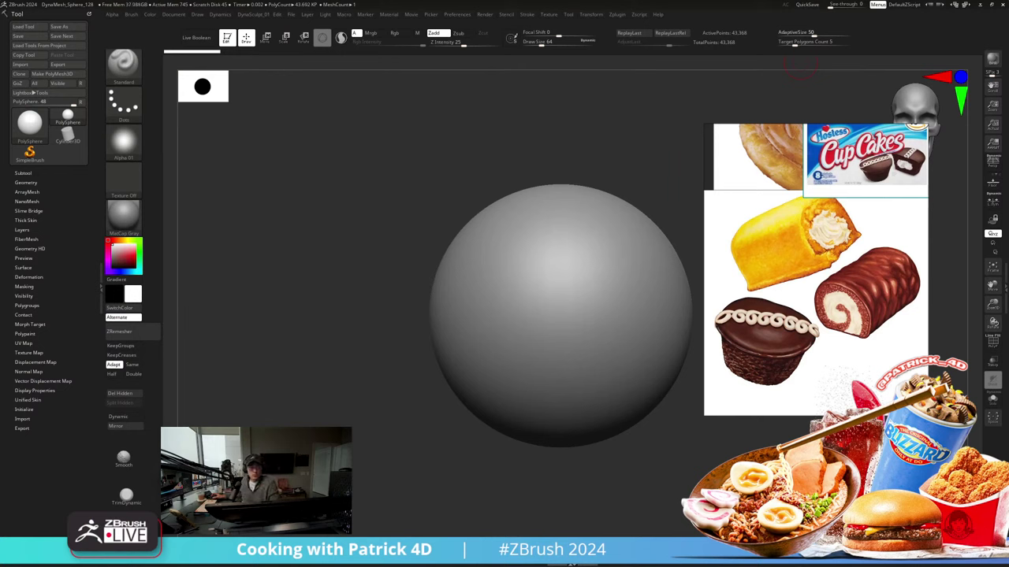
pyautogui.moveTo(823, 271); pyautogui.dragTo(822, 280, button='middle')
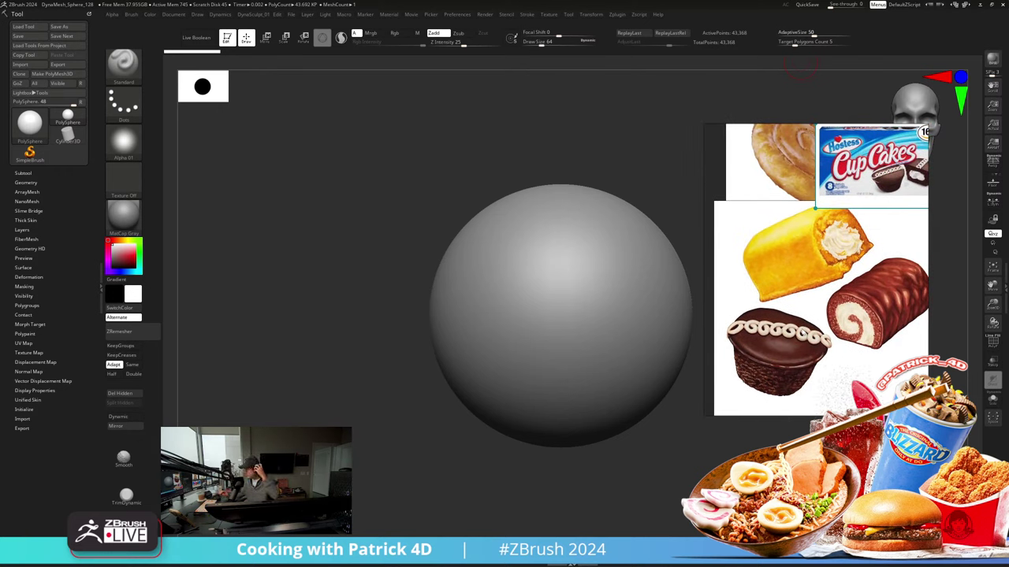
pyautogui.scroll(-2, 863, 364)
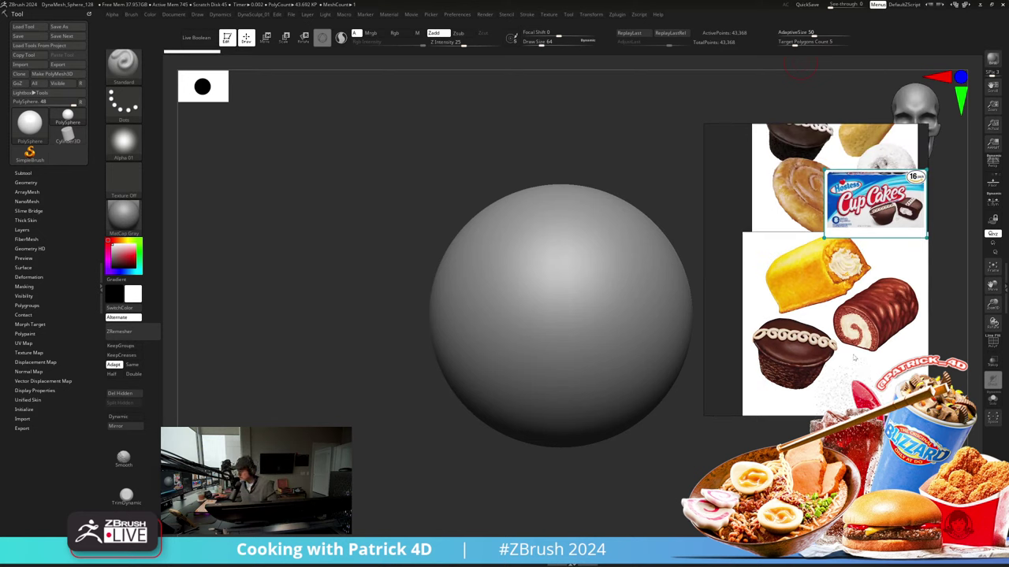
pyautogui.scroll(2, 837, 360)
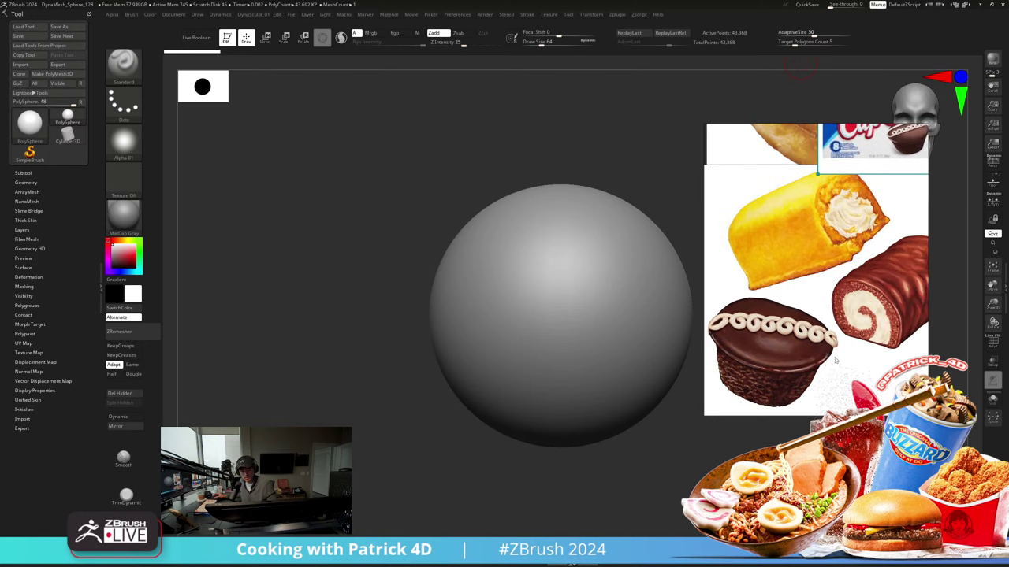
pyautogui.scroll(-1, 835, 360)
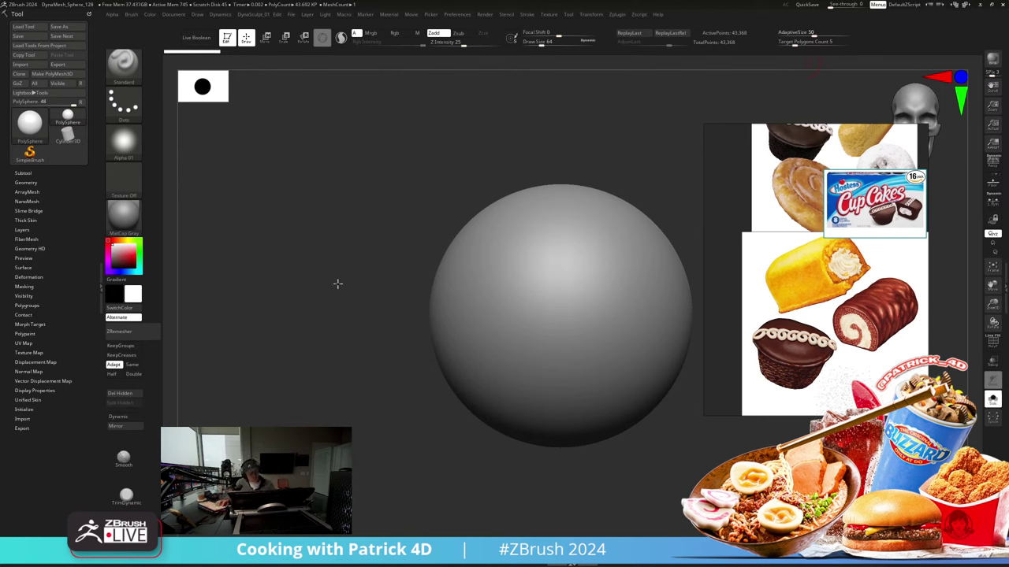
# Step: Show the polyframe wireframe on the starting sphere
pyautogui.moveTo(337, 284); pyautogui.dragTo(295, 275)
pyautogui.hotkey('shift', 'f')
pyautogui.keyDown('alt'); pyautogui.moveTo(335, 246); pyautogui.dragTo(310, 305); pyautogui.keyUp('alt')
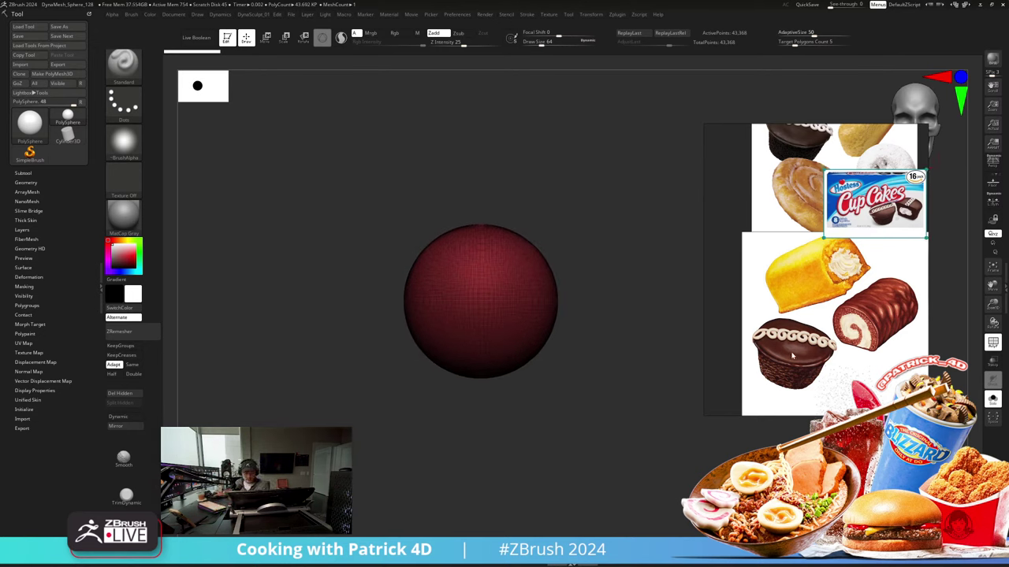
# Step: Move the snack-cake reference board clear of the orientation head, reduce its height, and frame the cake pictures
pyautogui.scroll(2, 793, 357)
pyautogui.moveTo(792, 356); pyautogui.dragTo(754, 394, button='middle')
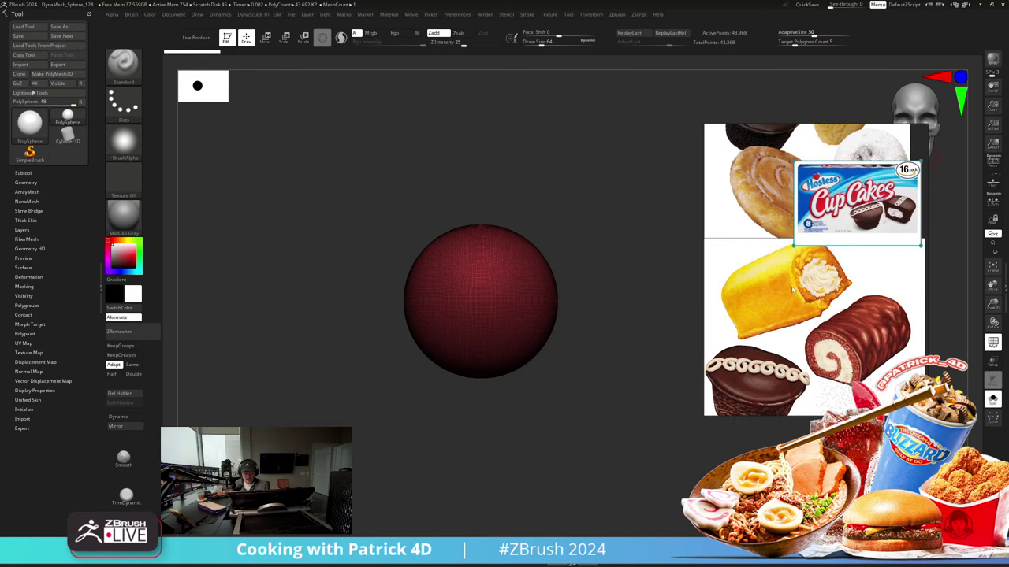
pyautogui.scroll(-2, 792, 290)
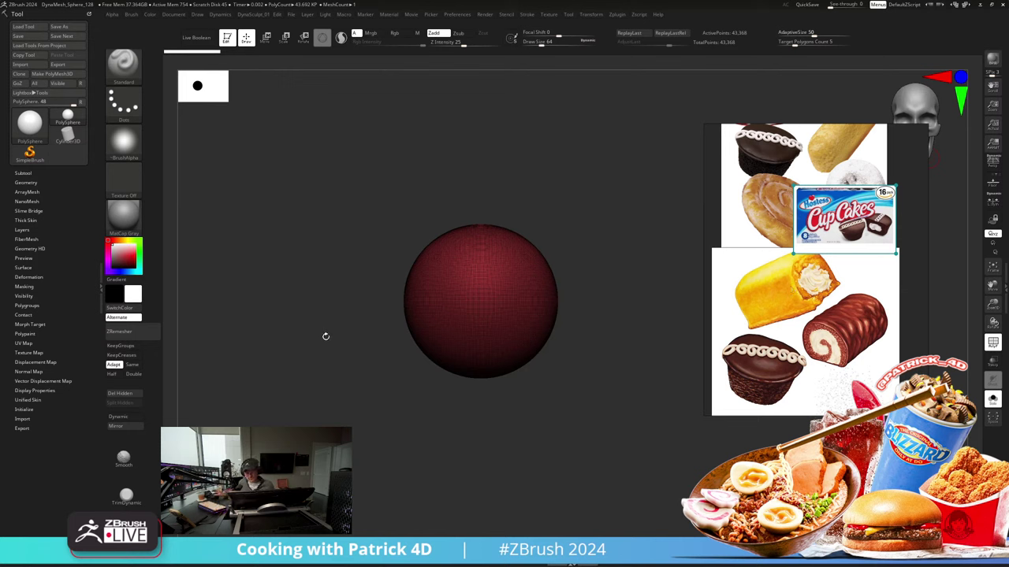
pyautogui.moveTo(730, 279); pyautogui.dragTo(758, 323, button='right')
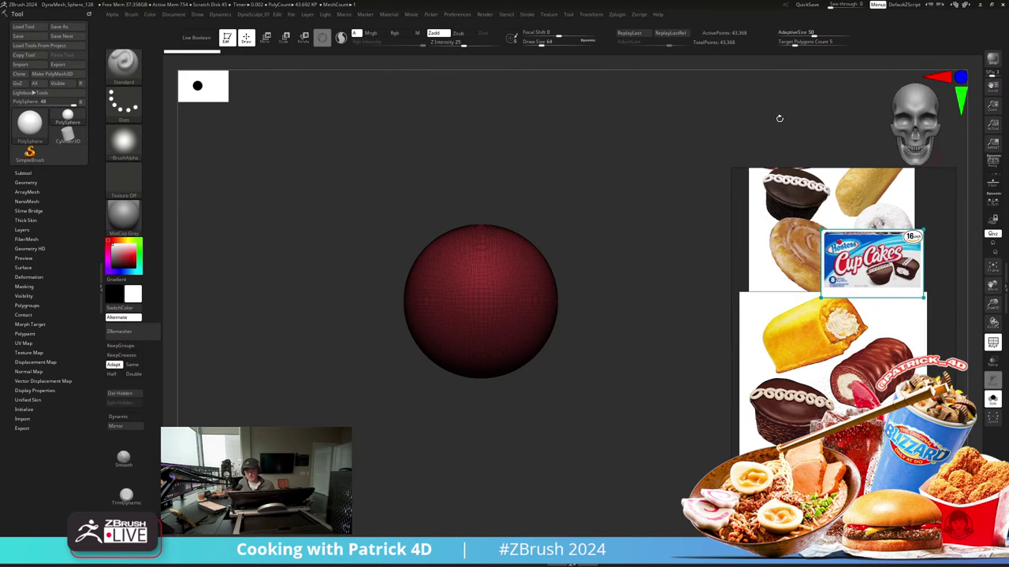
pyautogui.moveTo(834, 170); pyautogui.dragTo(835, 210)
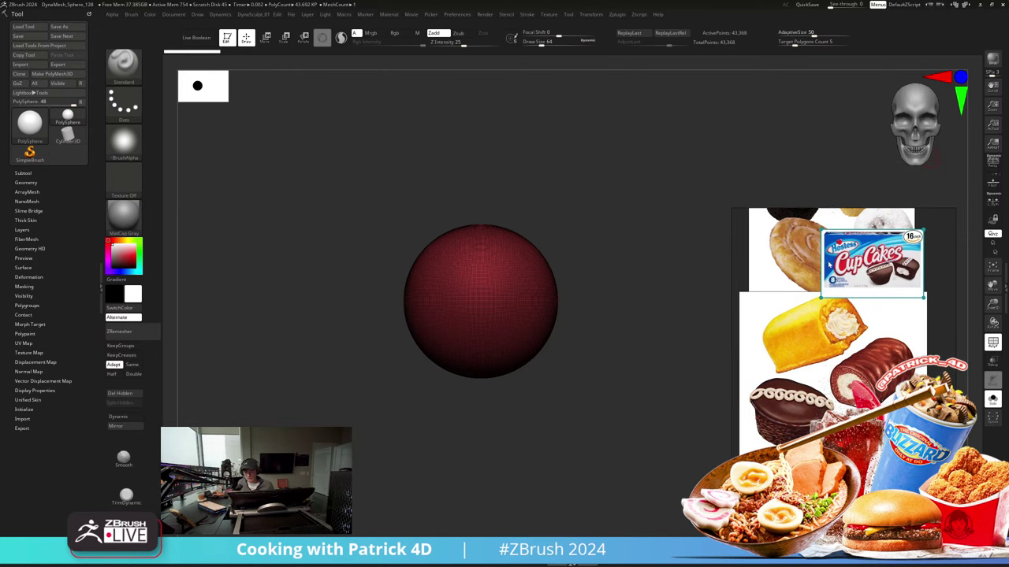
pyautogui.moveTo(825, 289); pyautogui.dragTo(824, 282, button='right')
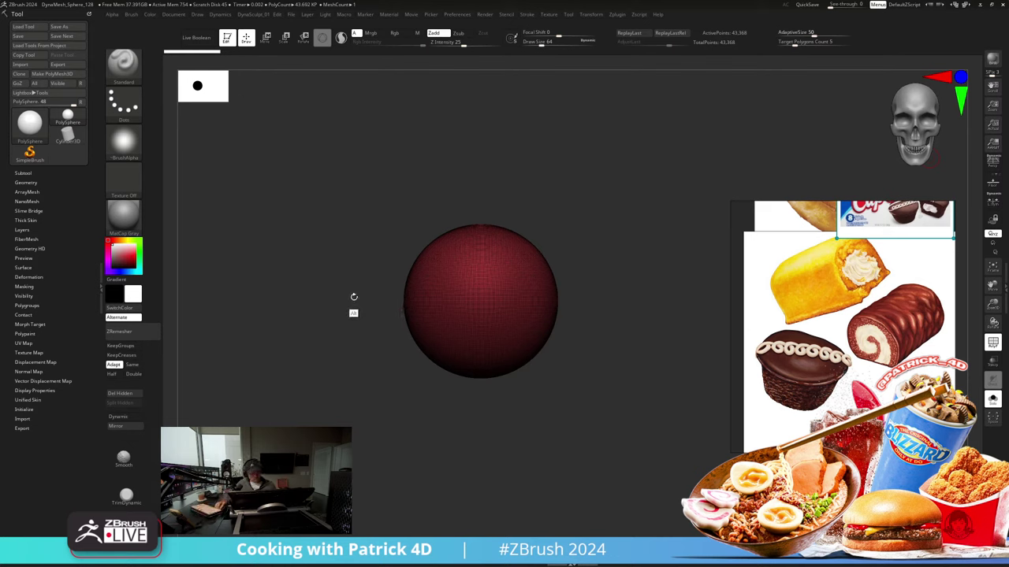
# Step: Remesh the sphere with DynaMesh, keeping the polyframe display on
pyautogui.keyDown('alt'); pyautogui.moveTo(353, 302); pyautogui.dragTo(349, 310); pyautogui.keyUp('alt')
pyautogui.hotkey('shift', 'f')
pyautogui.keyDown('ctrl'); pyautogui.moveTo(345, 264); pyautogui.dragTo(334, 296); pyautogui.keyUp('ctrl')
pyautogui.keyDown('alt'); pyautogui.moveTo(332, 293); pyautogui.dragTo(321, 258); pyautogui.keyUp('alt')
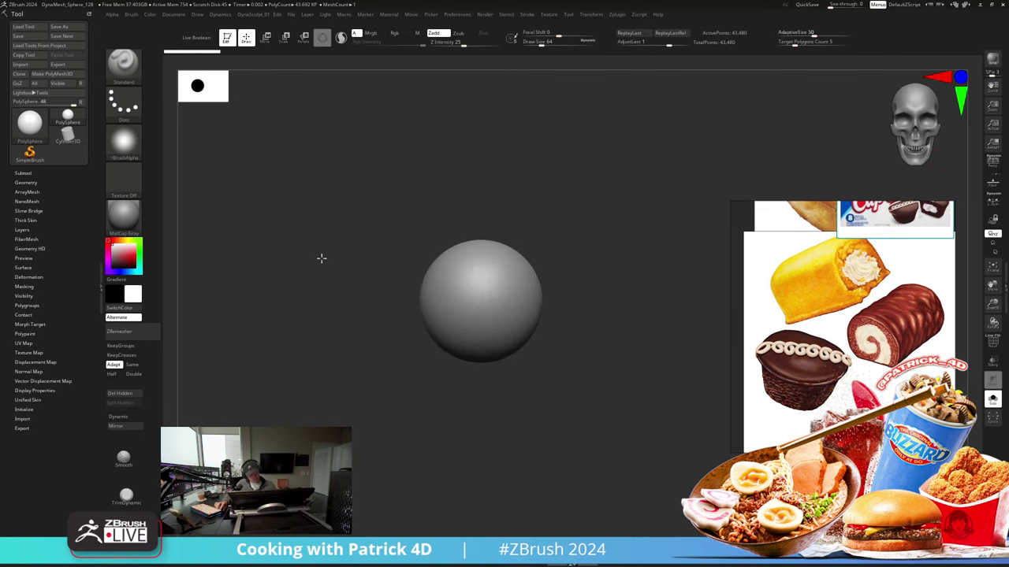
pyautogui.hotkey('shift', 'f')
# Step: Scale the sphere down uniformly with the gizmo and remesh it with DynaMesh at a lower polygon density
pyautogui.click(290, 38)
pyautogui.moveTo(480, 302); pyautogui.dragTo(483, 328)
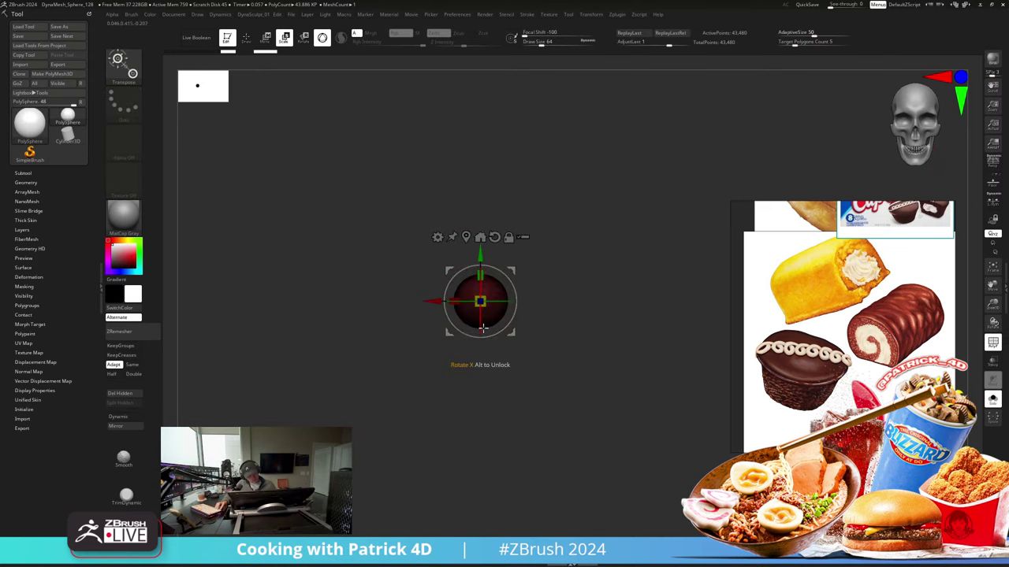
pyautogui.keyDown('ctrl'); pyautogui.moveTo(386, 292); pyautogui.dragTo(380, 317); pyautogui.keyUp('ctrl')
pyautogui.keyDown('alt'); pyautogui.moveTo(381, 306); pyautogui.dragTo(379, 331); pyautogui.keyUp('alt')
pyautogui.keyDown('alt'); pyautogui.moveTo(358, 281); pyautogui.dragTo(379, 305); pyautogui.keyUp('alt')
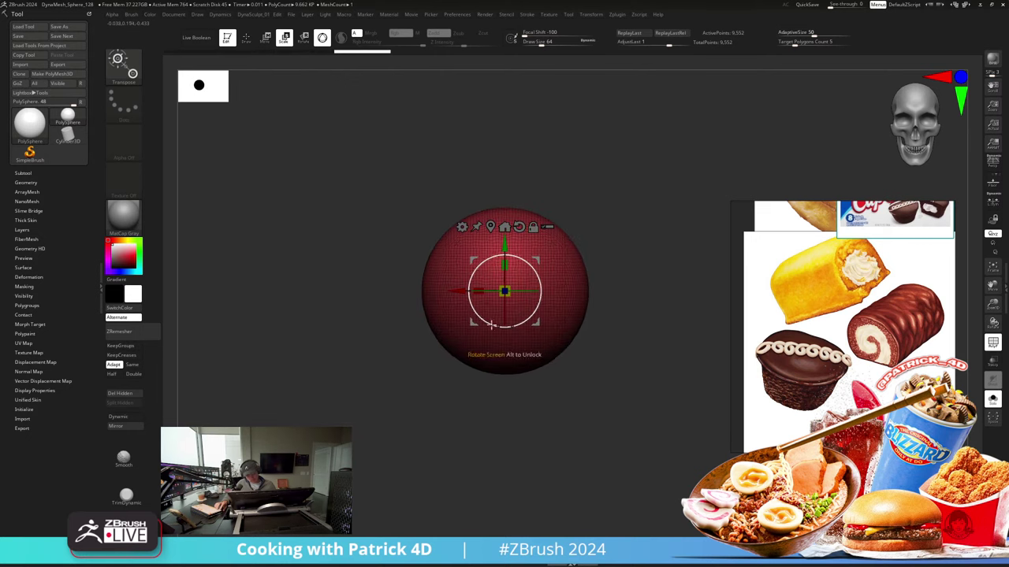
# Step: Try flattening the sphere's underside with the gizmo and remeshing it, and undo these changes
pyautogui.moveTo(378, 241); pyautogui.dragTo(347, 244)
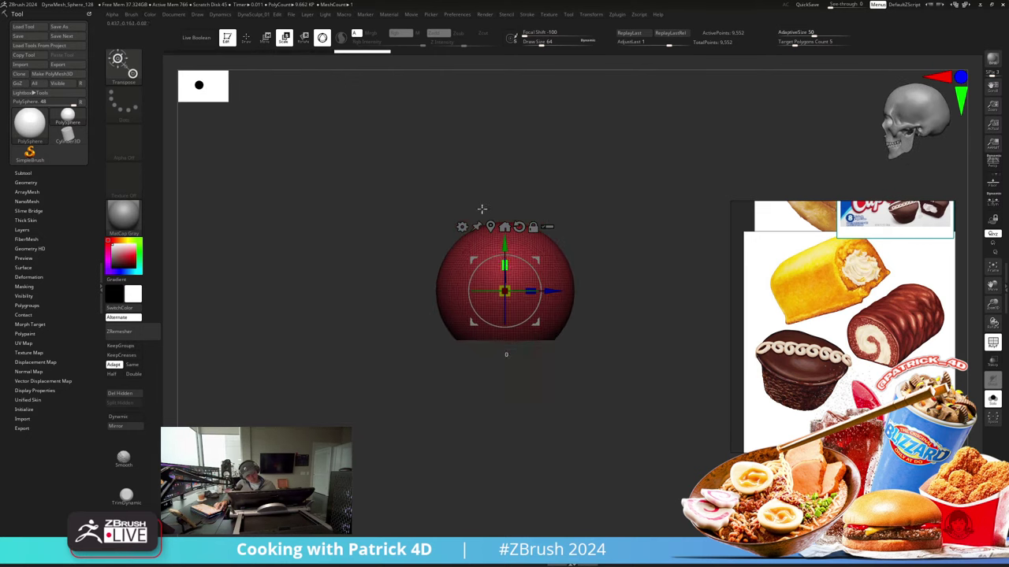
pyautogui.moveTo(335, 180)
pyautogui.keyDown('ctrl'); pyautogui.mouseDown()
pyautogui.moveTo(513, 410)
pyautogui.moveTo(475, 342)
pyautogui.moveTo(290, 280)
pyautogui.mouseUp(); pyautogui.keyUp('ctrl')
pyautogui.moveTo(369, 270)
pyautogui.keyDown('alt'); pyautogui.mouseDown()
pyautogui.moveTo(308, 266)
pyautogui.moveTo(371, 263)
pyautogui.mouseUp(); pyautogui.keyUp('alt')
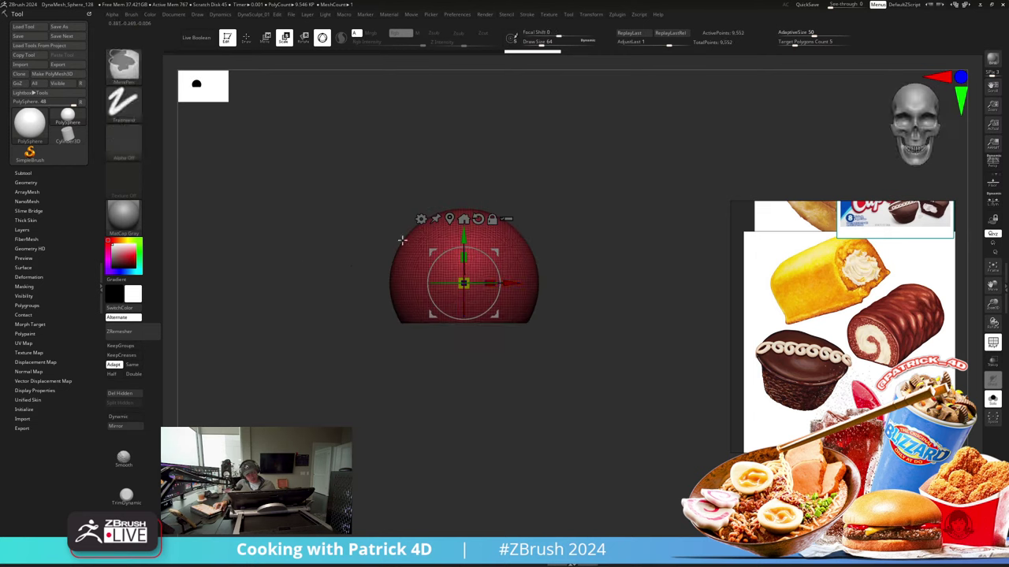
pyautogui.hotkey('ctrl', 'z')
pyautogui.hotkey('ctrl', 'z')
pyautogui.hotkey('ctrl', 'z')
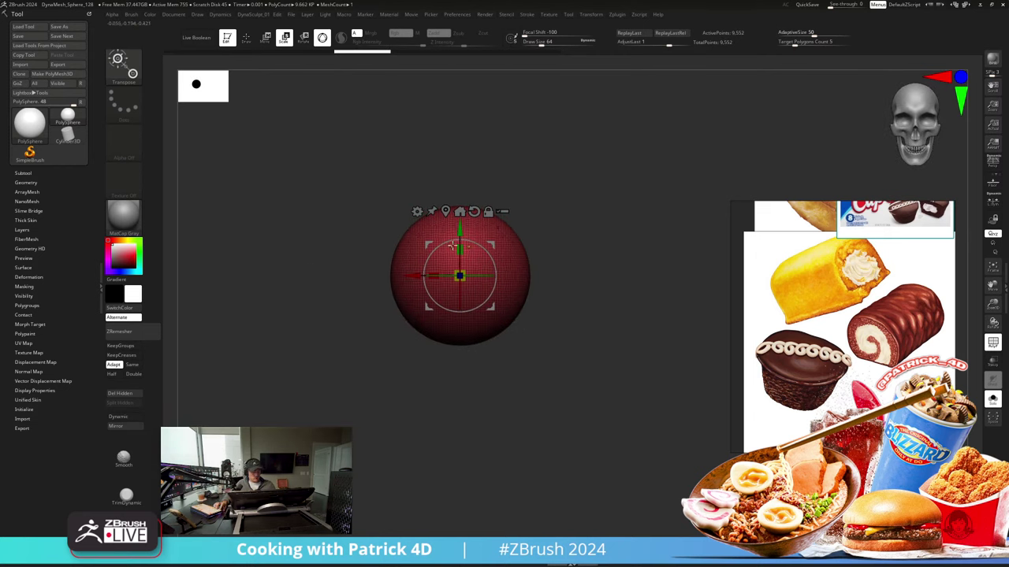
# Step: Flatten the sphere's underside and stretch it into a long loaf by masking one half, moving the other half away, and remeshing
pyautogui.keyDown('ctrl'); pyautogui.moveTo(459, 249); pyautogui.dragTo(463, 152); pyautogui.keyUp('ctrl')
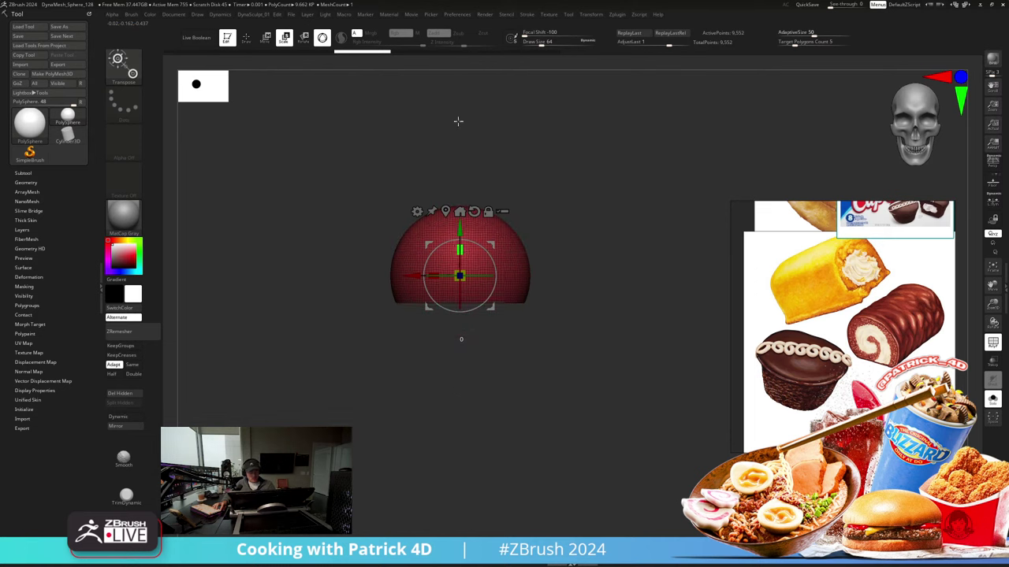
pyautogui.moveTo(308, 221); pyautogui.dragTo(277, 223)
pyautogui.keyDown('ctrl'); pyautogui.moveTo(287, 189); pyautogui.dragTo(462, 394); pyautogui.keyUp('ctrl')
pyautogui.moveTo(411, 276); pyautogui.dragTo(550, 315)
pyautogui.keyDown('ctrl'); pyautogui.moveTo(501, 357); pyautogui.dragTo(477, 377); pyautogui.keyUp('ctrl')
pyautogui.keyDown('ctrl'); pyautogui.moveTo(498, 359); pyautogui.dragTo(455, 404); pyautogui.keyUp('ctrl')
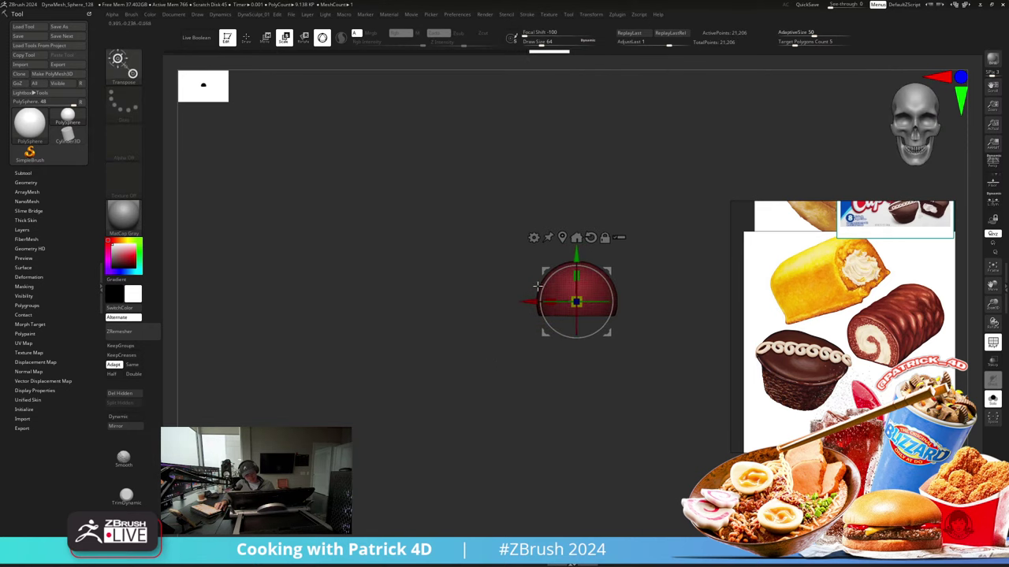
# Step: Center the gizmo on the loaf, reset its position with Mesh To Axis, and remesh with DynaMesh
pyautogui.click(562, 238)
pyautogui.click(582, 228)
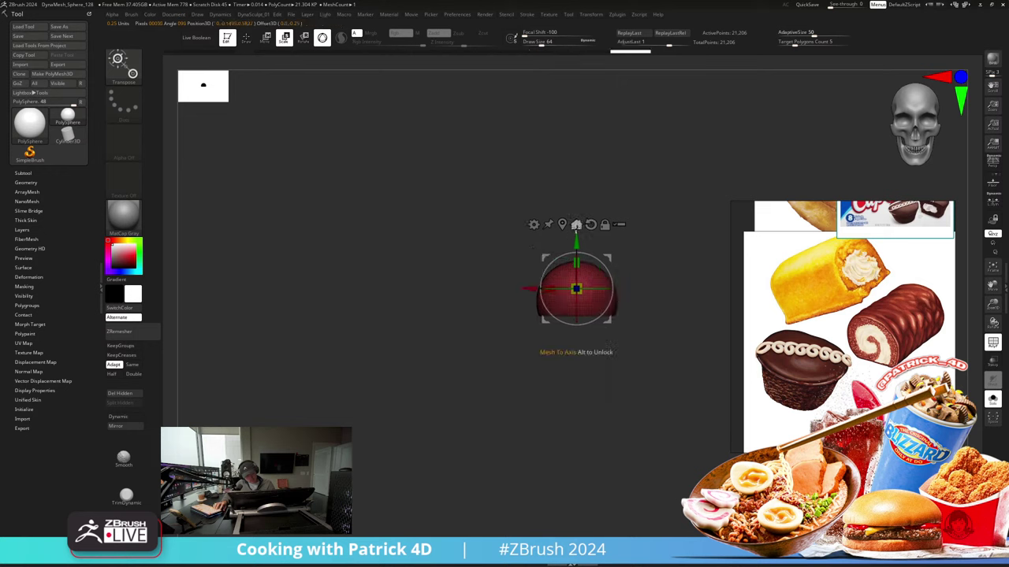
pyautogui.click(577, 227)
pyautogui.keyDown('ctrl'); pyautogui.moveTo(544, 214); pyautogui.dragTo(516, 227); pyautogui.keyUp('ctrl')
pyautogui.moveTo(505, 217); pyautogui.dragTo(431, 227)
pyautogui.keyDown('alt'); pyautogui.moveTo(431, 227); pyautogui.dragTo(309, 255); pyautogui.keyUp('alt')
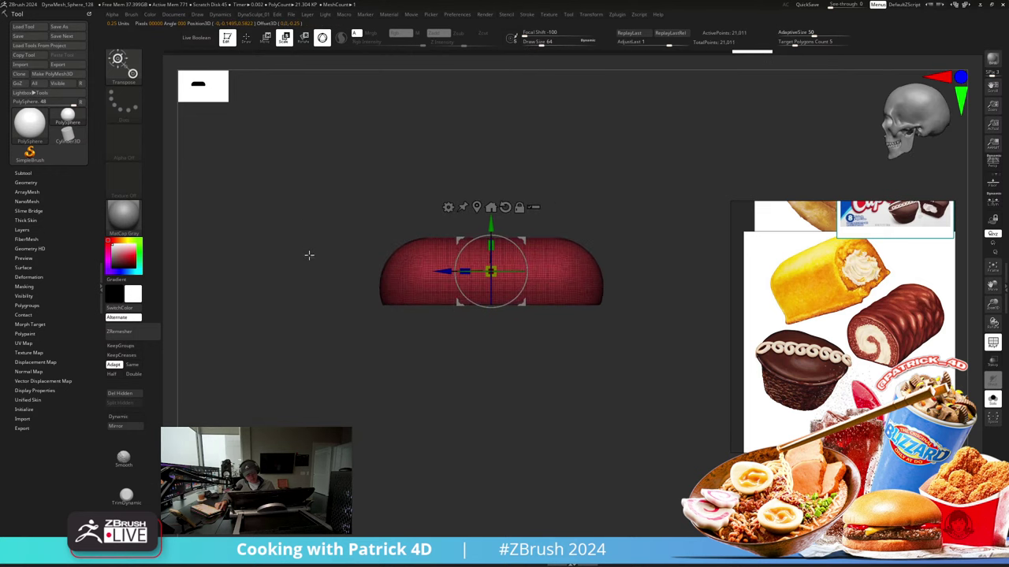
# Step: Mask a thin band along the loaf's flat base in side view and make it a separate polygroup
pyautogui.keyDown('alt'); pyautogui.moveTo(326, 324); pyautogui.dragTo(329, 305); pyautogui.keyUp('alt')
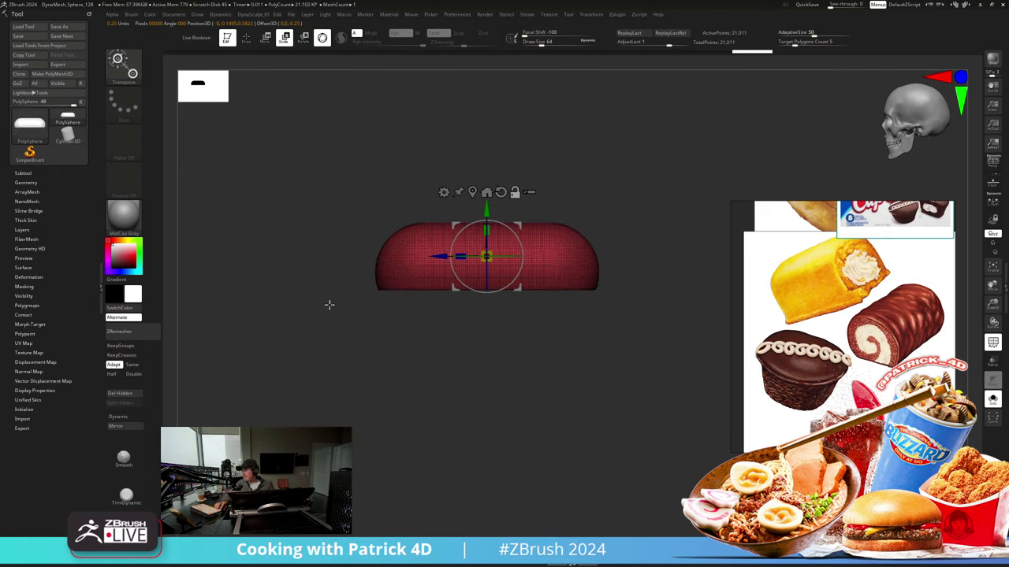
pyautogui.press('ctrl')
pyautogui.moveTo(310, 291)
pyautogui.keyDown('ctrl'); pyautogui.mouseDown()
pyautogui.moveTo(491, 392)
pyautogui.moveTo(613, 421)
pyautogui.moveTo(624, 409)
pyautogui.mouseUp(); pyautogui.keyUp('ctrl')
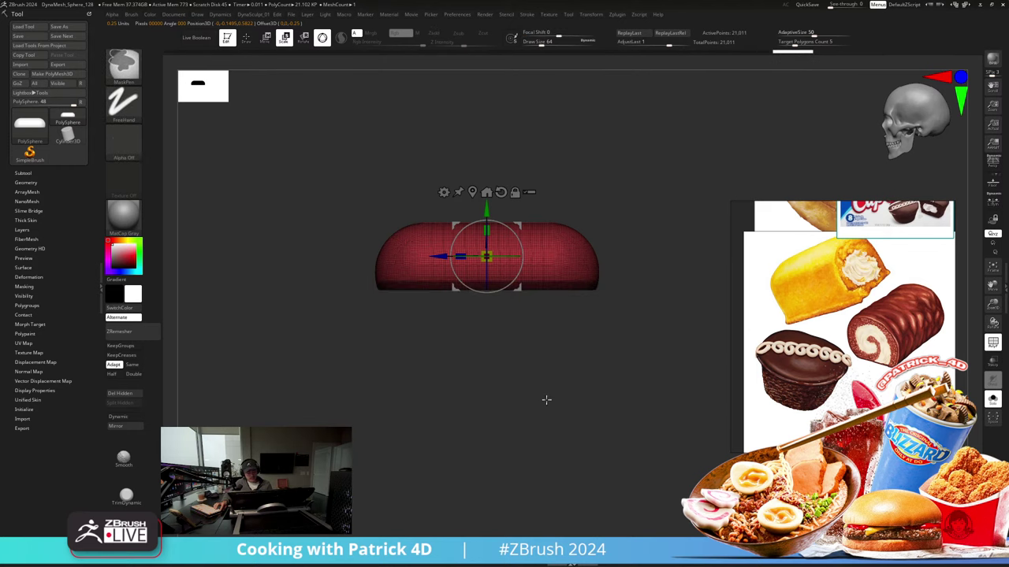
pyautogui.press('q')
pyautogui.press('1')
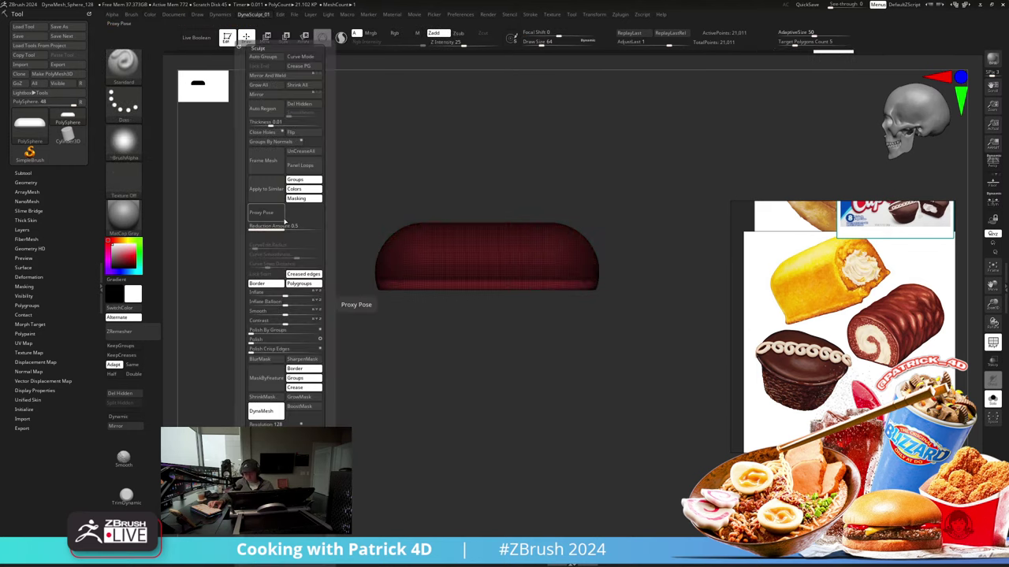
pyautogui.hotkey('ctrl', 'w')
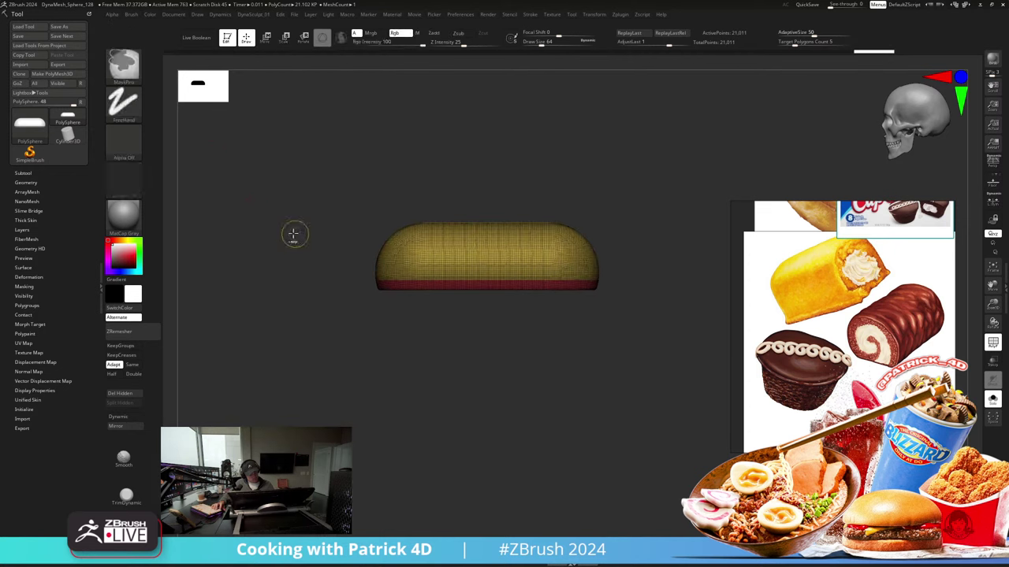
# Step: Mask the upper body of the loaf and inflate the base band into a rounded, protruding rim
pyautogui.keyDown('ctrl'); pyautogui.keyDown('shift'); pyautogui.click(393, 284); pyautogui.keyUp('shift'); pyautogui.keyUp('ctrl')
pyautogui.keyDown('ctrl'); pyautogui.click(331, 265); pyautogui.keyUp('ctrl')
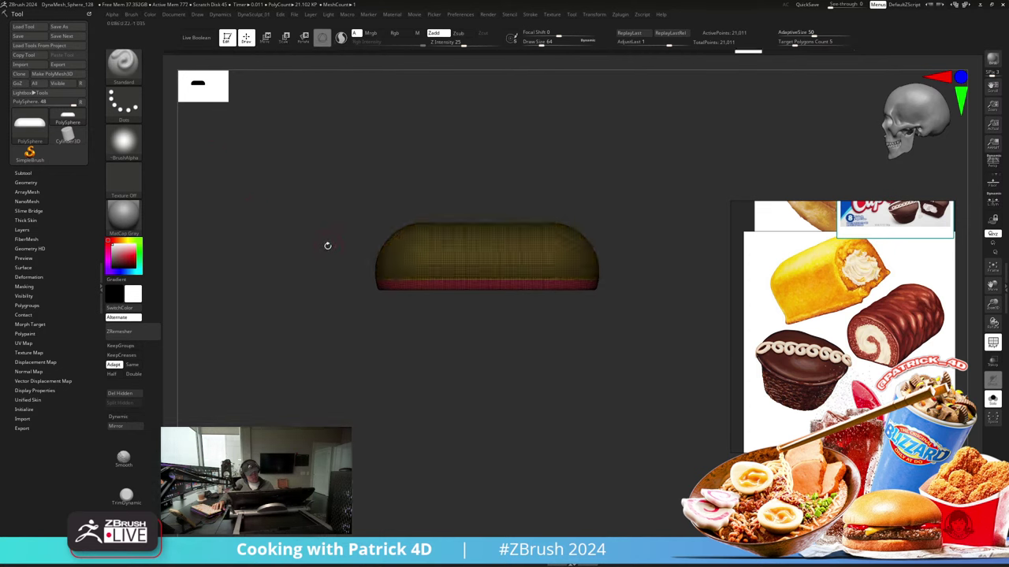
pyautogui.press('space')
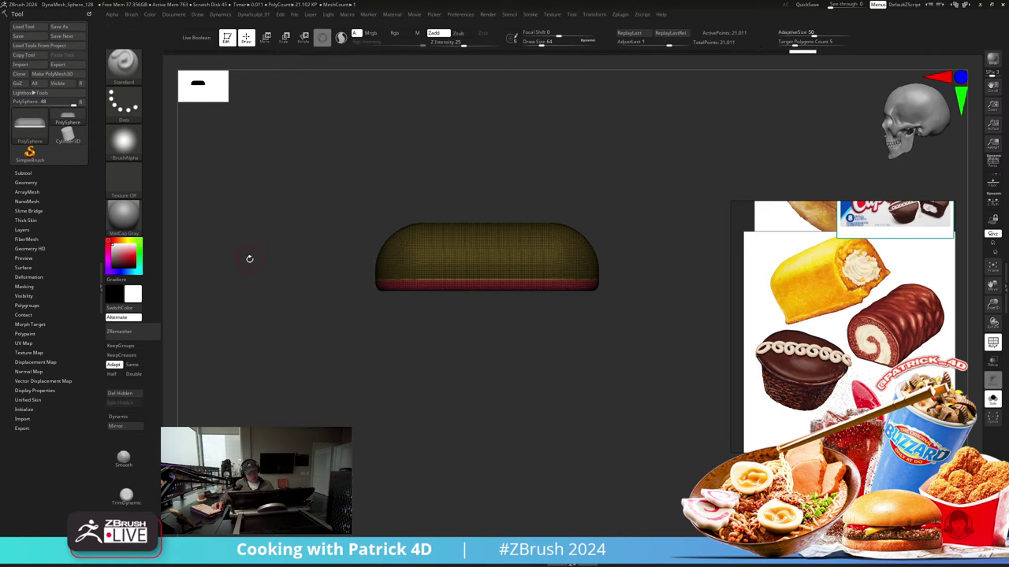
pyautogui.press('space')
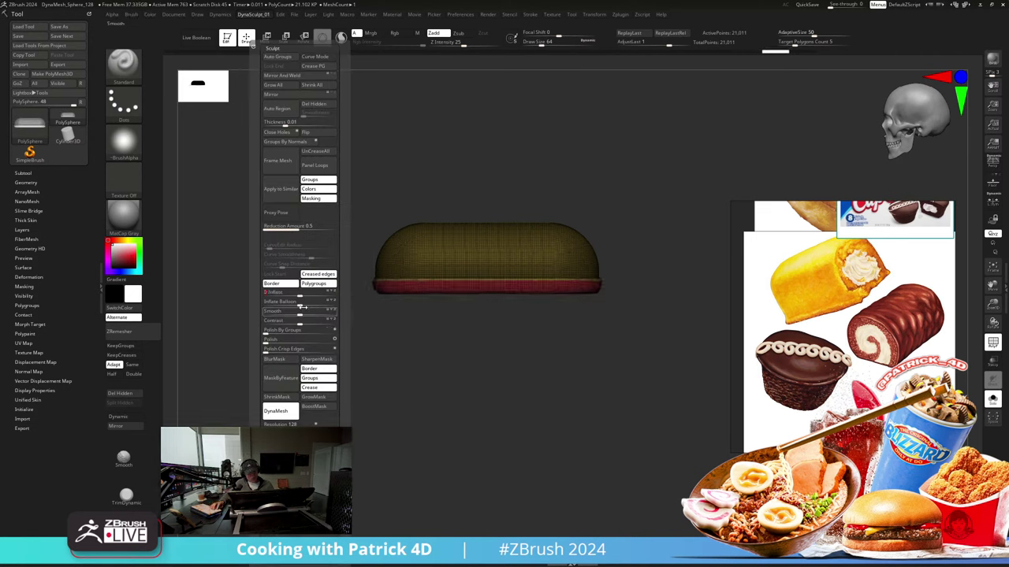
pyautogui.click(302, 304)
# Step: Isolate the rim and upper body polygroups in turn, try regrouping the visible part, and restore the full mesh
pyautogui.keyDown('ctrl'); pyautogui.keyDown('shift'); pyautogui.click(428, 290); pyautogui.keyUp('shift'); pyautogui.keyUp('ctrl')
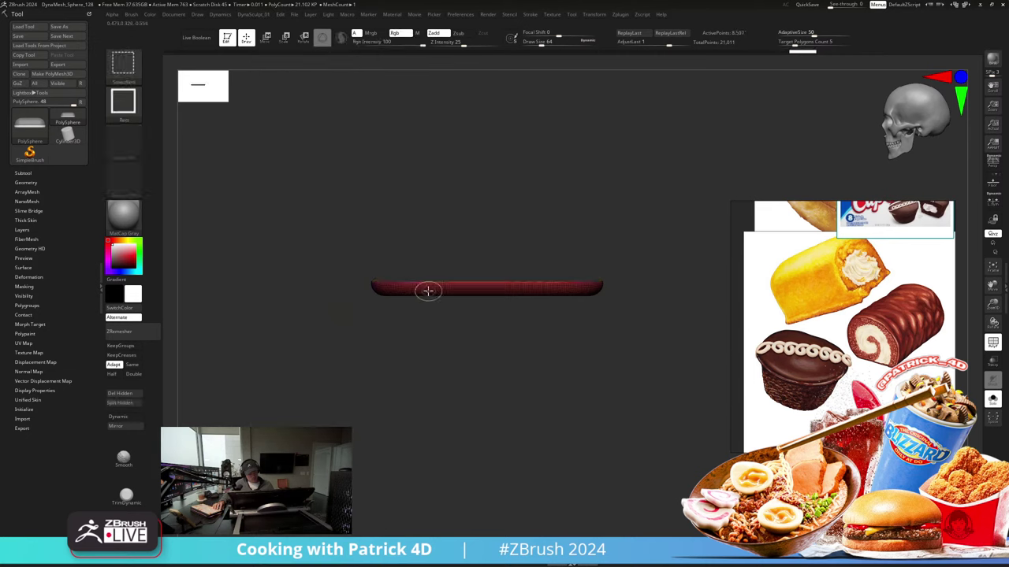
pyautogui.hotkey('ctrl', 'shift', 'x')
pyautogui.keyDown('ctrl'); pyautogui.keyDown('shift'); pyautogui.click(424, 327); pyautogui.keyUp('shift'); pyautogui.keyUp('ctrl')
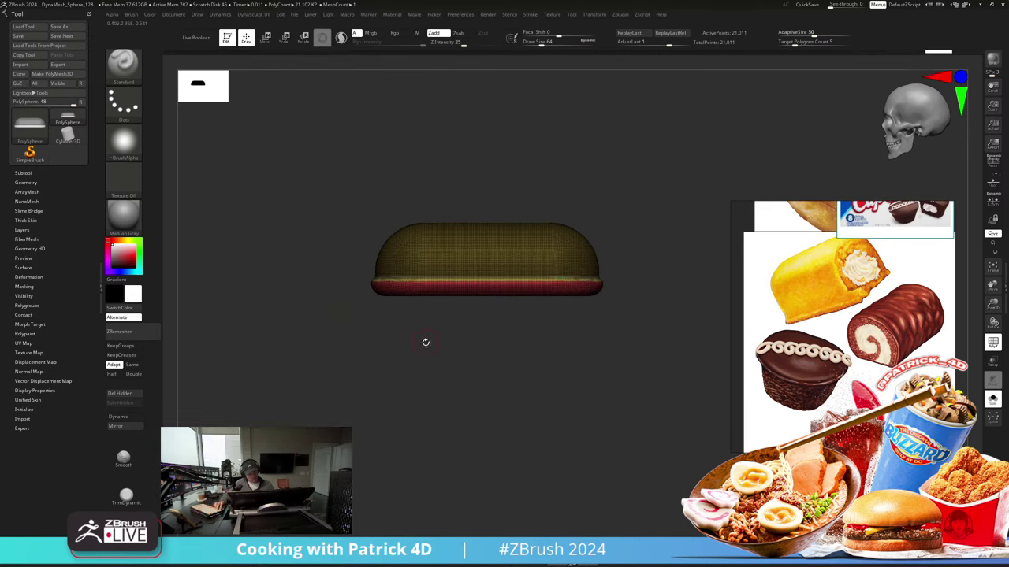
pyautogui.keyDown('ctrl'); pyautogui.keyDown('shift'); pyautogui.click(394, 267); pyautogui.keyUp('shift'); pyautogui.keyUp('ctrl')
pyautogui.moveTo(342, 260)
pyautogui.keyDown('ctrl'); pyautogui.keyDown('shift'); pyautogui.mouseDown()
pyautogui.moveTo(332, 264)
pyautogui.moveTo(339, 270)
pyautogui.mouseUp(); pyautogui.keyUp('shift'); pyautogui.keyUp('ctrl')
pyautogui.hotkey('ctrl', 'w')
pyautogui.keyDown('ctrl'); pyautogui.keyDown('shift'); pyautogui.click(330, 260); pyautogui.keyUp('shift'); pyautogui.keyUp('ctrl')
pyautogui.hotkey('ctrl', 'z')
pyautogui.keyDown('ctrl'); pyautogui.keyDown('shift'); pyautogui.click(301, 247); pyautogui.keyUp('shift'); pyautogui.keyUp('ctrl')
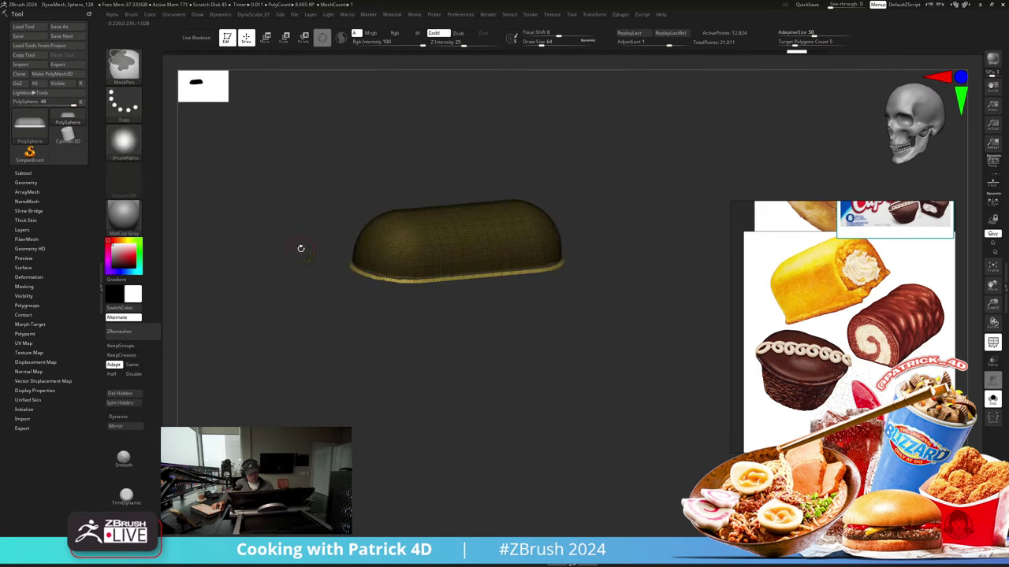
pyautogui.moveTo(303, 255); pyautogui.dragTo(295, 245)
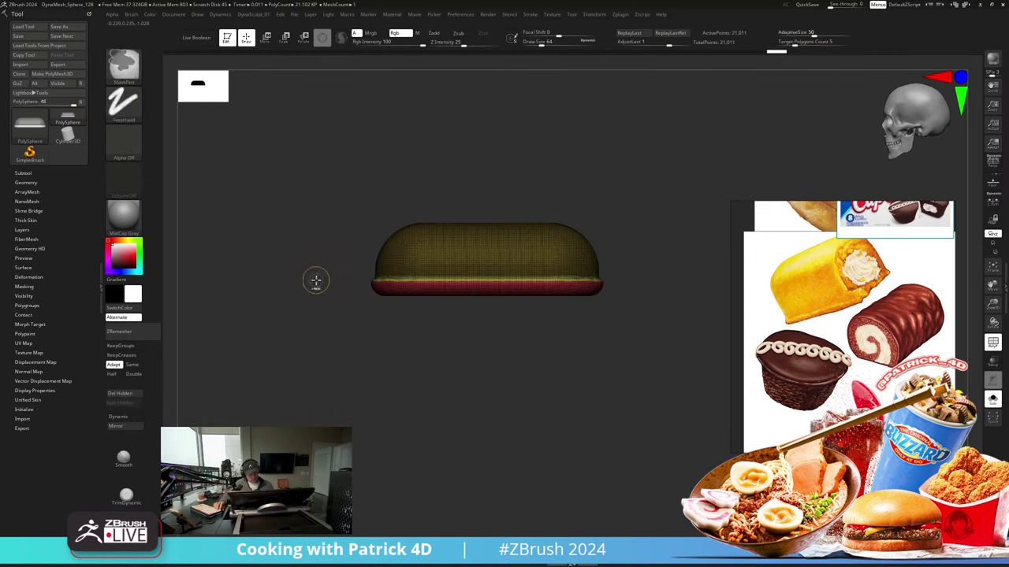
# Step: Mask the loaf's inflated base rim, assign it its own polygroup, and remesh the loaf
pyautogui.keyDown('ctrl'); pyautogui.moveTo(315, 281); pyautogui.dragTo(624, 472); pyautogui.keyUp('ctrl')
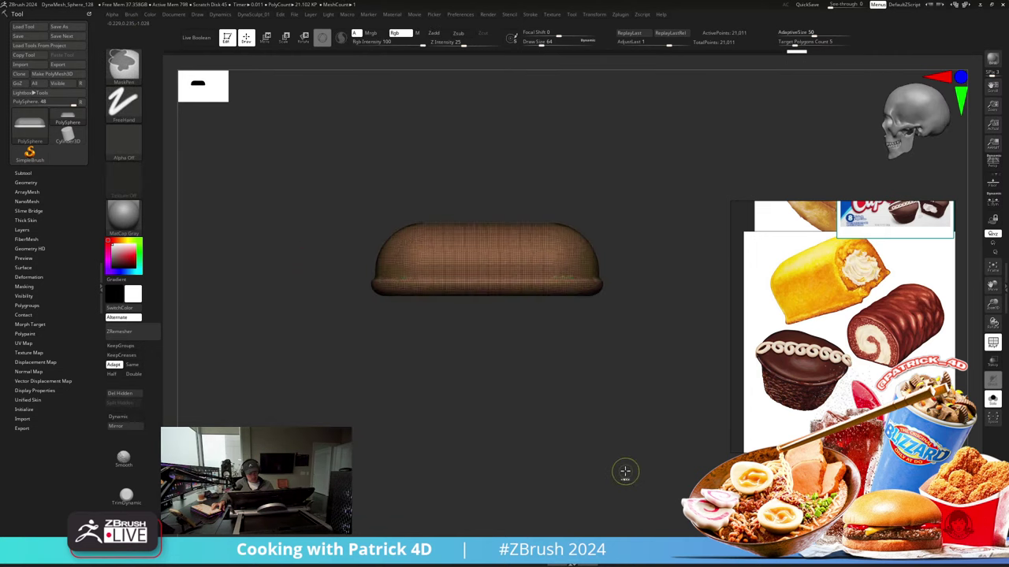
pyautogui.keyDown('ctrl'); pyautogui.moveTo(325, 281); pyautogui.dragTo(632, 445); pyautogui.keyUp('ctrl')
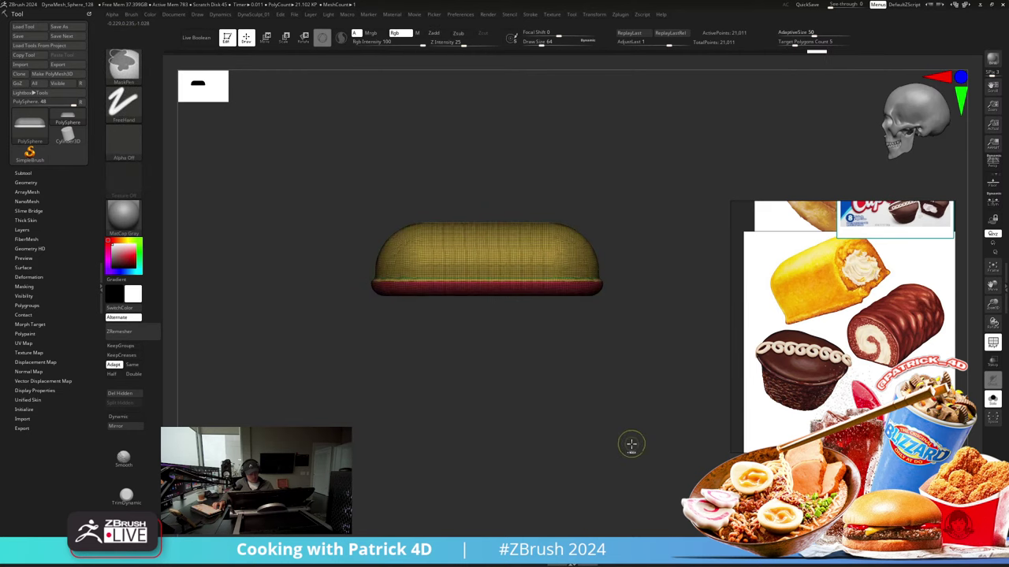
pyautogui.keyDown('ctrl'); pyautogui.moveTo(299, 281); pyautogui.dragTo(617, 430); pyautogui.keyUp('ctrl')
pyautogui.hotkey('ctrl', 'w')
pyautogui.keyDown('alt'); pyautogui.moveTo(557, 393); pyautogui.dragTo(333, 272); pyautogui.keyUp('alt')
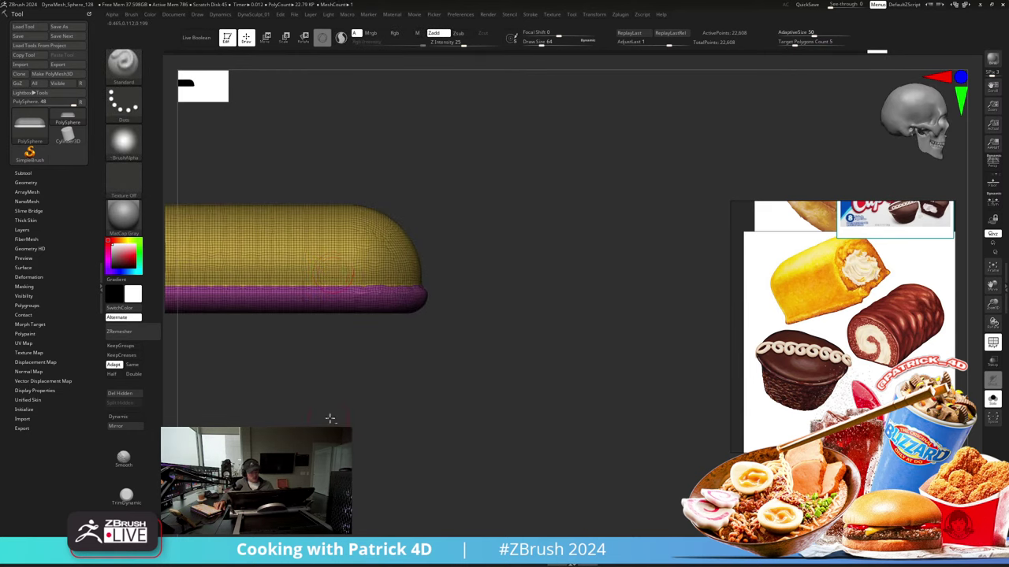
pyautogui.keyDown('alt'); pyautogui.moveTo(331, 418); pyautogui.dragTo(457, 398); pyautogui.keyUp('alt')
pyautogui.moveTo(323, 397); pyautogui.dragTo(414, 377)
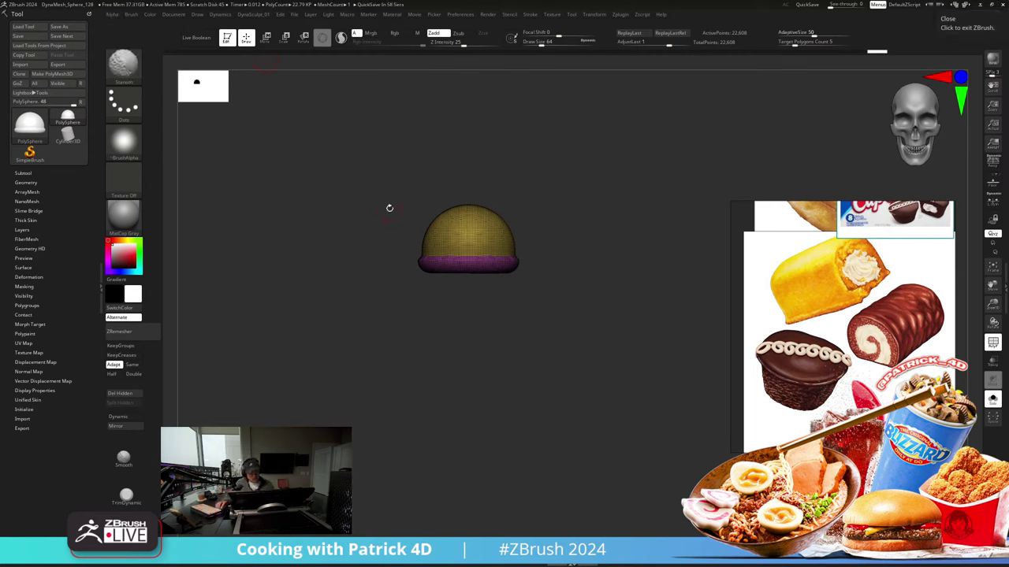
# Step: Flatten the loaf's domed top in side view with the transform gizmo and remesh the loaf
pyautogui.moveTo(389, 213); pyautogui.dragTo(314, 201)
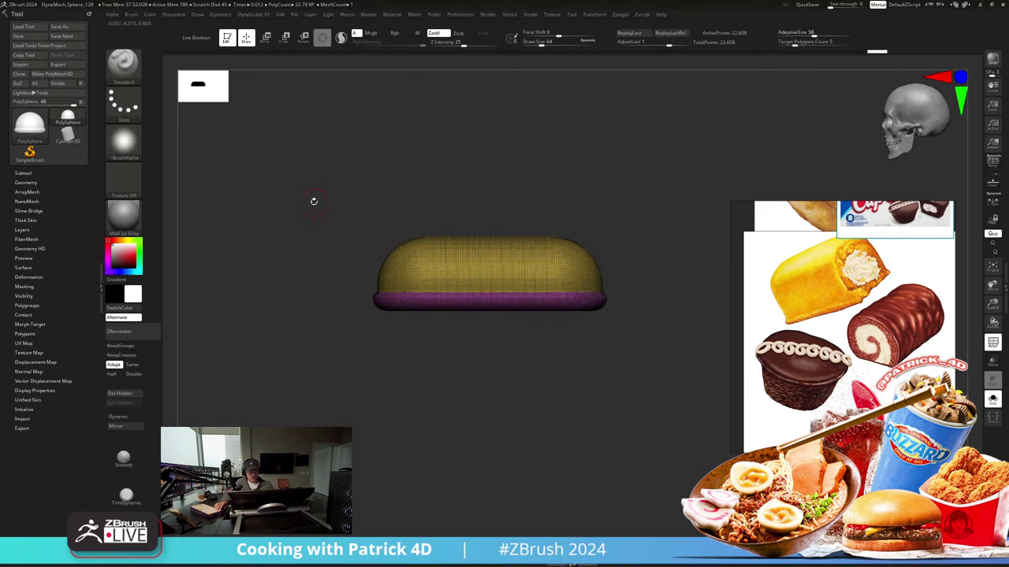
pyautogui.click(284, 37)
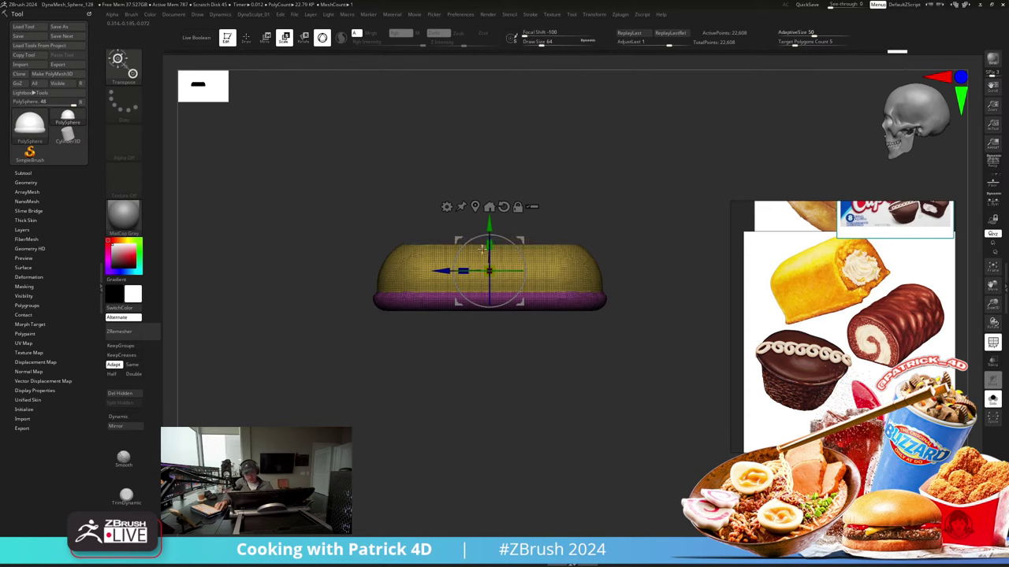
pyautogui.moveTo(483, 242); pyautogui.dragTo(483, 258)
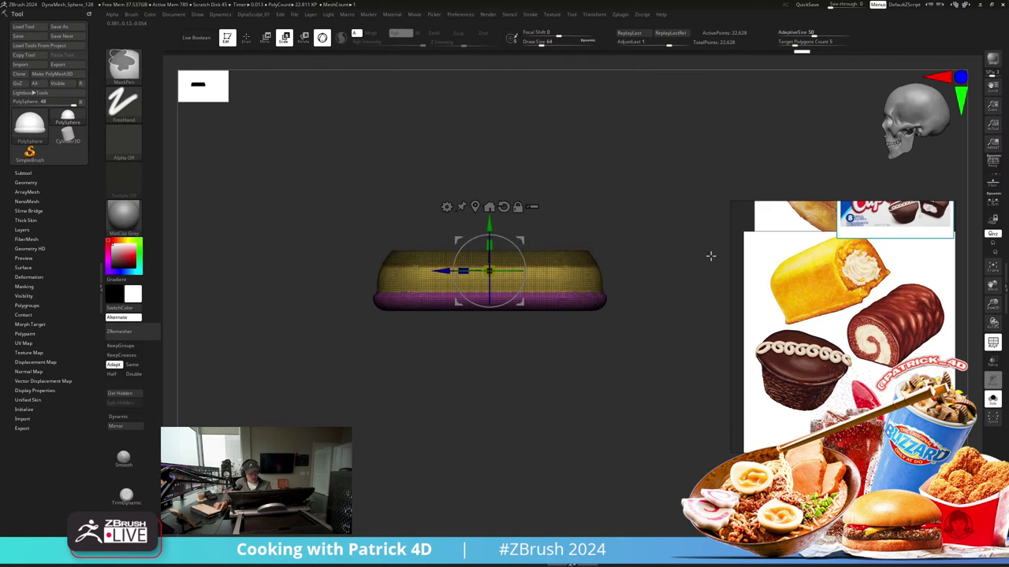
pyautogui.click(247, 37)
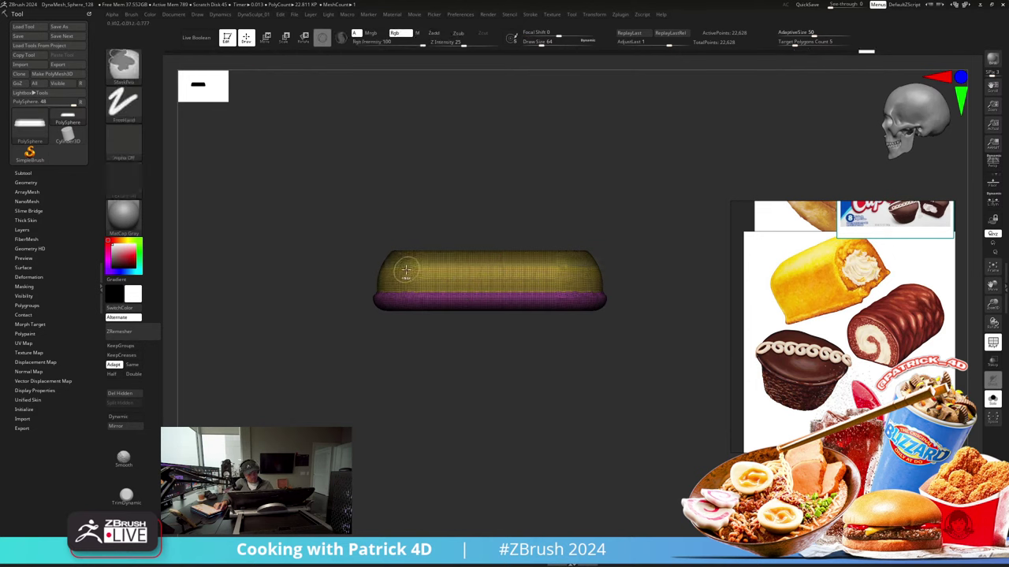
# Step: Soften the corners of the loaf's upper body with a negative Contrast deformation, keeping the base rim masked
pyautogui.moveTo(253, 15)
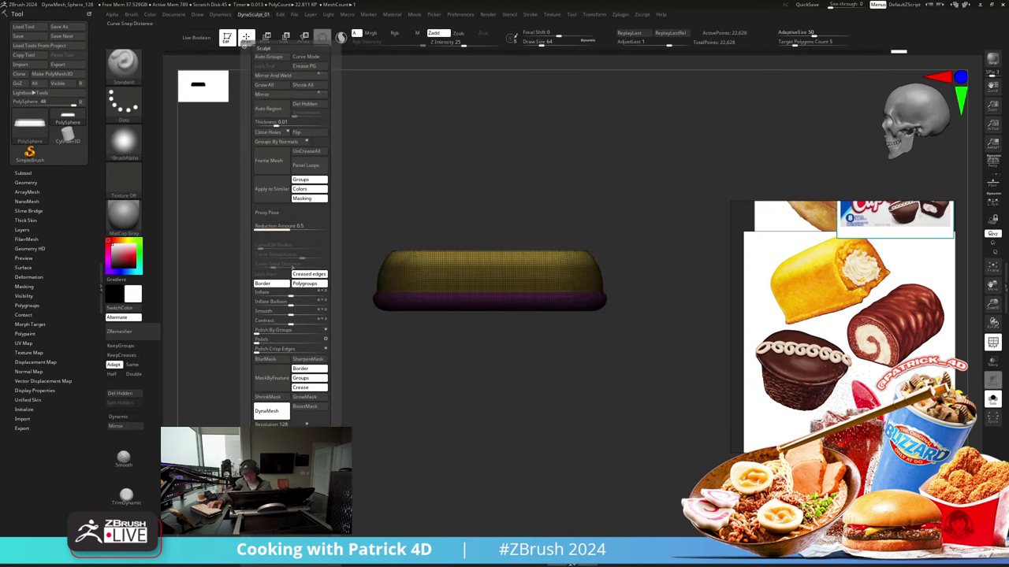
pyautogui.moveTo(291, 322); pyautogui.dragTo(268, 321)
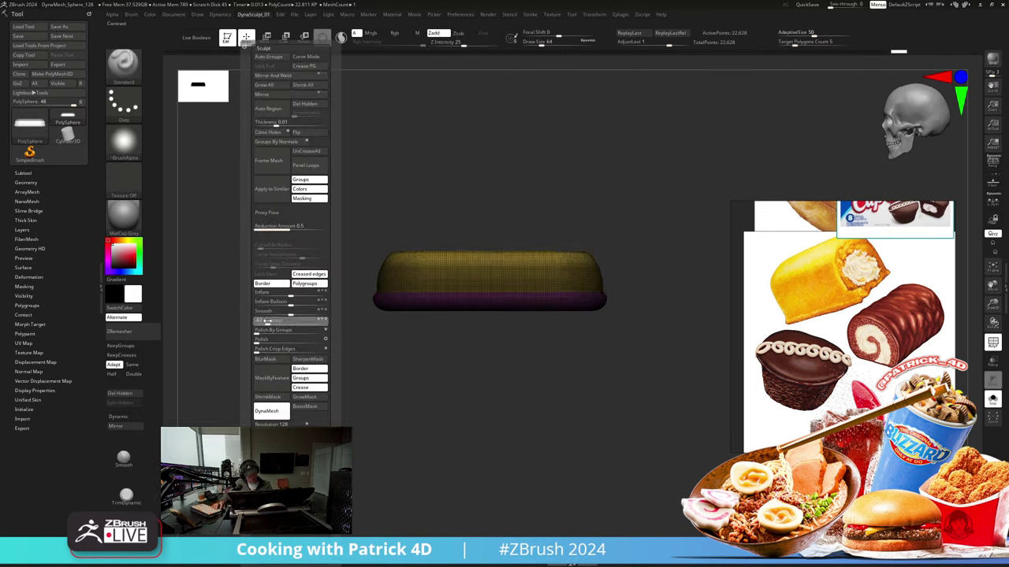
pyautogui.click(262, 322)
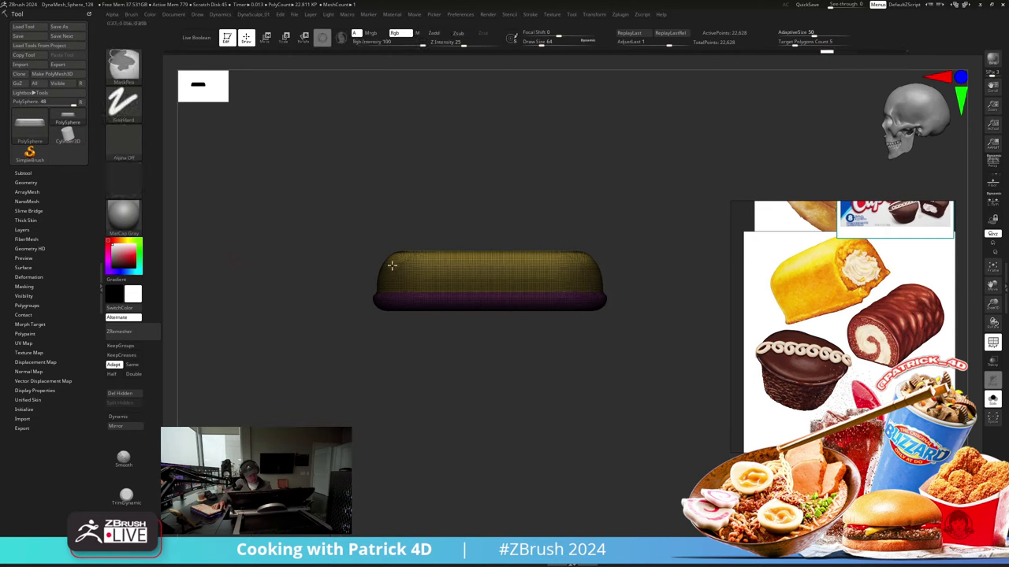
# Step: Raise the top of the loaf's upper body with the gizmo while the base rim stays masked
pyautogui.press('ctrl')
pyautogui.click(285, 38)
pyautogui.moveTo(489, 231); pyautogui.dragTo(486, 214)
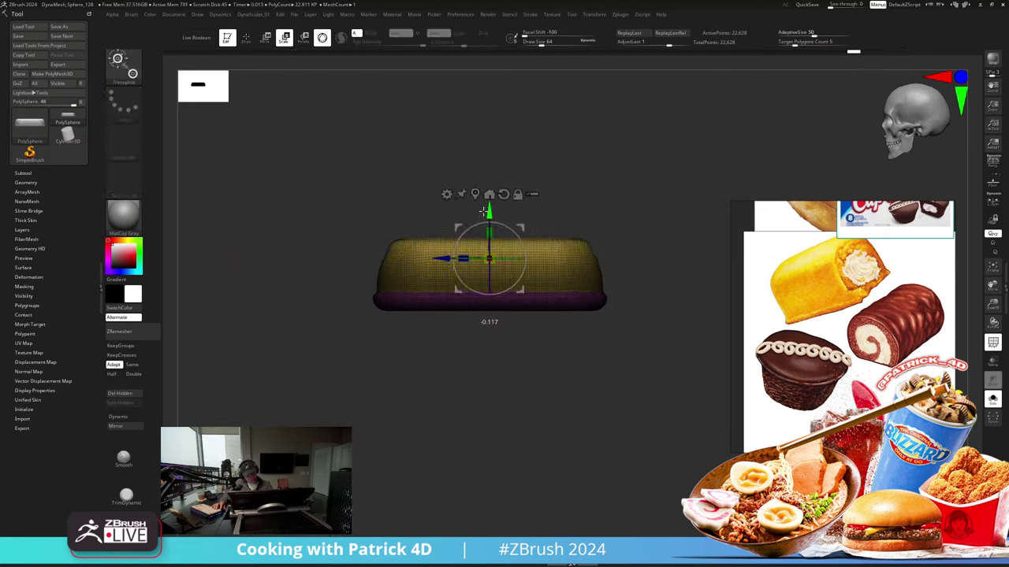
# Step: Push both rounded ends of the loaf toward a squarer outline in top view, using the Move Topological brush at draw size 250.75
pyautogui.keyDown('shift'); pyautogui.moveTo(340, 165); pyautogui.dragTo(306, 236); pyautogui.keyUp('shift')
pyautogui.press('b')
pyautogui.press('m')
pyautogui.press('t')
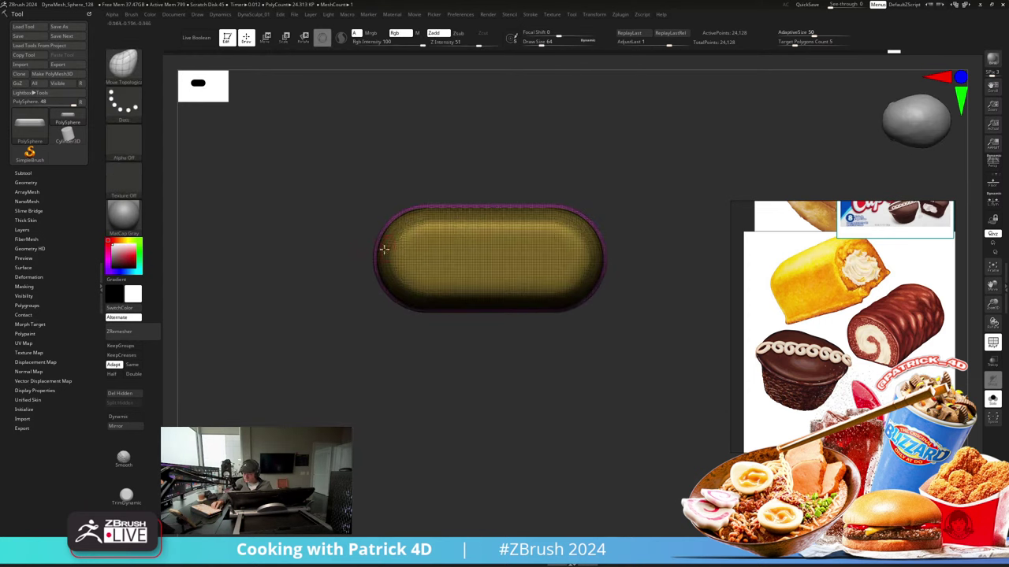
pyautogui.keyDown('shift'); pyautogui.moveTo(318, 268); pyautogui.dragTo(331, 290); pyautogui.keyUp('shift')
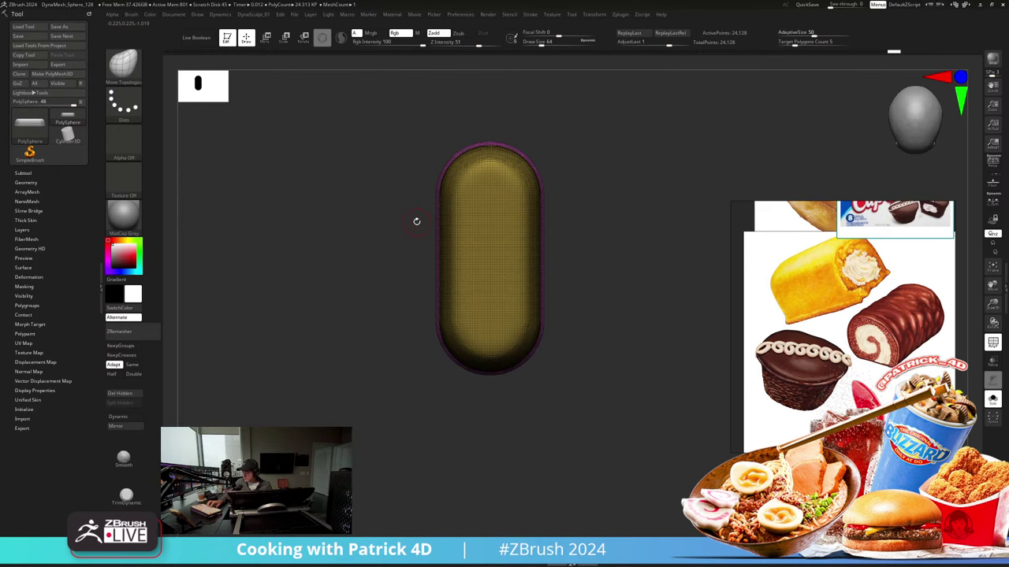
pyautogui.press('s')
pyautogui.moveTo(457, 223)
pyautogui.mouseDown()
pyautogui.moveTo(468, 224)
pyautogui.moveTo(467, 199)
pyautogui.mouseUp()
pyautogui.press('s')
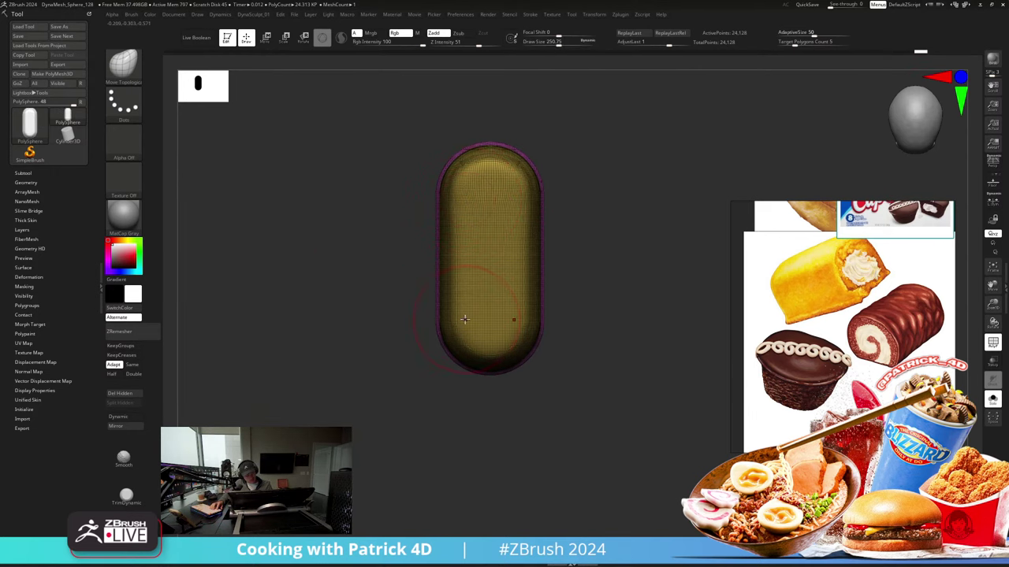
pyautogui.moveTo(461, 332); pyautogui.dragTo(465, 342)
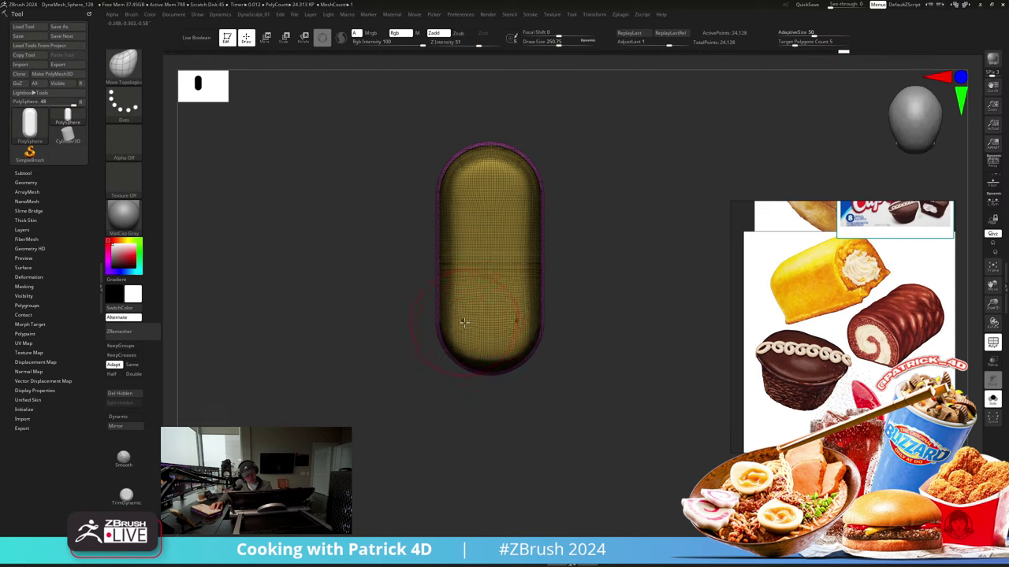
pyautogui.keyDown('alt'); pyautogui.moveTo(383, 312); pyautogui.dragTo(380, 323); pyautogui.keyUp('alt')
pyautogui.moveTo(449, 336); pyautogui.dragTo(451, 344)
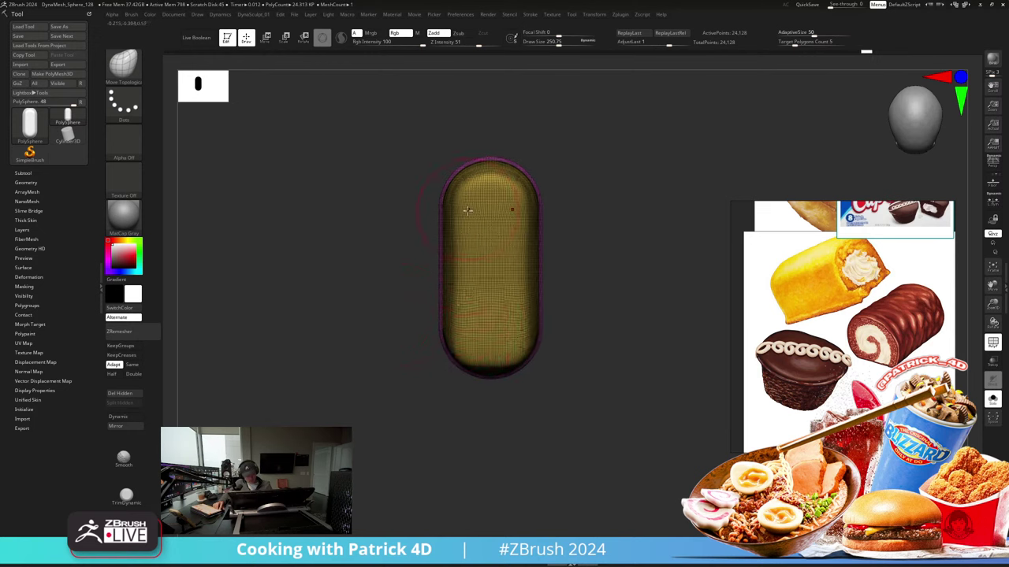
pyautogui.moveTo(483, 175); pyautogui.dragTo(481, 181)
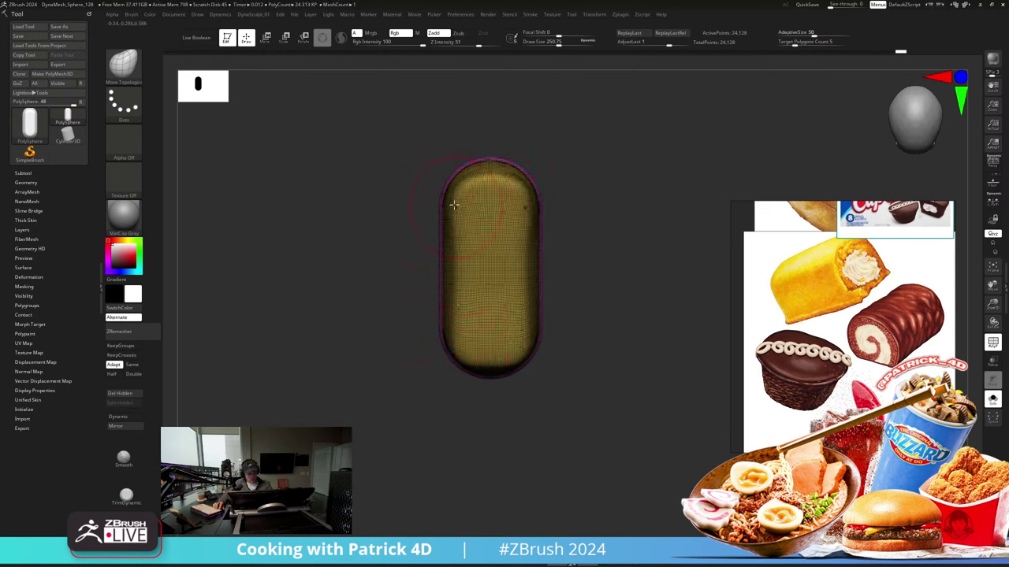
# Step: Square off the loaf's ends further with the Move Topological brush at draw size about 182 and remesh
pyautogui.press('s')
pyautogui.click(462, 213)
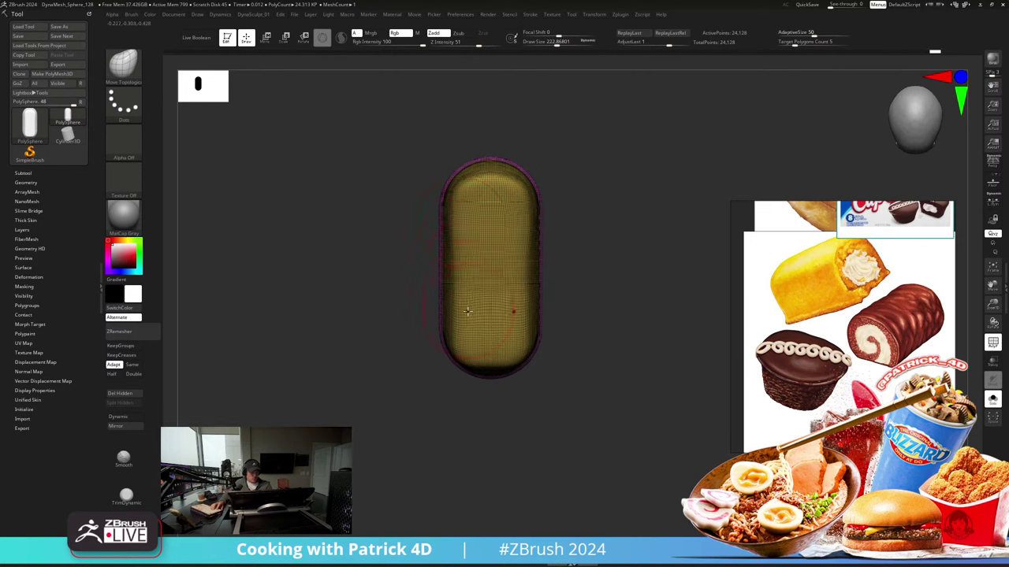
pyautogui.press('[')
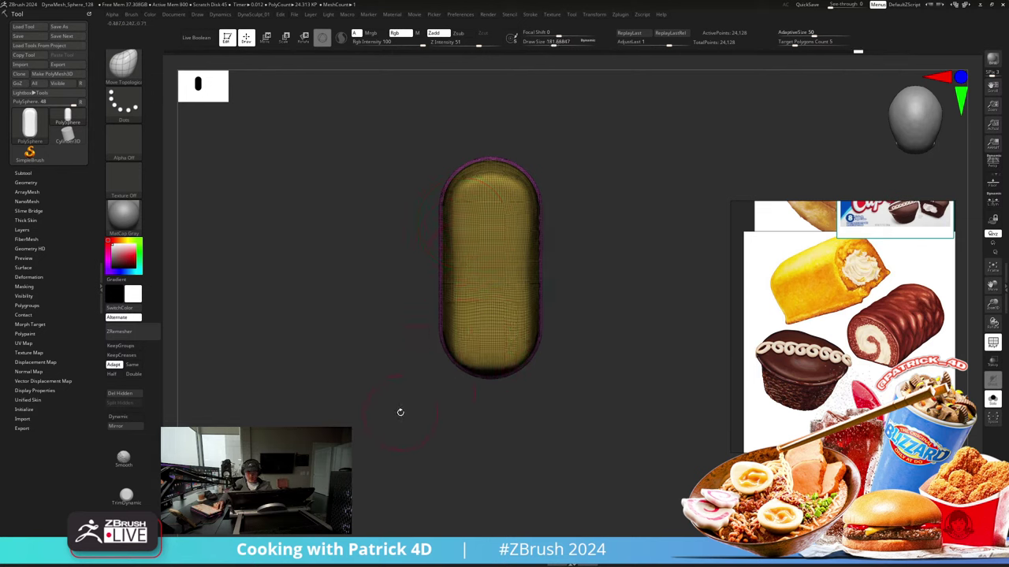
pyautogui.press('e')
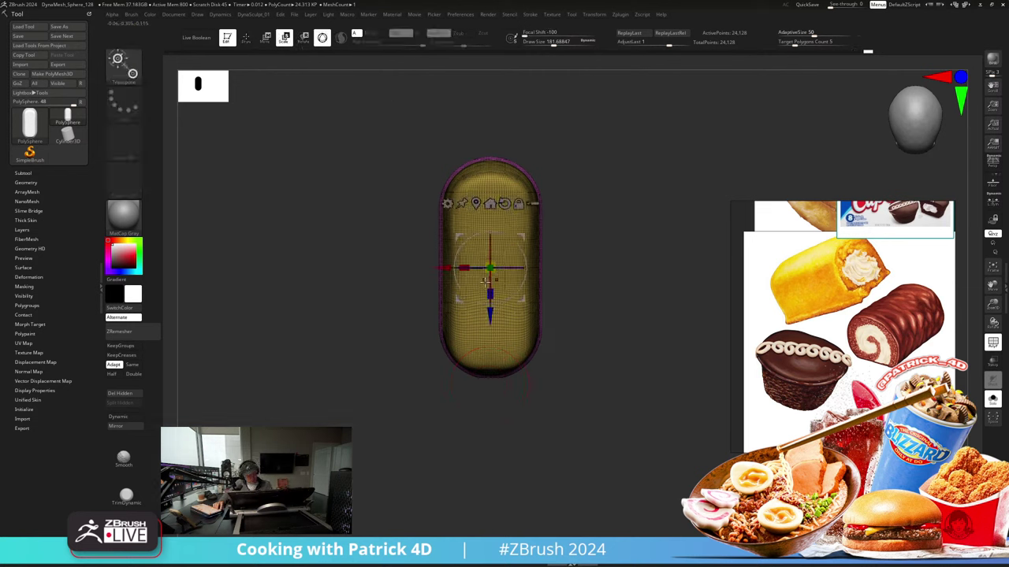
pyautogui.click(246, 39)
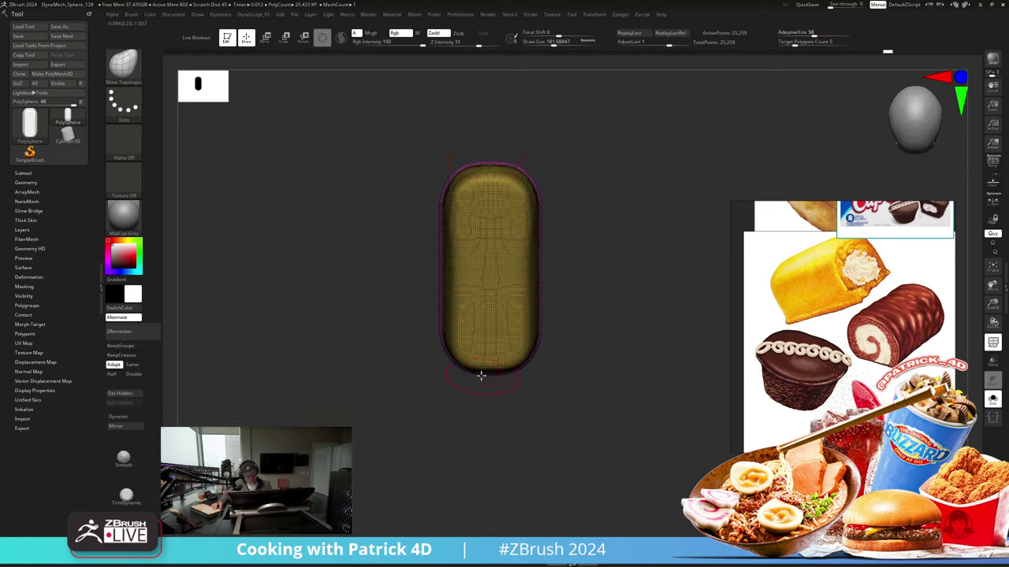
pyautogui.moveTo(462, 365); pyautogui.dragTo(475, 209)
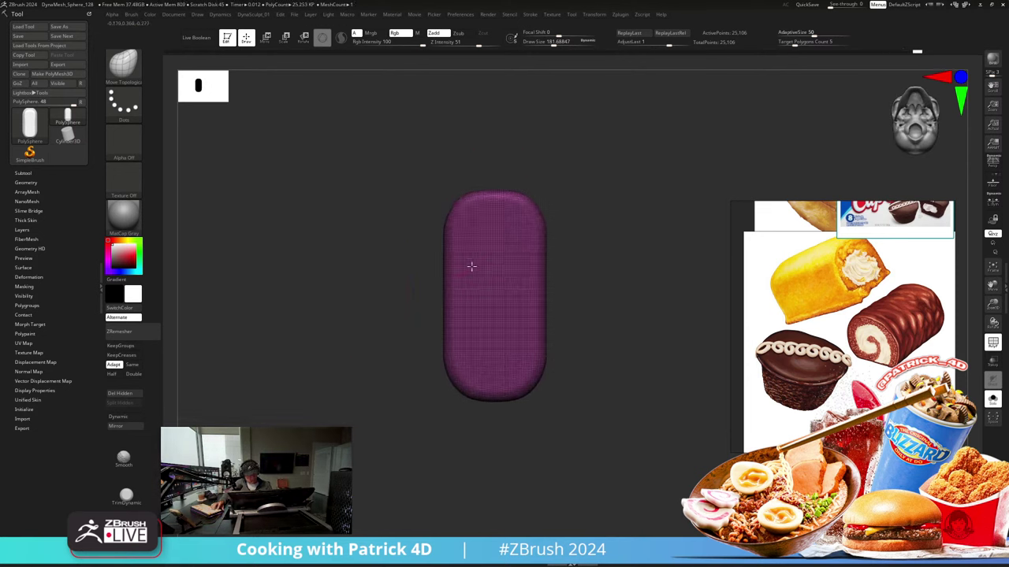
# Step: Examine the loaf's profile from several sides, isolate the base rim polygroup to inspect it, and restore the full mesh
pyautogui.moveTo(354, 286)
pyautogui.mouseDown()
pyautogui.moveTo(356, 277)
pyautogui.moveTo(352, 328)
pyautogui.moveTo(362, 283)
pyautogui.moveTo(342, 265)
pyautogui.moveTo(315, 275)
pyautogui.moveTo(340, 272)
pyautogui.moveTo(367, 202)
pyautogui.moveTo(455, 227)
pyautogui.mouseUp()
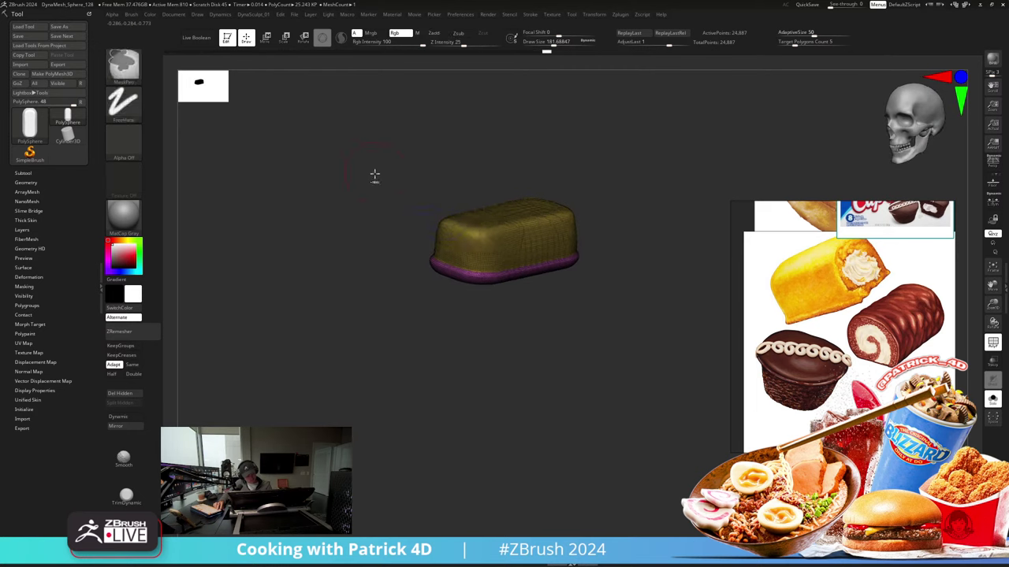
pyautogui.keyDown('shift'); pyautogui.moveTo(374, 176); pyautogui.dragTo(367, 173); pyautogui.keyUp('shift')
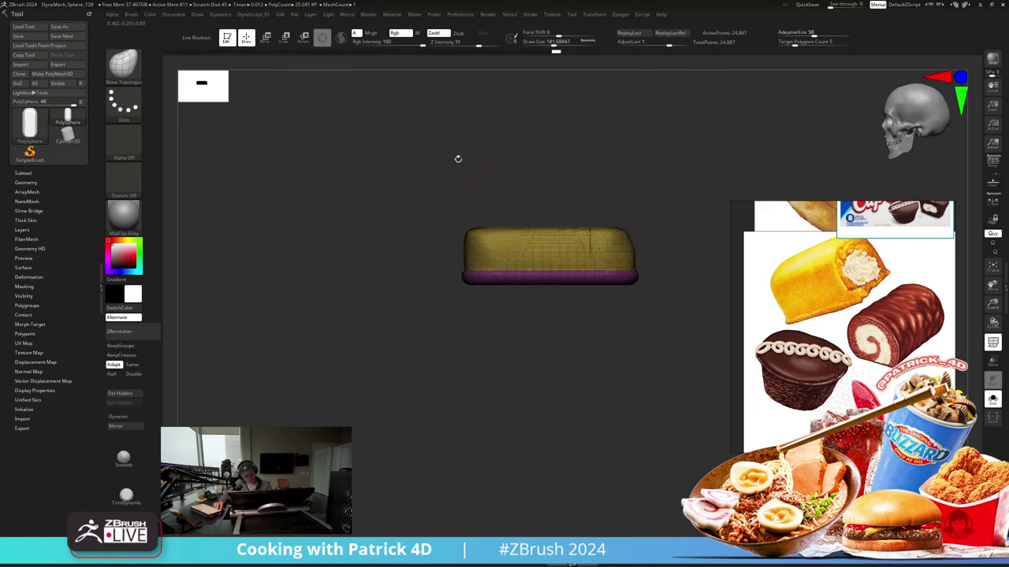
pyautogui.keyDown('shift'); pyautogui.moveTo(457, 158); pyautogui.dragTo(375, 267); pyautogui.keyUp('shift')
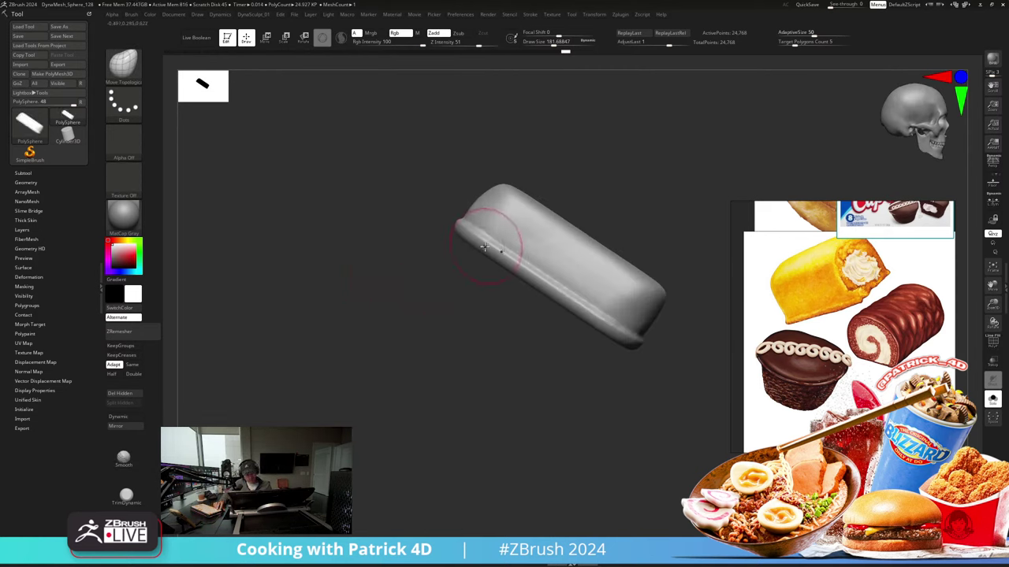
pyautogui.keyDown('ctrl'); pyautogui.keyDown('shift'); pyautogui.click(479, 216); pyautogui.keyUp('shift'); pyautogui.keyUp('ctrl')
pyautogui.keyDown('ctrl'); pyautogui.keyDown('shift'); pyautogui.moveTo(416, 242); pyautogui.dragTo(403, 252); pyautogui.keyUp('shift'); pyautogui.keyUp('ctrl')
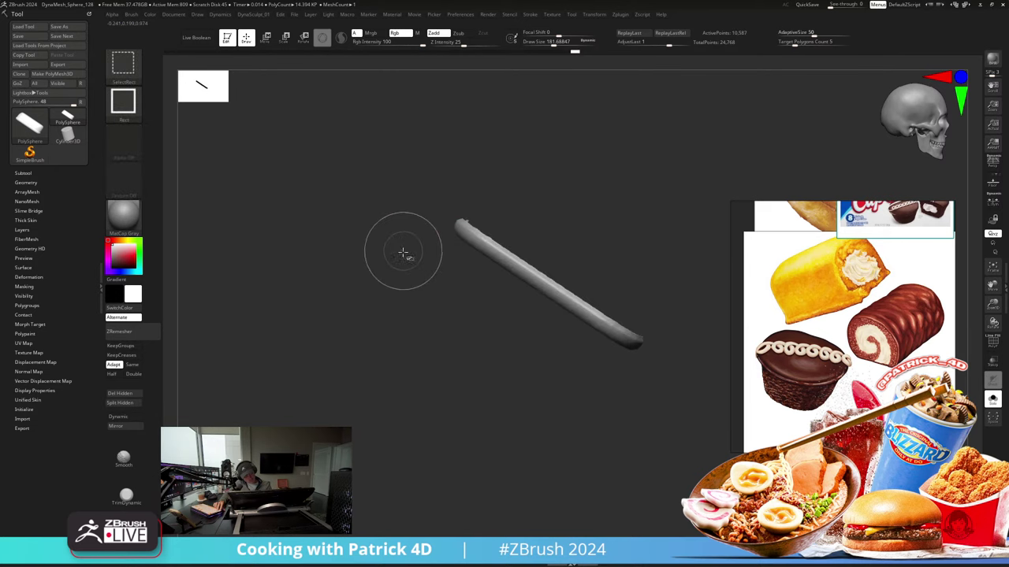
pyautogui.moveTo(349, 300)
pyautogui.mouseDown()
pyautogui.moveTo(349, 346)
pyautogui.moveTo(307, 344)
pyautogui.moveTo(308, 354)
pyautogui.moveTo(302, 313)
pyautogui.mouseUp()
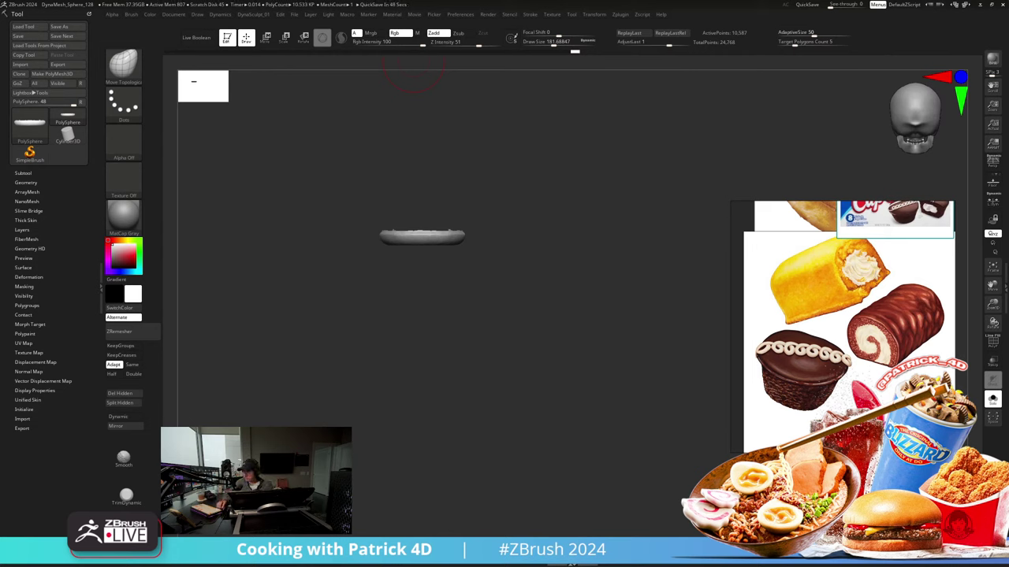
pyautogui.click(308, 221)
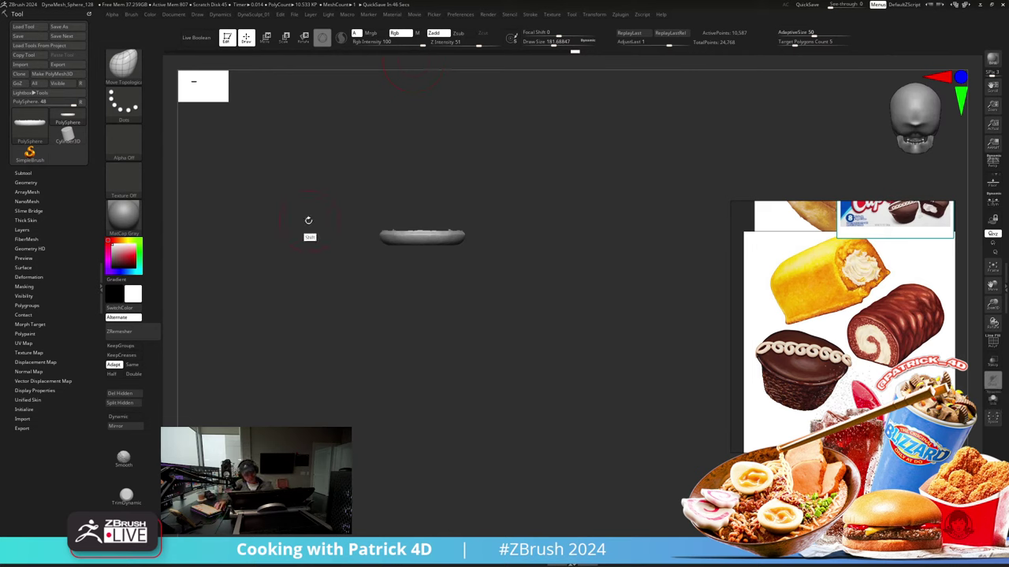
pyautogui.moveTo(263, 181)
pyautogui.keyDown('alt'); pyautogui.mouseDown()
pyautogui.moveTo(343, 174)
pyautogui.moveTo(281, 185)
pyautogui.moveTo(263, 216)
pyautogui.moveTo(281, 197)
pyautogui.moveTo(273, 151)
pyautogui.moveTo(297, 184)
pyautogui.moveTo(286, 192)
pyautogui.mouseUp(); pyautogui.keyUp('alt')
# Step: Soften the base rim and edges of the whole loaf with the Smooth and Contrast deformations, undoing an unwanted adjustment
pyautogui.click(253, 14)
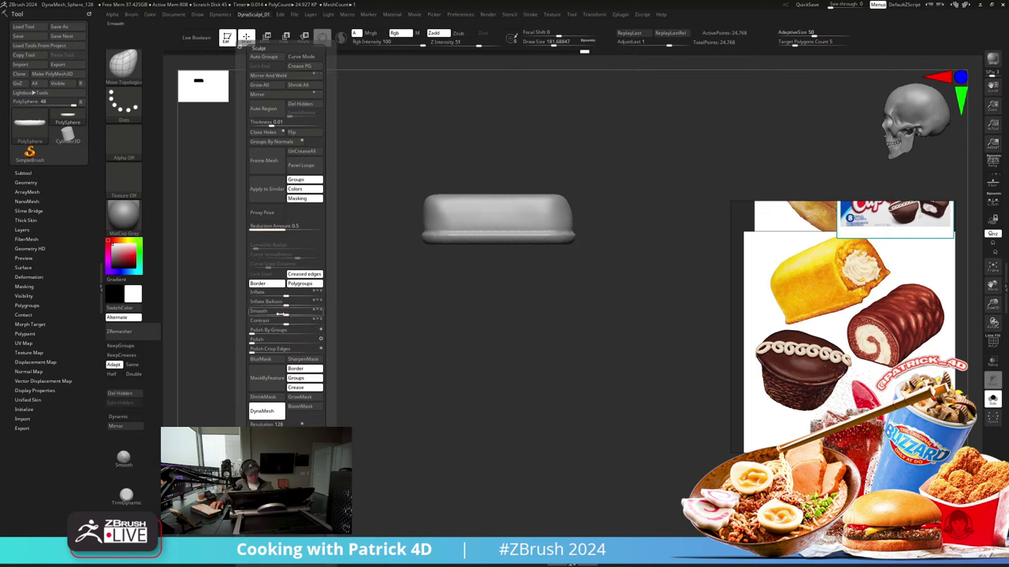
pyautogui.moveTo(290, 295); pyautogui.dragTo(266, 322)
pyautogui.hotkey('ctrl', 'z')
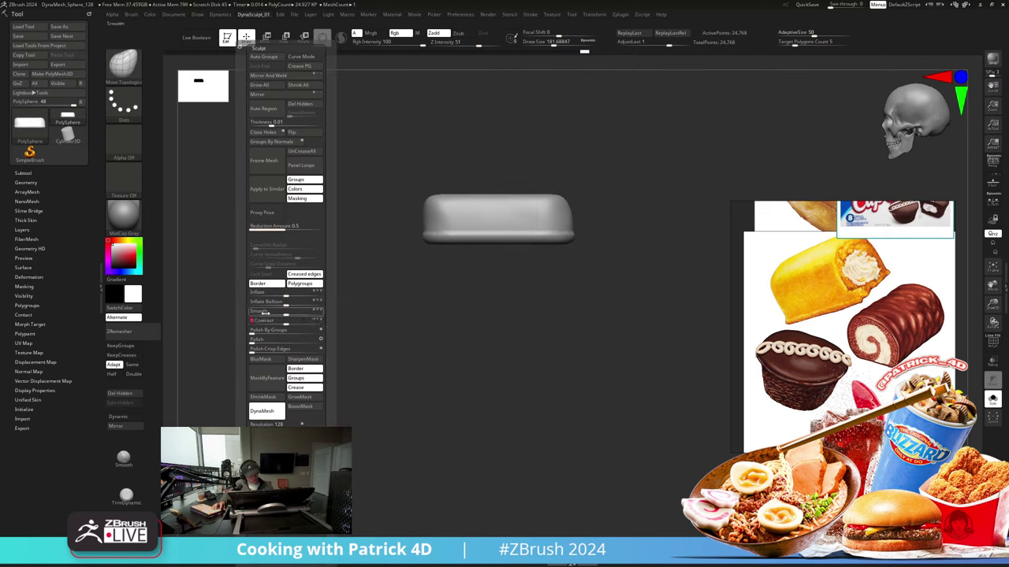
pyautogui.hotkey('shift', 'f')
pyautogui.hotkey('shift', 'f')
pyautogui.moveTo(196, 268); pyautogui.dragTo(225, 281)
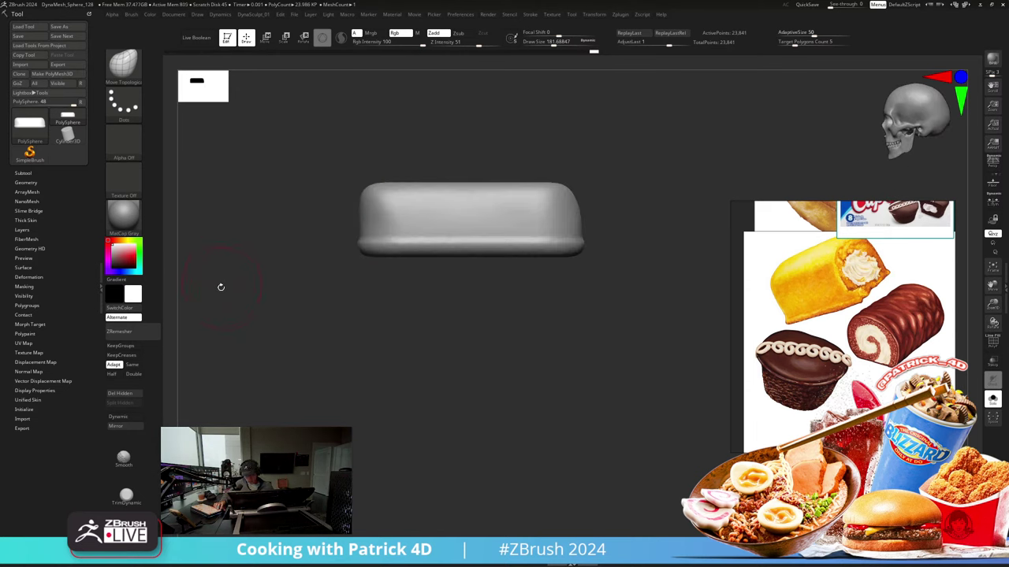
# Step: Flatten the loaf's upper edge with the hPolish brush, remesh, and display the polygroups in top view
pyautogui.keyDown('shift'); pyautogui.moveTo(220, 287); pyautogui.dragTo(219, 281); pyautogui.keyUp('shift')
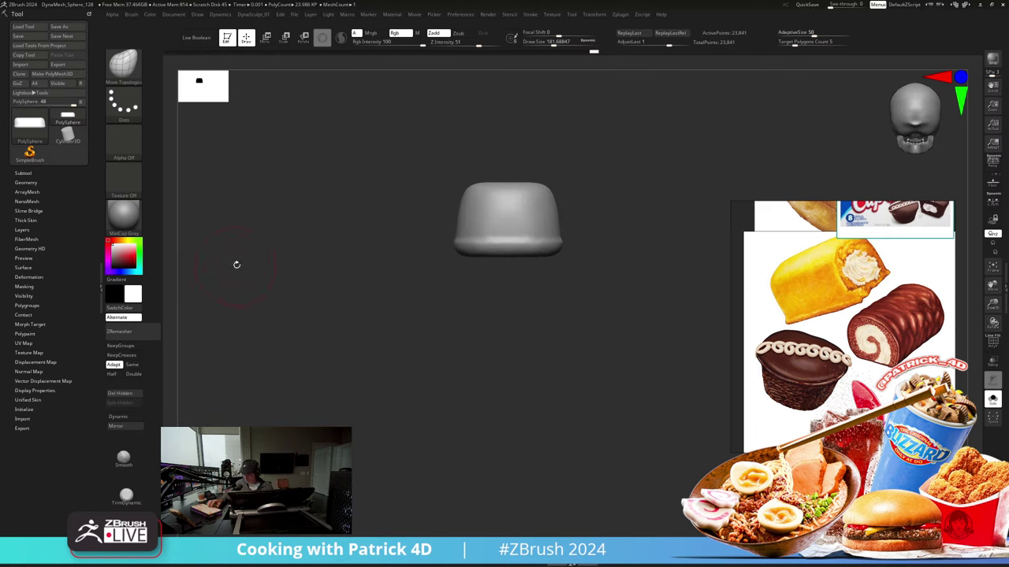
pyautogui.press('b')
pyautogui.press('p')
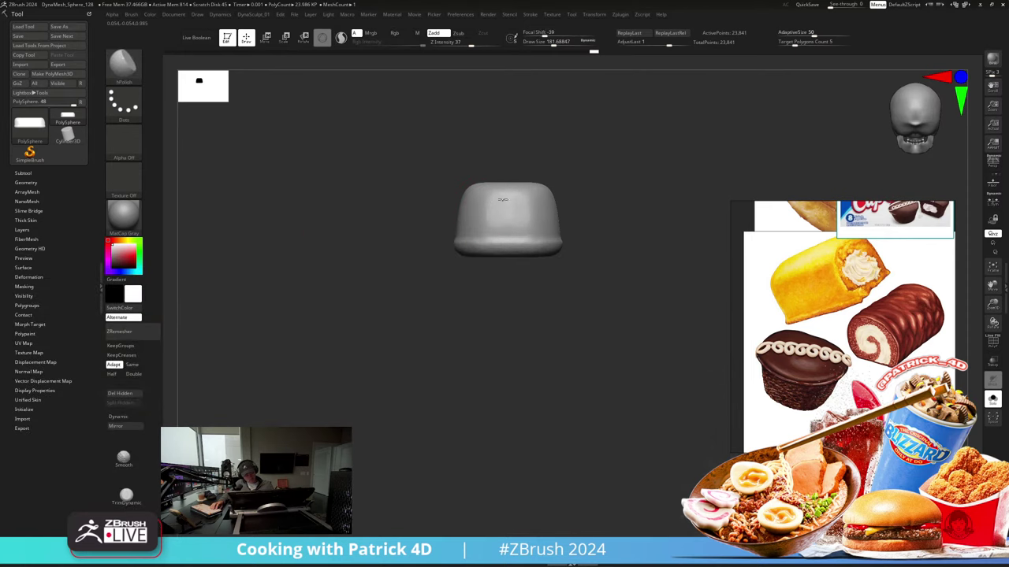
pyautogui.moveTo(472, 183); pyautogui.dragTo(410, 160)
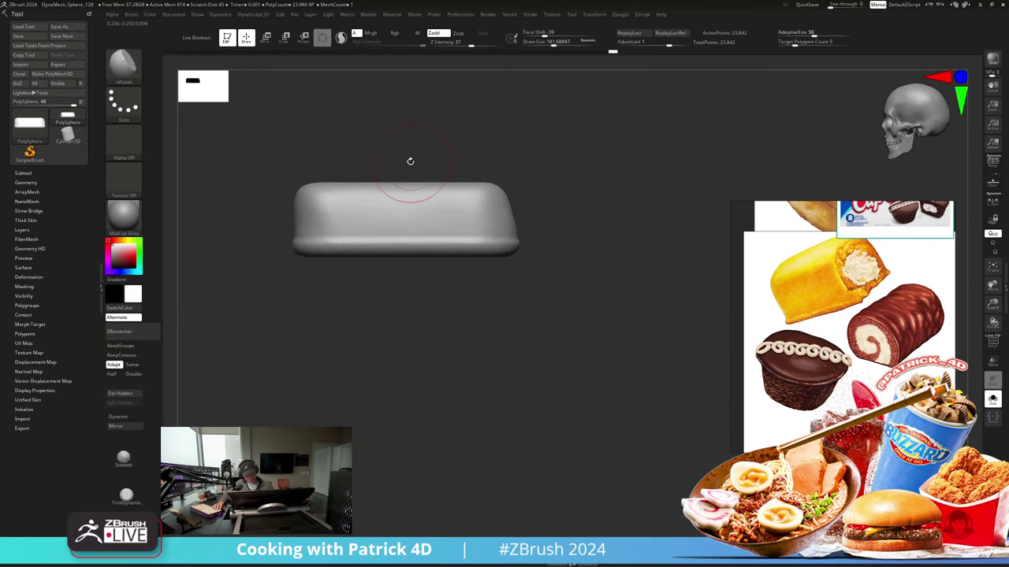
pyautogui.moveTo(335, 150); pyautogui.dragTo(321, 350)
pyautogui.hotkey('shift', 'f')
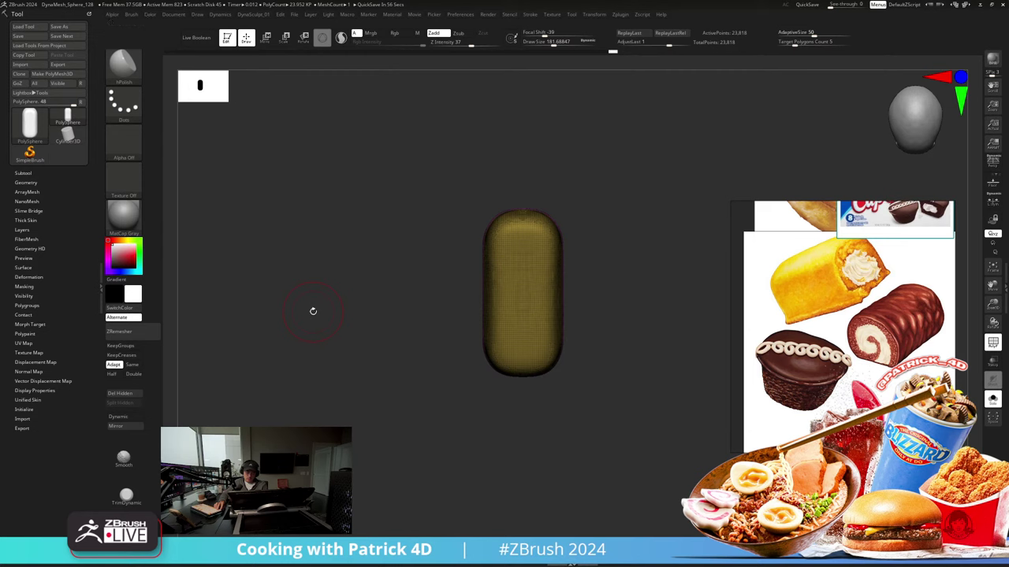
# Step: Reduce the brush draw size to about 101 and isolate the loaf's upper body polygroup in side view
pyautogui.moveTo(313, 311)
pyautogui.mouseDown()
pyautogui.moveTo(383, 340)
pyautogui.moveTo(371, 344)
pyautogui.moveTo(430, 383)
pyautogui.moveTo(383, 360)
pyautogui.mouseUp()
pyautogui.press('s')
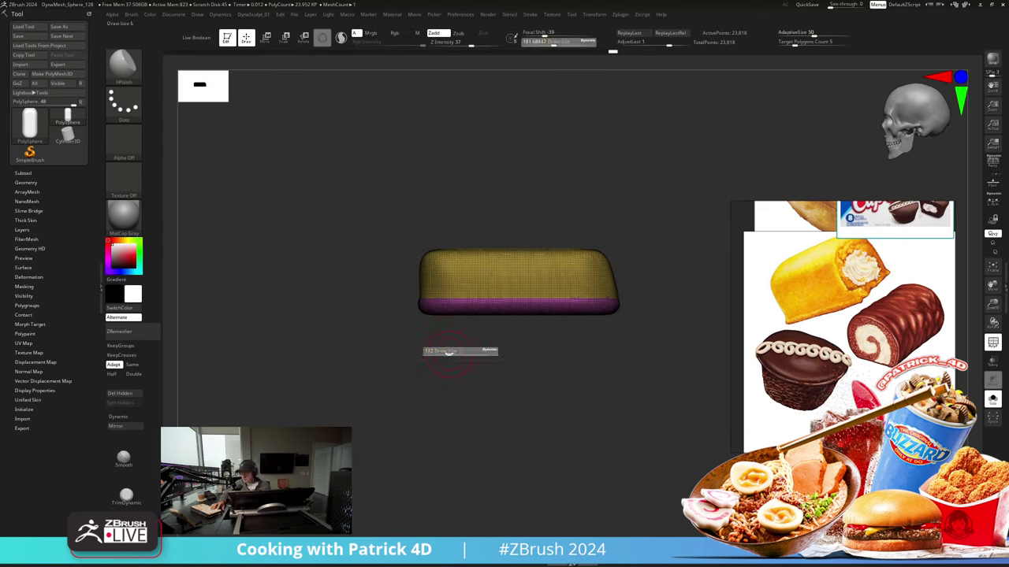
pyautogui.moveTo(449, 352); pyautogui.dragTo(447, 352)
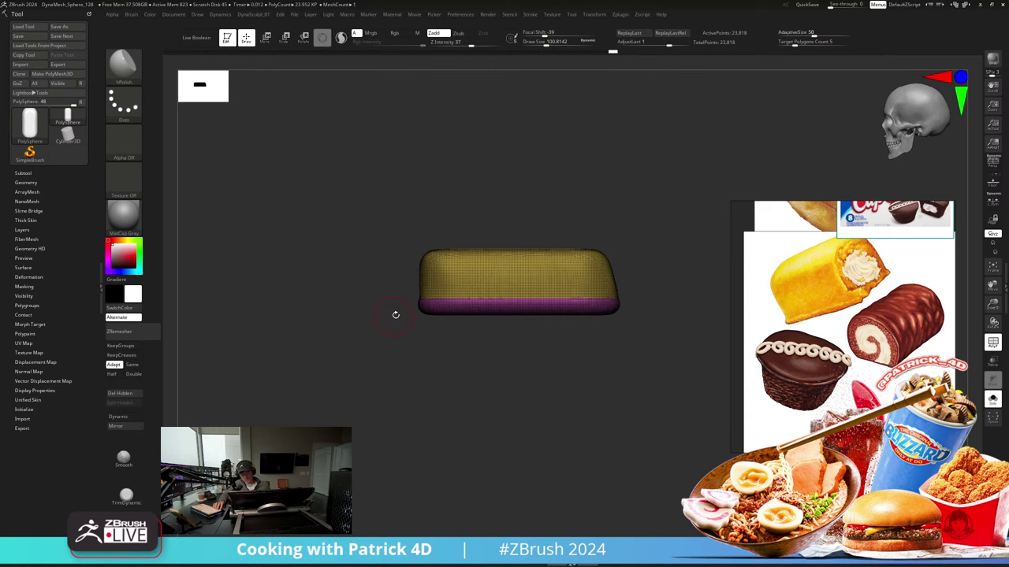
pyautogui.keyDown('ctrl'); pyautogui.keyDown('shift'); pyautogui.click(447, 294); pyautogui.keyUp('shift'); pyautogui.keyUp('ctrl')
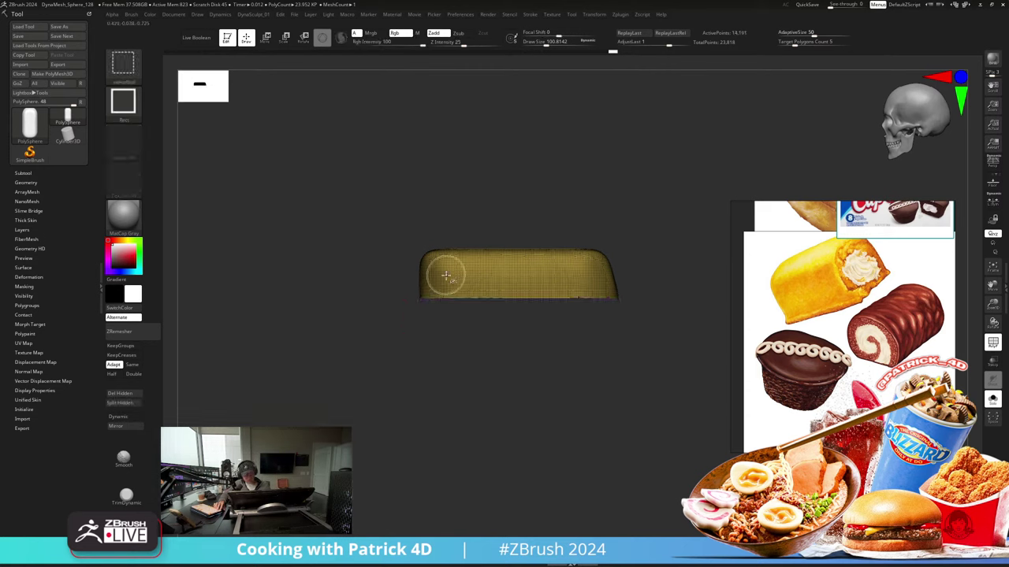
# Step: Isolate the base rim polygroup, flatten its underside with the gizmo's Y scale, and show the whole loaf again
pyautogui.keyDown('ctrl'); pyautogui.keyDown('shift'); pyautogui.click(369, 282); pyautogui.keyUp('shift'); pyautogui.keyUp('ctrl')
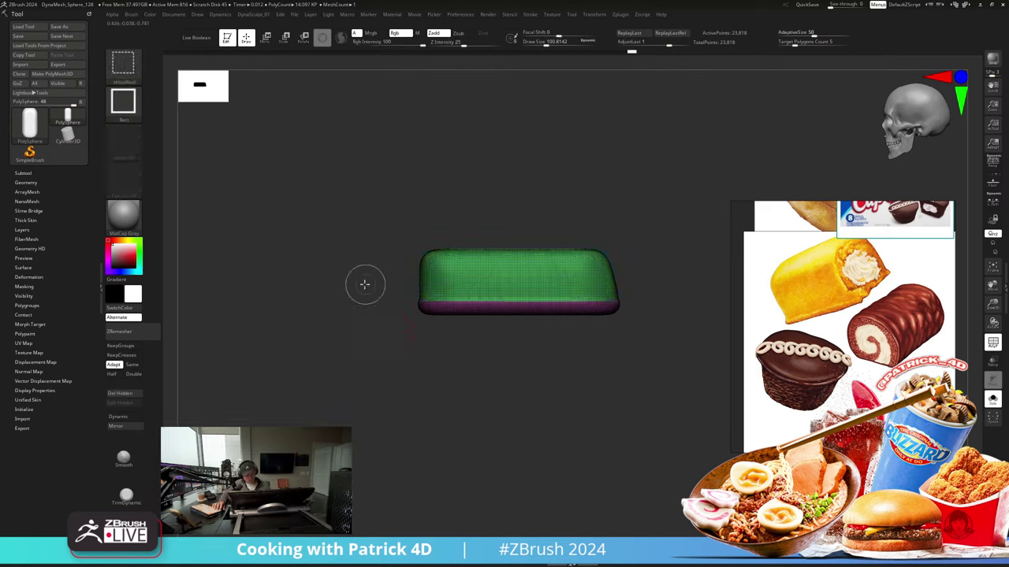
pyautogui.keyDown('ctrl'); pyautogui.keyDown('shift'); pyautogui.click(439, 306); pyautogui.keyUp('shift'); pyautogui.keyUp('ctrl')
pyautogui.press('e')
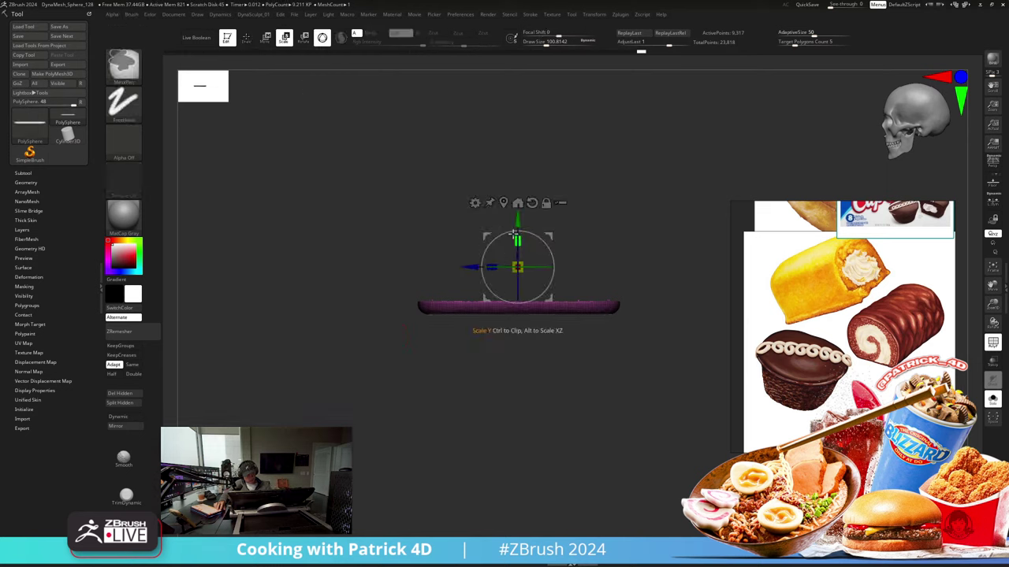
pyautogui.keyDown('ctrl'); pyautogui.keyDown('shift'); pyautogui.click(323, 211); pyautogui.keyUp('shift'); pyautogui.keyUp('ctrl')
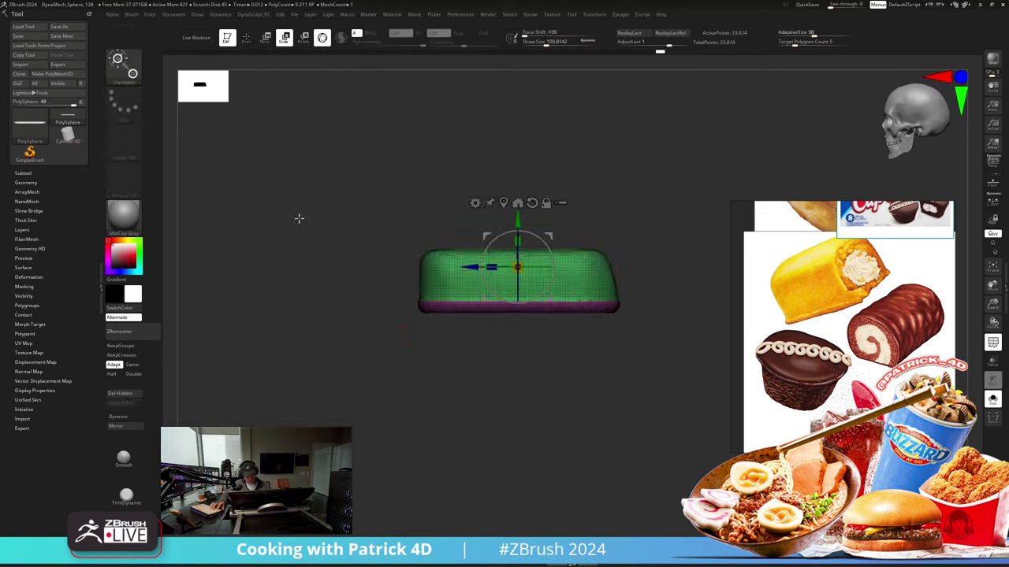
pyautogui.keyDown('alt'); pyautogui.moveTo(342, 261); pyautogui.dragTo(342, 266); pyautogui.keyUp('alt')
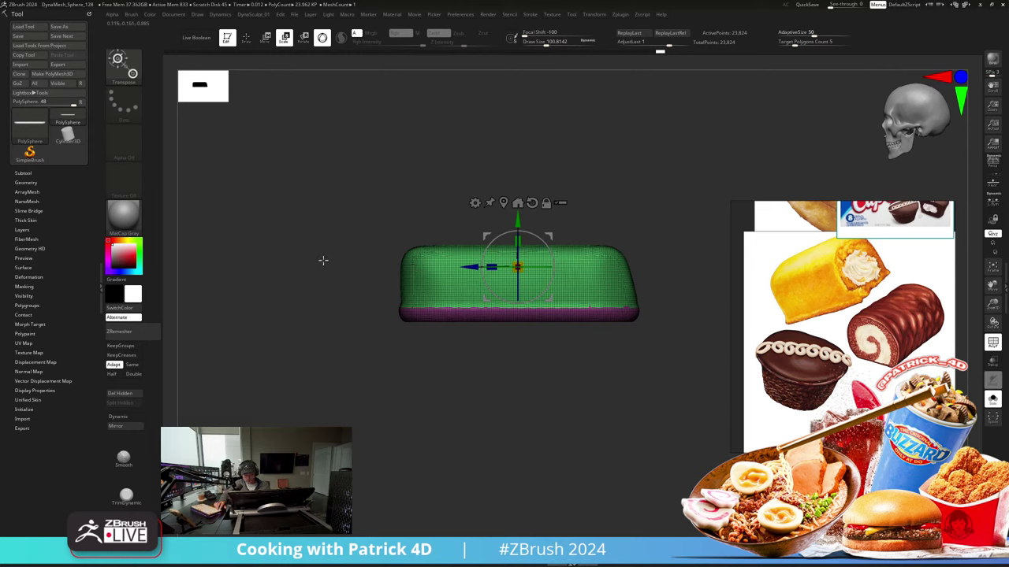
pyautogui.moveTo(303, 257); pyautogui.dragTo(275, 283)
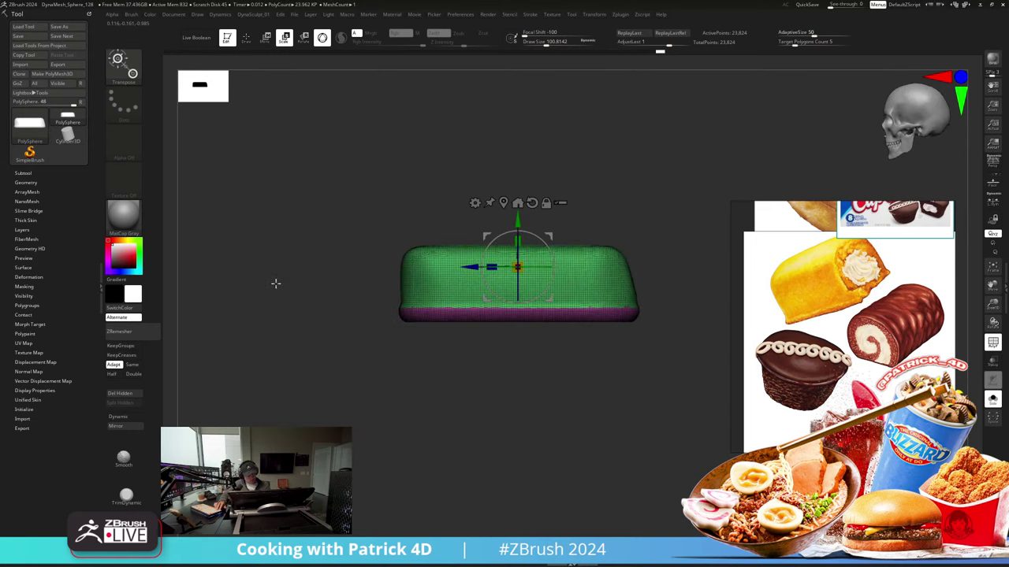
pyautogui.moveTo(506, 267); pyautogui.dragTo(465, 256)
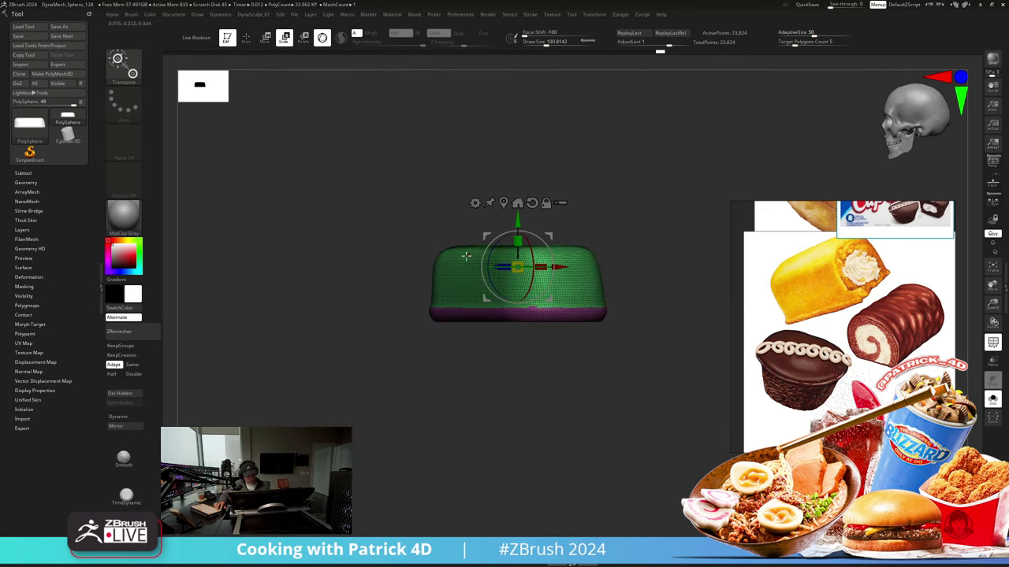
pyautogui.hotkey('ctrl', 'z')
pyautogui.moveTo(539, 267); pyautogui.dragTo(340, 261)
pyautogui.hotkey('ctrl', 'z')
# Step: Mirror and weld the loaf across its width and its length so both are symmetrical, and hide the polygroup display
pyautogui.click(25, 182)
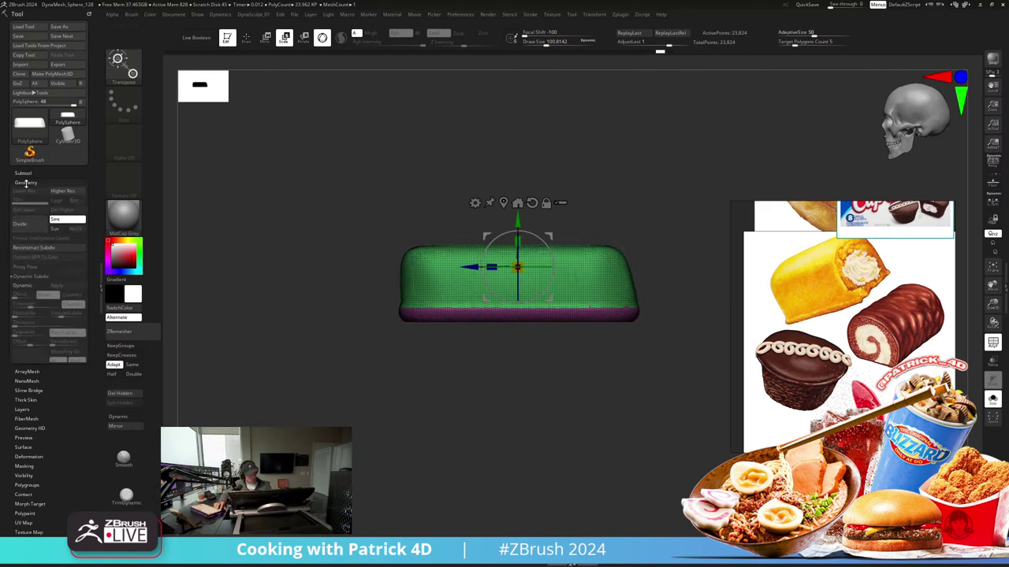
pyautogui.moveTo(3, 345); pyautogui.dragTo(3, 298)
pyautogui.click(32, 349)
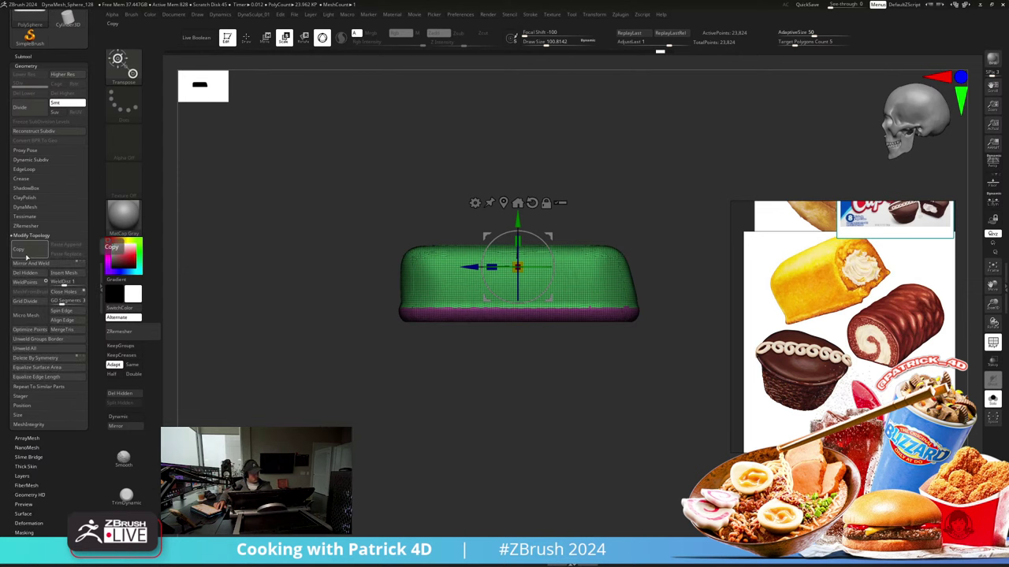
pyautogui.keyDown('shift'); pyautogui.moveTo(275, 320); pyautogui.dragTo(261, 300); pyautogui.keyUp('shift')
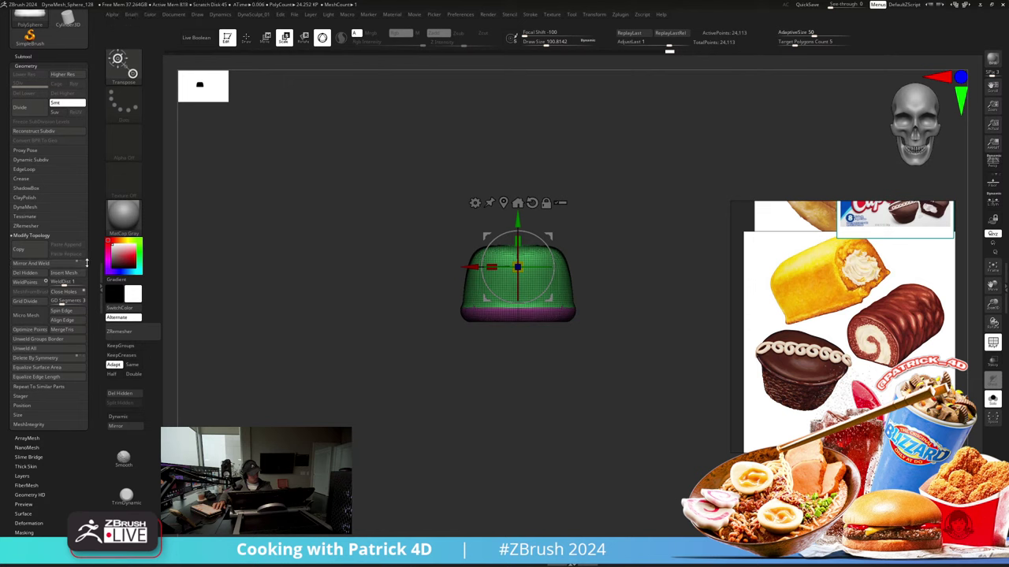
pyautogui.keyDown('shift'); pyautogui.moveTo(206, 288); pyautogui.dragTo(331, 336); pyautogui.keyUp('shift')
pyautogui.click(26, 267)
pyautogui.hotkey('shift', 'f')
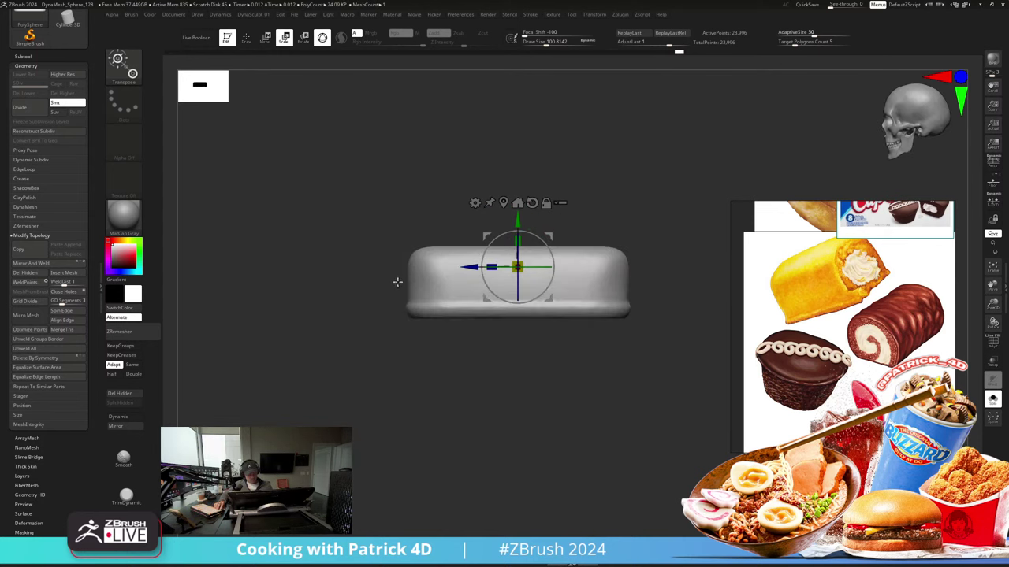
# Step: Inflate the loaf slightly and flatten its underside with the gizmo's Y clip, updating the DynaMesh with polygroups displayed
pyautogui.press('1')
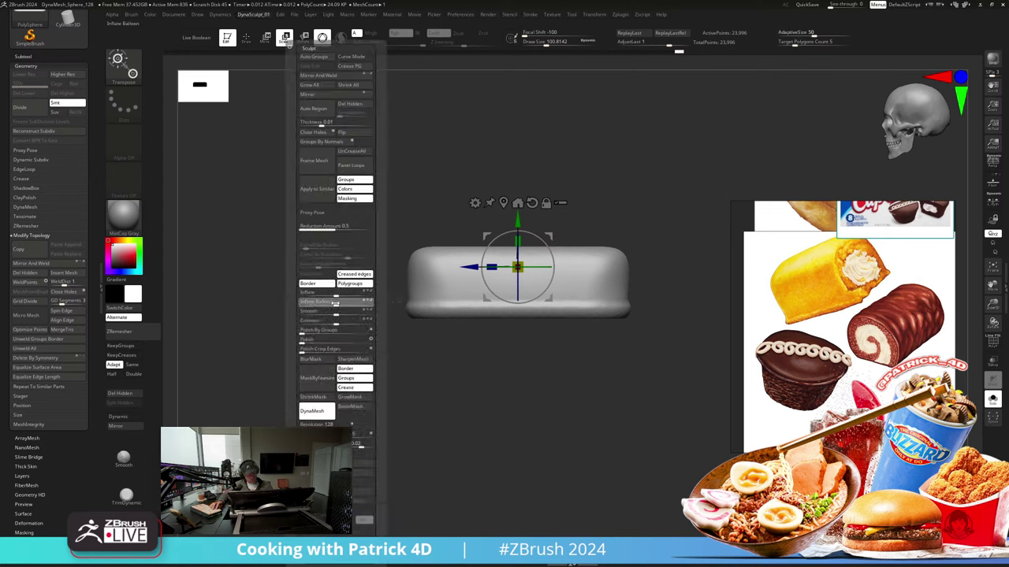
pyautogui.moveTo(336, 294); pyautogui.dragTo(346, 295)
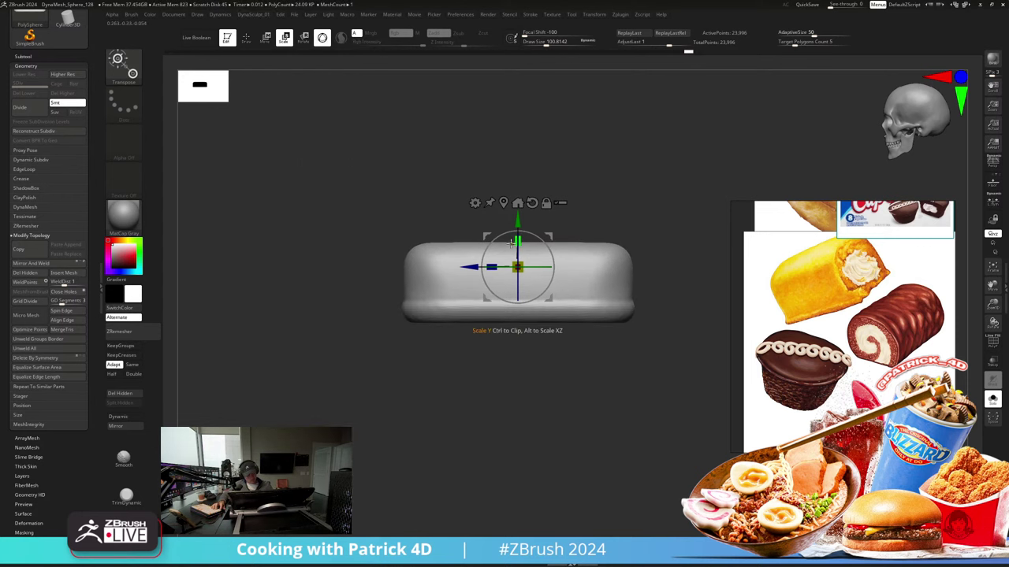
pyautogui.hotkey('shift', 'f')
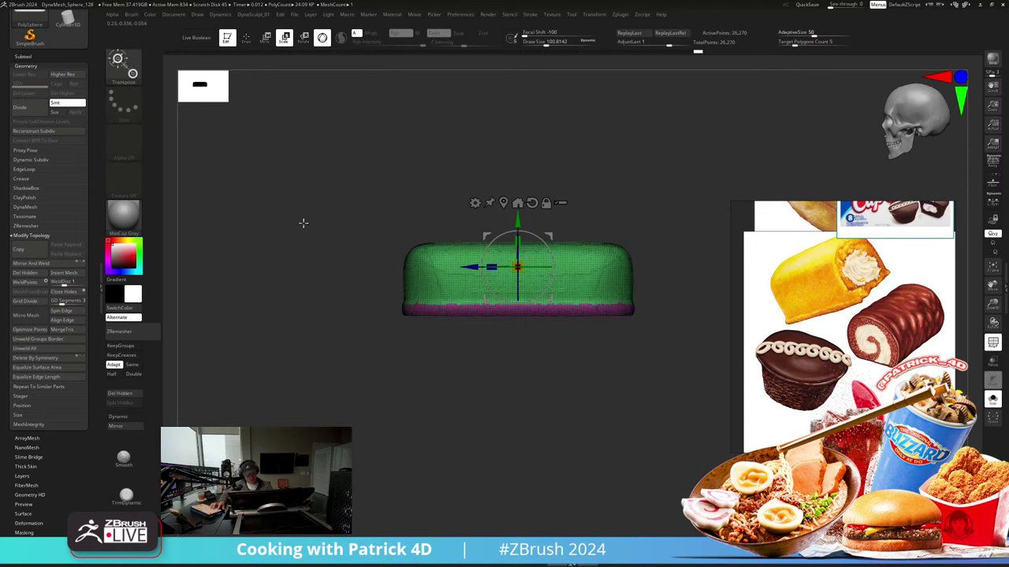
pyautogui.keyDown('ctrl'); pyautogui.moveTo(302, 223); pyautogui.dragTo(295, 232); pyautogui.keyUp('ctrl')
pyautogui.moveTo(310, 194); pyautogui.dragTo(304, 181)
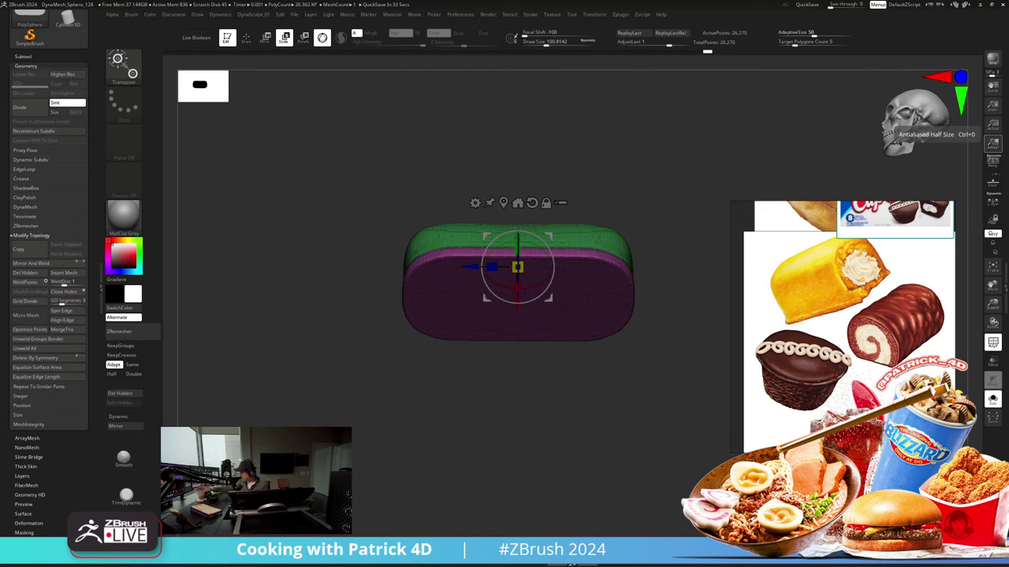
# Step: Try to lengthen the loaf along Z by about 0.114 with the Extender deformer in top view
pyautogui.moveTo(297, 264); pyautogui.dragTo(312, 311)
pyautogui.hotkey('shift', 'f')
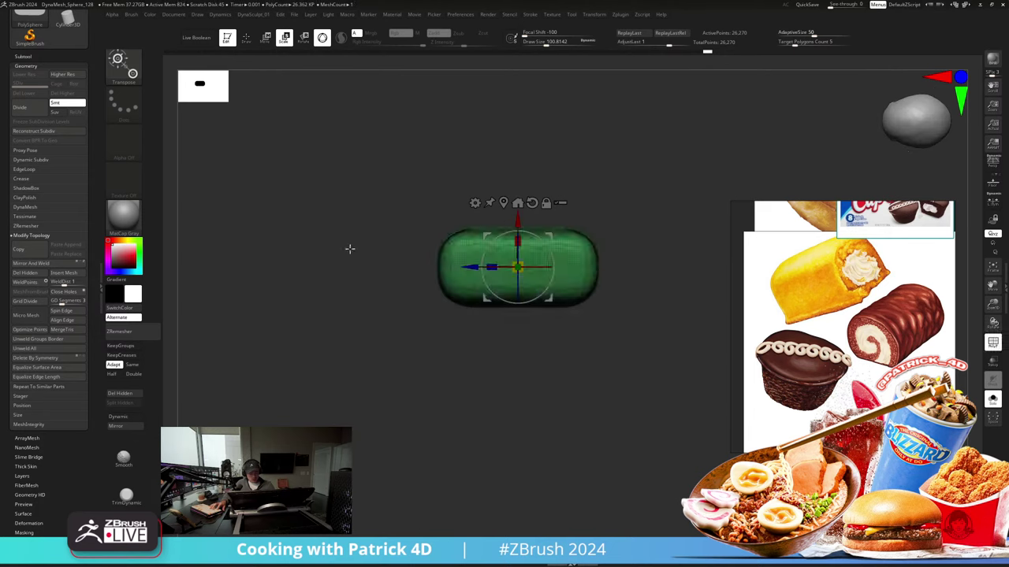
pyautogui.hotkey('shift', 'f')
pyautogui.keyDown('alt'); pyautogui.moveTo(346, 239); pyautogui.dragTo(367, 245); pyautogui.keyUp('alt')
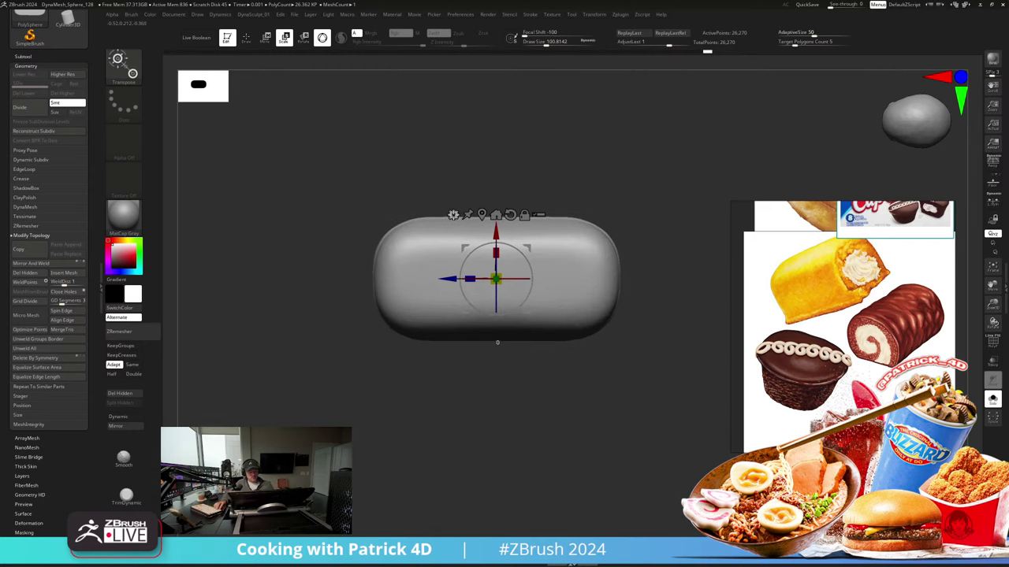
pyautogui.click(453, 215)
pyautogui.click(676, 250)
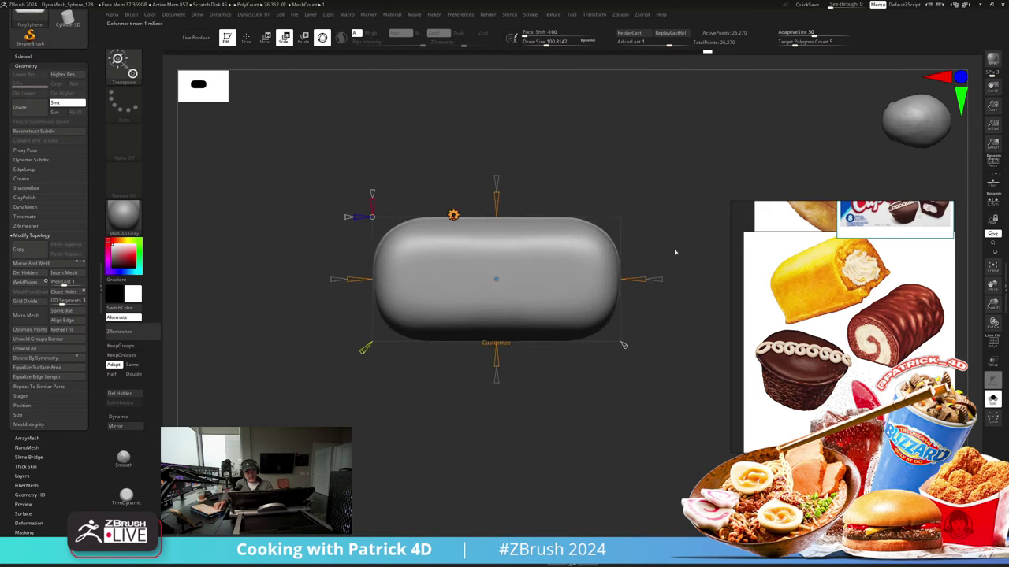
pyautogui.moveTo(317, 221)
pyautogui.mouseDown()
pyautogui.moveTo(284, 198)
pyautogui.moveTo(327, 208)
pyautogui.mouseUp()
pyautogui.hotkey('shift', 'f')
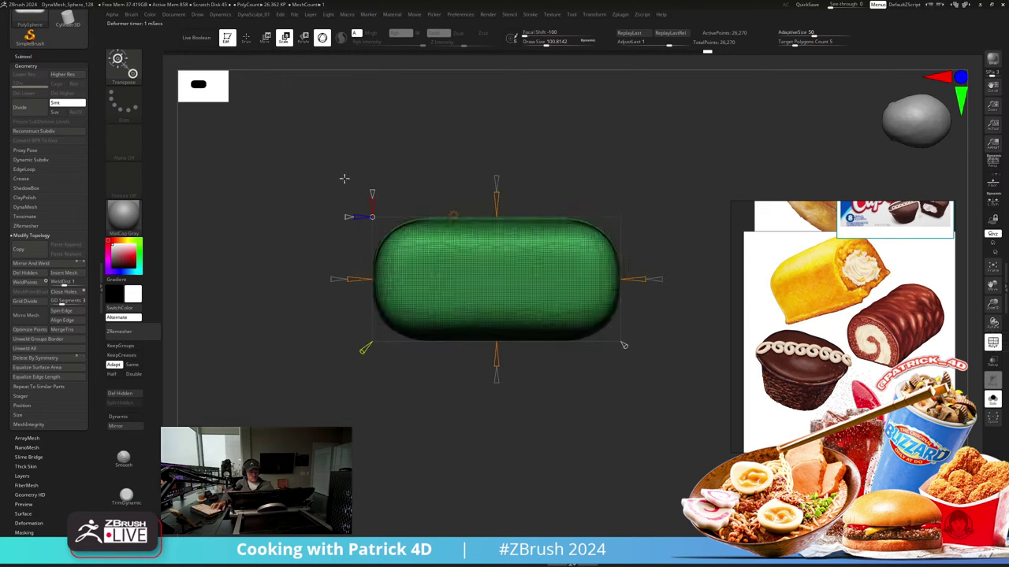
pyautogui.keyDown('ctrl'); pyautogui.moveTo(350, 282); pyautogui.dragTo(341, 281); pyautogui.keyUp('ctrl')
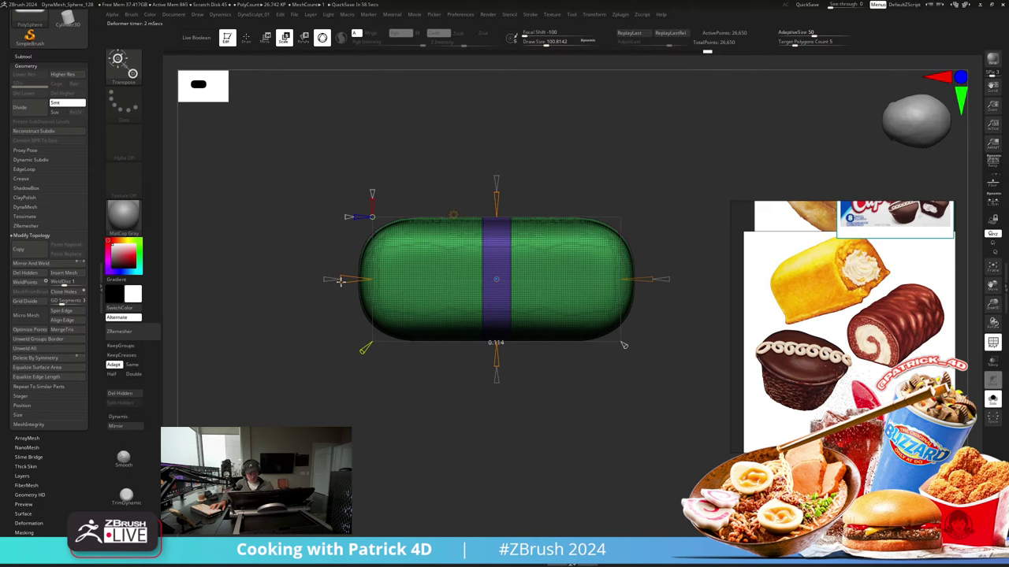
pyautogui.keyDown('ctrl'); pyautogui.moveTo(340, 282); pyautogui.dragTo(340, 280); pyautogui.keyUp('ctrl')
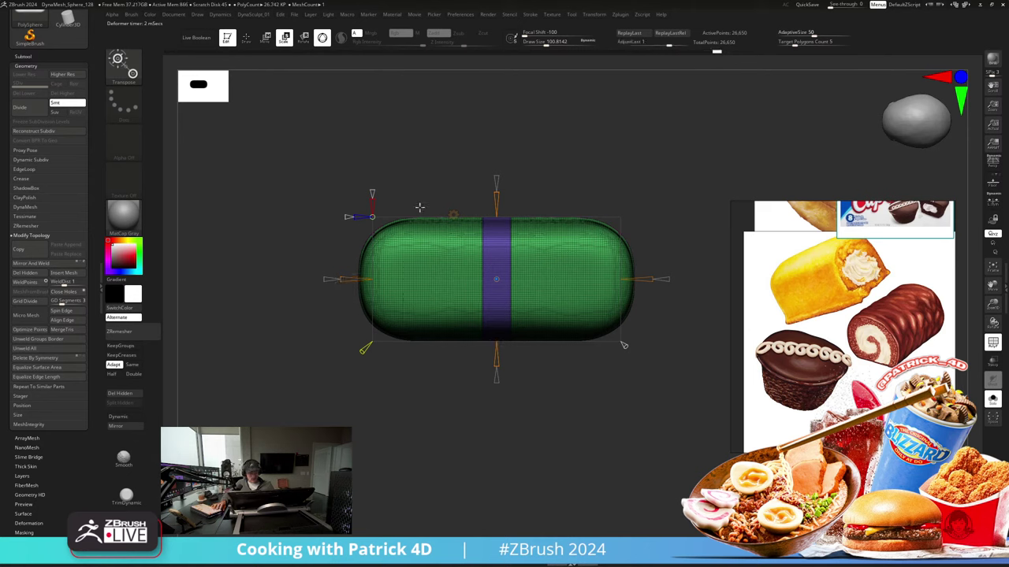
# Step: Accept the extension, remesh the loaf and inspect it in side view, and undo the whole lengthening
pyautogui.click(453, 215)
pyautogui.click(578, 216)
pyautogui.keyDown('ctrl'); pyautogui.moveTo(277, 186); pyautogui.dragTo(294, 210); pyautogui.keyUp('ctrl')
pyautogui.keyDown('shift'); pyautogui.moveTo(286, 207); pyautogui.dragTo(268, 166); pyautogui.keyUp('shift')
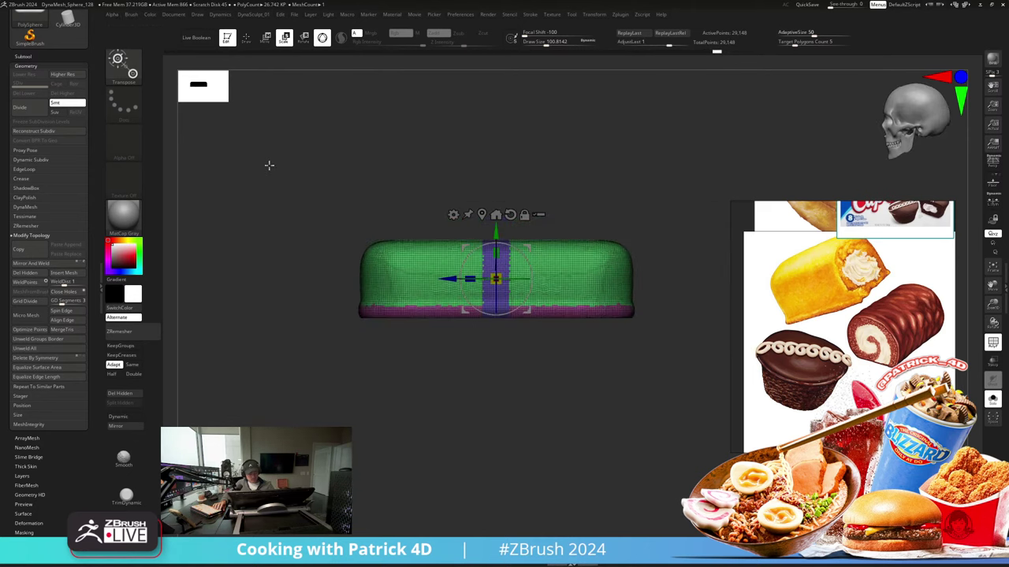
pyautogui.keyDown('ctrl'); pyautogui.moveTo(318, 196); pyautogui.dragTo(312, 234); pyautogui.keyUp('ctrl')
pyautogui.hotkey('ctrl', 'z')
pyautogui.hotkey('ctrl', 'z')
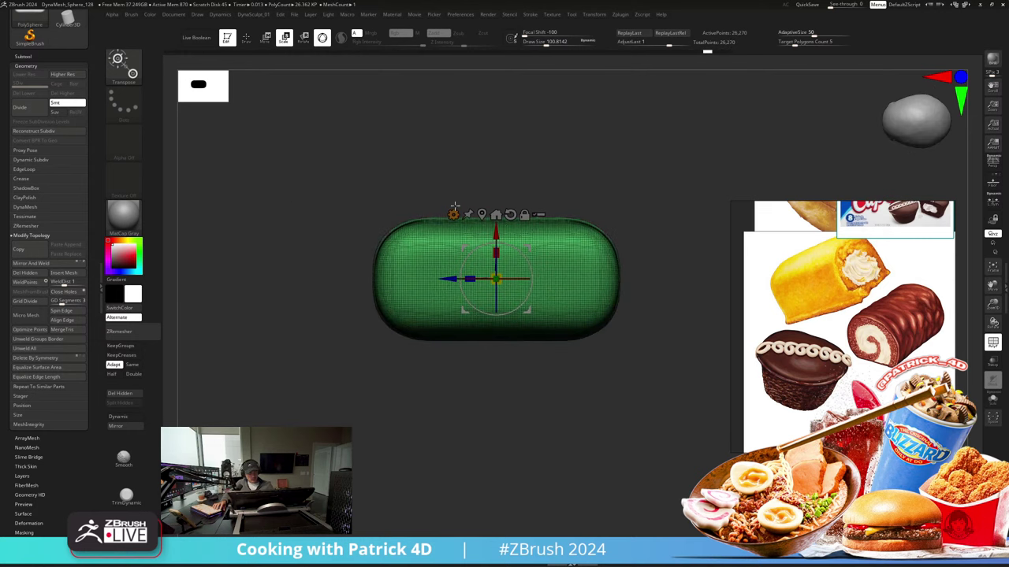
# Step: Apply the Extender deformer to the loaf again and examine its creasing, inflate and symmetry handles from several angles
pyautogui.click(453, 213)
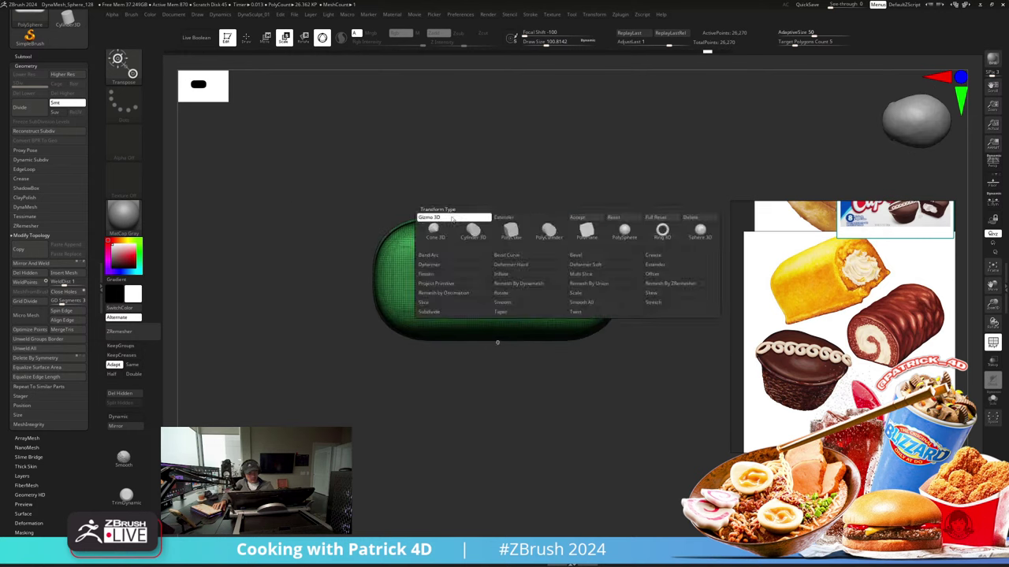
pyautogui.click(578, 269)
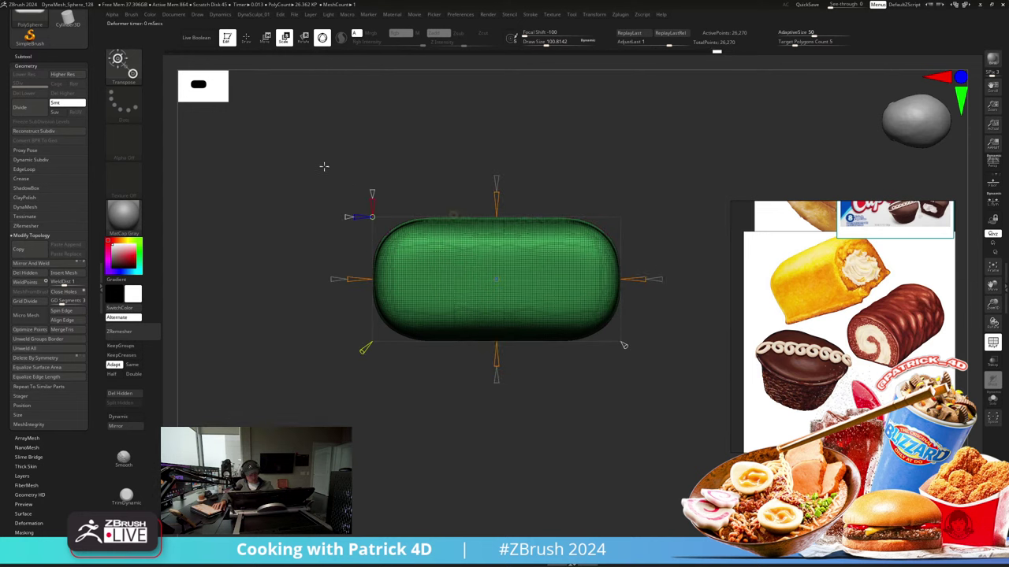
pyautogui.moveTo(322, 164); pyautogui.dragTo(388, 227)
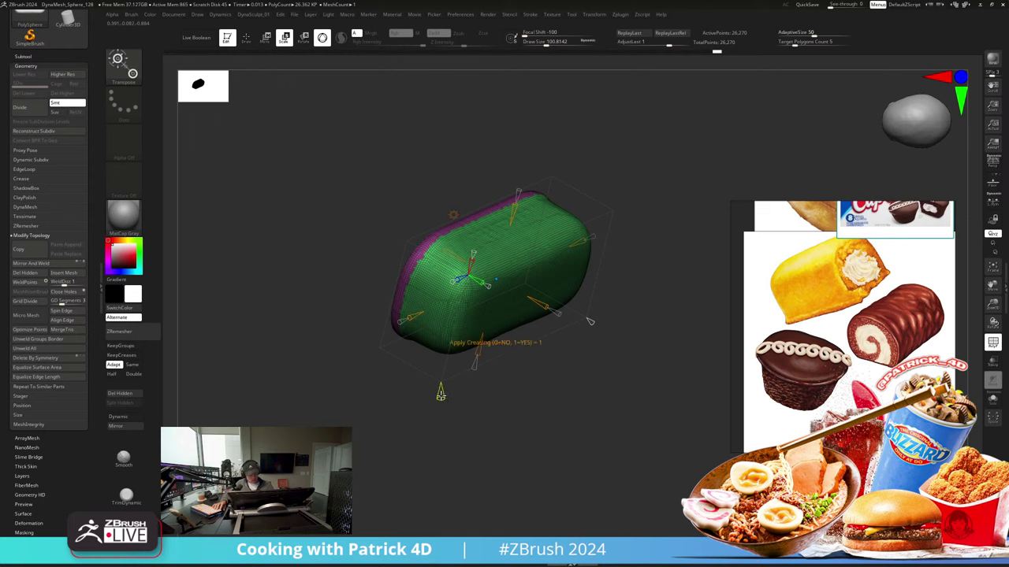
pyautogui.moveTo(317, 275); pyautogui.dragTo(270, 273)
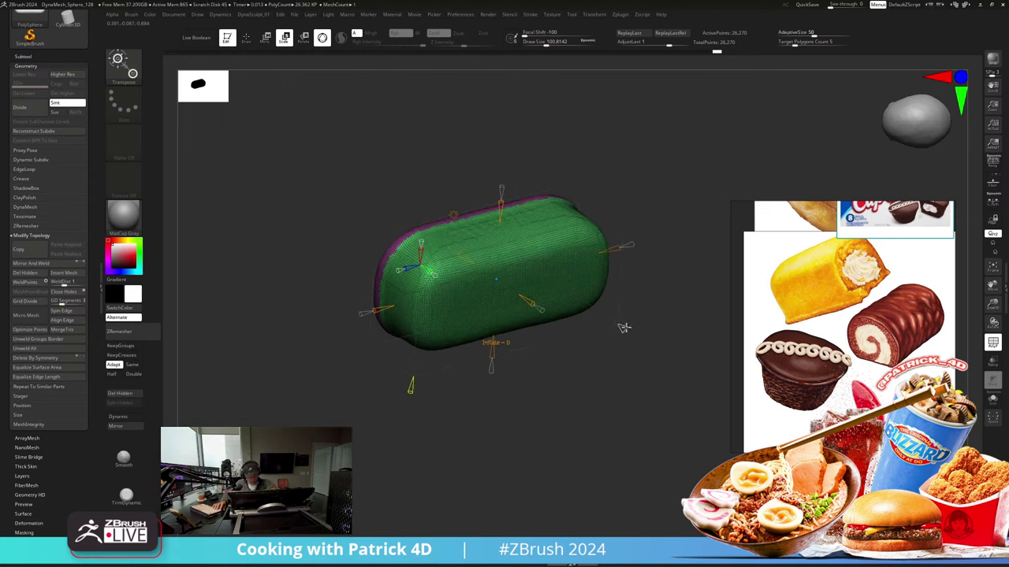
pyautogui.moveTo(320, 374); pyautogui.dragTo(337, 397)
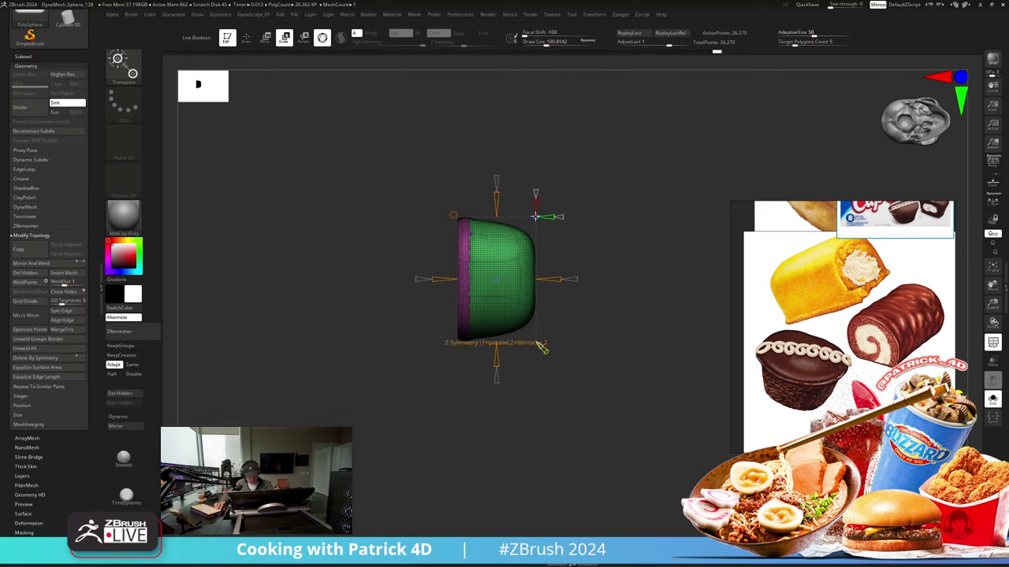
pyautogui.moveTo(542, 347); pyautogui.dragTo(622, 293)
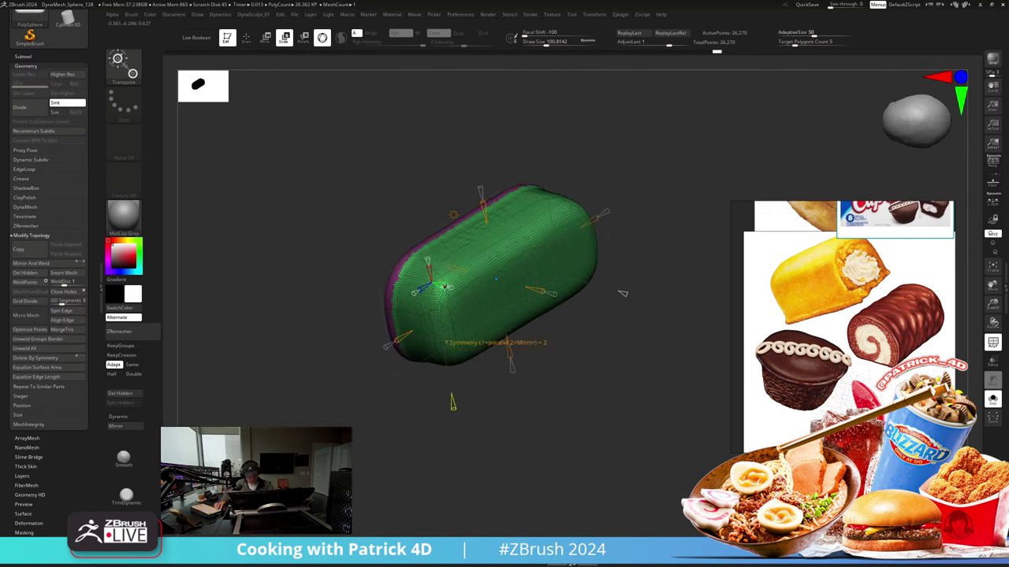
pyautogui.keyDown('shift'); pyautogui.moveTo(372, 195); pyautogui.dragTo(347, 181); pyautogui.keyUp('shift')
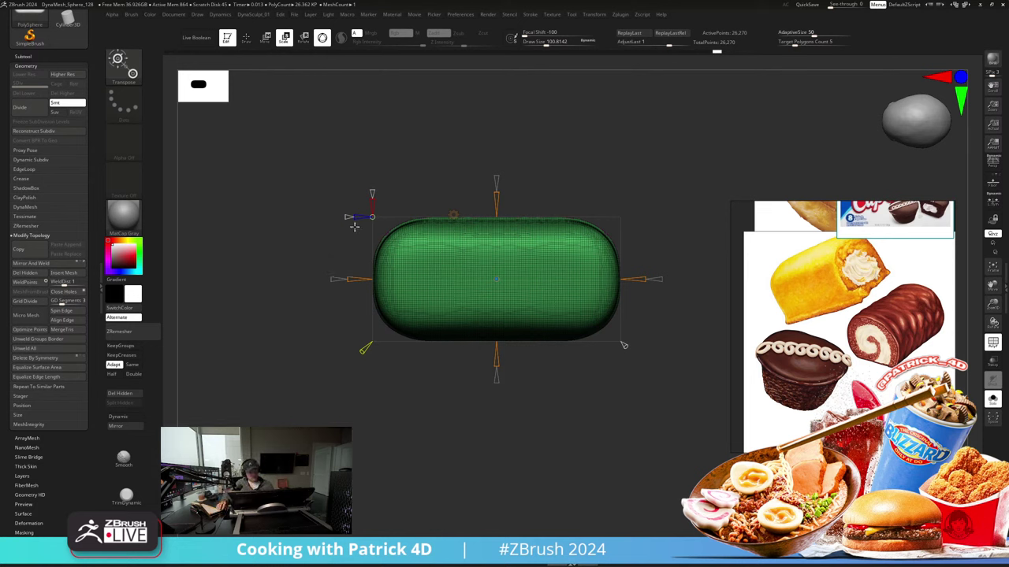
# Step: Try to stretch both ends of the loaf outward with the Extender and remesh it, and undo the result
pyautogui.press('x')
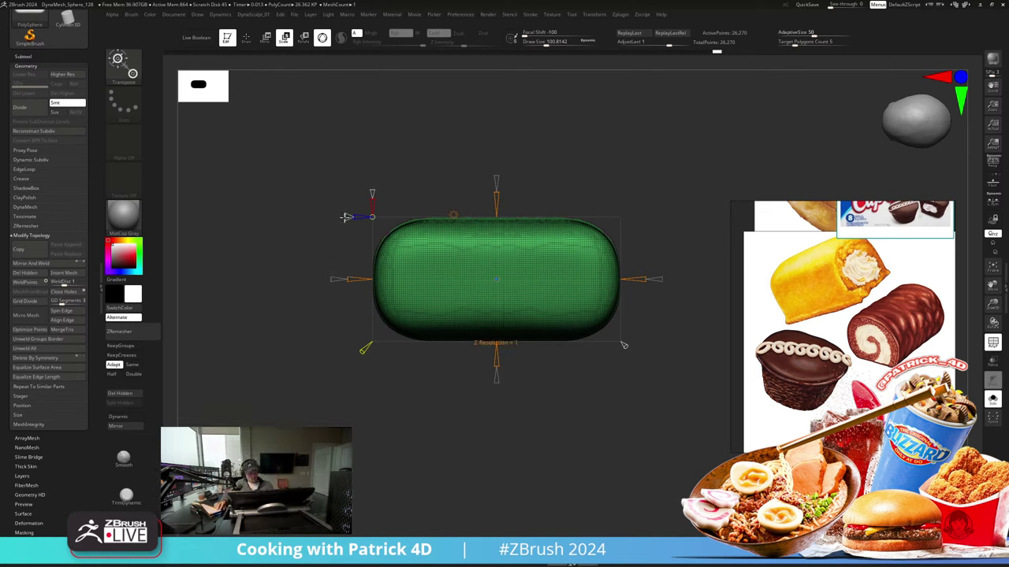
pyautogui.click(364, 349)
pyautogui.moveTo(361, 280); pyautogui.dragTo(336, 279)
pyautogui.keyDown('shift'); pyautogui.moveTo(263, 287); pyautogui.dragTo(234, 257); pyautogui.keyUp('shift')
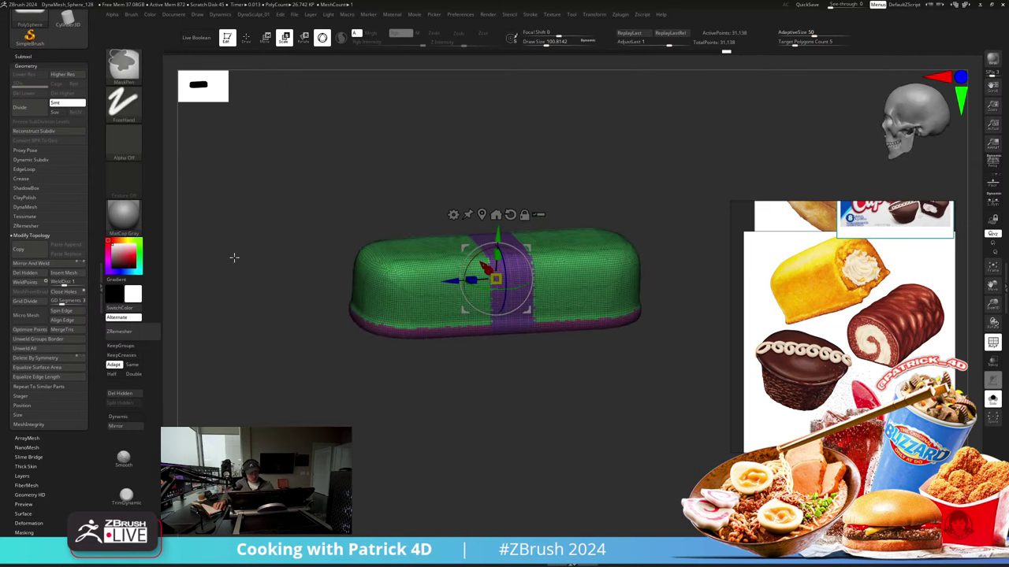
pyautogui.hotkey('ctrl', 'z')
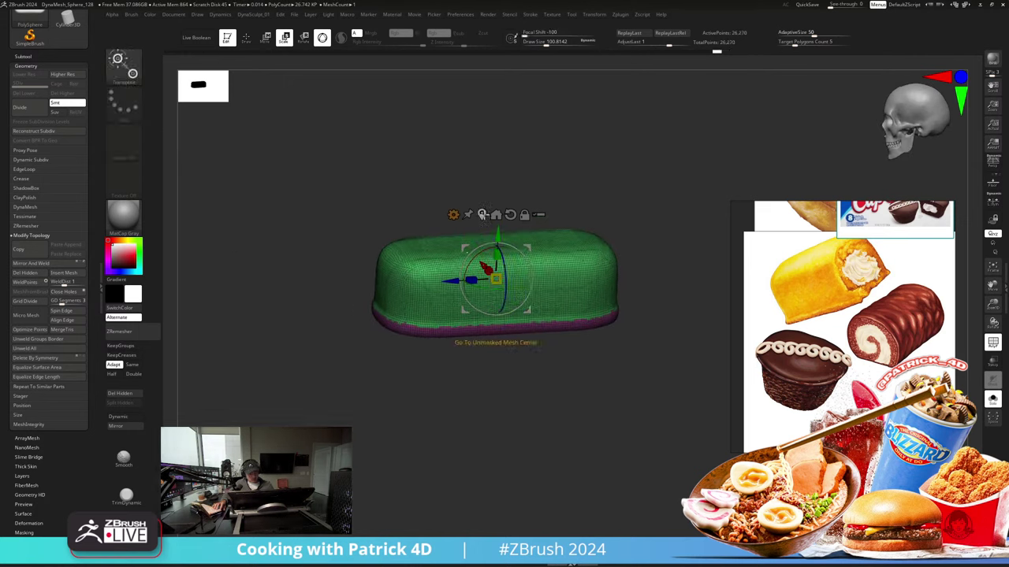
# Step: Mask one half of the loaf in top view, move the unmasked half outward to lengthen the body, and remesh
pyautogui.keyDown('shift'); pyautogui.moveTo(418, 213); pyautogui.dragTo(496, 395); pyautogui.keyUp('shift')
pyautogui.moveTo(445, 279); pyautogui.dragTo(464, 321)
pyautogui.keyDown('ctrl'); pyautogui.moveTo(309, 270); pyautogui.dragTo(300, 316); pyautogui.keyUp('ctrl')
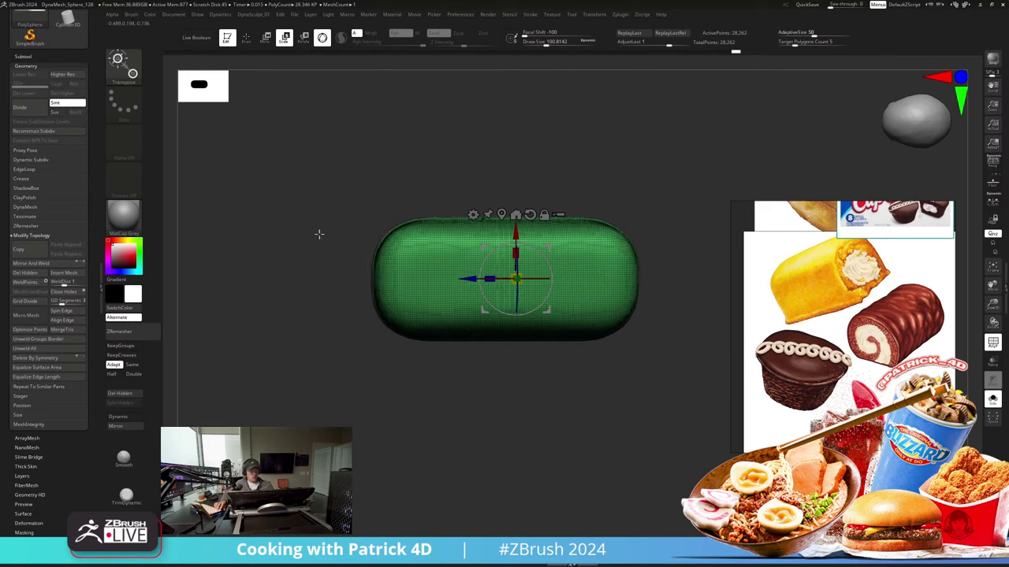
# Step: Save the project as 112123_ZbrushLiveTwinkie_01 and center the lengthened loaf in side view
pyautogui.moveTo(318, 232)
pyautogui.mouseDown()
pyautogui.moveTo(326, 281)
pyautogui.moveTo(307, 198)
pyautogui.moveTo(279, 192)
pyautogui.moveTo(313, 250)
pyautogui.mouseUp()
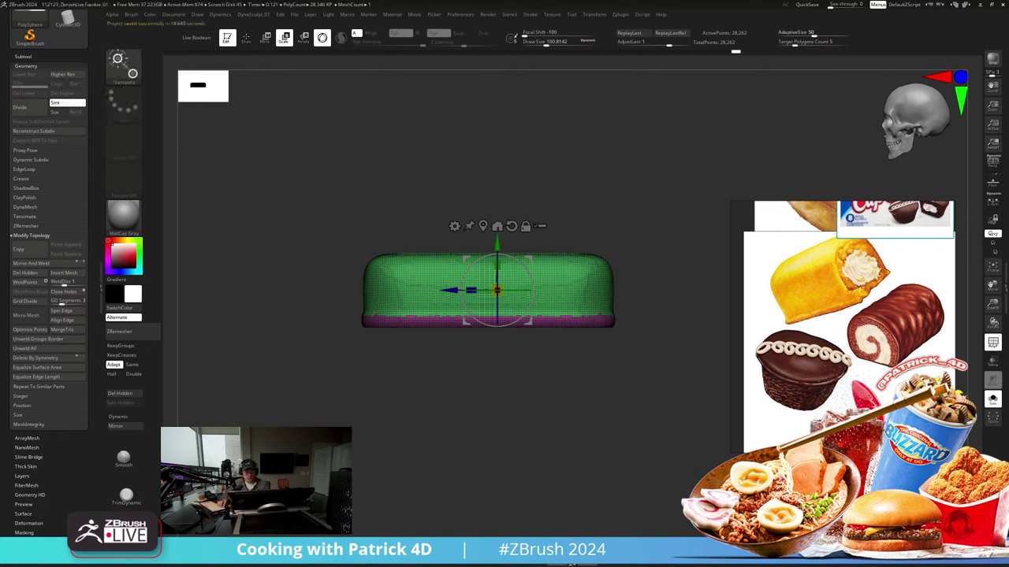
pyautogui.moveTo(505, 386); pyautogui.dragTo(532, 394)
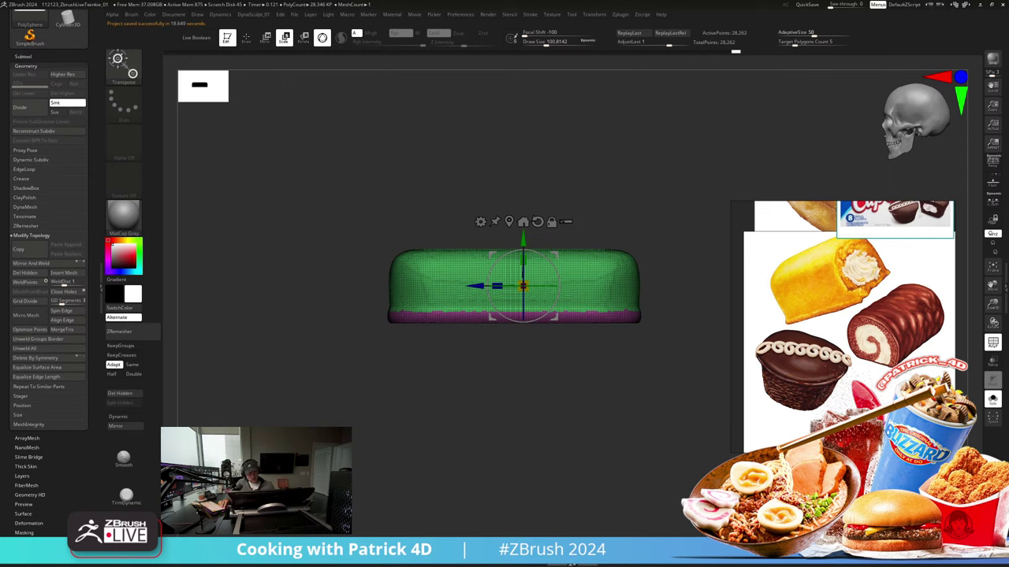
# Step: Isolate the base polygroup to mask the rest of the loaf, and inflate the base into a thin projecting rim
pyautogui.press('q')
pyautogui.keyDown('ctrl'); pyautogui.keyDown('shift'); pyautogui.click(409, 318); pyautogui.keyUp('shift'); pyautogui.keyUp('ctrl')
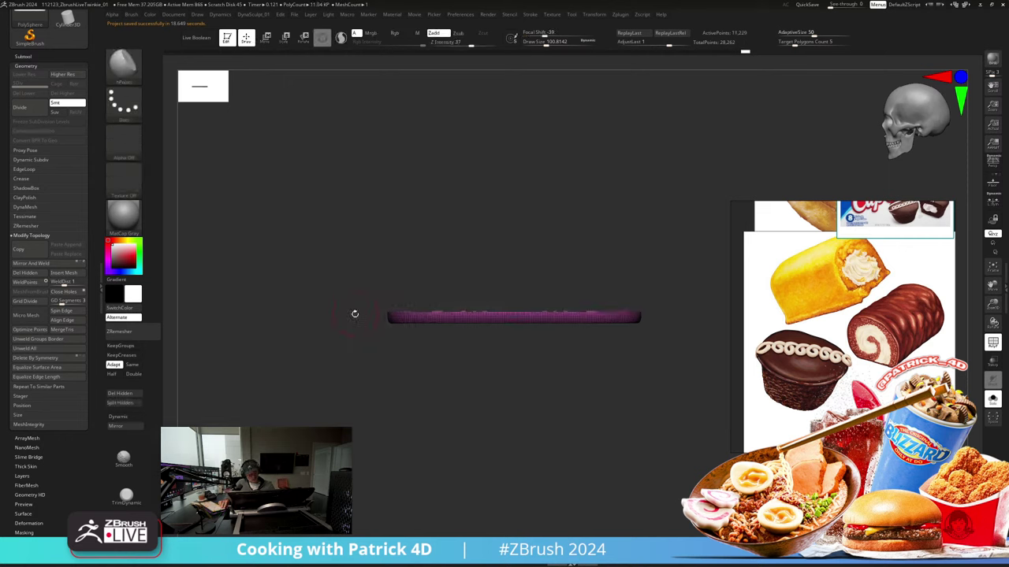
pyautogui.keyDown('ctrl'); pyautogui.keyDown('shift'); pyautogui.click(337, 315); pyautogui.keyUp('shift'); pyautogui.keyUp('ctrl')
pyautogui.keyDown('ctrl'); pyautogui.click(337, 316); pyautogui.keyUp('ctrl')
pyautogui.press('space')
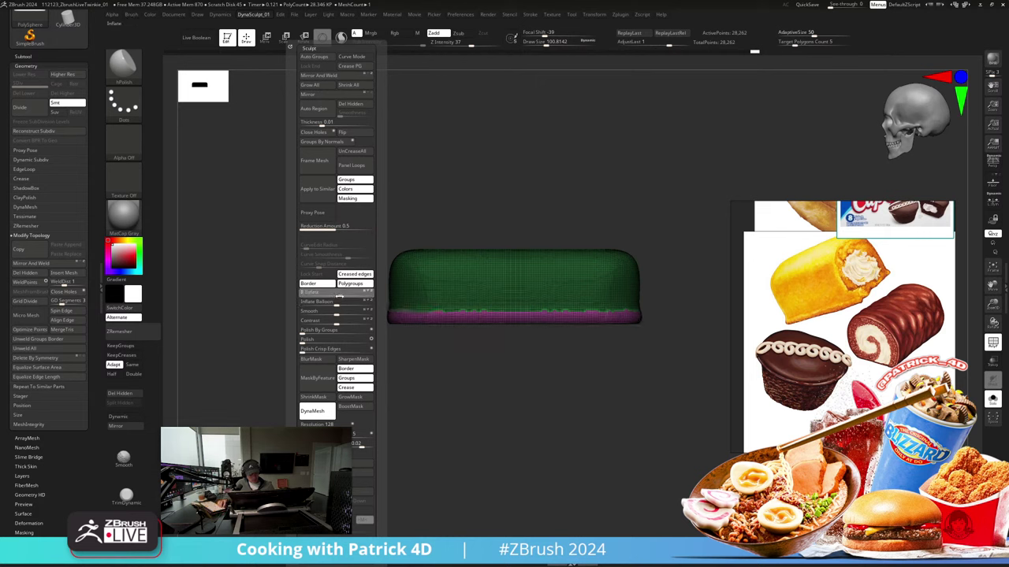
pyautogui.moveTo(340, 296); pyautogui.dragTo(342, 297)
# Step: Scale the unmasked base rim along the vertical axis, remesh the loaf, and check its polygroups
pyautogui.click(284, 38)
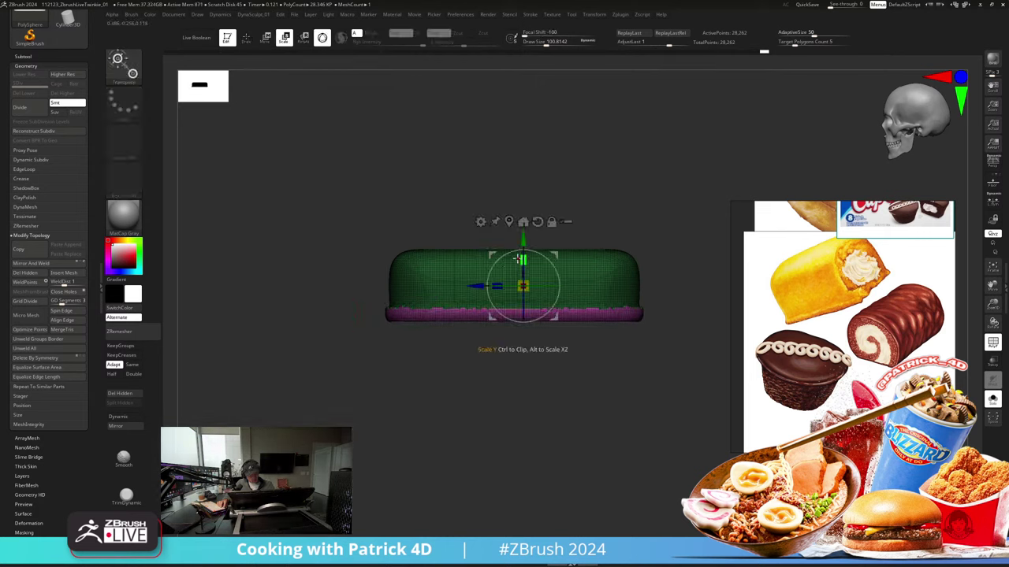
pyautogui.moveTo(279, 185); pyautogui.dragTo(286, 190)
pyautogui.hotkey('shift', 'f')
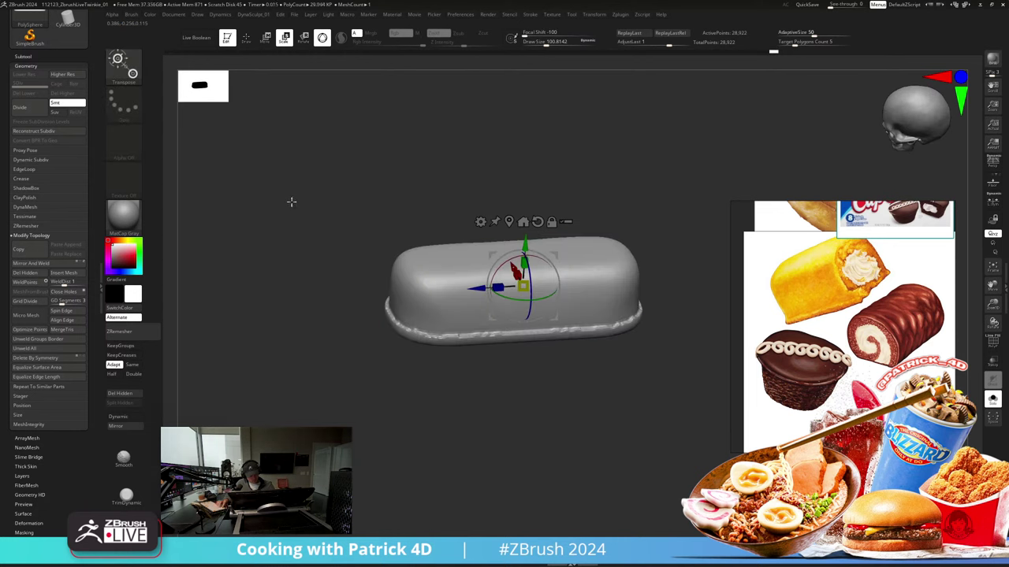
pyautogui.hotkey('shift', 'f')
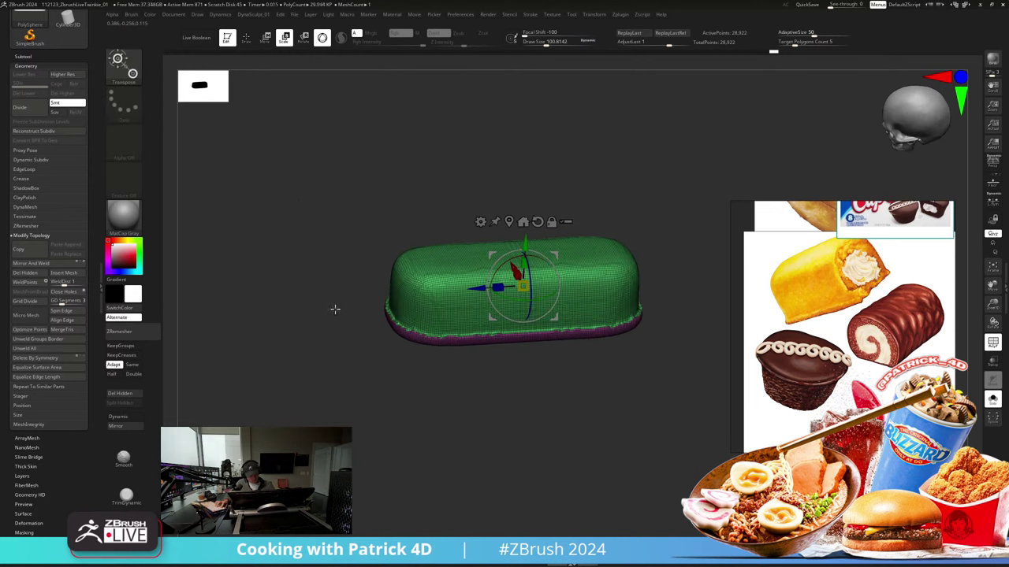
# Step: Mask the loaf by polygroup borders with creases excluded, invert the mask to work on the seam above the base, and remesh
pyautogui.press('space')
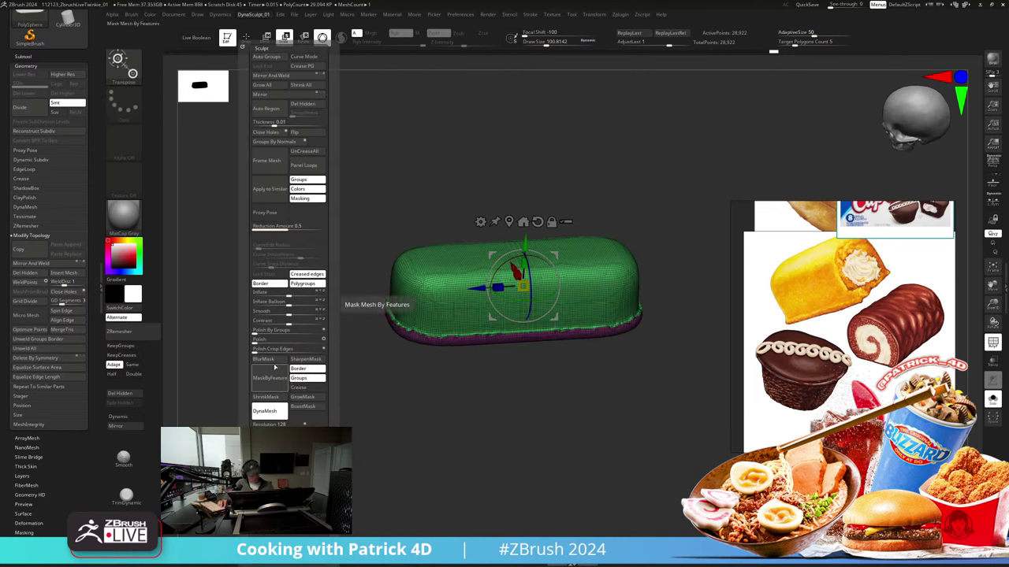
pyautogui.click(270, 378)
pyautogui.keyDown('ctrl'); pyautogui.click(234, 357); pyautogui.keyUp('ctrl')
pyautogui.press('space')
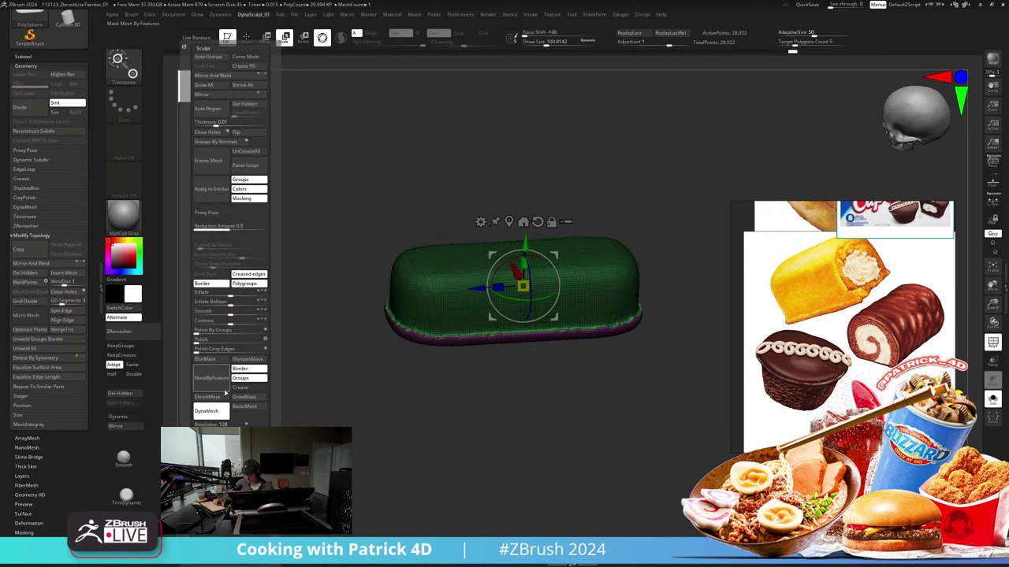
pyautogui.keyDown('ctrl'); pyautogui.moveTo(222, 333); pyautogui.dragTo(298, 342); pyautogui.keyUp('ctrl')
# Step: Mask off the upper body in side view, move the unmasked lower part slightly down, and remesh the loaf
pyautogui.hotkey('shift', 'f')
pyautogui.moveTo(314, 309)
pyautogui.keyDown('ctrl'); pyautogui.mouseDown()
pyautogui.moveTo(621, 513)
pyautogui.moveTo(652, 498)
pyautogui.mouseUp(); pyautogui.keyUp('ctrl')
pyautogui.keyDown('ctrl'); pyautogui.click(652, 498); pyautogui.keyUp('ctrl')
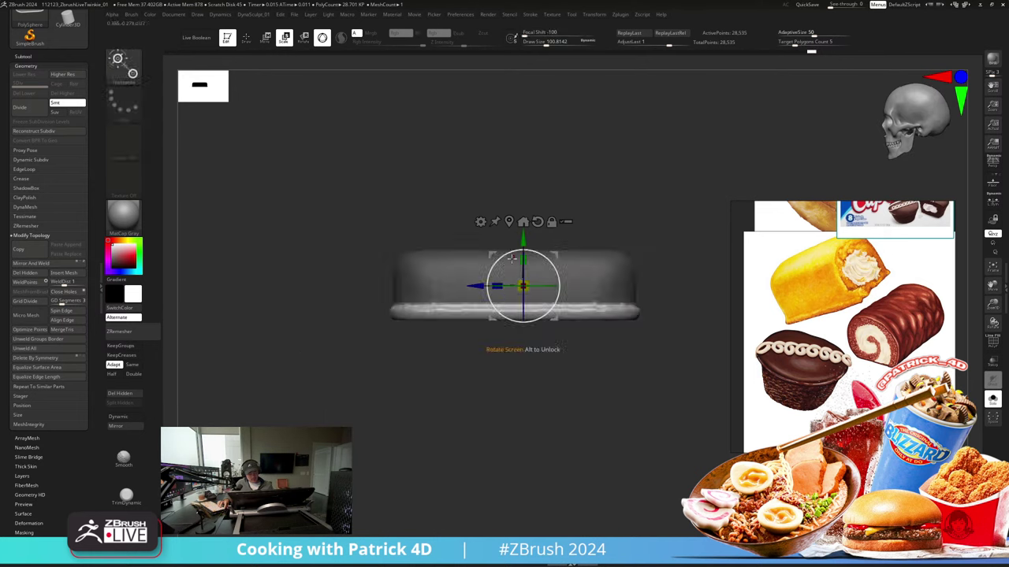
pyautogui.moveTo(522, 238); pyautogui.dragTo(521, 250)
pyautogui.keyDown('ctrl'); pyautogui.click(322, 223); pyautogui.keyUp('ctrl')
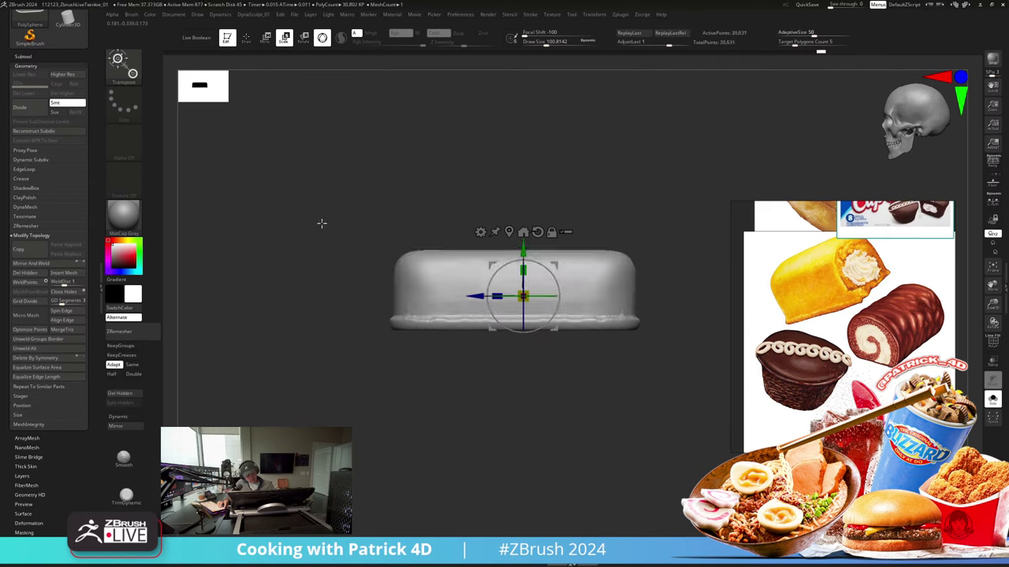
# Step: Run ZRemesher twice on the loaf with Half, KeepGroups and SmoothGroups 1 to get a lighter, cleaner mesh
pyautogui.moveTo(300, 217); pyautogui.dragTo(306, 231)
pyautogui.hotkey('shift', 'f')
pyautogui.keyDown('alt'); pyautogui.moveTo(258, 289); pyautogui.dragTo(246, 287); pyautogui.keyUp('alt')
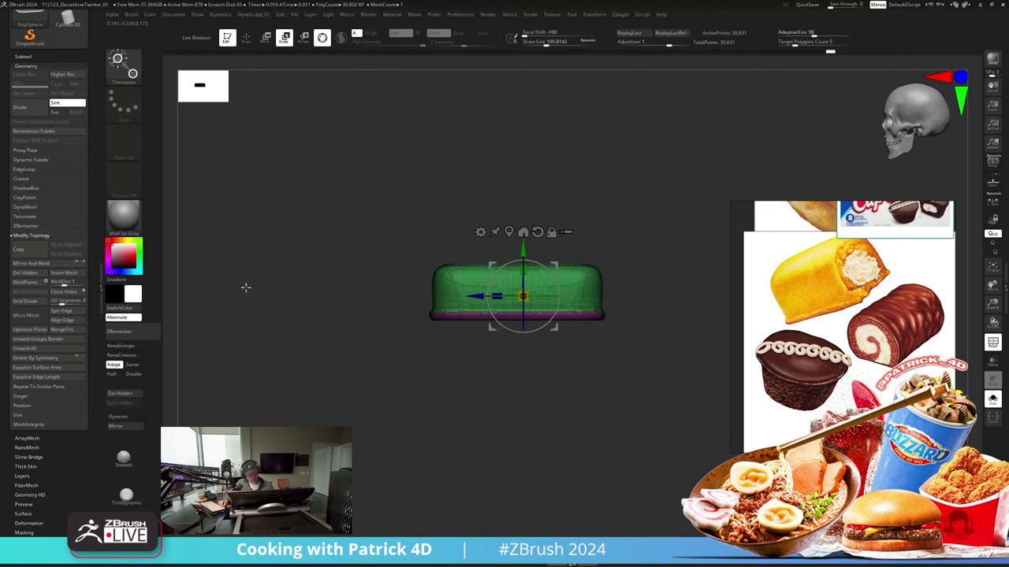
pyautogui.click(24, 227)
pyautogui.click(36, 263)
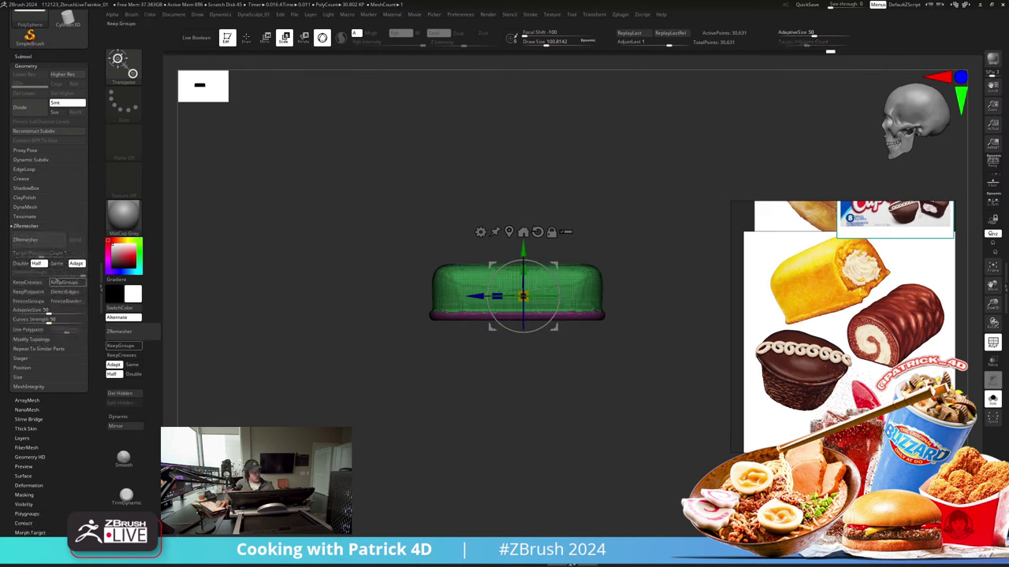
pyautogui.click(64, 282)
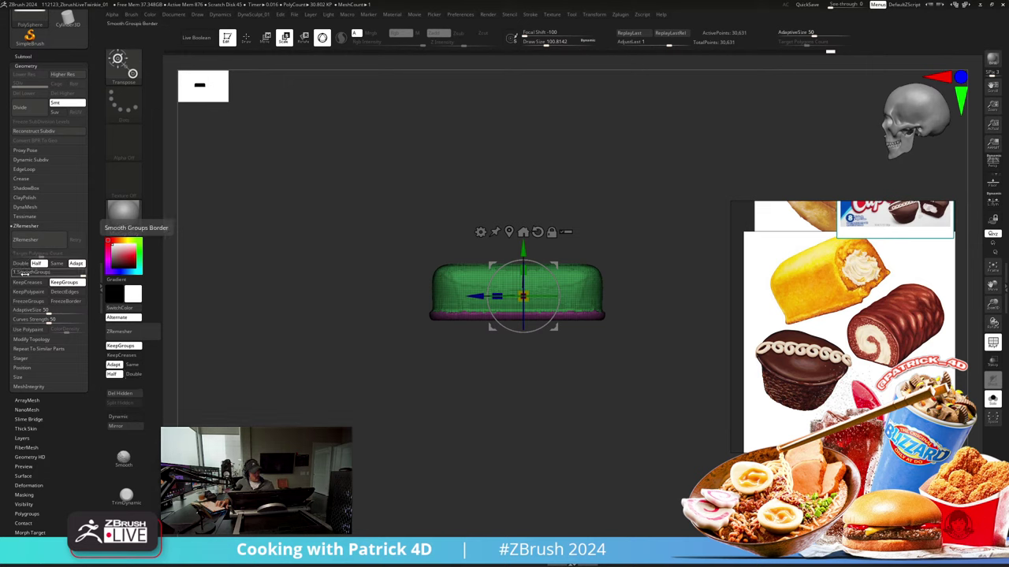
pyautogui.click(24, 239)
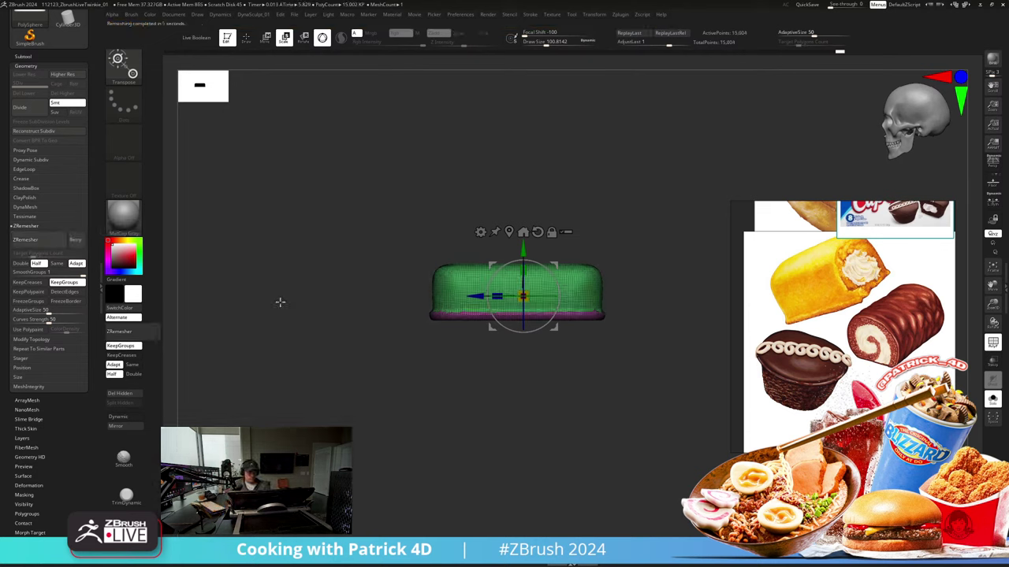
pyautogui.click(47, 238)
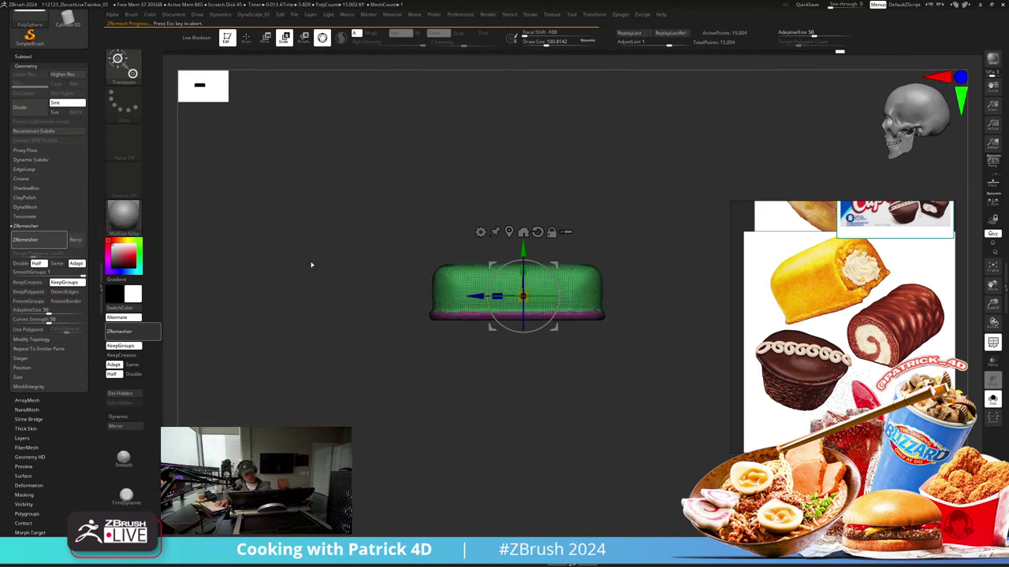
pyautogui.moveTo(311, 265)
pyautogui.mouseDown()
pyautogui.moveTo(317, 270)
pyautogui.moveTo(320, 255)
pyautogui.moveTo(299, 226)
pyautogui.moveTo(305, 259)
pyautogui.moveTo(282, 237)
pyautogui.moveTo(287, 254)
pyautogui.moveTo(281, 240)
pyautogui.moveTo(296, 249)
pyautogui.moveTo(304, 235)
pyautogui.moveTo(310, 247)
pyautogui.moveTo(333, 248)
pyautogui.moveTo(275, 228)
pyautogui.moveTo(295, 241)
pyautogui.moveTo(288, 230)
pyautogui.mouseUp()
pyautogui.hotkey('shift', 'f')
pyautogui.click(246, 38)
pyautogui.hotkey('shift', 'f')
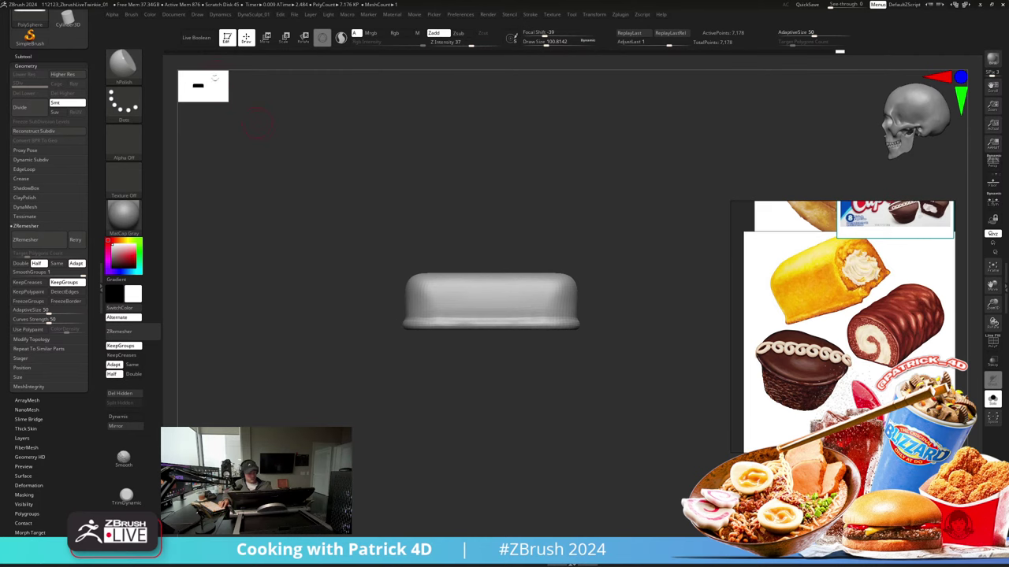
# Step: Switch the selection brush to KnifeLasso for cutting the loaf
pyautogui.press('e')
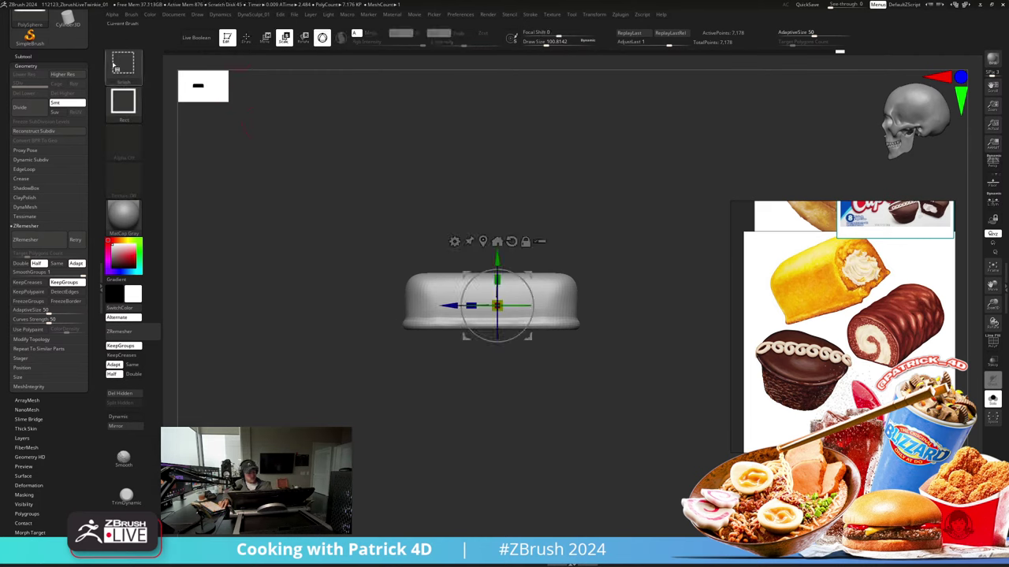
pyautogui.keyDown('ctrl'); pyautogui.keyDown('shift'); pyautogui.click(129, 77); pyautogui.keyUp('shift'); pyautogui.keyUp('ctrl')
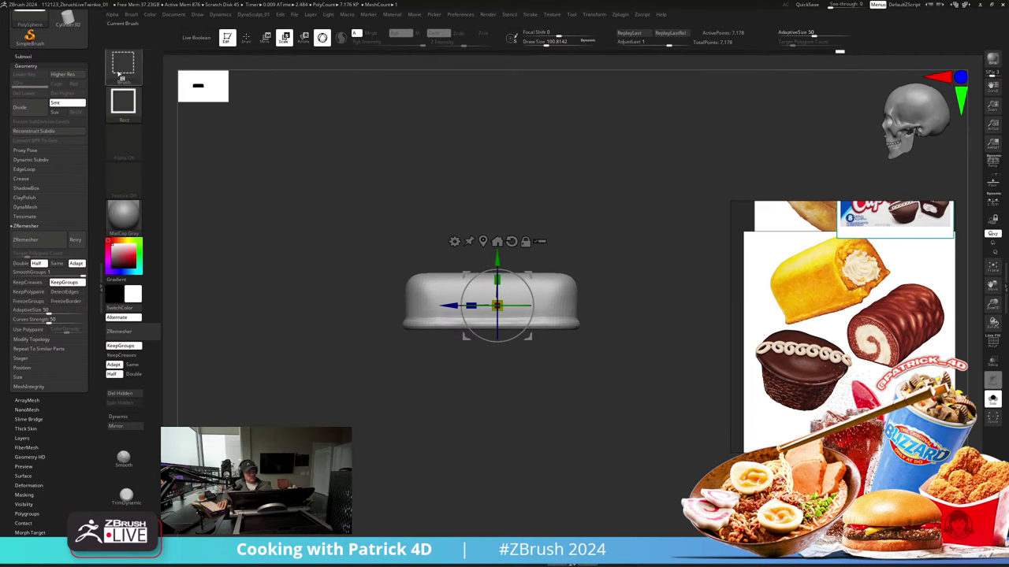
pyautogui.keyDown('ctrl'); pyautogui.keyDown('shift'); pyautogui.click(126, 69); pyautogui.keyUp('shift'); pyautogui.keyUp('ctrl')
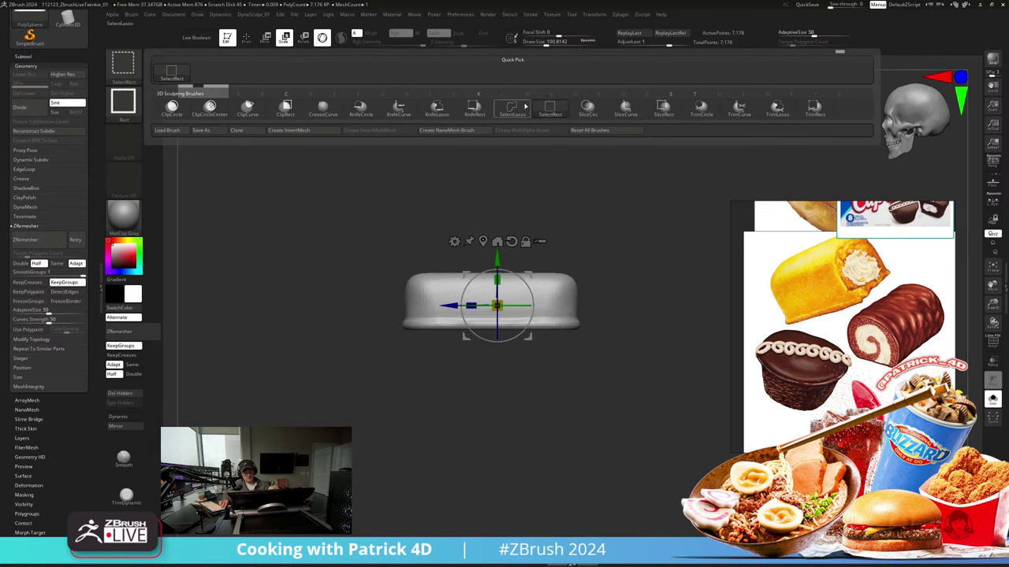
pyautogui.click(438, 110)
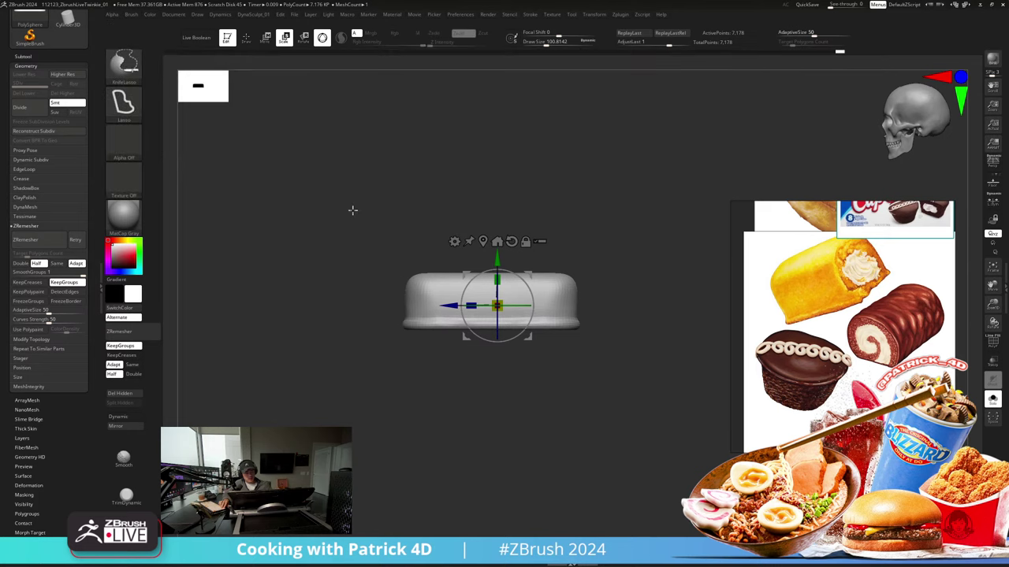
# Step: Try slicing away one end of the loaf with KnifeLasso and undo the cuts
pyautogui.moveTo(309, 214)
pyautogui.keyDown('ctrl'); pyautogui.keyDown('shift'); pyautogui.mouseDown()
pyautogui.moveTo(438, 212)
pyautogui.moveTo(426, 427)
pyautogui.mouseUp(); pyautogui.keyUp('shift'); pyautogui.keyUp('ctrl')
pyautogui.hotkey('ctrl', 'z')
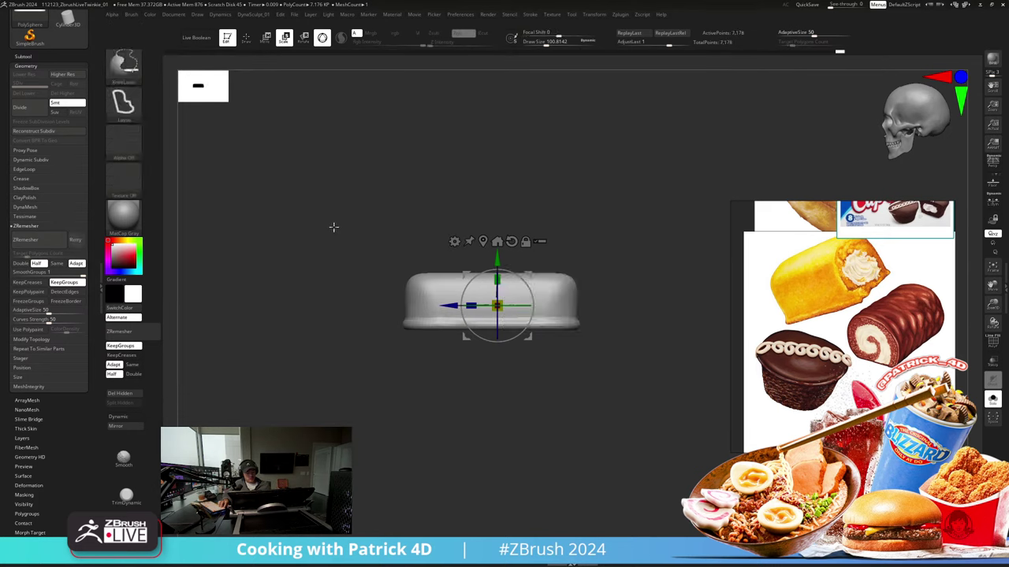
pyautogui.moveTo(334, 227)
pyautogui.keyDown('ctrl'); pyautogui.keyDown('shift'); pyautogui.mouseDown()
pyautogui.moveTo(529, 239)
pyautogui.moveTo(623, 367)
pyautogui.mouseUp(); pyautogui.keyUp('shift'); pyautogui.keyUp('ctrl')
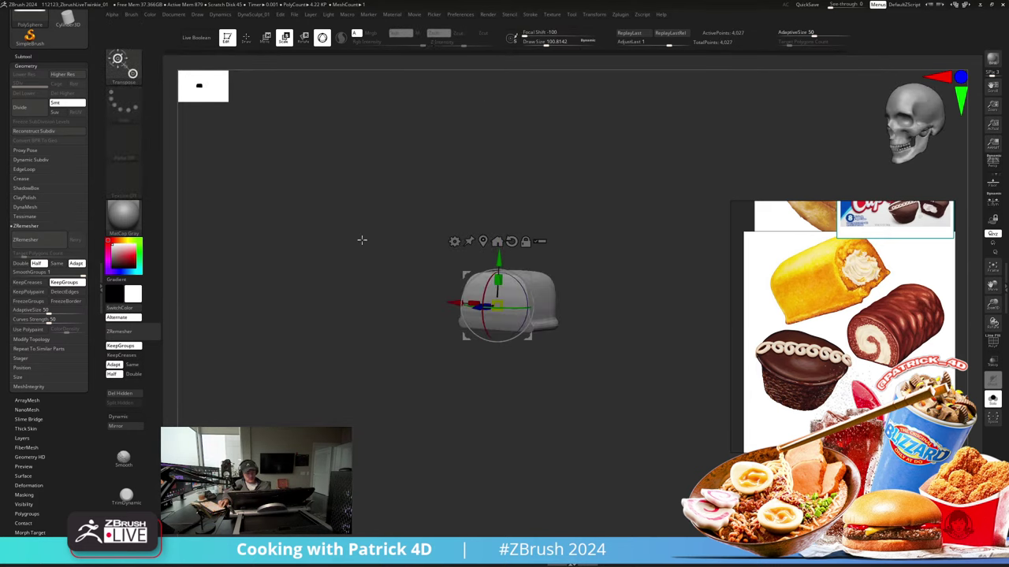
pyautogui.hotkey('shift', 'f')
pyautogui.moveTo(361, 240)
pyautogui.mouseDown()
pyautogui.moveTo(335, 239)
pyautogui.moveTo(313, 268)
pyautogui.moveTo(307, 225)
pyautogui.moveTo(313, 237)
pyautogui.moveTo(289, 234)
pyautogui.mouseUp()
pyautogui.hotkey('ctrl', 'z')
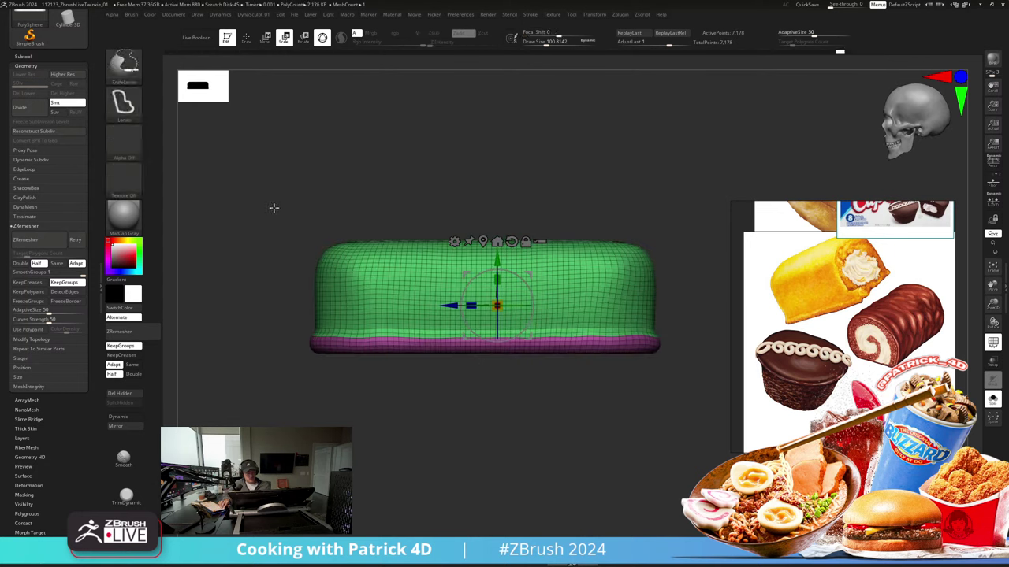
# Step: Set the knife to keep both parts of the slice and cut the loaf crosswise through the middle with an irregular line
pyautogui.hotkey('ctrl', 'shift', 'space')
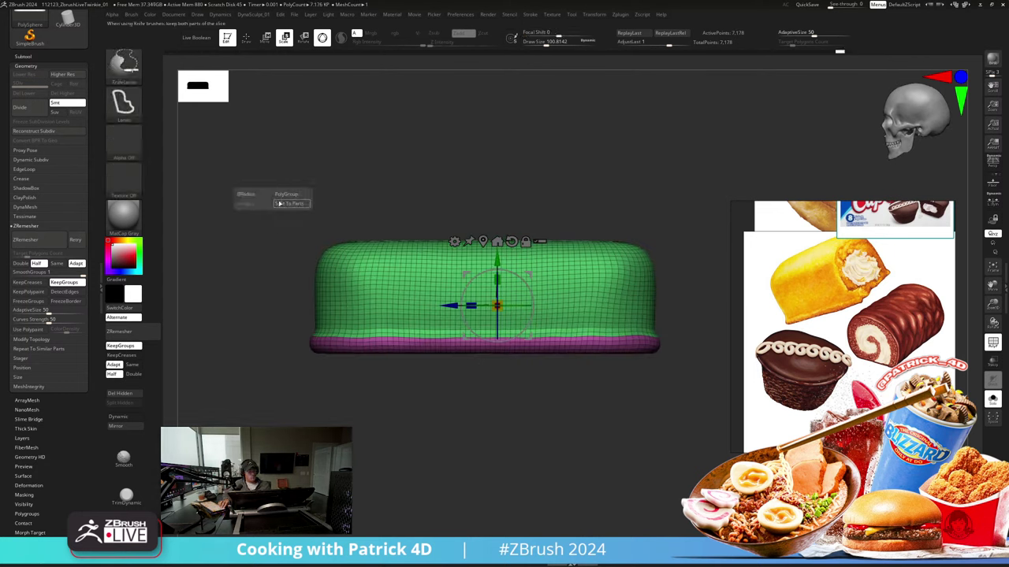
pyautogui.keyDown('ctrl'); pyautogui.keyDown('shift'); pyautogui.click(288, 205); pyautogui.keyUp('shift'); pyautogui.keyUp('ctrl')
pyautogui.keyDown('alt'); pyautogui.moveTo(264, 228); pyautogui.dragTo(257, 245); pyautogui.keyUp('alt')
pyautogui.moveTo(480, 191)
pyautogui.keyDown('ctrl'); pyautogui.keyDown('shift'); pyautogui.mouseDown()
pyautogui.moveTo(483, 287)
pyautogui.moveTo(552, 405)
pyautogui.moveTo(538, 94)
pyautogui.mouseUp(); pyautogui.keyUp('shift'); pyautogui.keyUp('ctrl')
pyautogui.moveTo(249, 293); pyautogui.dragTo(281, 315)
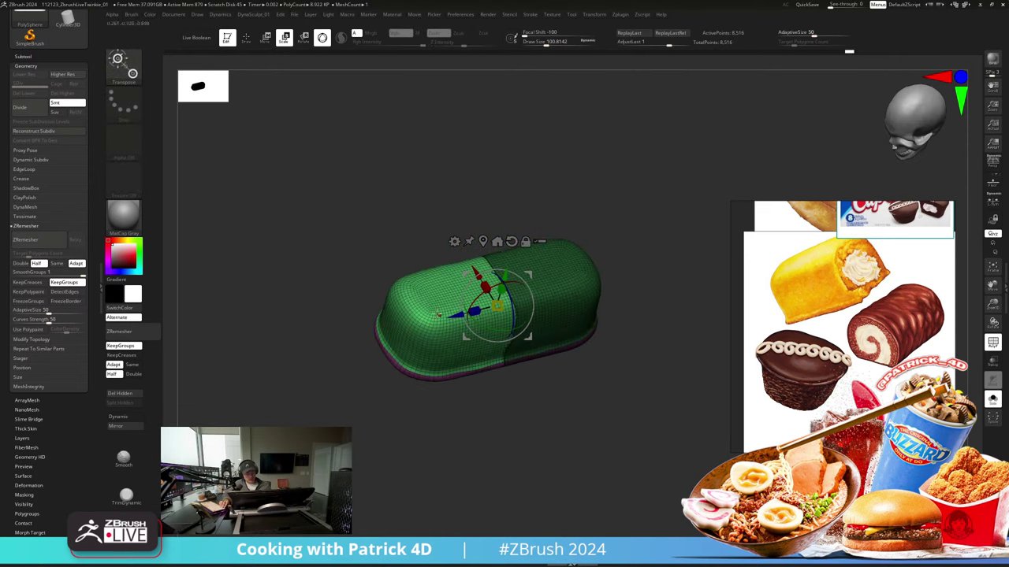
# Step: Try sliding one half of the loaf lengthwise away from the other, and undo the move
pyautogui.moveTo(454, 313); pyautogui.dragTo(441, 316)
pyautogui.moveTo(341, 268)
pyautogui.mouseDown()
pyautogui.moveTo(296, 260)
pyautogui.moveTo(357, 300)
pyautogui.mouseUp()
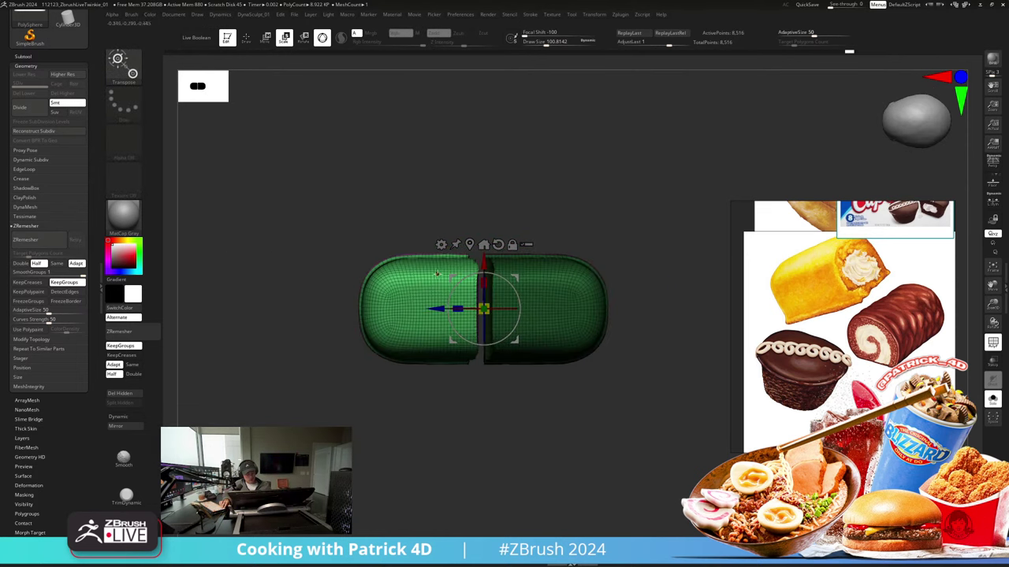
pyautogui.hotkey('ctrl', 'z')
# Step: Place the transform pivot at the edge of the cut and rotate the two halves apart in top view, inverting the mask between them
pyautogui.keyDown('alt'); pyautogui.moveTo(468, 278); pyautogui.dragTo(463, 234); pyautogui.keyUp('alt')
pyautogui.hotkey('ctrl', 'i')
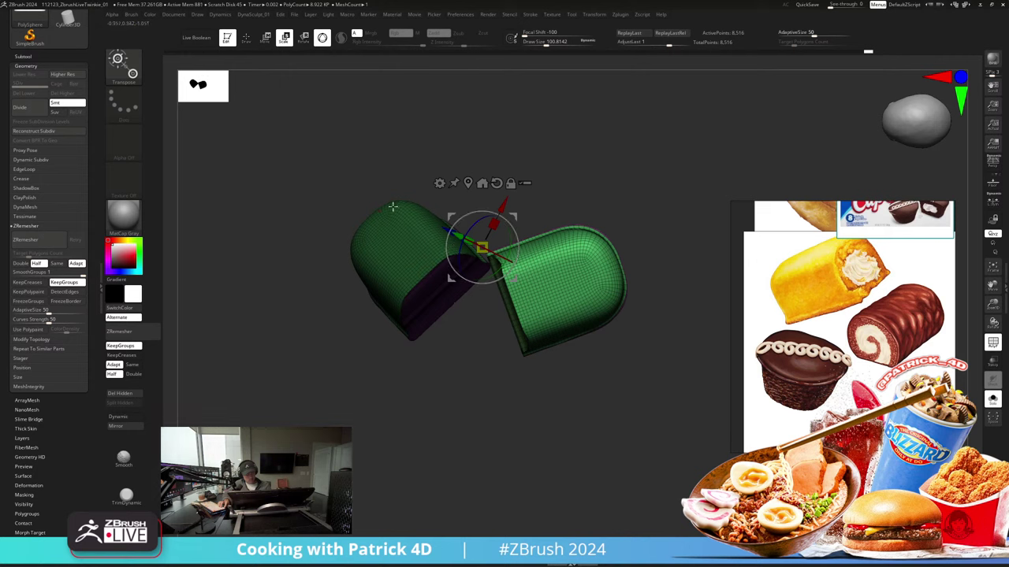
pyautogui.keyDown('shift'); pyautogui.moveTo(307, 211); pyautogui.dragTo(308, 201); pyautogui.keyUp('shift')
pyautogui.moveTo(460, 245); pyautogui.dragTo(451, 219)
pyautogui.keyDown('ctrl'); pyautogui.moveTo(328, 212); pyautogui.dragTo(317, 224); pyautogui.keyUp('ctrl')
# Step: Nudge the unmasked half into position beside the other one at the broken edge, and clear the mask
pyautogui.moveTo(315, 227); pyautogui.dragTo(294, 218)
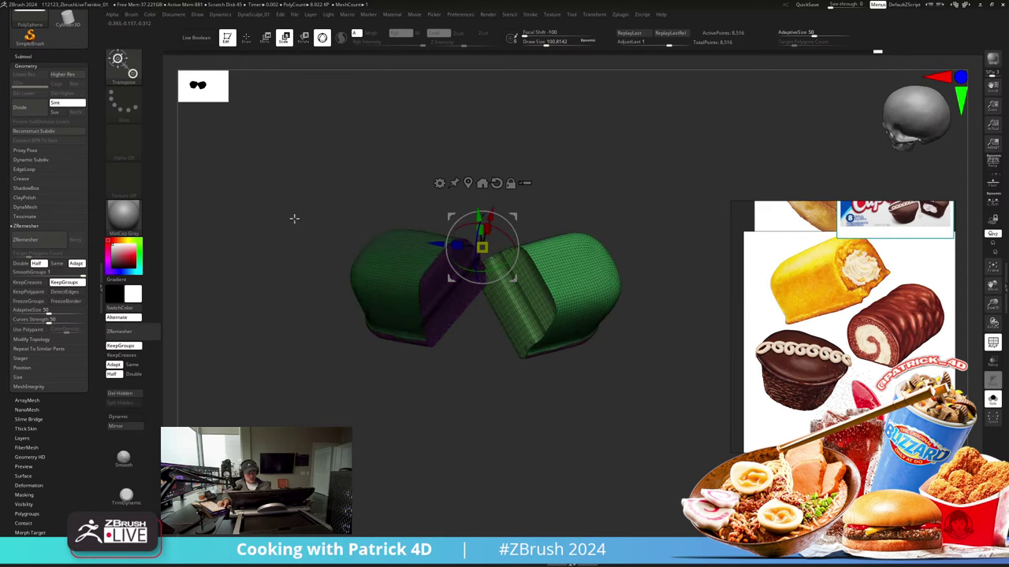
pyautogui.moveTo(451, 217); pyautogui.dragTo(455, 210)
pyautogui.moveTo(293, 169); pyautogui.dragTo(293, 215)
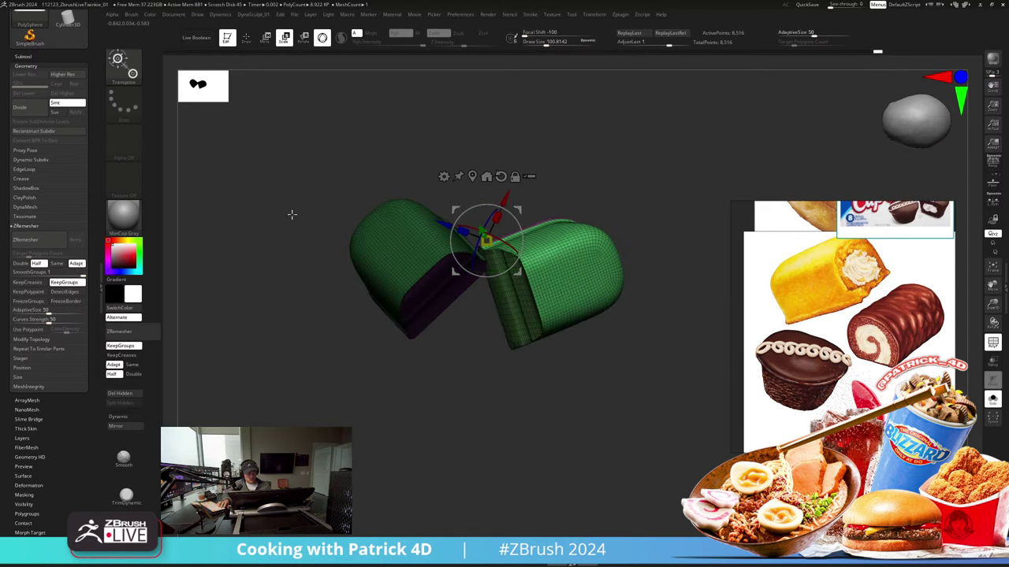
pyautogui.moveTo(454, 215); pyautogui.dragTo(460, 200)
pyautogui.moveTo(242, 188)
pyautogui.keyDown('ctrl'); pyautogui.mouseDown()
pyautogui.moveTo(250, 196)
pyautogui.moveTo(257, 185)
pyautogui.moveTo(268, 243)
pyautogui.moveTo(287, 236)
pyautogui.mouseUp(); pyautogui.keyUp('ctrl')
# Step: Run ZRemesher on both halves with Same, KeepGroups and SmoothGroups 0 to keep the cut edges sharp
pyautogui.hotkey('shift', 'f')
pyautogui.click(246, 38)
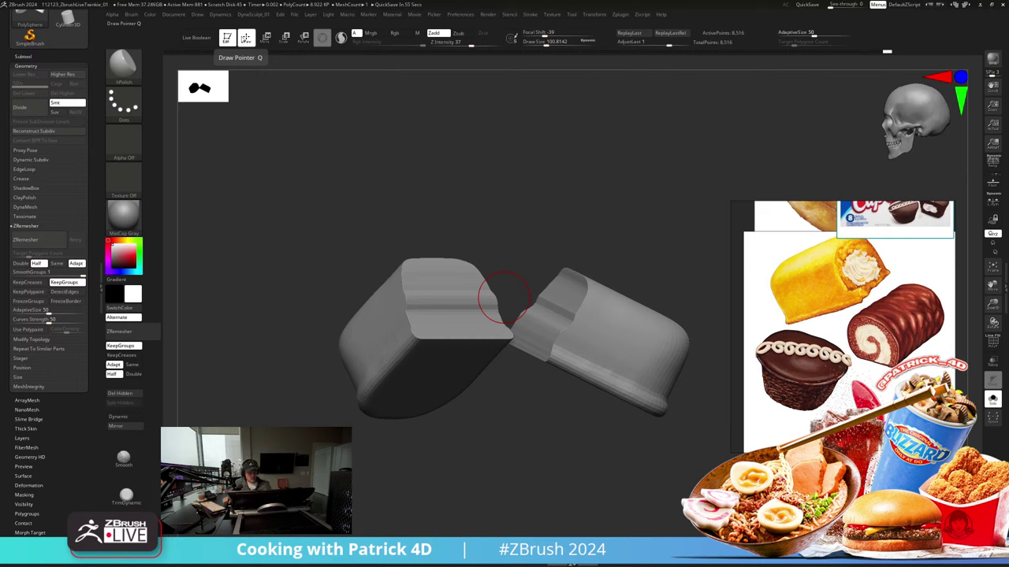
pyautogui.hotkey('shift', 'f')
pyautogui.moveTo(295, 207); pyautogui.dragTo(272, 197)
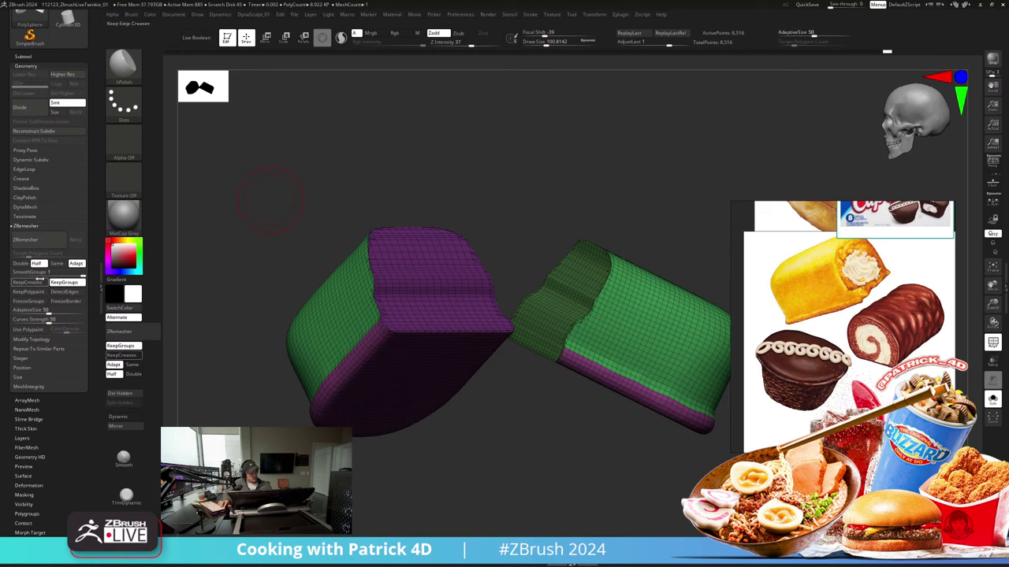
pyautogui.click(56, 263)
pyautogui.moveTo(35, 272); pyautogui.dragTo(0, 271)
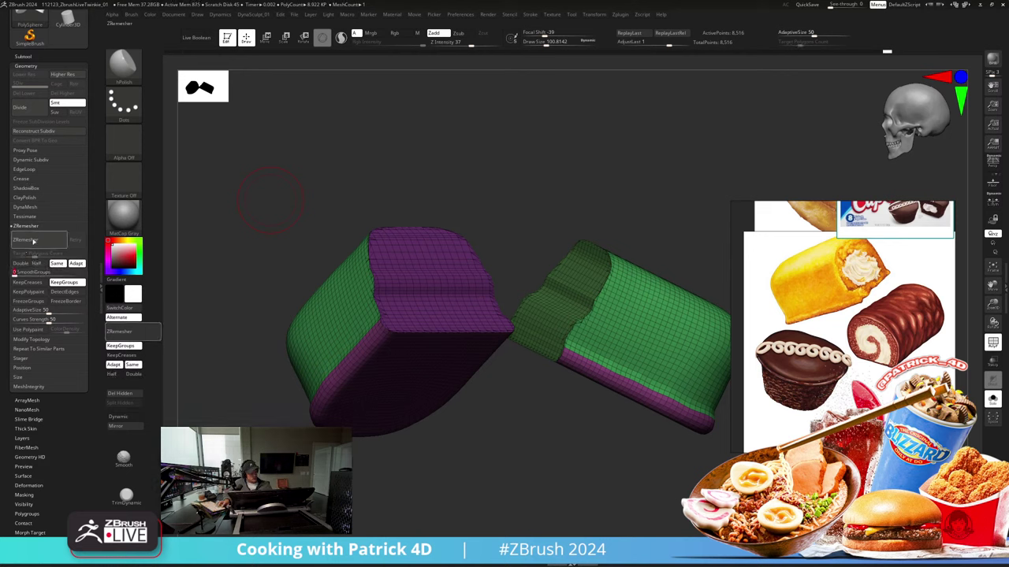
pyautogui.click(28, 234)
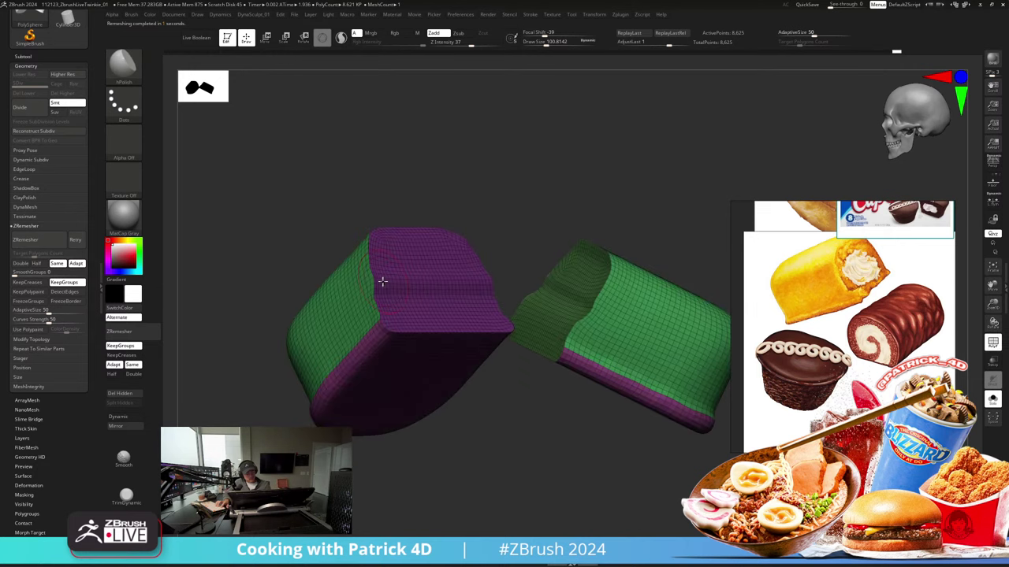
# Step: Preview the two halves with dynamic subdivision, turn it off, and examine the cut faces and their topology from several angles
pyautogui.moveTo(304, 224)
pyautogui.mouseDown()
pyautogui.moveTo(283, 209)
pyautogui.moveTo(281, 219)
pyautogui.moveTo(297, 209)
pyautogui.mouseUp()
pyautogui.press('d')
pyautogui.click(499, 179)
pyautogui.hotkey('shift', 'f')
pyautogui.moveTo(322, 206); pyautogui.dragTo(313, 226)
pyautogui.hotkey('shift', 'd')
pyautogui.hotkey('shift', 'f')
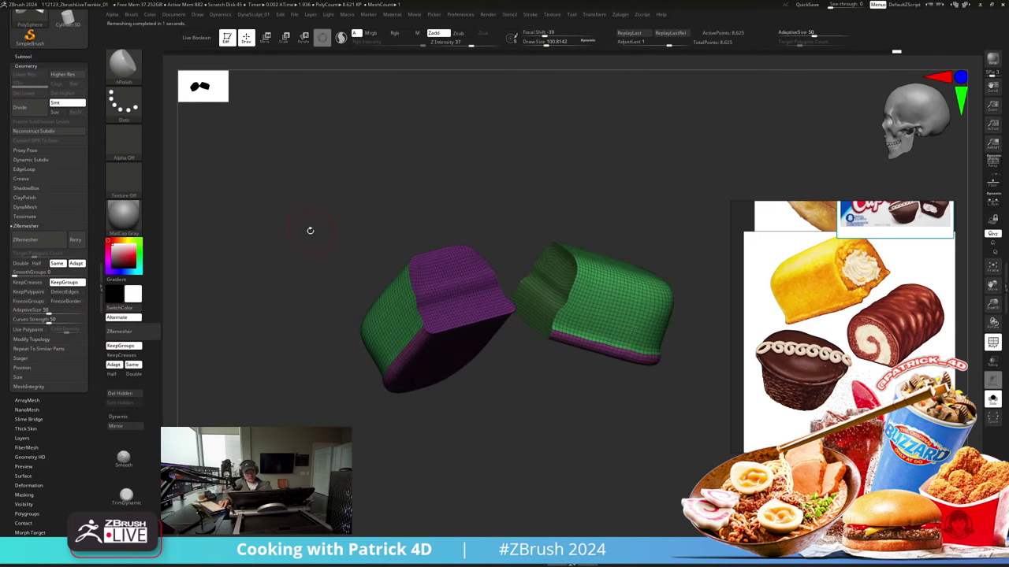
pyautogui.moveTo(307, 237)
pyautogui.mouseDown()
pyautogui.moveTo(313, 247)
pyautogui.moveTo(304, 241)
pyautogui.moveTo(307, 258)
pyautogui.moveTo(294, 247)
pyautogui.moveTo(295, 270)
pyautogui.moveTo(300, 252)
pyautogui.moveTo(275, 228)
pyautogui.moveTo(308, 241)
pyautogui.moveTo(271, 225)
pyautogui.moveTo(302, 227)
pyautogui.moveTo(303, 252)
pyautogui.mouseUp()
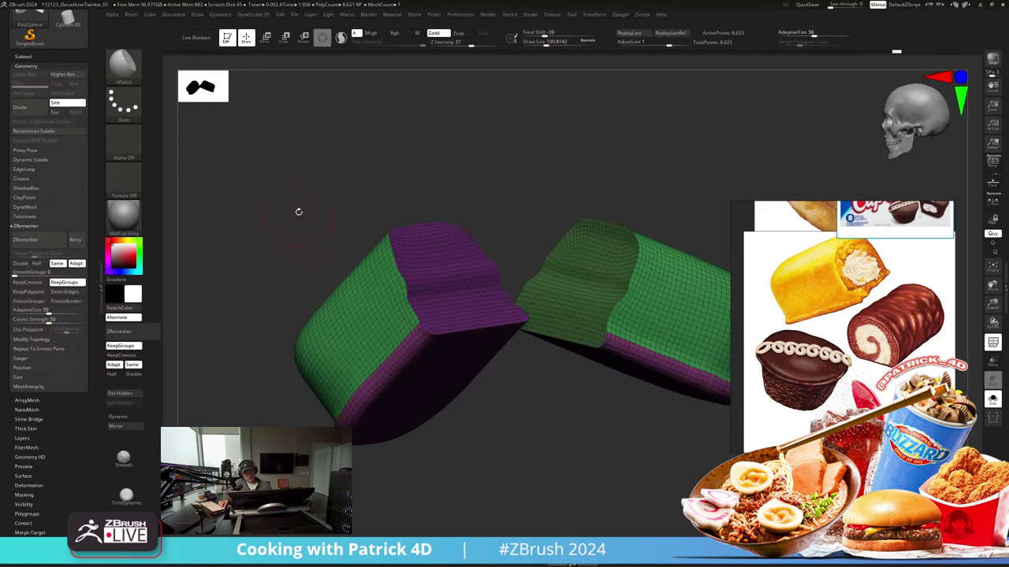
pyautogui.moveTo(299, 211); pyautogui.dragTo(298, 238)
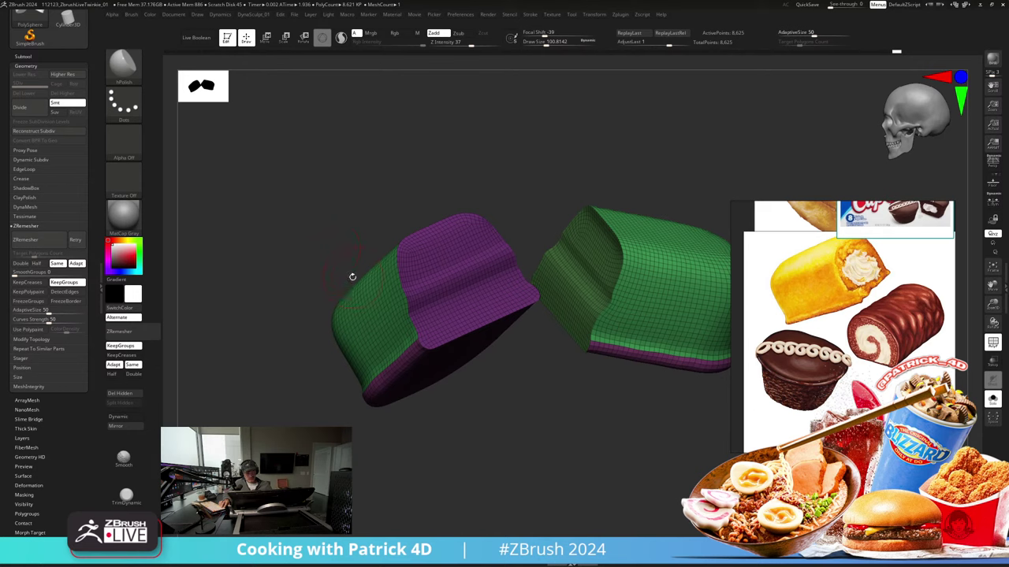
# Step: Check the topology of both halves with the polyframe display, and subdivide the mesh twice to SDiv 3
pyautogui.moveTo(345, 260); pyautogui.dragTo(311, 189)
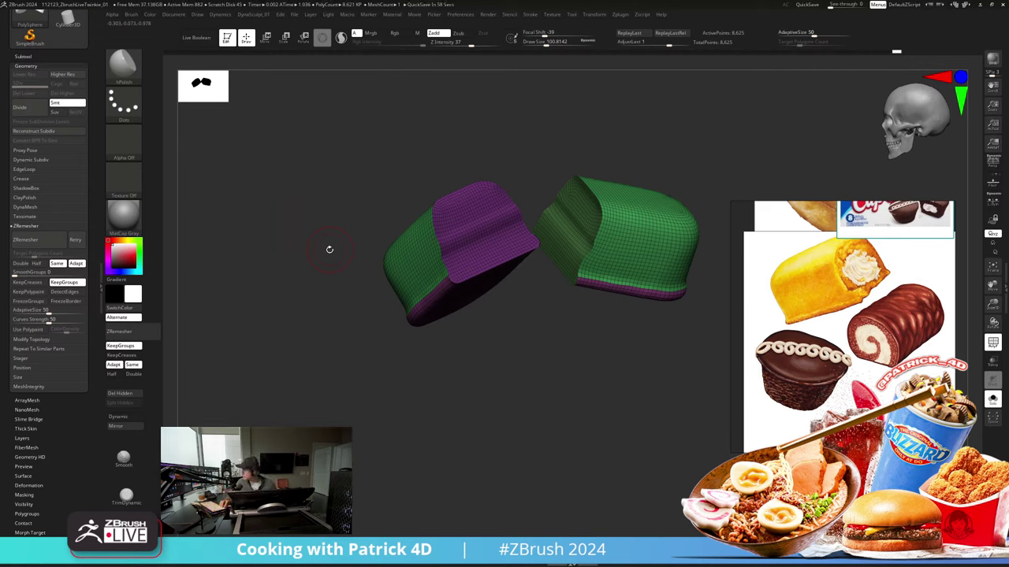
pyautogui.moveTo(343, 238)
pyautogui.mouseDown()
pyautogui.moveTo(313, 259)
pyautogui.moveTo(284, 219)
pyautogui.moveTo(333, 226)
pyautogui.moveTo(331, 249)
pyautogui.moveTo(352, 266)
pyautogui.moveTo(318, 241)
pyautogui.moveTo(322, 254)
pyautogui.mouseUp()
pyautogui.hotkey('shift', 'f')
pyautogui.hotkey('shift', 'f')
pyautogui.hotkey('shift', 'f')
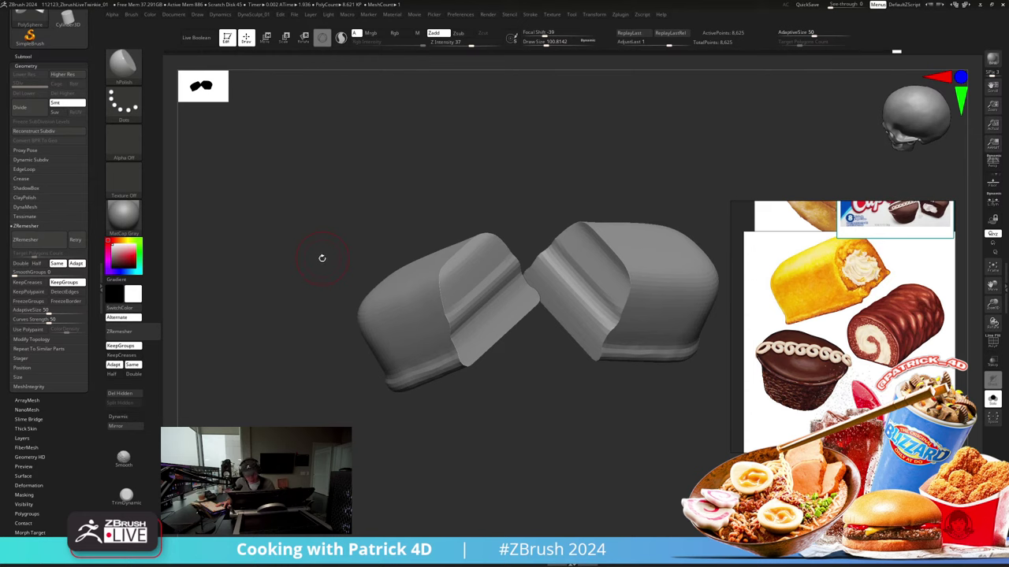
pyautogui.moveTo(322, 257); pyautogui.dragTo(325, 248)
pyautogui.hotkey('ctrl', 'd')
pyautogui.hotkey('ctrl', 'd')
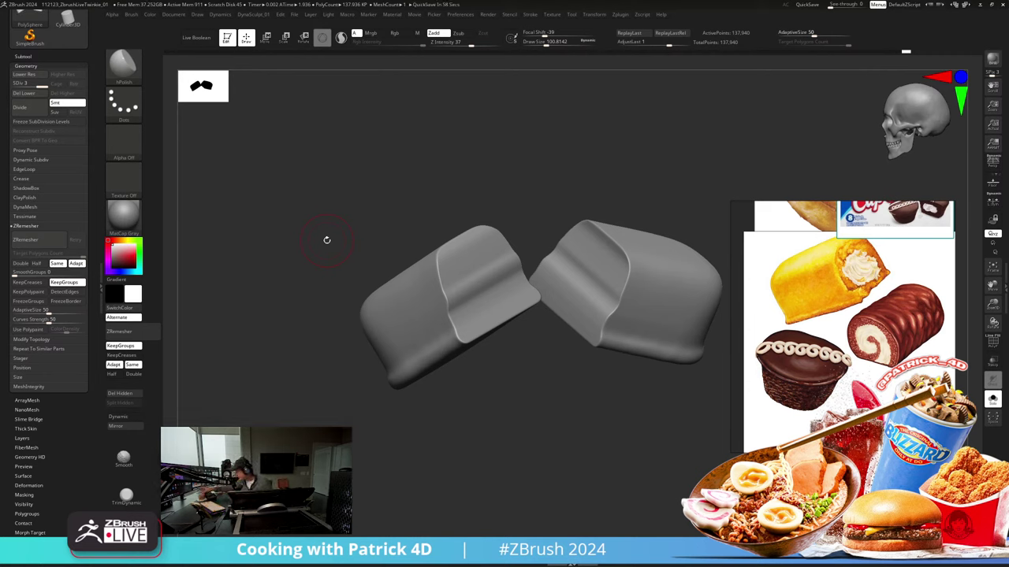
# Step: Switch the selection brush to SelectRect and isolate the outer crust and base rim polygroups of both halves
pyautogui.keyDown('ctrl'); pyautogui.keyDown('shift'); pyautogui.click(402, 297); pyautogui.keyUp('shift'); pyautogui.keyUp('ctrl')
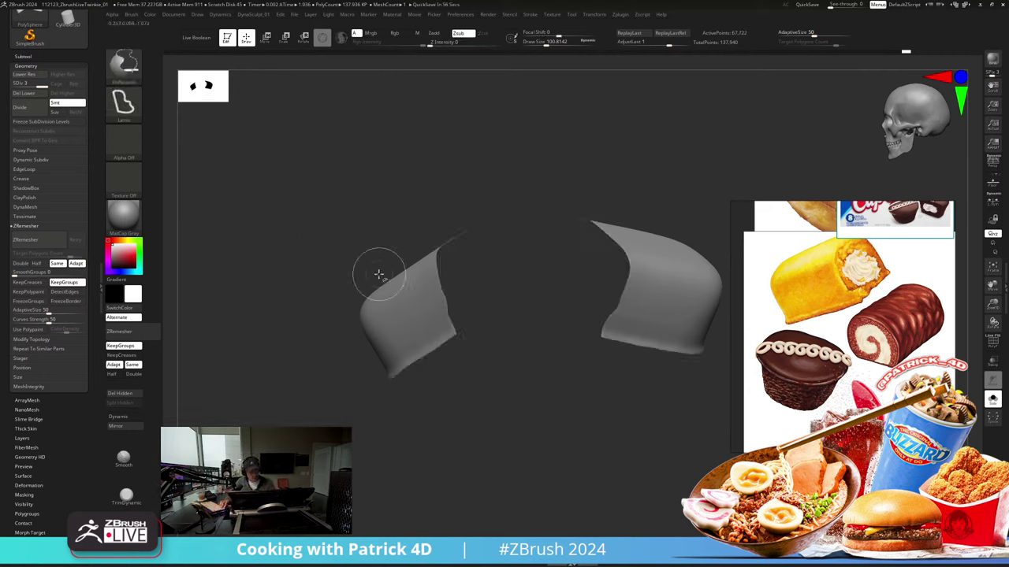
pyautogui.keyDown('ctrl'); pyautogui.keyDown('shift'); pyautogui.moveTo(378, 275); pyautogui.dragTo(366, 276); pyautogui.keyUp('shift'); pyautogui.keyUp('ctrl')
pyautogui.keyDown('ctrl'); pyautogui.keyDown('shift'); pyautogui.click(126, 68); pyautogui.keyUp('shift'); pyautogui.keyUp('ctrl')
pyautogui.keyDown('ctrl'); pyautogui.keyDown('shift'); pyautogui.click(210, 72); pyautogui.keyUp('shift'); pyautogui.keyUp('ctrl')
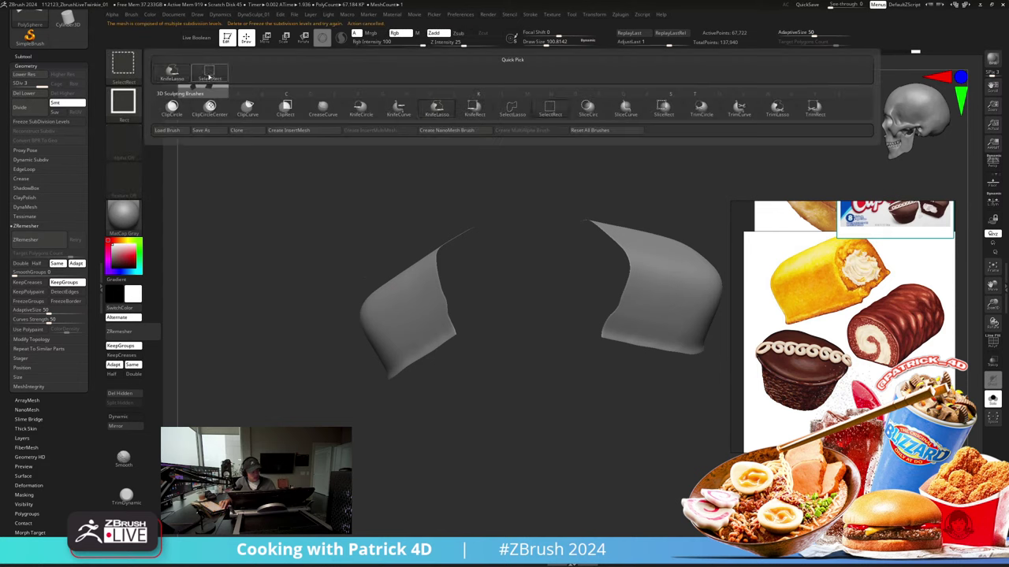
pyautogui.keyDown('ctrl'); pyautogui.keyDown('shift'); pyautogui.moveTo(246, 225); pyautogui.dragTo(255, 242); pyautogui.keyUp('shift'); pyautogui.keyUp('ctrl')
pyautogui.keyDown('ctrl'); pyautogui.keyDown('shift'); pyautogui.click(420, 368); pyautogui.keyUp('shift'); pyautogui.keyUp('ctrl')
pyautogui.keyDown('ctrl'); pyautogui.keyDown('shift'); pyautogui.moveTo(308, 278); pyautogui.dragTo(301, 294); pyautogui.keyUp('shift'); pyautogui.keyUp('ctrl')
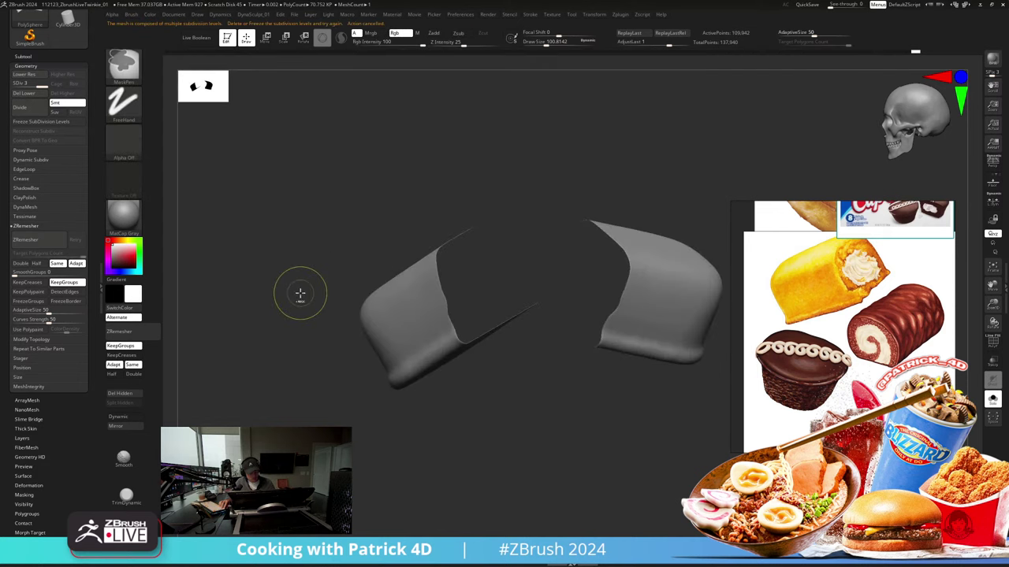
# Step: Mask the cut faces of both halves, leaving the outer crust and base rim unmasked with the full mesh shown
pyautogui.hotkey('shift', 'f')
pyautogui.hotkey('ctrl', 'w')
pyautogui.hotkey('shift', 'f')
pyautogui.hotkey('shift', 'f')
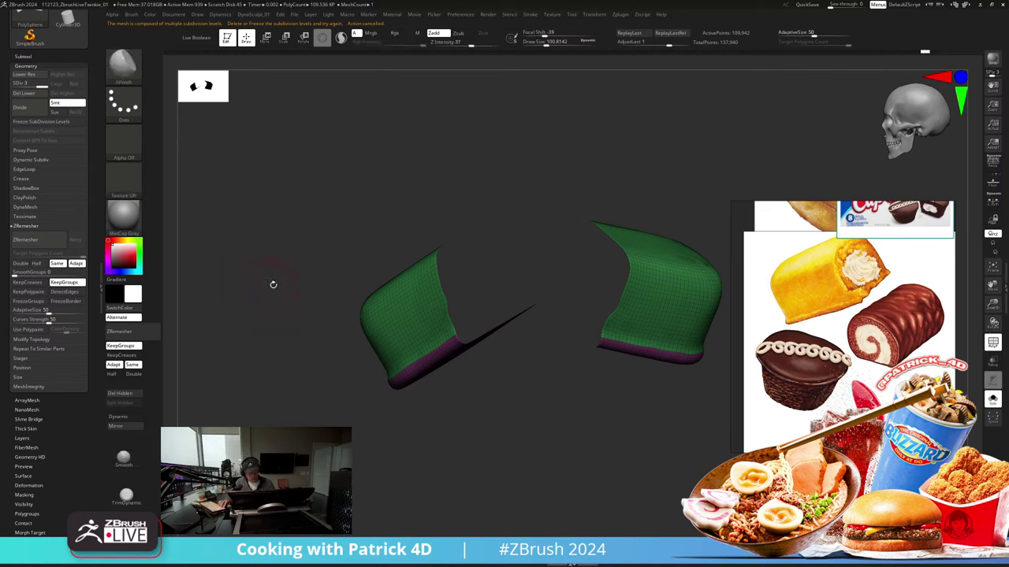
pyautogui.moveTo(270, 283)
pyautogui.mouseDown()
pyautogui.moveTo(275, 291)
pyautogui.moveTo(284, 266)
pyautogui.mouseUp()
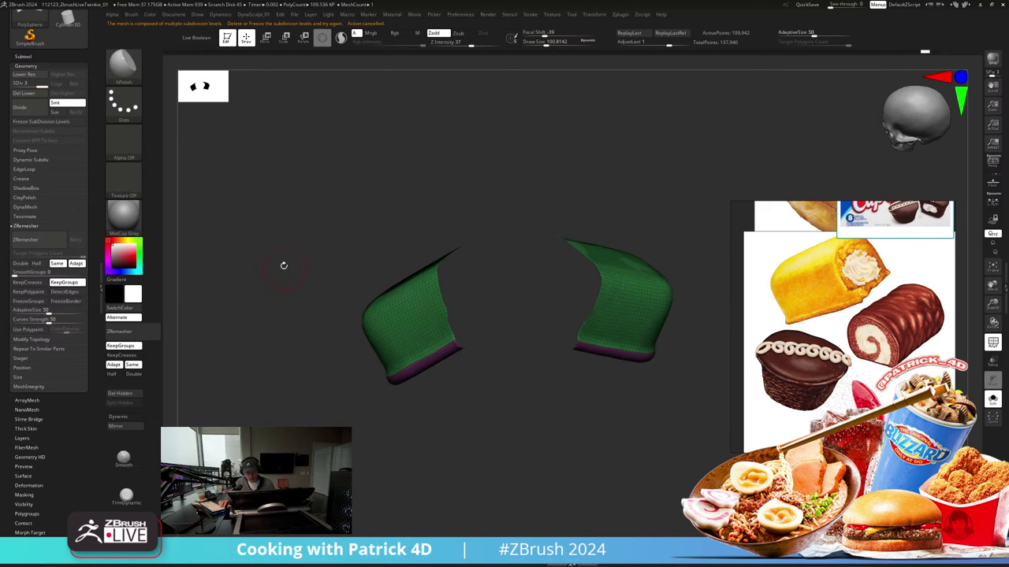
pyautogui.keyDown('ctrl'); pyautogui.click(290, 274); pyautogui.keyUp('ctrl')
pyautogui.keyDown('ctrl'); pyautogui.keyDown('shift'); pyautogui.click(289, 274); pyautogui.keyUp('shift'); pyautogui.keyUp('ctrl')
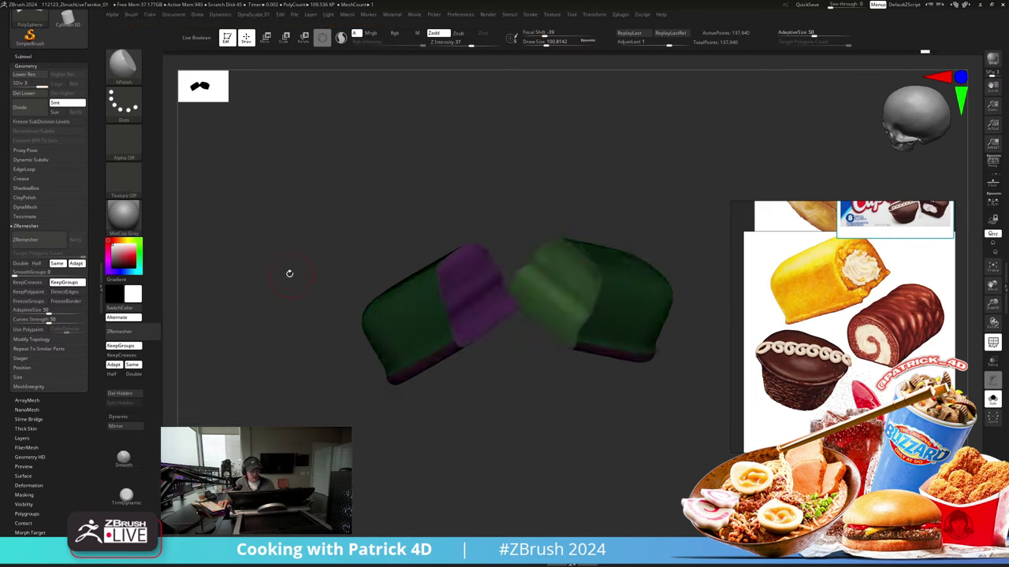
pyautogui.keyDown('ctrl'); pyautogui.click(315, 265); pyautogui.keyUp('ctrl')
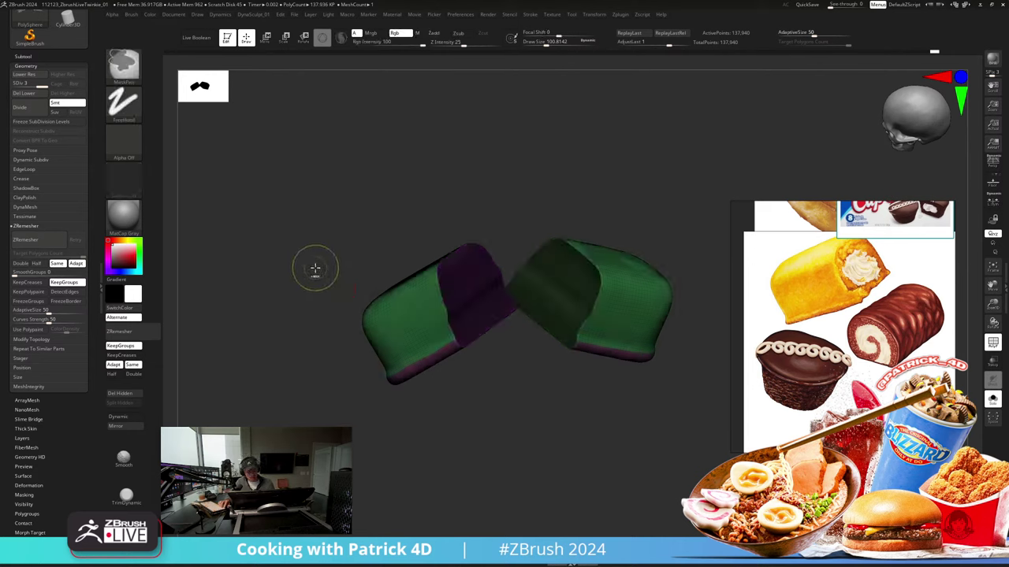
pyautogui.keyDown('ctrl'); pyautogui.click(317, 273); pyautogui.keyUp('ctrl')
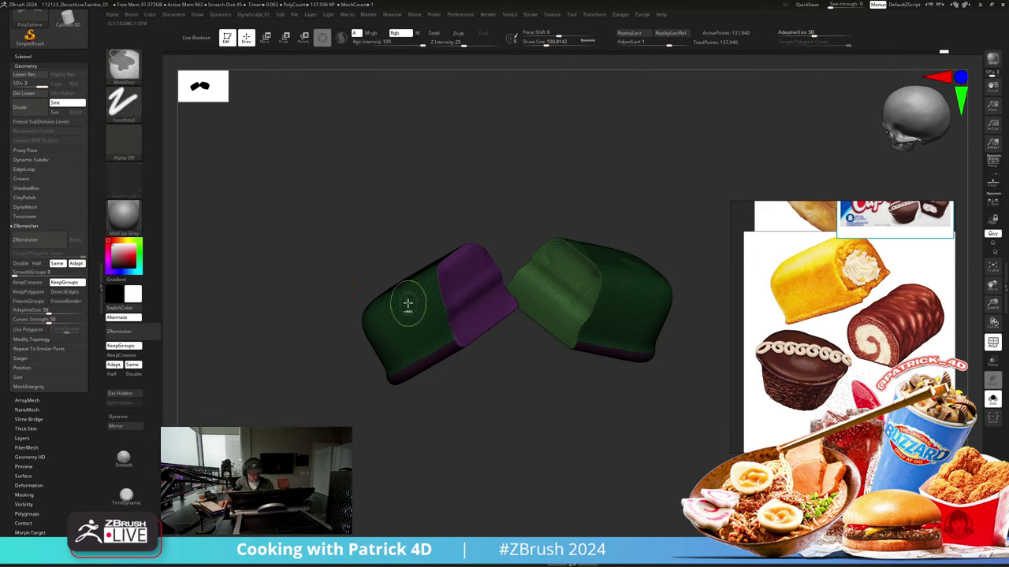
pyautogui.moveTo(306, 233)
pyautogui.mouseDown()
pyautogui.moveTo(311, 241)
pyautogui.moveTo(293, 225)
pyautogui.moveTo(276, 239)
pyautogui.moveTo(255, 226)
pyautogui.moveTo(283, 221)
pyautogui.moveTo(353, 253)
pyautogui.moveTo(339, 237)
pyautogui.moveTo(319, 242)
pyautogui.mouseUp()
pyautogui.keyDown('ctrl'); pyautogui.click(293, 226); pyautogui.keyUp('ctrl')
pyautogui.hotkey('shift', 'f')
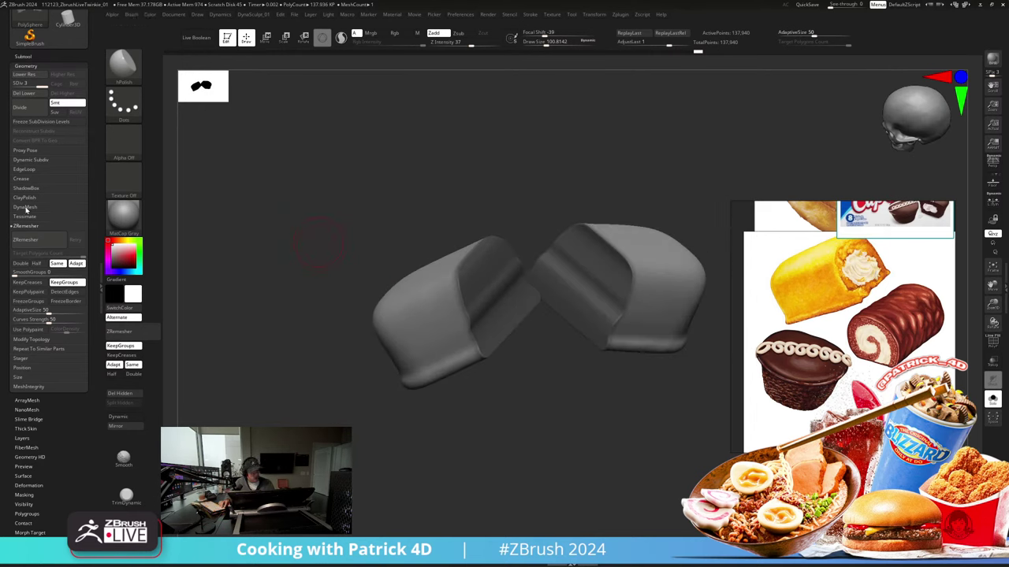
# Step: Start a surface noise for both halves and choose Maxon Noise as its NoisePlug pattern
pyautogui.moveTo(5, 381); pyautogui.dragTo(5, 300)
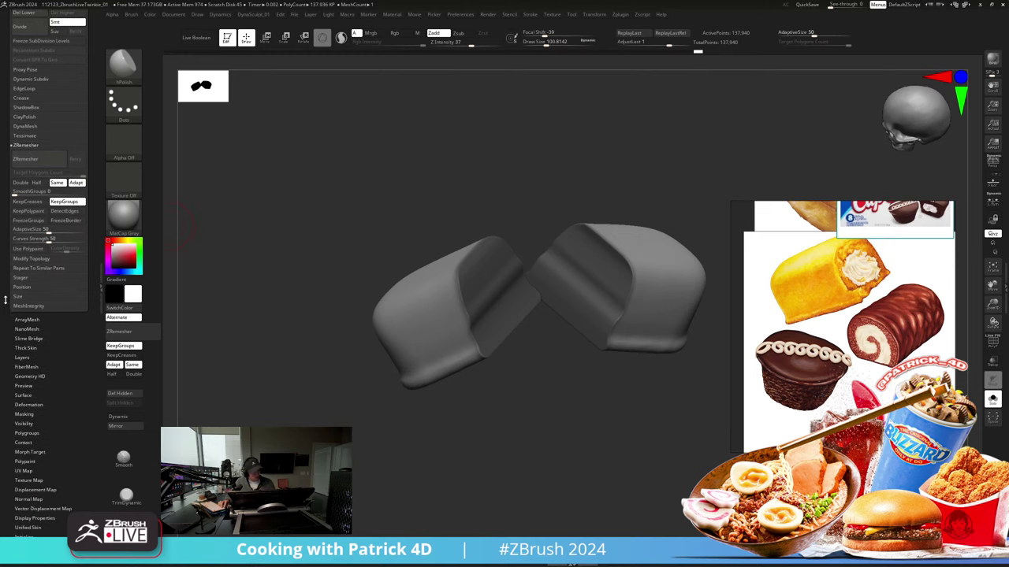
pyautogui.click(23, 395)
pyautogui.click(38, 106)
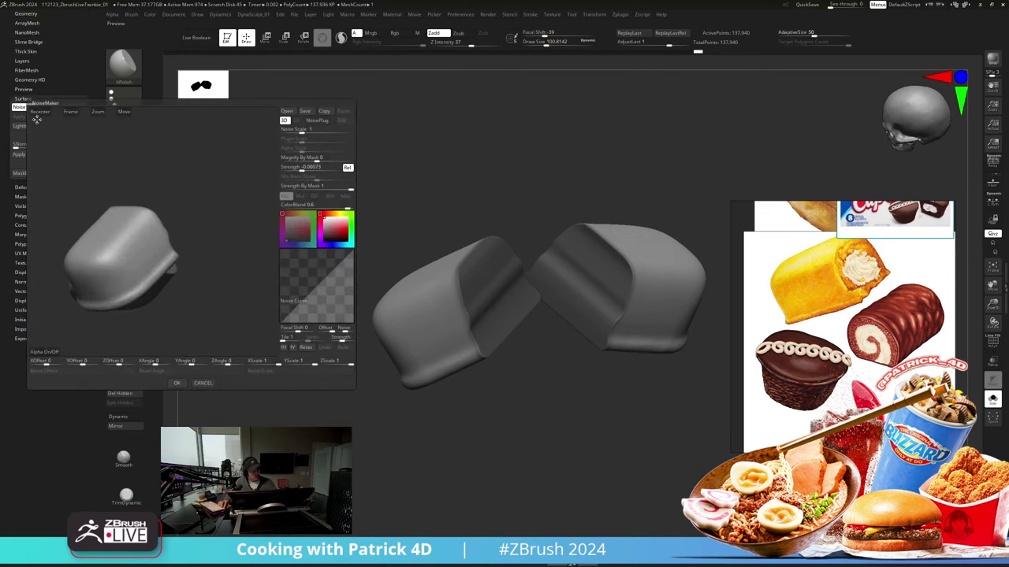
pyautogui.moveTo(70, 174); pyautogui.dragTo(155, 170)
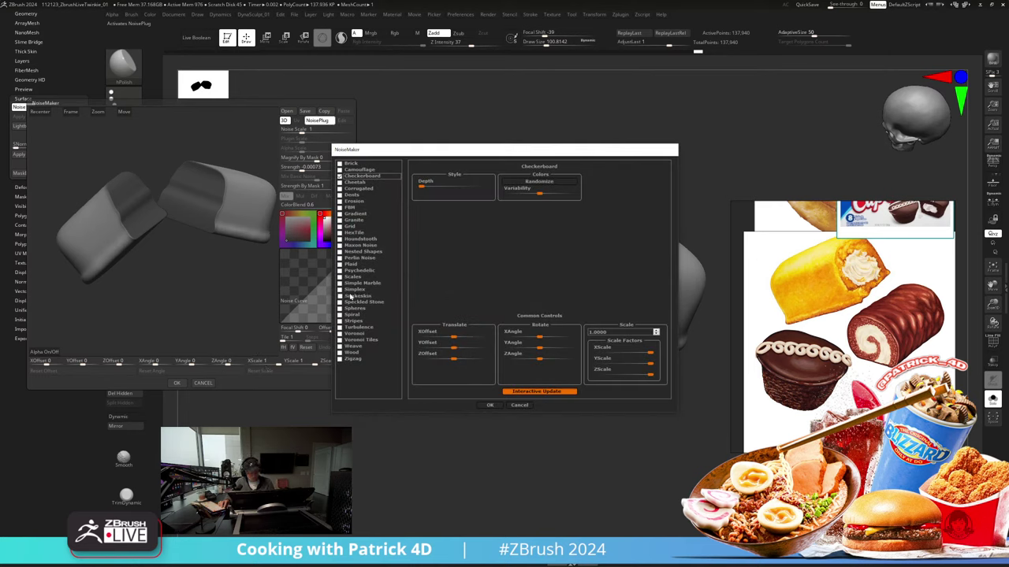
pyautogui.click(359, 245)
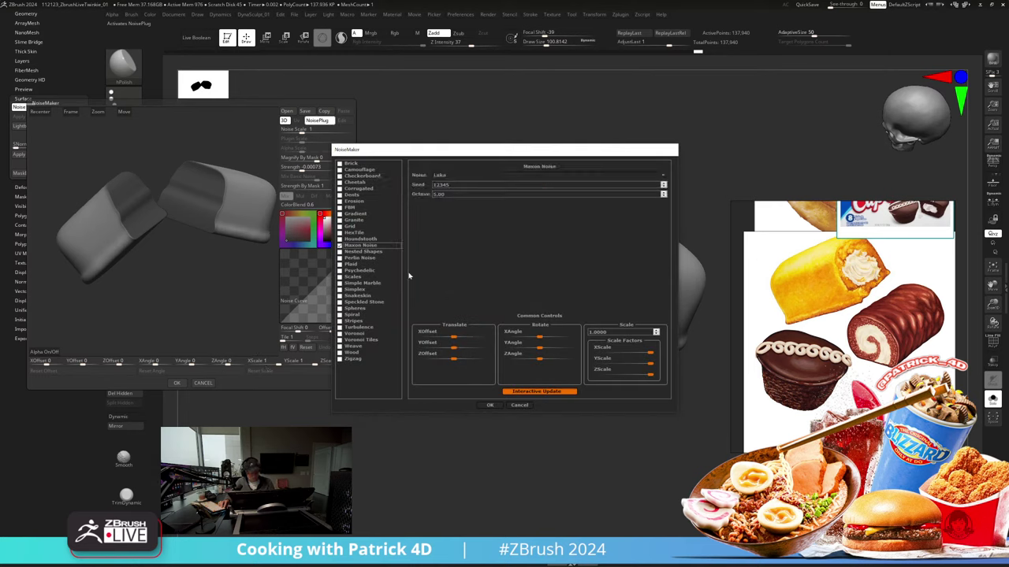
# Step: Try the Noise and Sparse Conv types for the Maxon Noise, and accept Gaseous
pyautogui.click(446, 176)
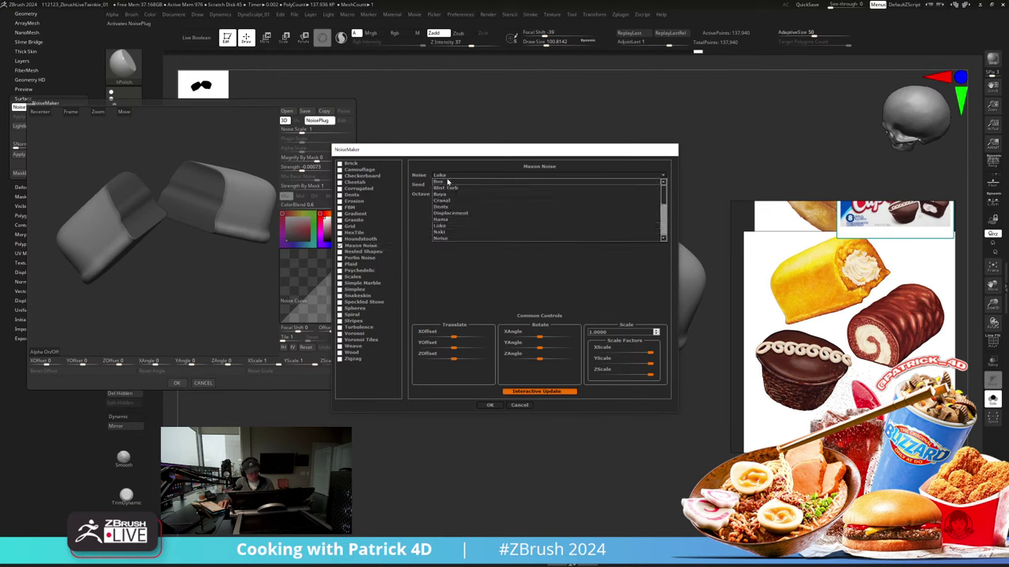
pyautogui.click(445, 239)
pyautogui.click(483, 176)
pyautogui.moveTo(664, 204); pyautogui.dragTo(663, 234)
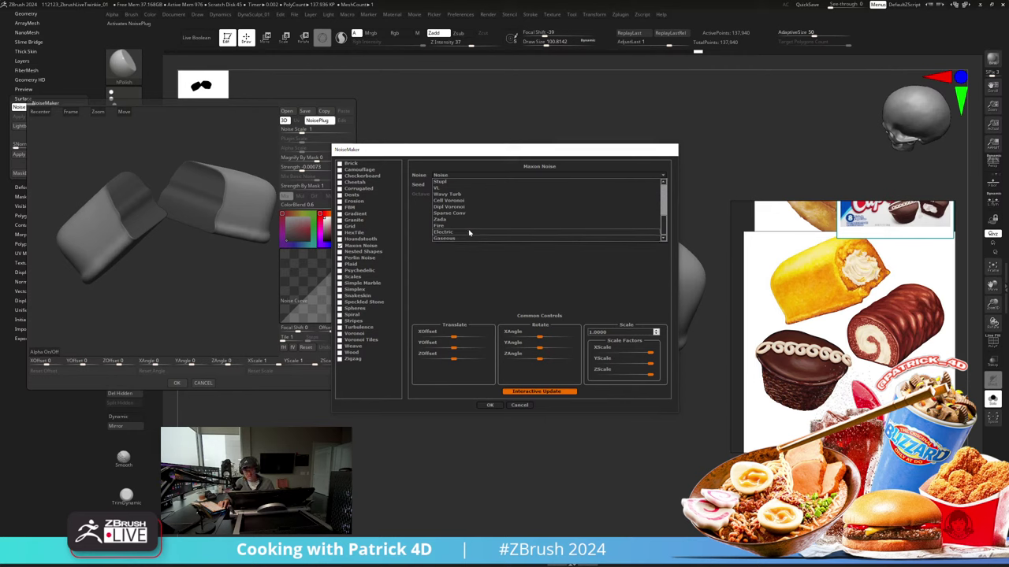
pyautogui.click(439, 215)
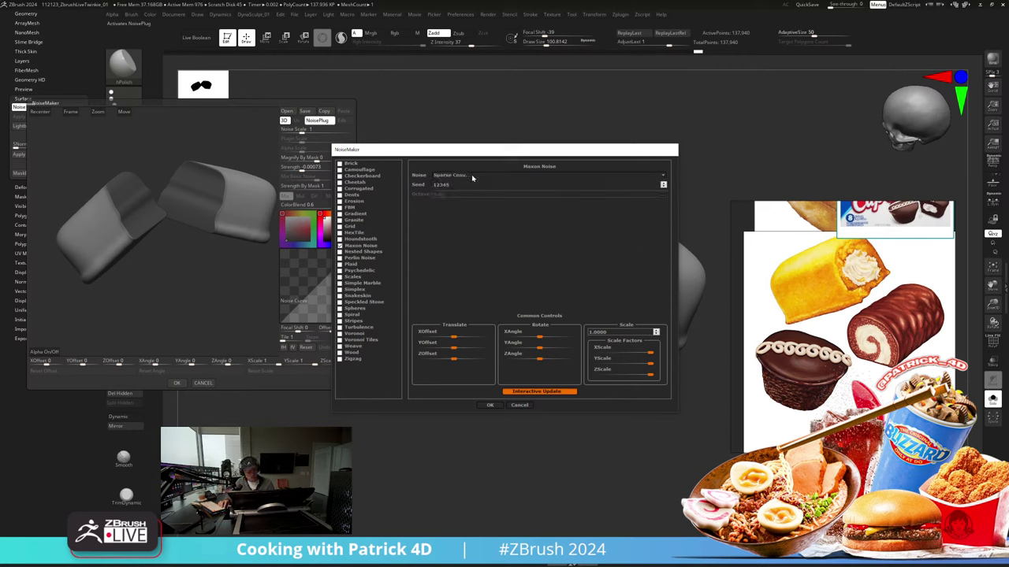
pyautogui.click(507, 176)
pyautogui.click(443, 239)
pyautogui.click(490, 405)
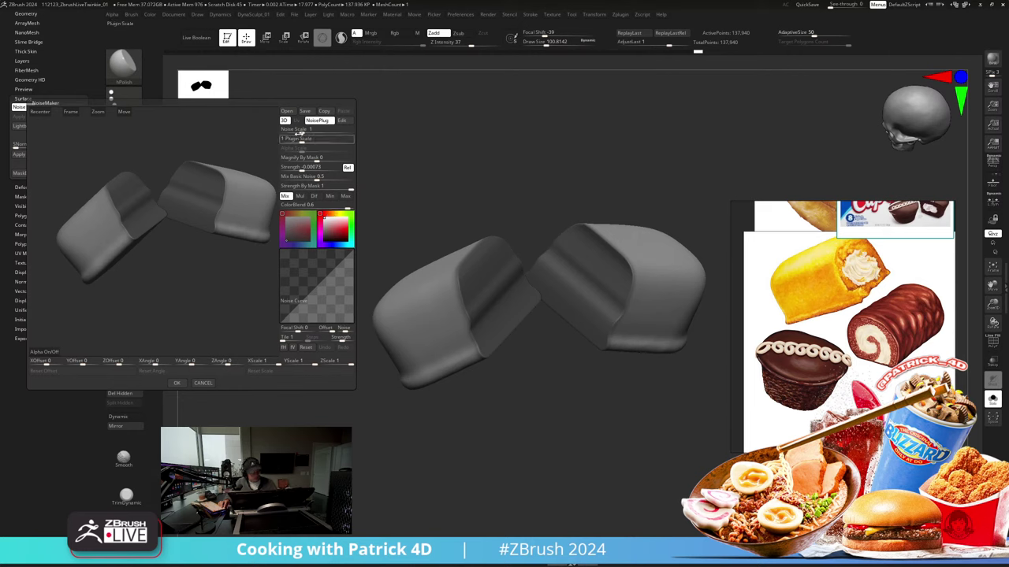
# Step: Set the noise's Mix Basic Noise to 0, Strength to -0.5 and Plugin Scale to 0.2226, checking the crust preview up close
pyautogui.moveTo(293, 180); pyautogui.dragTo(275, 175)
pyautogui.moveTo(300, 138); pyautogui.dragTo(296, 139)
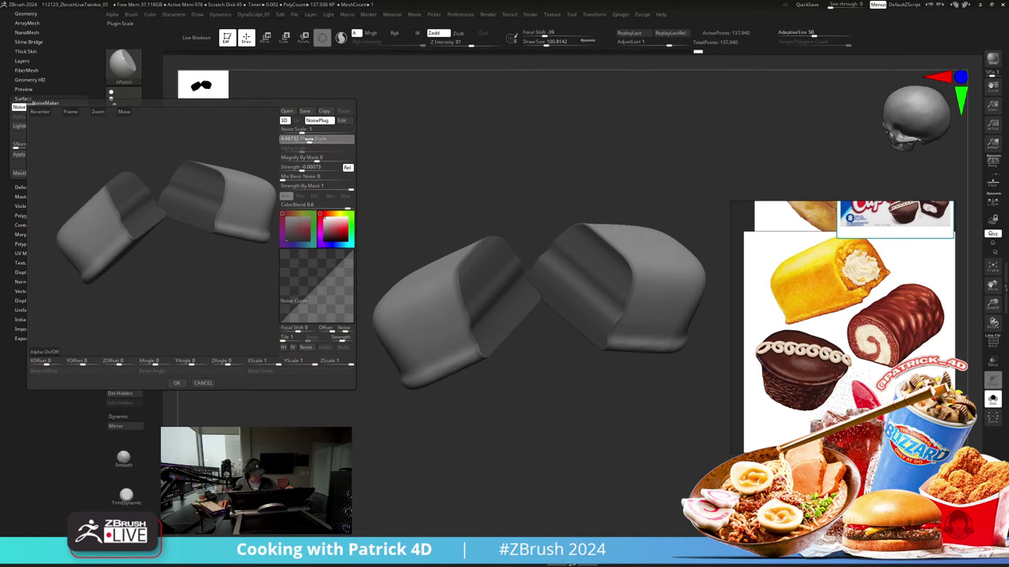
pyautogui.moveTo(299, 169); pyautogui.dragTo(274, 169)
pyautogui.moveTo(306, 139); pyautogui.dragTo(296, 140)
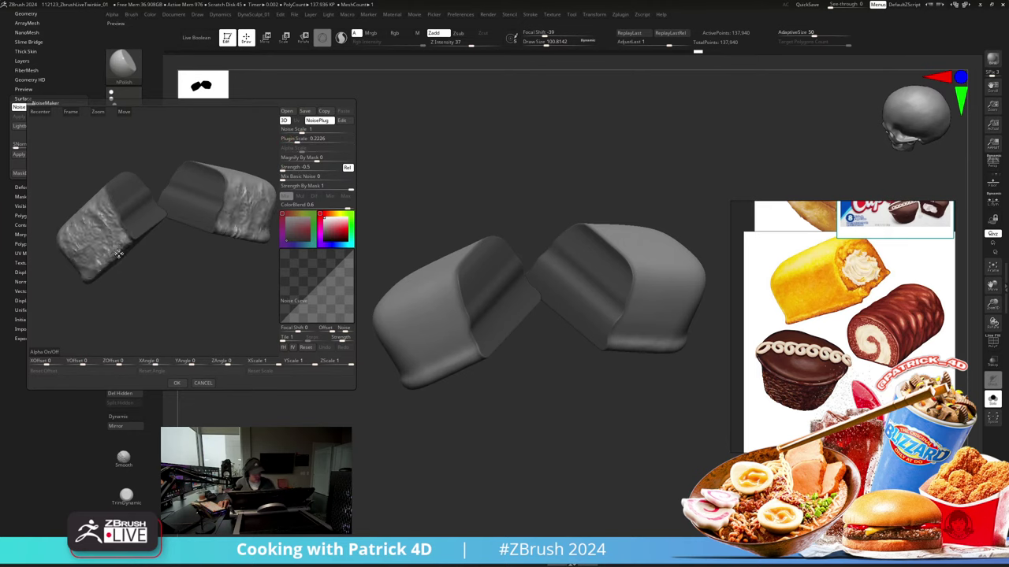
pyautogui.moveTo(117, 253)
pyautogui.mouseDown()
pyautogui.moveTo(163, 244)
pyautogui.moveTo(165, 252)
pyautogui.moveTo(127, 249)
pyautogui.mouseUp()
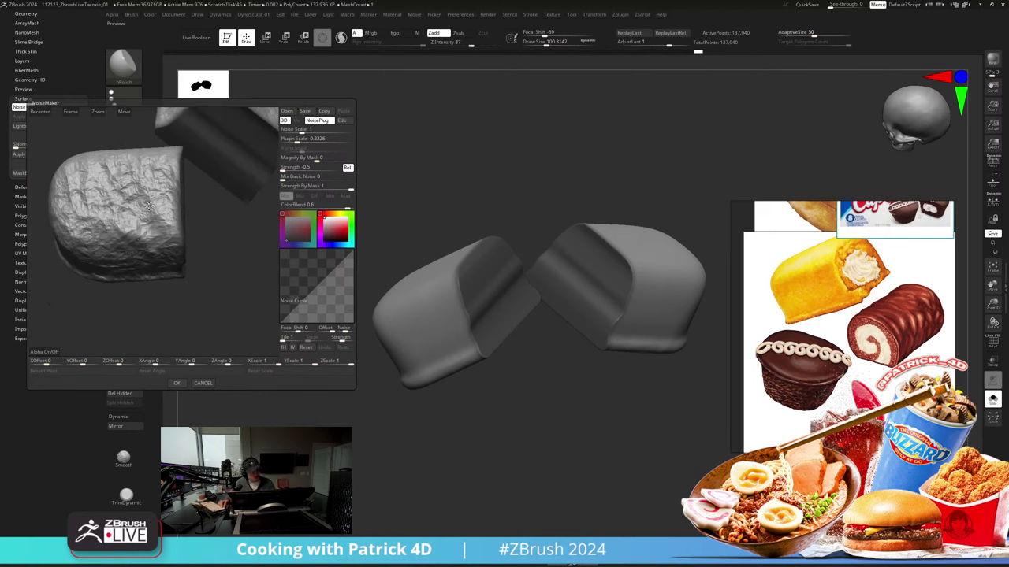
# Step: Compare the Maxon Noise types on the preview, choose Stupl, and accept the noise with Plugin Scale at 0.28963
pyautogui.click(342, 120)
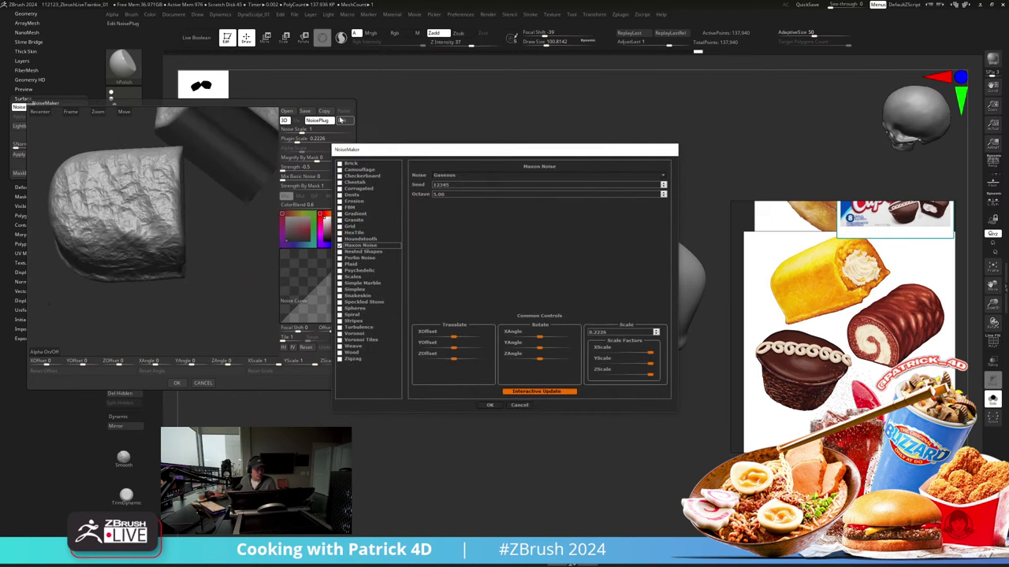
pyautogui.click(461, 175)
pyautogui.click(462, 182)
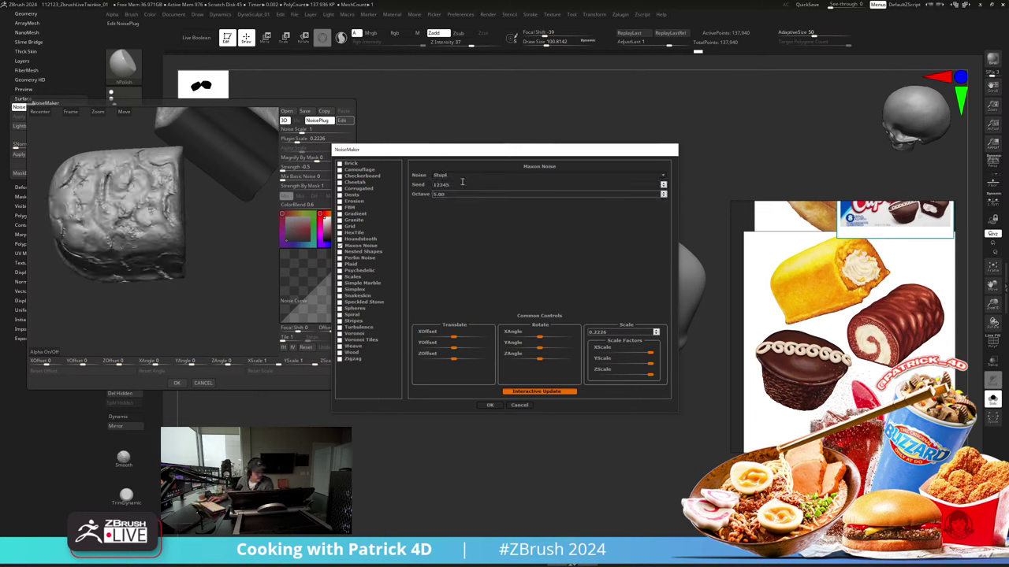
pyautogui.press('Down')
pyautogui.press('Down')
pyautogui.press('Down')
pyautogui.press('Down')
pyautogui.press('Down')
pyautogui.press('Down')
pyautogui.press('Down')
pyautogui.press('Down')
pyautogui.press('Down')
pyautogui.press('Down')
pyautogui.press('Down')
pyautogui.press('Down')
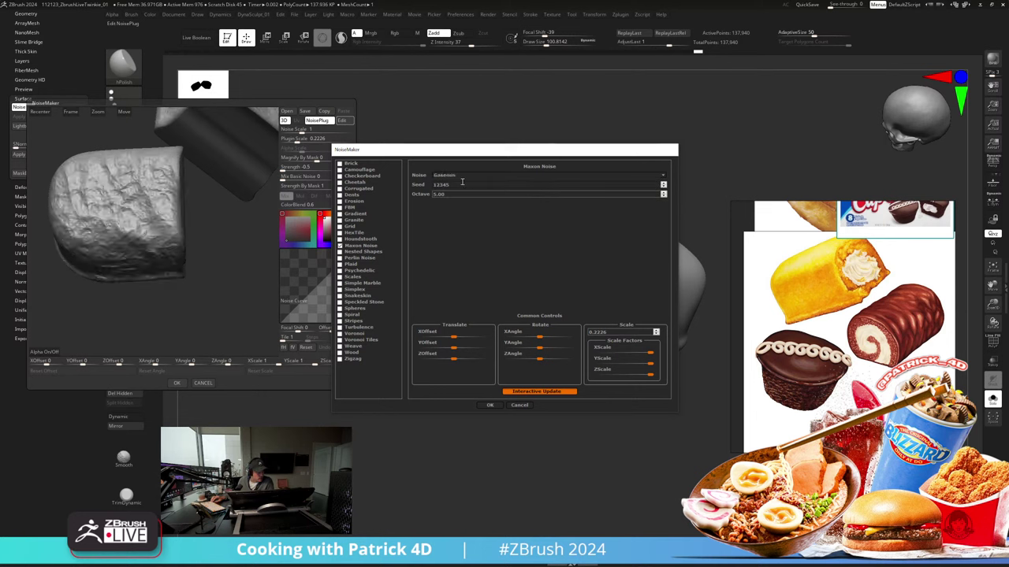
pyautogui.scroll(-6, 461, 182)
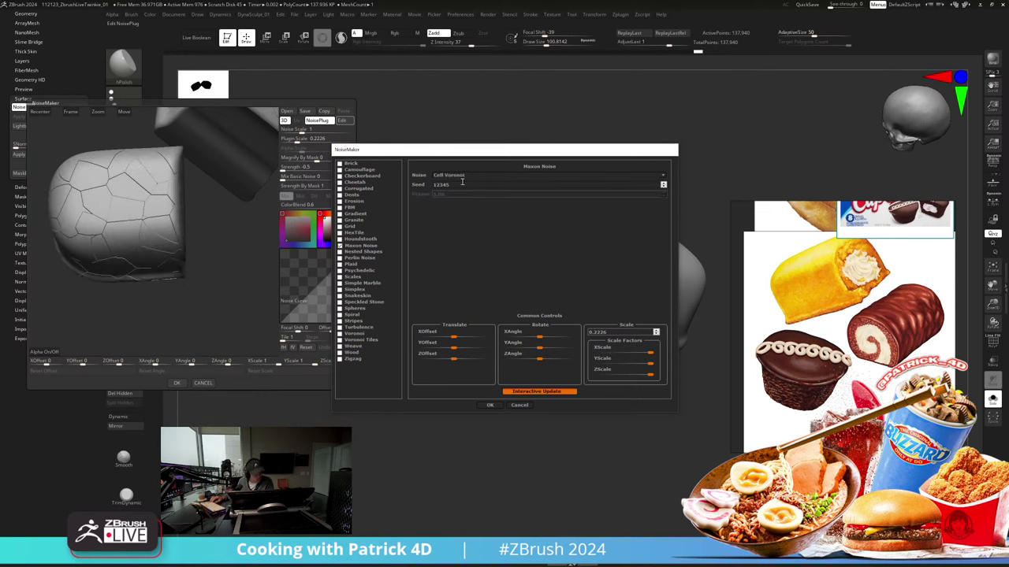
pyautogui.scroll(2, 461, 182)
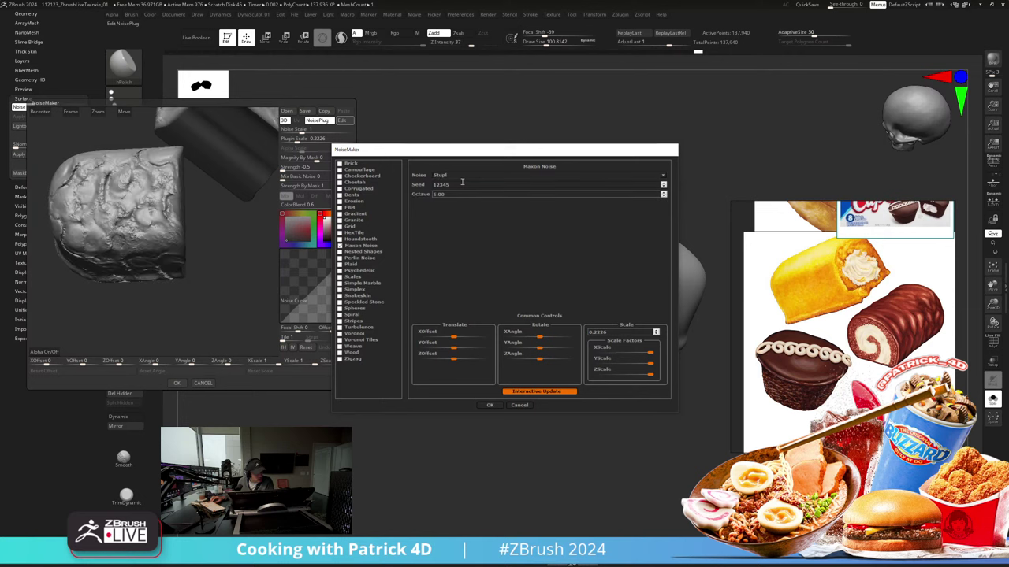
pyautogui.click(490, 404)
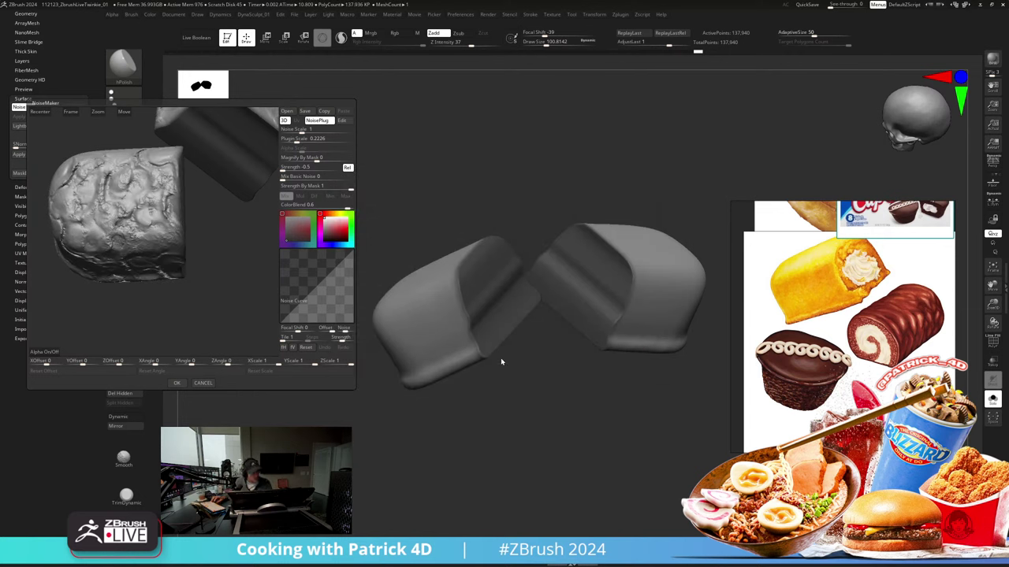
pyautogui.moveTo(297, 140); pyautogui.dragTo(298, 138)
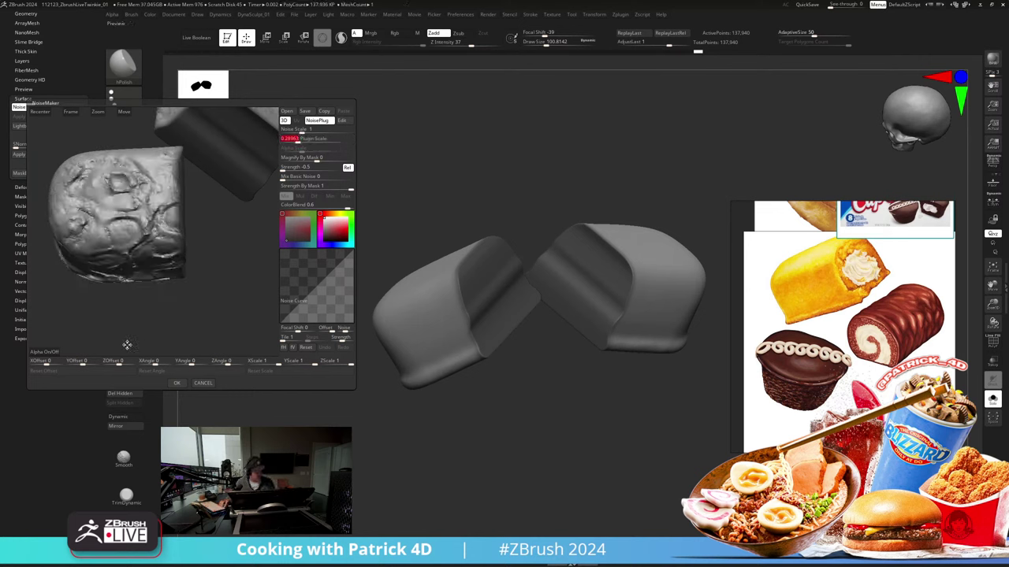
pyautogui.click(175, 383)
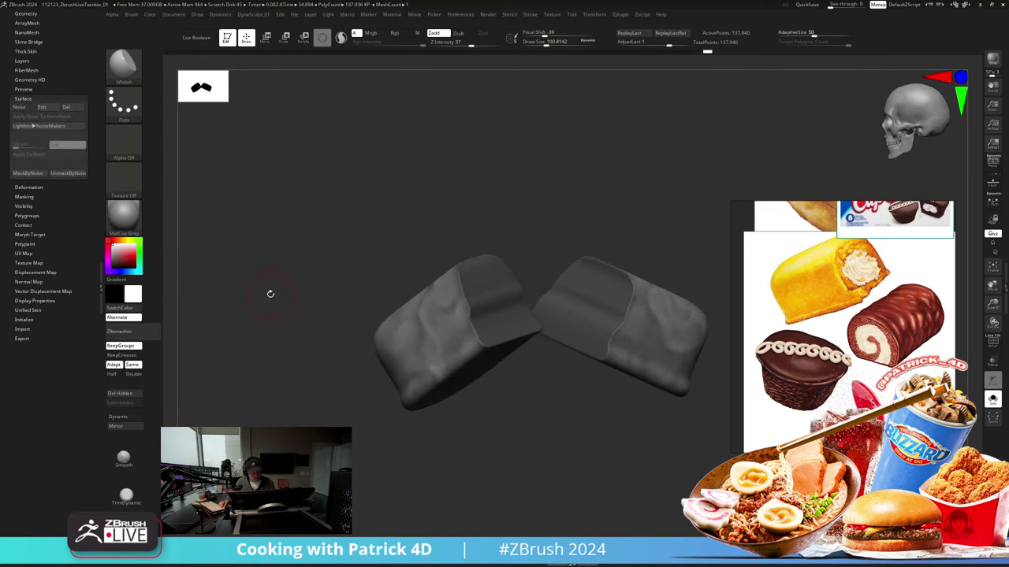
# Step: Puff up the noisy outer crust with Inflate Balloon, and clear the mask
pyautogui.press('1')
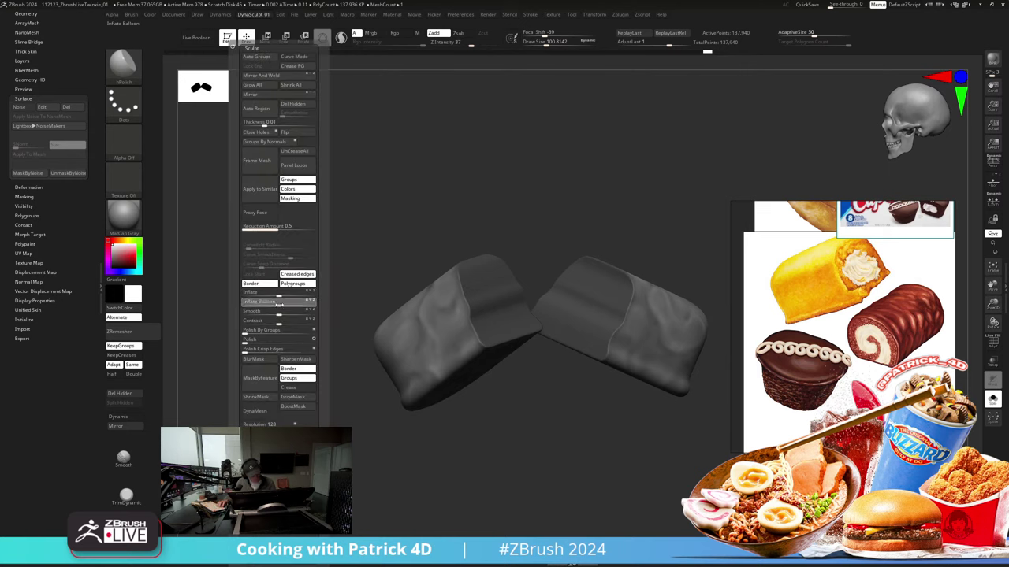
pyautogui.moveTo(279, 304)
pyautogui.mouseDown()
pyautogui.moveTo(241, 276)
pyautogui.moveTo(271, 291)
pyautogui.moveTo(270, 345)
pyautogui.moveTo(275, 281)
pyautogui.moveTo(366, 304)
pyautogui.mouseUp()
pyautogui.keyDown('ctrl'); pyautogui.click(271, 255); pyautogui.keyUp('ctrl')
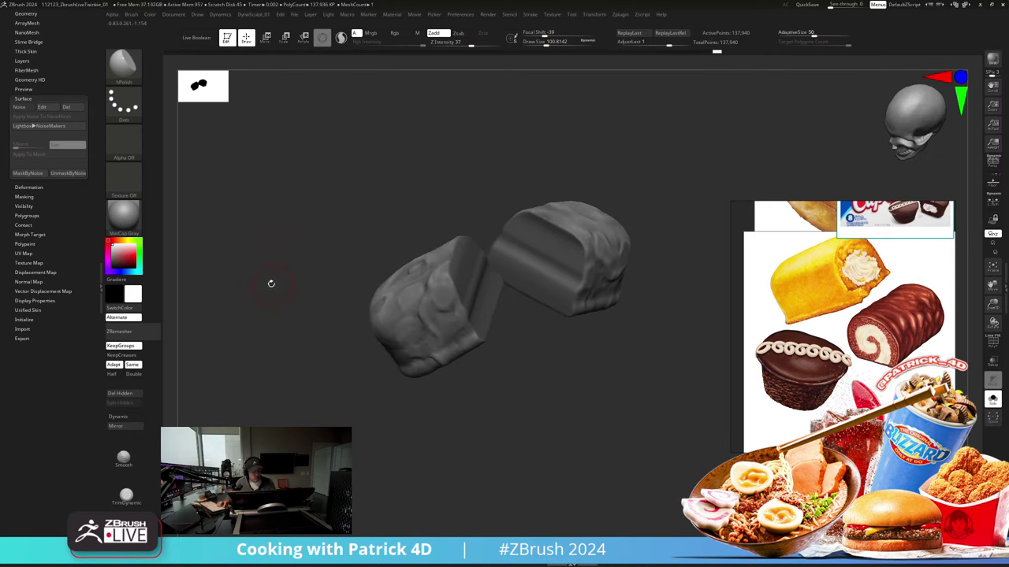
# Step: Isolate the outer crust and base rim again, and mask only the cut faces with the whole mesh shown
pyautogui.keyDown('ctrl'); pyautogui.keyDown('shift'); pyautogui.click(414, 317); pyautogui.keyUp('shift'); pyautogui.keyUp('ctrl')
pyautogui.keyDown('ctrl'); pyautogui.keyDown('shift'); pyautogui.moveTo(348, 306); pyautogui.dragTo(273, 320); pyautogui.keyUp('shift'); pyautogui.keyUp('ctrl')
pyautogui.keyDown('ctrl'); pyautogui.keyDown('shift'); pyautogui.click(418, 368); pyautogui.keyUp('shift'); pyautogui.keyUp('ctrl')
pyautogui.keyDown('ctrl'); pyautogui.click(253, 309); pyautogui.keyUp('ctrl')
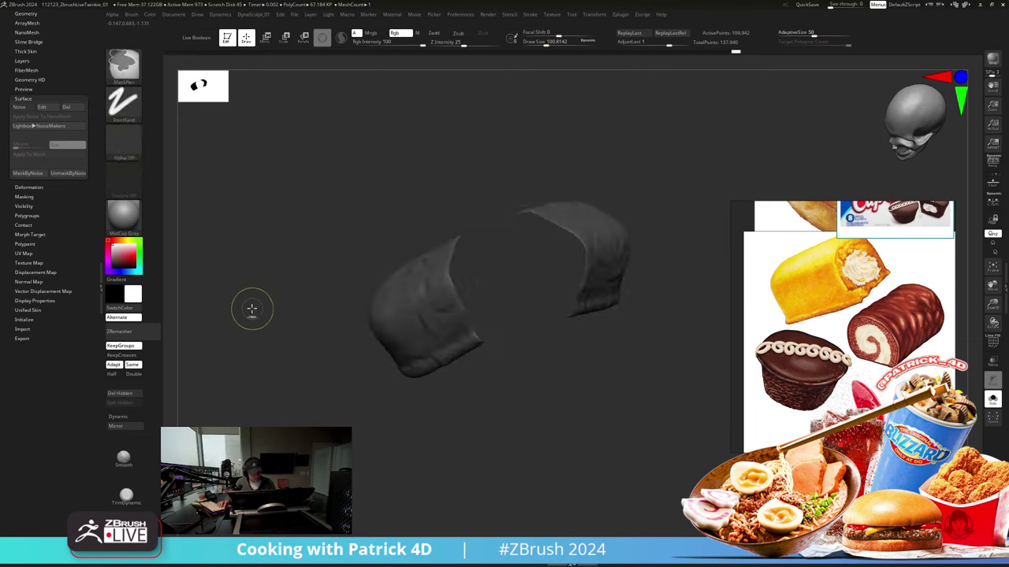
pyautogui.keyDown('ctrl'); pyautogui.keyDown('shift'); pyautogui.click(344, 303); pyautogui.keyUp('shift'); pyautogui.keyUp('ctrl')
pyautogui.keyDown('ctrl'); pyautogui.click(333, 287); pyautogui.keyUp('ctrl')
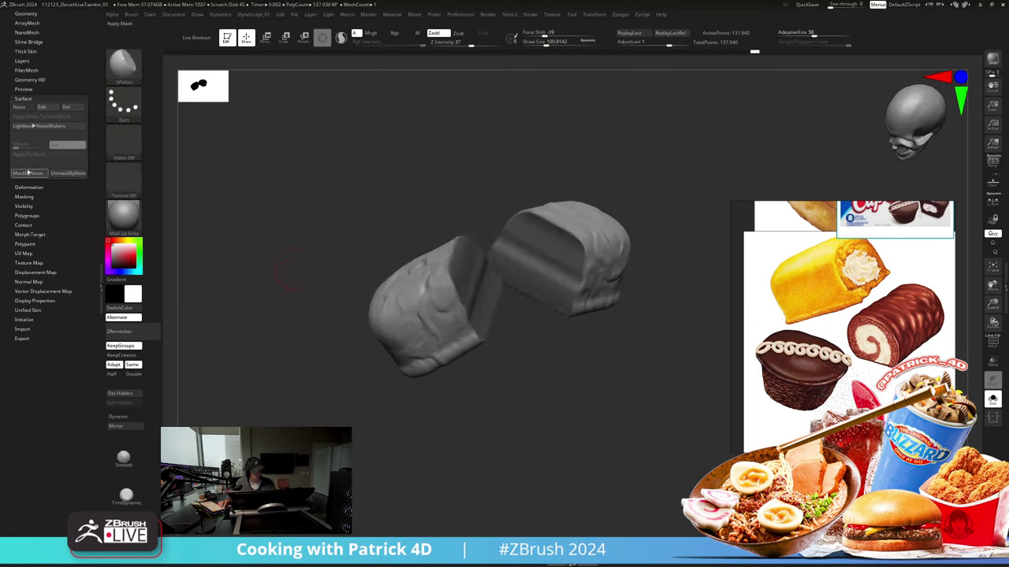
# Step: Set up a finer surface noise for the crust with Noise Scale 29.01711, Strength -0.00191 and Focal Shift 64, and accept it
pyautogui.click(61, 107)
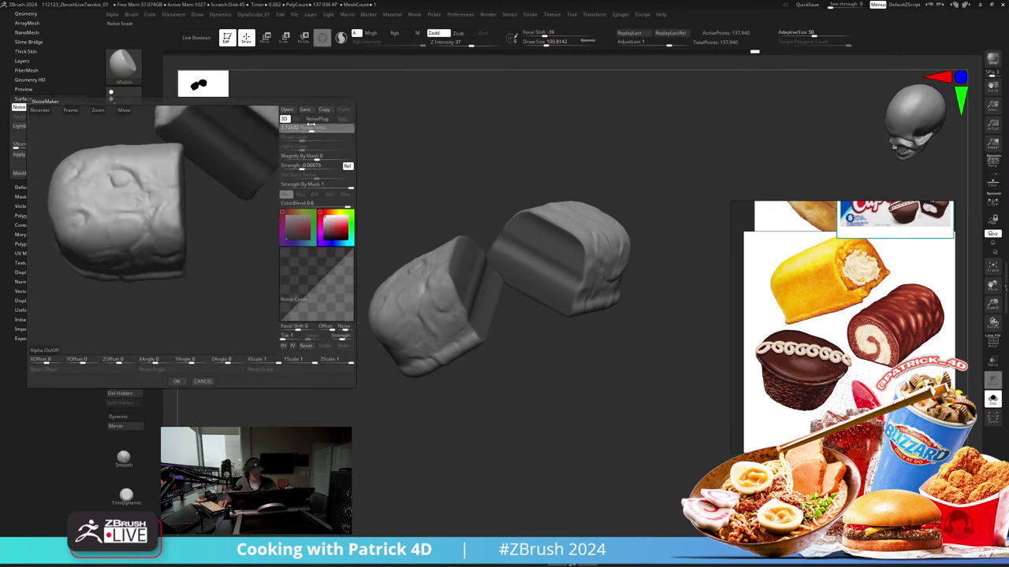
pyautogui.moveTo(302, 167); pyautogui.dragTo(300, 166)
pyautogui.moveTo(298, 328); pyautogui.dragTo(305, 328)
pyautogui.moveTo(316, 127); pyautogui.dragTo(321, 126)
pyautogui.click(176, 383)
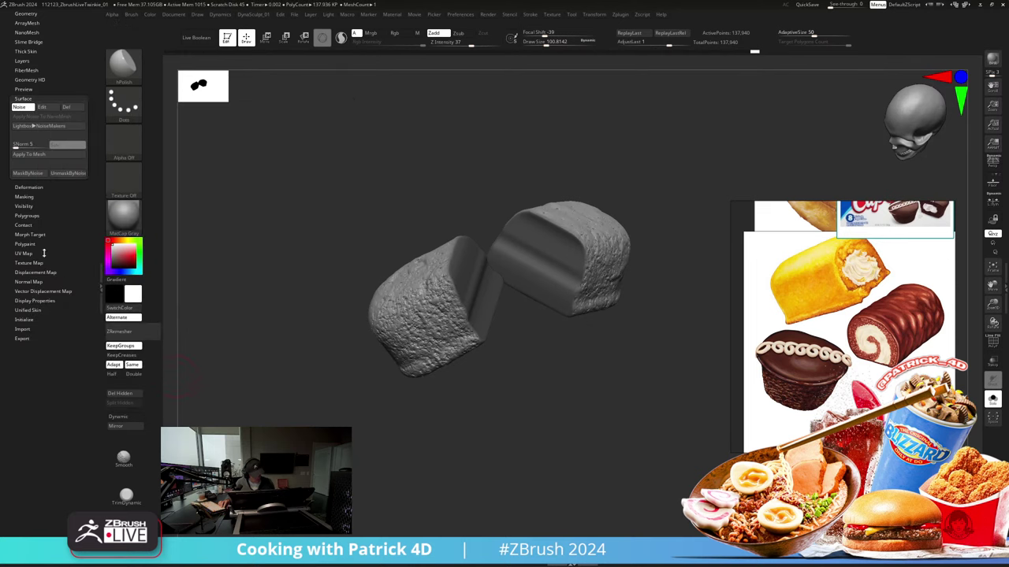
# Step: Mask the crust by the noise, deform the unmasked areas with a negative Inflate, and clear the mask
pyautogui.click(28, 173)
pyautogui.press('d')
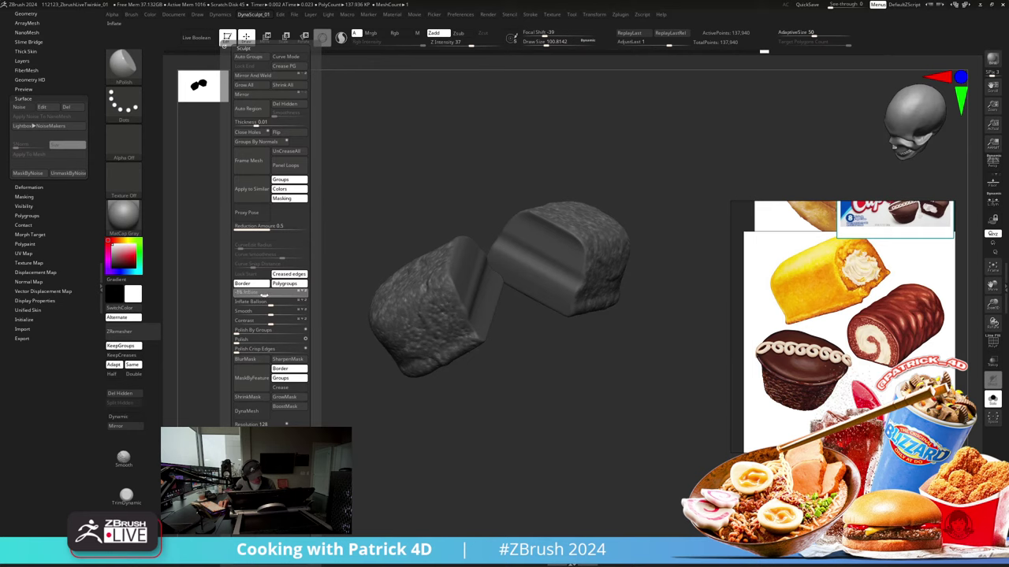
pyautogui.moveTo(212, 225)
pyautogui.mouseDown()
pyautogui.moveTo(233, 235)
pyautogui.moveTo(244, 266)
pyautogui.moveTo(193, 207)
pyautogui.moveTo(332, 425)
pyautogui.moveTo(304, 403)
pyautogui.moveTo(284, 360)
pyautogui.moveTo(260, 397)
pyautogui.mouseUp()
pyautogui.moveTo(326, 214); pyautogui.dragTo(306, 212)
pyautogui.press('f')
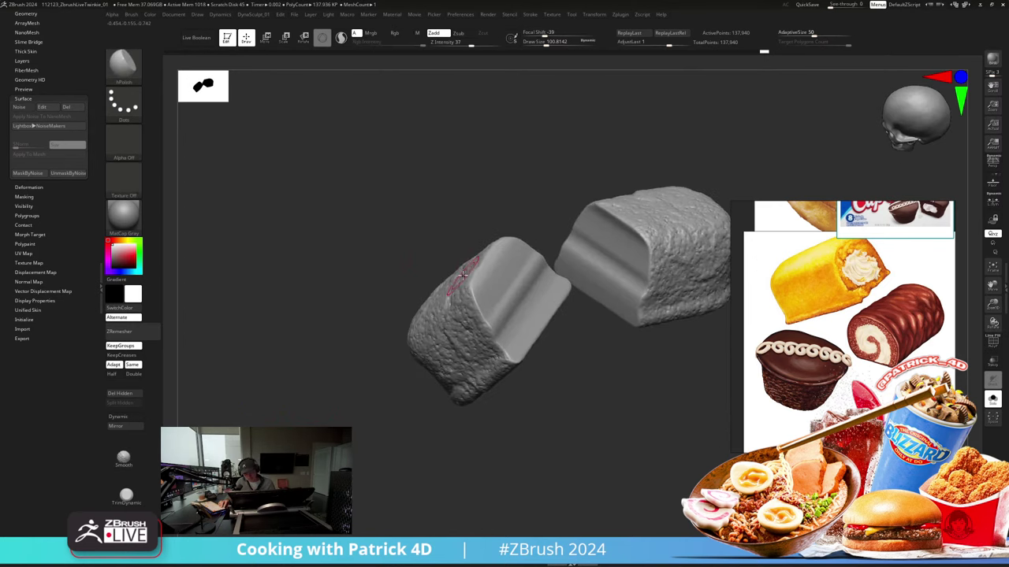
# Step: Isolate the outer crust by its polygroup, mask it, and show the whole mesh with only the cut faces unmasked
pyautogui.keyDown('ctrl'); pyautogui.keyDown('shift'); pyautogui.click(502, 290); pyautogui.keyUp('shift'); pyautogui.keyUp('ctrl')
pyautogui.keyDown('ctrl'); pyautogui.keyDown('shift'); pyautogui.moveTo(391, 214); pyautogui.dragTo(405, 229); pyautogui.keyUp('shift'); pyautogui.keyUp('ctrl')
pyautogui.keyDown('ctrl'); pyautogui.keyDown('shift'); pyautogui.click(378, 196); pyautogui.keyUp('shift'); pyautogui.keyUp('ctrl')
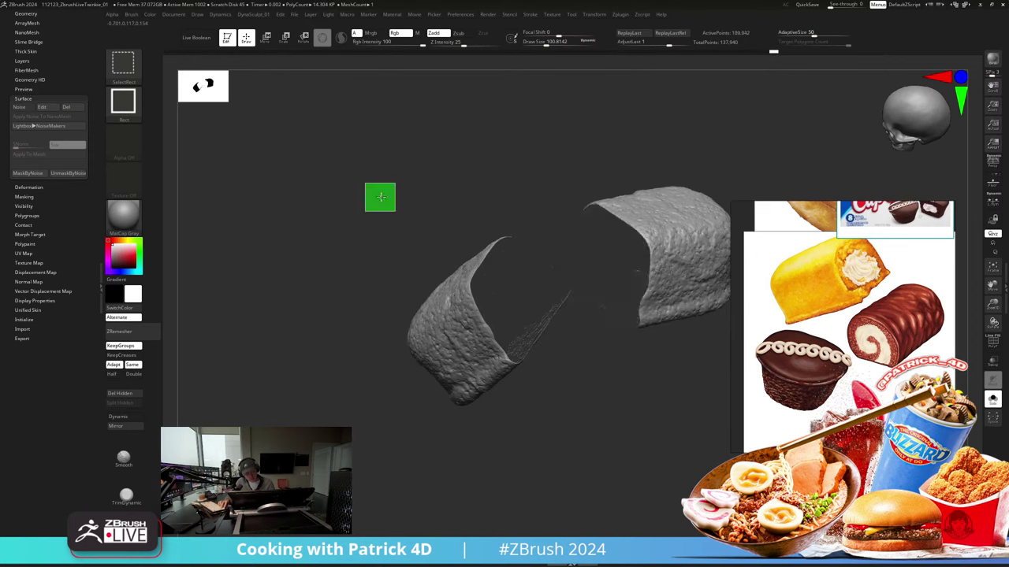
pyautogui.keyDown('ctrl'); pyautogui.click(372, 218); pyautogui.keyUp('ctrl')
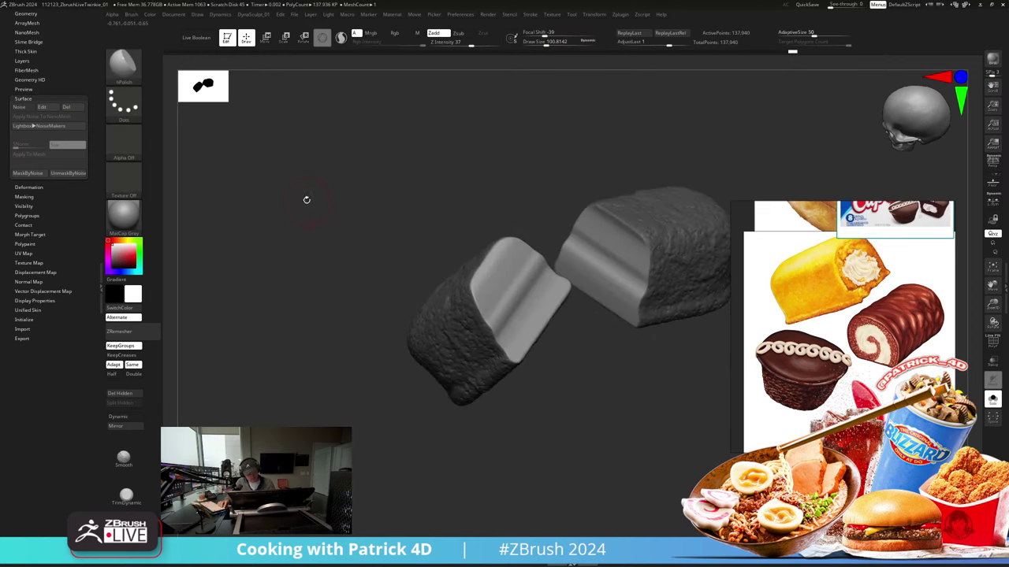
pyautogui.press('f')
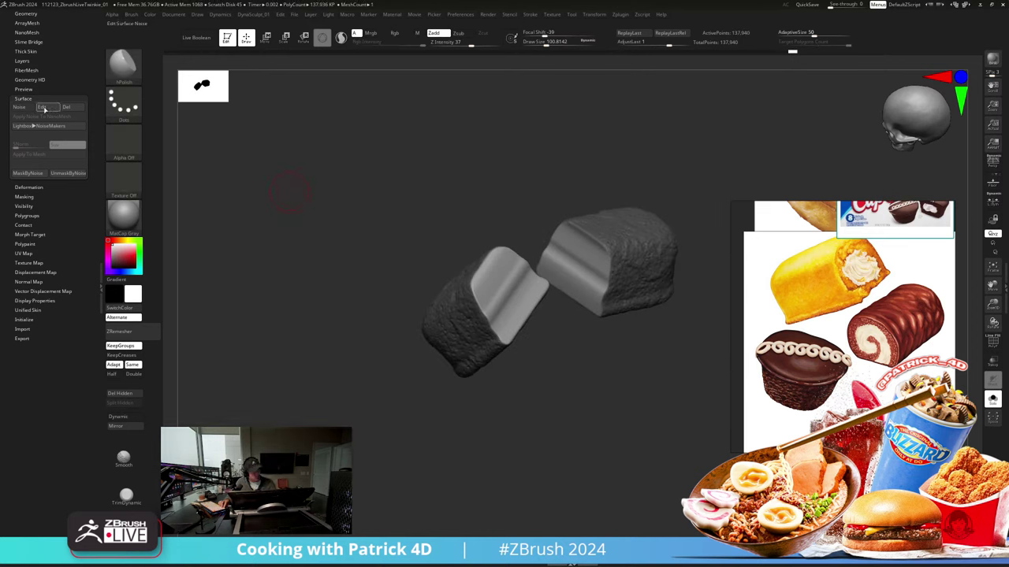
# Step: Edit the surface noise for the cut faces, with Strength -0.5 and the Maxon Noise plug-in set to Luka
pyautogui.click(45, 107)
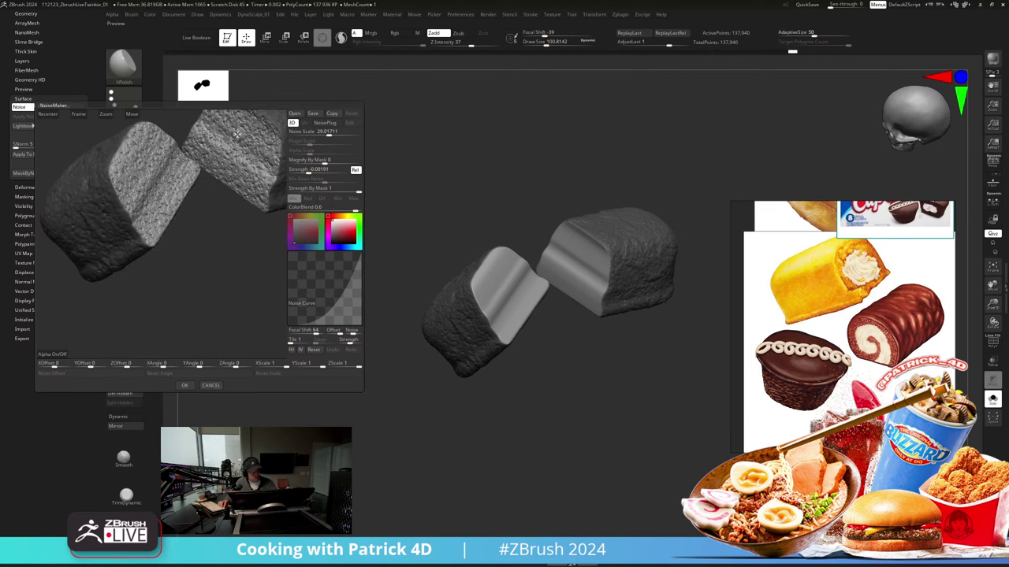
pyautogui.moveTo(313, 171); pyautogui.dragTo(278, 171)
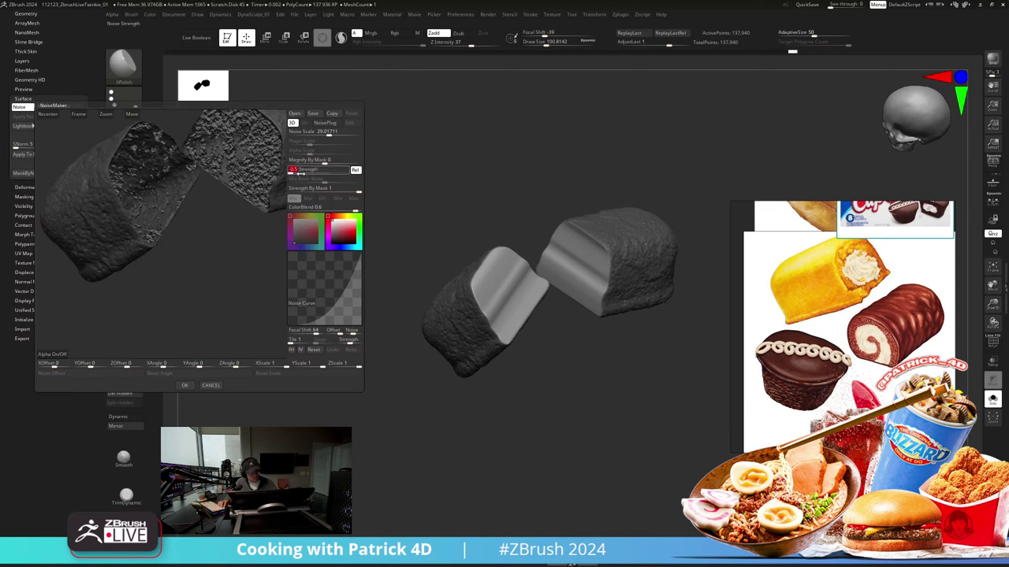
pyautogui.click(326, 124)
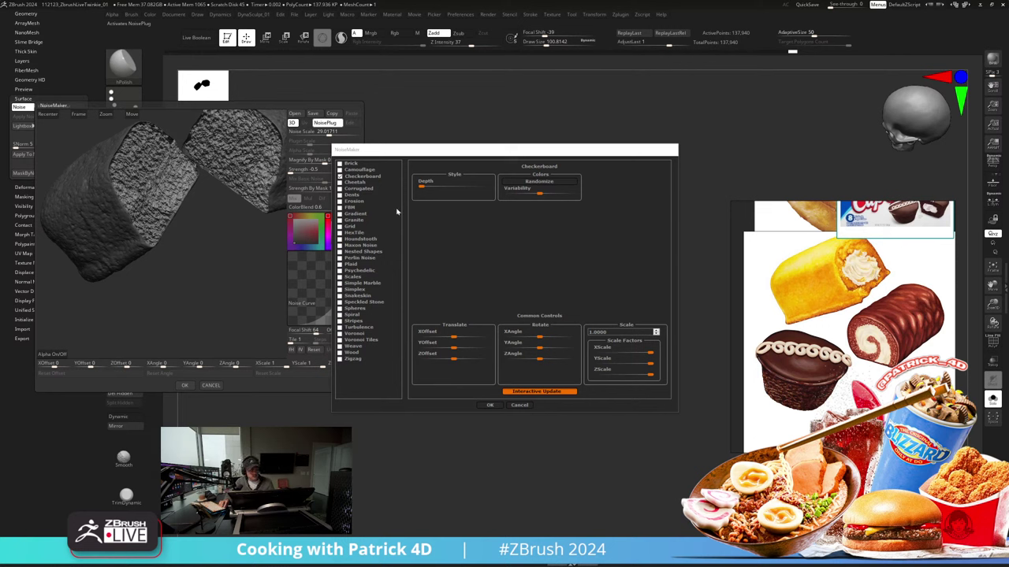
pyautogui.click(352, 246)
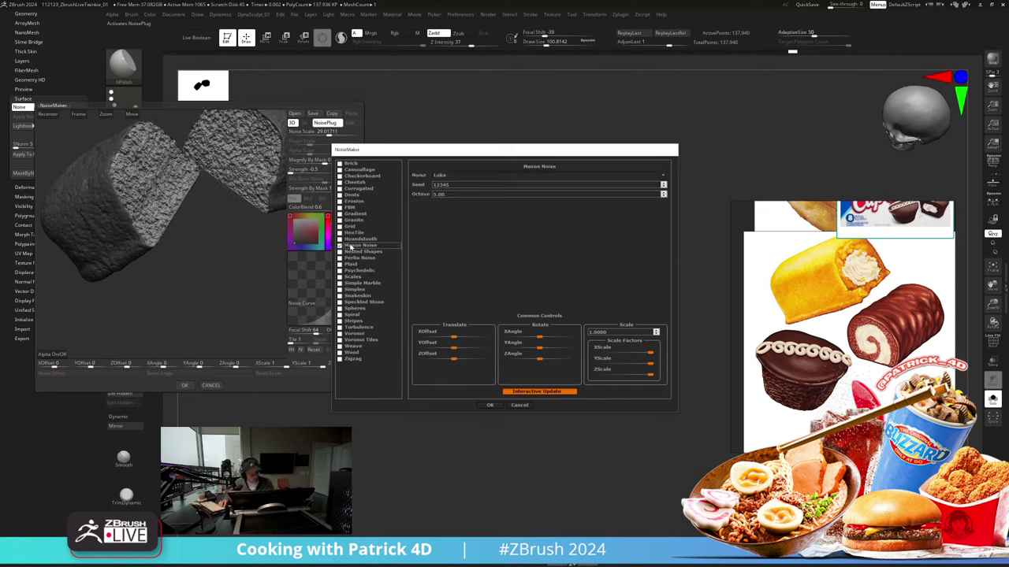
pyautogui.click(456, 174)
pyautogui.click(490, 256)
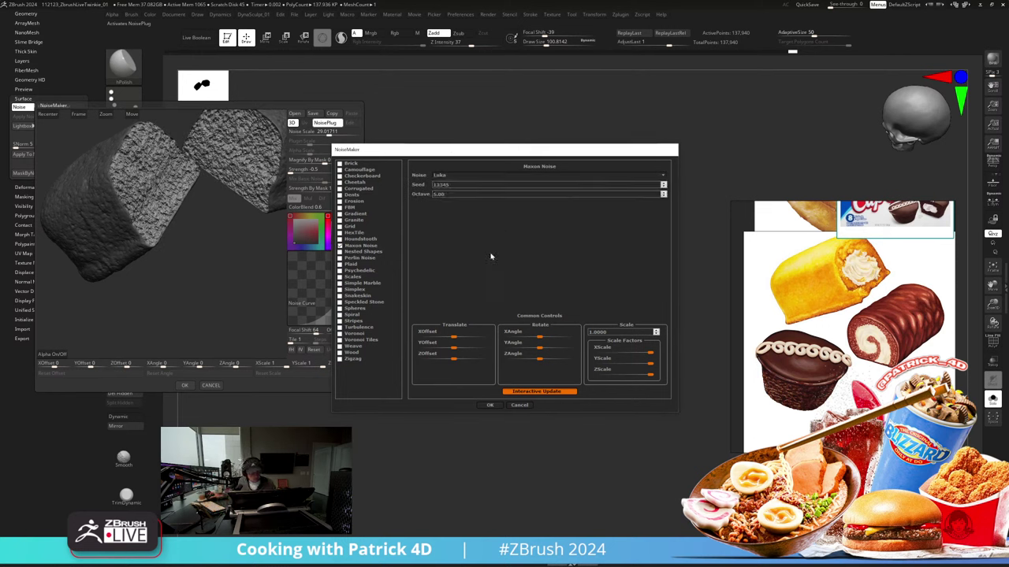
pyautogui.click(490, 405)
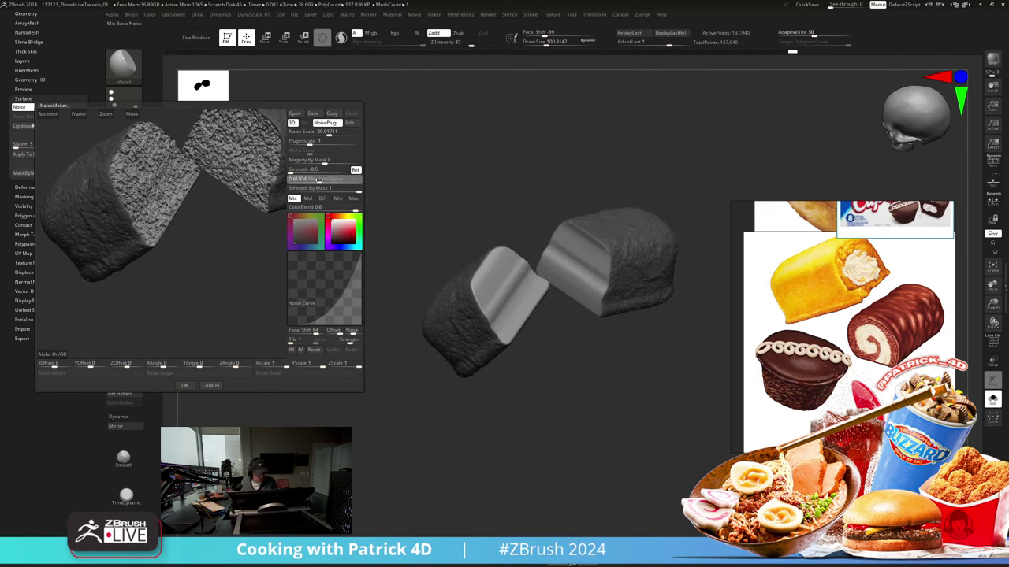
# Step: Set the noise's Plugin Scale to 0.1941 and Mix Basic Noise to 0
pyautogui.click(323, 181)
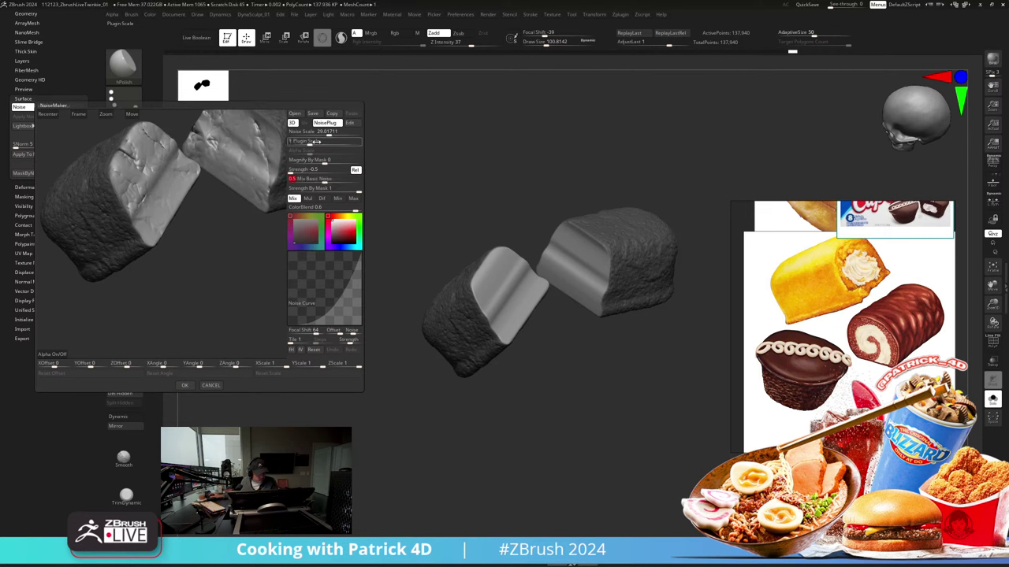
pyautogui.moveTo(319, 142); pyautogui.dragTo(305, 146)
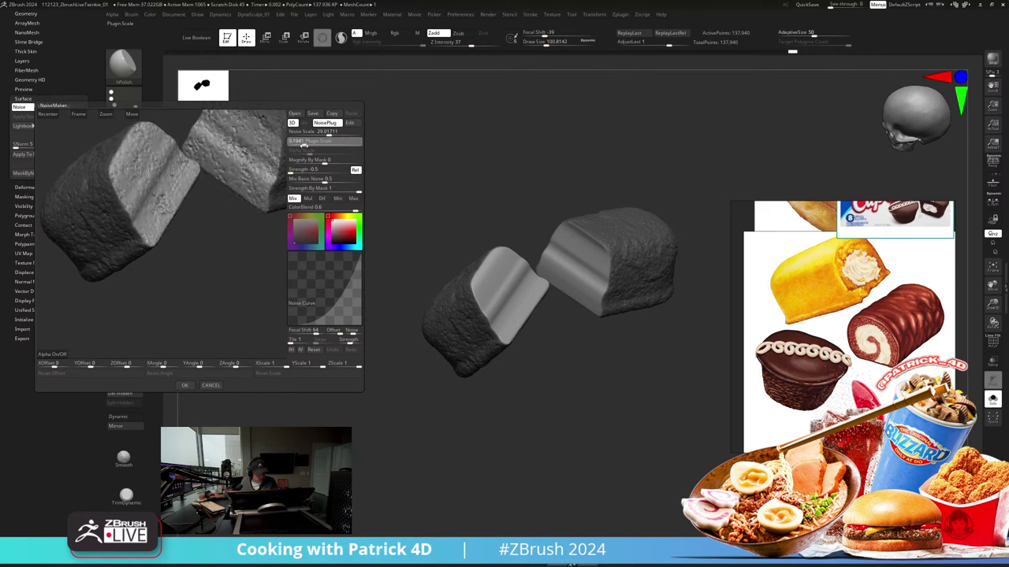
pyautogui.moveTo(317, 184); pyautogui.dragTo(290, 183)
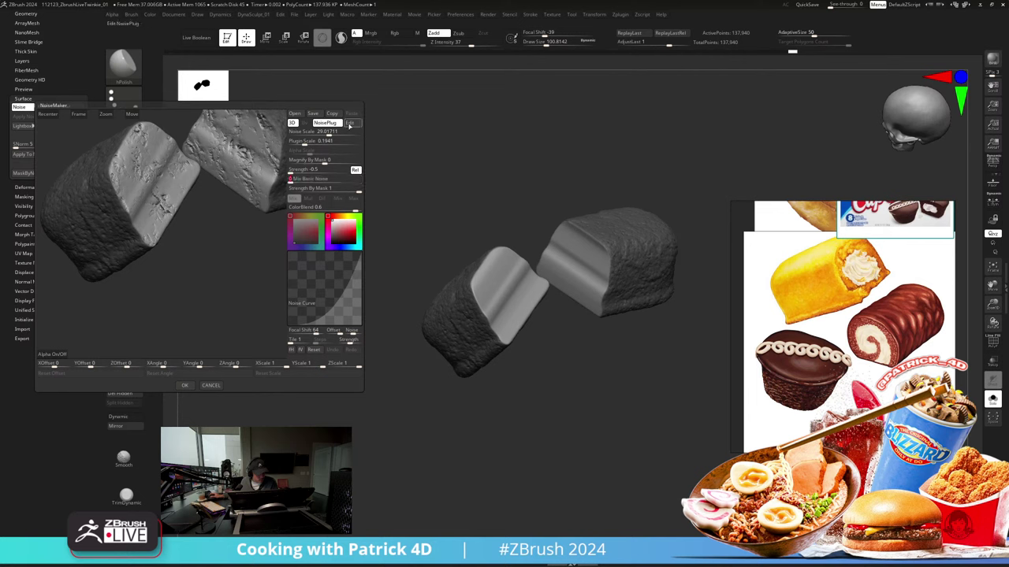
# Step: Compare the Maxon Noise types on the cut-face preview, accept Stupl, and set Plugin Scale to 0.0919
pyautogui.click(349, 123)
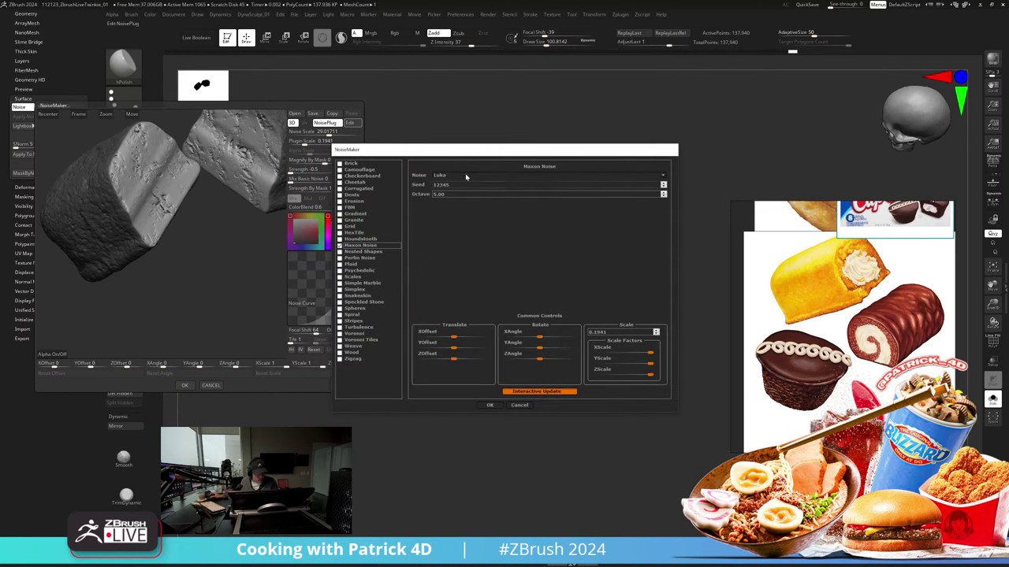
pyautogui.click(522, 177)
pyautogui.click(522, 183)
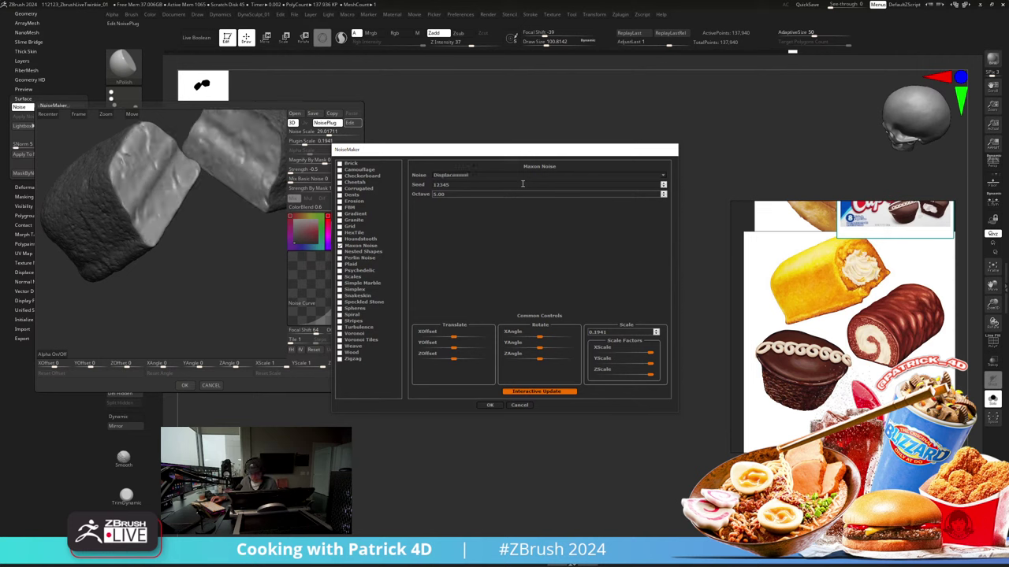
pyautogui.press('Down')
pyautogui.press('Down')
pyautogui.press('Down')
pyautogui.press('Down')
pyautogui.press('Down')
pyautogui.press('Down')
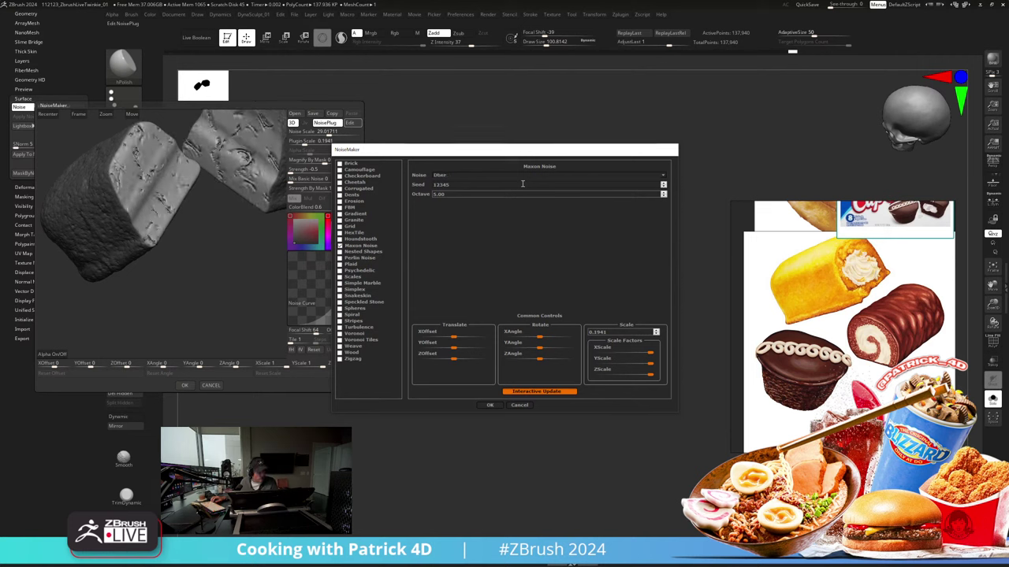
pyautogui.press('Down')
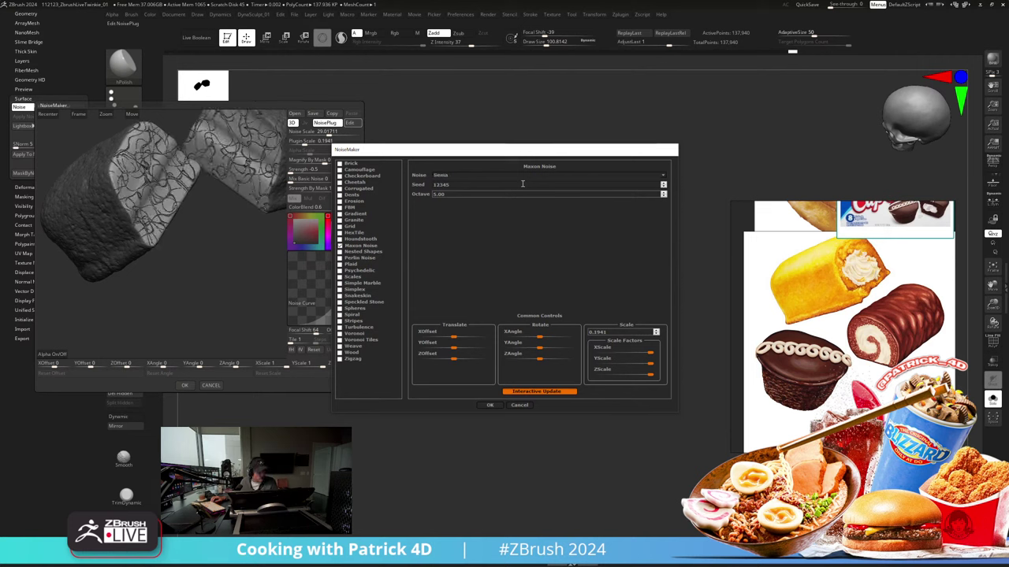
pyautogui.press('Down')
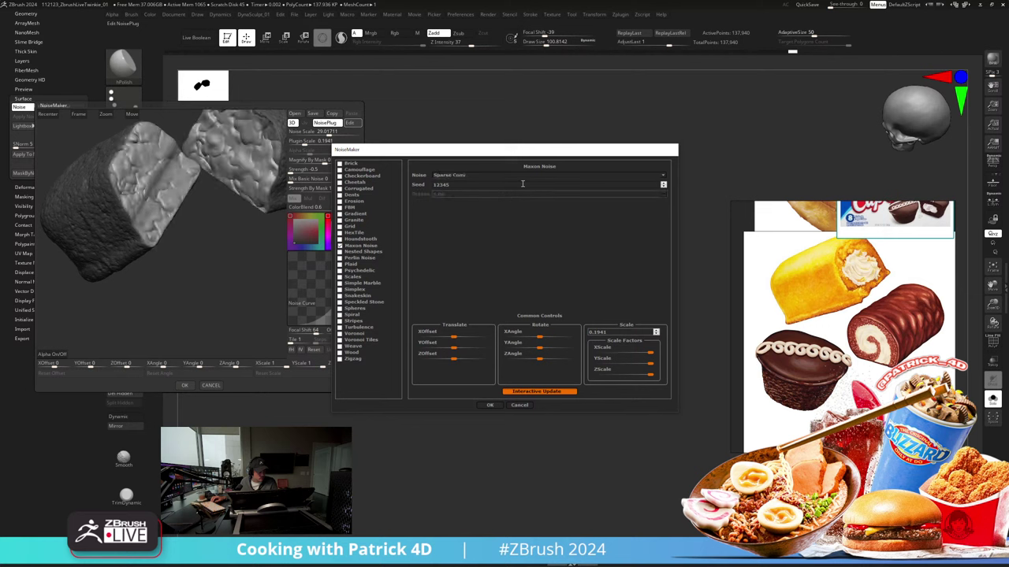
pyautogui.press('Down')
pyautogui.press('Down')
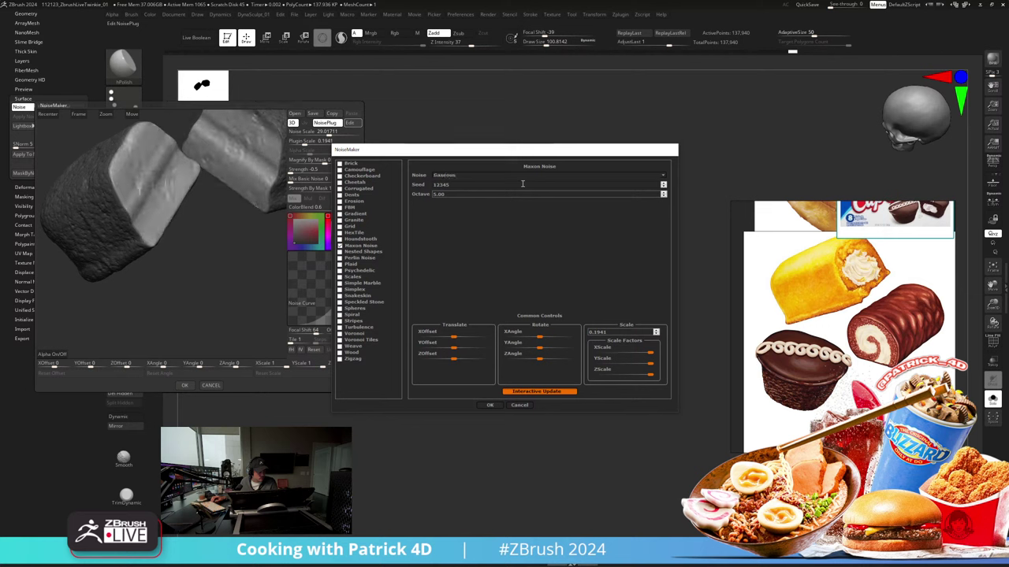
pyautogui.press('Up')
pyautogui.press('Up')
pyautogui.press('Up')
pyautogui.press('Up')
pyautogui.press('Up')
pyautogui.press('Up')
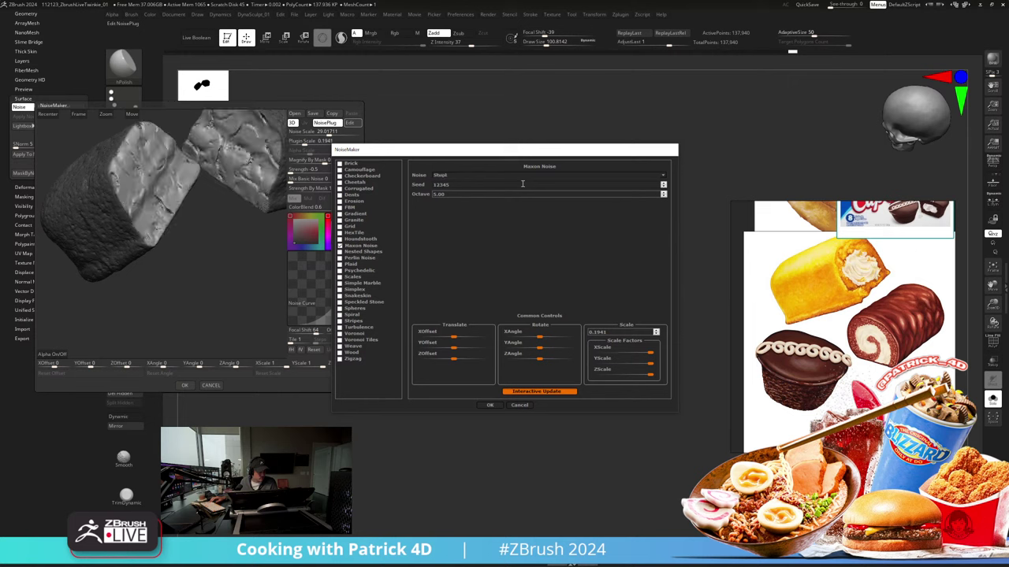
pyautogui.click(490, 405)
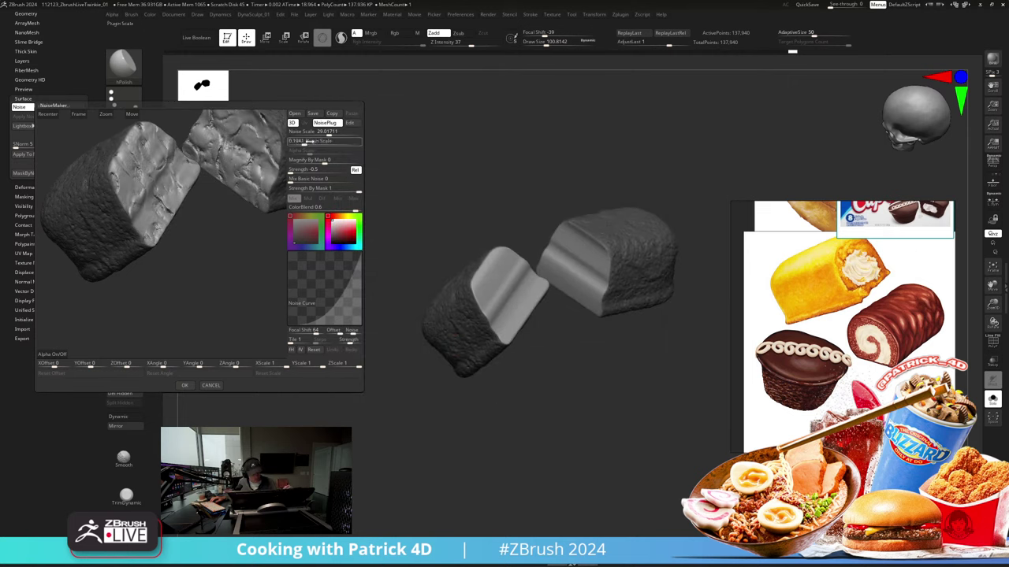
pyautogui.moveTo(302, 141); pyautogui.dragTo(302, 142)
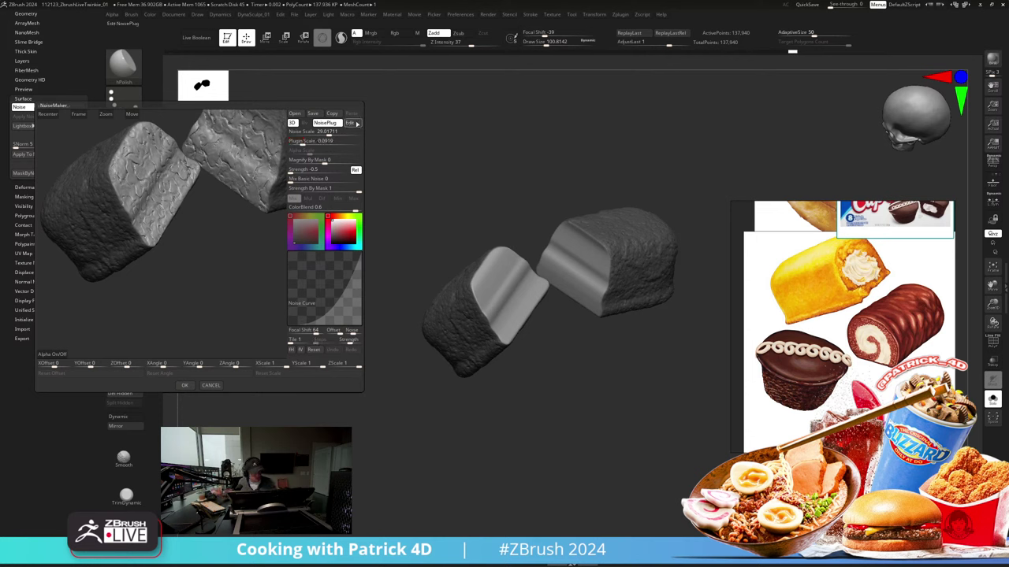
# Step: Switch the Maxon Noise type to Noise and set the noise curve's Focal Shift to 1
pyautogui.click(357, 124)
pyautogui.click(479, 177)
pyautogui.click(473, 182)
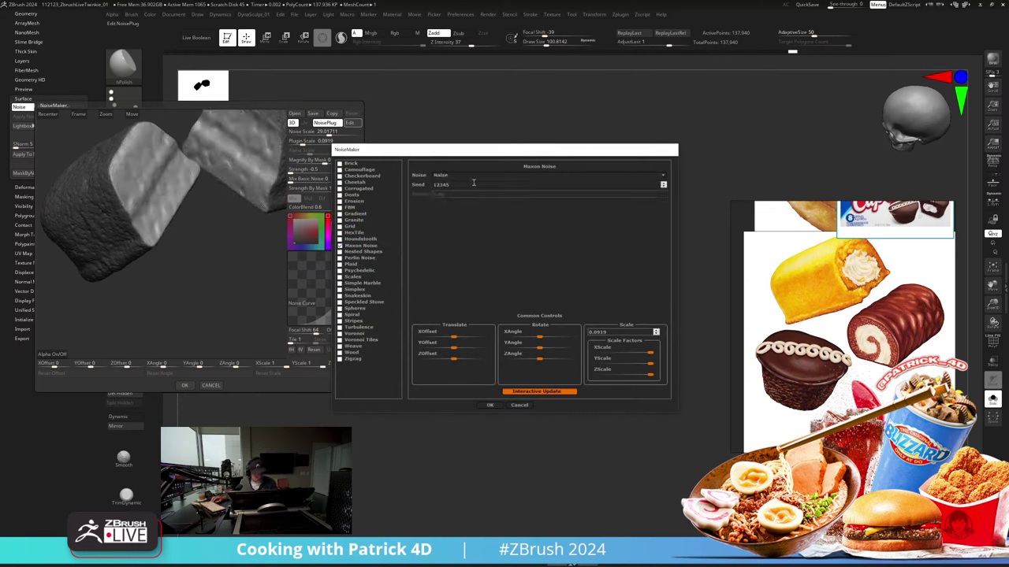
pyautogui.click(490, 404)
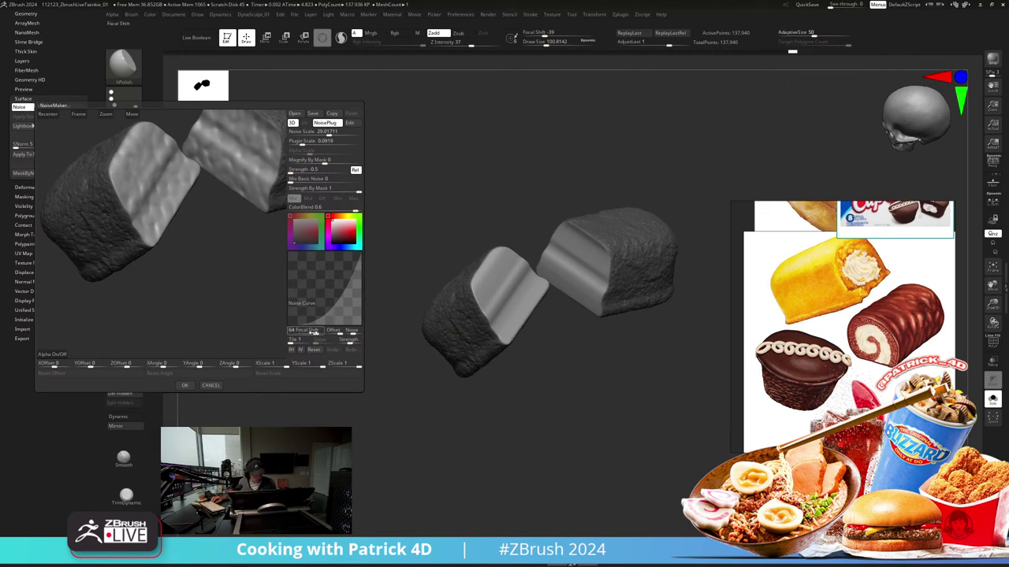
pyautogui.moveTo(316, 332); pyautogui.dragTo(306, 332)
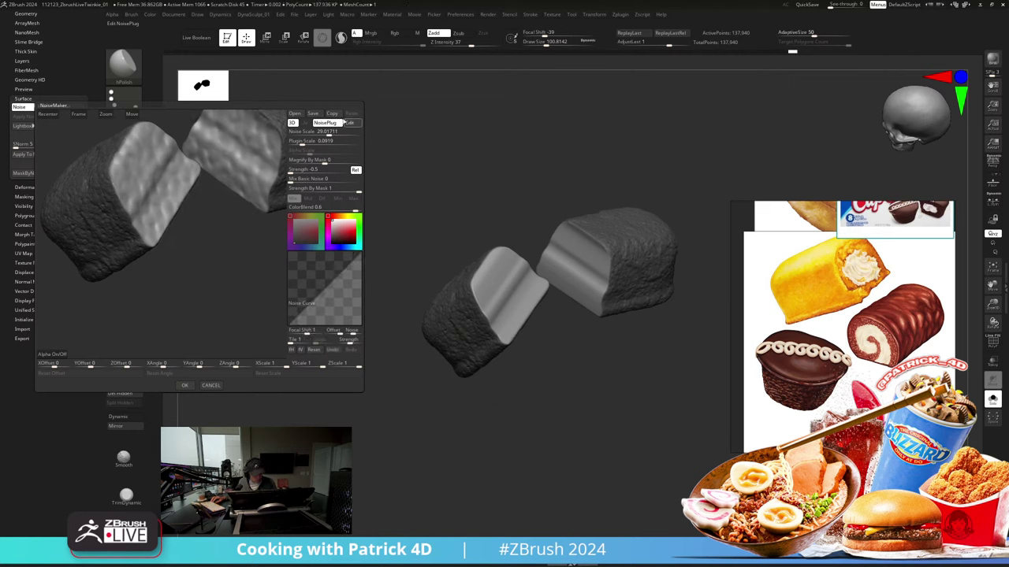
# Step: Change the Maxon Noise type to Nutous and accept the surface noise on the cut faces
pyautogui.click(349, 123)
pyautogui.click(454, 174)
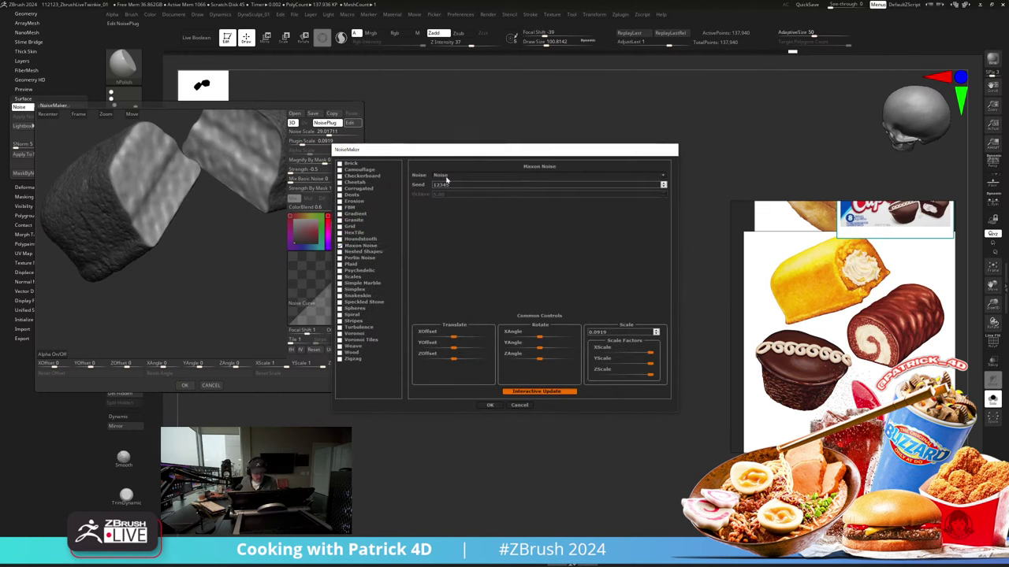
pyautogui.click(443, 182)
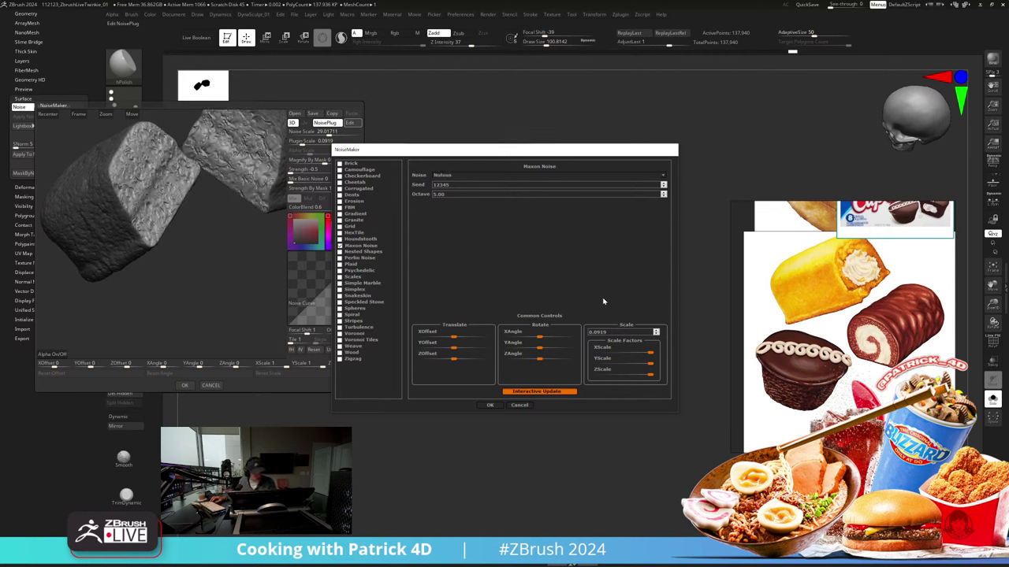
pyautogui.click(488, 406)
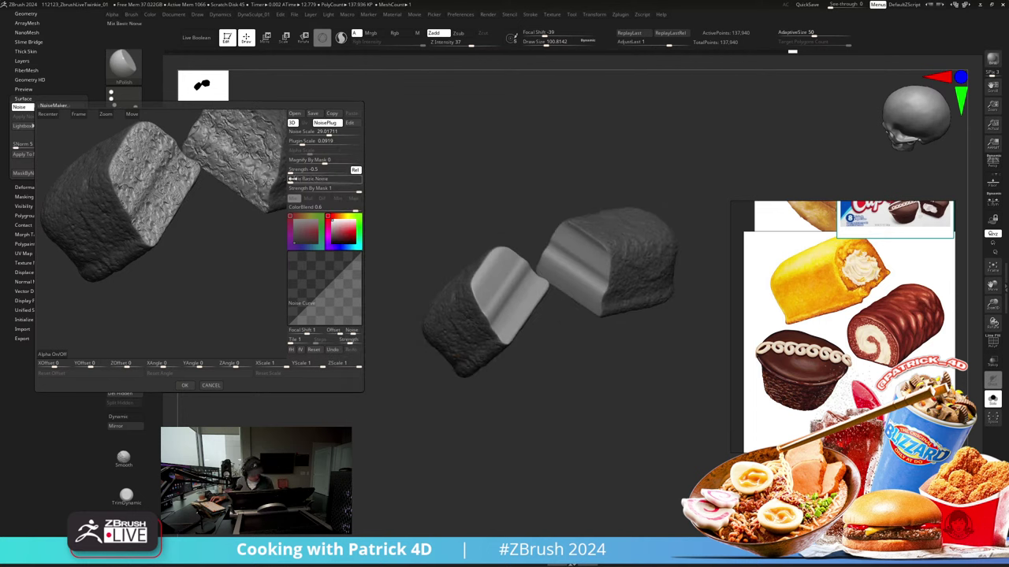
pyautogui.click(184, 385)
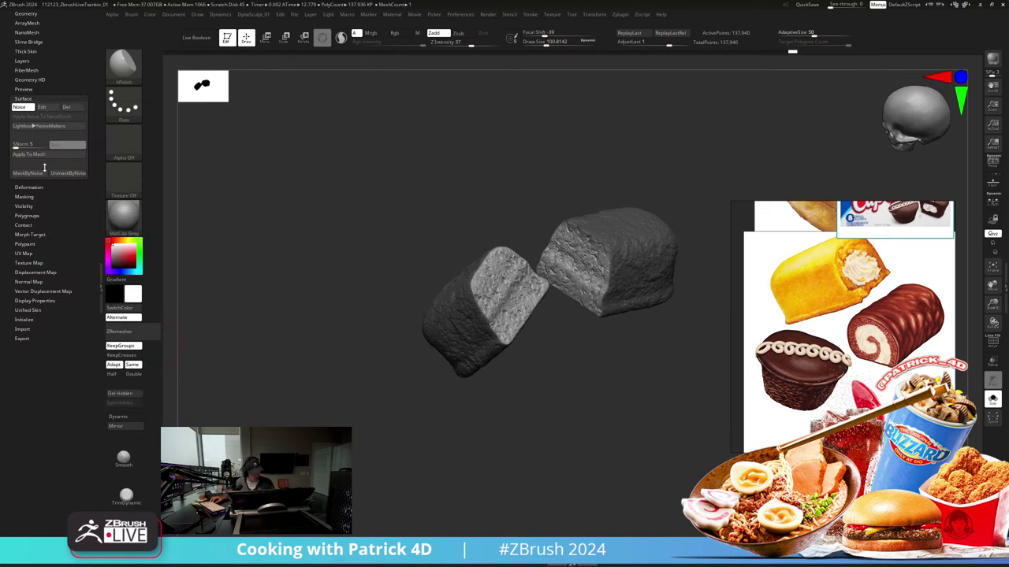
# Step: Puff up the noise-masked cut faces into a crumb texture with Inflate Balloon, and toggle the mask display to check them
pyautogui.press('d')
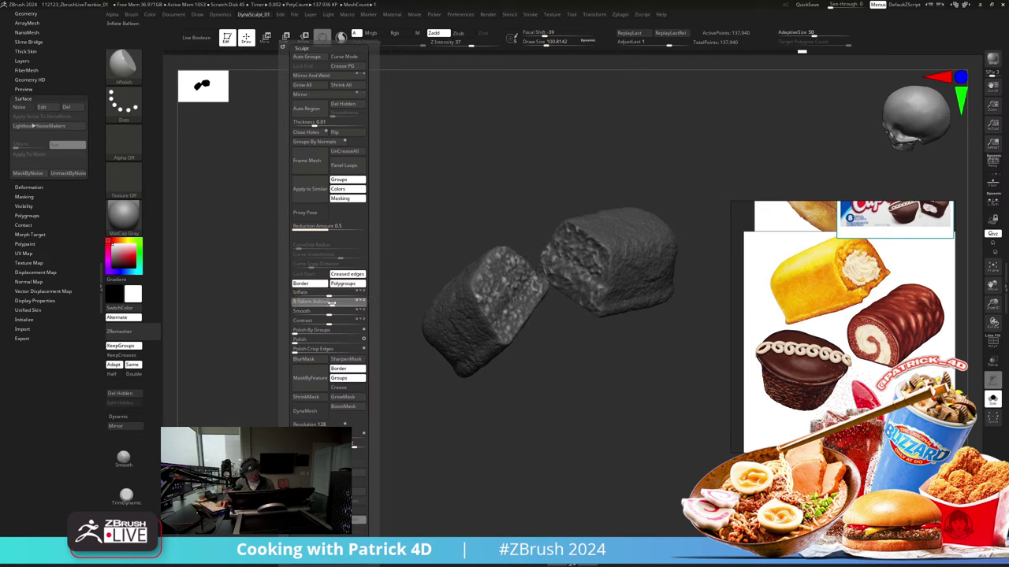
pyautogui.moveTo(331, 304); pyautogui.dragTo(331, 293)
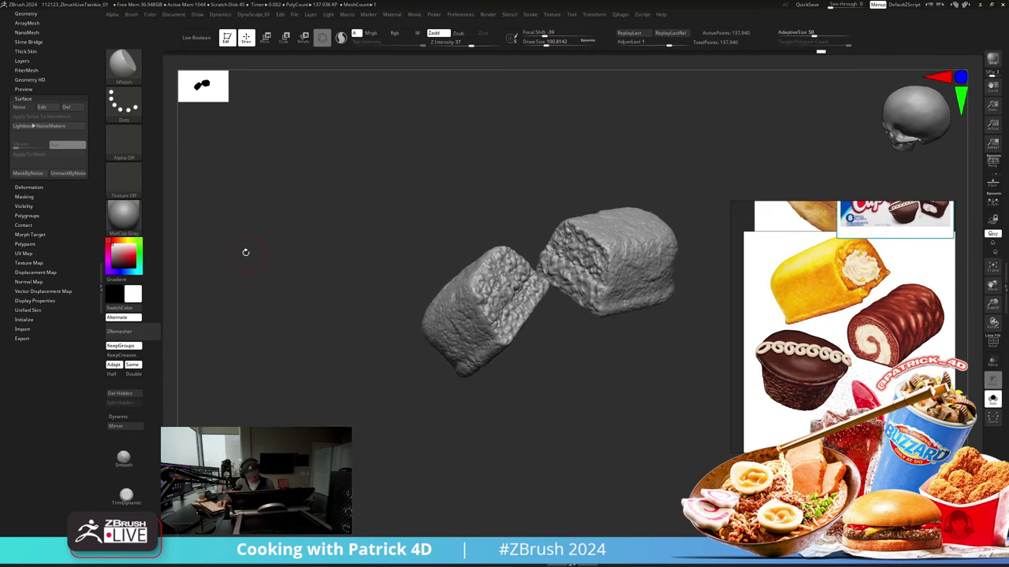
pyautogui.moveTo(246, 251); pyautogui.dragTo(276, 261)
pyautogui.hotkey('ctrl', 'h')
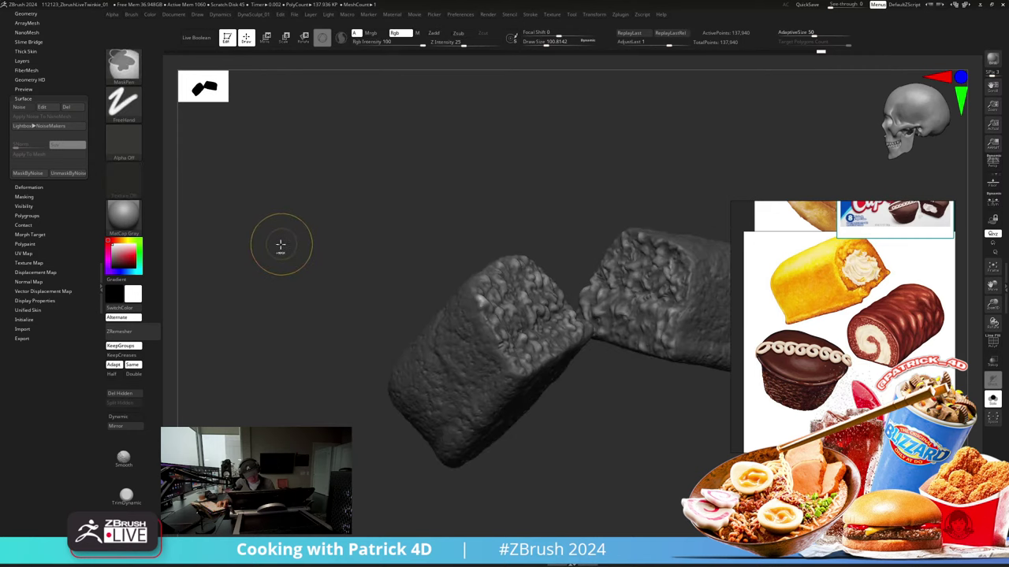
# Step: Undo the last Inflate Balloon and puff the noise-masked cut faces again with Inflate and Inflate Balloon
pyautogui.hotkey('ctrl', 'z')
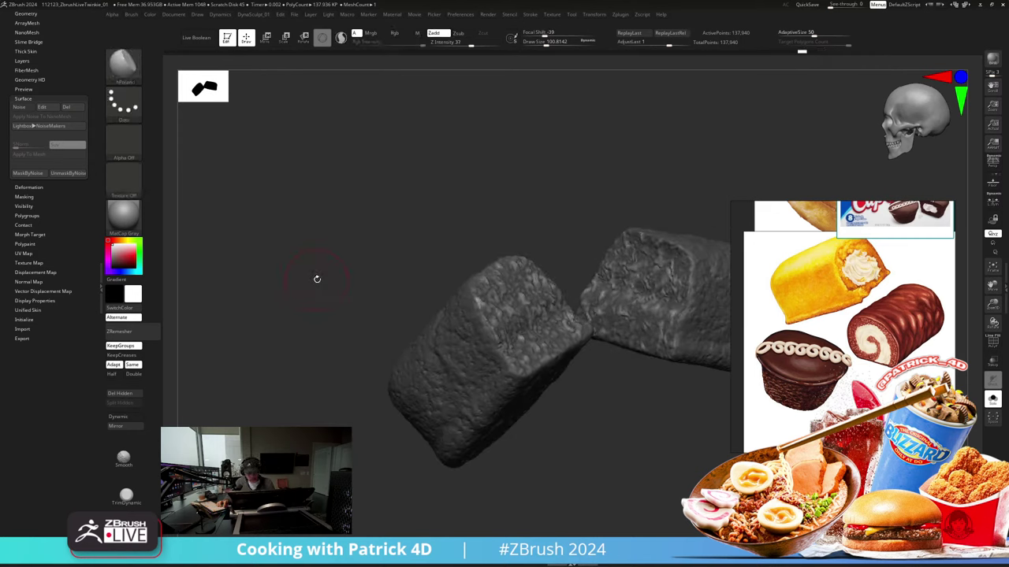
pyautogui.hotkey('ctrl', 'z')
pyautogui.hotkey('shift', 'f')
pyautogui.moveTo(316, 240)
pyautogui.mouseDown()
pyautogui.moveTo(316, 268)
pyautogui.moveTo(311, 233)
pyautogui.mouseUp()
pyautogui.hotkey('shift', 'f')
pyautogui.click(253, 14)
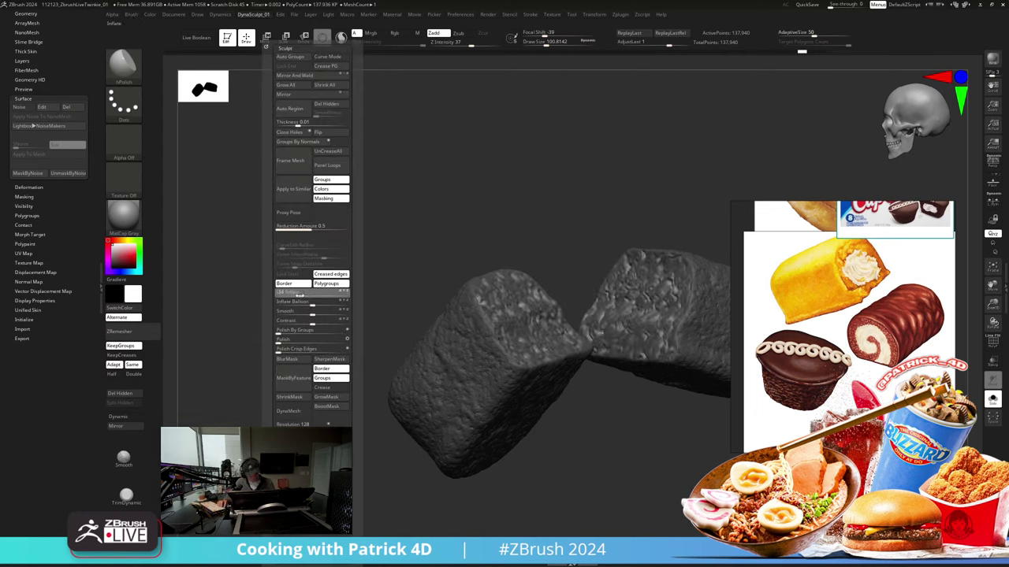
pyautogui.moveTo(301, 294)
pyautogui.mouseDown()
pyautogui.moveTo(305, 304)
pyautogui.moveTo(302, 296)
pyautogui.mouseUp()
pyautogui.moveTo(303, 301); pyautogui.dragTo(320, 303)
pyautogui.moveTo(234, 255)
pyautogui.mouseDown()
pyautogui.moveTo(248, 250)
pyautogui.moveTo(257, 283)
pyautogui.moveTo(294, 268)
pyautogui.moveTo(324, 293)
pyautogui.moveTo(320, 257)
pyautogui.moveTo(303, 249)
pyautogui.mouseUp()
pyautogui.hotkey('shift', 'f')
pyautogui.hotkey('shift', 'f')
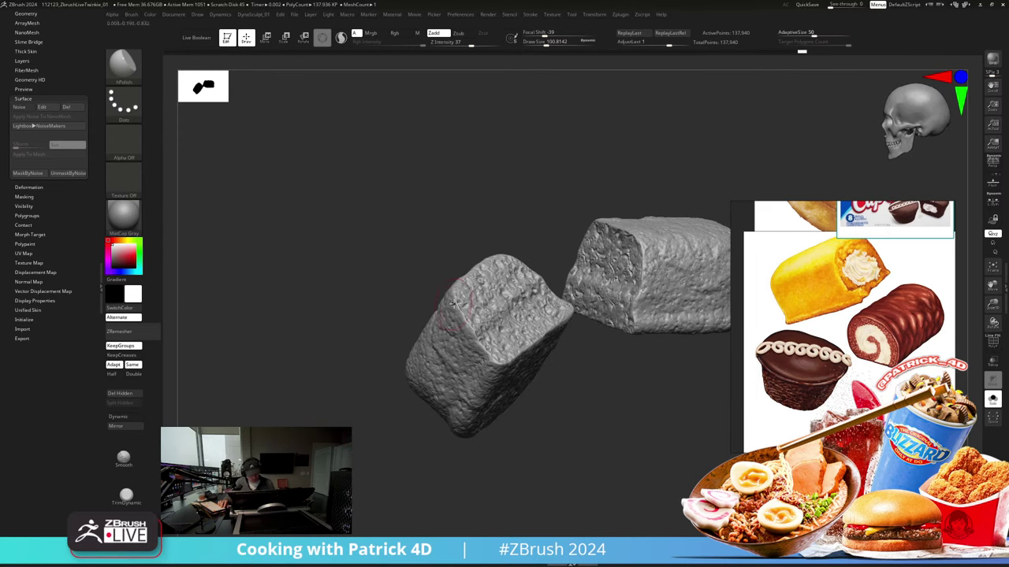
# Step: At the lowest subdivision level, mask everything except the two cut faces, using isolated polygroups
pyautogui.hotkey('shift', 'd')
pyautogui.hotkey('shift', 'd')
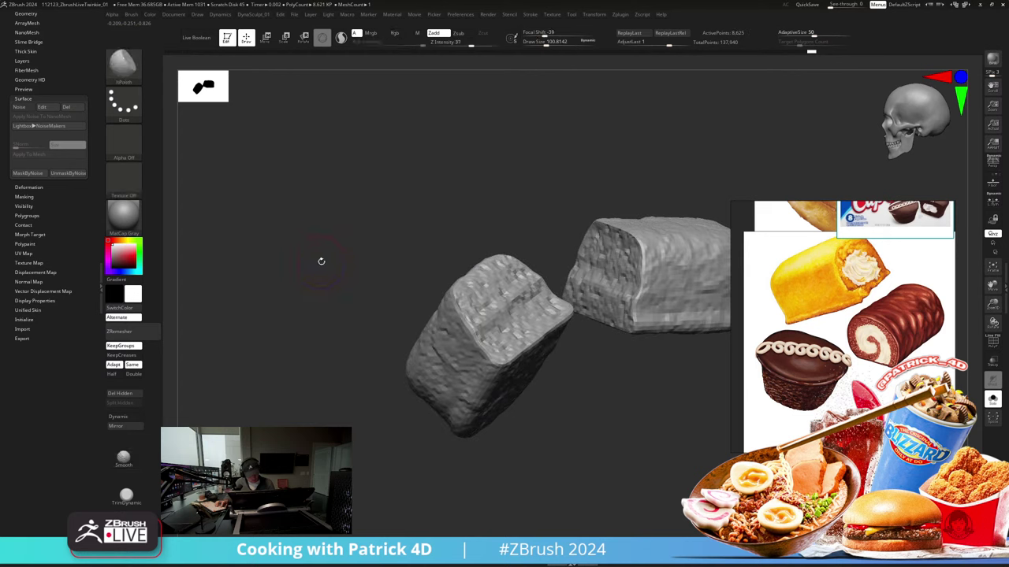
pyautogui.keyDown('ctrl'); pyautogui.keyDown('shift'); pyautogui.click(482, 306); pyautogui.keyUp('shift'); pyautogui.keyUp('ctrl')
pyautogui.keyDown('ctrl'); pyautogui.keyDown('shift'); pyautogui.moveTo(369, 273); pyautogui.dragTo(357, 265); pyautogui.keyUp('shift'); pyautogui.keyUp('ctrl')
pyautogui.keyDown('ctrl'); pyautogui.keyDown('shift'); pyautogui.click(579, 272); pyautogui.keyUp('shift'); pyautogui.keyUp('ctrl')
pyautogui.keyDown('ctrl'); pyautogui.keyDown('shift'); pyautogui.moveTo(387, 235); pyautogui.dragTo(372, 225); pyautogui.keyUp('shift'); pyautogui.keyUp('ctrl')
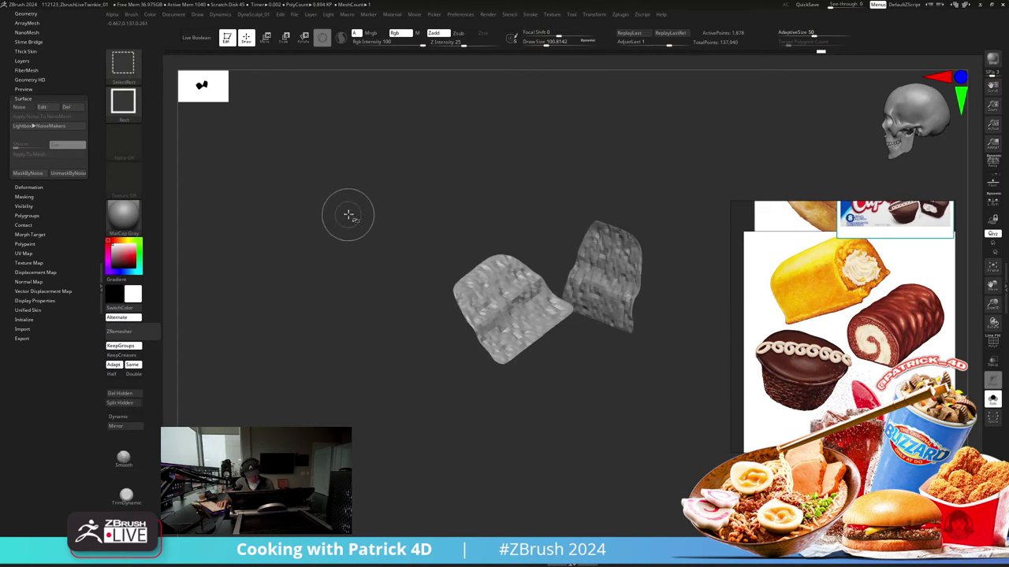
pyautogui.keyDown('ctrl'); pyautogui.click(342, 218); pyautogui.keyUp('ctrl')
pyautogui.keyDown('ctrl'); pyautogui.keyDown('shift'); pyautogui.click(326, 228); pyautogui.keyUp('shift'); pyautogui.keyUp('ctrl')
pyautogui.keyDown('ctrl'); pyautogui.click(424, 283); pyautogui.keyUp('ctrl')
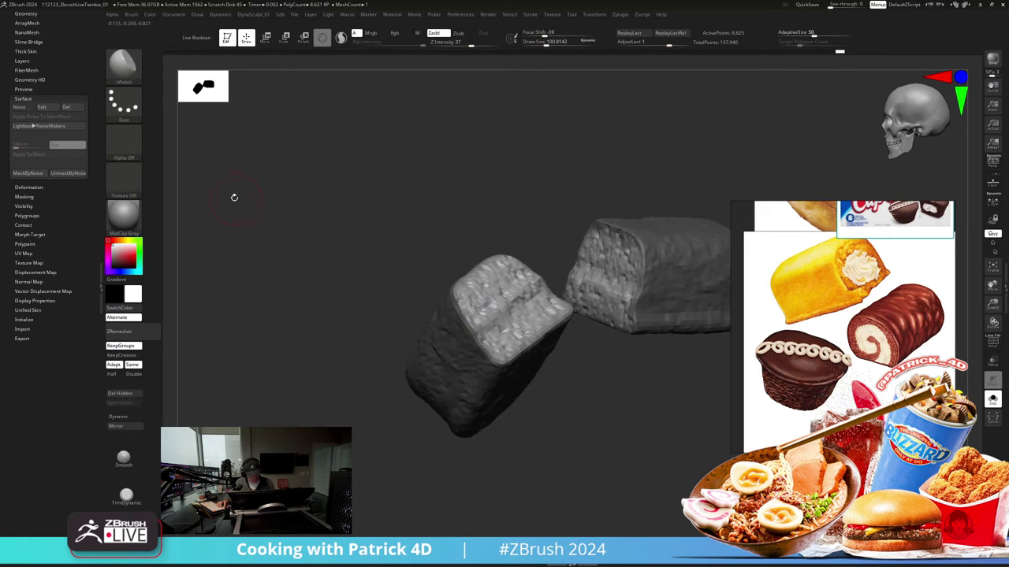
# Step: Replace the plugin noise on the cut faces with basic surface noise at Noise Scale 47.16745 and a stronger negative Strength
pyautogui.click(43, 107)
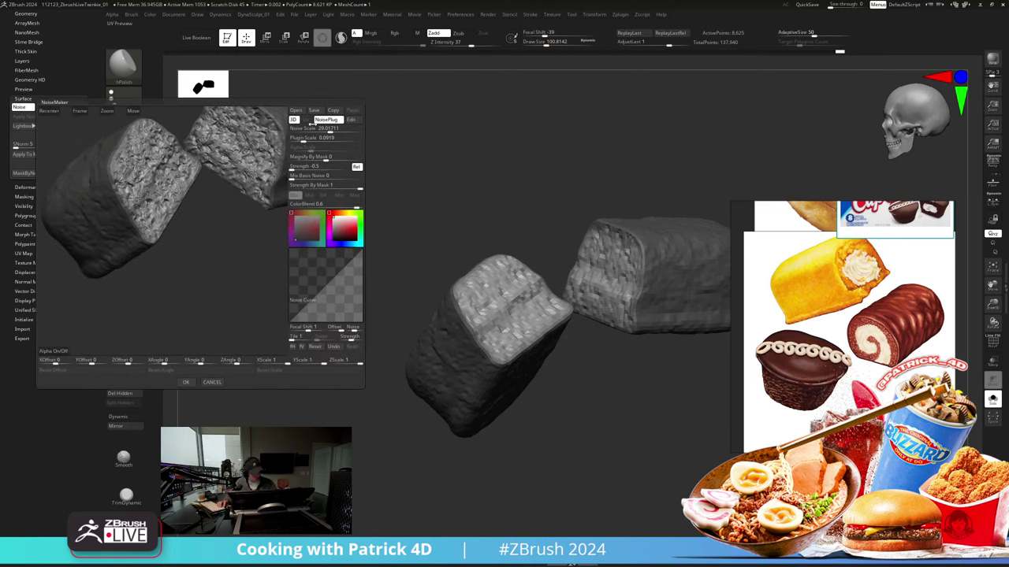
pyautogui.click(211, 383)
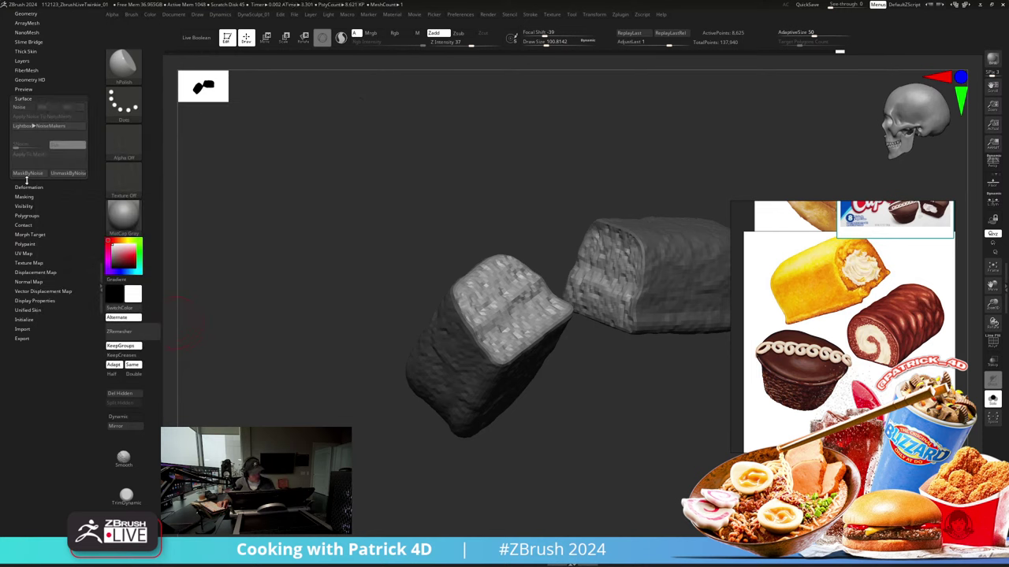
pyautogui.click(19, 107)
pyautogui.moveTo(206, 213)
pyautogui.mouseDown()
pyautogui.moveTo(195, 205)
pyautogui.moveTo(198, 217)
pyautogui.mouseUp()
pyautogui.moveTo(302, 130); pyautogui.dragTo(324, 128)
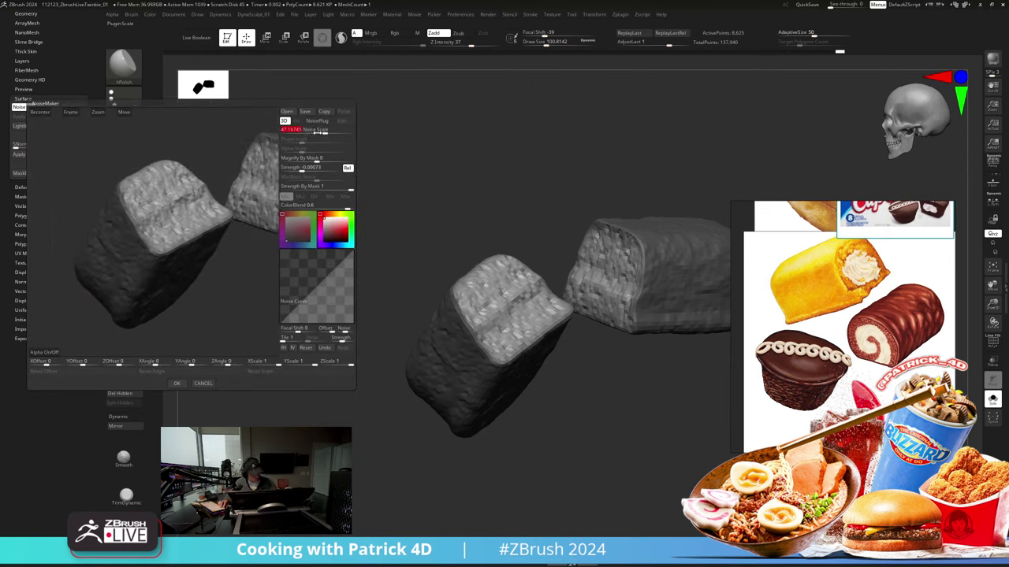
pyautogui.moveTo(302, 169); pyautogui.dragTo(297, 169)
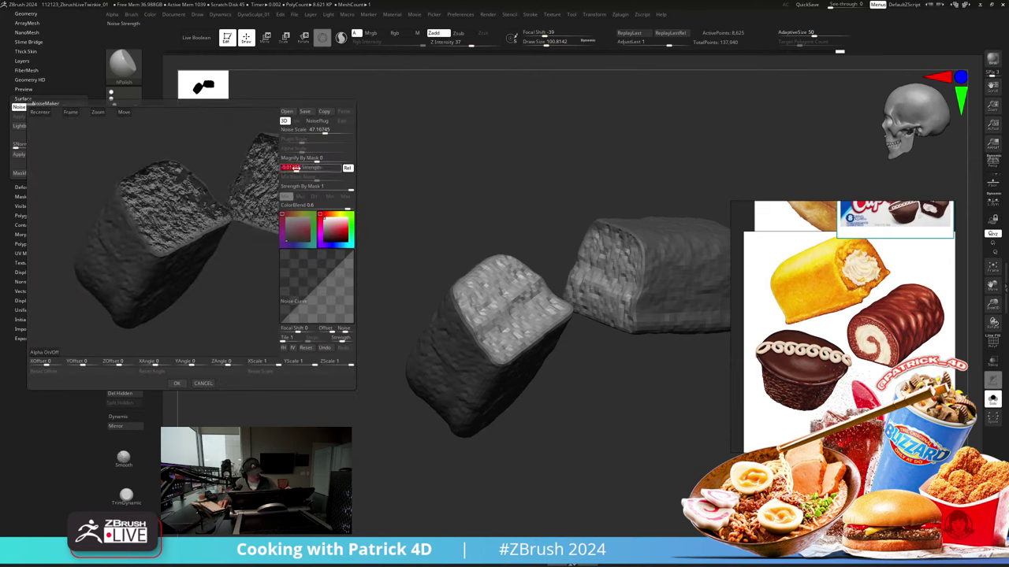
pyautogui.click(177, 385)
# Step: Mask the cut faces by the new noise, puff the crumbs with Inflate, and clear the mask
pyautogui.click(35, 174)
pyautogui.press('1')
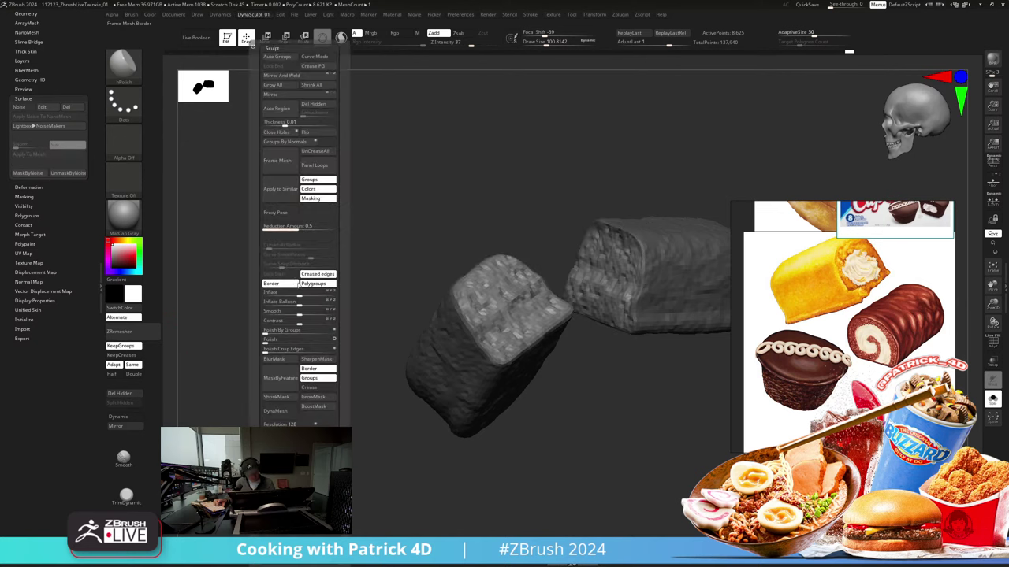
pyautogui.moveTo(306, 293); pyautogui.dragTo(304, 293)
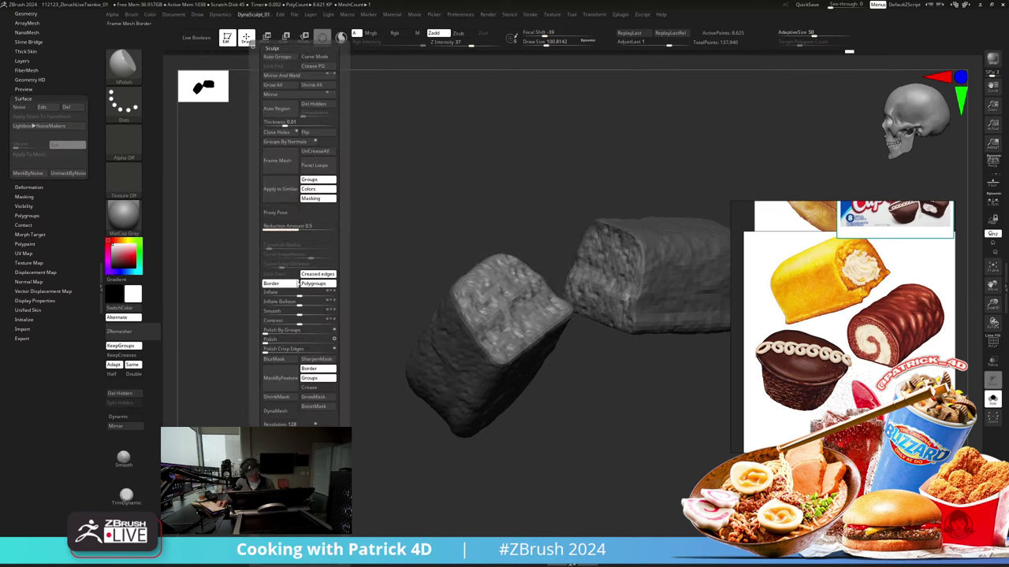
pyautogui.keyDown('ctrl'); pyautogui.moveTo(167, 218); pyautogui.dragTo(194, 231); pyautogui.keyUp('ctrl')
# Step: Limit editing to the two cut faces at the second subdivision level and puff them through the noise mask with Inflate
pyautogui.keyDown('ctrl'); pyautogui.keyDown('shift'); pyautogui.click(482, 298); pyautogui.keyUp('shift'); pyautogui.keyUp('ctrl')
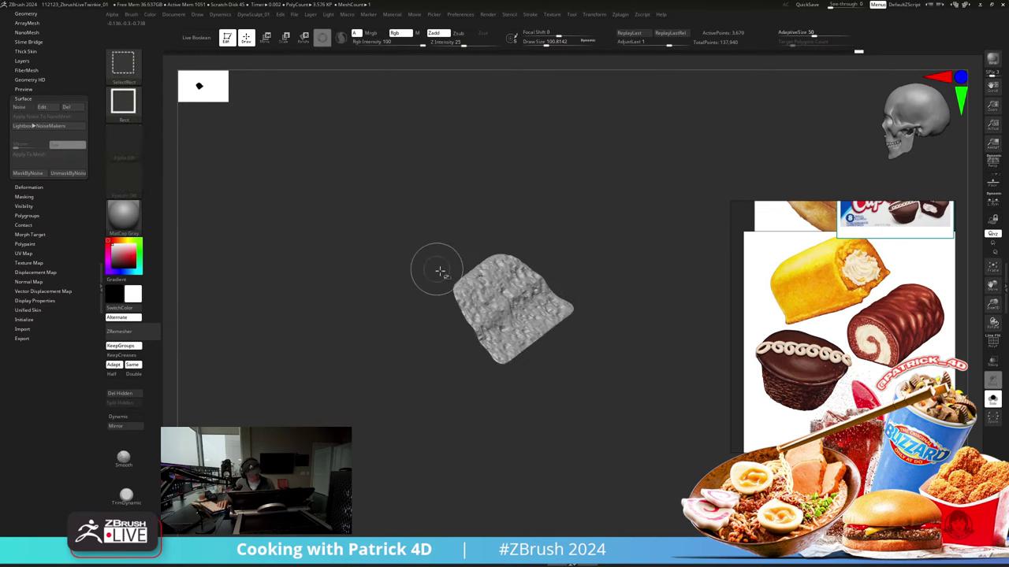
pyautogui.keyDown('ctrl'); pyautogui.keyDown('shift'); pyautogui.moveTo(325, 210); pyautogui.dragTo(357, 249); pyautogui.keyUp('shift'); pyautogui.keyUp('ctrl')
pyautogui.keyDown('ctrl'); pyautogui.keyDown('shift'); pyautogui.click(593, 273); pyautogui.keyUp('shift'); pyautogui.keyUp('ctrl')
pyautogui.keyDown('ctrl'); pyautogui.keyDown('shift'); pyautogui.click(426, 189); pyautogui.keyUp('shift'); pyautogui.keyUp('ctrl')
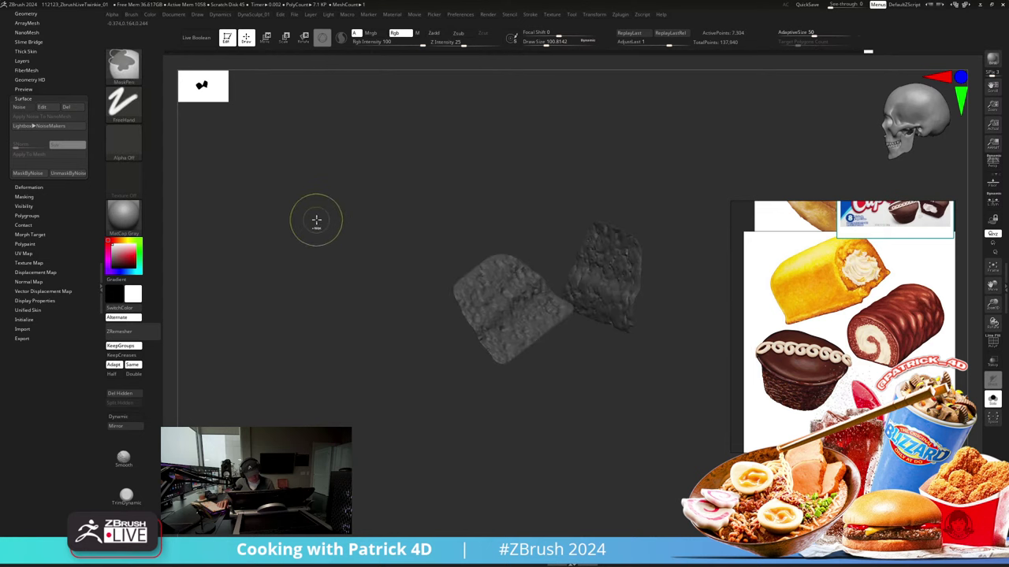
pyautogui.click(25, 173)
pyautogui.press('d')
pyautogui.moveTo(314, 292); pyautogui.dragTo(321, 292)
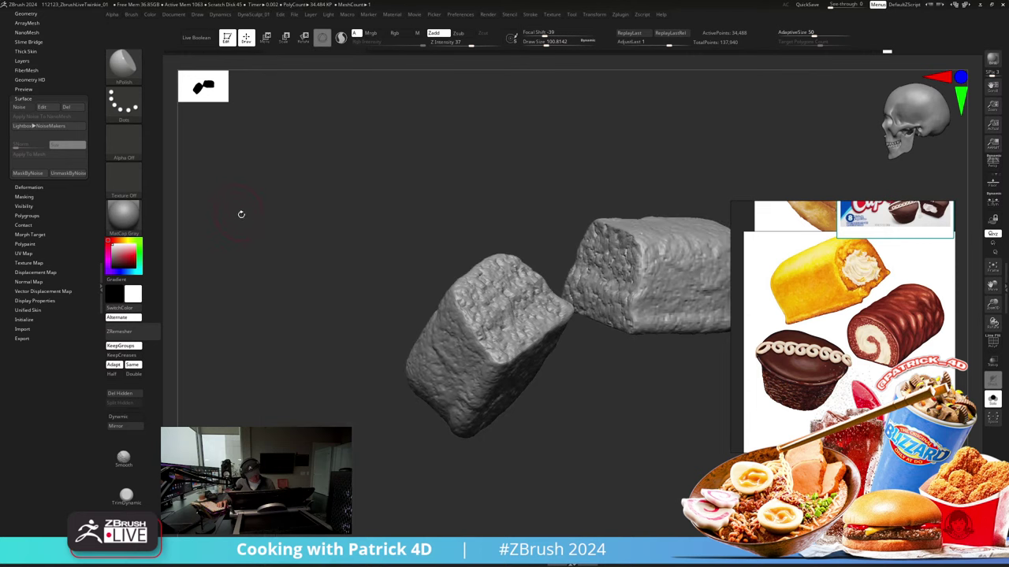
# Step: Mask everything except the two cut faces at the third subdivision level, adjusting the mask edge
pyautogui.keyDown('ctrl'); pyautogui.keyDown('shift'); pyautogui.click(512, 286); pyautogui.keyUp('shift'); pyautogui.keyUp('ctrl')
pyautogui.keyDown('ctrl'); pyautogui.keyDown('shift'); pyautogui.click(535, 278); pyautogui.keyUp('shift'); pyautogui.keyUp('ctrl')
pyautogui.keyDown('ctrl'); pyautogui.keyDown('shift'); pyautogui.click(603, 276); pyautogui.keyUp('shift'); pyautogui.keyUp('ctrl')
pyautogui.keyDown('ctrl'); pyautogui.keyDown('shift'); pyautogui.moveTo(342, 236); pyautogui.dragTo(349, 241); pyautogui.keyUp('shift'); pyautogui.keyUp('ctrl')
pyautogui.keyDown('ctrl'); pyautogui.click(339, 242); pyautogui.keyUp('ctrl')
pyautogui.keyDown('ctrl'); pyautogui.keyDown('shift'); pyautogui.click(327, 243); pyautogui.keyUp('shift'); pyautogui.keyUp('ctrl')
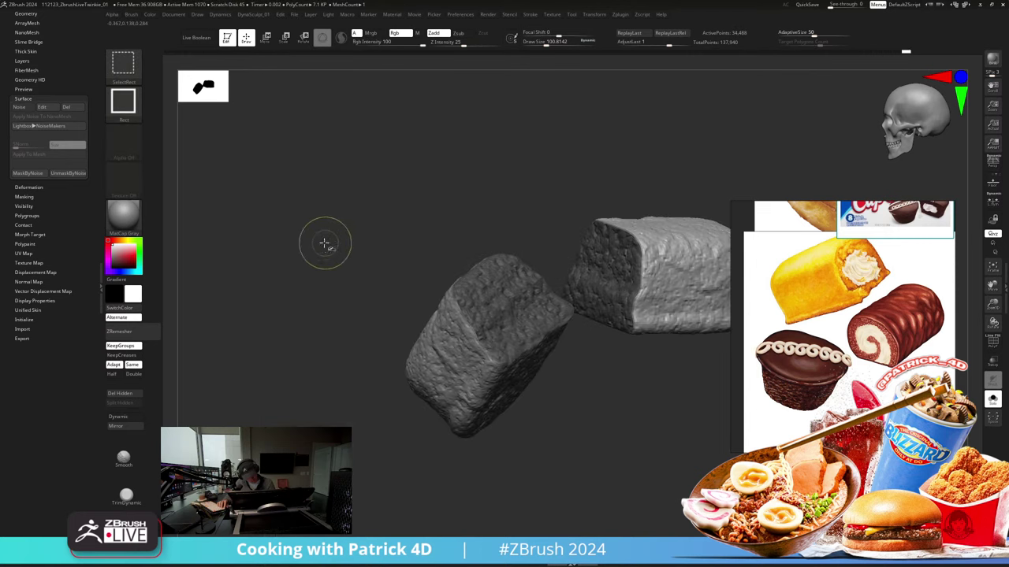
pyautogui.press('d')
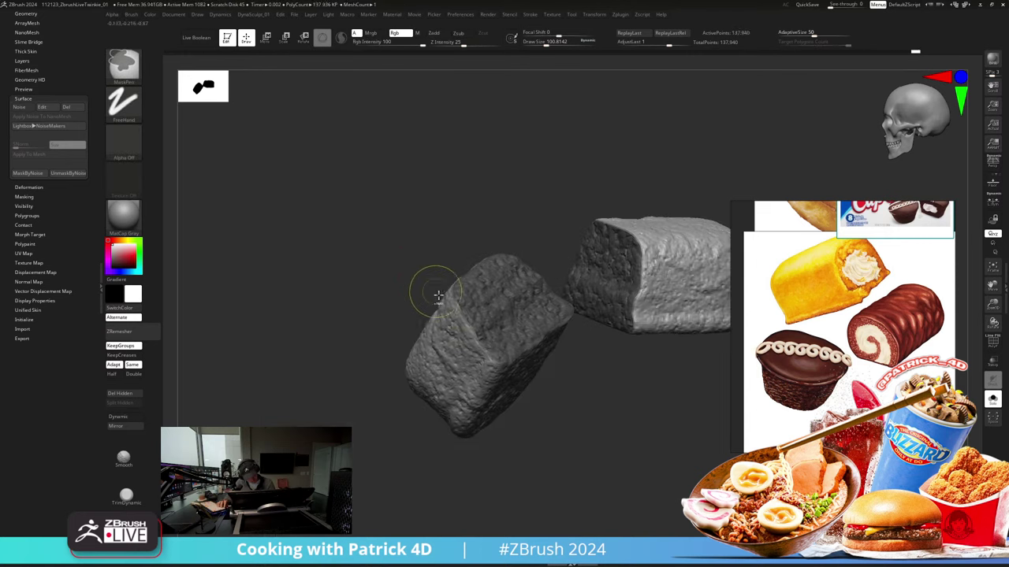
pyautogui.keyDown('ctrl'); pyautogui.click(454, 308); pyautogui.keyUp('ctrl')
pyautogui.keyDown('ctrl'); pyautogui.click(453, 310); pyautogui.keyUp('ctrl')
pyautogui.keyDown('ctrl'); pyautogui.click(341, 242); pyautogui.keyUp('ctrl')
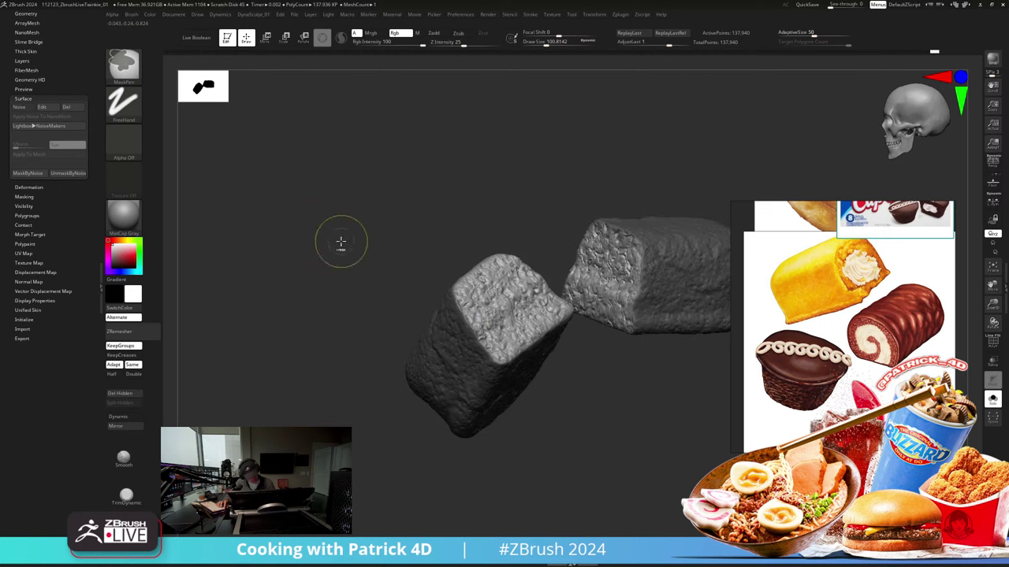
# Step: Add finer crumbs to the cut faces with Mask By Noise and Inflate at the highest subdivision level, then clear the mask
pyautogui.click(42, 174)
pyautogui.press('1')
pyautogui.moveTo(334, 294); pyautogui.dragTo(331, 296)
pyautogui.press('f')
pyautogui.keyDown('ctrl'); pyautogui.moveTo(232, 214); pyautogui.dragTo(256, 218); pyautogui.keyUp('ctrl')
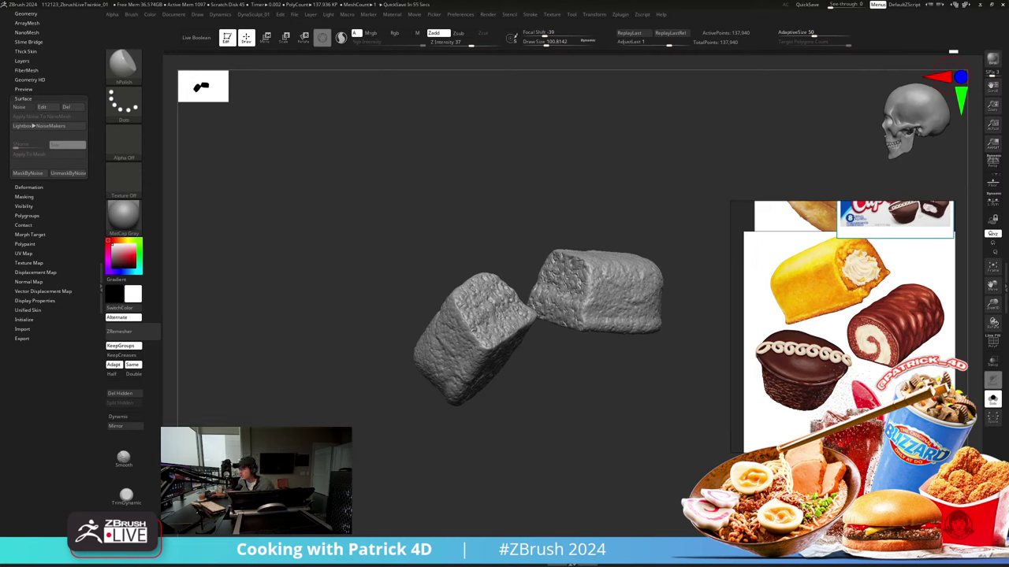
# Step: Return to the lowest subdivision level and protect the crust with a blurred mask, leaving both cut faces free for sculpting
pyautogui.moveTo(328, 250); pyautogui.dragTo(350, 246)
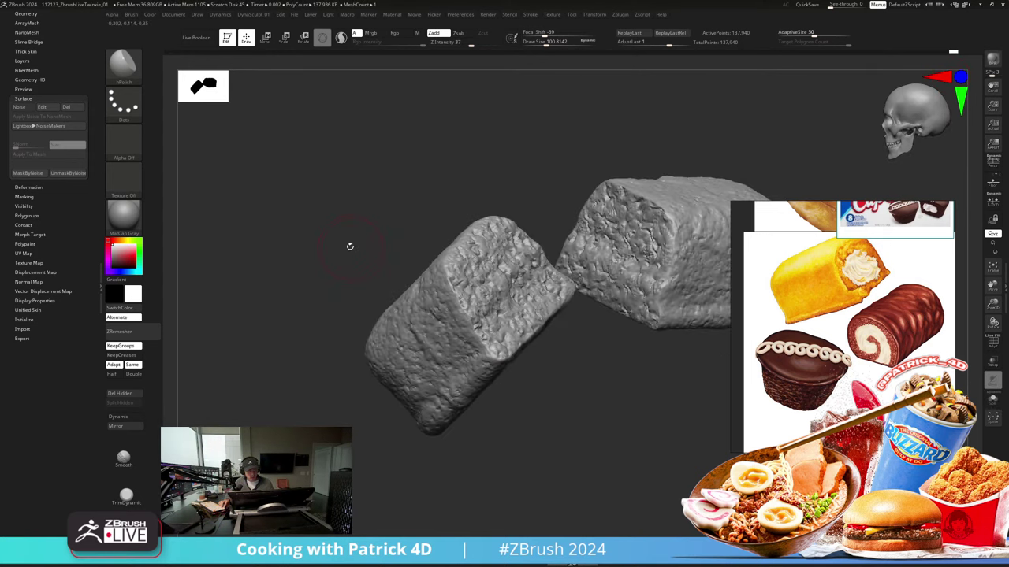
pyautogui.keyDown('ctrl'); pyautogui.keyDown('shift'); pyautogui.click(503, 274); pyautogui.keyUp('shift'); pyautogui.keyUp('ctrl')
pyautogui.hotkey('shift', 'd')
pyautogui.hotkey('shift', 'd')
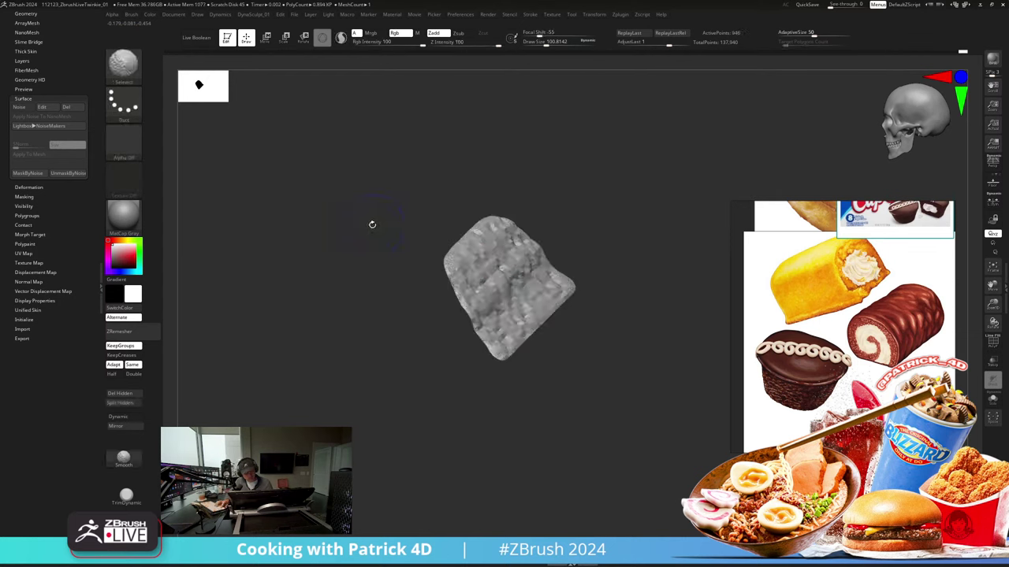
pyautogui.keyDown('ctrl'); pyautogui.keyDown('shift'); pyautogui.click(374, 228); pyautogui.keyUp('shift'); pyautogui.keyUp('ctrl')
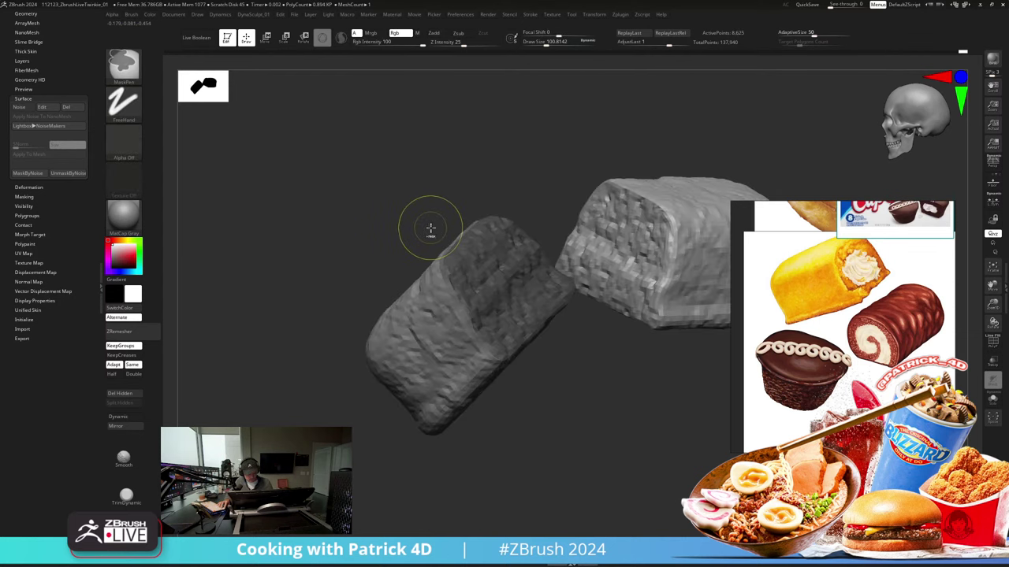
pyautogui.keyDown('ctrl'); pyautogui.keyDown('shift'); pyautogui.click(587, 244); pyautogui.keyUp('shift'); pyautogui.keyUp('ctrl')
pyautogui.keyDown('ctrl'); pyautogui.keyDown('shift'); pyautogui.click(412, 162); pyautogui.keyUp('shift'); pyautogui.keyUp('ctrl')
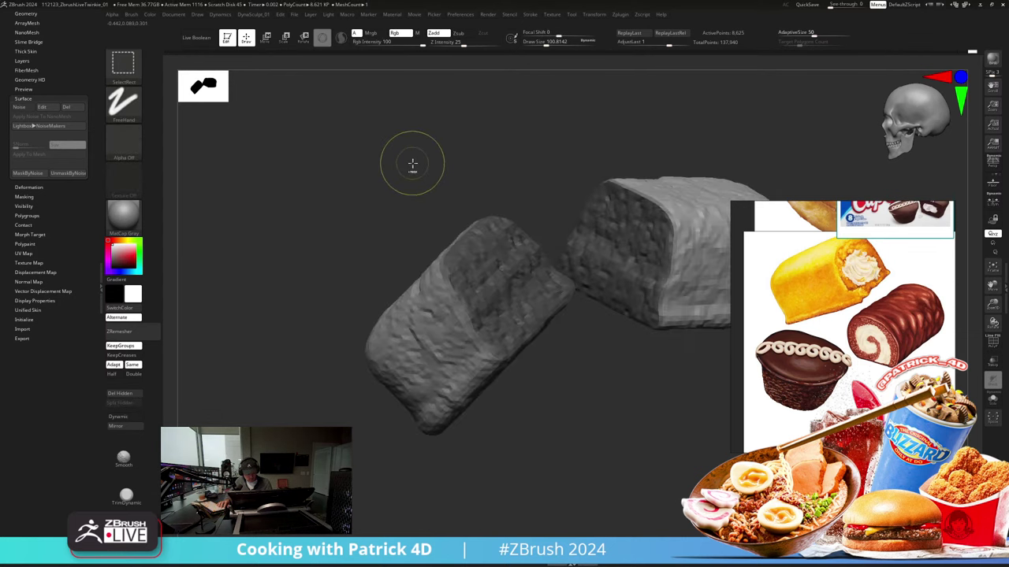
pyautogui.keyDown('ctrl'); pyautogui.click(375, 176); pyautogui.keyUp('ctrl')
pyautogui.keyDown('ctrl'); pyautogui.click(433, 224); pyautogui.keyUp('ctrl')
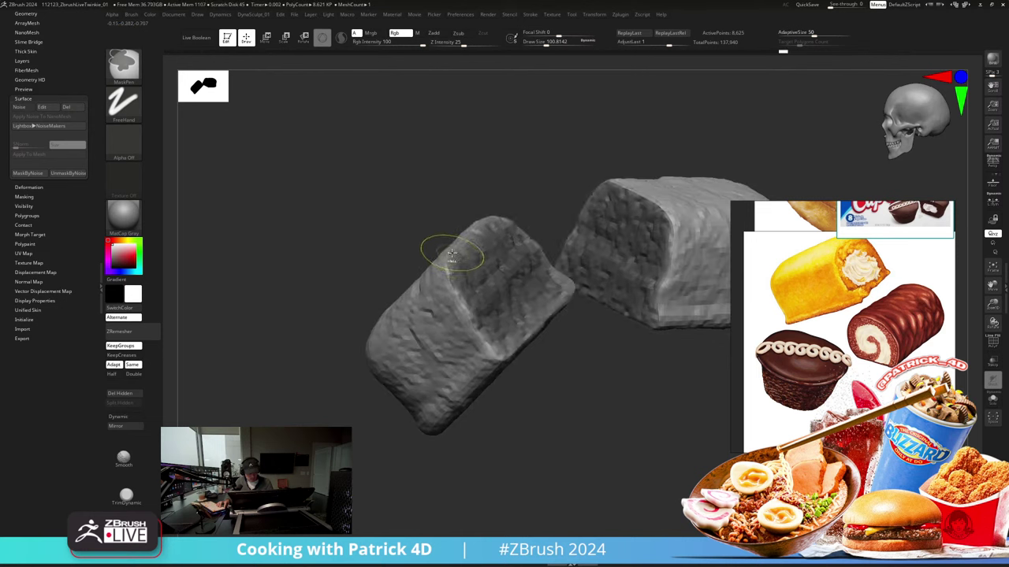
pyautogui.press('ctrl')
pyautogui.keyDown('ctrl'); pyautogui.click(342, 169); pyautogui.keyUp('ctrl')
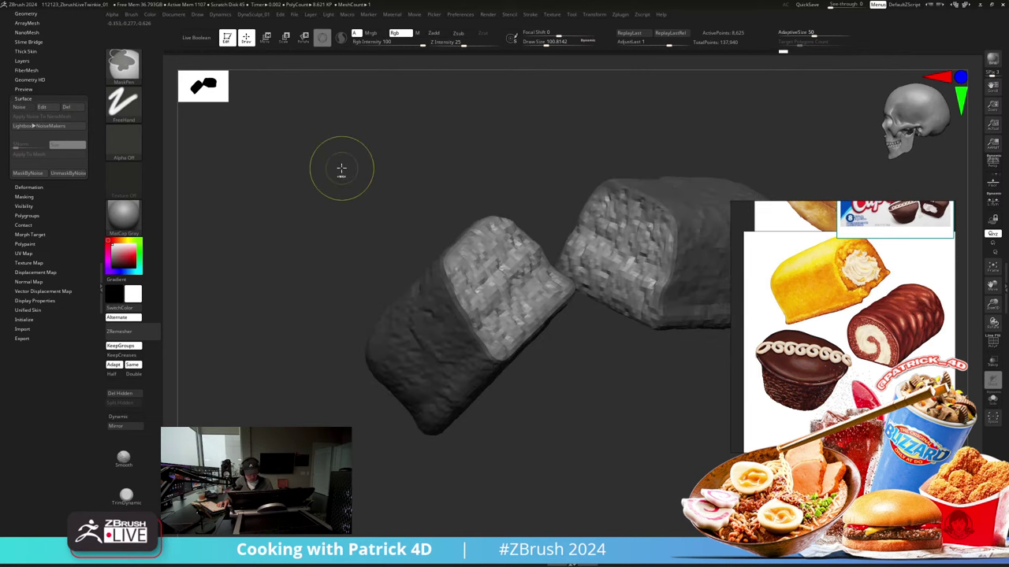
# Step: Smooth away the crumb texture in the centre of both cut faces, where the cream goes
pyautogui.moveTo(345, 173); pyautogui.dragTo(340, 187)
pyautogui.moveTo(520, 272)
pyautogui.keyDown('shift'); pyautogui.mouseDown()
pyautogui.moveTo(527, 266)
pyautogui.moveTo(514, 277)
pyautogui.mouseUp(); pyautogui.keyUp('shift')
pyautogui.moveTo(375, 183); pyautogui.dragTo(428, 189)
pyautogui.keyDown('shift'); pyautogui.moveTo(612, 247); pyautogui.dragTo(617, 241); pyautogui.keyUp('shift')
pyautogui.moveTo(398, 177); pyautogui.dragTo(382, 168)
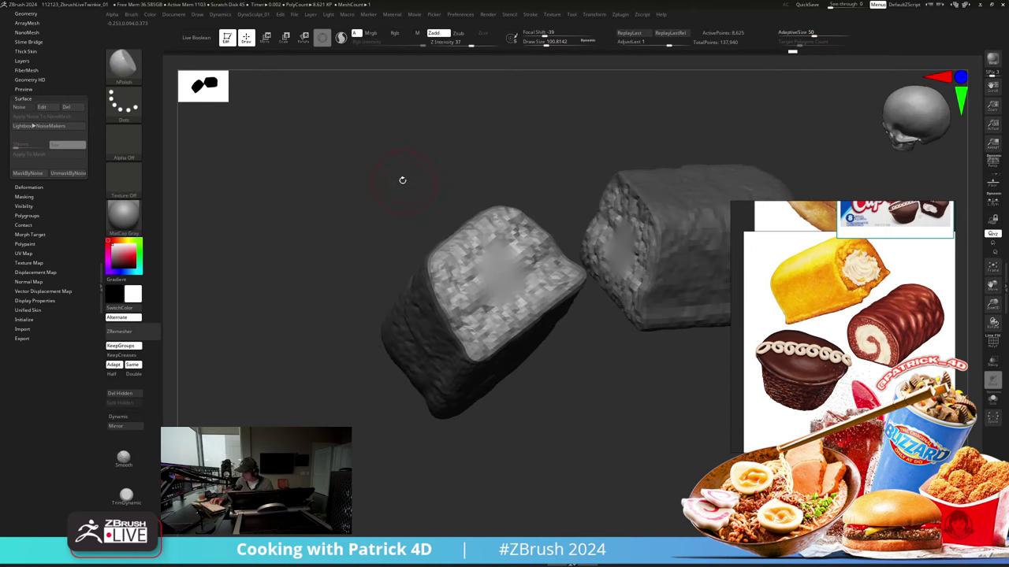
# Step: Sink a round hollow into the left half's cut face using the Inflat brush at Draw Size about 140
pyautogui.press('b')
pyautogui.press('i')
pyautogui.press('n')
pyautogui.press(']')
pyautogui.moveTo(504, 273)
pyautogui.mouseDown()
pyautogui.moveTo(512, 267)
pyautogui.moveTo(504, 272)
pyautogui.mouseUp()
pyautogui.moveTo(402, 197); pyautogui.dragTo(368, 201)
pyautogui.moveTo(470, 282)
pyautogui.mouseDown()
pyautogui.moveTo(481, 275)
pyautogui.moveTo(496, 303)
pyautogui.mouseUp()
pyautogui.moveTo(344, 197); pyautogui.dragTo(337, 224)
pyautogui.moveTo(467, 298); pyautogui.dragTo(484, 293)
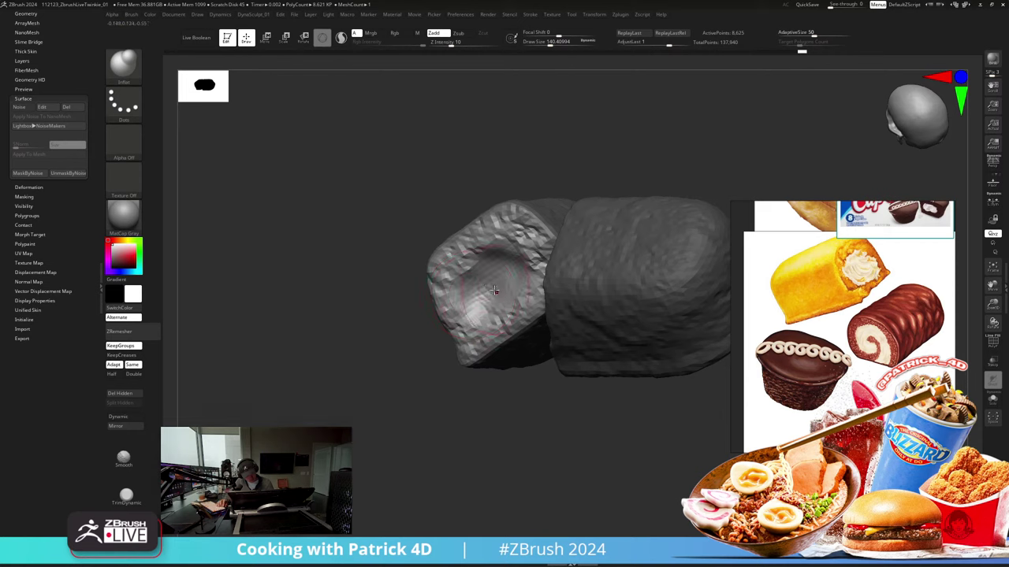
# Step: Sink a matching hollow into the right half's cut face, and inspect both halves unmasked at the highest subdivision level
pyautogui.moveTo(361, 211); pyautogui.dragTo(437, 223)
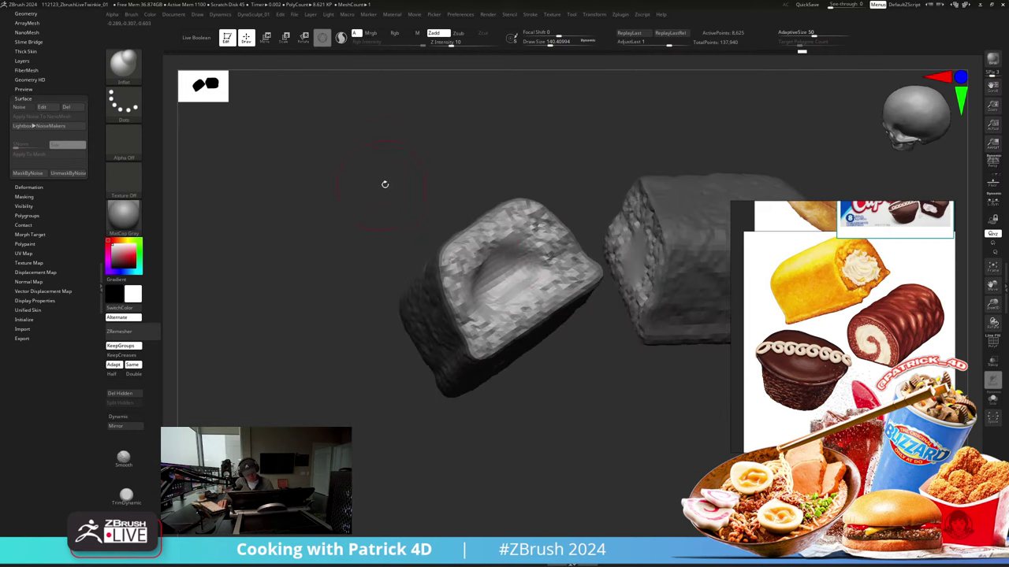
pyautogui.moveTo(385, 185); pyautogui.dragTo(620, 262)
pyautogui.moveTo(570, 185); pyautogui.dragTo(521, 179)
pyautogui.moveTo(581, 229)
pyautogui.keyDown('alt'); pyautogui.mouseDown()
pyautogui.moveTo(574, 216)
pyautogui.moveTo(585, 234)
pyautogui.moveTo(595, 227)
pyautogui.moveTo(569, 215)
pyautogui.moveTo(579, 215)
pyautogui.mouseUp(); pyautogui.keyUp('alt')
pyautogui.moveTo(623, 347); pyautogui.dragTo(548, 346)
pyautogui.moveTo(583, 234); pyautogui.dragTo(573, 237)
pyautogui.moveTo(351, 170)
pyautogui.mouseDown()
pyautogui.moveTo(294, 198)
pyautogui.moveTo(279, 189)
pyautogui.moveTo(286, 203)
pyautogui.moveTo(276, 194)
pyautogui.moveTo(333, 198)
pyautogui.moveTo(291, 194)
pyautogui.moveTo(297, 225)
pyautogui.moveTo(290, 217)
pyautogui.mouseUp()
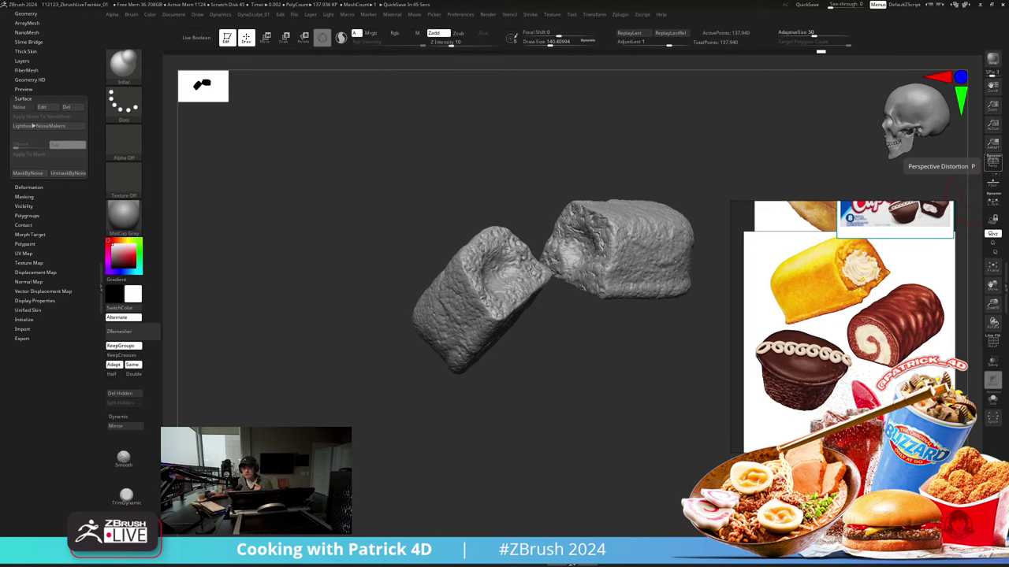
pyautogui.moveTo(347, 198)
pyautogui.mouseDown()
pyautogui.moveTo(333, 220)
pyautogui.moveTo(295, 198)
pyautogui.moveTo(304, 205)
pyautogui.moveTo(313, 210)
pyautogui.moveTo(295, 198)
pyautogui.moveTo(306, 191)
pyautogui.moveTo(286, 158)
pyautogui.moveTo(301, 183)
pyautogui.moveTo(301, 226)
pyautogui.mouseUp()
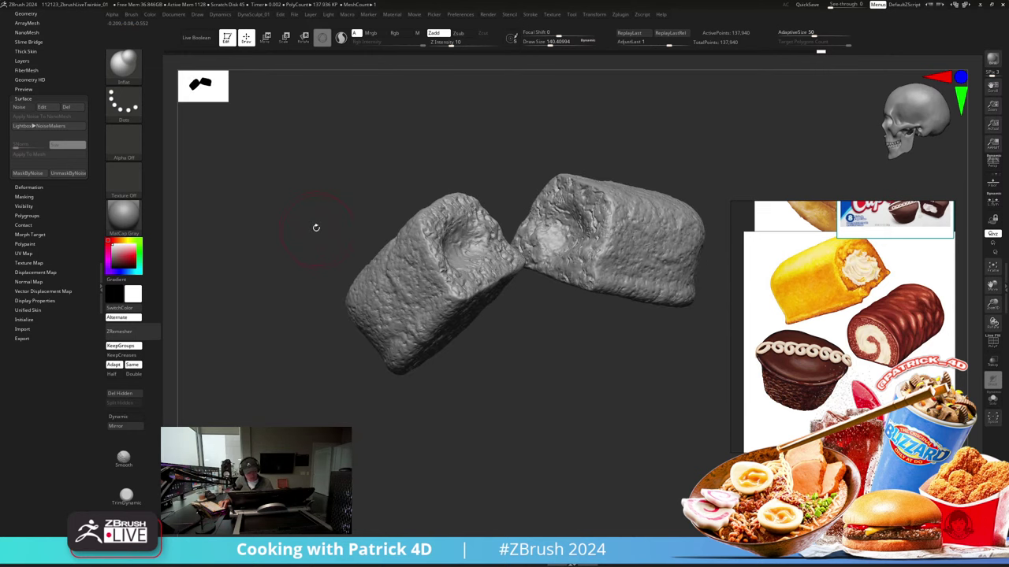
# Step: Mask the floor of the hollow in both cake halves and extract it as a new subtool with Thick 0.02
pyautogui.click(25, 16)
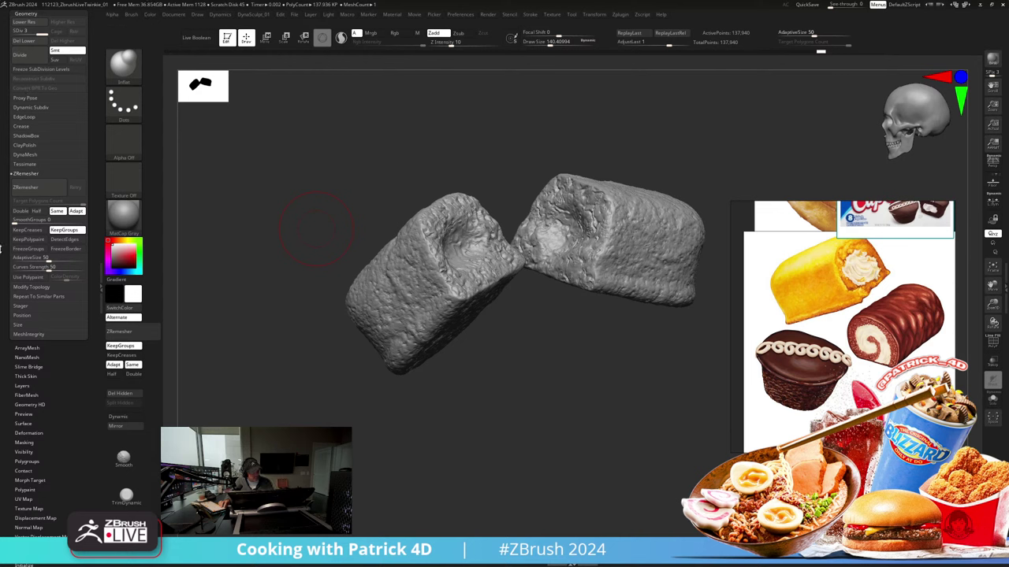
pyautogui.click(25, 15)
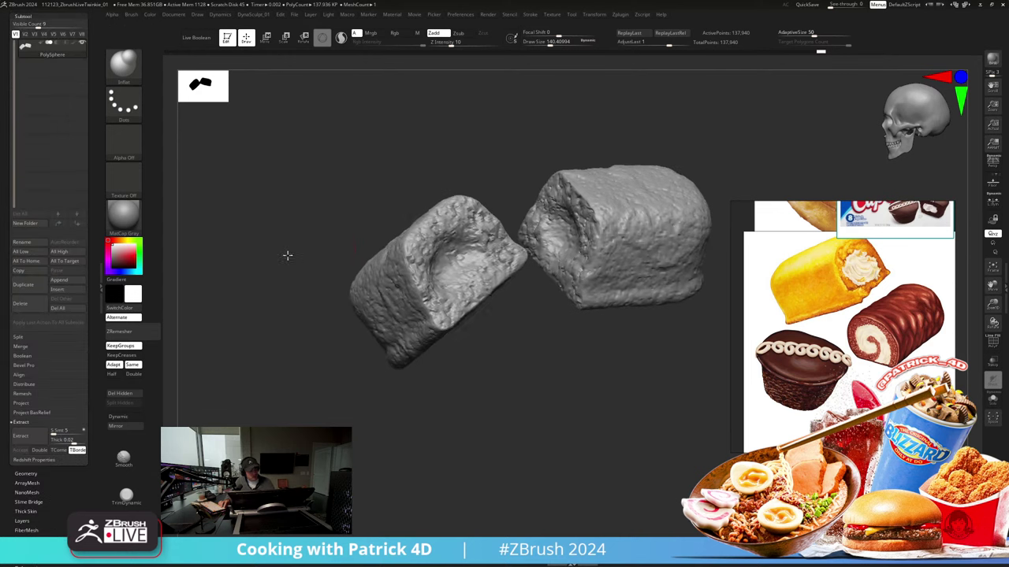
pyautogui.keyDown('ctrl'); pyautogui.moveTo(456, 264); pyautogui.dragTo(457, 265); pyautogui.keyUp('ctrl')
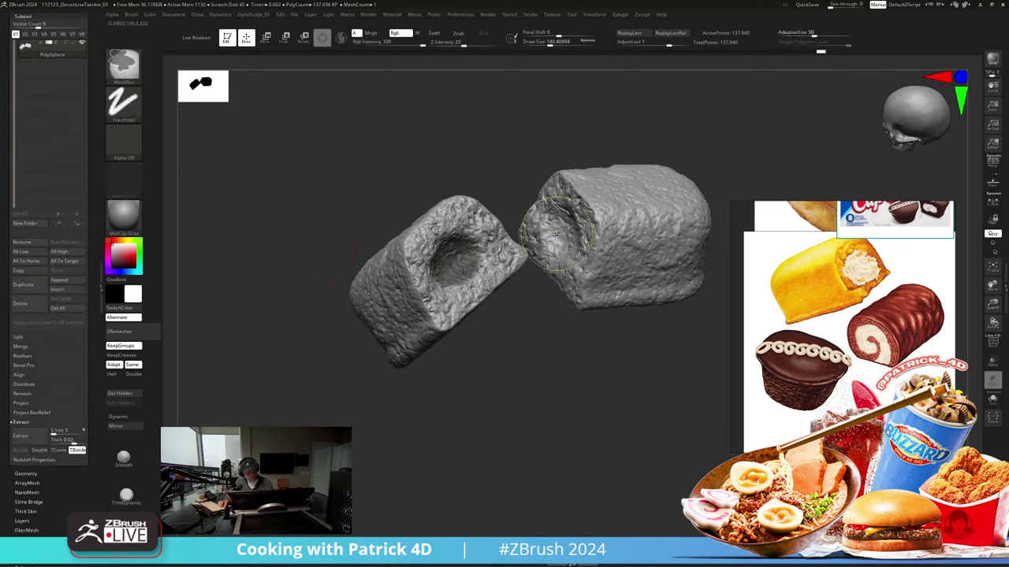
pyautogui.moveTo(560, 233)
pyautogui.keyDown('ctrl'); pyautogui.mouseDown()
pyautogui.moveTo(553, 254)
pyautogui.moveTo(573, 229)
pyautogui.mouseUp(); pyautogui.keyUp('ctrl')
pyautogui.moveTo(245, 221); pyautogui.dragTo(302, 228)
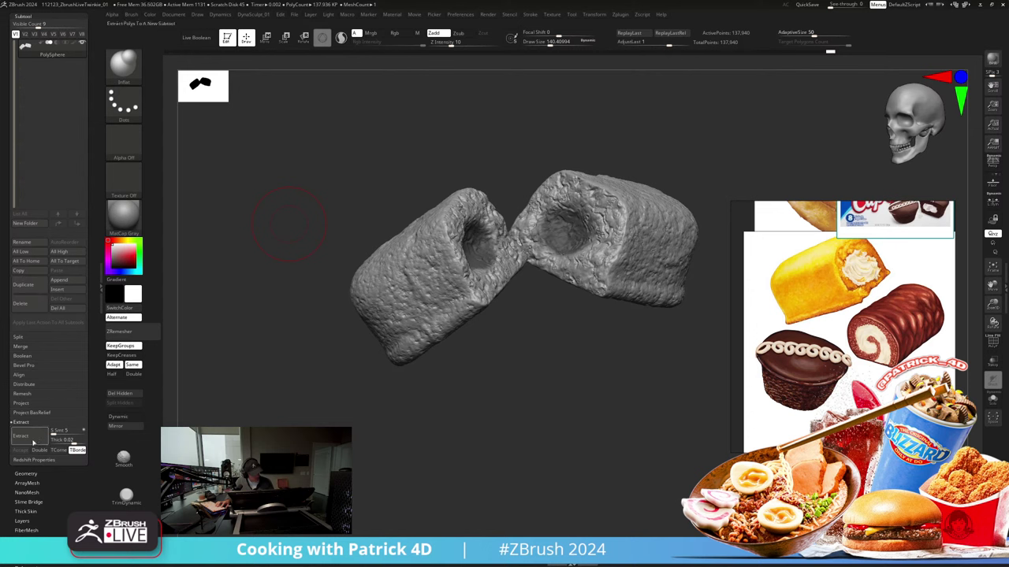
pyautogui.click(33, 443)
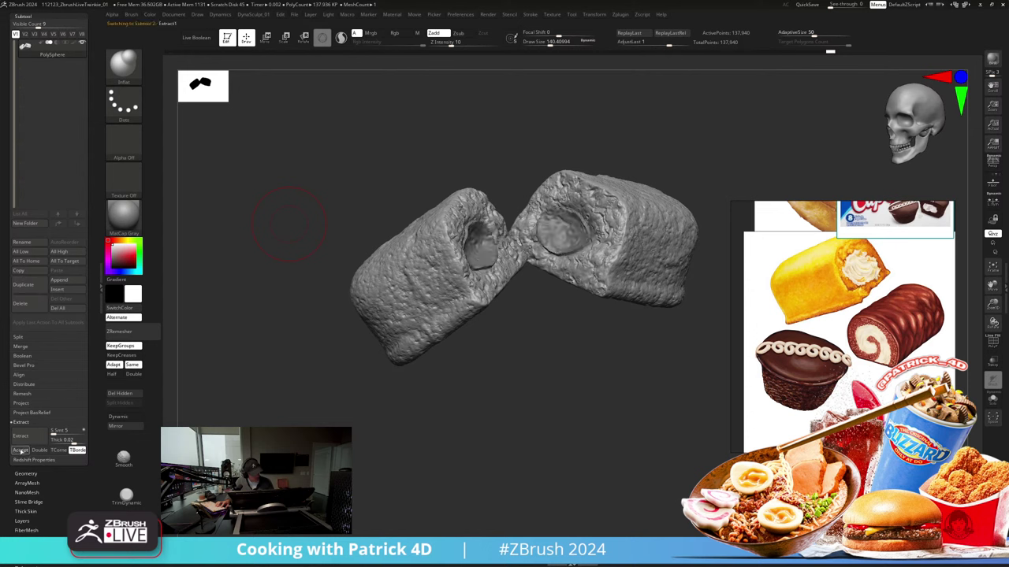
pyautogui.click(241, 414)
# Step: Combine the front surfaces of both extracted filling pieces into one polygroup, then use it to mask the rest of the extraction
pyautogui.keyDown('alt'); pyautogui.moveTo(236, 385); pyautogui.dragTo(259, 376); pyautogui.keyUp('alt')
pyautogui.moveTo(193, 257); pyautogui.dragTo(260, 205)
pyautogui.keyDown('ctrl'); pyautogui.keyDown('shift'); pyautogui.click(451, 253); pyautogui.keyUp('shift'); pyautogui.keyUp('ctrl')
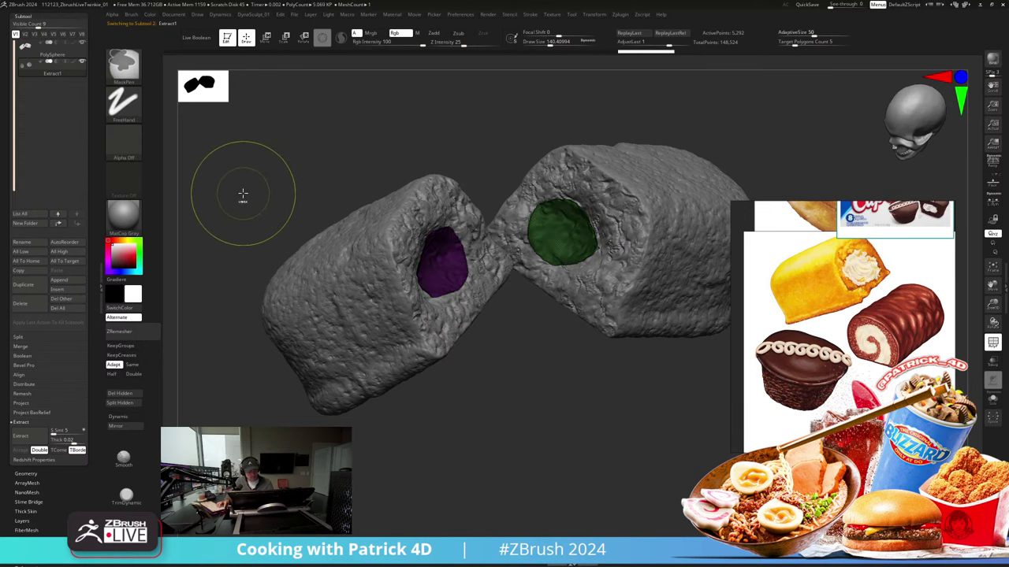
pyautogui.hotkey('ctrl', 'shift')
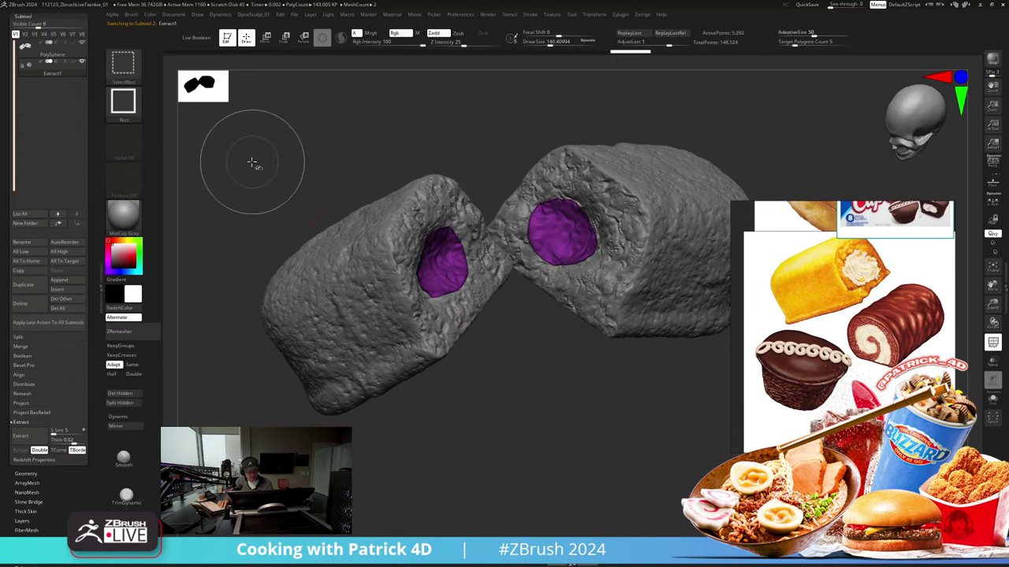
pyautogui.moveTo(252, 163)
pyautogui.keyDown('ctrl'); pyautogui.keyDown('shift'); pyautogui.mouseDown()
pyautogui.moveTo(241, 182)
pyautogui.moveTo(224, 149)
pyautogui.mouseUp(); pyautogui.keyUp('shift'); pyautogui.keyUp('ctrl')
pyautogui.keyDown('ctrl'); pyautogui.keyDown('shift'); pyautogui.click(240, 185); pyautogui.keyUp('shift'); pyautogui.keyUp('ctrl')
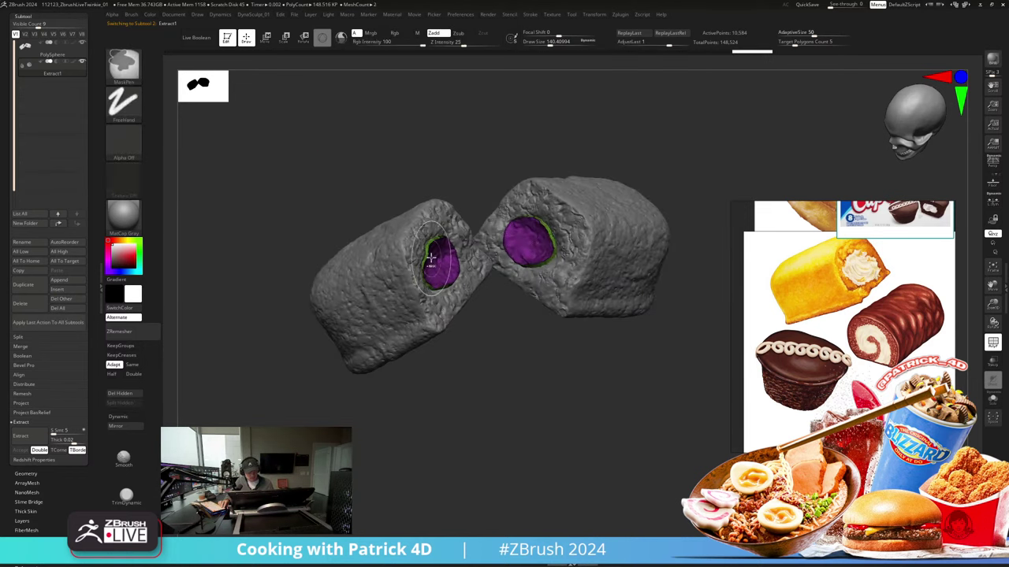
pyautogui.keyDown('ctrl'); pyautogui.keyDown('shift'); pyautogui.click(431, 258); pyautogui.keyUp('shift'); pyautogui.keyUp('ctrl')
pyautogui.keyDown('ctrl'); pyautogui.click(241, 202); pyautogui.keyUp('ctrl')
pyautogui.keyDown('ctrl'); pyautogui.keyDown('shift'); pyautogui.click(237, 199); pyautogui.keyUp('shift'); pyautogui.keyUp('ctrl')
pyautogui.keyDown('ctrl'); pyautogui.click(237, 207); pyautogui.keyUp('ctrl')
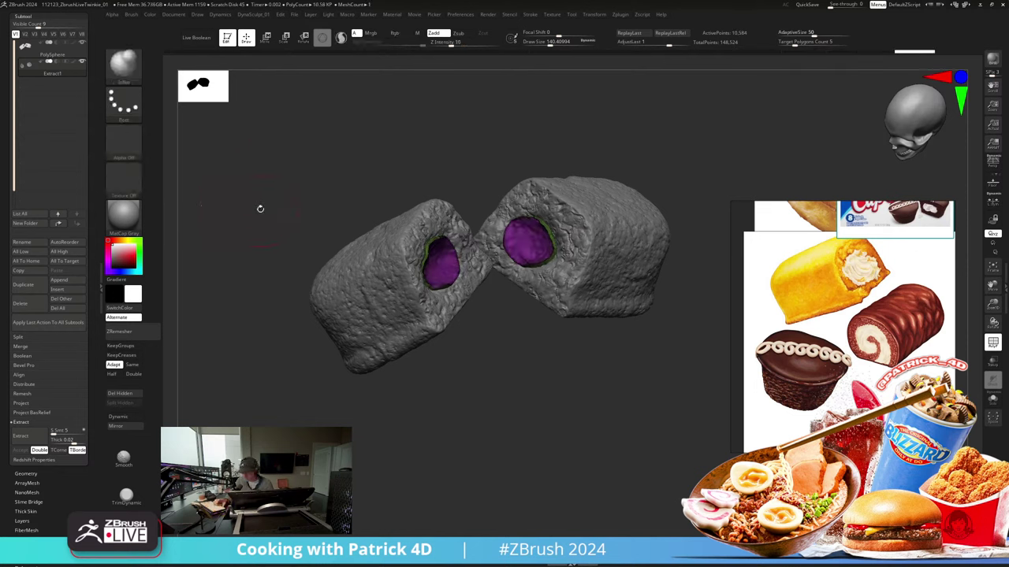
# Step: Try Inflate Balloon on the partly masked filling pieces, then undo it
pyautogui.press('1')
pyautogui.moveTo(258, 303); pyautogui.dragTo(263, 303)
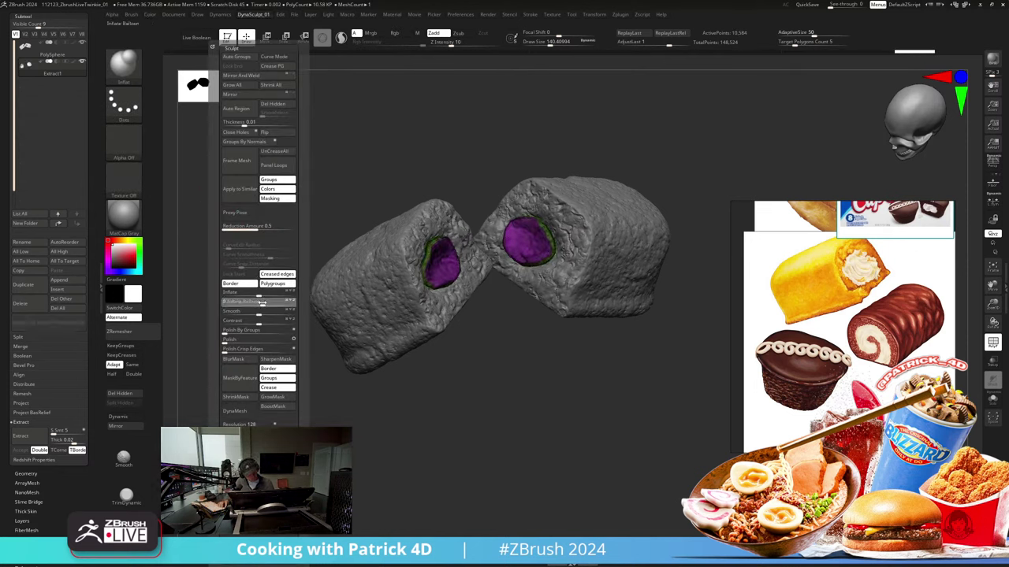
pyautogui.hotkey('ctrl', 'z')
# Step: Clear the mask and apply Inflate Balloon to both filling pieces
pyautogui.keyDown('ctrl'); pyautogui.moveTo(245, 218); pyautogui.dragTo(254, 231); pyautogui.keyUp('ctrl')
pyautogui.press('1')
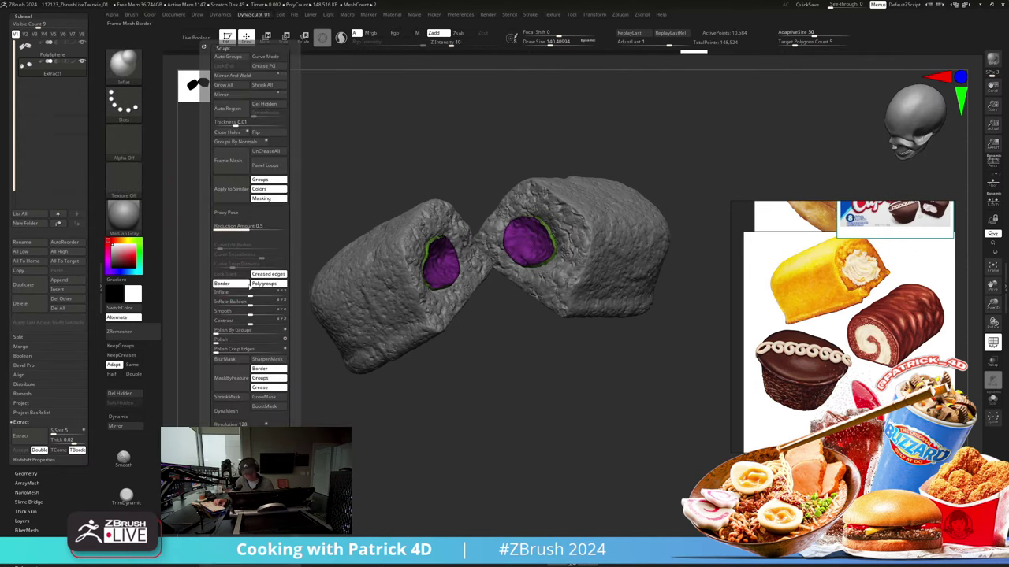
pyautogui.moveTo(249, 302); pyautogui.dragTo(256, 303)
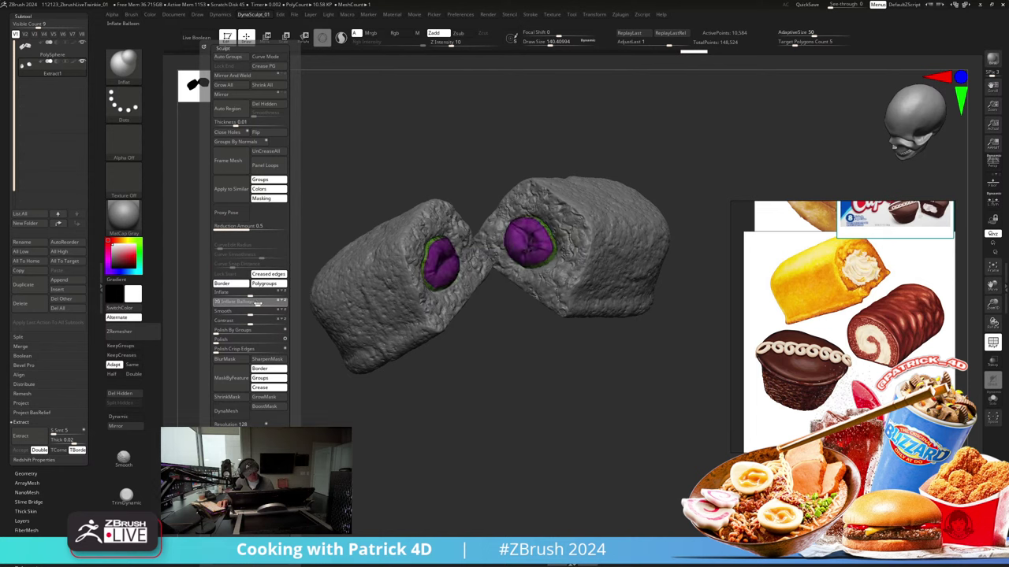
# Step: Remesh the filling with DynaMesh at resolution 128 and inflate both pieces until they bulge out of the hollows
pyautogui.click(25, 474)
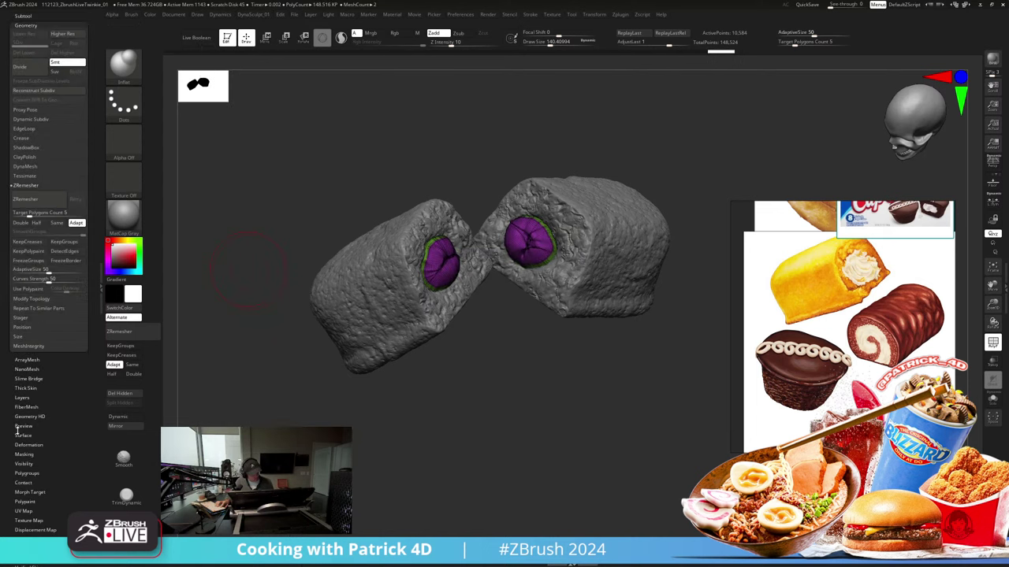
pyautogui.click(23, 166)
pyautogui.click(24, 180)
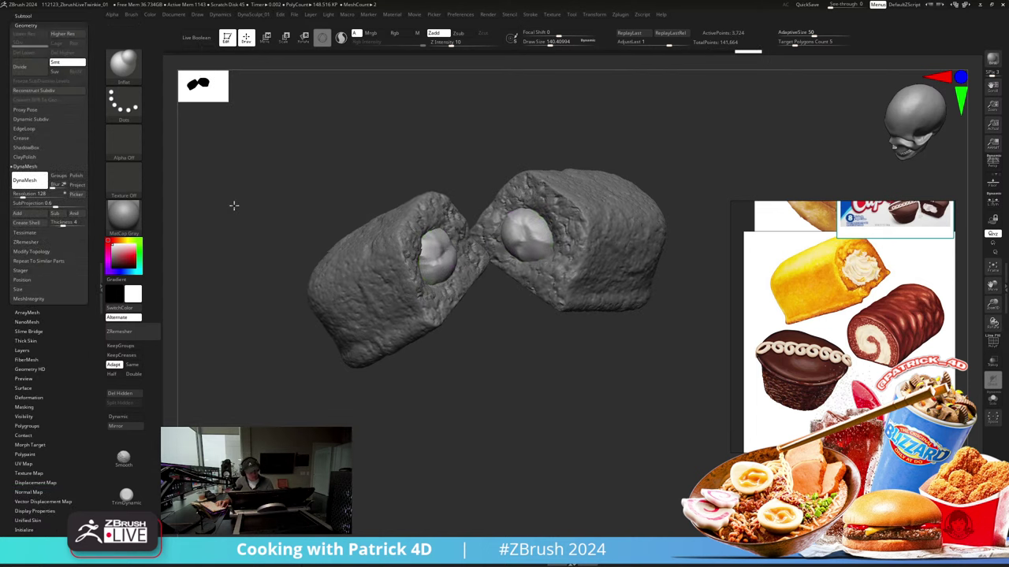
pyautogui.moveTo(254, 14)
pyautogui.moveTo(259, 293); pyautogui.dragTo(281, 292)
pyautogui.moveTo(239, 221)
pyautogui.mouseDown()
pyautogui.moveTo(241, 205)
pyautogui.moveTo(218, 202)
pyautogui.moveTo(237, 178)
pyautogui.moveTo(254, 218)
pyautogui.mouseUp()
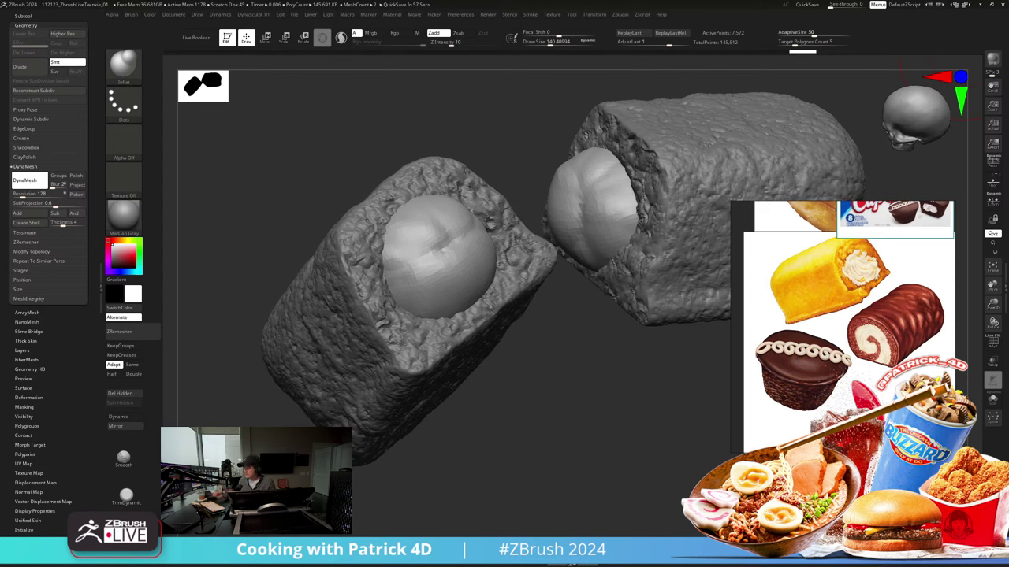
# Step: Smooth away the creases on both cream fillings so they form clean round domes
pyautogui.moveTo(300, 209)
pyautogui.mouseDown()
pyautogui.moveTo(261, 196)
pyautogui.moveTo(266, 207)
pyautogui.moveTo(257, 187)
pyautogui.moveTo(277, 204)
pyautogui.mouseUp()
pyautogui.press('shift')
pyautogui.keyDown('shift'); pyautogui.moveTo(456, 227); pyautogui.dragTo(429, 240); pyautogui.keyUp('shift')
pyautogui.moveTo(272, 206); pyautogui.dragTo(309, 183)
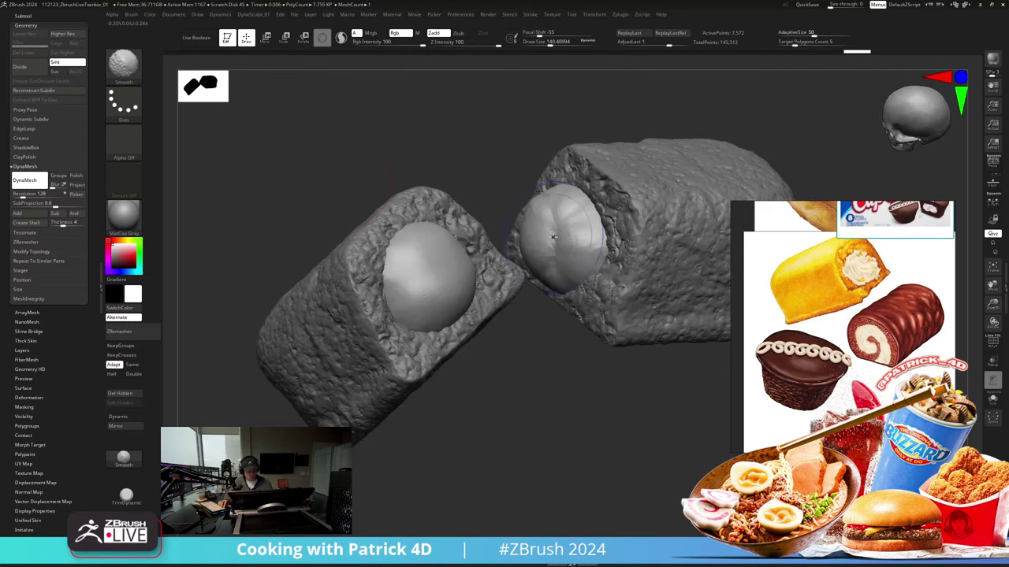
pyautogui.keyDown('shift'); pyautogui.moveTo(554, 223); pyautogui.dragTo(532, 232); pyautogui.keyUp('shift')
pyautogui.moveTo(260, 183); pyautogui.dragTo(289, 172)
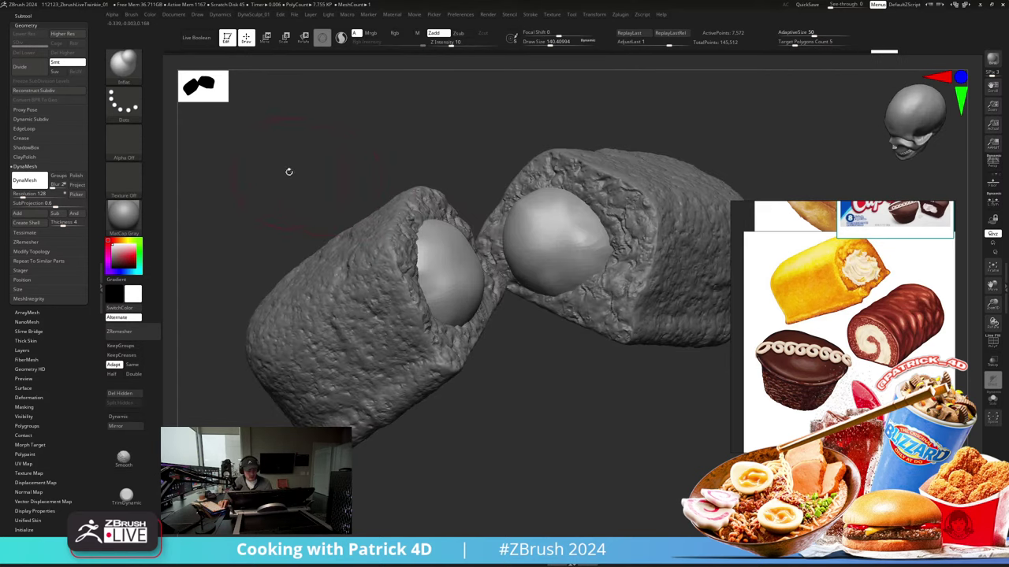
# Step: Push the right half's filling back into its hollow using the Move Topological brush at Draw Size about 351
pyautogui.press('t')
pyautogui.click(471, 226)
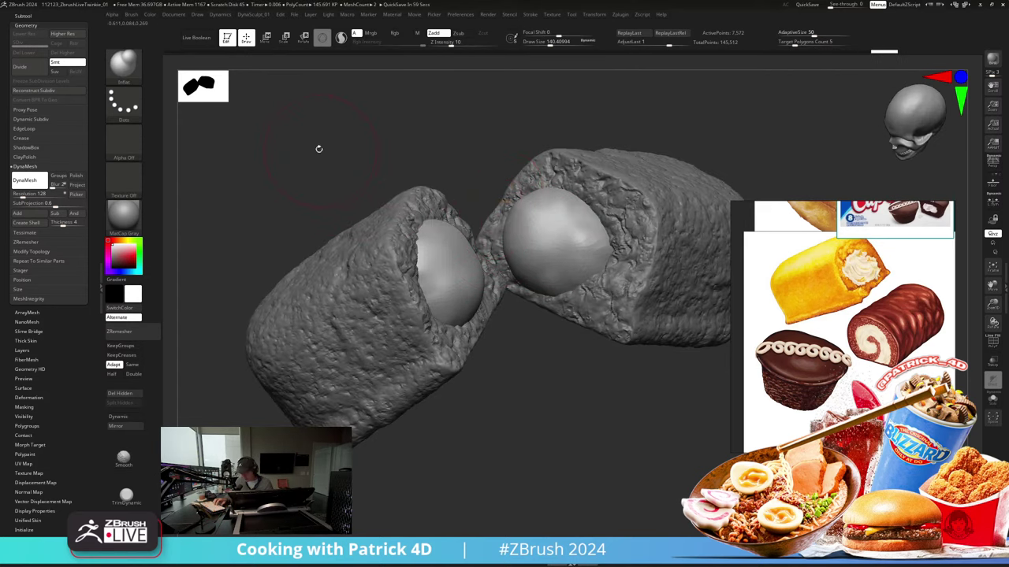
pyautogui.click(130, 14)
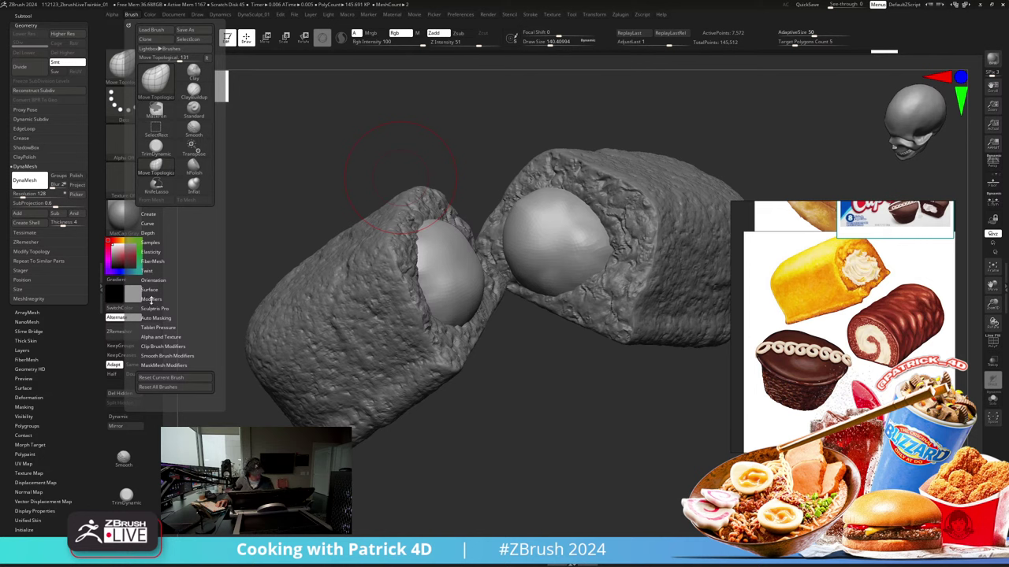
pyautogui.click(150, 308)
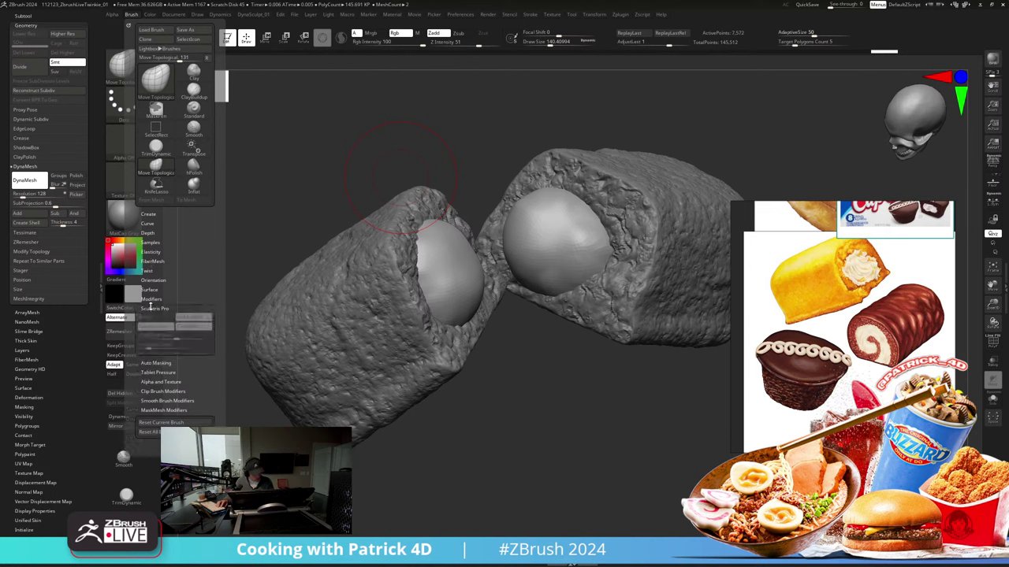
pyautogui.click(150, 366)
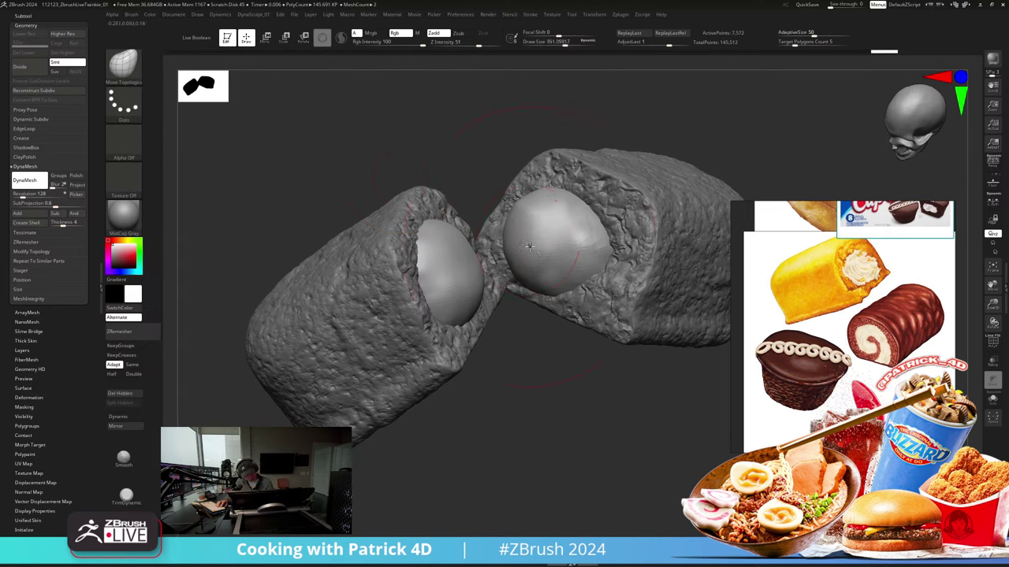
pyautogui.moveTo(530, 247)
pyautogui.mouseDown()
pyautogui.moveTo(590, 223)
pyautogui.moveTo(600, 238)
pyautogui.mouseUp()
pyautogui.moveTo(289, 166); pyautogui.dragTo(389, 219)
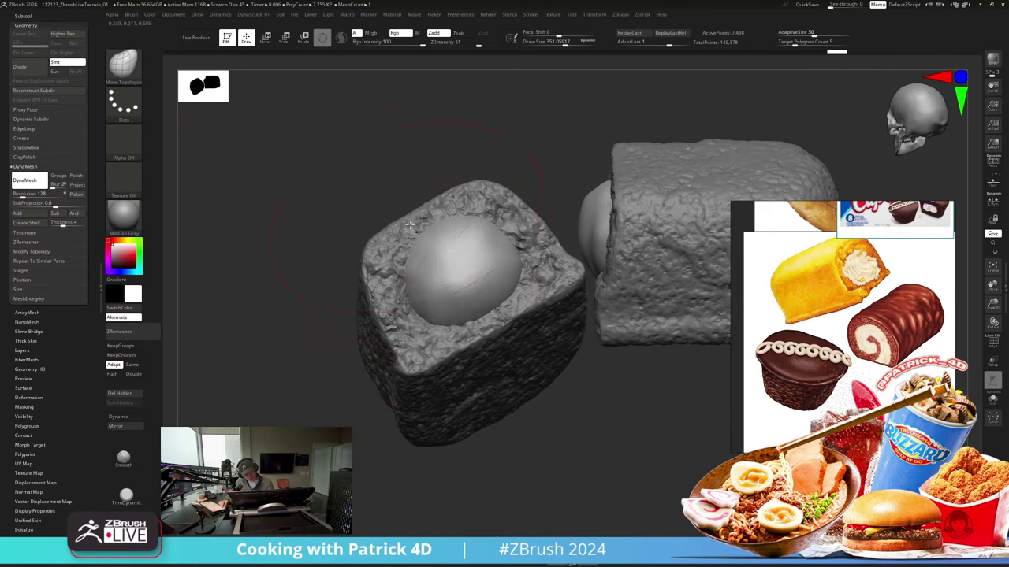
# Step: Switch to the DamStandard brush at Draw Size about 108, facing the left half's filling
pyautogui.moveTo(268, 216); pyautogui.dragTo(268, 202)
pyautogui.press('b')
pyautogui.press('d')
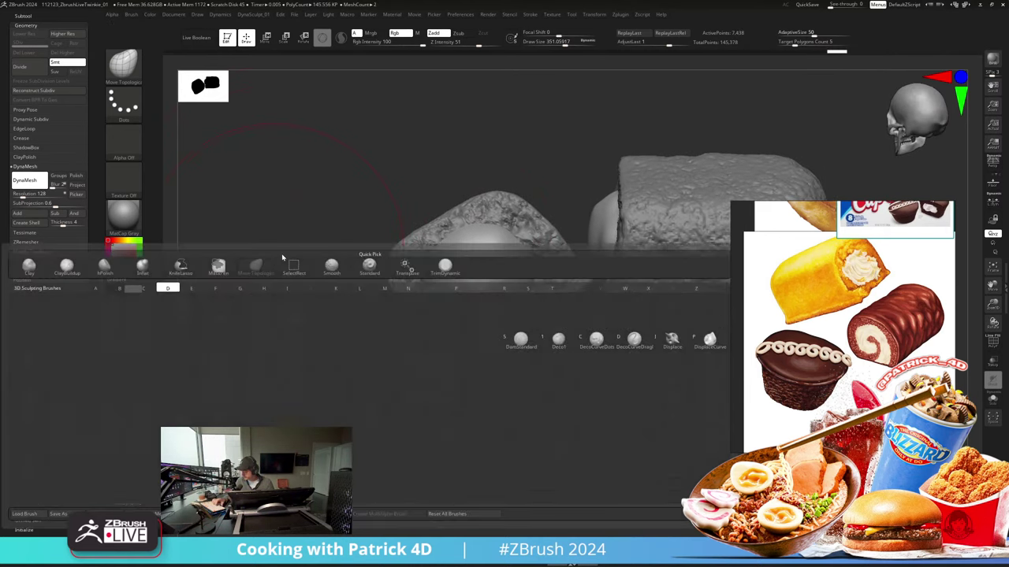
pyautogui.press('s')
pyautogui.press('s')
pyautogui.moveTo(276, 264); pyautogui.dragTo(262, 264)
pyautogui.moveTo(262, 263); pyautogui.dragTo(291, 232)
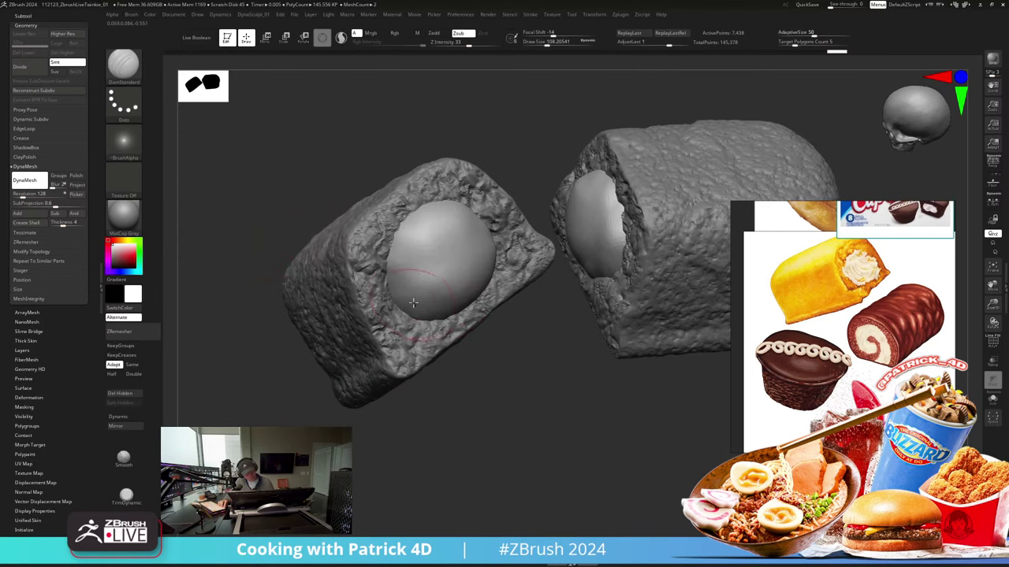
# Step: Try carving a curved groove into the left half's filling, then undo it
pyautogui.moveTo(410, 275)
pyautogui.mouseDown()
pyautogui.moveTo(436, 271)
pyautogui.moveTo(463, 230)
pyautogui.mouseUp()
pyautogui.moveTo(306, 175); pyautogui.dragTo(288, 164)
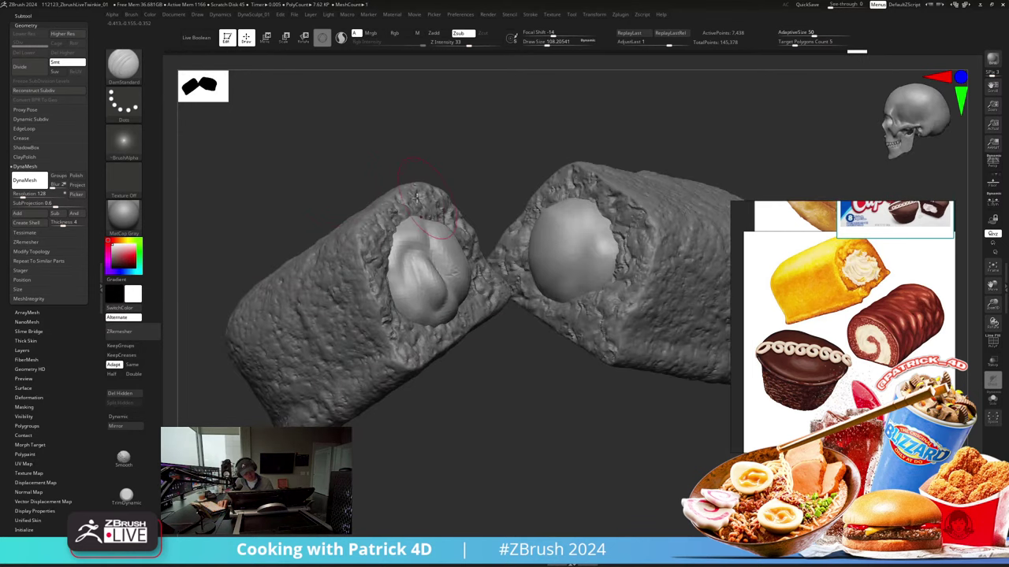
pyautogui.hotkey('ctrl', 'z')
pyautogui.moveTo(418, 197); pyautogui.dragTo(433, 280)
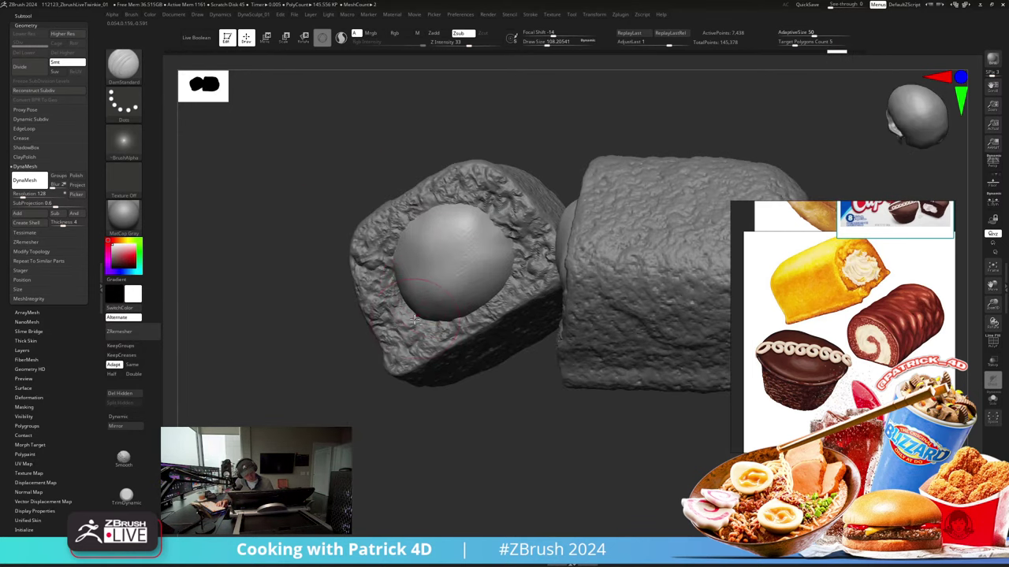
# Step: Carve three diagonal grooves across the left half's cream filling with DamStandard
pyautogui.moveTo(425, 317); pyautogui.dragTo(414, 223)
pyautogui.moveTo(492, 298); pyautogui.dragTo(451, 220)
pyautogui.moveTo(506, 242); pyautogui.dragTo(455, 208)
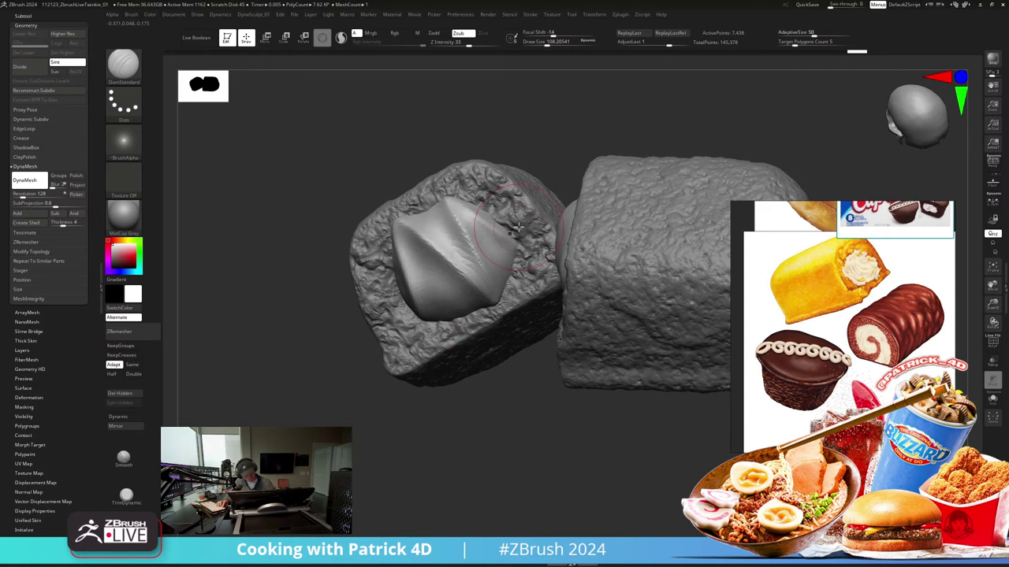
# Step: Carve four roughly parallel grooves across the right half's cream filling with DamStandard
pyautogui.moveTo(272, 170); pyautogui.dragTo(309, 168)
pyautogui.moveTo(528, 226); pyautogui.dragTo(581, 224, button='right')
pyautogui.moveTo(538, 266); pyautogui.dragTo(520, 197)
pyautogui.moveTo(564, 282); pyautogui.dragTo(532, 189)
pyautogui.moveTo(585, 283); pyautogui.dragTo(554, 183)
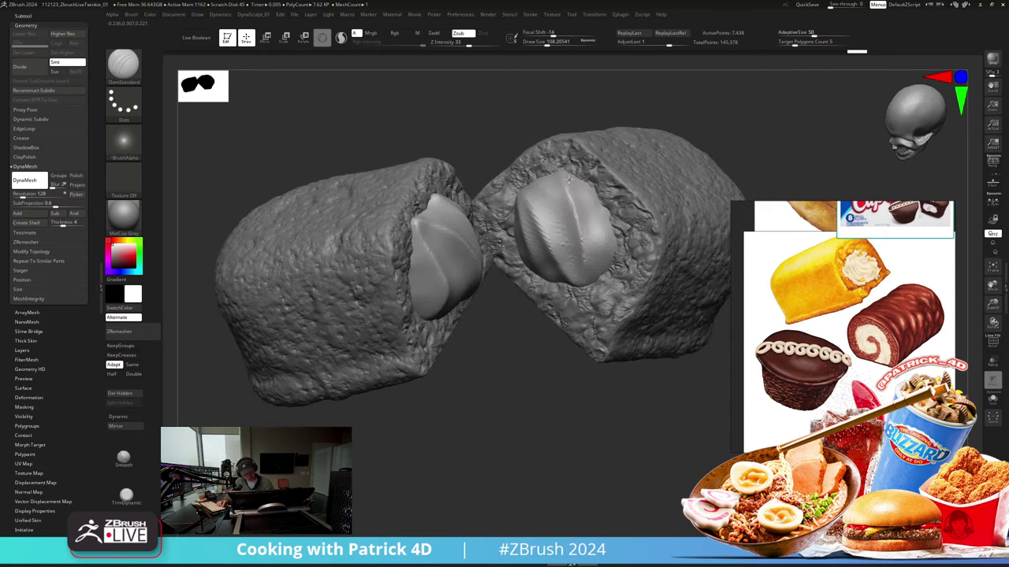
pyautogui.moveTo(612, 273); pyautogui.dragTo(567, 176)
pyautogui.moveTo(275, 135); pyautogui.dragTo(278, 159)
# Step: Switch to the Spiral brush and set its Z Intensity to 4
pyautogui.press('b')
pyautogui.press('s')
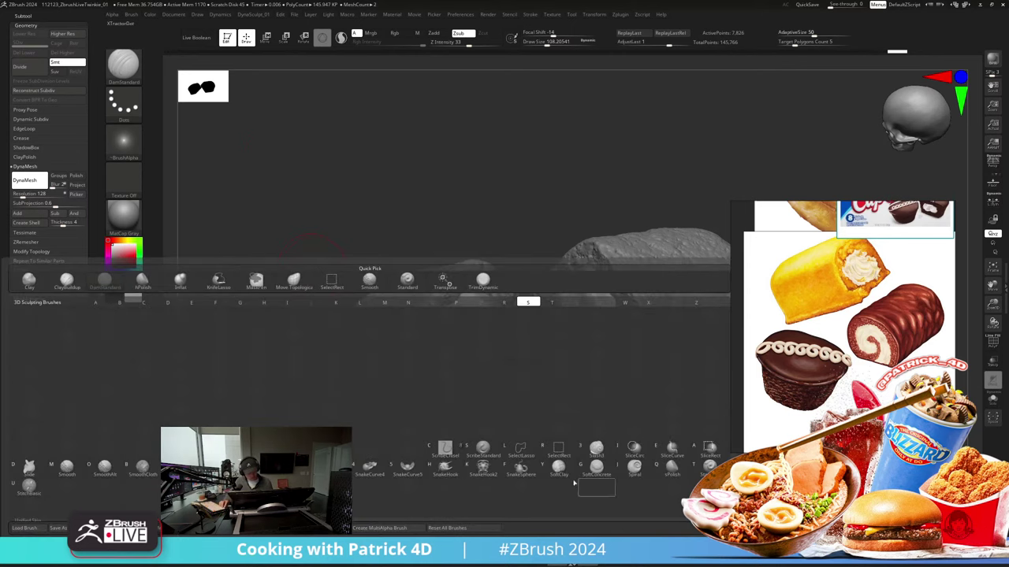
pyautogui.click(670, 468)
pyautogui.press('b')
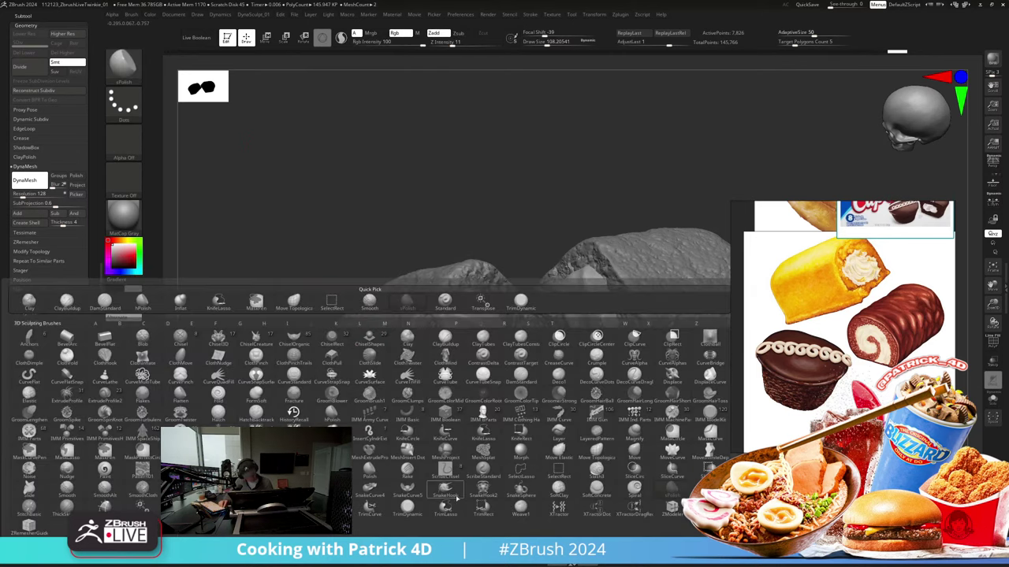
pyautogui.click(634, 487)
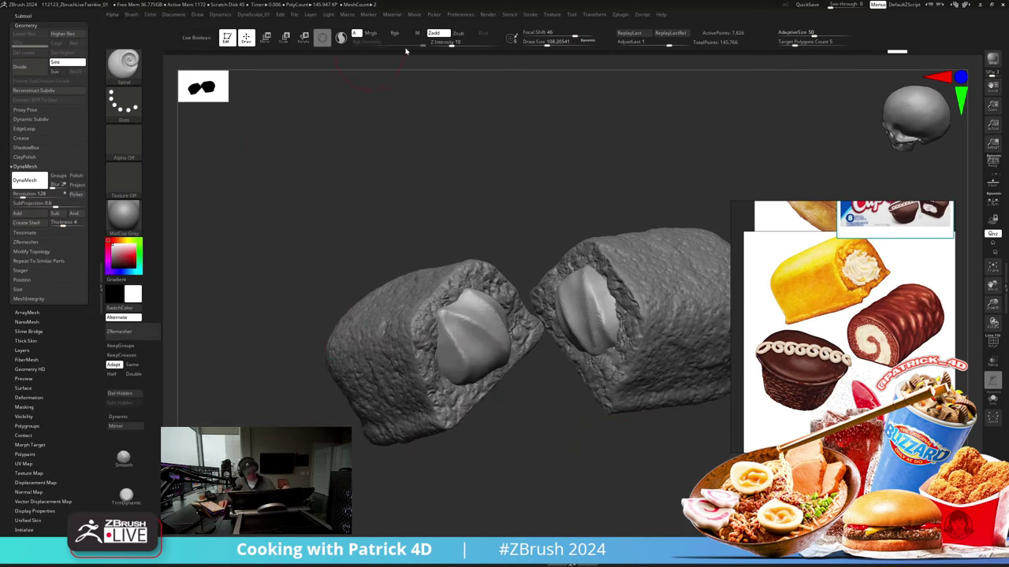
pyautogui.click(444, 42)
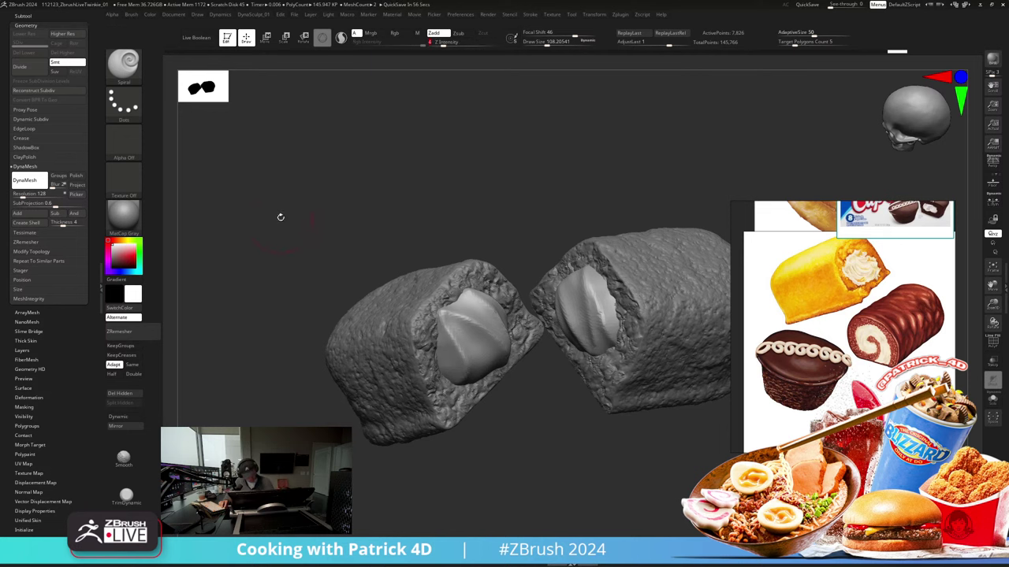
# Step: Twist the grooves of both cream fillings into swirls with the Spiral brush at Draw Size about 305
pyautogui.moveTo(279, 216); pyautogui.dragTo(307, 241)
pyautogui.press('s')
pyautogui.moveTo(485, 338)
pyautogui.mouseDown()
pyautogui.moveTo(493, 337)
pyautogui.moveTo(454, 339)
pyautogui.moveTo(465, 341)
pyautogui.mouseUp()
pyautogui.press('s')
pyautogui.moveTo(299, 276)
pyautogui.mouseDown()
pyautogui.moveTo(302, 266)
pyautogui.moveTo(290, 268)
pyautogui.moveTo(349, 235)
pyautogui.moveTo(376, 241)
pyautogui.mouseUp()
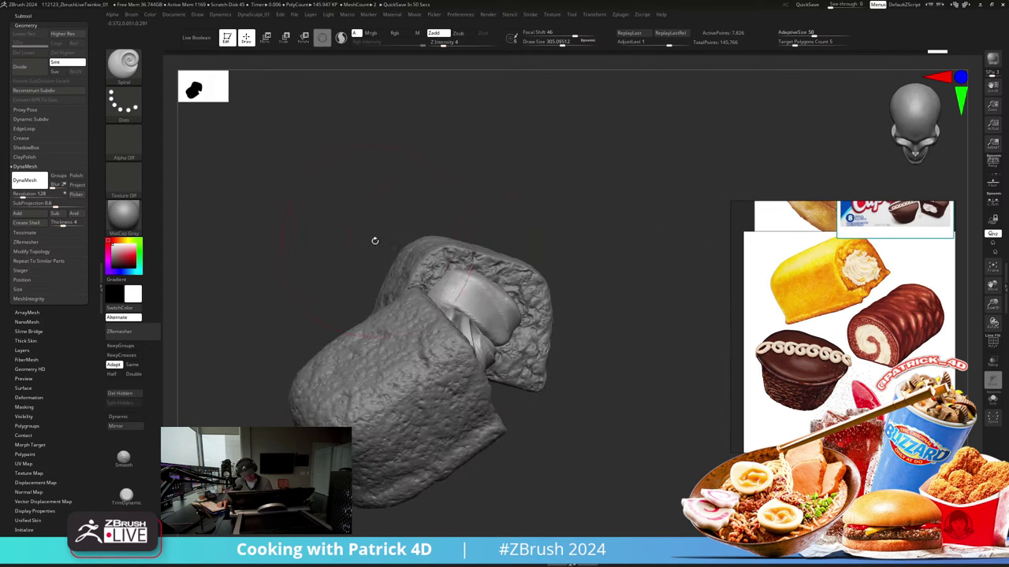
pyautogui.moveTo(467, 290); pyautogui.dragTo(441, 275)
pyautogui.moveTo(520, 302); pyautogui.dragTo(521, 299)
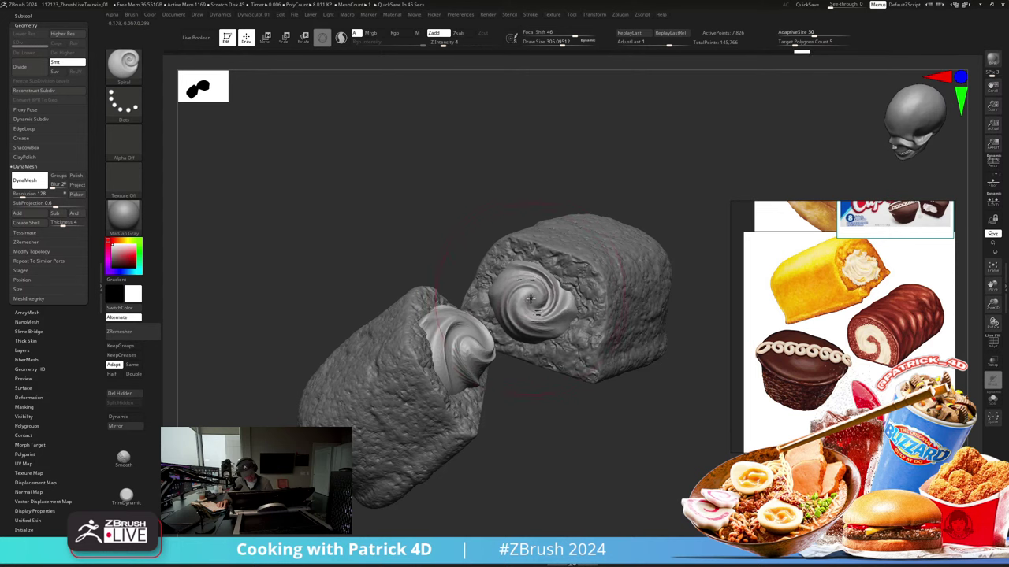
# Step: Switch to the Inflat brush and puff up the ridges of the right half's cream swirl at Draw Size about 97
pyautogui.moveTo(315, 223)
pyautogui.mouseDown()
pyautogui.moveTo(305, 217)
pyautogui.moveTo(315, 197)
pyautogui.moveTo(314, 236)
pyautogui.moveTo(311, 215)
pyautogui.mouseUp()
pyautogui.press('b')
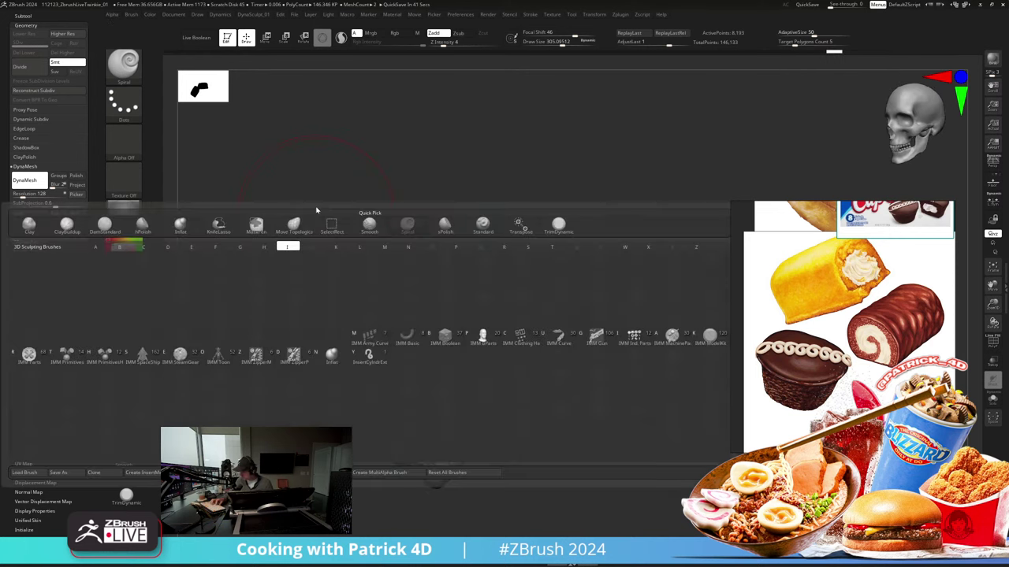
pyautogui.press('i')
pyautogui.press('n')
pyautogui.press('s')
pyautogui.moveTo(535, 294); pyautogui.dragTo(533, 294)
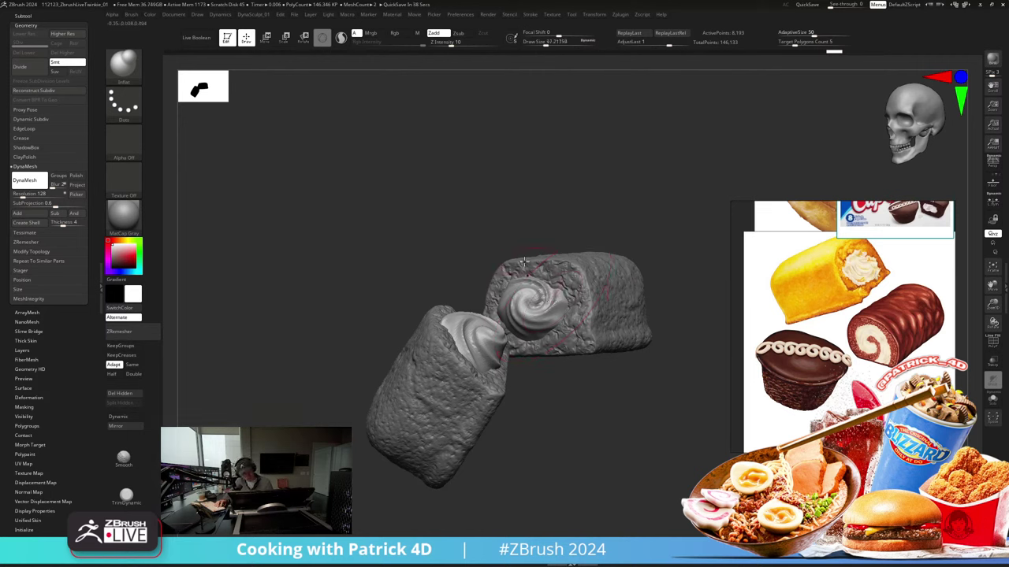
pyautogui.moveTo(398, 192); pyautogui.dragTo(400, 227)
pyautogui.moveTo(554, 273); pyautogui.dragTo(565, 322)
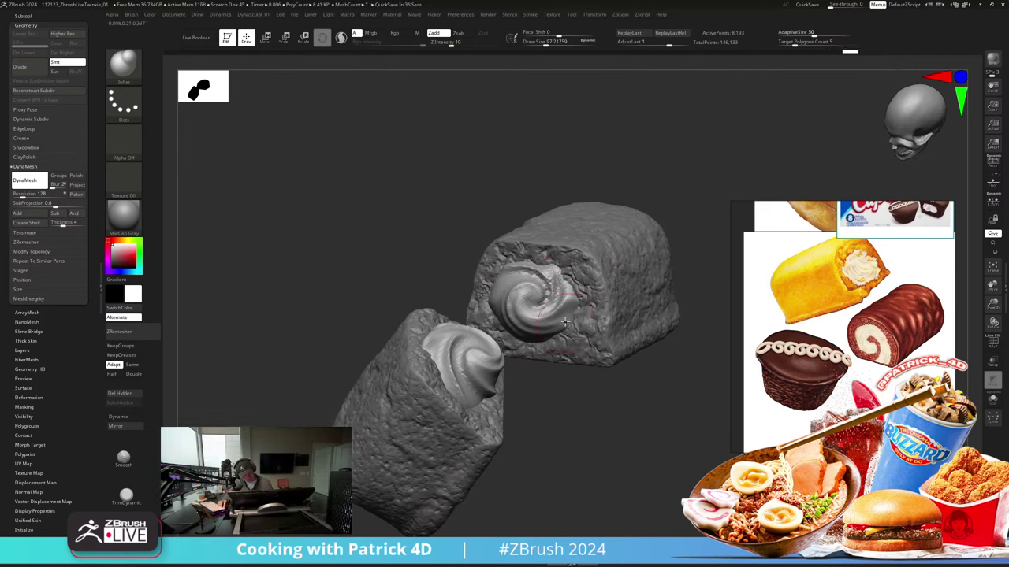
# Step: Inflate the swirl ridges of the left half's cream filling with the Inflat brush
pyautogui.moveTo(372, 235); pyautogui.dragTo(411, 227)
pyautogui.moveTo(492, 292)
pyautogui.mouseDown()
pyautogui.moveTo(315, 189)
pyautogui.moveTo(238, 314)
pyautogui.moveTo(403, 403)
pyautogui.mouseUp()
pyautogui.moveTo(389, 384)
pyautogui.mouseDown()
pyautogui.moveTo(394, 343)
pyautogui.moveTo(413, 321)
pyautogui.mouseUp()
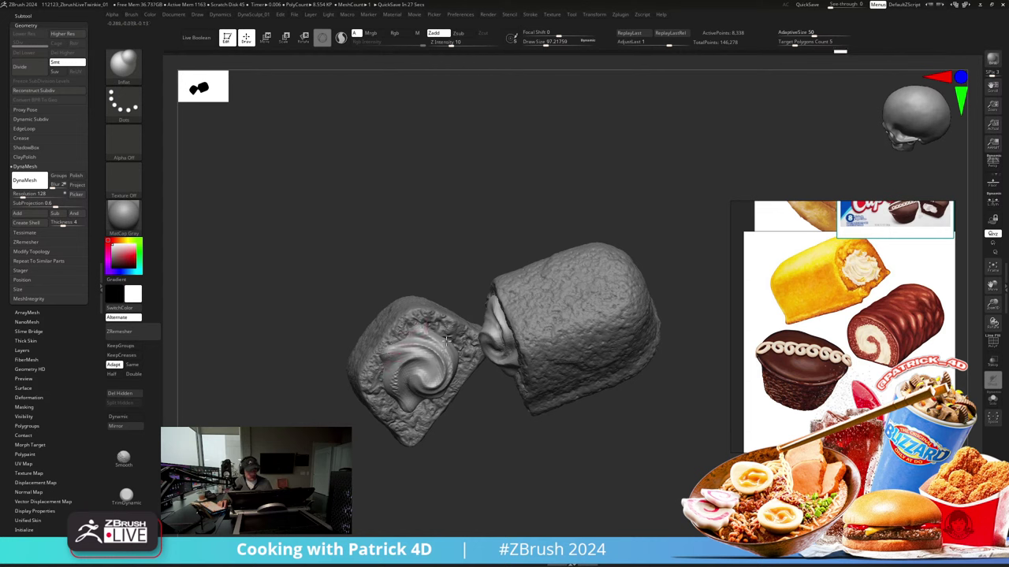
pyautogui.moveTo(339, 303)
pyautogui.mouseDown()
pyautogui.moveTo(302, 223)
pyautogui.moveTo(294, 257)
pyautogui.moveTo(298, 234)
pyautogui.mouseUp()
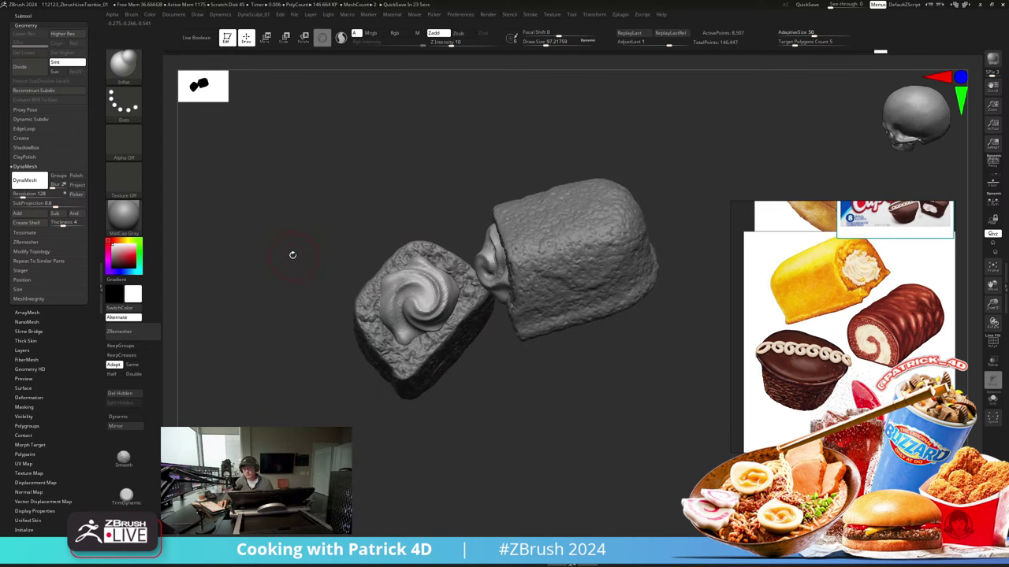
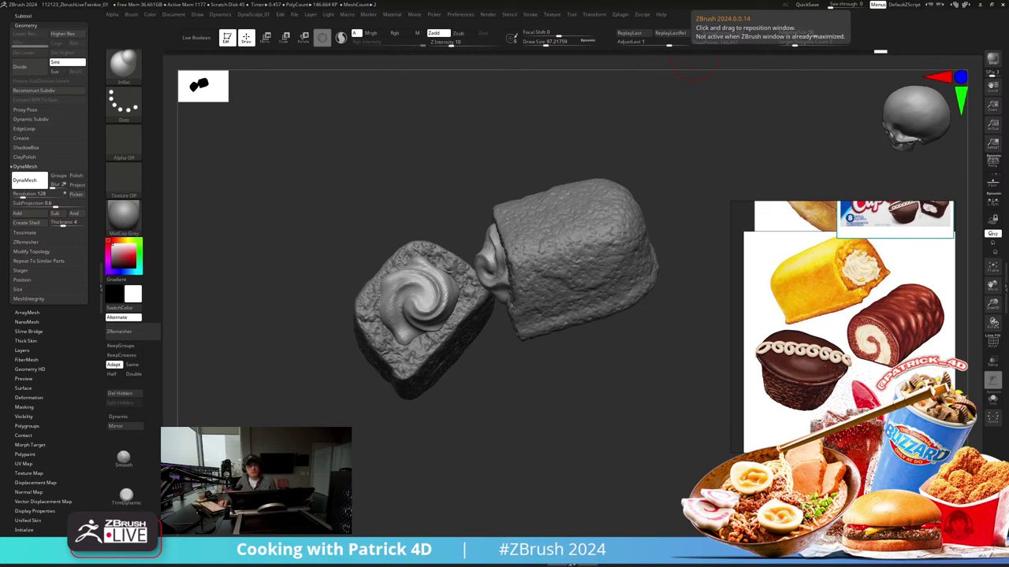
# Step: Smooth the lower edge of the left half's cream filling where it meets the crumb
pyautogui.moveTo(308, 241)
pyautogui.mouseDown()
pyautogui.moveTo(322, 241)
pyautogui.moveTo(316, 202)
pyautogui.moveTo(289, 234)
pyautogui.moveTo(296, 210)
pyautogui.mouseUp()
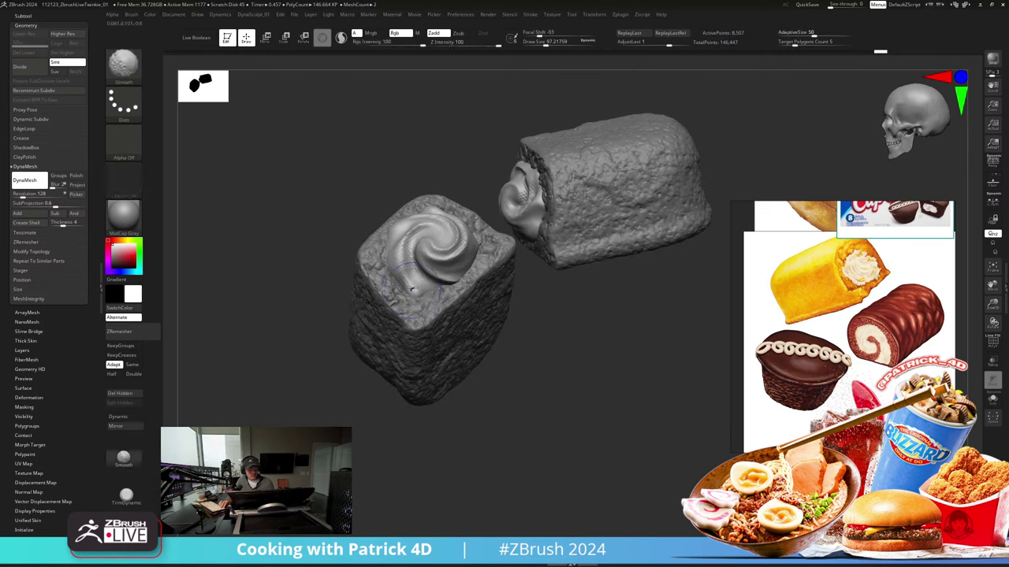
pyautogui.moveTo(413, 295); pyautogui.dragTo(292, 305)
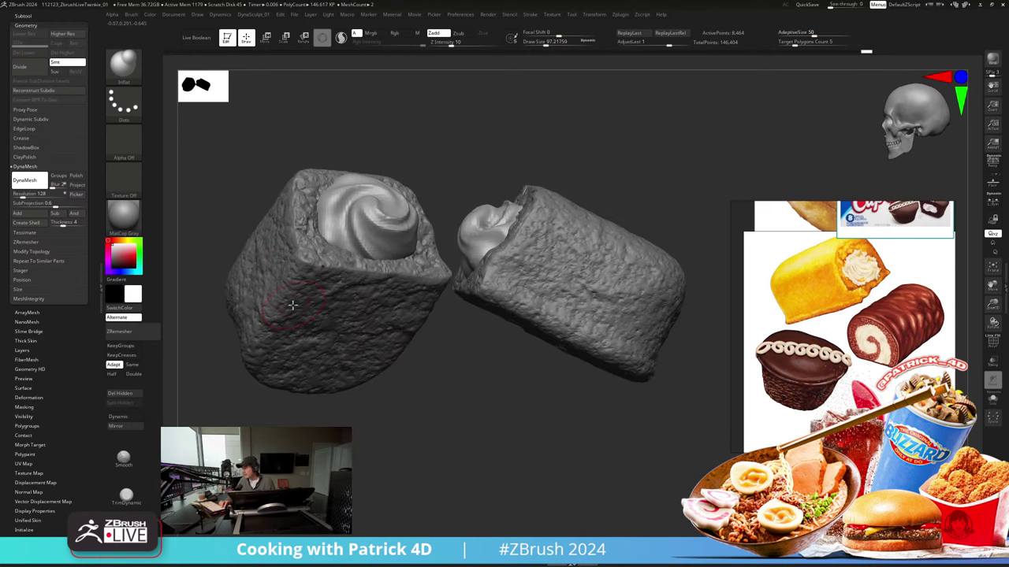
pyautogui.moveTo(216, 224); pyautogui.dragTo(389, 167)
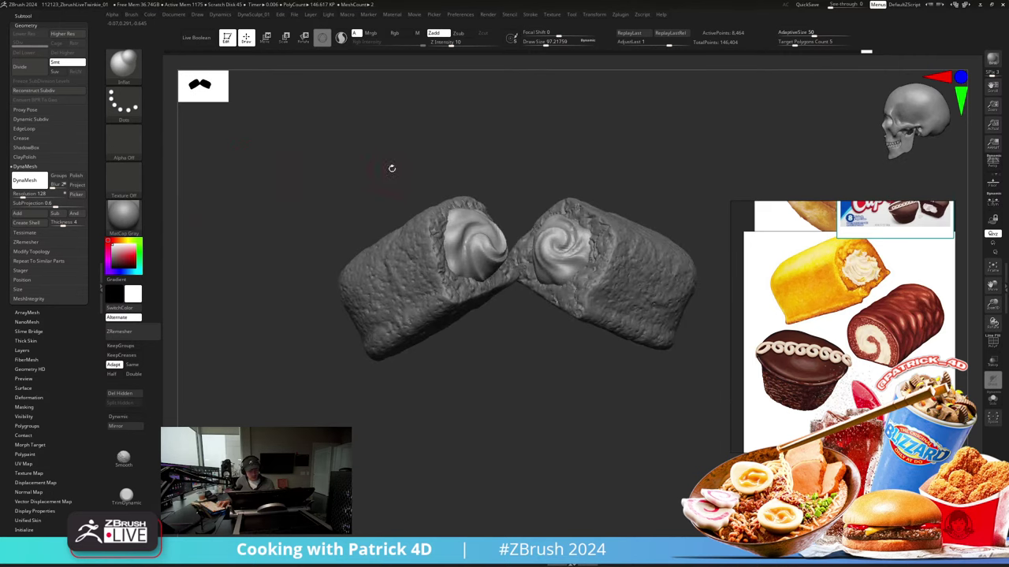
# Step: Remesh both cream fillings with ZRemesher using the Half option
pyautogui.hotkey('shift', 'f')
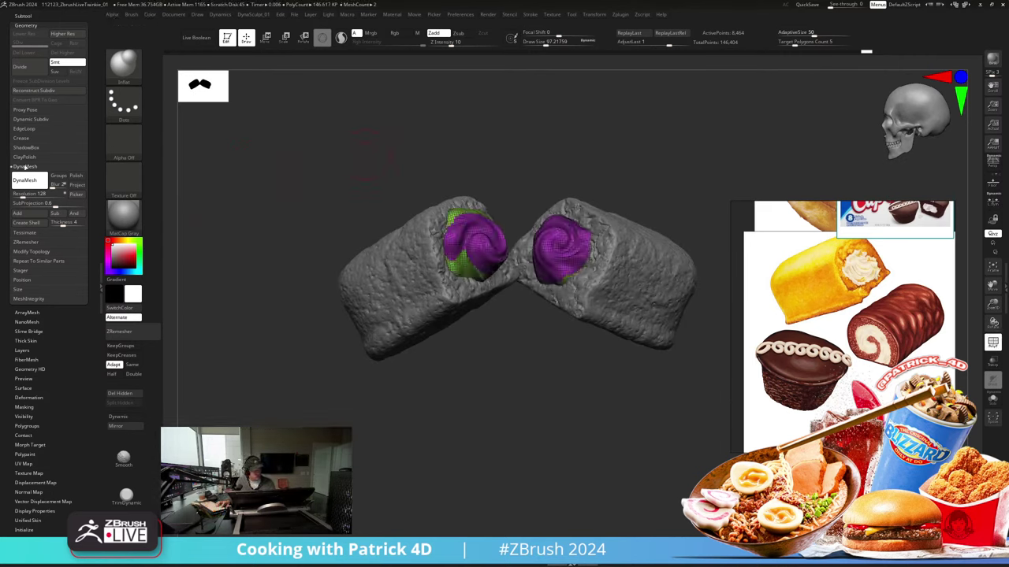
pyautogui.click(25, 242)
pyautogui.click(24, 199)
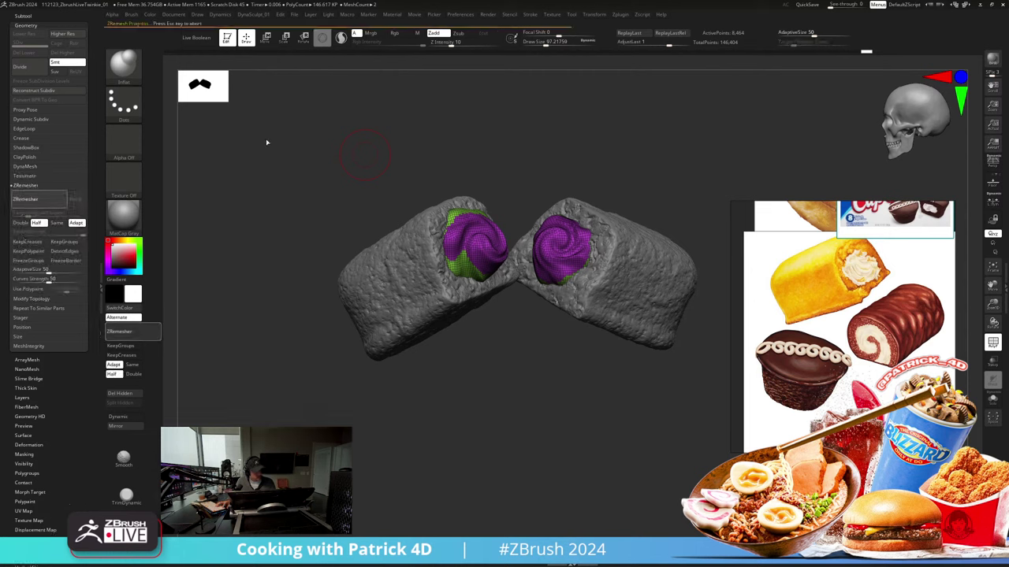
pyautogui.hotkey('shift', 'f')
pyautogui.moveTo(265, 151)
pyautogui.mouseDown()
pyautogui.moveTo(268, 159)
pyautogui.moveTo(263, 134)
pyautogui.moveTo(269, 171)
pyautogui.mouseUp()
# Step: Turn on dynamic subdivision for the remeshed cream fillings and hide their wireframe
pyautogui.press('d')
pyautogui.hotkey('shift', 'd')
pyautogui.hotkey('shift', 'f')
pyautogui.press('d')
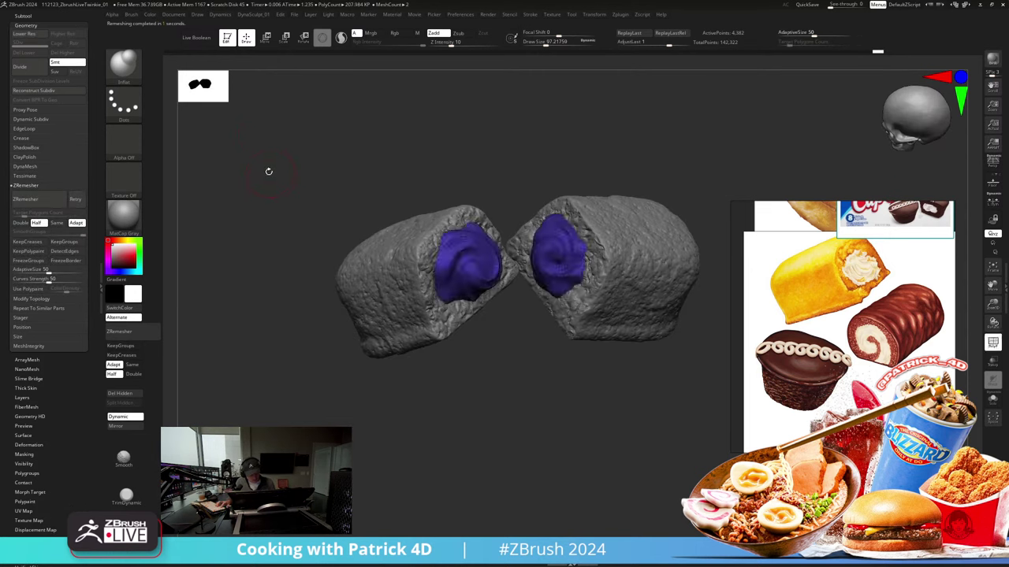
pyautogui.hotkey('shift', 'f')
# Step: Make the cake halves the active subtool and display their polygroups
pyautogui.keyDown('alt'); pyautogui.click(427, 267); pyautogui.keyUp('alt')
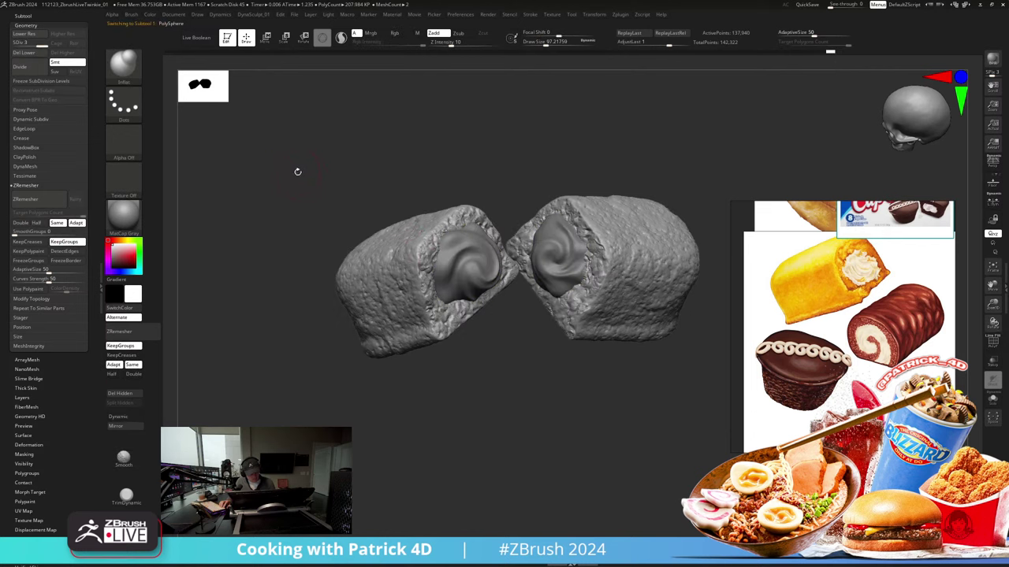
pyautogui.moveTo(297, 171); pyautogui.dragTo(286, 234)
pyautogui.hotkey('shift', 'f')
pyautogui.hotkey('shift', 'f')
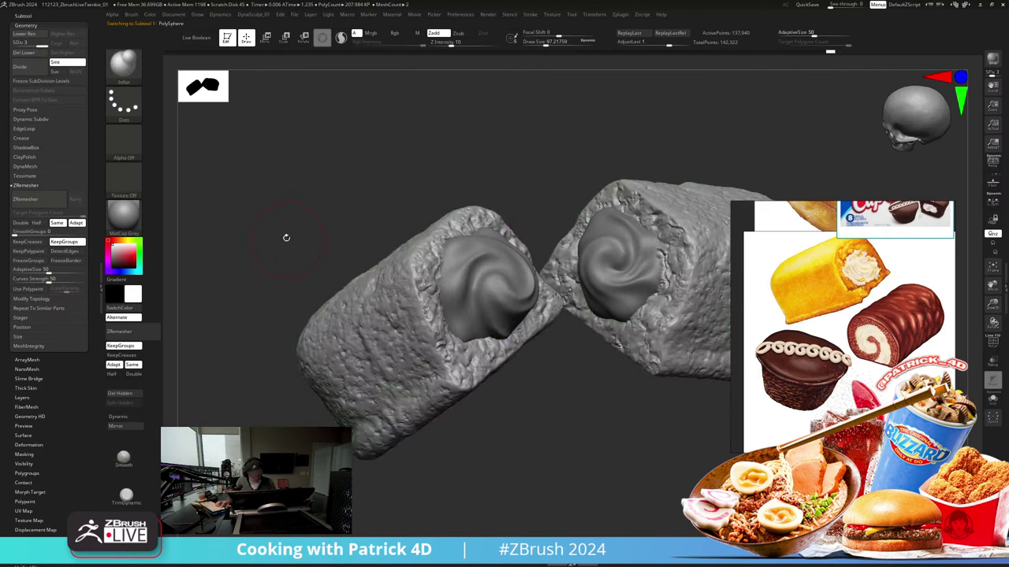
pyautogui.hotkey('shift', 'f')
# Step: Isolate the two crumb faces, mask along their borders, and show the whole cake again
pyautogui.keyDown('ctrl'); pyautogui.keyDown('shift'); pyautogui.click(428, 272); pyautogui.keyUp('shift'); pyautogui.keyUp('ctrl')
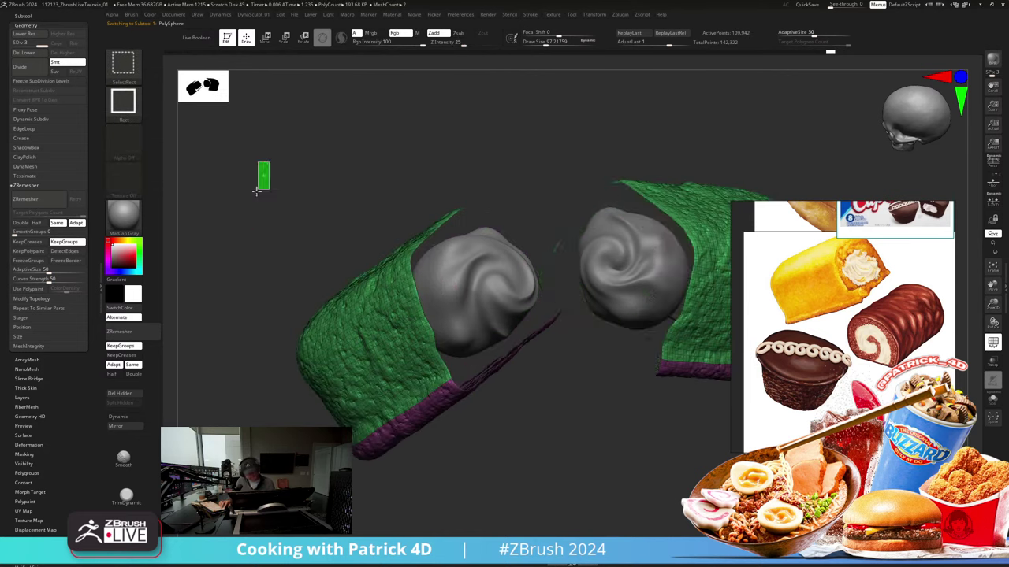
pyautogui.keyDown('ctrl'); pyautogui.keyDown('shift'); pyautogui.click(249, 150); pyautogui.keyUp('shift'); pyautogui.keyUp('ctrl')
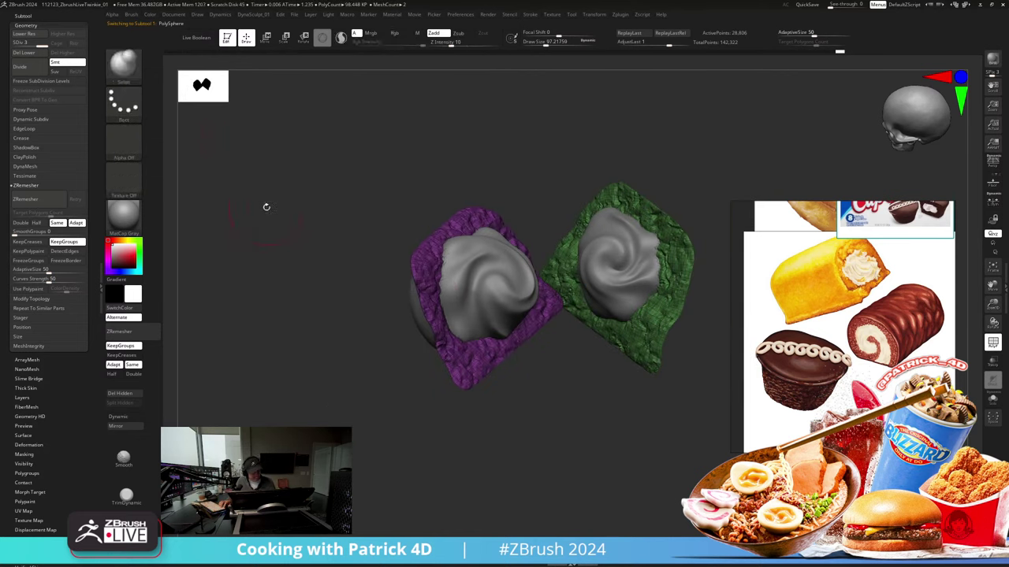
pyautogui.press('space')
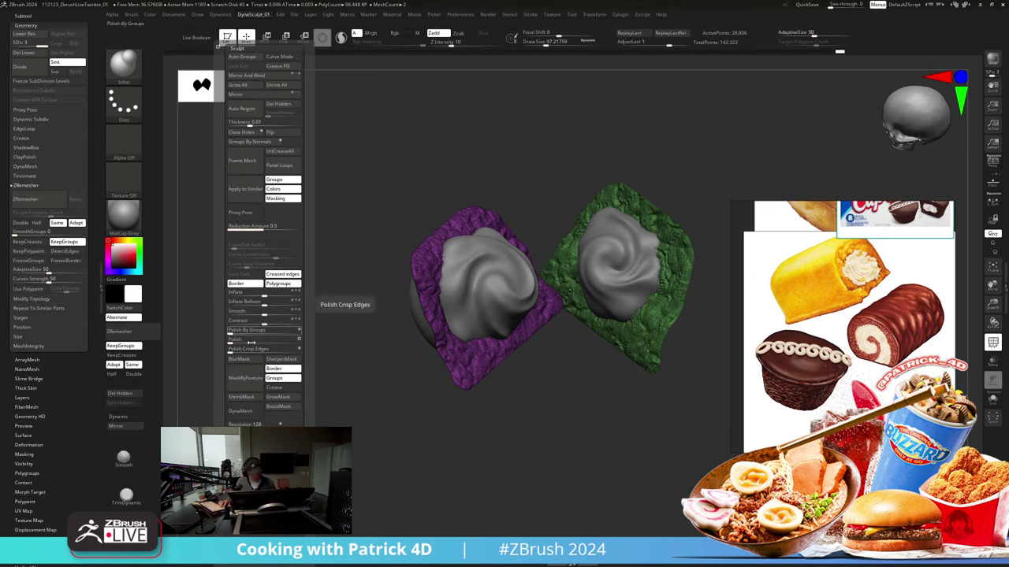
pyautogui.keyDown('ctrl'); pyautogui.keyDown('shift'); pyautogui.click(227, 216); pyautogui.keyUp('shift'); pyautogui.keyUp('ctrl')
# Step: Grow the crumb-face border mask three times and invert it
pyautogui.press('space')
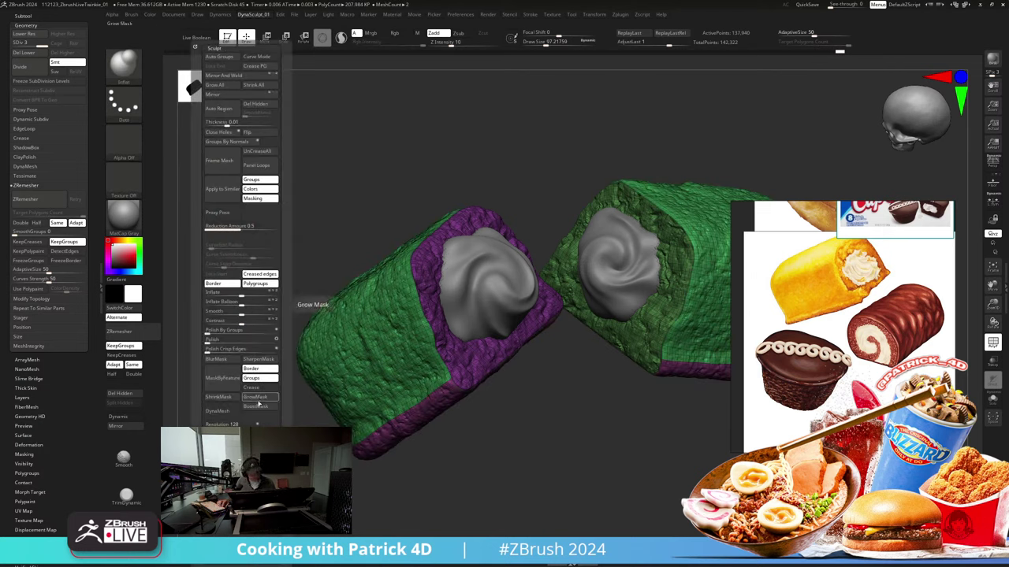
pyautogui.click(257, 400)
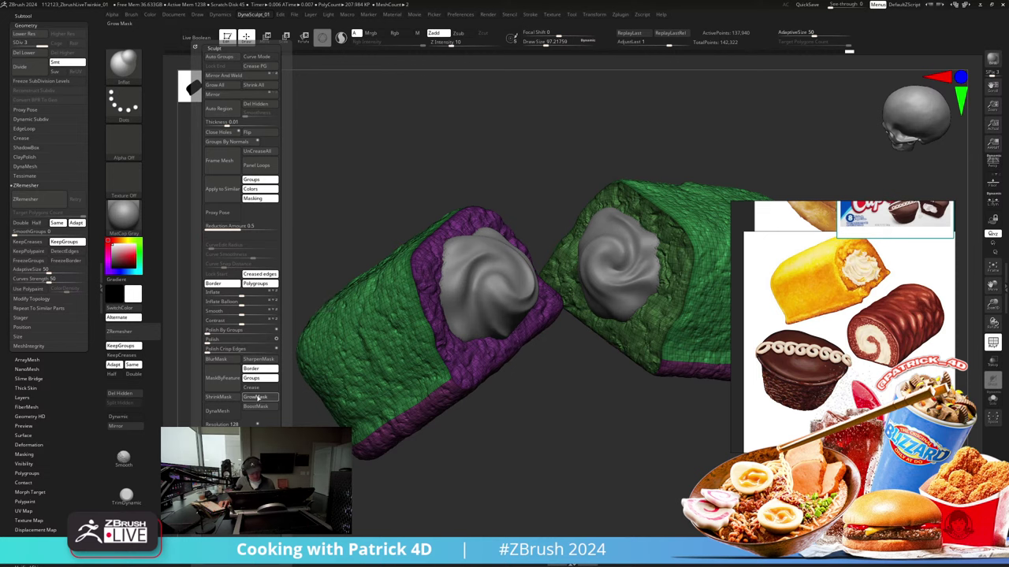
pyautogui.click(258, 400)
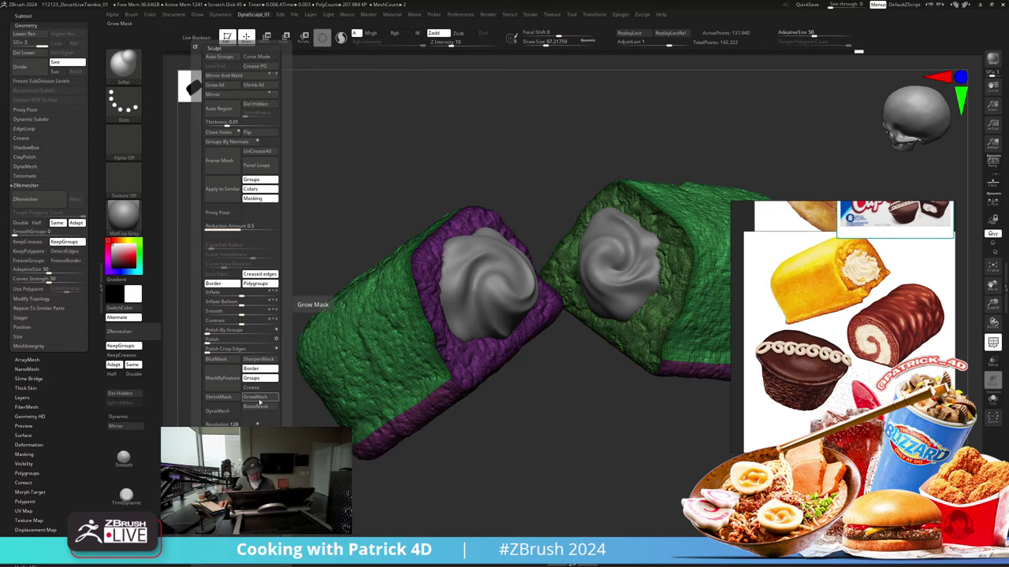
pyautogui.click(259, 401)
pyautogui.keyDown('ctrl'); pyautogui.click(403, 446); pyautogui.keyUp('ctrl')
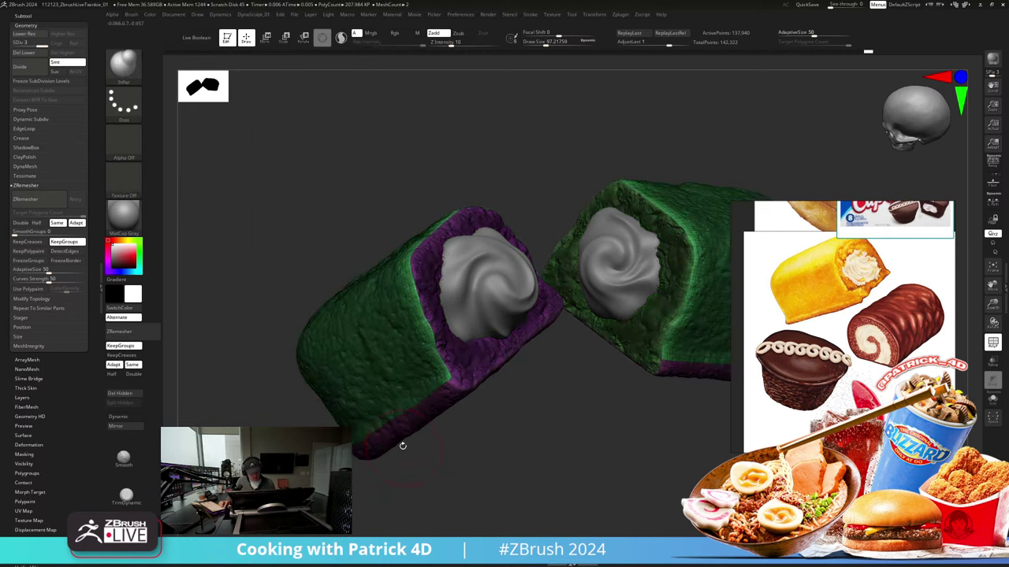
pyautogui.moveTo(402, 446); pyautogui.dragTo(226, 332)
pyautogui.click(22, 436)
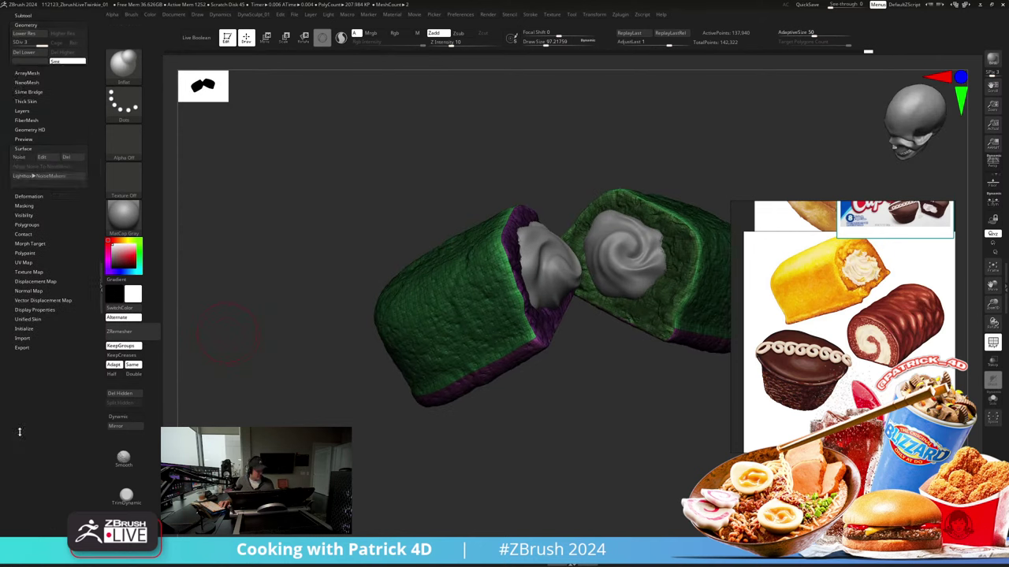
pyautogui.click(44, 118)
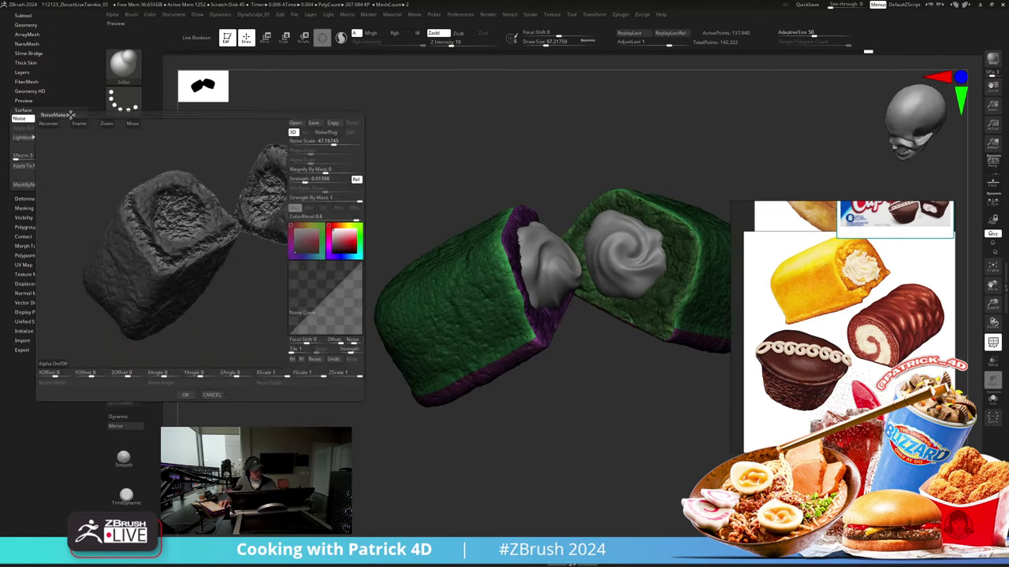
pyautogui.moveTo(131, 172); pyautogui.dragTo(146, 171)
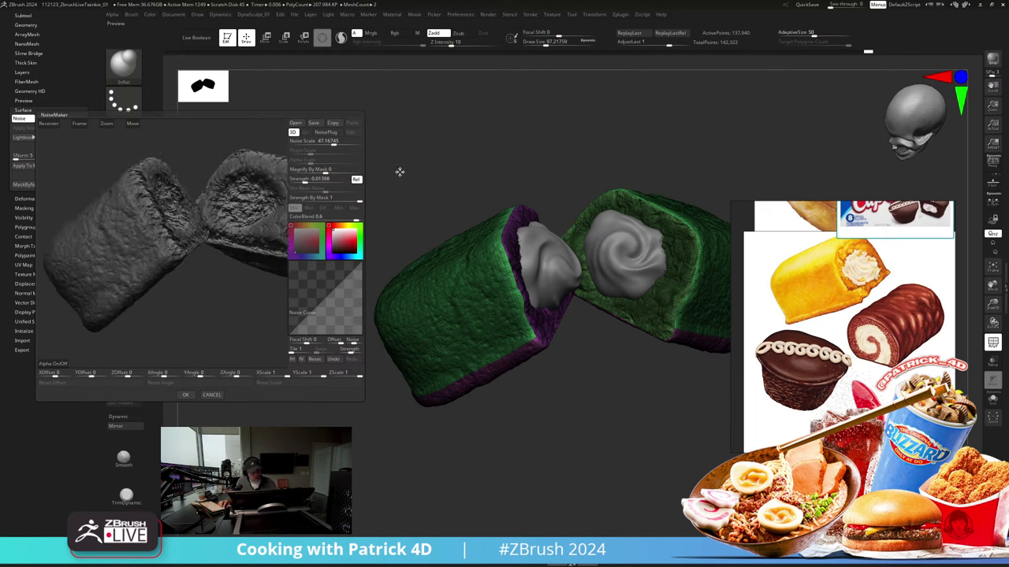
pyautogui.click(210, 396)
# Step: Show only the cake halves with Solo and clear their mask
pyautogui.moveTo(259, 406); pyautogui.dragTo(286, 386)
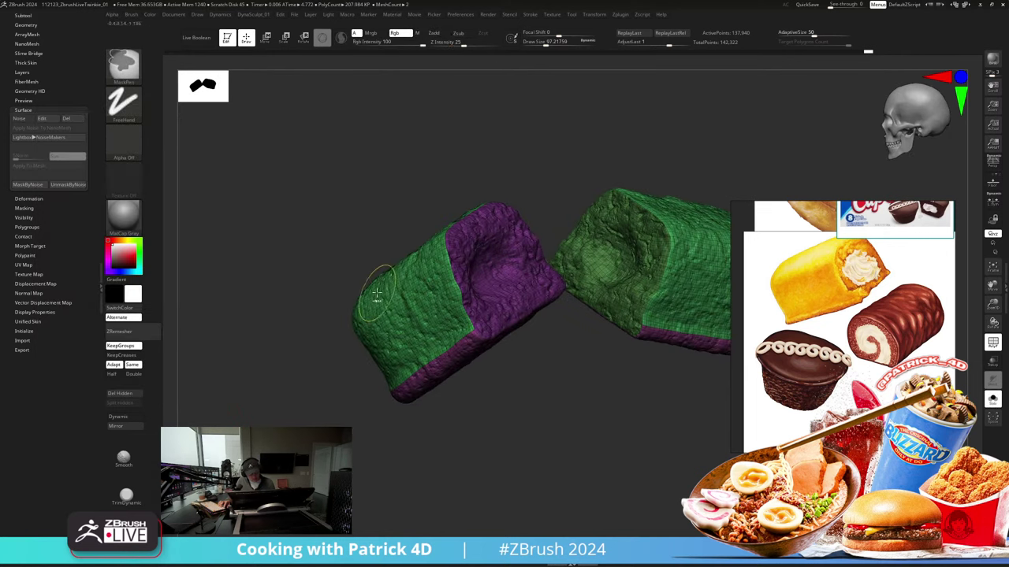
pyautogui.hotkey('ctrl', 'i')
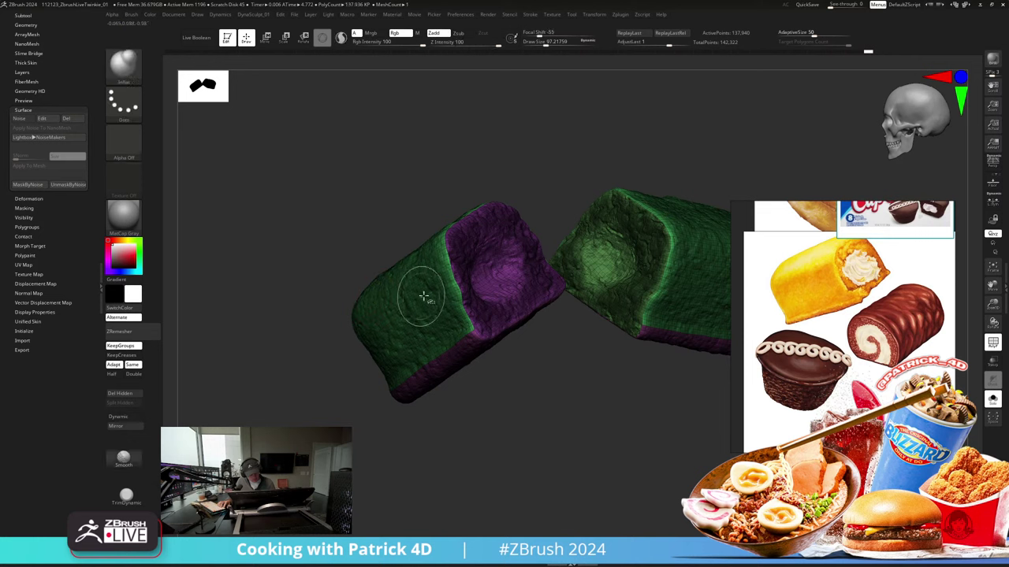
pyautogui.keyDown('ctrl'); pyautogui.moveTo(286, 222); pyautogui.dragTo(309, 248); pyautogui.keyUp('ctrl')
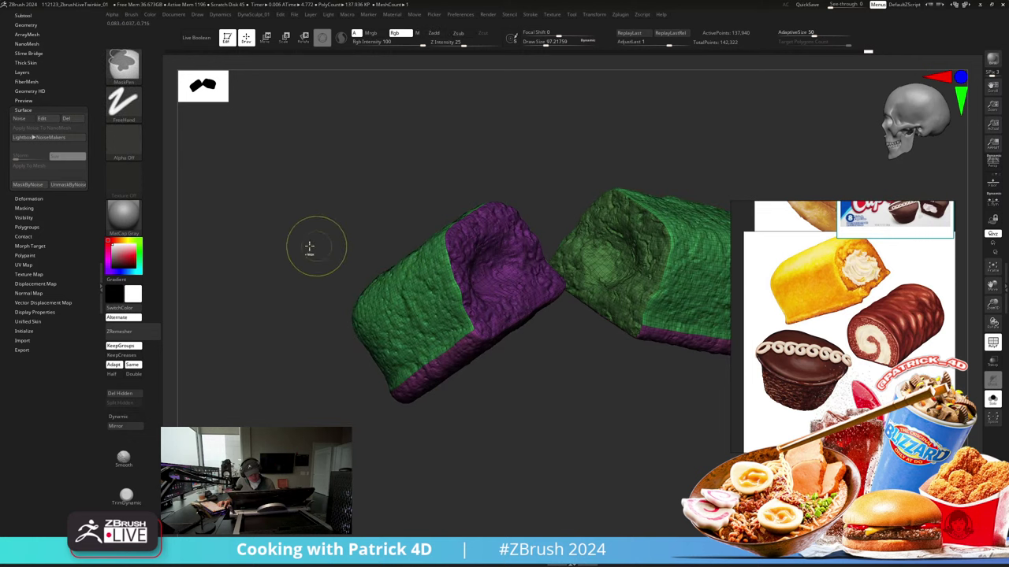
pyautogui.keyDown('ctrl'); pyautogui.keyDown('shift'); pyautogui.click(486, 260); pyautogui.keyUp('shift'); pyautogui.keyUp('ctrl')
pyautogui.keyDown('ctrl'); pyautogui.click(279, 215); pyautogui.keyUp('ctrl')
pyautogui.keyDown('ctrl'); pyautogui.keyDown('shift'); pyautogui.click(281, 215); pyautogui.keyUp('shift'); pyautogui.keyUp('ctrl')
pyautogui.keyDown('ctrl'); pyautogui.keyDown('shift'); pyautogui.click(574, 277); pyautogui.keyUp('shift'); pyautogui.keyUp('ctrl')
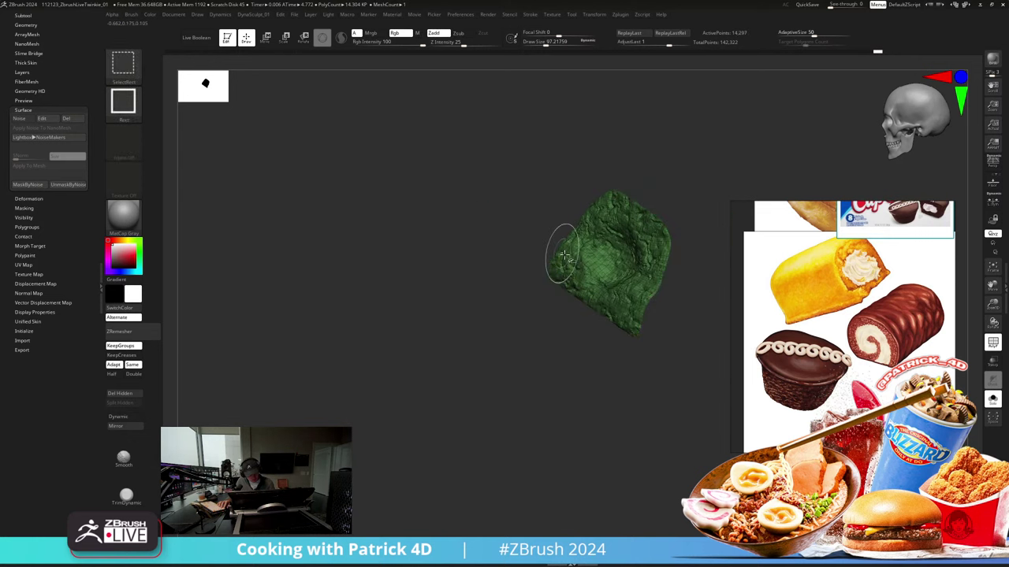
pyautogui.keyDown('ctrl'); pyautogui.keyDown('shift'); pyautogui.click(340, 200); pyautogui.keyUp('shift'); pyautogui.keyUp('ctrl')
pyautogui.keyDown('ctrl'); pyautogui.moveTo(332, 171); pyautogui.dragTo(334, 224); pyautogui.keyUp('ctrl')
# Step: Isolate both hollow crumb faces together, mask by their borders, and unhide the rest of the cake
pyautogui.keyDown('ctrl'); pyautogui.keyDown('shift'); pyautogui.click(468, 260); pyautogui.keyUp('shift'); pyautogui.keyUp('ctrl')
pyautogui.keyDown('ctrl'); pyautogui.keyDown('shift'); pyautogui.click(587, 259); pyautogui.keyUp('shift'); pyautogui.keyUp('ctrl')
pyautogui.keyDown('ctrl'); pyautogui.keyDown('shift'); pyautogui.moveTo(292, 182); pyautogui.dragTo(295, 200); pyautogui.keyUp('shift'); pyautogui.keyUp('ctrl')
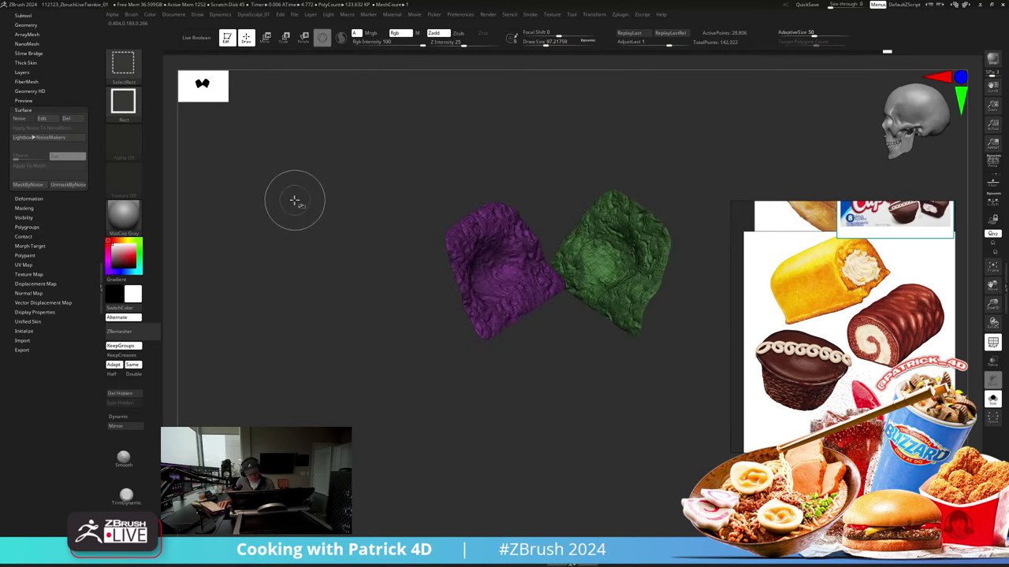
pyautogui.press('space')
pyautogui.keyDown('ctrl'); pyautogui.keyDown('shift'); pyautogui.click(208, 282); pyautogui.keyUp('shift'); pyautogui.keyUp('ctrl')
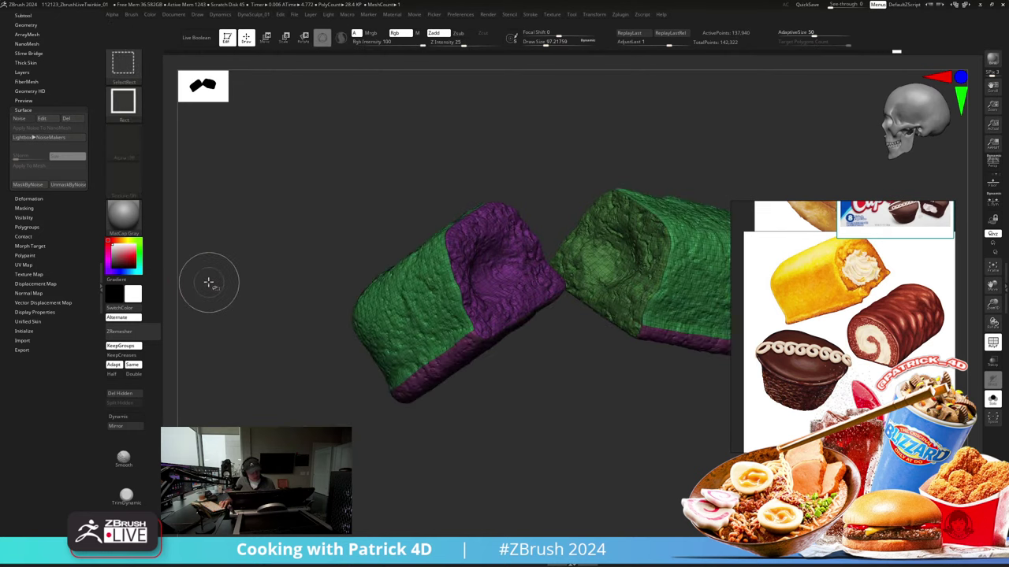
# Step: Hide the polygroup display and grow and boost the border mask, leaving only a band along the crumb-face edges unmasked
pyautogui.press('space')
pyautogui.hotkey('shift', 'f')
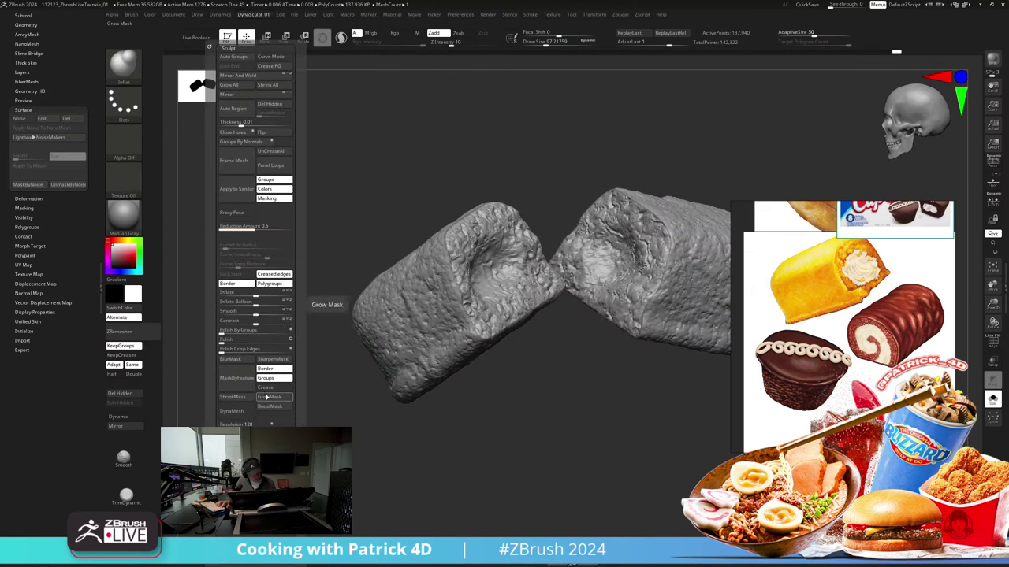
pyautogui.click(267, 398)
pyautogui.click(267, 398)
pyautogui.click(269, 410)
pyautogui.click(269, 410)
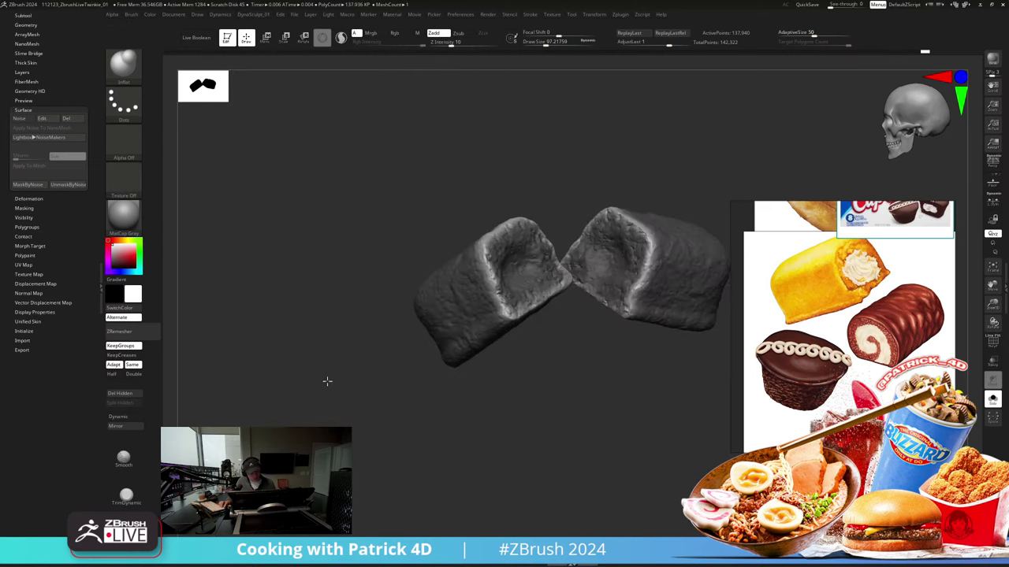
pyautogui.moveTo(326, 380); pyautogui.dragTo(309, 406)
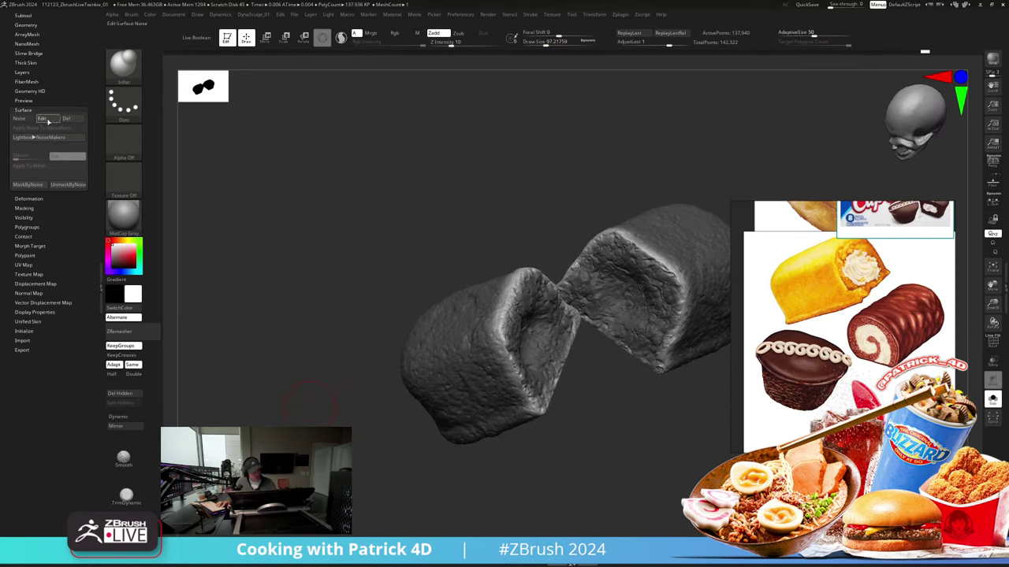
# Step: Try adding NoiseMaker surface noise to the unmasked crumb-face edges and masking by that noise
pyautogui.click(42, 118)
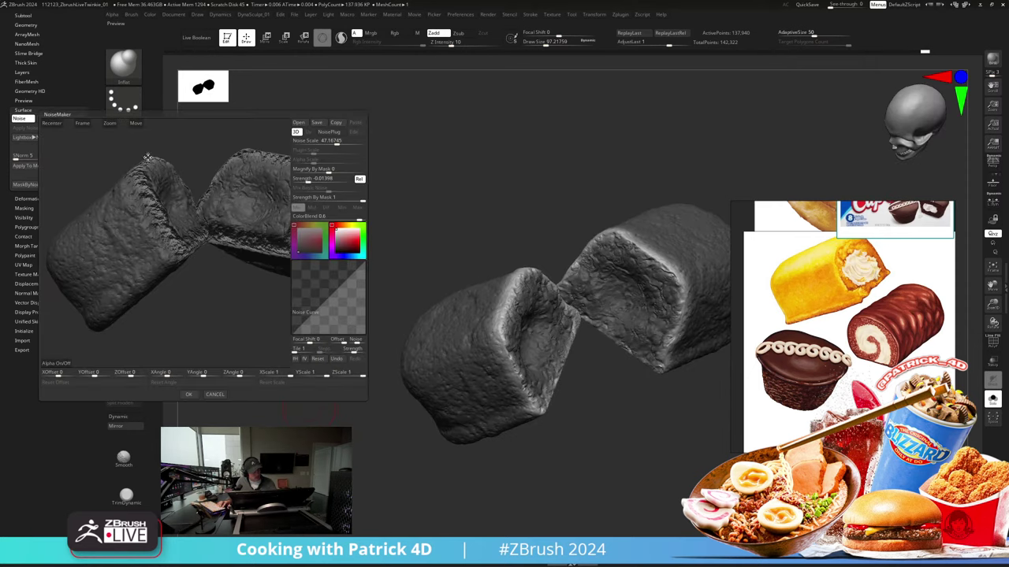
pyautogui.click(188, 394)
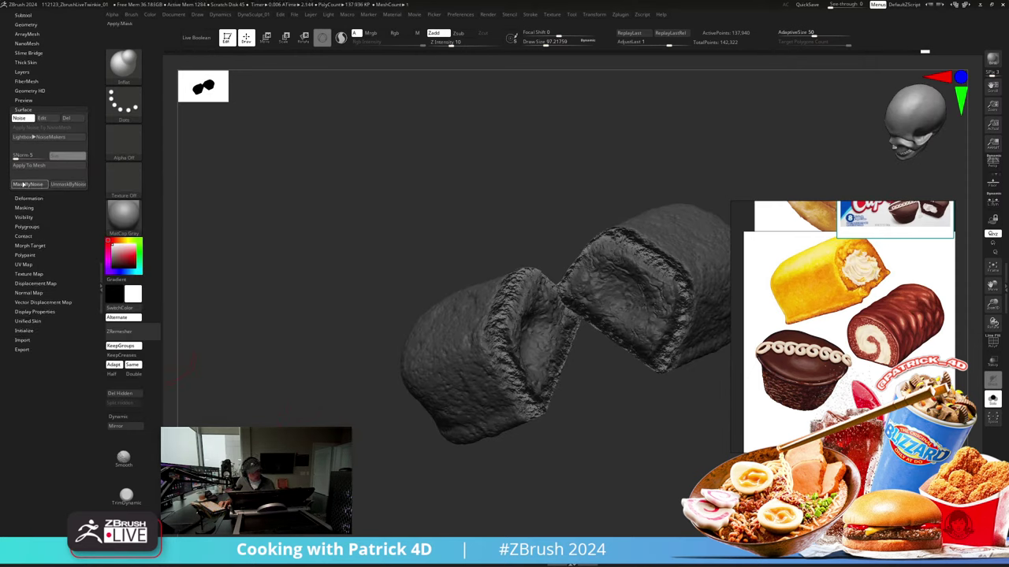
pyautogui.click(23, 184)
# Step: Grow the mask on the cake halves
pyautogui.click(254, 14)
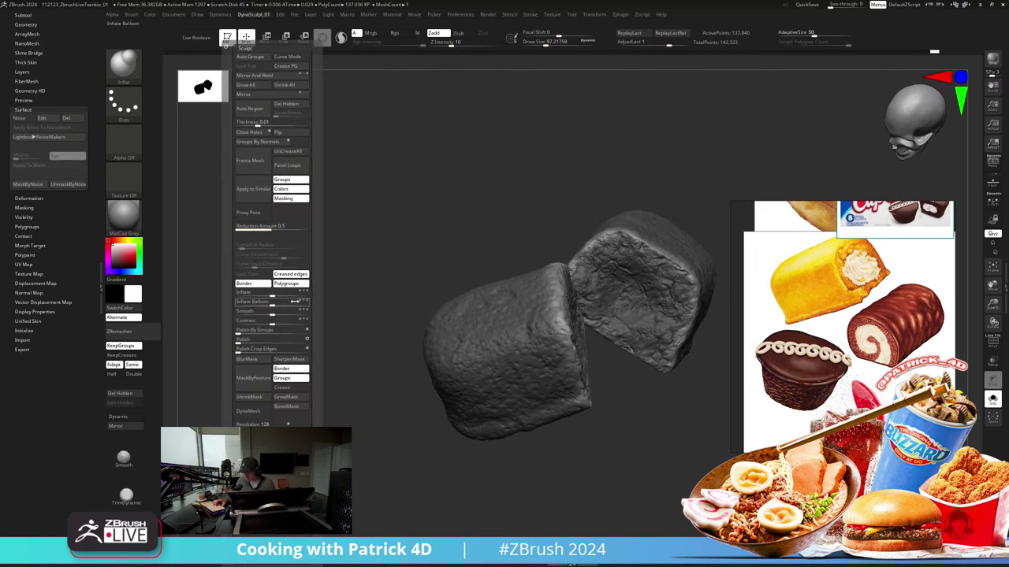
pyautogui.click(286, 398)
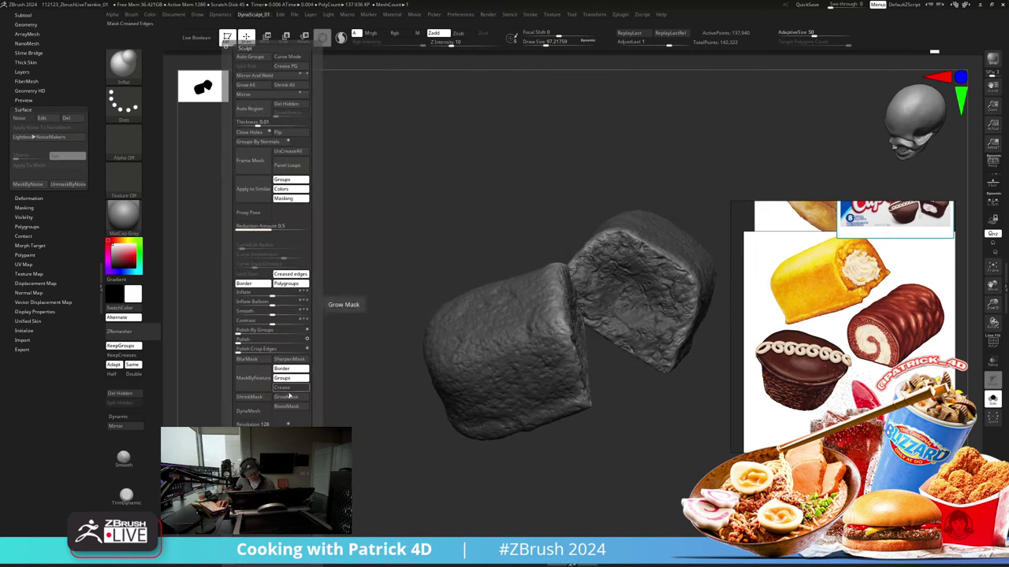
# Step: Centre the transform gizmo on the unmasked mesh area and reposition it below the gap between the two cake halves
pyautogui.click(284, 38)
pyautogui.moveTo(343, 166); pyautogui.dragTo(354, 221)
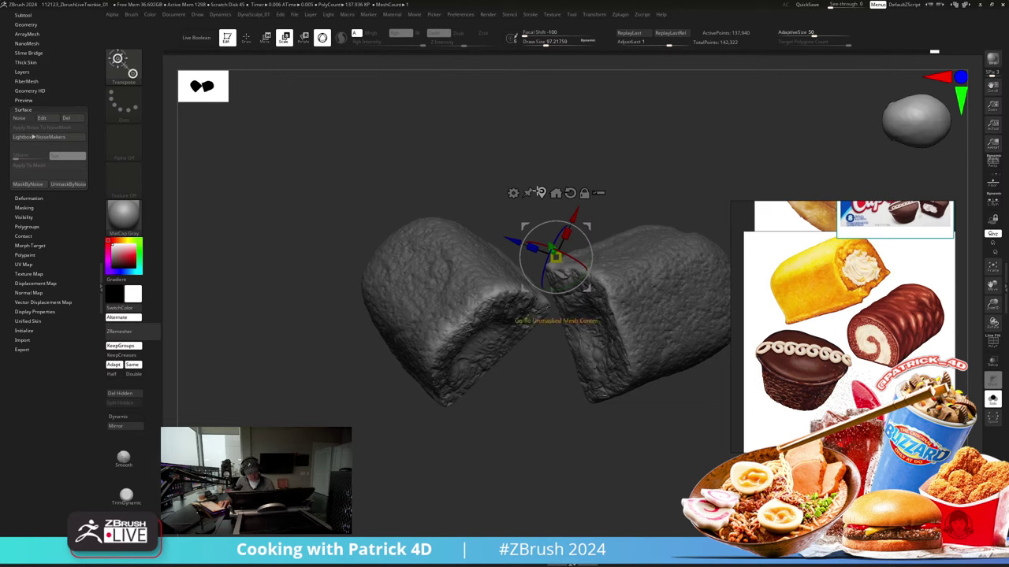
pyautogui.keyDown('alt'); pyautogui.moveTo(525, 227); pyautogui.dragTo(503, 381); pyautogui.keyUp('alt')
pyautogui.moveTo(533, 411); pyautogui.dragTo(519, 401)
pyautogui.moveTo(278, 322)
pyautogui.mouseDown()
pyautogui.moveTo(265, 272)
pyautogui.moveTo(279, 324)
pyautogui.mouseUp()
pyautogui.keyDown('alt'); pyautogui.moveTo(500, 377); pyautogui.dragTo(498, 341); pyautogui.keyUp('alt')
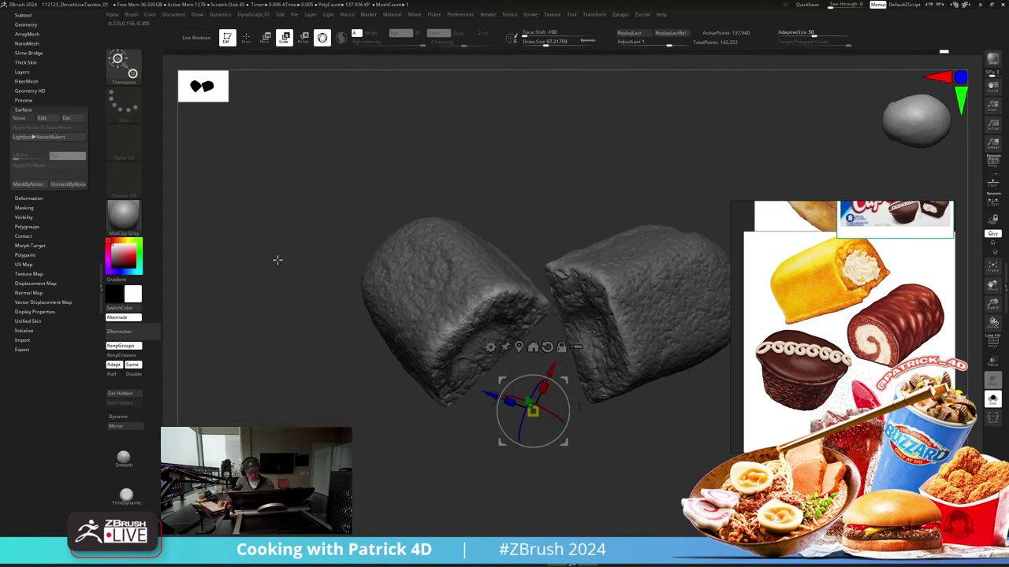
pyautogui.moveTo(278, 261); pyautogui.dragTo(246, 288)
# Step: Set SelectRect to a Lasso stroke and hide the right cake half so only the left half is shown
pyautogui.keyDown('ctrl'); pyautogui.keyDown('shift'); pyautogui.click(125, 67); pyautogui.keyUp('shift'); pyautogui.keyUp('ctrl')
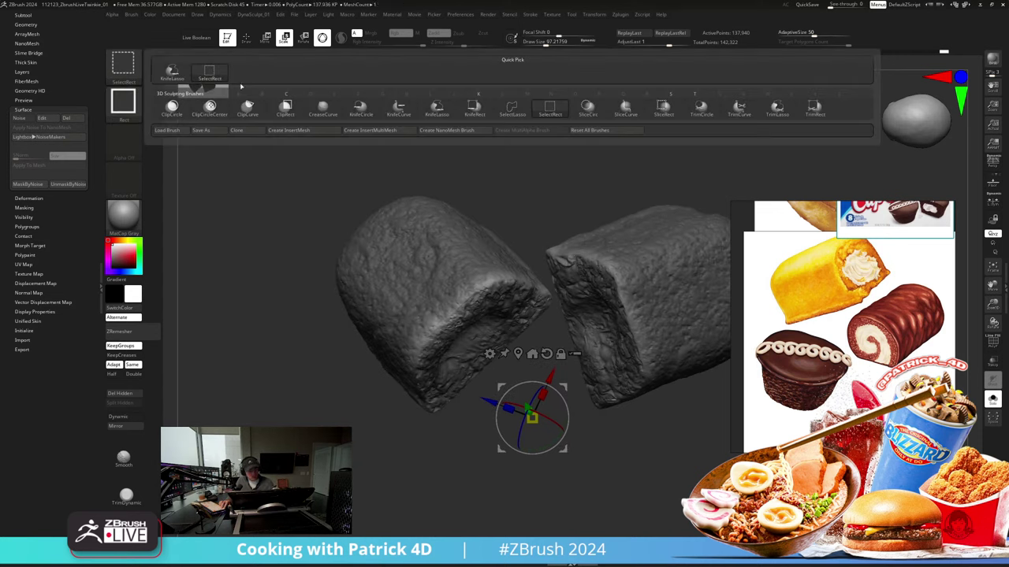
pyautogui.keyDown('ctrl'); pyautogui.keyDown('shift'); pyautogui.click(123, 103); pyautogui.keyUp('shift'); pyautogui.keyUp('ctrl')
pyautogui.keyDown('ctrl'); pyautogui.keyDown('shift'); pyautogui.click(284, 110); pyautogui.keyUp('shift'); pyautogui.keyUp('ctrl')
pyautogui.keyDown('alt'); pyautogui.moveTo(254, 291); pyautogui.dragTo(246, 270); pyautogui.keyUp('alt')
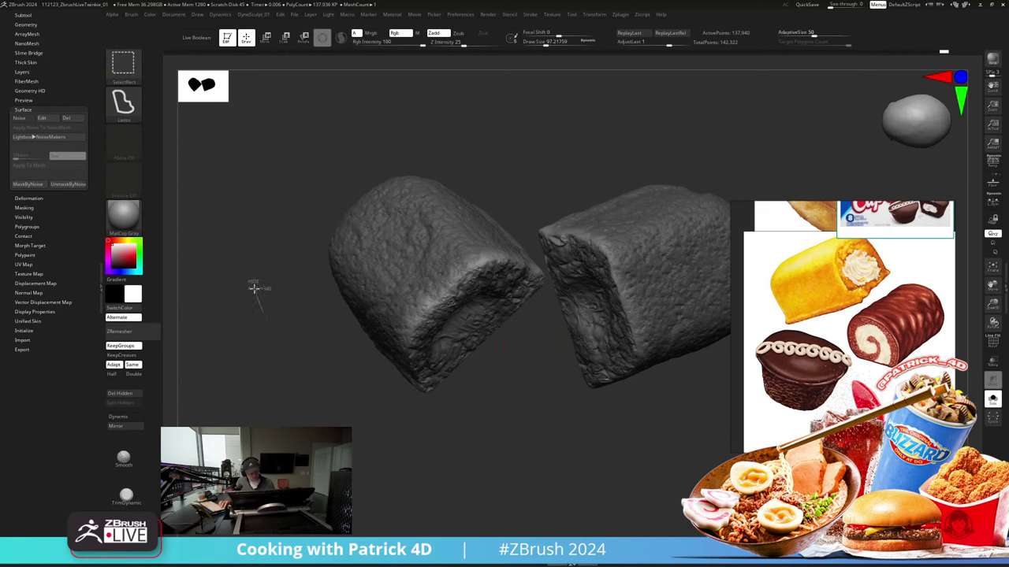
pyautogui.moveTo(271, 331)
pyautogui.keyDown('ctrl'); pyautogui.keyDown('shift'); pyautogui.mouseDown()
pyautogui.moveTo(418, 106)
pyautogui.moveTo(519, 215)
pyautogui.moveTo(548, 272)
pyautogui.moveTo(461, 544)
pyautogui.moveTo(295, 348)
pyautogui.mouseUp(); pyautogui.keyUp('shift'); pyautogui.keyUp('ctrl')
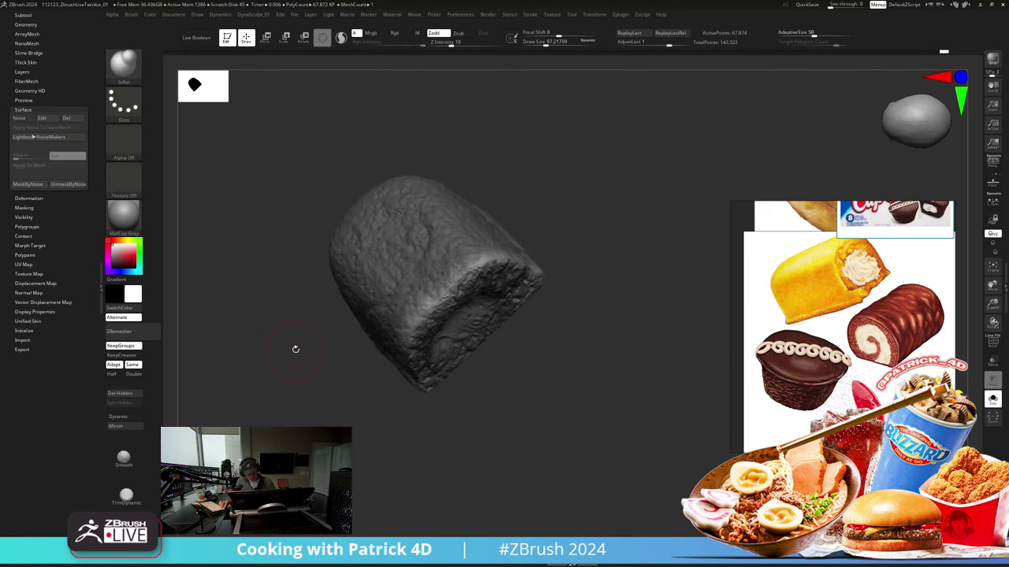
# Step: Centre the gizmo on the unmasked broken face of the isolated left half and align its axes with the cake's length
pyautogui.click(283, 39)
pyautogui.click(512, 334)
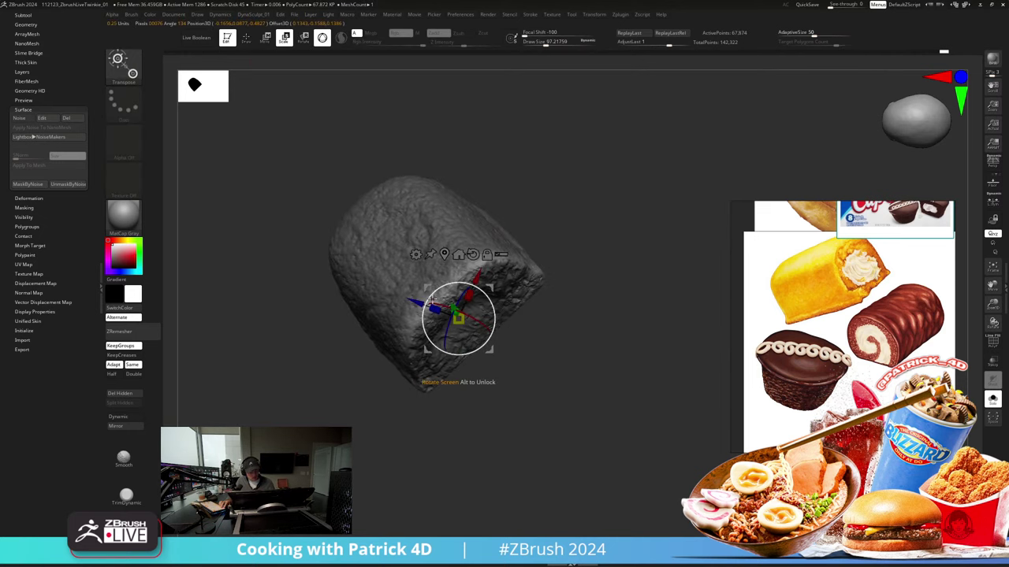
pyautogui.keyDown('alt'); pyautogui.click(473, 256); pyautogui.keyUp('alt')
pyautogui.moveTo(302, 234)
pyautogui.mouseDown()
pyautogui.moveTo(263, 207)
pyautogui.moveTo(281, 229)
pyautogui.moveTo(289, 275)
pyautogui.moveTo(273, 238)
pyautogui.moveTo(277, 389)
pyautogui.moveTo(245, 325)
pyautogui.moveTo(237, 259)
pyautogui.moveTo(291, 209)
pyautogui.mouseUp()
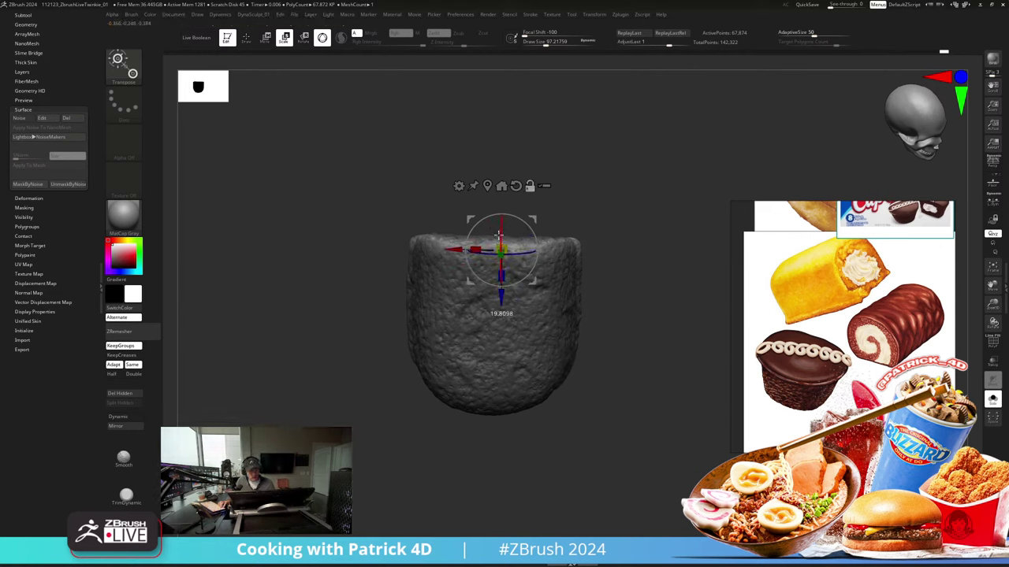
pyautogui.moveTo(345, 187)
pyautogui.mouseDown()
pyautogui.moveTo(307, 180)
pyautogui.moveTo(353, 223)
pyautogui.moveTo(333, 202)
pyautogui.moveTo(333, 72)
pyautogui.mouseUp()
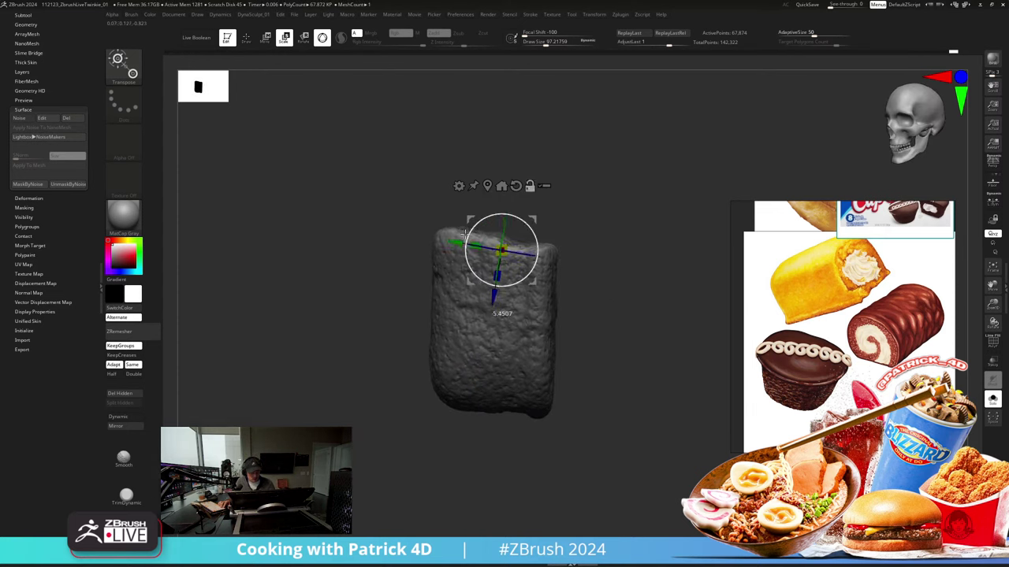
pyautogui.moveTo(331, 187)
pyautogui.mouseDown()
pyautogui.moveTo(362, 181)
pyautogui.moveTo(241, 257)
pyautogui.moveTo(279, 240)
pyautogui.moveTo(310, 196)
pyautogui.mouseUp()
# Step: Pull the left half's unmasked broken face outward by about 0.11 along the cake's length, undoing any excessive stretch
pyautogui.moveTo(454, 230); pyautogui.dragTo(622, 355)
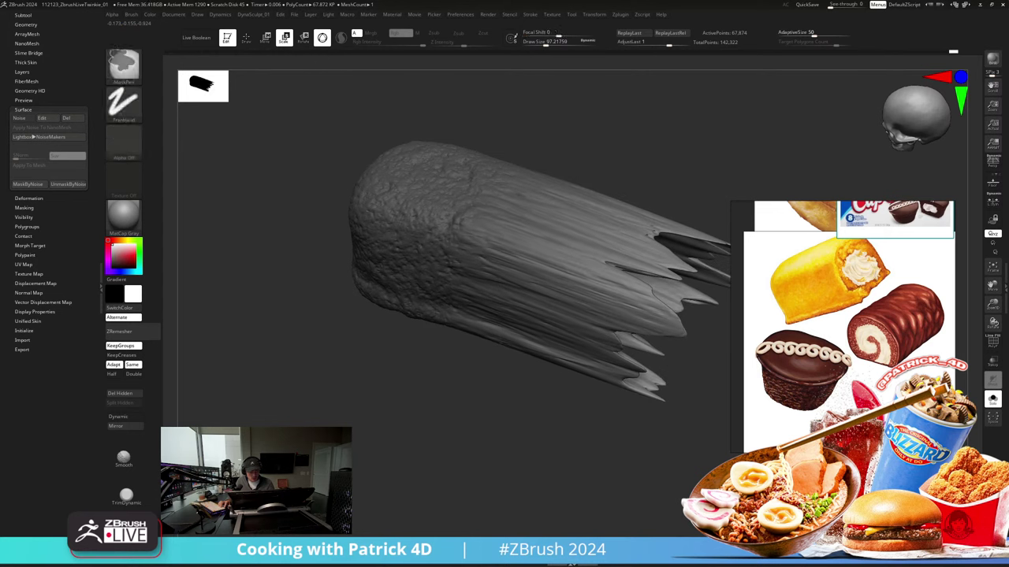
pyautogui.hotkey('ctrl', 'z')
pyautogui.moveTo(462, 237); pyautogui.dragTo(471, 244)
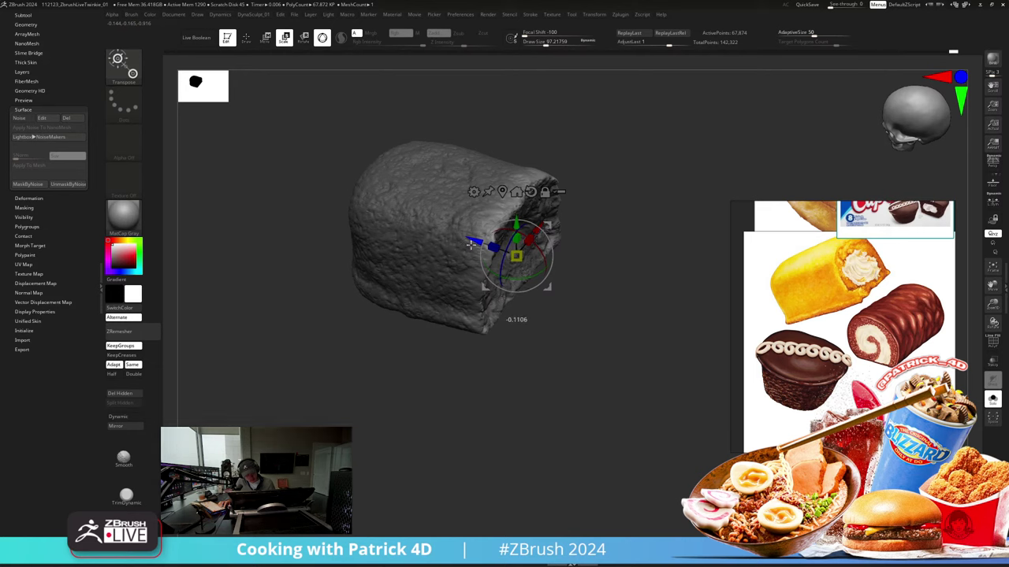
# Step: Clear the mask on the left cake half only, and invert visibility to isolate the right half
pyautogui.moveTo(275, 174); pyautogui.dragTo(260, 157)
pyautogui.keyDown('ctrl'); pyautogui.keyDown('shift'); pyautogui.click(260, 161); pyautogui.keyUp('shift'); pyautogui.keyUp('ctrl')
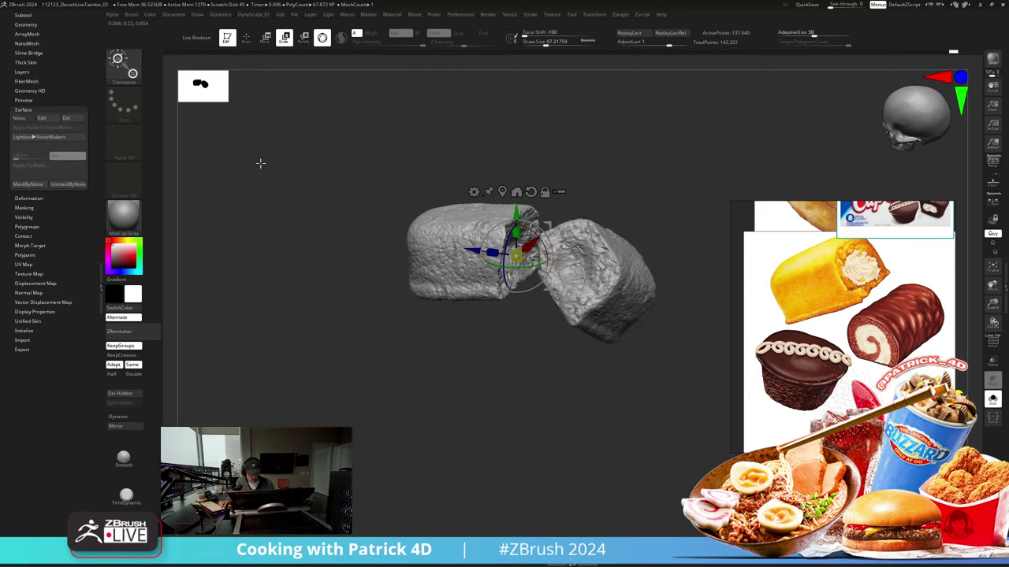
pyautogui.hotkey('ctrl', 'z')
pyautogui.keyDown('ctrl'); pyautogui.keyDown('shift'); pyautogui.moveTo(270, 135); pyautogui.dragTo(255, 182); pyautogui.keyUp('shift'); pyautogui.keyUp('ctrl')
pyautogui.keyDown('ctrl'); pyautogui.keyDown('shift'); pyautogui.click(257, 183); pyautogui.keyUp('shift'); pyautogui.keyUp('ctrl')
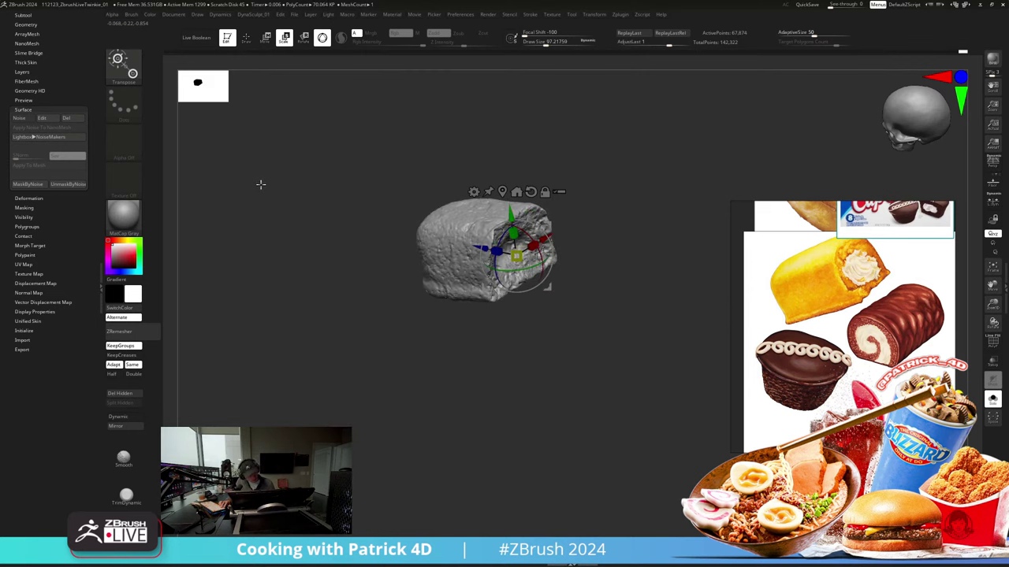
pyautogui.keyDown('ctrl'); pyautogui.keyDown('shift'); pyautogui.click(260, 183); pyautogui.keyUp('shift'); pyautogui.keyUp('ctrl')
pyautogui.keyDown('ctrl'); pyautogui.keyDown('shift'); pyautogui.click(261, 184); pyautogui.keyUp('shift'); pyautogui.keyUp('ctrl')
pyautogui.keyDown('ctrl'); pyautogui.keyDown('shift'); pyautogui.click(264, 181); pyautogui.keyUp('shift'); pyautogui.keyUp('ctrl')
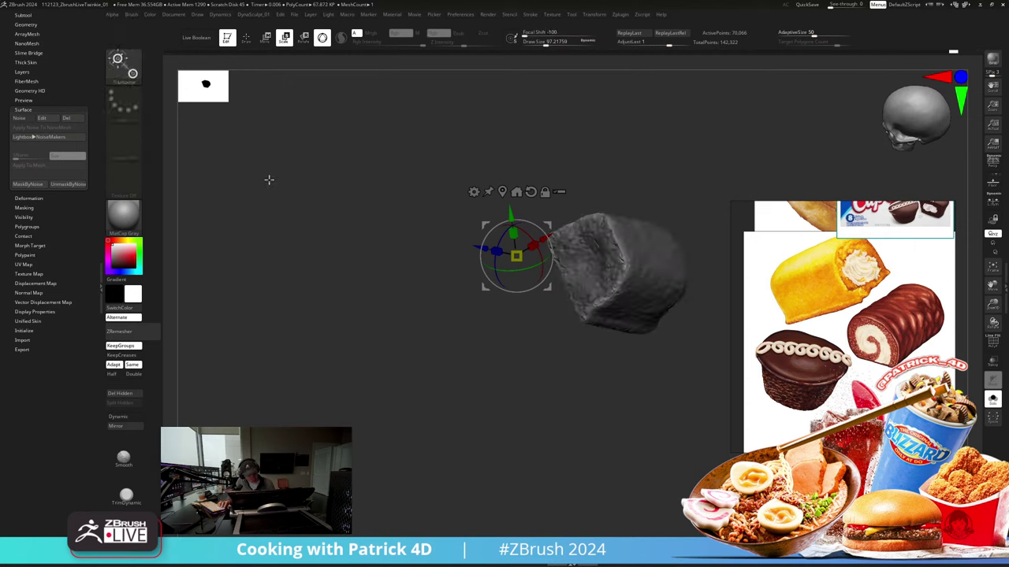
# Step: Centre the gizmo on the right half's unmasked broken face and align its axes with that half's length
pyautogui.moveTo(362, 189); pyautogui.dragTo(418, 223)
pyautogui.click(502, 191)
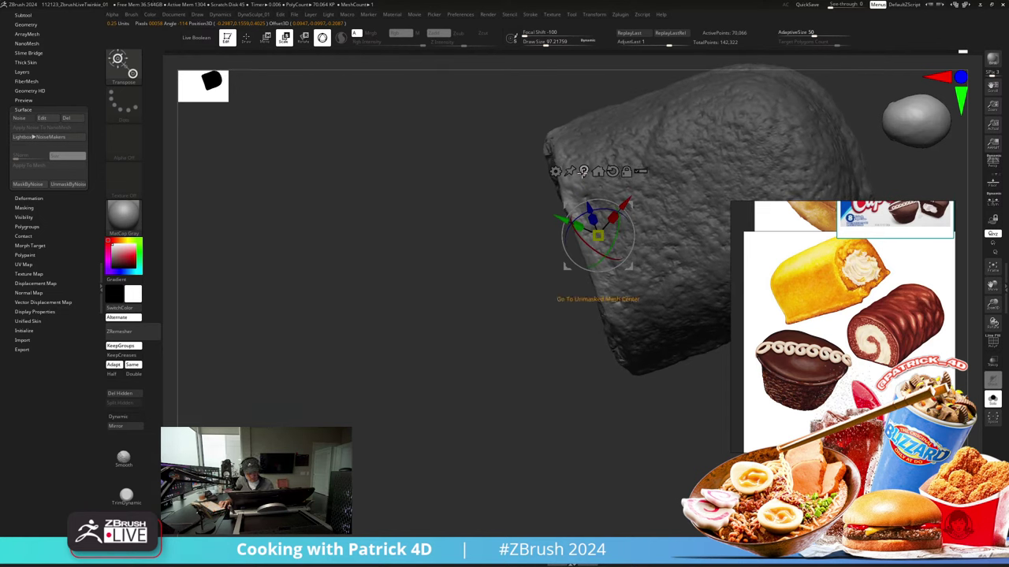
pyautogui.hotkey('ctrl', 'z')
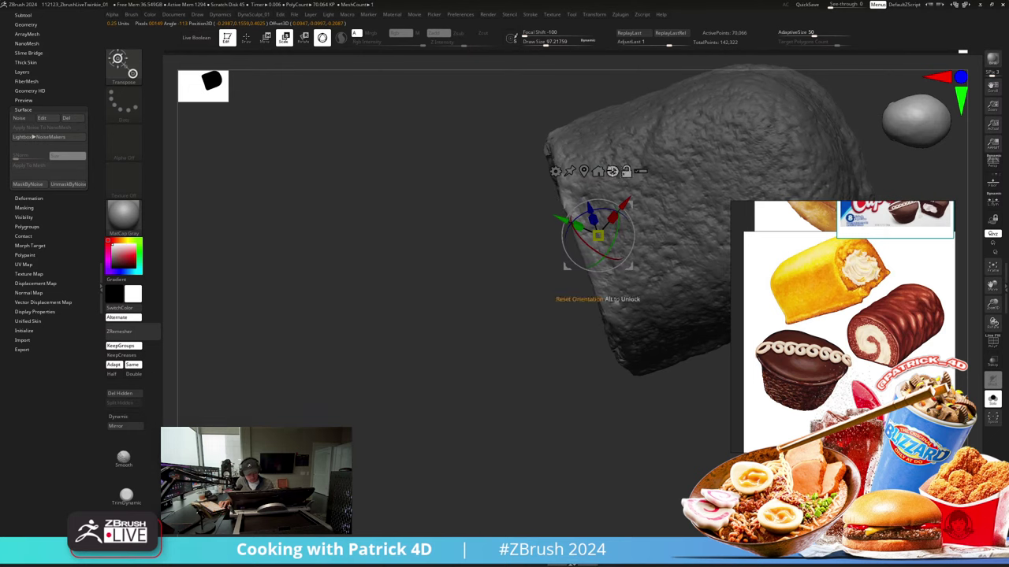
pyautogui.keyDown('alt'); pyautogui.moveTo(584, 241); pyautogui.dragTo(562, 226); pyautogui.keyUp('alt')
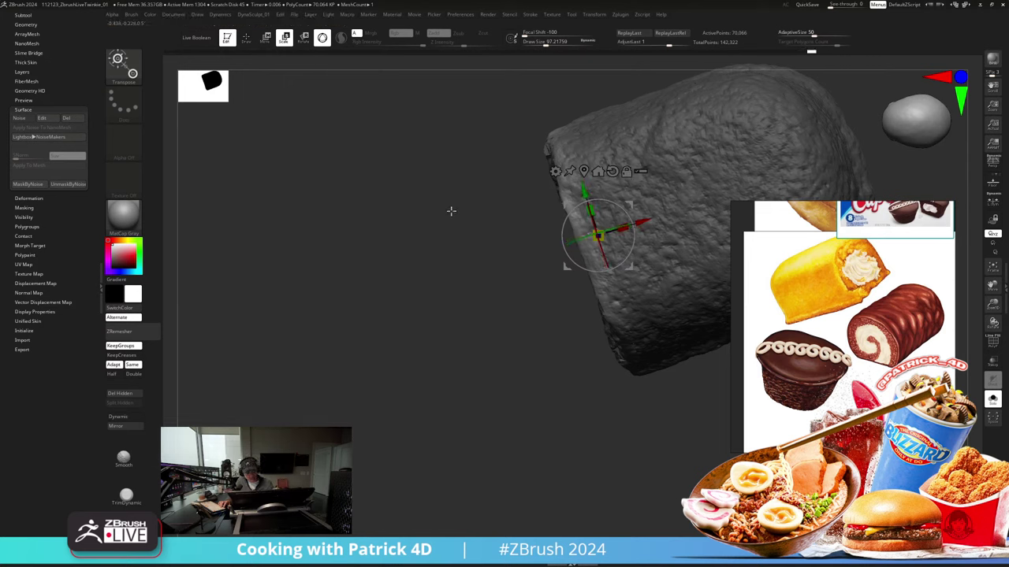
pyautogui.moveTo(558, 207); pyautogui.dragTo(542, 218)
pyautogui.hotkey('ctrl', 'z')
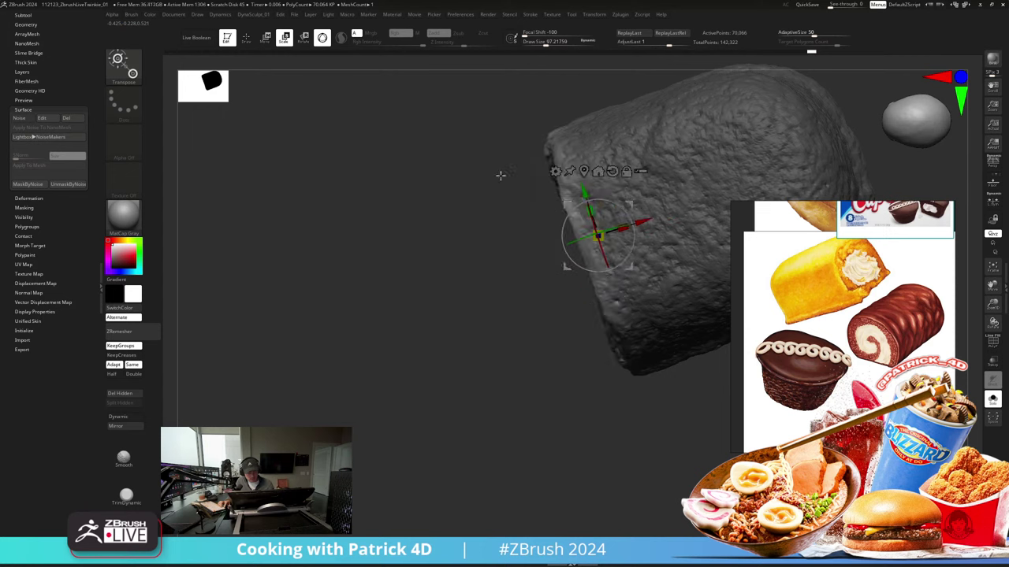
pyautogui.hotkey('ctrl', 'shift', 'z')
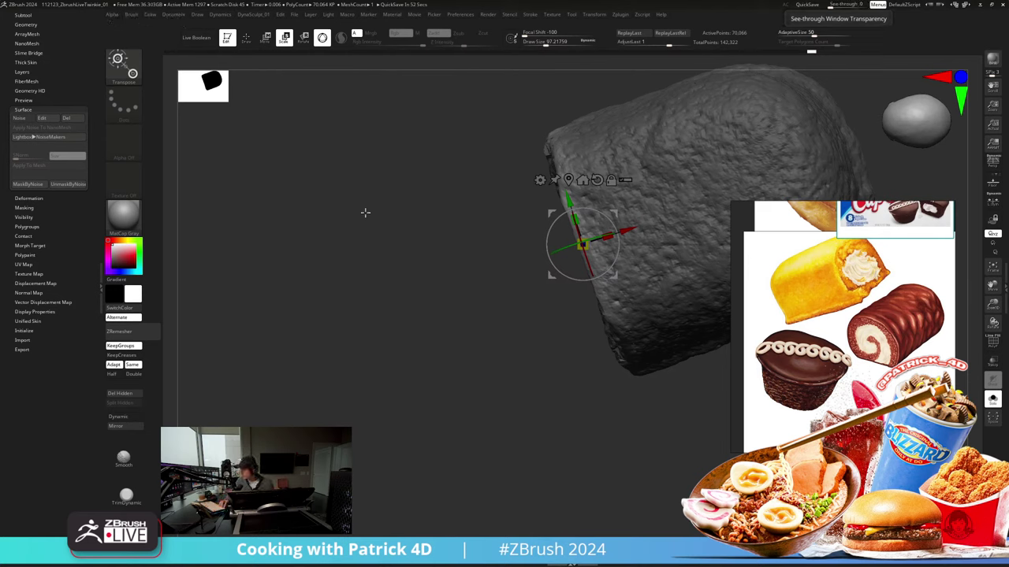
pyautogui.moveTo(471, 233)
pyautogui.mouseDown()
pyautogui.moveTo(448, 255)
pyautogui.moveTo(450, 205)
pyautogui.moveTo(399, 150)
pyautogui.moveTo(383, 181)
pyautogui.moveTo(415, 172)
pyautogui.mouseUp()
pyautogui.click(611, 180)
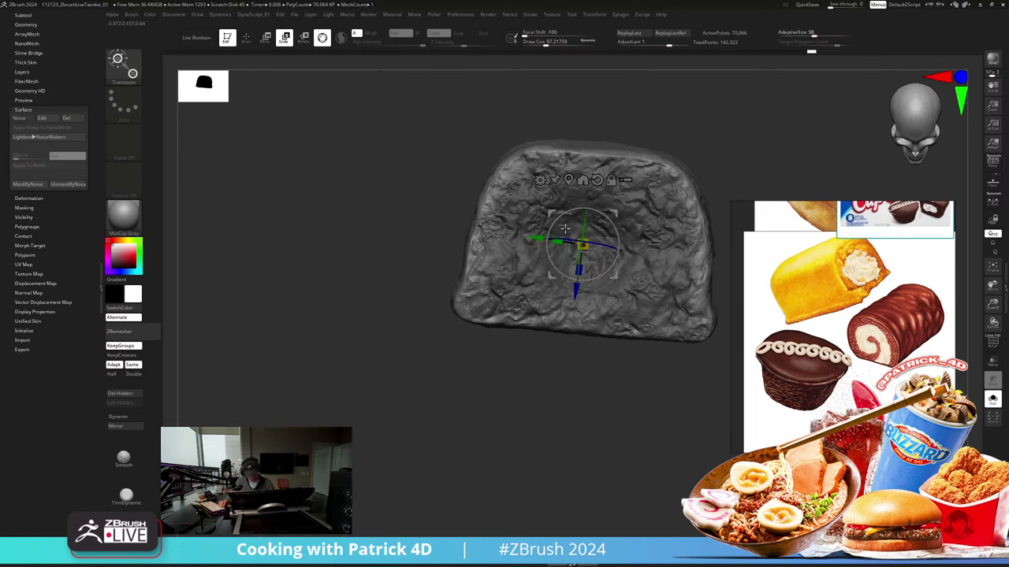
# Step: Pull the right half's broken face outward by about 0.1 and clear its mask, bringing both halves and the filling back
pyautogui.moveTo(370, 180); pyautogui.dragTo(413, 205)
pyautogui.moveTo(612, 244); pyautogui.dragTo(596, 245)
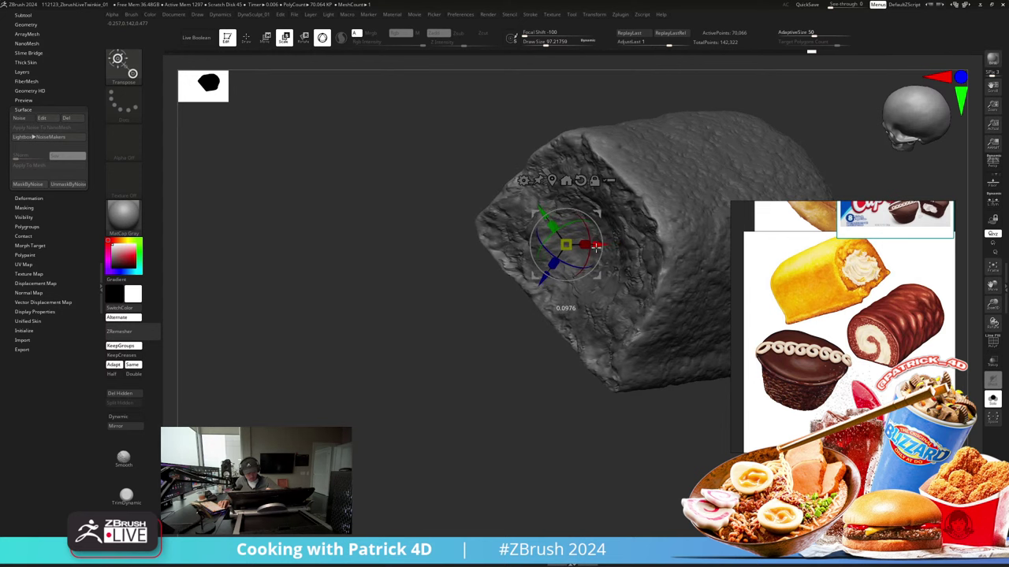
pyautogui.hotkey('ctrl', 'z')
pyautogui.hotkey('ctrl', 'z')
pyautogui.hotkey('ctrl', 'z')
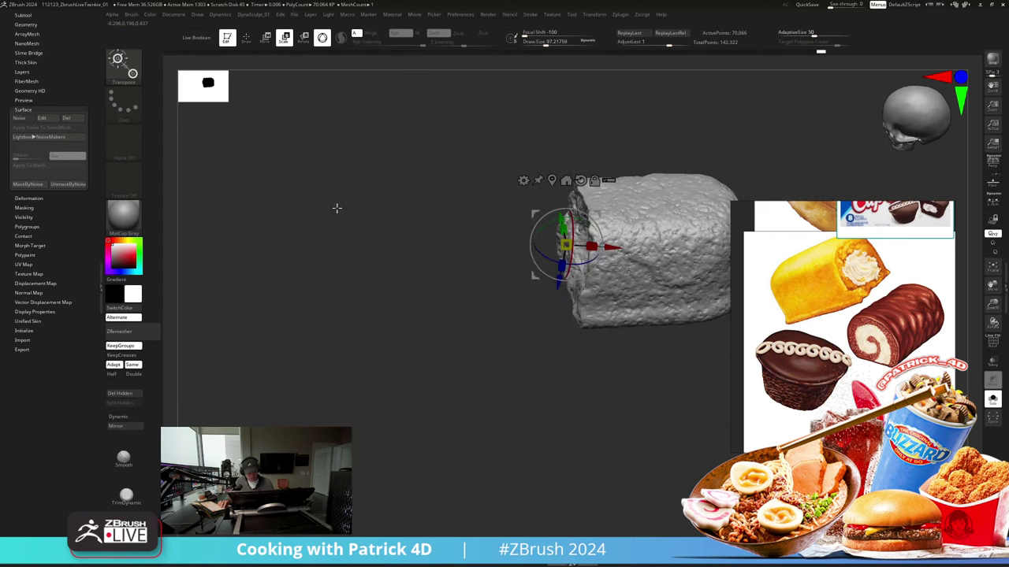
pyautogui.moveTo(312, 191); pyautogui.dragTo(299, 210)
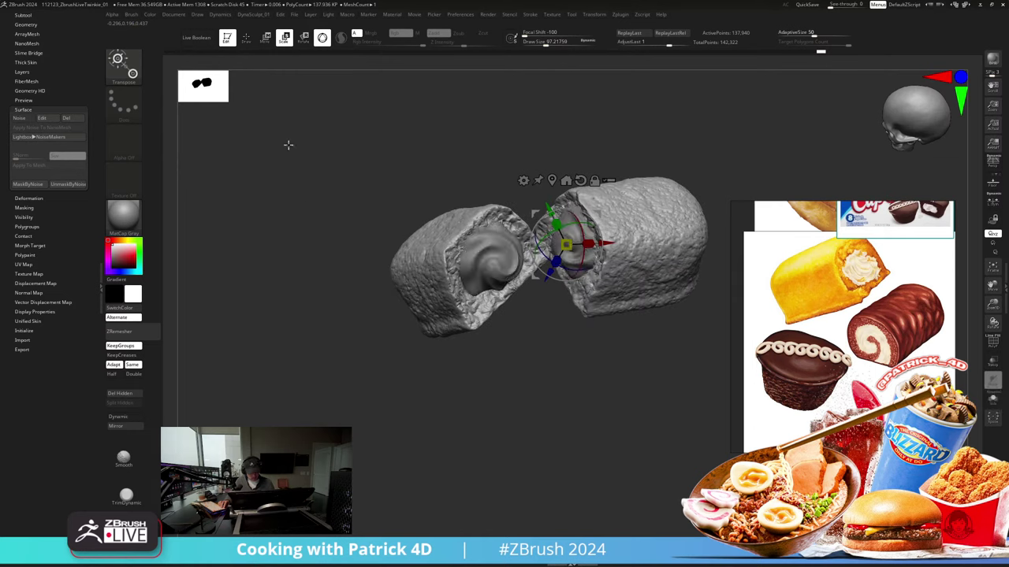
# Step: Turn off Dynamic Subdiv on the cream filling subtool and divide its mesh up to subdivision level 3
pyautogui.press('q')
pyautogui.keyDown('alt'); pyautogui.moveTo(272, 173); pyautogui.dragTo(297, 227); pyautogui.keyUp('alt')
pyautogui.keyDown('alt'); pyautogui.click(496, 282); pyautogui.keyUp('alt')
pyautogui.hotkey('shift', 'f')
pyautogui.press('shift')
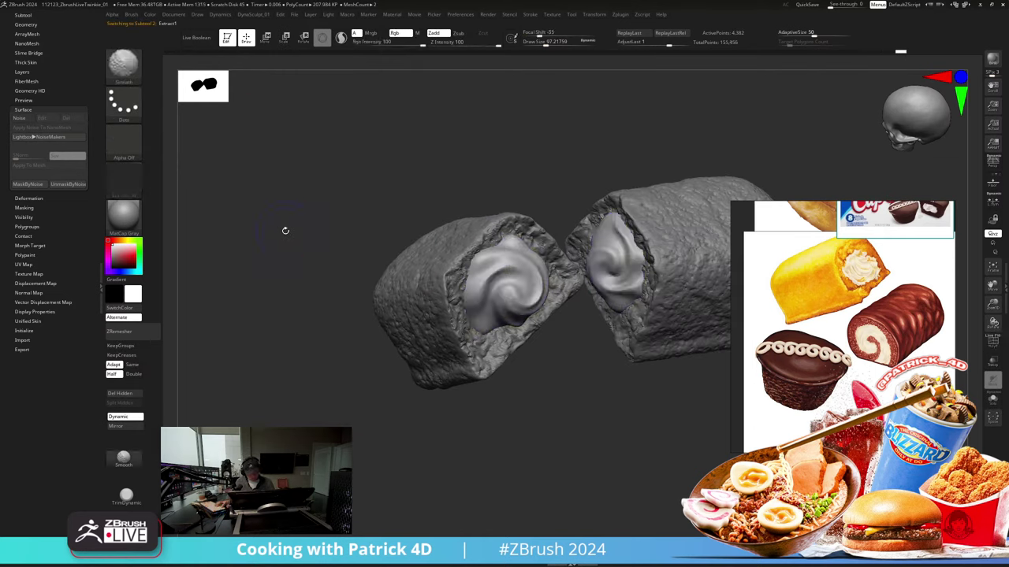
pyautogui.click(26, 25)
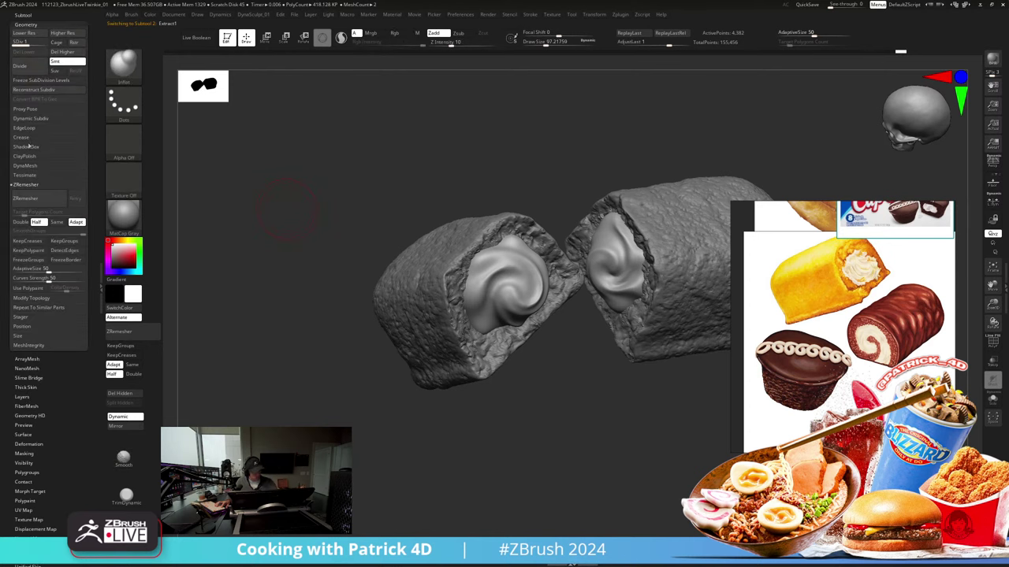
pyautogui.click(26, 119)
pyautogui.click(24, 128)
pyautogui.moveTo(290, 229)
pyautogui.mouseDown()
pyautogui.moveTo(281, 228)
pyautogui.moveTo(290, 190)
pyautogui.moveTo(289, 217)
pyautogui.moveTo(281, 198)
pyautogui.moveTo(297, 205)
pyautogui.moveTo(276, 200)
pyautogui.moveTo(282, 182)
pyautogui.moveTo(252, 197)
pyautogui.mouseUp()
pyautogui.hotkey('ctrl', 'd')
pyautogui.press('d')
pyautogui.hotkey('ctrl', 'd')
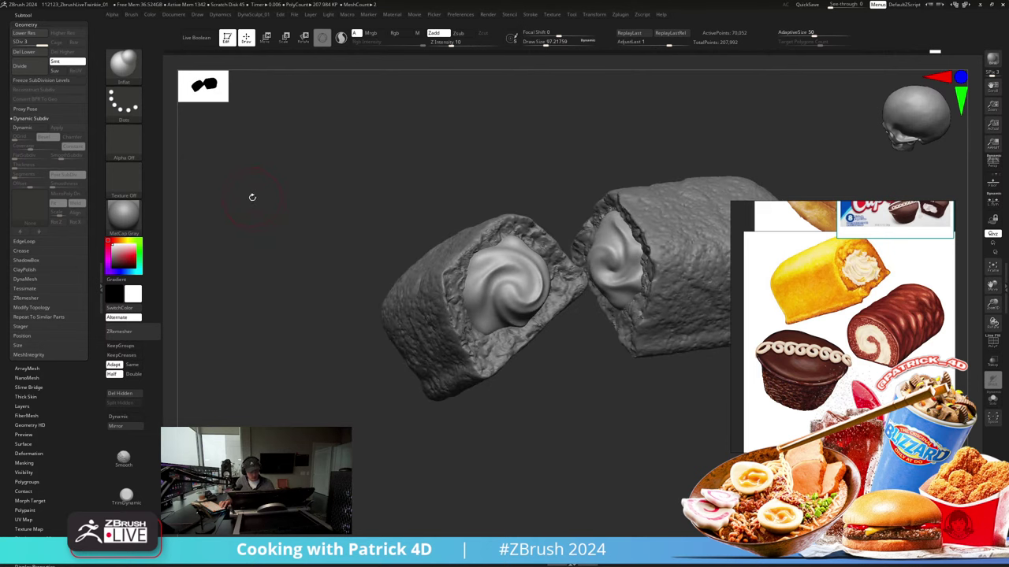
# Step: Trace a MaskCurvePen curve around the left cream filling's edge where it meets the cake
pyautogui.keyDown('ctrl'); pyautogui.click(126, 68); pyautogui.keyUp('ctrl')
pyautogui.keyDown('ctrl'); pyautogui.click(240, 103); pyautogui.keyUp('ctrl')
pyautogui.keyDown('alt'); pyautogui.moveTo(315, 209); pyautogui.dragTo(342, 260); pyautogui.keyUp('alt')
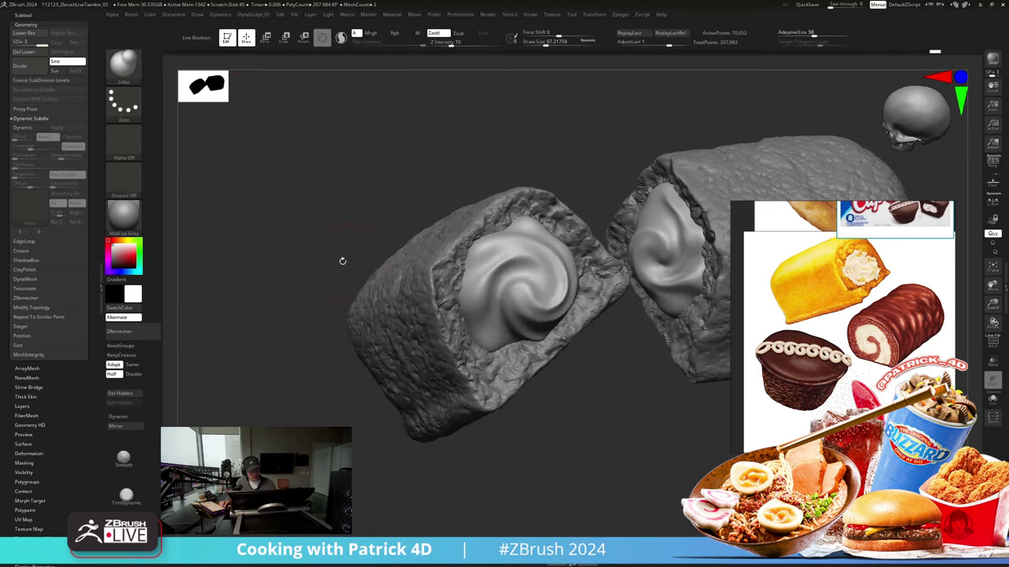
pyautogui.keyDown('ctrl'); pyautogui.moveTo(483, 347); pyautogui.dragTo(459, 278); pyautogui.keyUp('ctrl')
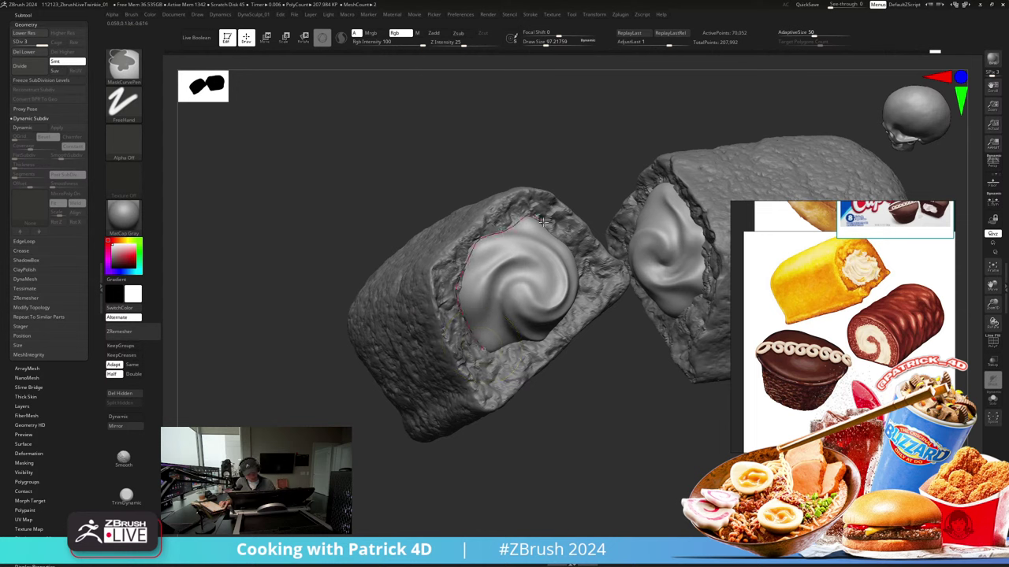
pyautogui.moveTo(349, 124); pyautogui.dragTo(338, 203)
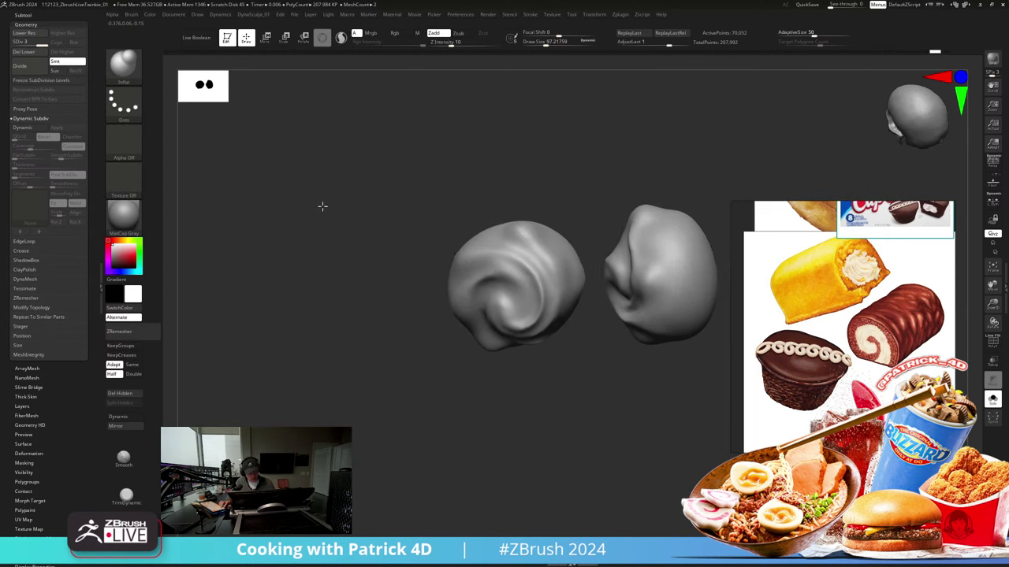
pyautogui.keyDown('ctrl'); pyautogui.keyDown('shift'); pyautogui.click(323, 206); pyautogui.keyUp('shift'); pyautogui.keyUp('ctrl')
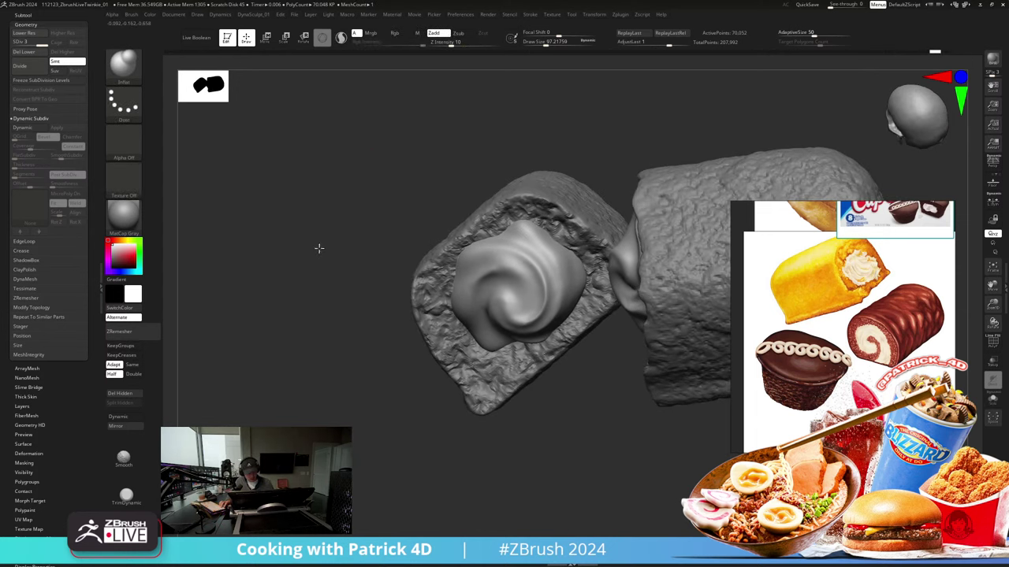
pyautogui.moveTo(319, 249); pyautogui.dragTo(317, 245)
pyautogui.keyDown('ctrl'); pyautogui.moveTo(487, 348); pyautogui.dragTo(461, 319); pyautogui.keyUp('ctrl')
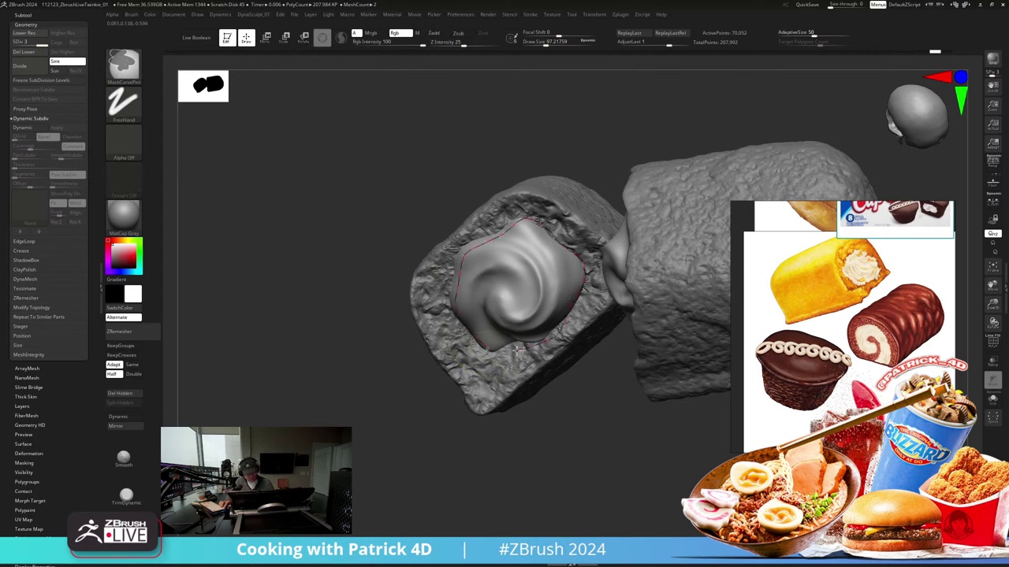
pyautogui.keyDown('ctrl'); pyautogui.moveTo(477, 341); pyautogui.dragTo(475, 344); pyautogui.keyUp('ctrl')
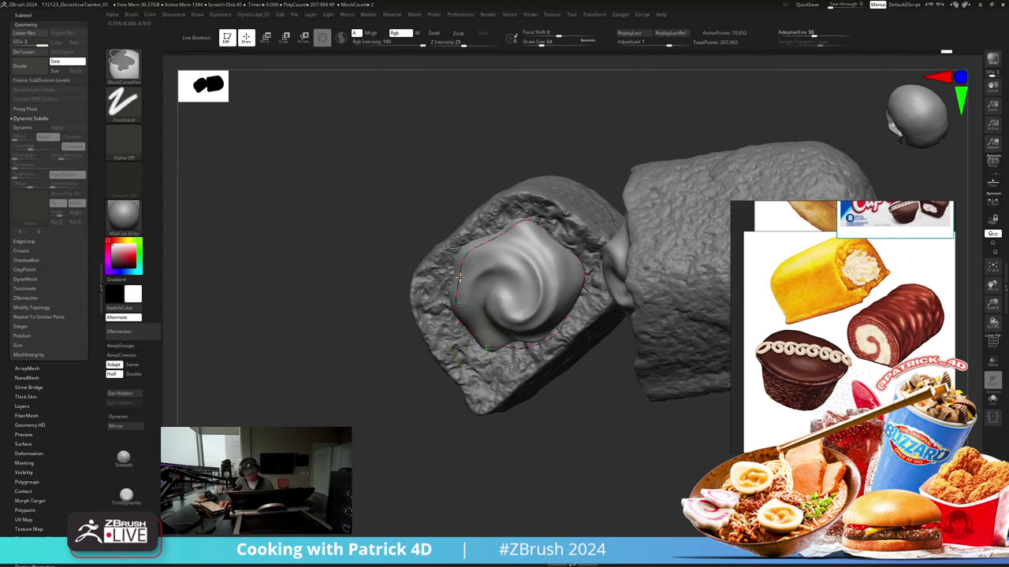
# Step: Grow and boost the mask line around the cream filling's edge and invert the mask
pyautogui.press('d')
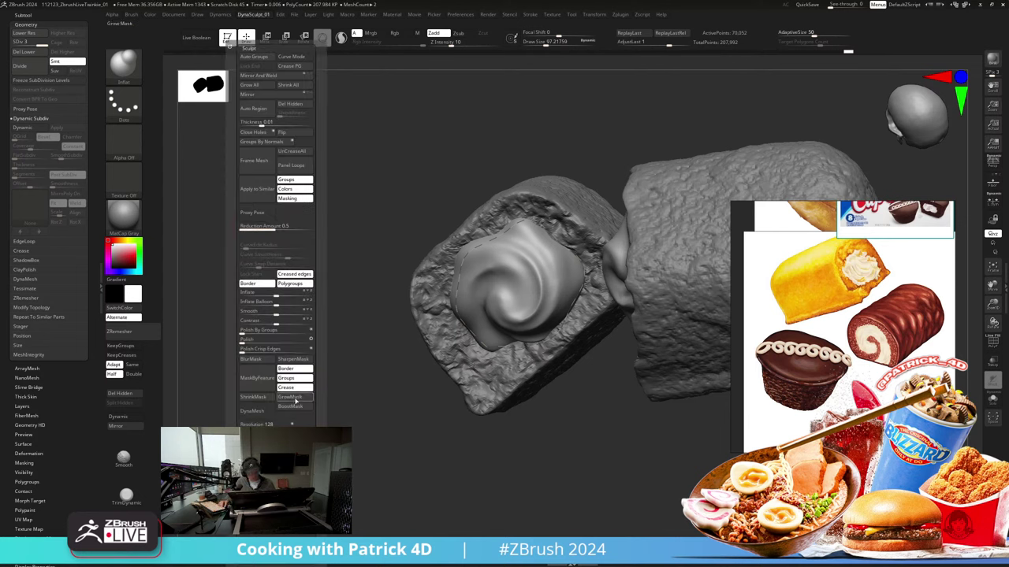
pyautogui.click(295, 408)
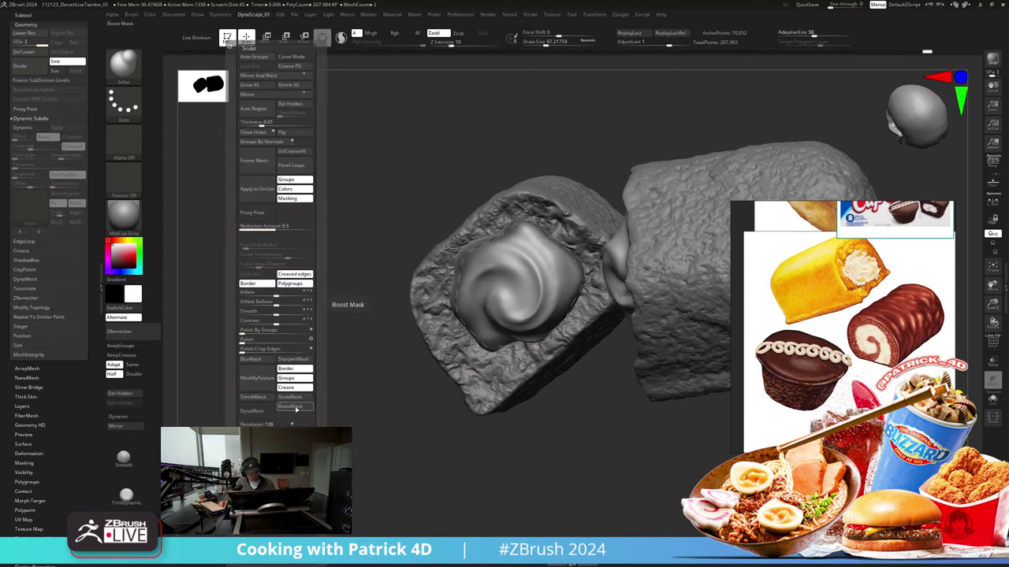
pyautogui.keyDown('ctrl'); pyautogui.click(298, 367); pyautogui.keyUp('ctrl')
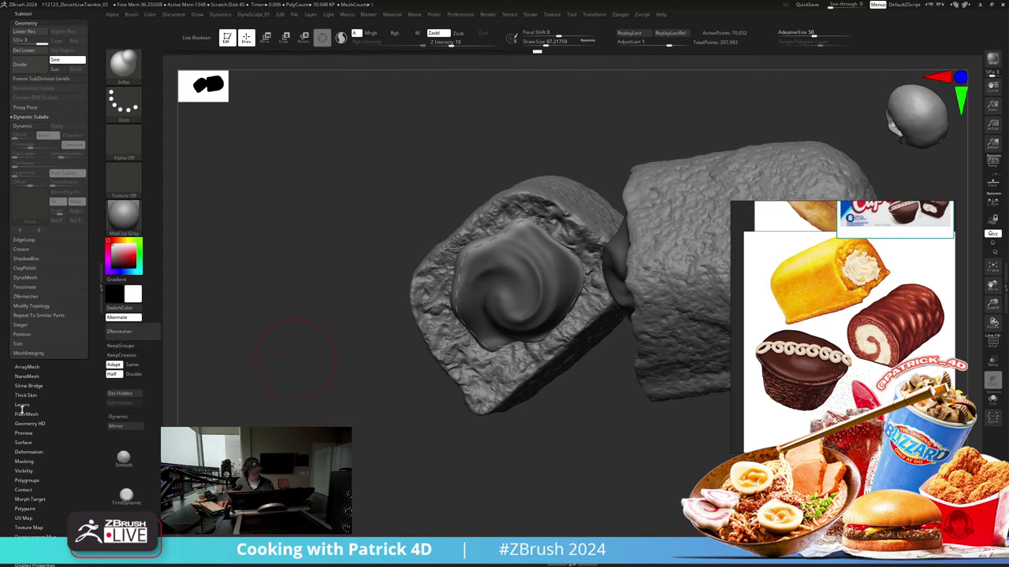
# Step: Set up surface noise on the cream filling with a larger noise scale and mask the mesh by that noise
pyautogui.click(24, 441)
pyautogui.click(22, 118)
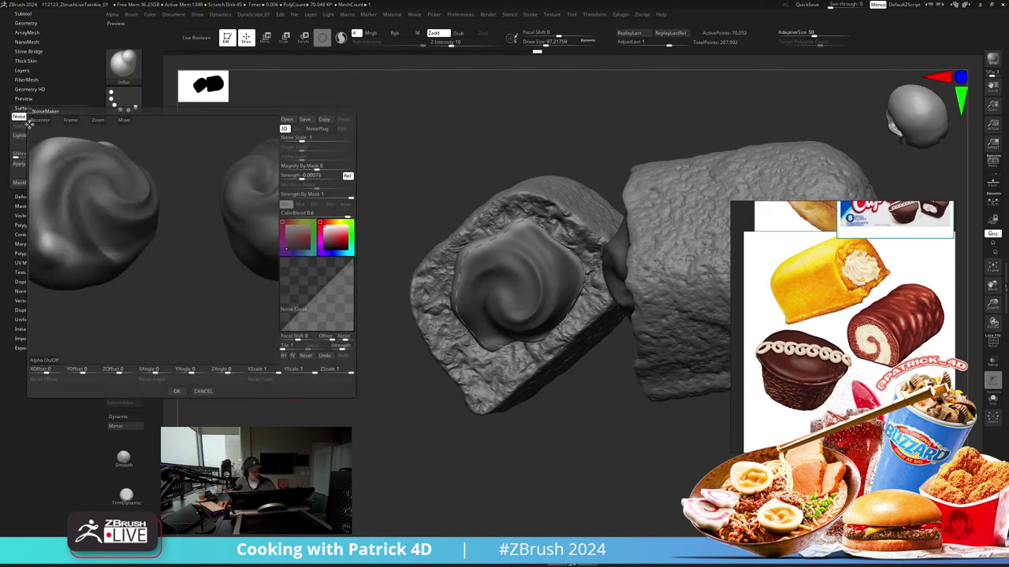
pyautogui.moveTo(302, 139); pyautogui.dragTo(325, 140)
pyautogui.click(176, 391)
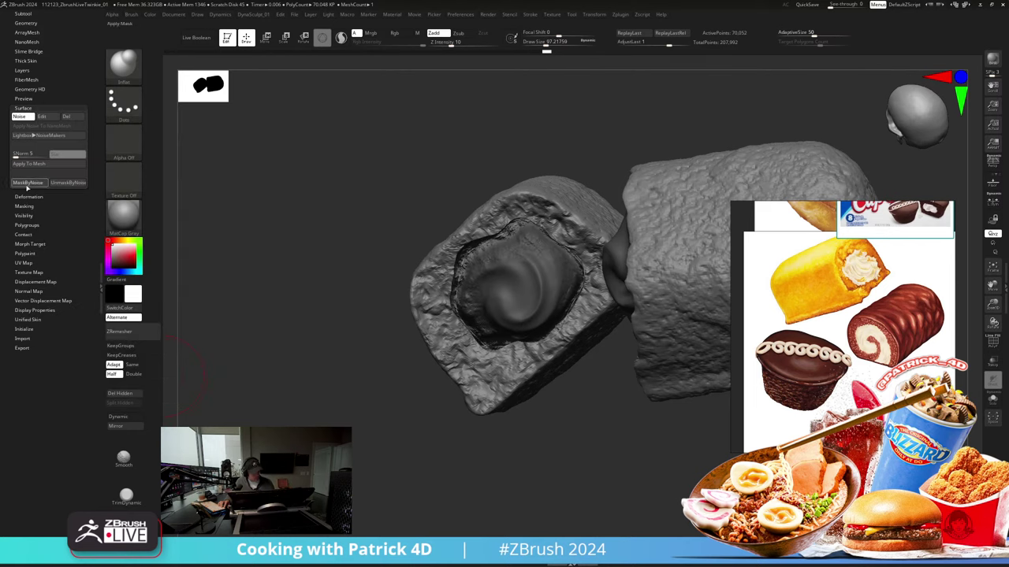
pyautogui.moveTo(250, 227); pyautogui.dragTo(264, 232)
pyautogui.press('1')
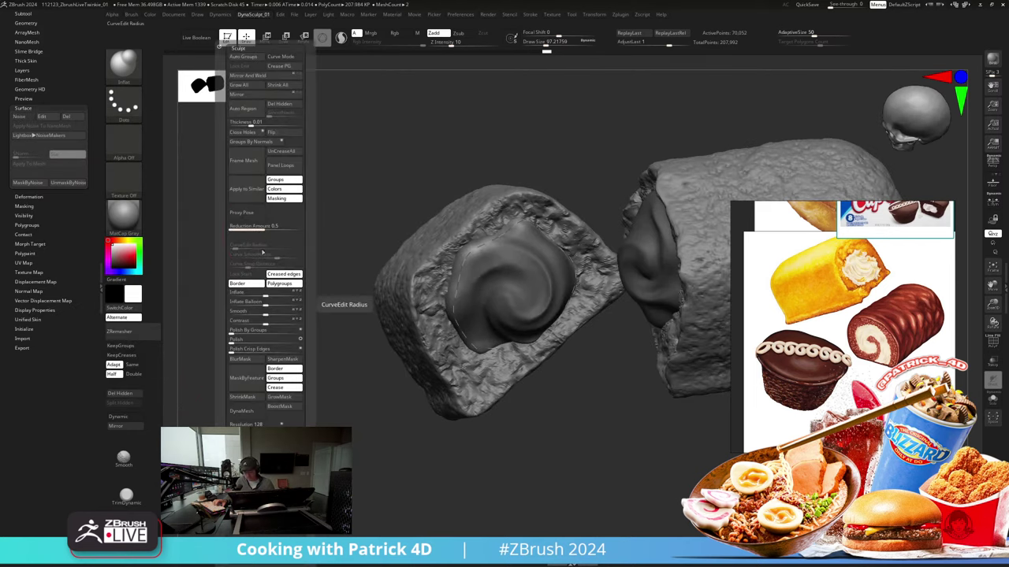
# Step: Puff out the left cream filling's unmasked edge with Inflate Balloon 14 and clear the mask
pyautogui.moveTo(266, 292); pyautogui.dragTo(271, 303)
pyautogui.hotkey('ctrl', 'z')
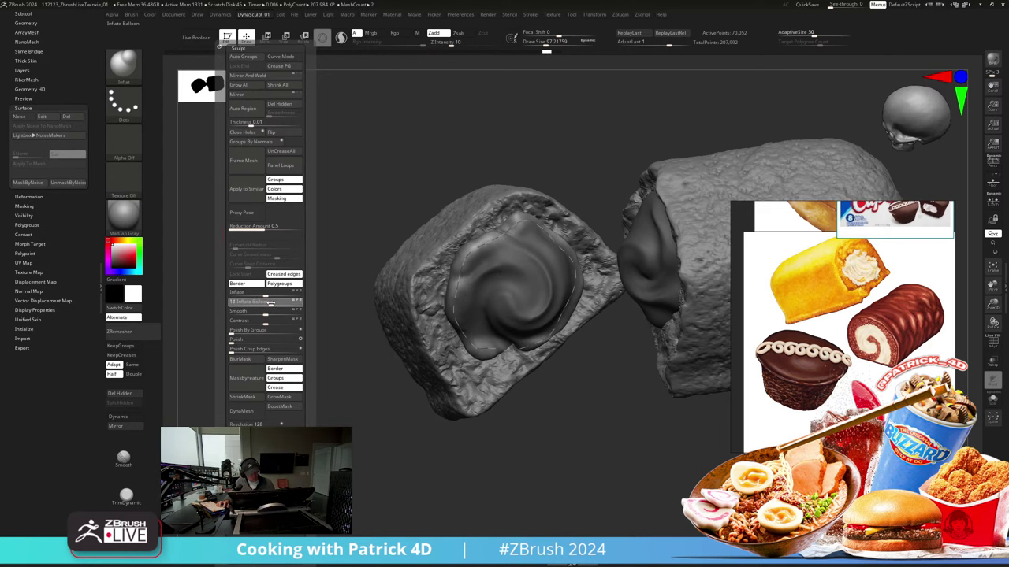
pyautogui.keyDown('ctrl'); pyautogui.moveTo(199, 211); pyautogui.dragTo(228, 238); pyautogui.keyUp('ctrl')
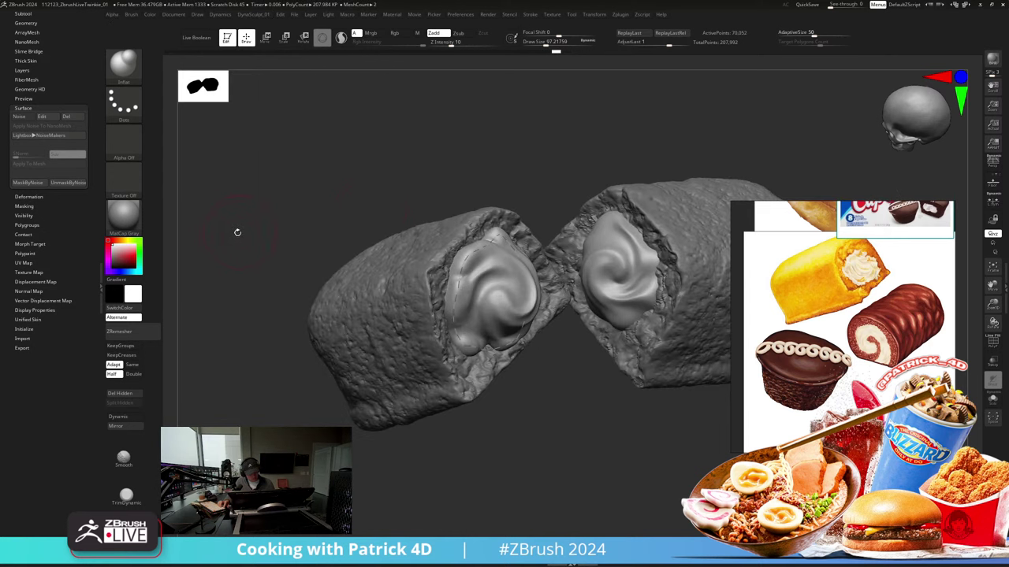
# Step: Trace a MaskCurvePen curve around the right cream filling's edge where it meets the cake
pyautogui.moveTo(508, 149); pyautogui.dragTo(492, 167)
pyautogui.hotkey('alt', 's')
pyautogui.hotkey('alt', 's')
pyautogui.press('ctrl')
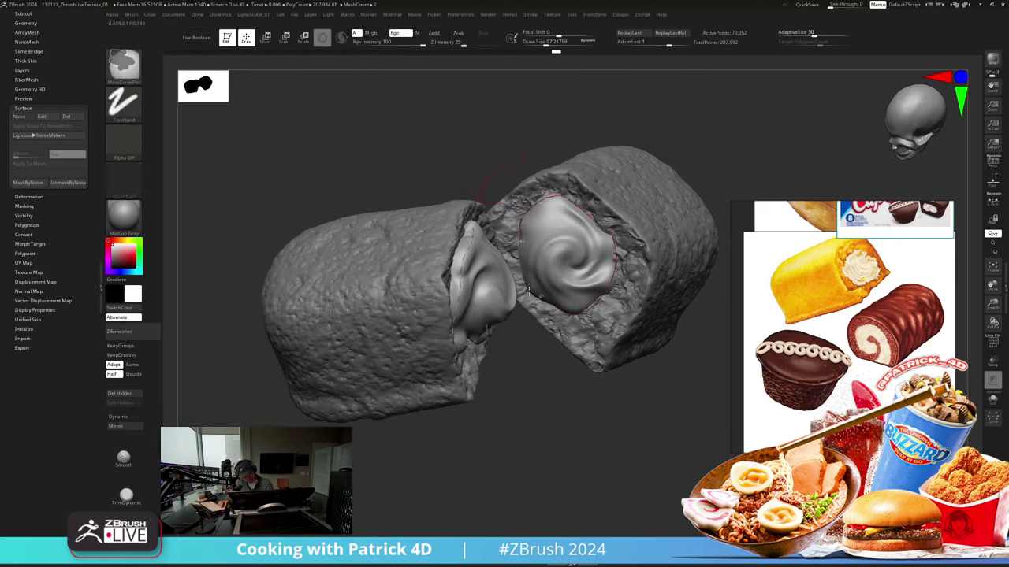
pyautogui.keyDown('ctrl'); pyautogui.moveTo(520, 233); pyautogui.dragTo(522, 231); pyautogui.keyUp('ctrl')
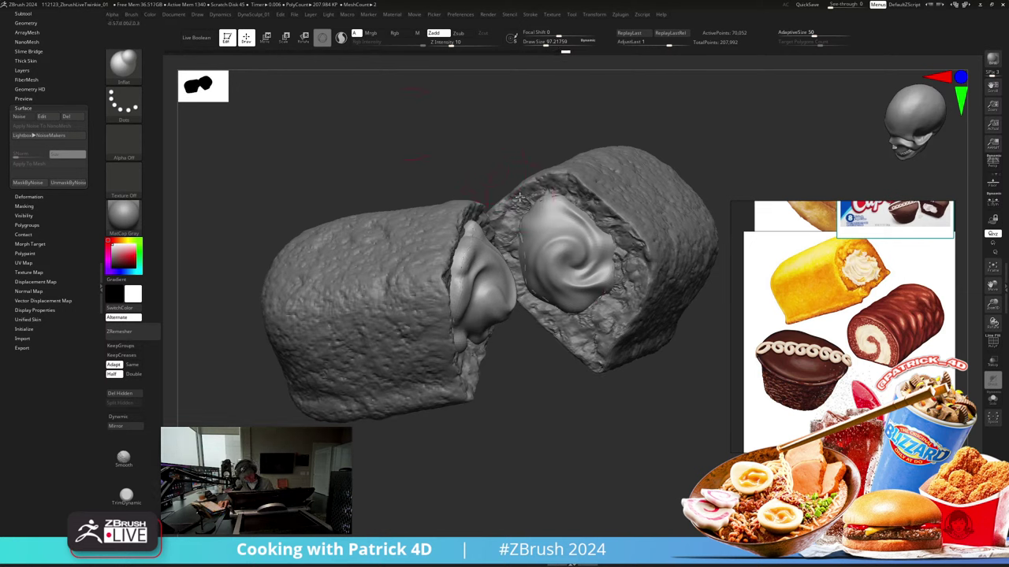
# Step: Boost and grow the mask line around the right cream filling's edge and invert the mask
pyautogui.click(253, 14)
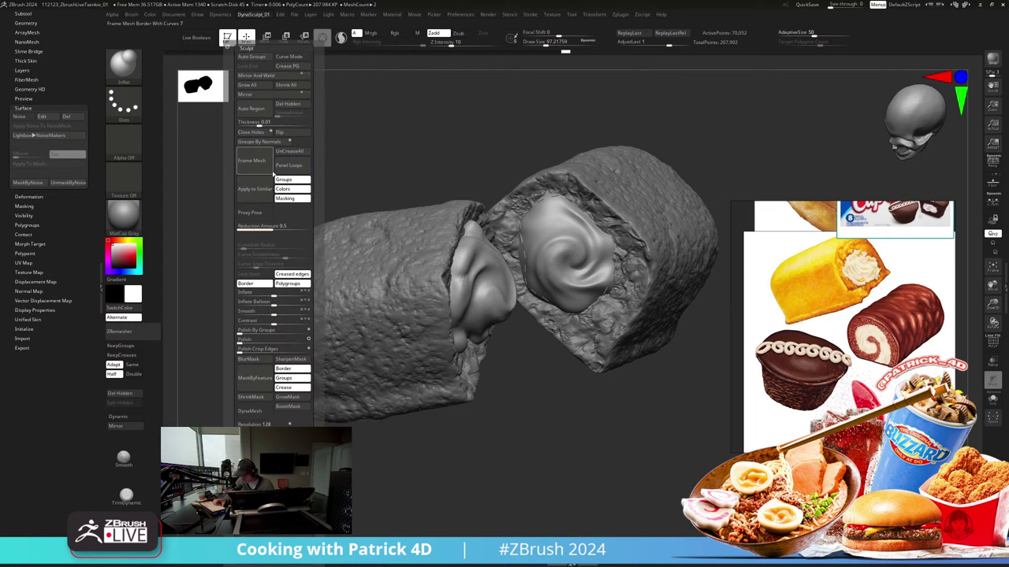
pyautogui.click(288, 407)
pyautogui.press('ctrl')
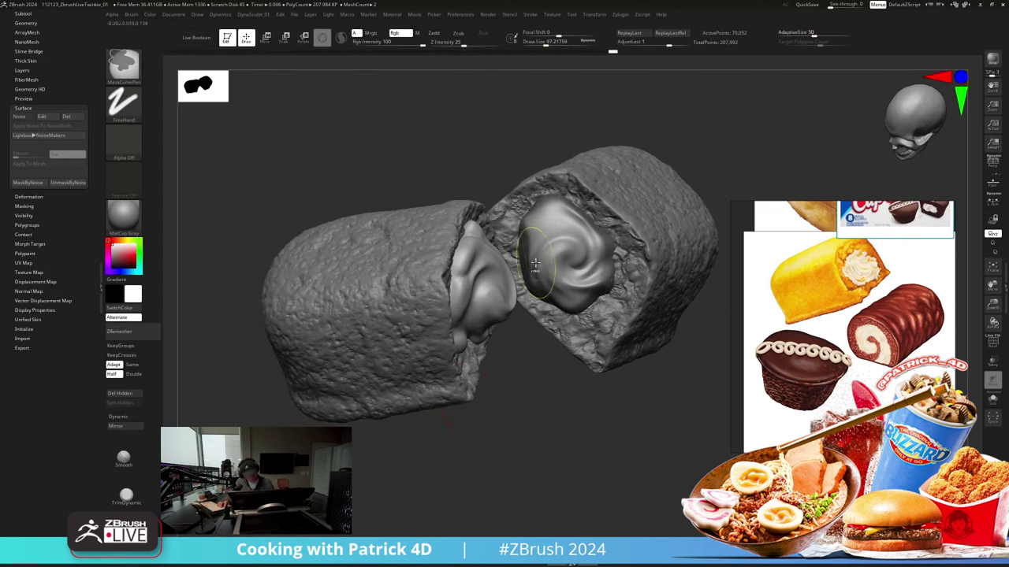
pyautogui.keyDown('ctrl'); pyautogui.click(536, 264); pyautogui.keyUp('ctrl')
pyautogui.press('1')
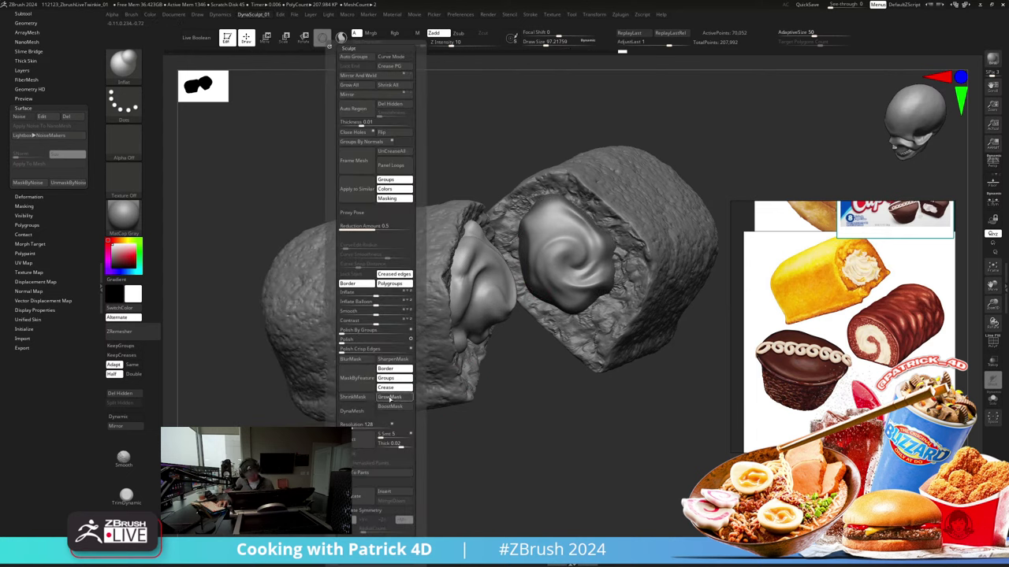
pyautogui.click(390, 398)
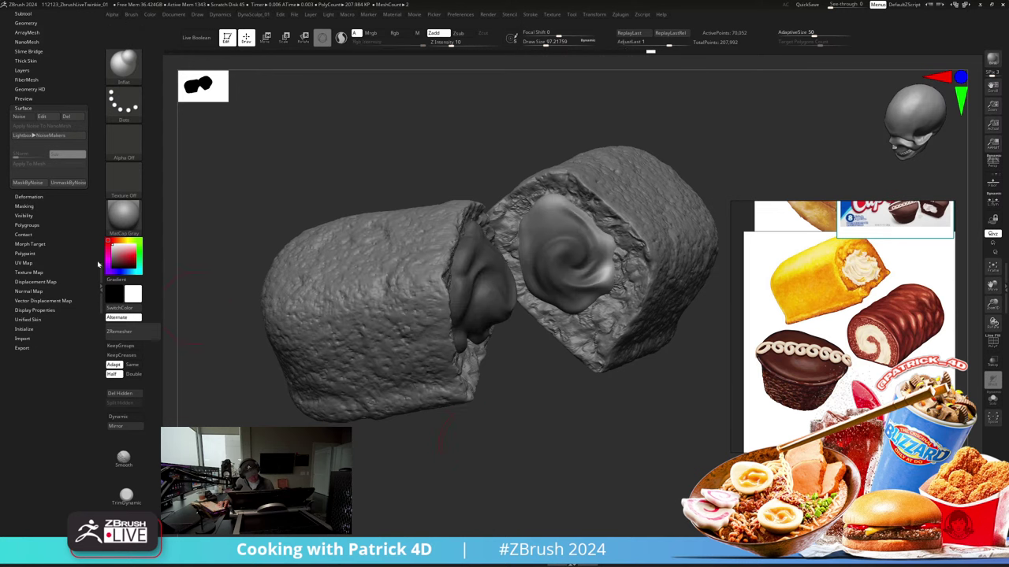
# Step: Inflate the unmasked edge of the right cream filling and clear the mask
pyautogui.press('space')
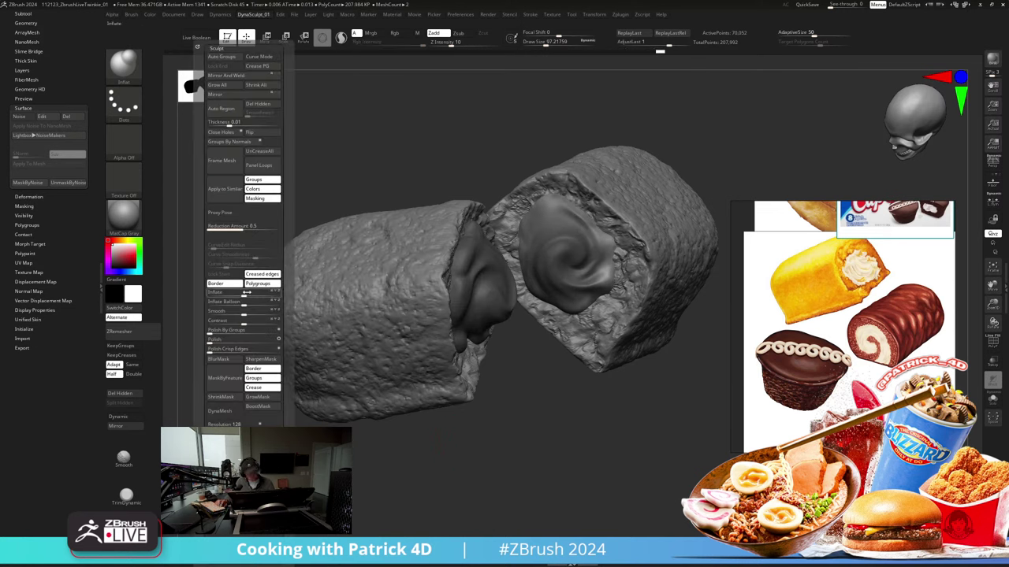
pyautogui.moveTo(247, 293)
pyautogui.mouseDown()
pyautogui.moveTo(256, 293)
pyautogui.moveTo(245, 297)
pyautogui.mouseUp()
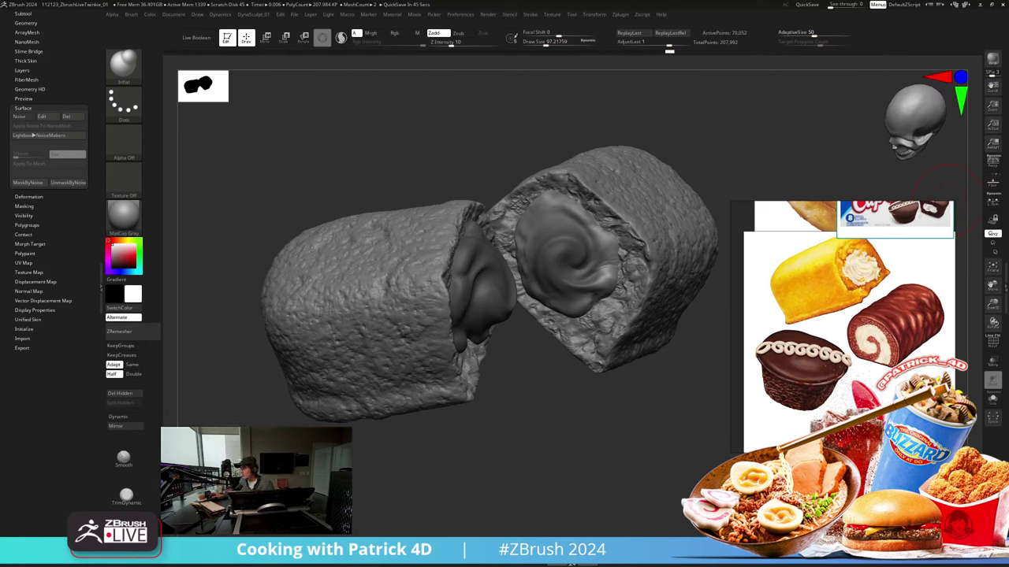
pyautogui.moveTo(295, 160); pyautogui.dragTo(297, 199)
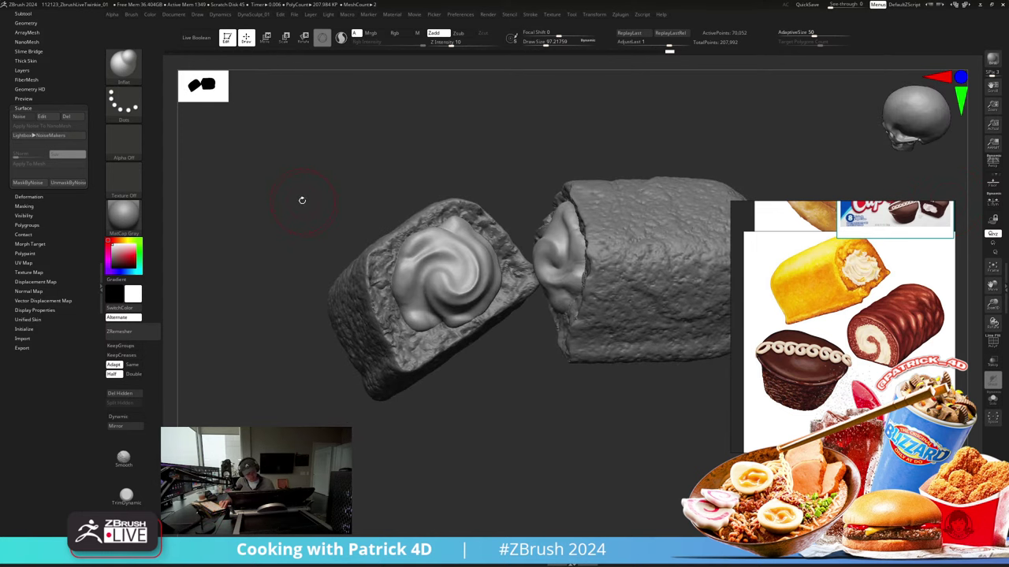
pyautogui.moveTo(303, 203); pyautogui.dragTo(310, 171)
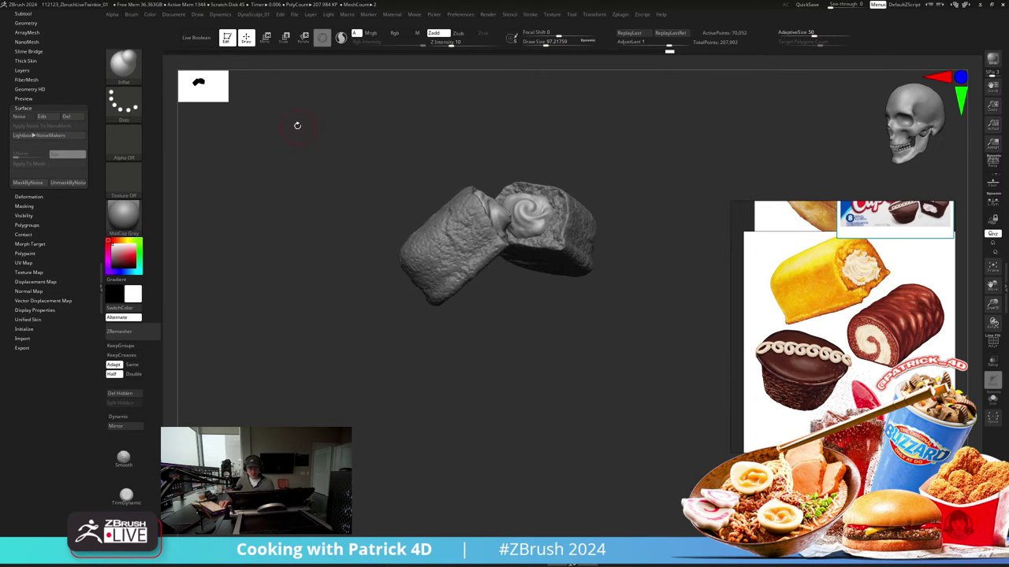
# Step: Select the cake subtool, check its polyframe and inspect both broken halves from several angles
pyautogui.moveTo(298, 126); pyautogui.dragTo(294, 295)
pyautogui.keyDown('alt'); pyautogui.click(403, 325); pyautogui.keyUp('alt')
pyautogui.hotkey('shift', 'f')
pyautogui.hotkey('shift', 'f')
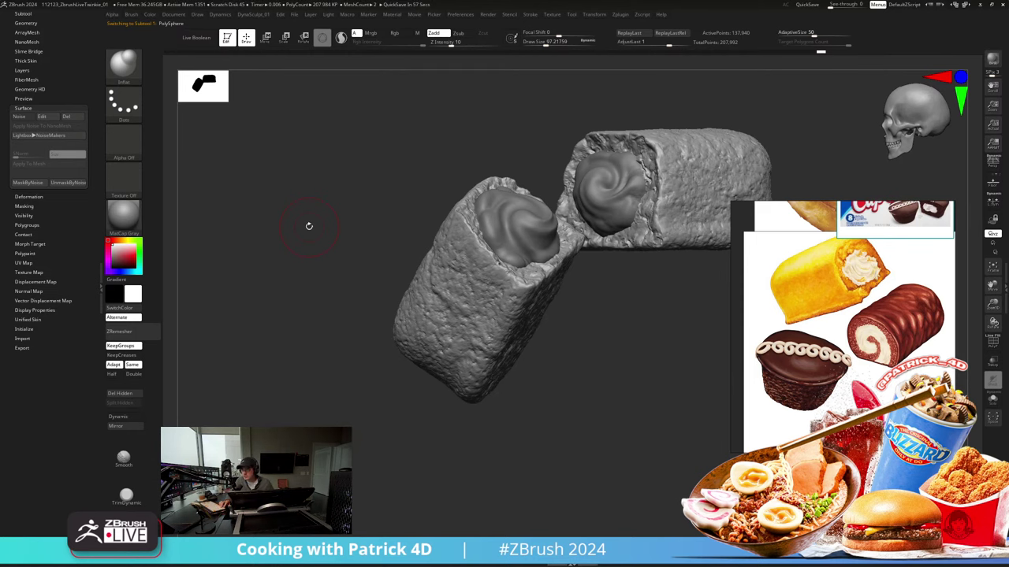
pyautogui.moveTo(309, 226); pyautogui.dragTo(286, 157)
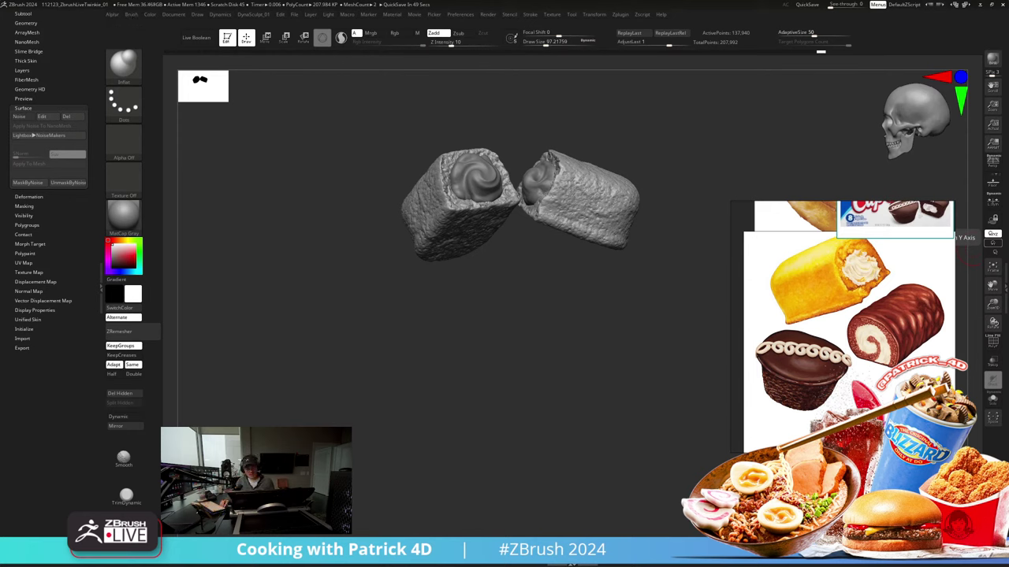
# Step: Select the cream filling subtool, show its polyframe and step down to its lowest subdivision level
pyautogui.keyDown('alt'); pyautogui.moveTo(303, 283); pyautogui.dragTo(257, 286); pyautogui.keyUp('alt')
pyautogui.keyDown('alt'); pyautogui.click(389, 168); pyautogui.keyUp('alt')
pyautogui.keyDown('alt'); pyautogui.moveTo(248, 142); pyautogui.dragTo(253, 175); pyautogui.keyUp('alt')
pyautogui.hotkey('shift', 'f')
pyautogui.hotkey('shift', 'd')
pyautogui.hotkey('shift', 'd')
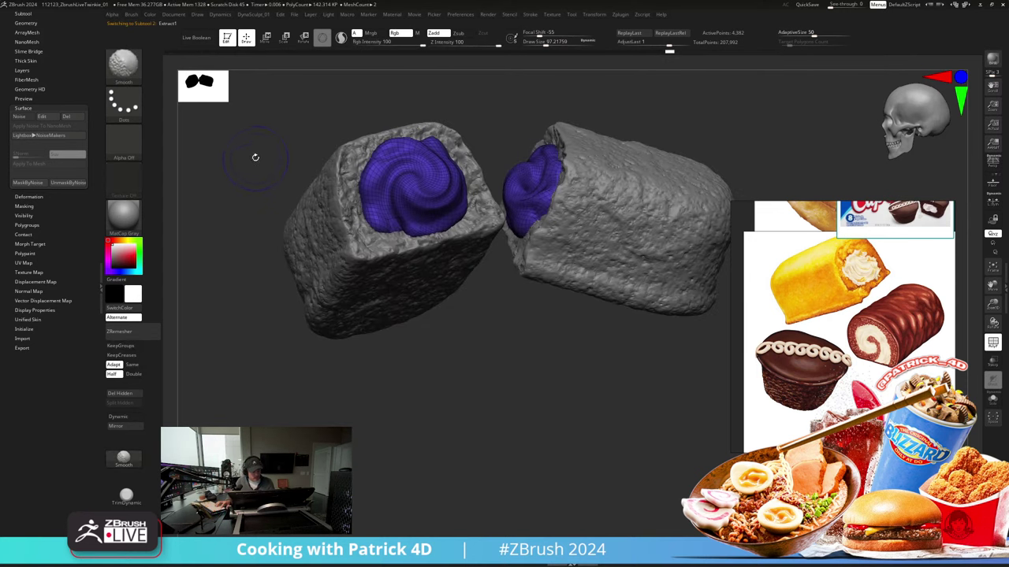
# Step: Reshape the cream filling swirls in both halves with a large Move Topological brush
pyautogui.press('b')
pyautogui.press('m')
pyautogui.press('t')
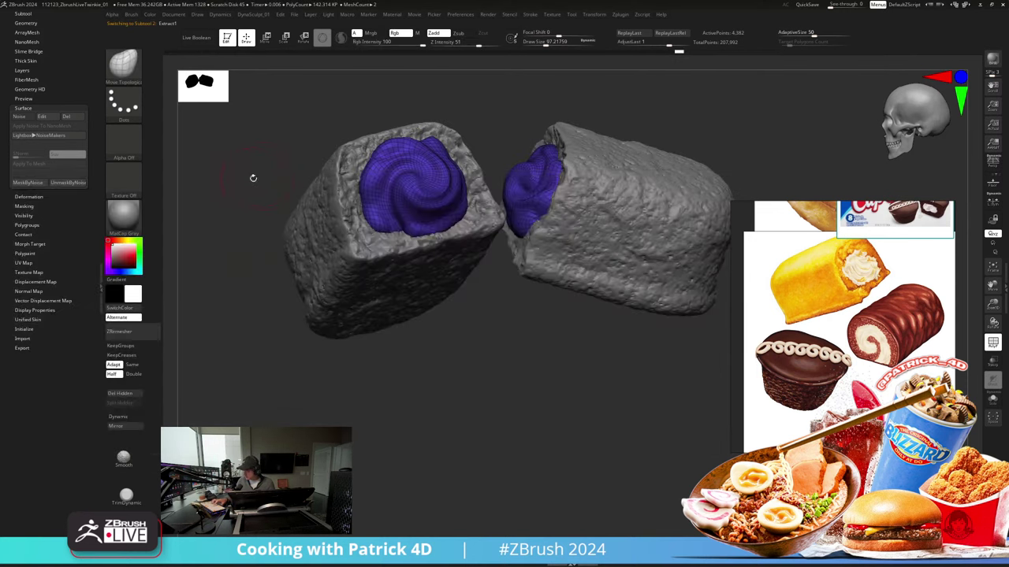
pyautogui.press('s')
pyautogui.moveTo(370, 199); pyautogui.dragTo(379, 199)
pyautogui.moveTo(377, 154)
pyautogui.mouseDown()
pyautogui.moveTo(420, 142)
pyautogui.moveTo(415, 187)
pyautogui.mouseUp()
pyautogui.press('s')
pyautogui.moveTo(439, 183); pyautogui.dragTo(437, 194)
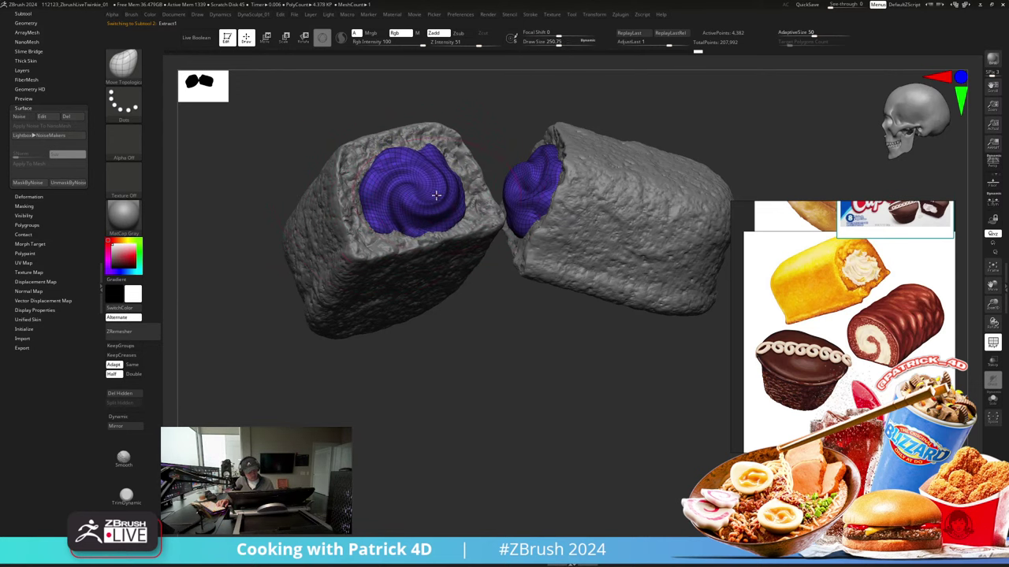
pyautogui.moveTo(234, 150); pyautogui.dragTo(267, 146)
pyautogui.moveTo(471, 186)
pyautogui.mouseDown()
pyautogui.moveTo(462, 183)
pyautogui.moveTo(518, 198)
pyautogui.moveTo(483, 195)
pyautogui.mouseUp()
pyautogui.press('s')
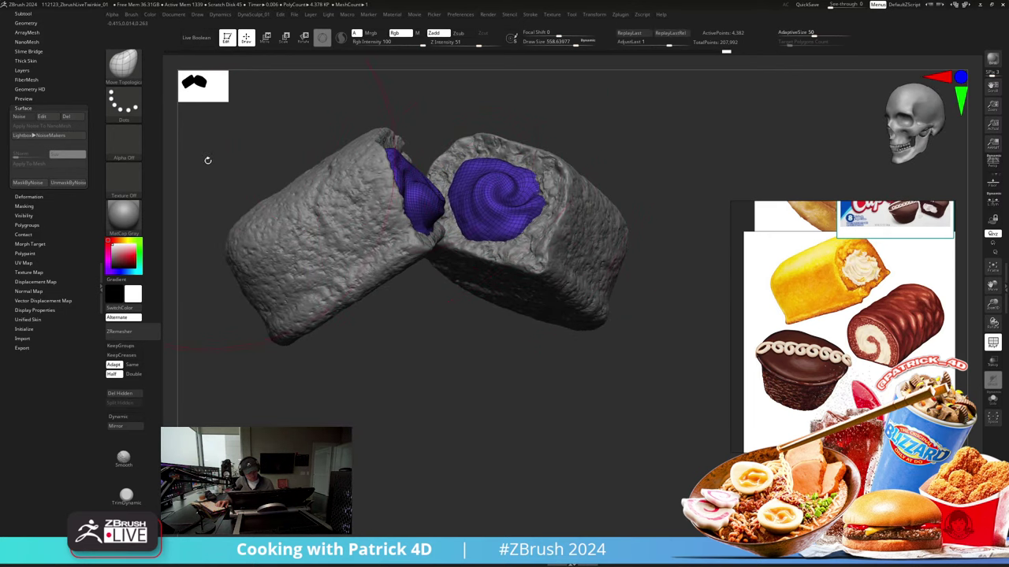
# Step: Return the cream filling to its highest subdivision level and hide the polyframe
pyautogui.press('d')
pyautogui.press('d')
pyautogui.moveTo(214, 166); pyautogui.dragTo(239, 160)
pyautogui.hotkey('shift', 'f')
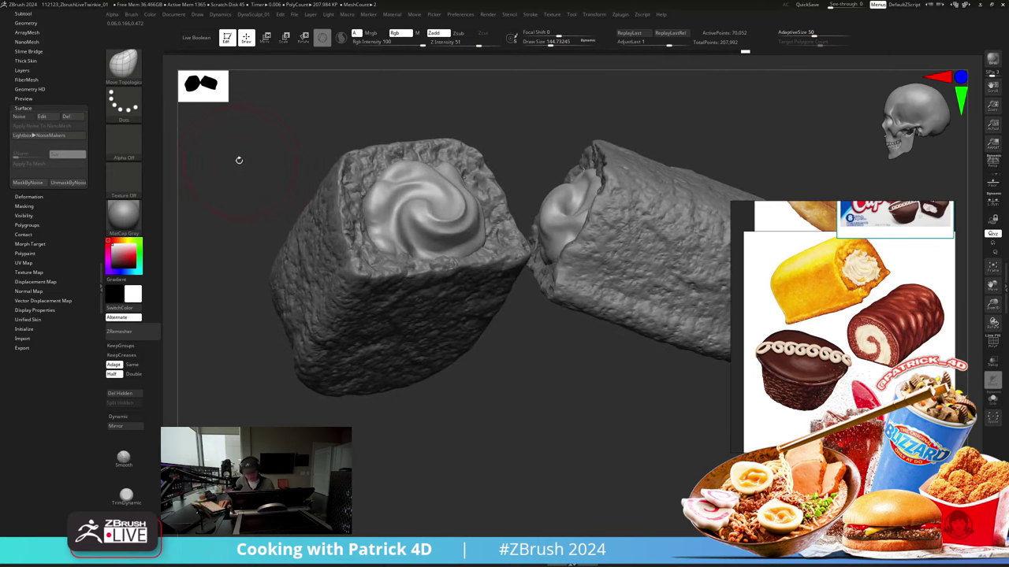
# Step: Set the filling's surface noise to scale about 49.4 and strength about -0.145 with a higher focal shift, and mask by it
pyautogui.click(42, 115)
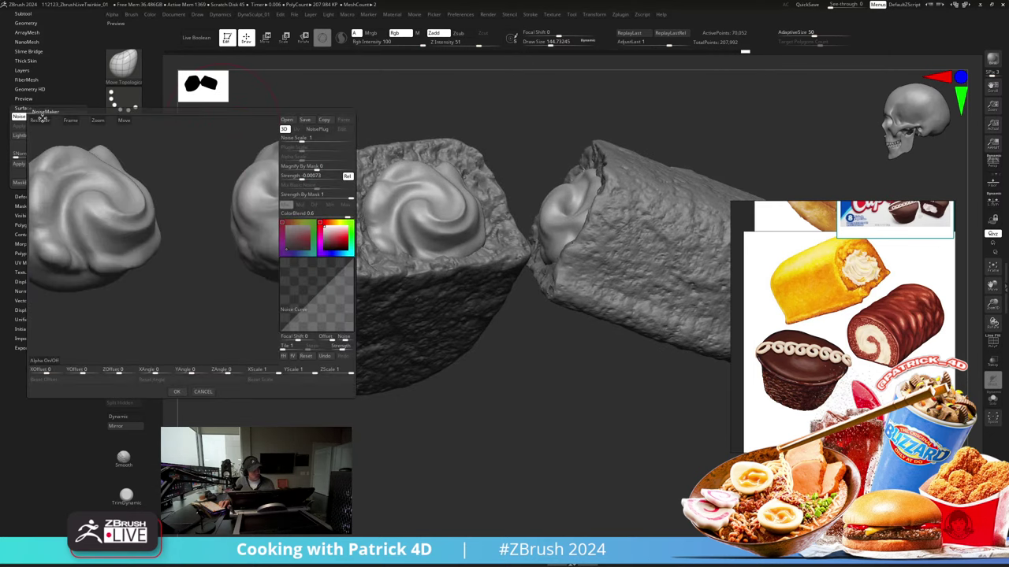
pyautogui.moveTo(302, 139); pyautogui.dragTo(326, 137)
pyautogui.moveTo(302, 177); pyautogui.dragTo(288, 177)
pyautogui.moveTo(298, 339); pyautogui.dragTo(309, 343)
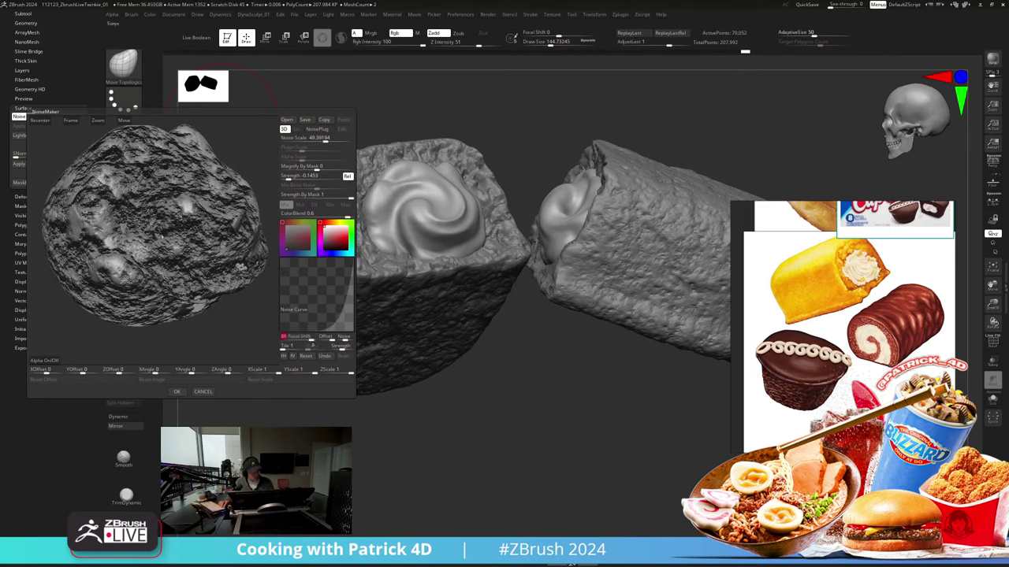
pyautogui.click(177, 392)
pyautogui.click(30, 184)
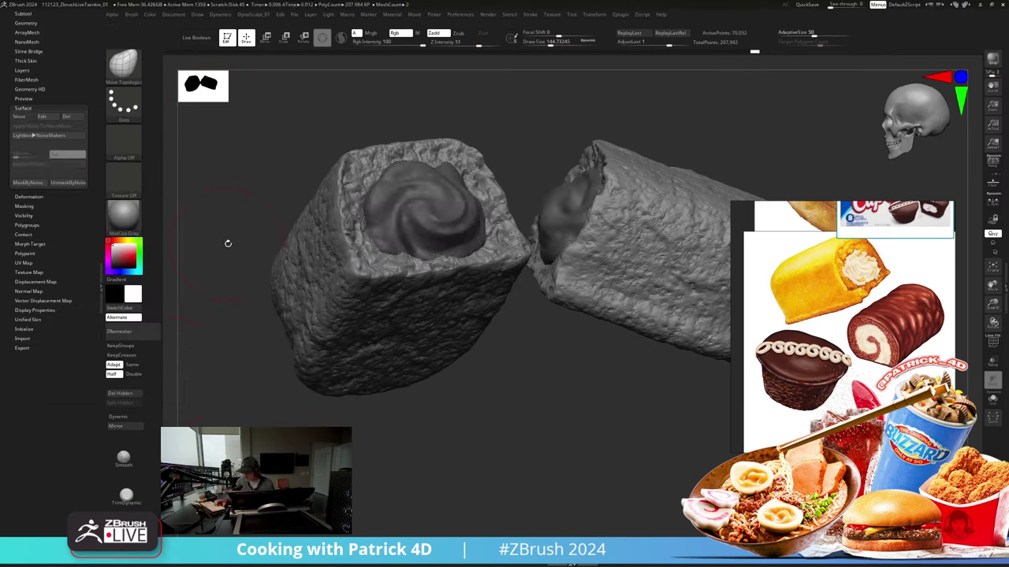
# Step: Inflate the noise-masked cream filling by about -24, clear the mask and smooth the right half's swirl
pyautogui.press('1')
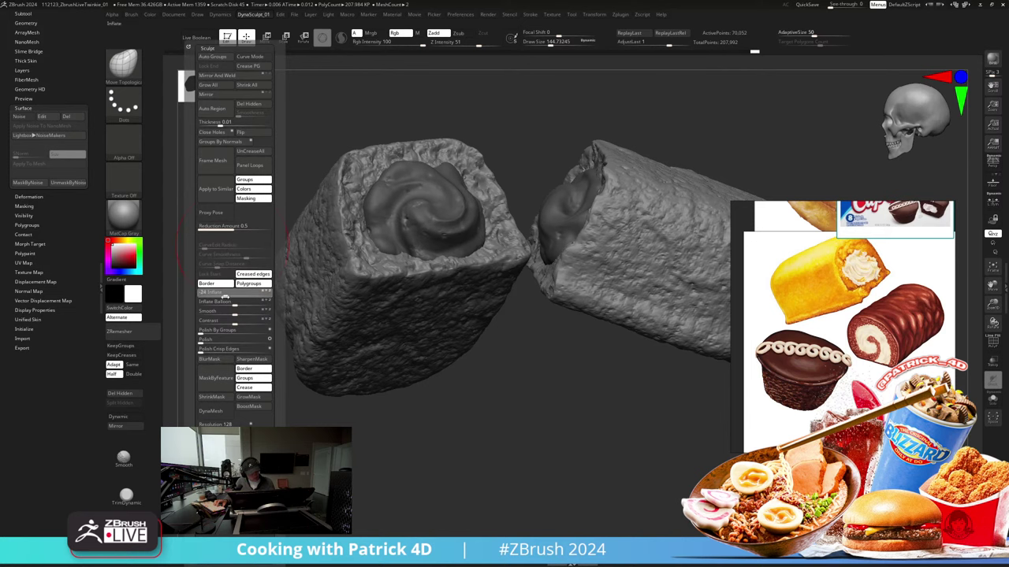
pyautogui.moveTo(225, 296)
pyautogui.mouseDown()
pyautogui.moveTo(204, 284)
pyautogui.moveTo(223, 297)
pyautogui.moveTo(225, 322)
pyautogui.mouseUp()
pyautogui.keyDown('alt'); pyautogui.click(406, 221); pyautogui.keyUp('alt')
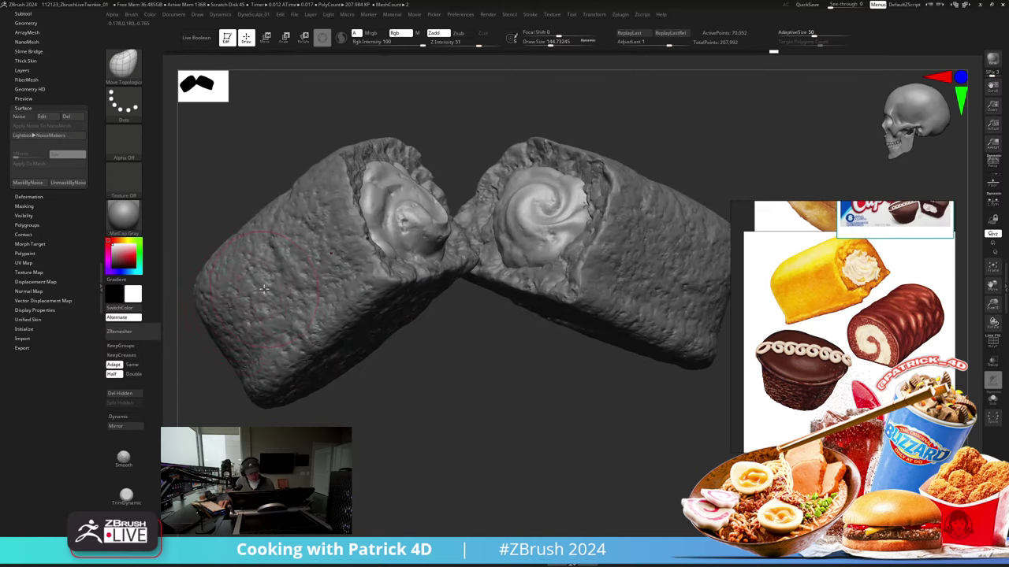
pyautogui.moveTo(503, 206)
pyautogui.keyDown('shift'); pyautogui.mouseDown()
pyautogui.moveTo(508, 243)
pyautogui.moveTo(561, 217)
pyautogui.mouseUp(); pyautogui.keyUp('shift')
# Step: Frame the whole broken Twinkie smaller and leave a snapshot copy of it on the canvas
pyautogui.moveTo(457, 388)
pyautogui.mouseDown()
pyautogui.moveTo(493, 413)
pyautogui.moveTo(480, 365)
pyautogui.moveTo(443, 369)
pyautogui.moveTo(452, 383)
pyautogui.mouseUp()
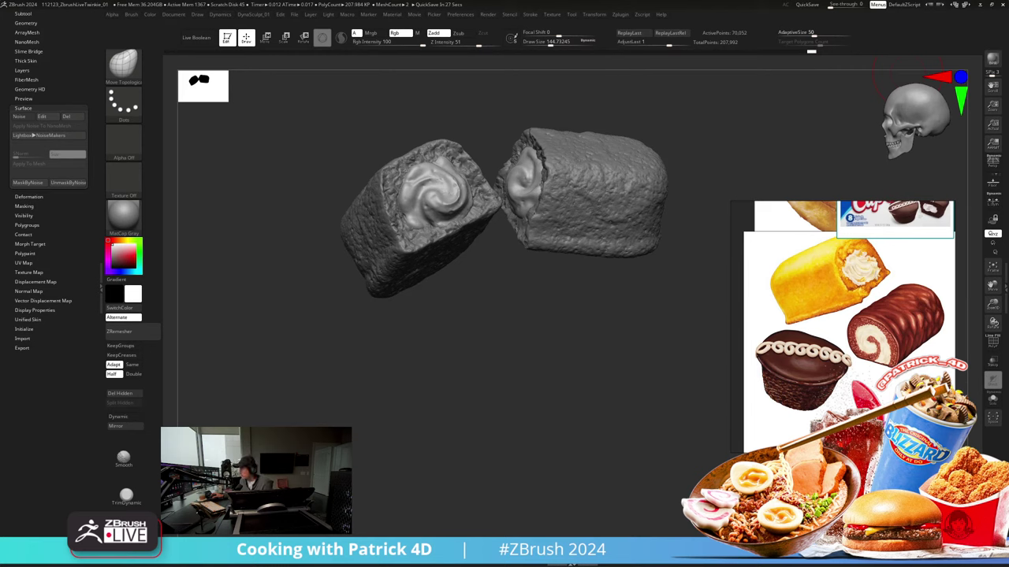
pyautogui.moveTo(286, 272)
pyautogui.keyDown('alt'); pyautogui.mouseDown()
pyautogui.moveTo(275, 227)
pyautogui.moveTo(302, 260)
pyautogui.moveTo(271, 220)
pyautogui.moveTo(286, 268)
pyautogui.moveTo(276, 229)
pyautogui.moveTo(272, 244)
pyautogui.moveTo(262, 238)
pyautogui.moveTo(275, 248)
pyautogui.moveTo(252, 236)
pyautogui.moveTo(266, 203)
pyautogui.mouseUp(); pyautogui.keyUp('alt')
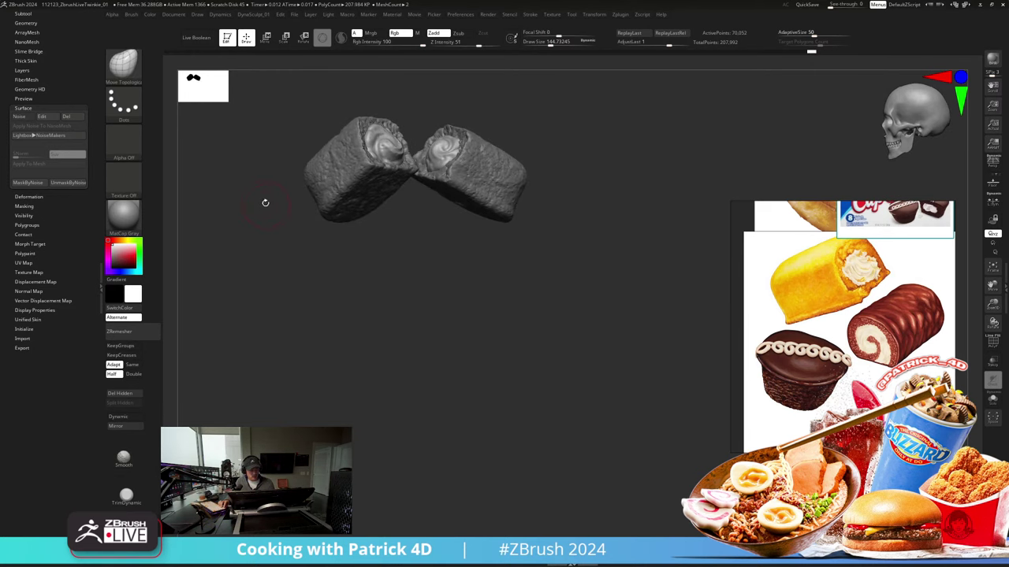
pyautogui.moveTo(292, 292); pyautogui.dragTo(417, 494)
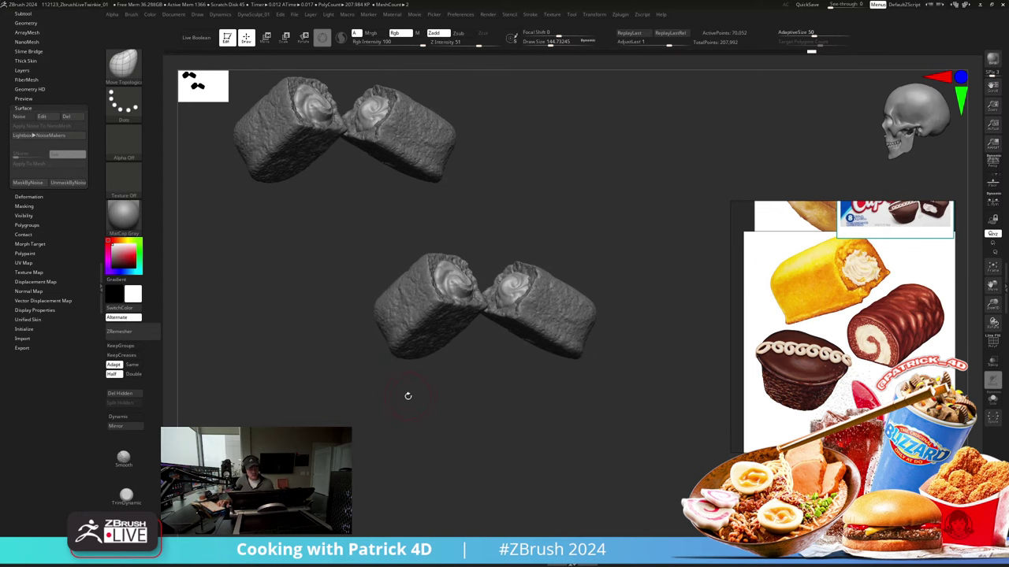
# Step: Expand the subtool list, select the PolySphere cake subtool and read the help note for visibility set V1
pyautogui.moveTo(10, 14); pyautogui.dragTo(11, 46)
pyautogui.click(22, 44)
pyautogui.click(25, 77)
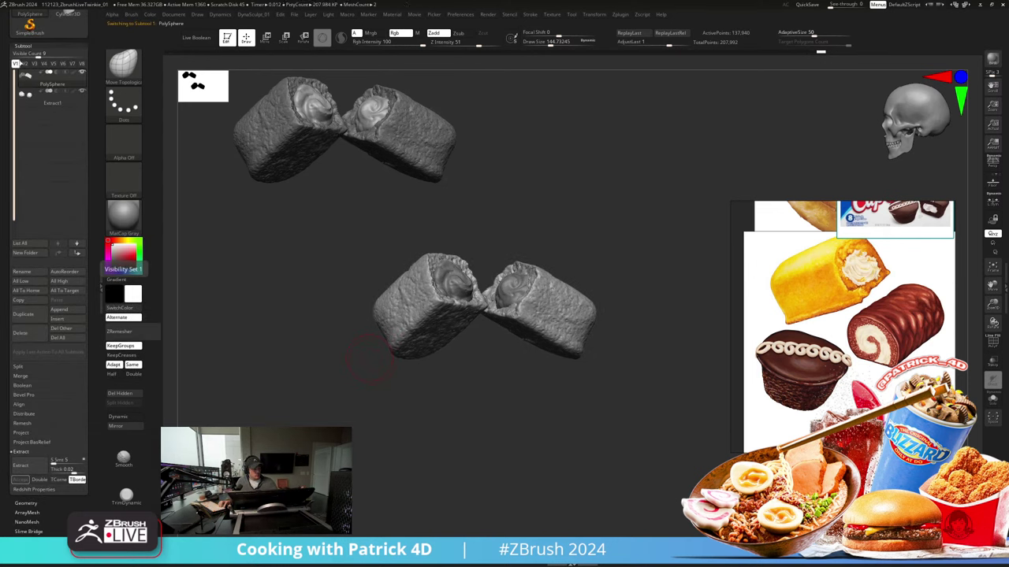
pyautogui.press('ctrl')
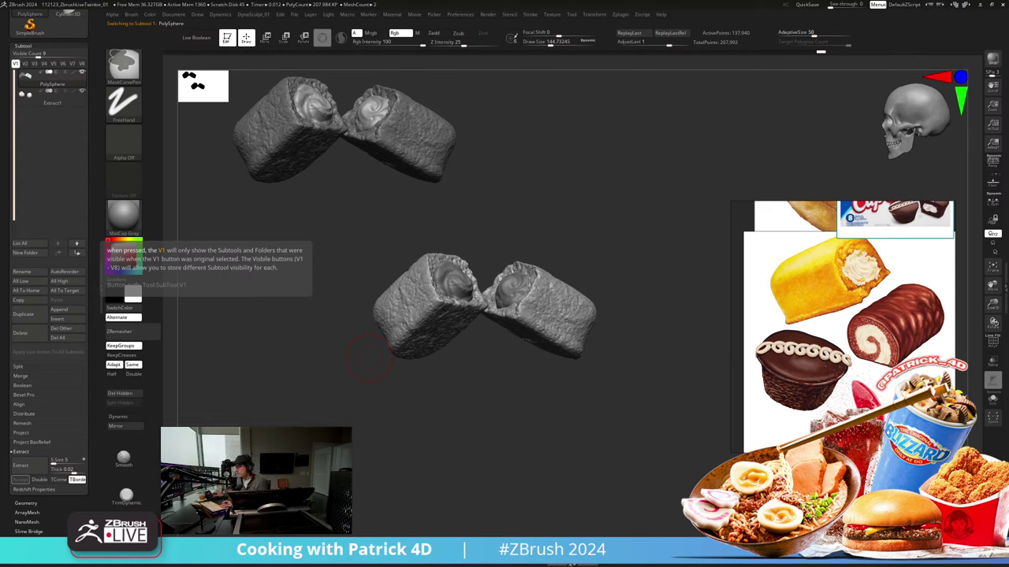
pyautogui.hotkey('ctrl', 's')
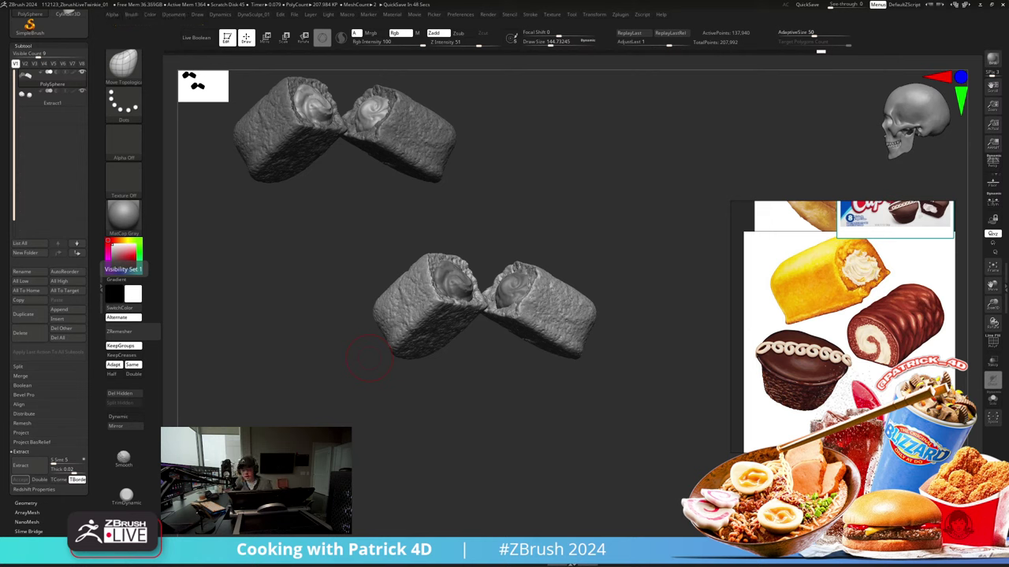
pyautogui.keyDown('alt'); pyautogui.moveTo(328, 266); pyautogui.dragTo(291, 239); pyautogui.keyUp('alt')
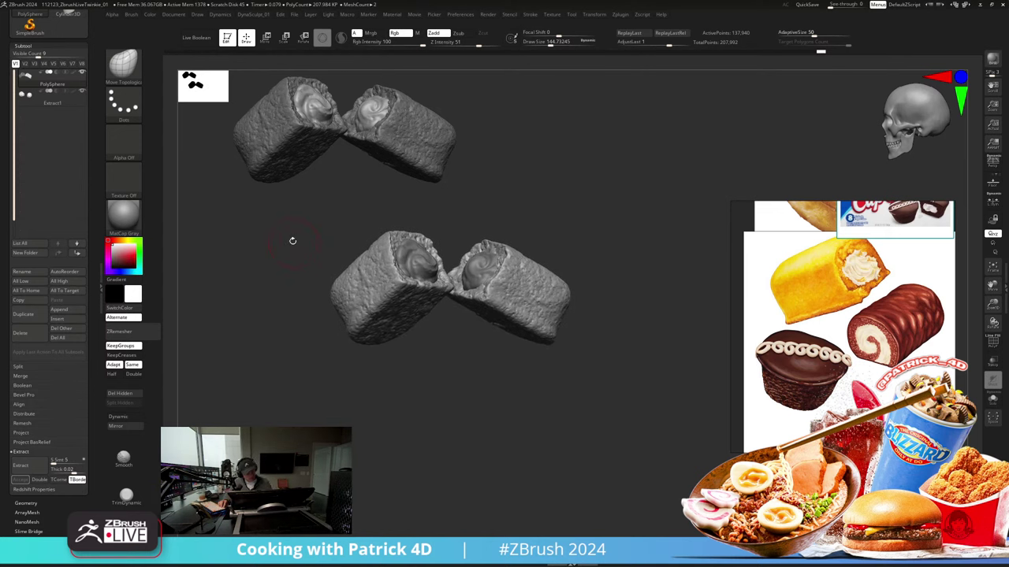
pyautogui.moveTo(269, 280); pyautogui.dragTo(257, 268)
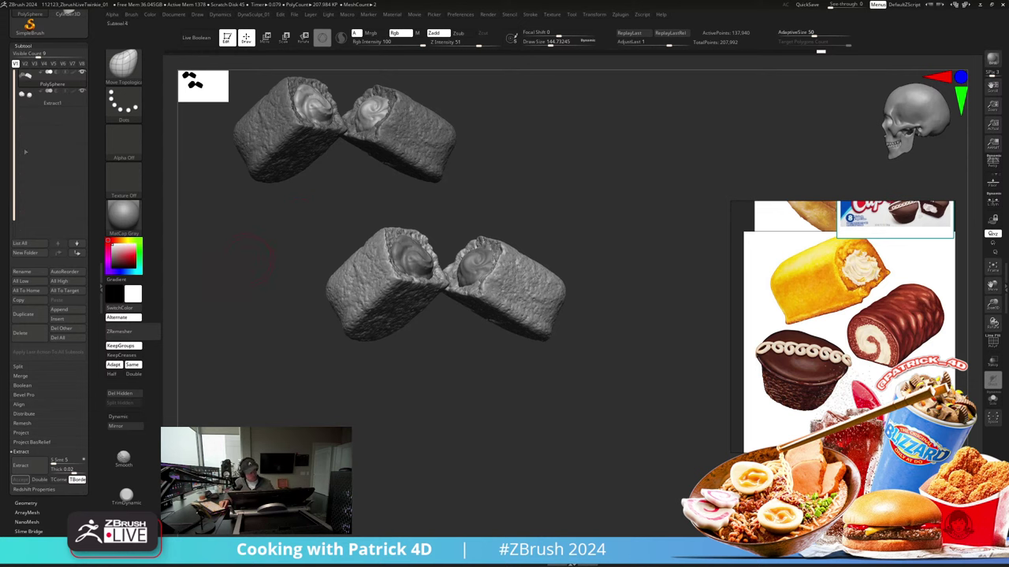
# Step: Group the PolySphere cake and Extract1 filling subtools in a new folder named Twinkie and collapse that folder
pyautogui.click(29, 253)
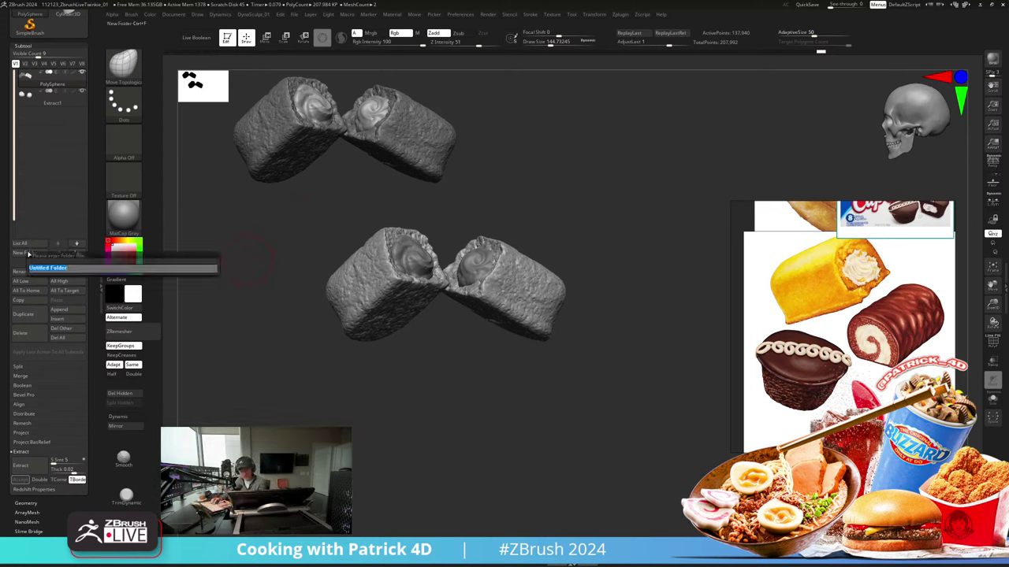
pyautogui.write('Twinkie')
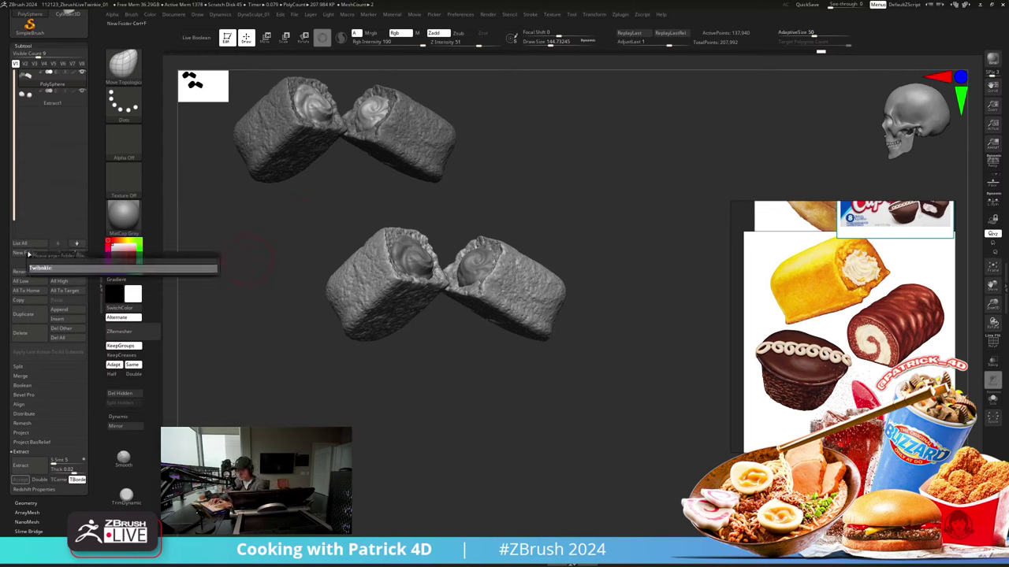
pyautogui.press('BackSpace')
pyautogui.press('BackSpace')
pyautogui.press('BackSpace')
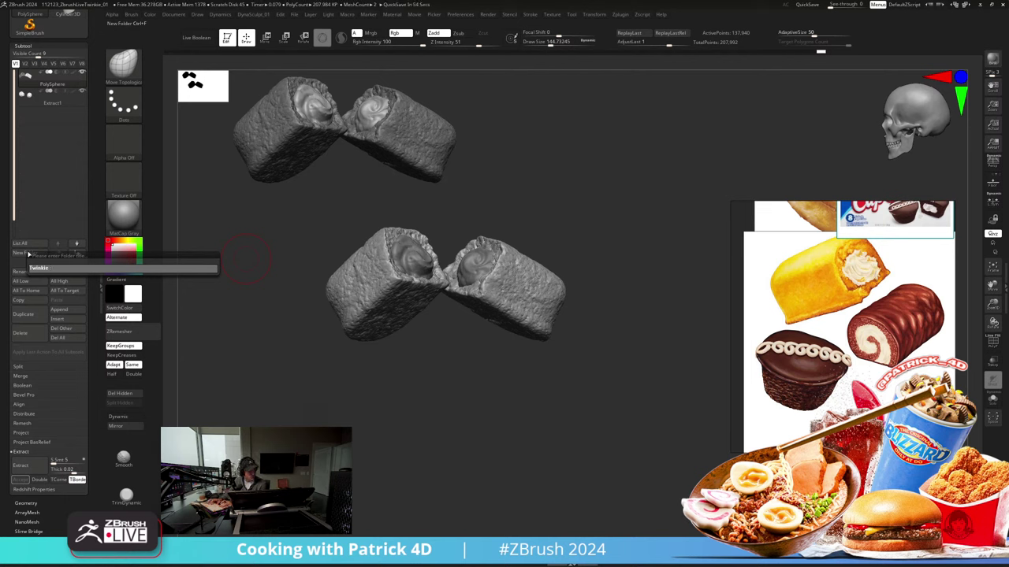
pyautogui.press('Return')
pyautogui.moveTo(52, 118); pyautogui.dragTo(49, 99)
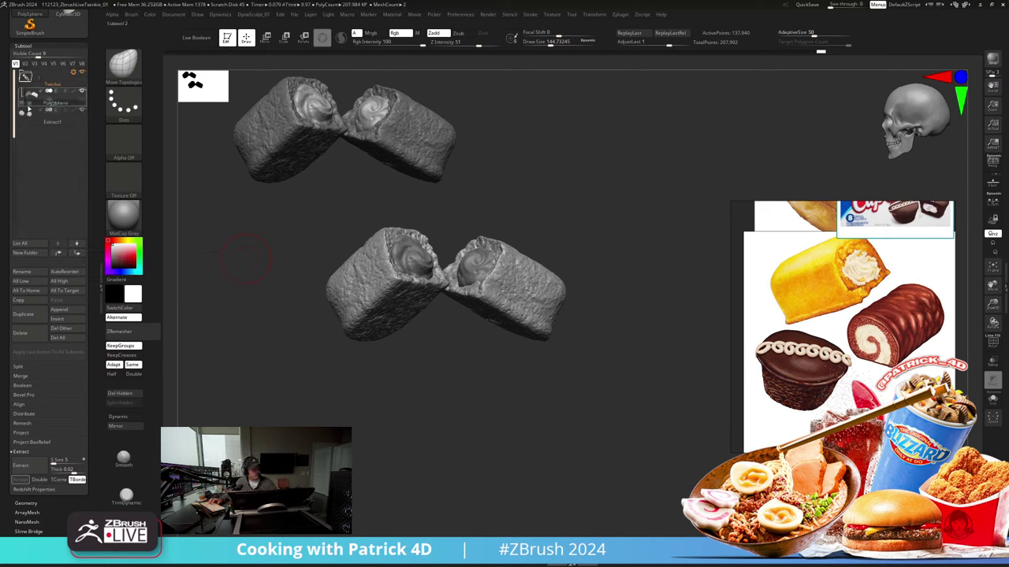
pyautogui.click(25, 64)
pyautogui.click(17, 64)
pyautogui.click(25, 76)
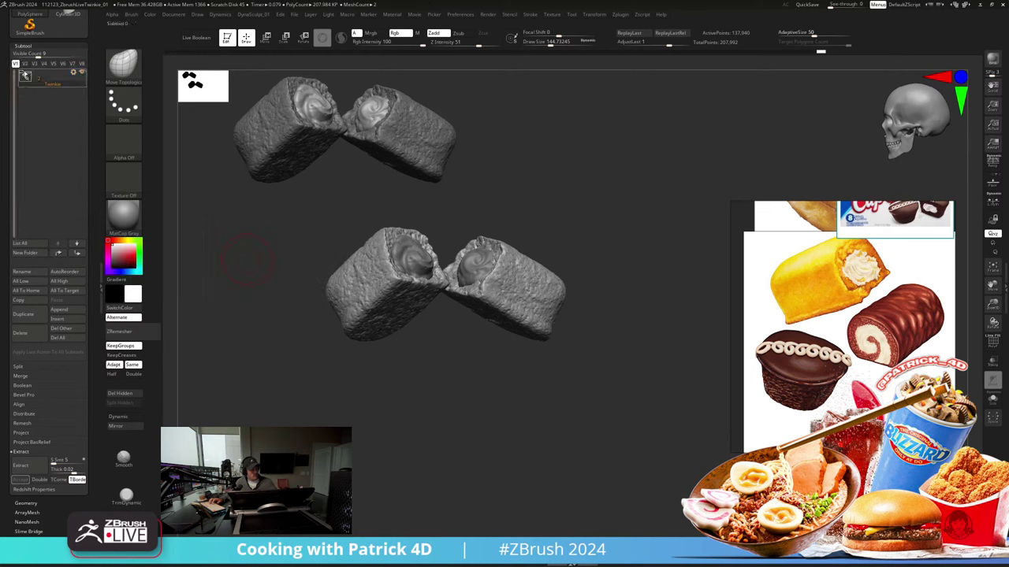
# Step: Duplicate the Twinkie folder with its subtools, accept the notice and expand the copy
pyautogui.click(73, 72)
pyautogui.click(58, 125)
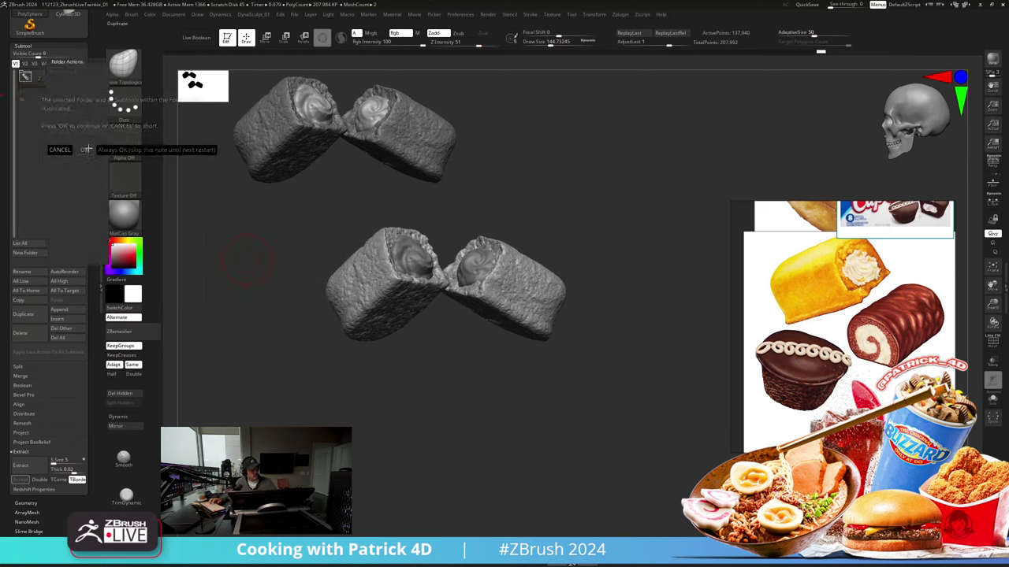
pyautogui.click(84, 150)
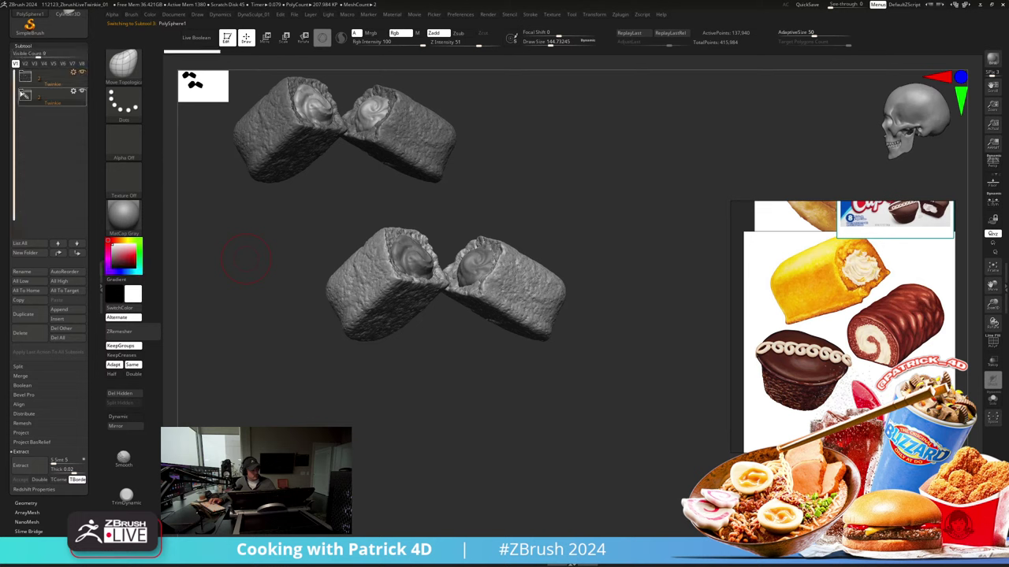
pyautogui.click(25, 95)
# Step: Hide the original Twinkie folder and delete the duplicate folder together with all its subtools
pyautogui.click(82, 72)
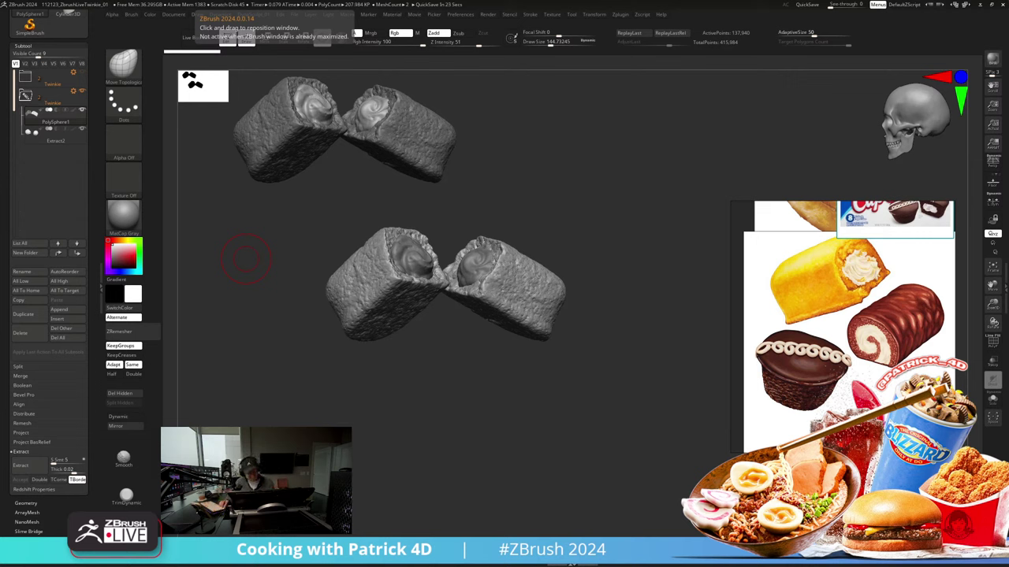
pyautogui.moveTo(263, 281)
pyautogui.mouseDown()
pyautogui.moveTo(254, 265)
pyautogui.moveTo(272, 277)
pyautogui.mouseUp()
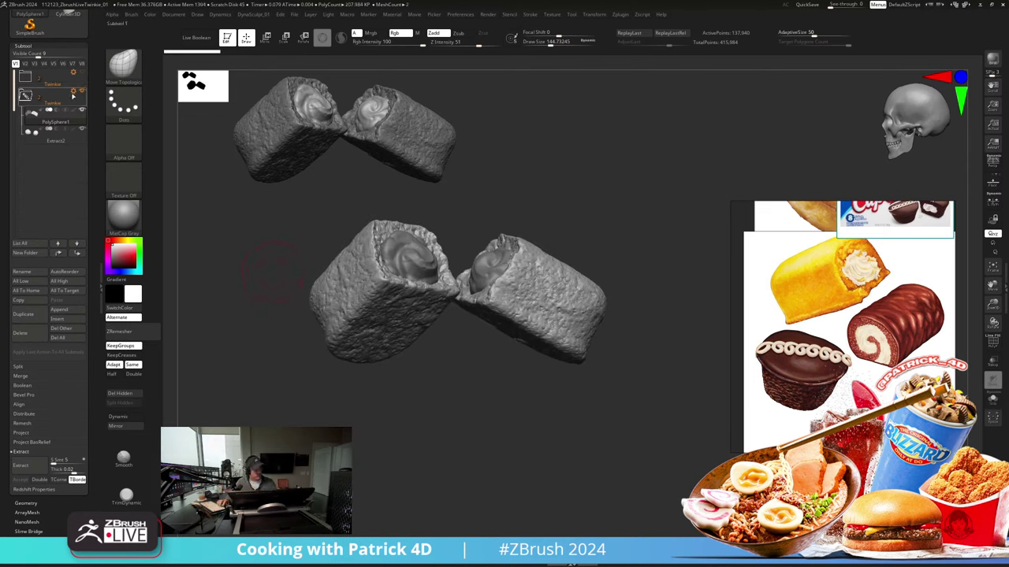
pyautogui.click(74, 94)
pyautogui.click(57, 277)
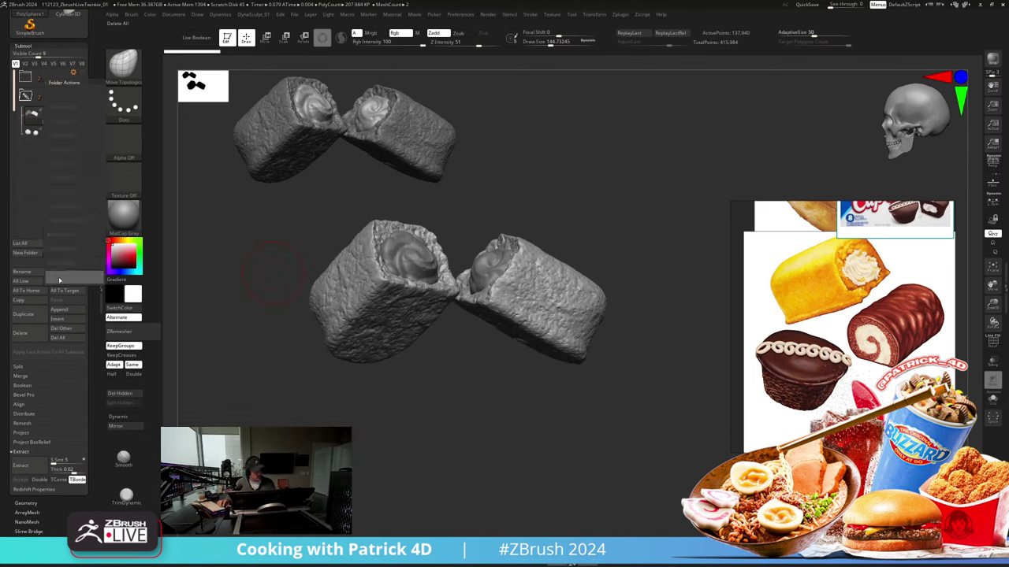
pyautogui.click(186, 311)
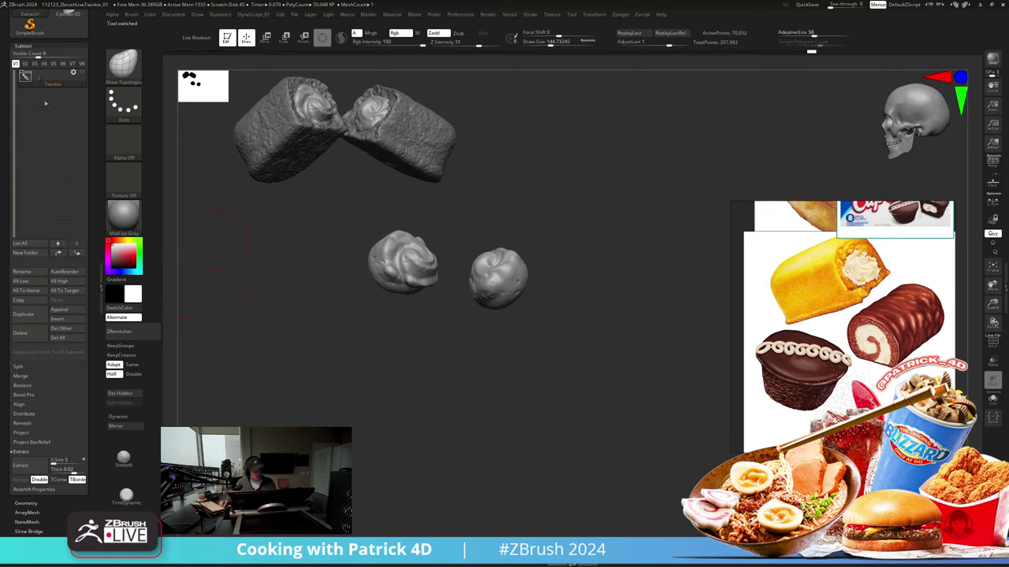
# Step: Append a Cylinder3D subtool as the cupcake's base and view it straight from the front
pyautogui.click(59, 319)
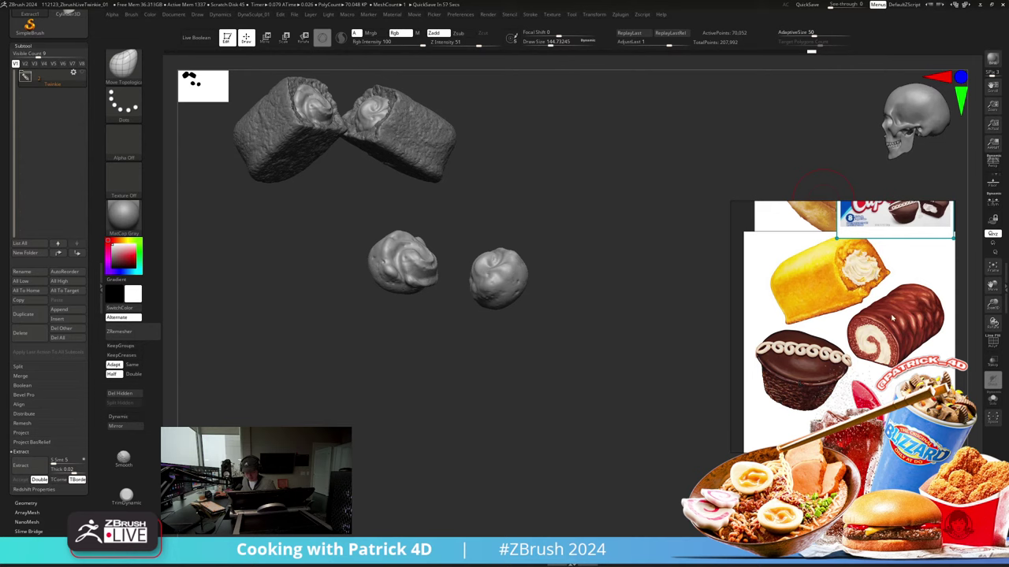
pyautogui.scroll(3, 801, 369)
pyautogui.moveTo(801, 369); pyautogui.dragTo(842, 331, button='middle')
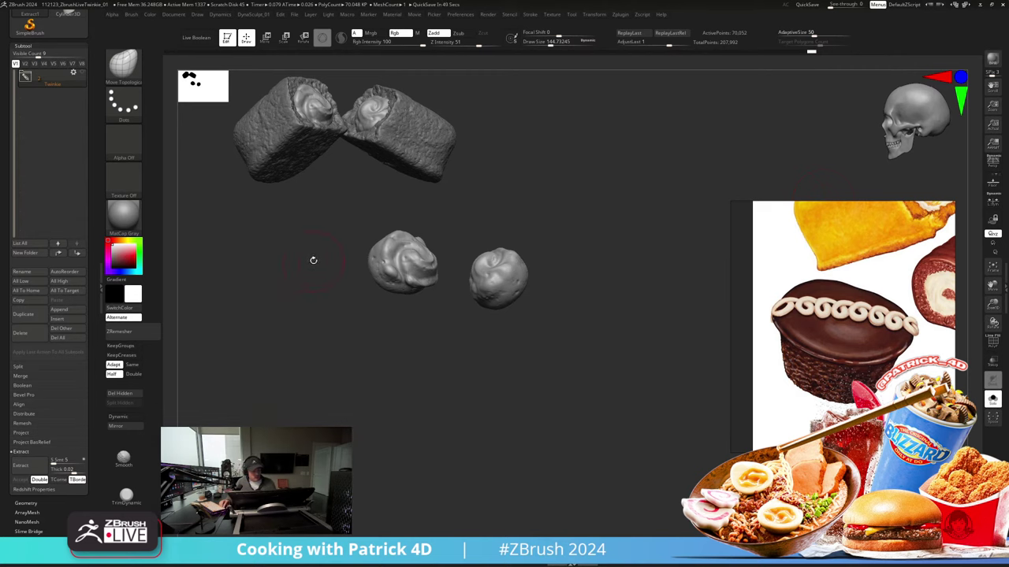
pyautogui.moveTo(313, 259)
pyautogui.keyDown('alt'); pyautogui.mouseDown()
pyautogui.moveTo(297, 236)
pyautogui.moveTo(328, 254)
pyautogui.mouseUp(); pyautogui.keyUp('alt')
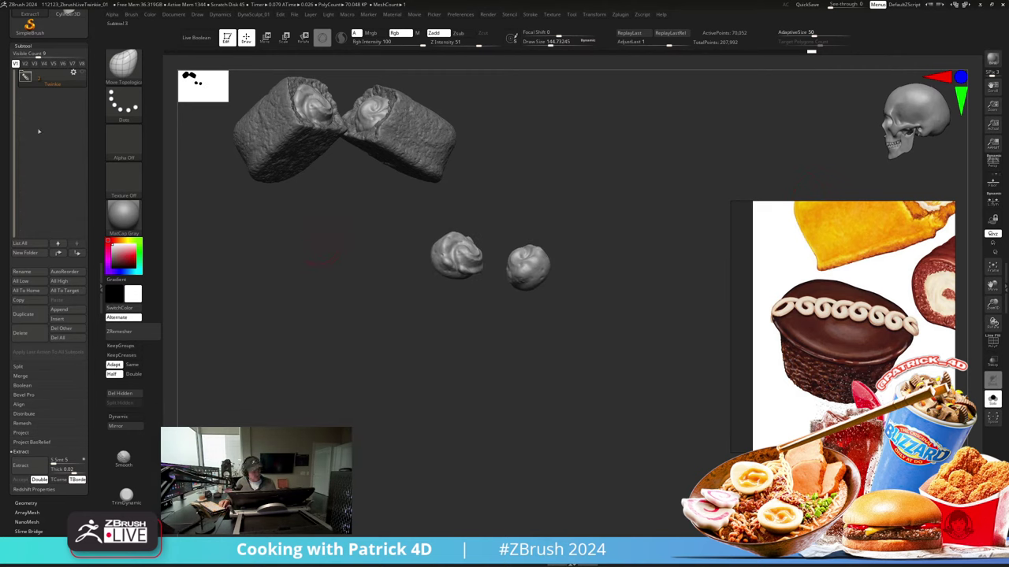
pyautogui.click(59, 309)
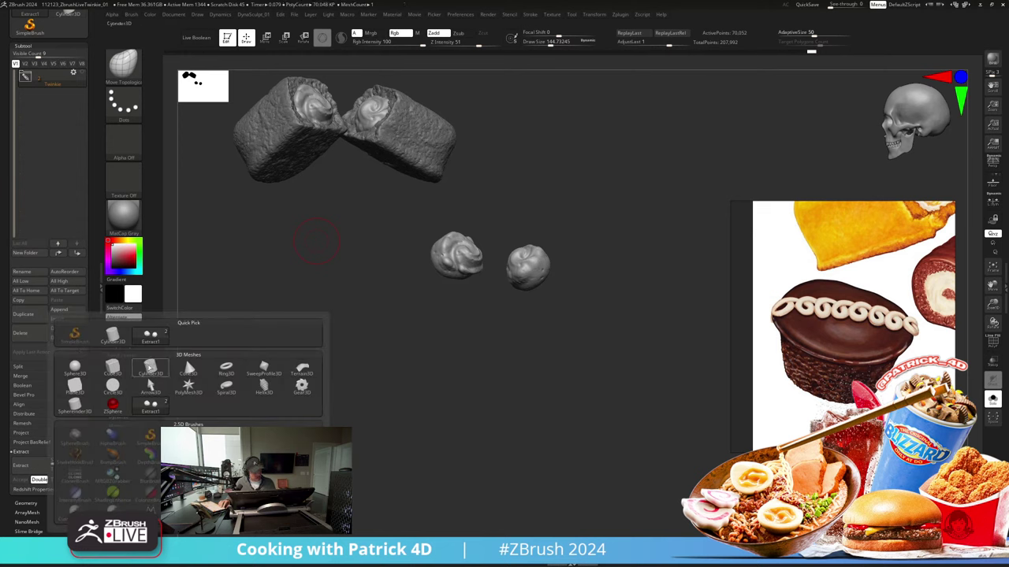
pyautogui.click(150, 368)
pyautogui.keyDown('shift'); pyautogui.moveTo(360, 313); pyautogui.dragTo(312, 357); pyautogui.keyUp('shift')
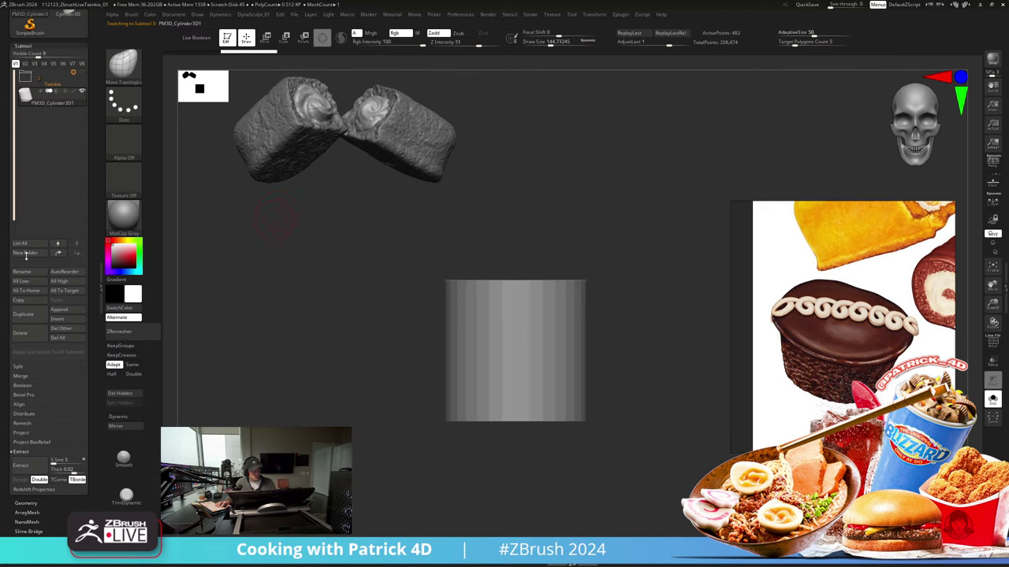
# Step: Put the cylinder subtool in a new folder named Cupcake
pyautogui.click(26, 253)
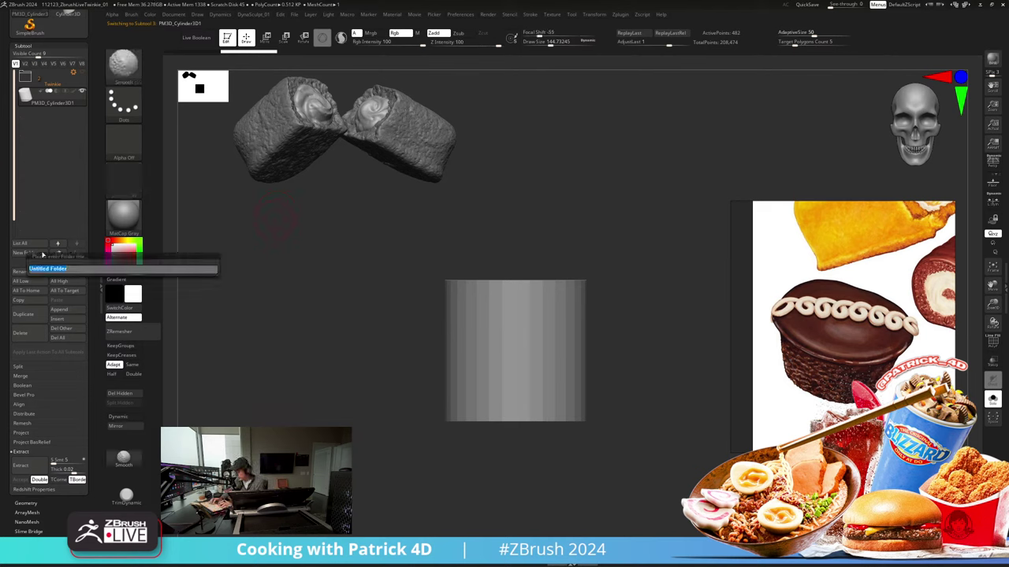
pyautogui.write('Cupcake')
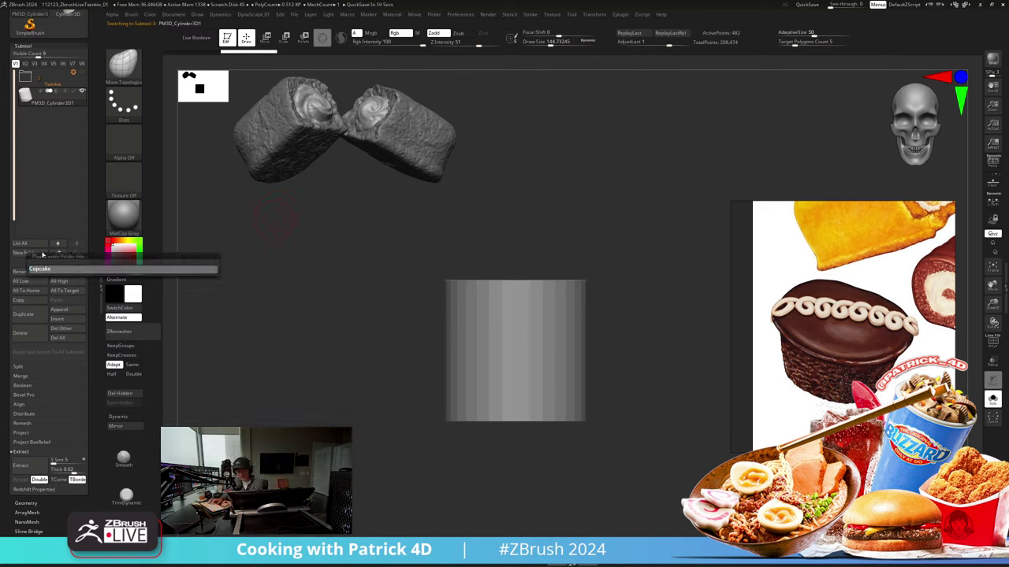
pyautogui.press('Return')
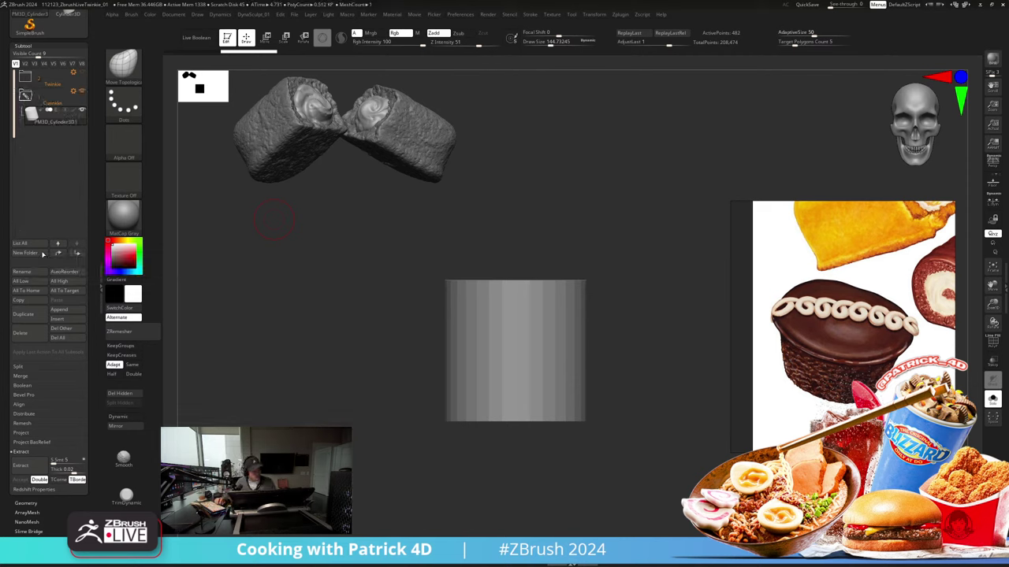
# Step: Turn on the polyframe display and scale the cylinder down slightly in height
pyautogui.hotkey('shift', 'f')
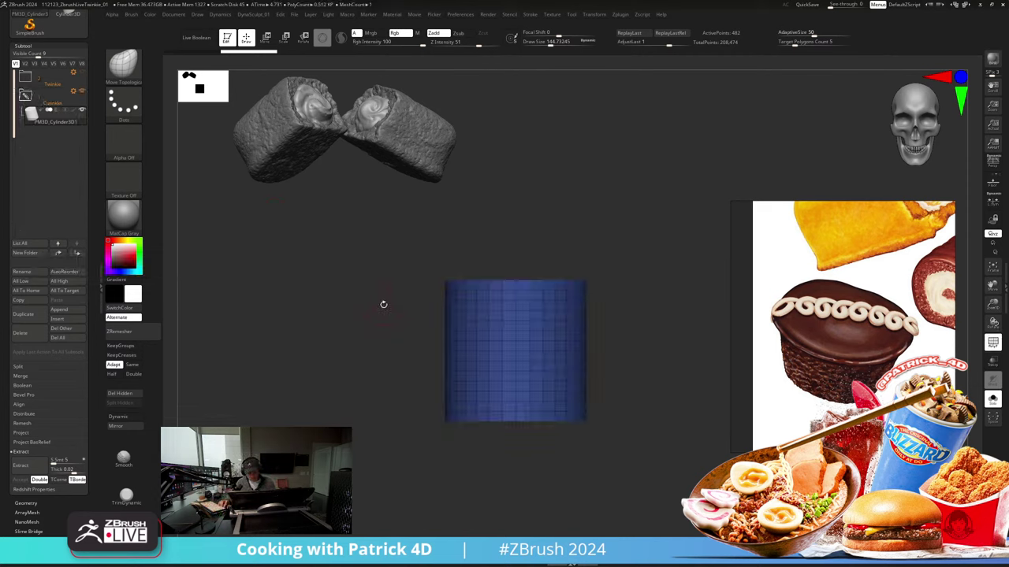
pyautogui.click(289, 40)
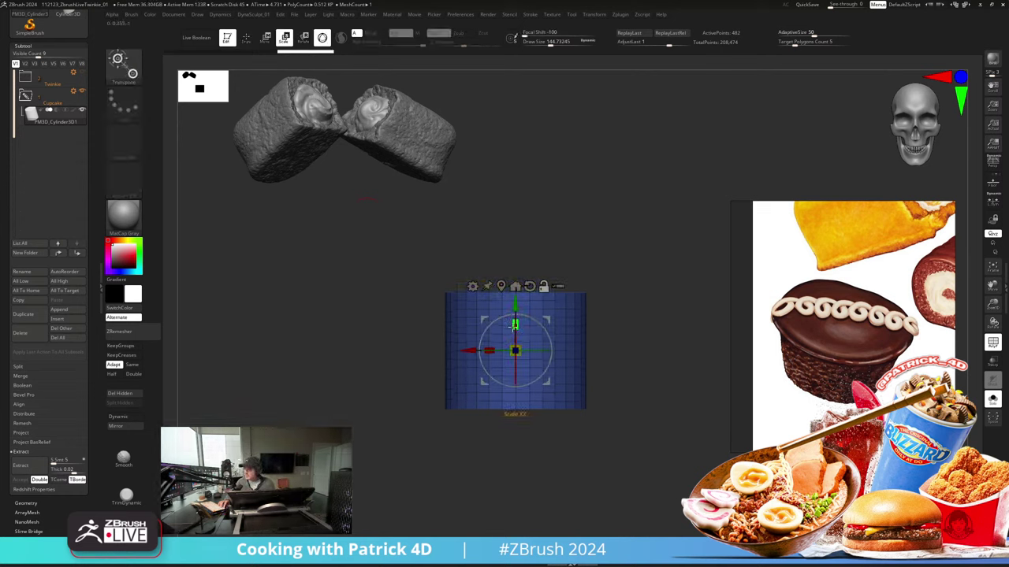
pyautogui.keyDown('alt'); pyautogui.moveTo(308, 291); pyautogui.dragTo(299, 284); pyautogui.keyUp('alt')
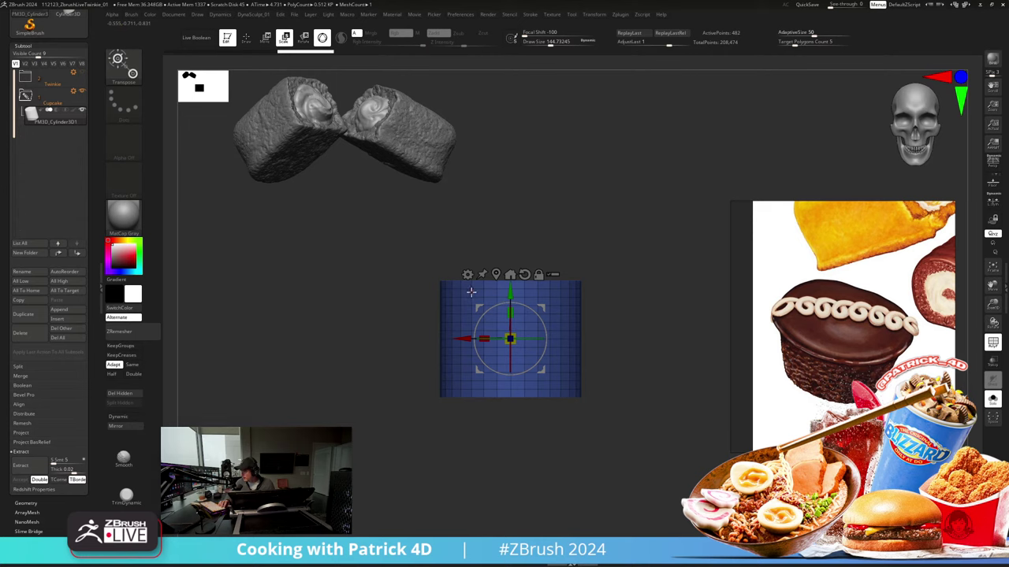
pyautogui.keyDown('alt'); pyautogui.moveTo(449, 266); pyautogui.dragTo(446, 276); pyautogui.keyUp('alt')
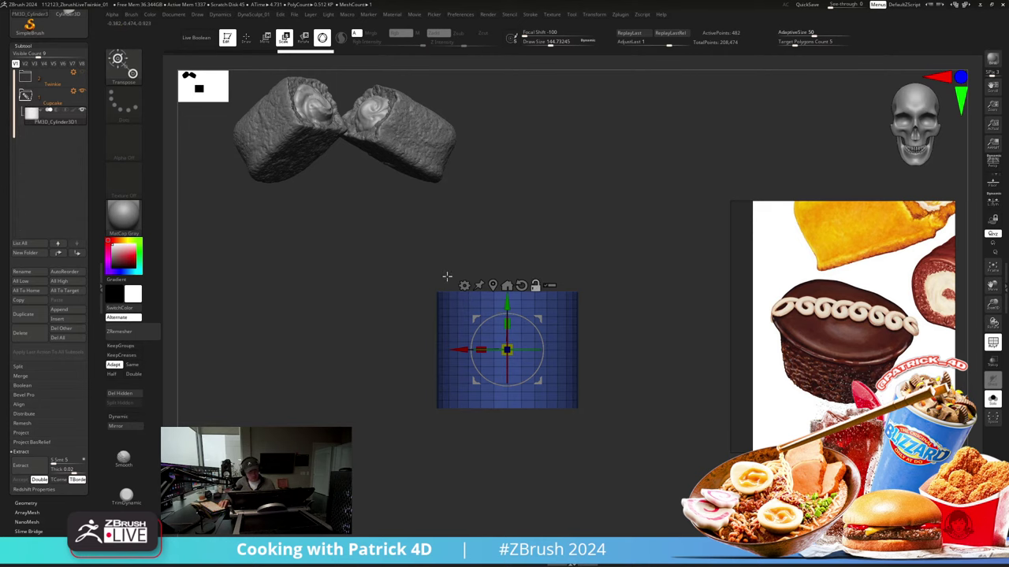
# Step: Taper the cylinder with a gizmo deformer so it widens toward the top, and reduce its height further
pyautogui.click(464, 285)
pyautogui.click(531, 355)
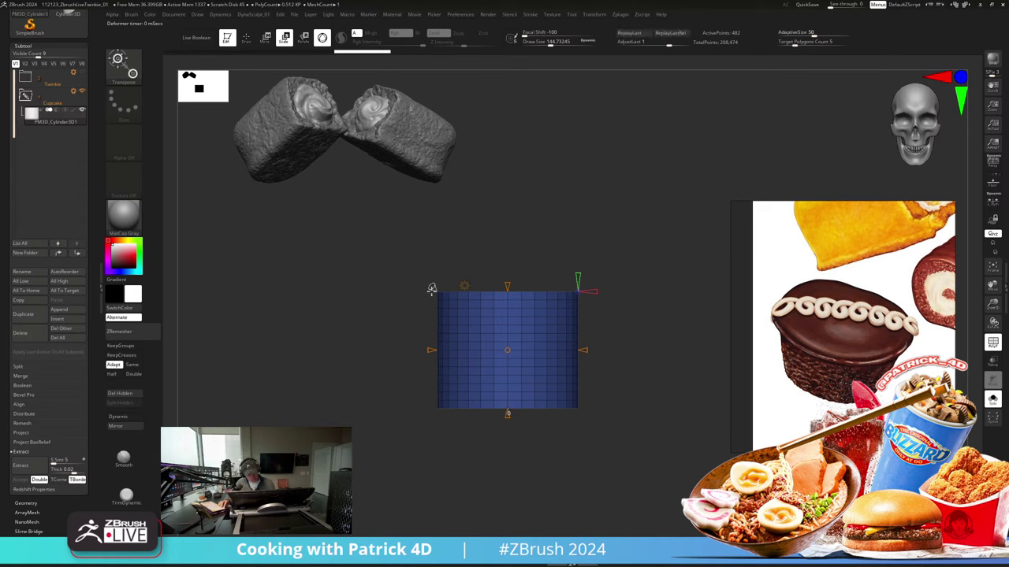
pyautogui.moveTo(507, 286); pyautogui.dragTo(507, 280)
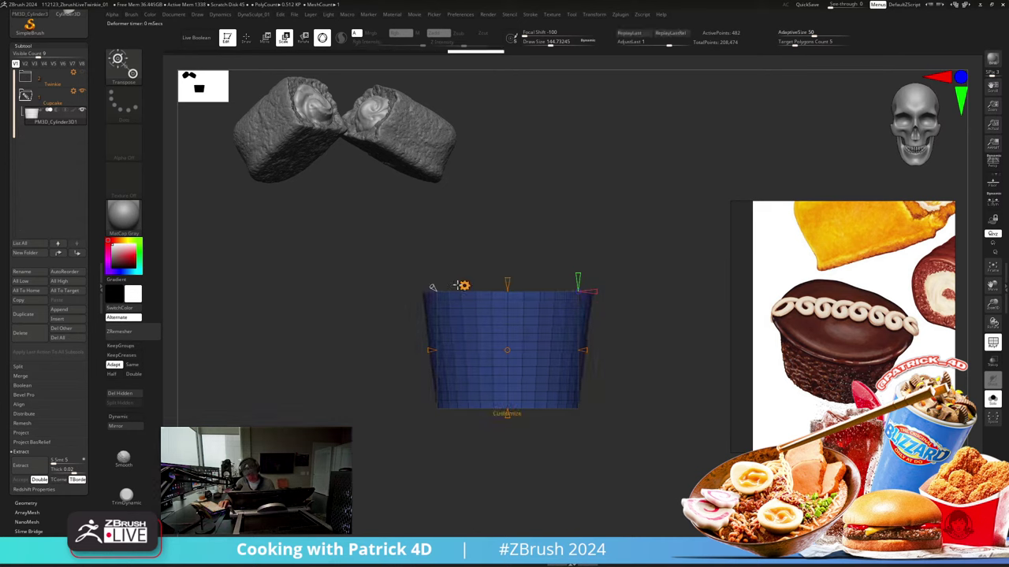
pyautogui.click(464, 286)
pyautogui.click(585, 277)
pyautogui.moveTo(503, 320); pyautogui.dragTo(502, 342)
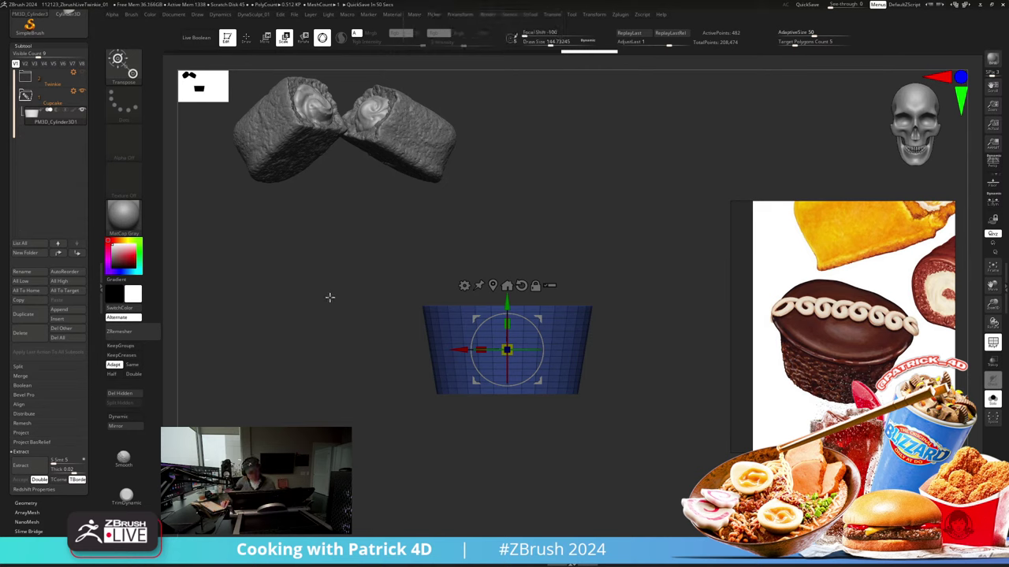
# Step: Split the tapered cylinder's cap and side into separate polygroups with Groups By Normals, and return to Draw mode
pyautogui.moveTo(329, 295); pyautogui.dragTo(328, 315)
pyautogui.press('d')
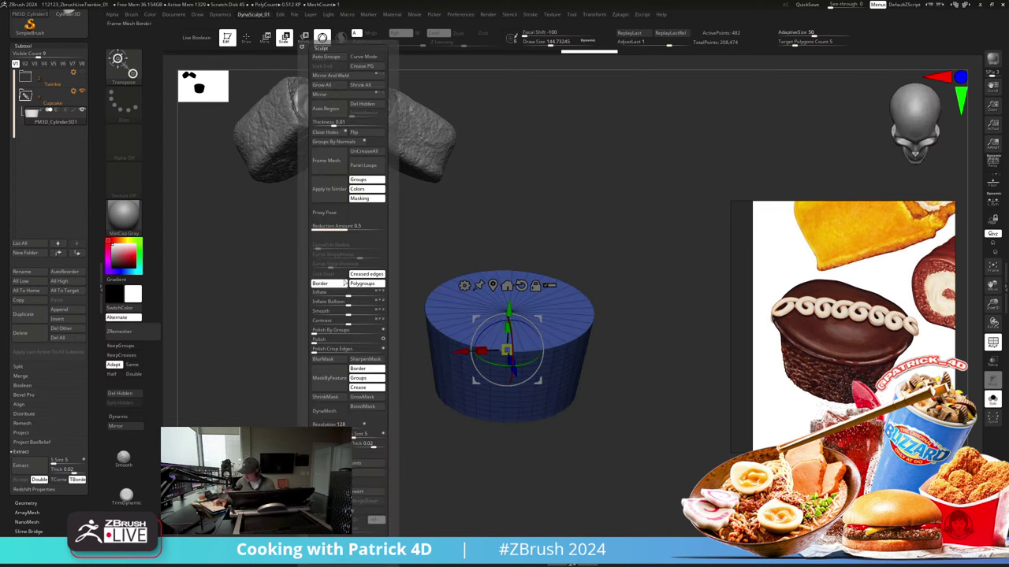
pyautogui.click(328, 143)
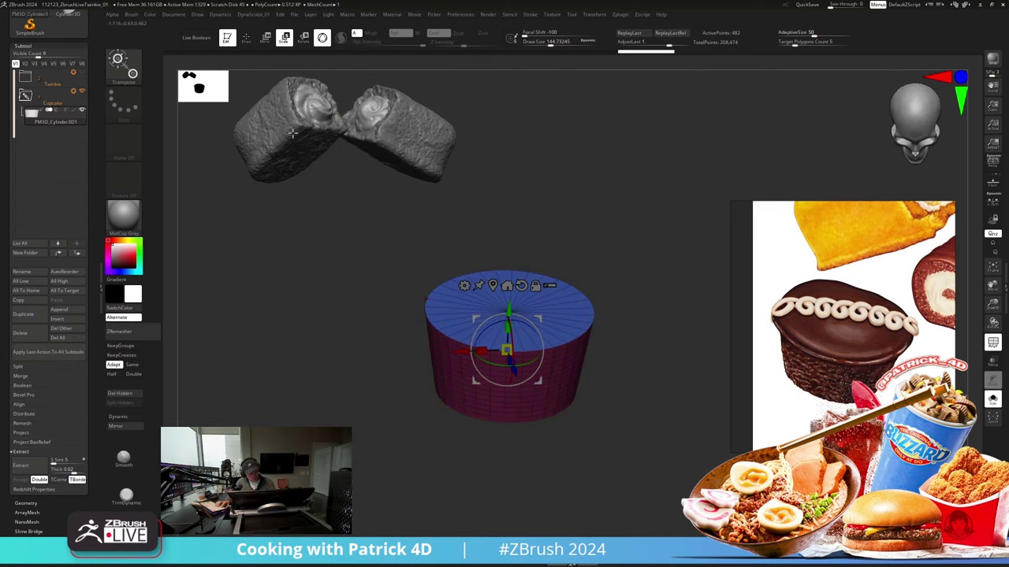
pyautogui.click(246, 38)
pyautogui.moveTo(357, 348)
pyautogui.mouseDown()
pyautogui.moveTo(376, 310)
pyautogui.moveTo(394, 390)
pyautogui.moveTo(324, 286)
pyautogui.moveTo(322, 344)
pyautogui.moveTo(306, 278)
pyautogui.mouseUp()
# Step: Set ZRemesher to the Same polygon count with KeepGroups on
pyautogui.scroll(-3, 23, 425)
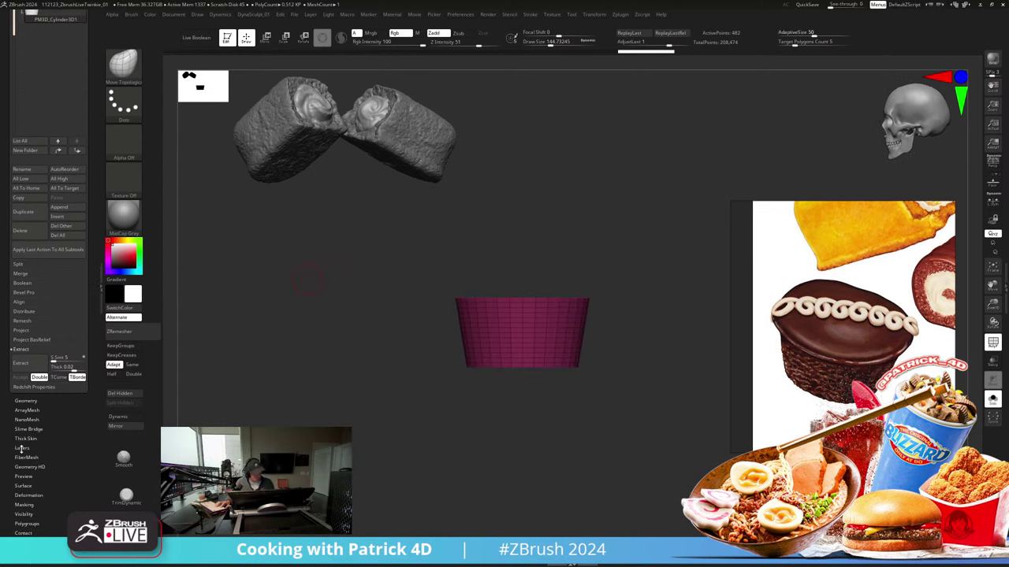
pyautogui.click(25, 401)
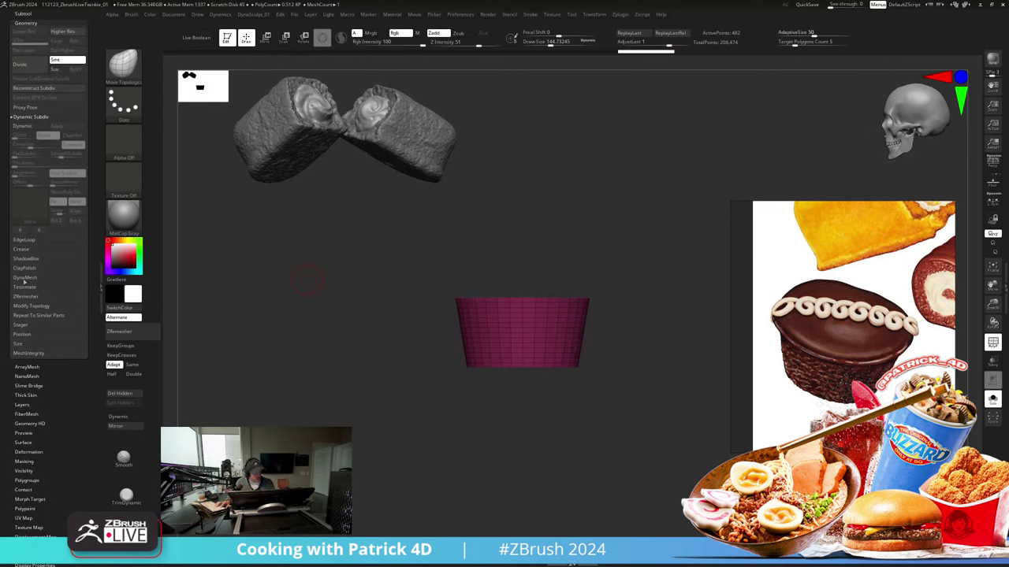
pyautogui.click(25, 296)
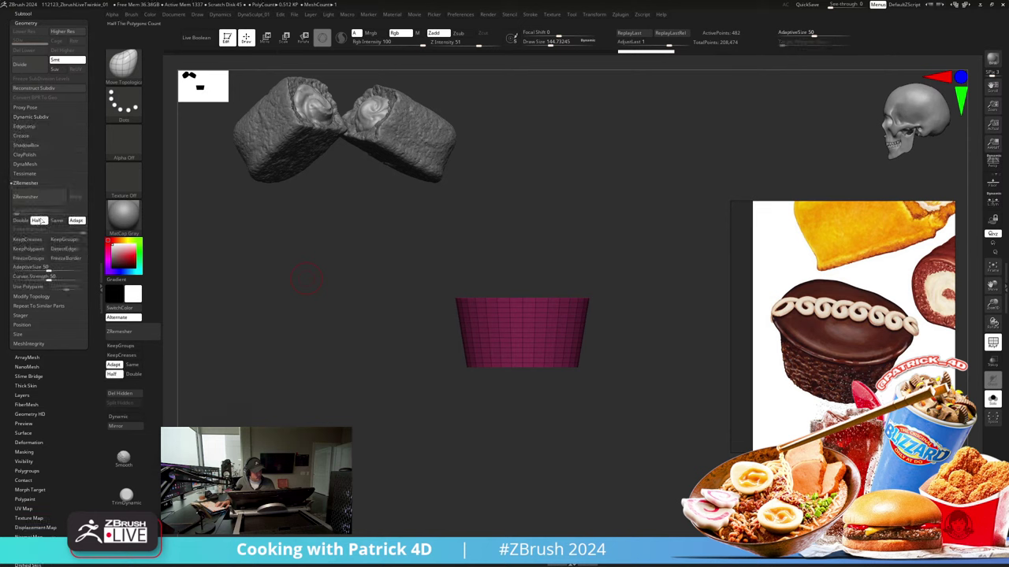
pyautogui.click(58, 221)
pyautogui.click(64, 239)
# Step: Try remeshing the tapered cylinder at the same polygon count, check its top and undo it
pyautogui.click(25, 196)
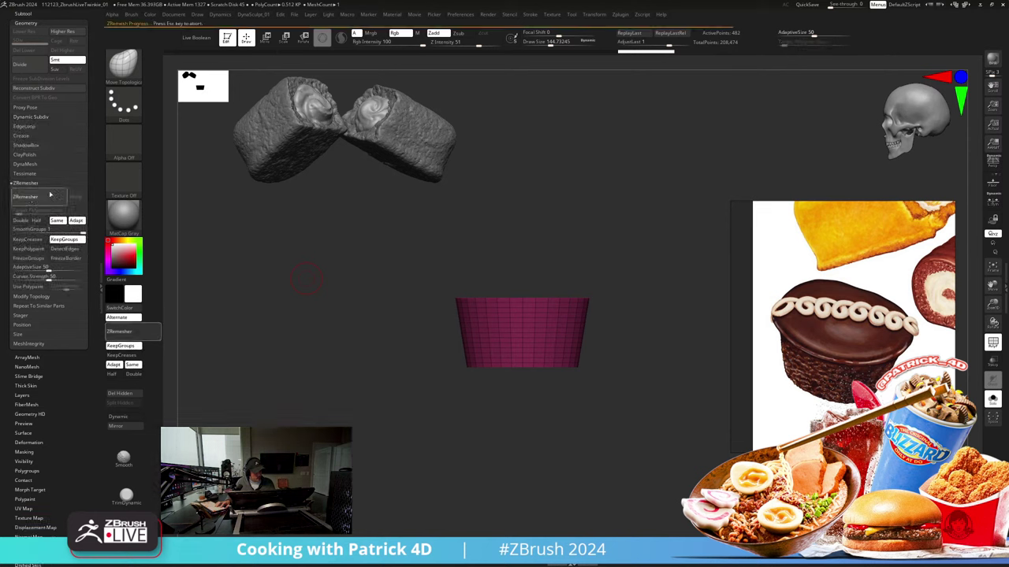
pyautogui.moveTo(354, 254); pyautogui.dragTo(354, 302)
pyautogui.hotkey('ctrl', 'z')
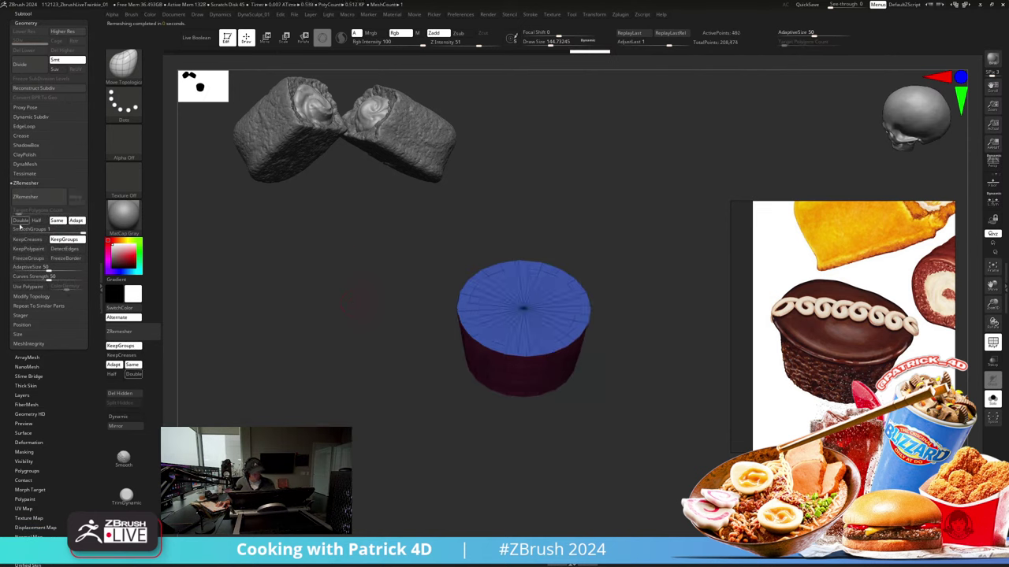
# Step: Remesh the tapered cylinder with ZRemesher at Double polygon count, KeepGroups on and SmoothGroups 0
pyautogui.click(20, 220)
pyautogui.click(15, 194)
pyautogui.moveTo(300, 273); pyautogui.dragTo(330, 261)
# Step: Subdivide the remeshed cupcake base up to SDiv 4 and turn off the polyframe display
pyautogui.hotkey('ctrl', 'd')
pyautogui.hotkey('ctrl', 'd')
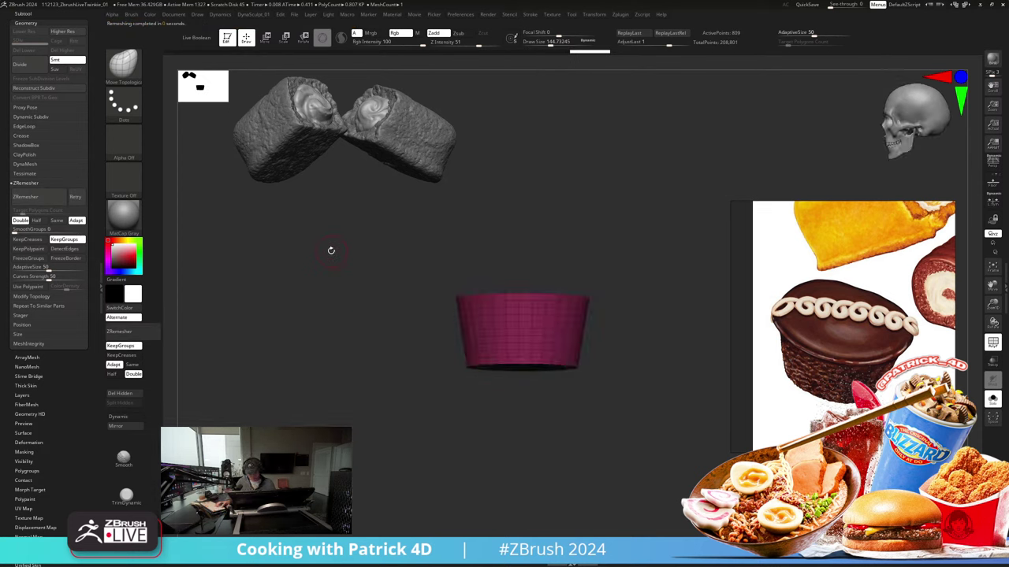
pyautogui.moveTo(331, 266); pyautogui.dragTo(365, 301)
pyautogui.hotkey('ctrl', 'd')
pyautogui.hotkey('shift', 'f')
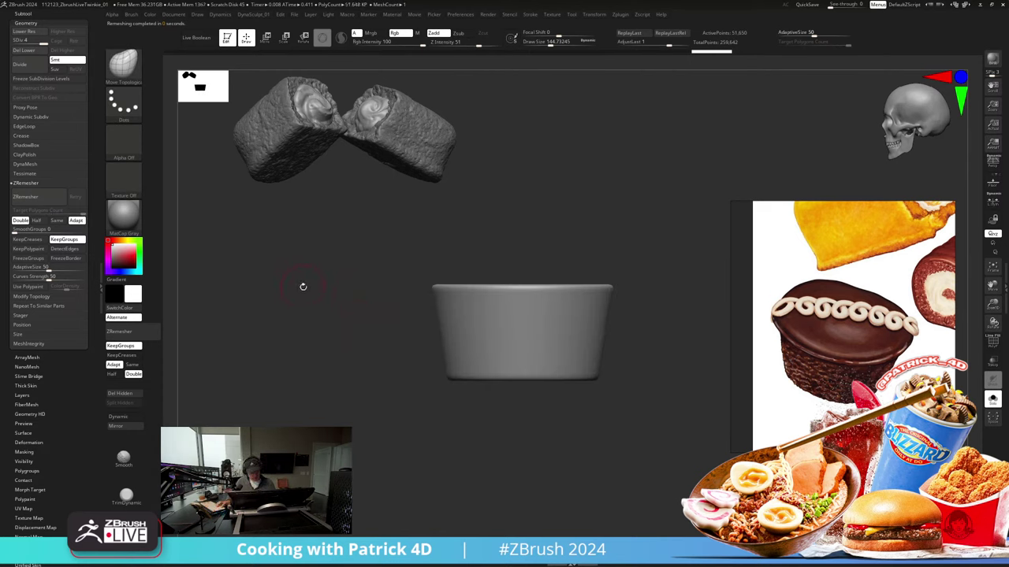
# Step: Apply coarse NoiseMaker surface noise with strength about -0.028 to the cupcake base mesh
pyautogui.click(22, 433)
pyautogui.click(19, 116)
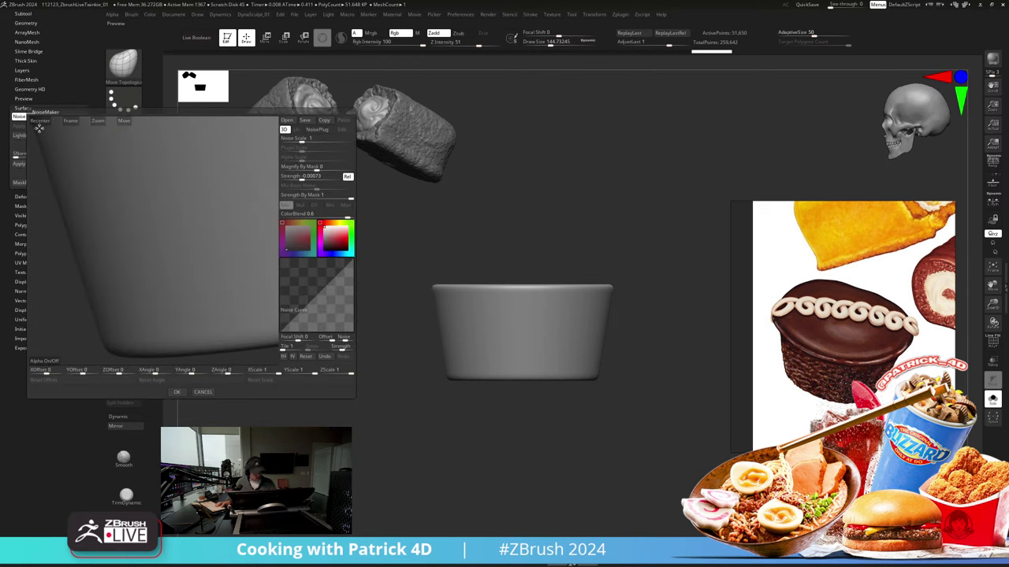
pyautogui.moveTo(303, 139); pyautogui.dragTo(327, 139)
pyautogui.moveTo(303, 177); pyautogui.dragTo(295, 176)
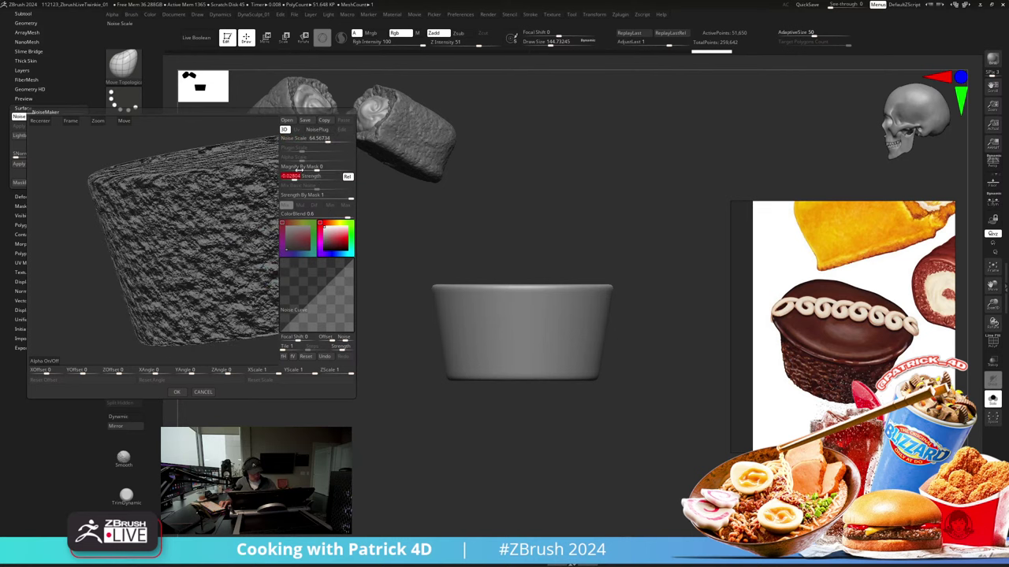
pyautogui.moveTo(328, 140); pyautogui.dragTo(331, 140)
pyautogui.click(178, 393)
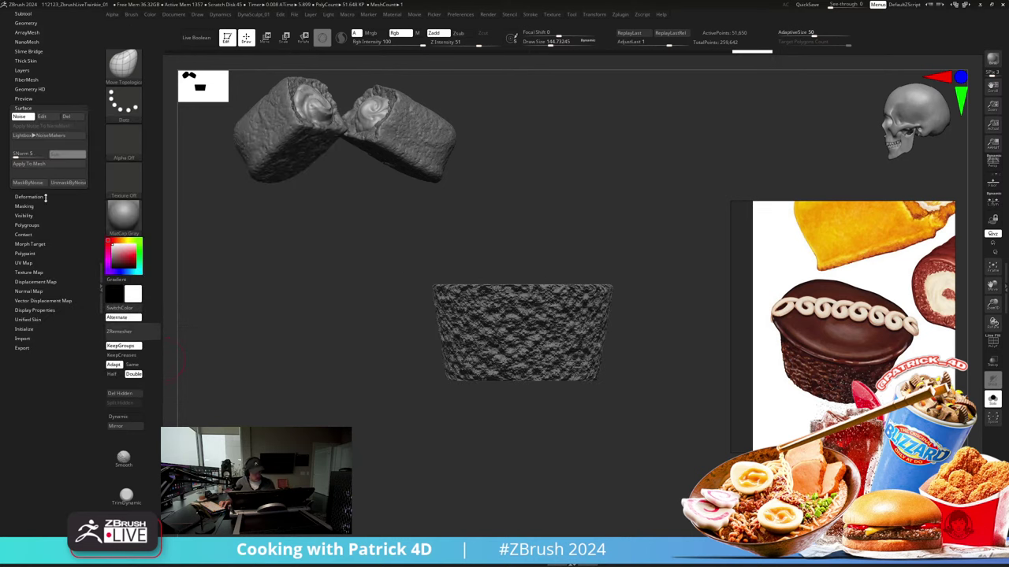
pyautogui.click(34, 163)
# Step: Inflate the noisy cupcake base with the Inflate deformation at 23
pyautogui.press('d')
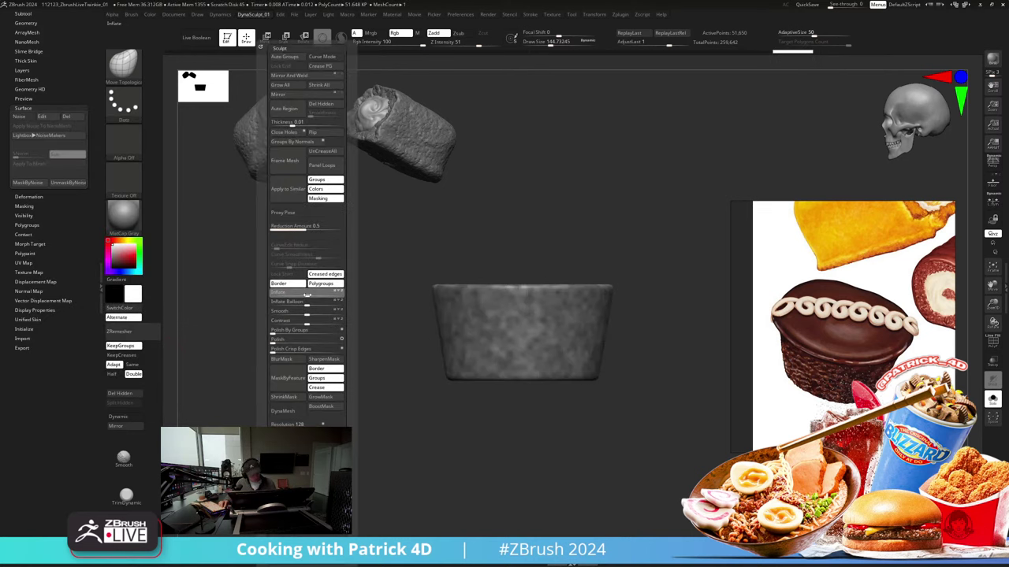
pyautogui.moveTo(295, 298); pyautogui.dragTo(298, 291)
pyautogui.press('d')
pyautogui.hotkey('ctrl', 'z')
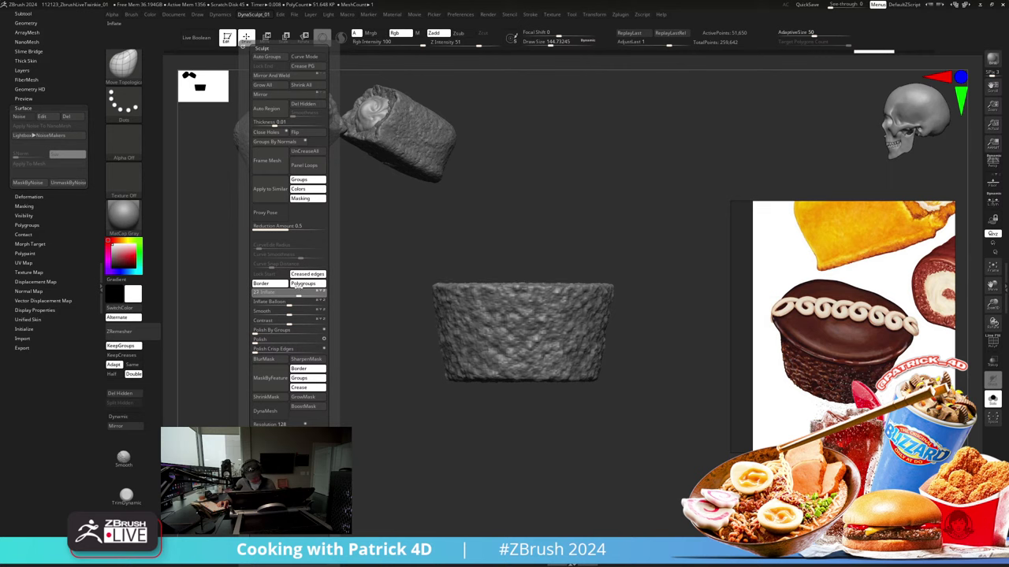
# Step: Isolate and mask the cupcake base's top polygroup, show the whole base again and invert the mask
pyautogui.moveTo(225, 259)
pyautogui.mouseDown()
pyautogui.moveTo(254, 305)
pyautogui.moveTo(248, 279)
pyautogui.moveTo(247, 316)
pyautogui.mouseUp()
pyautogui.hotkey('shift', 'f')
pyautogui.moveTo(387, 286); pyautogui.dragTo(392, 347)
pyautogui.keyDown('ctrl'); pyautogui.keyDown('shift'); pyautogui.click(466, 331); pyautogui.keyUp('shift'); pyautogui.keyUp('ctrl')
pyautogui.keyDown('ctrl'); pyautogui.click(364, 298); pyautogui.keyUp('ctrl')
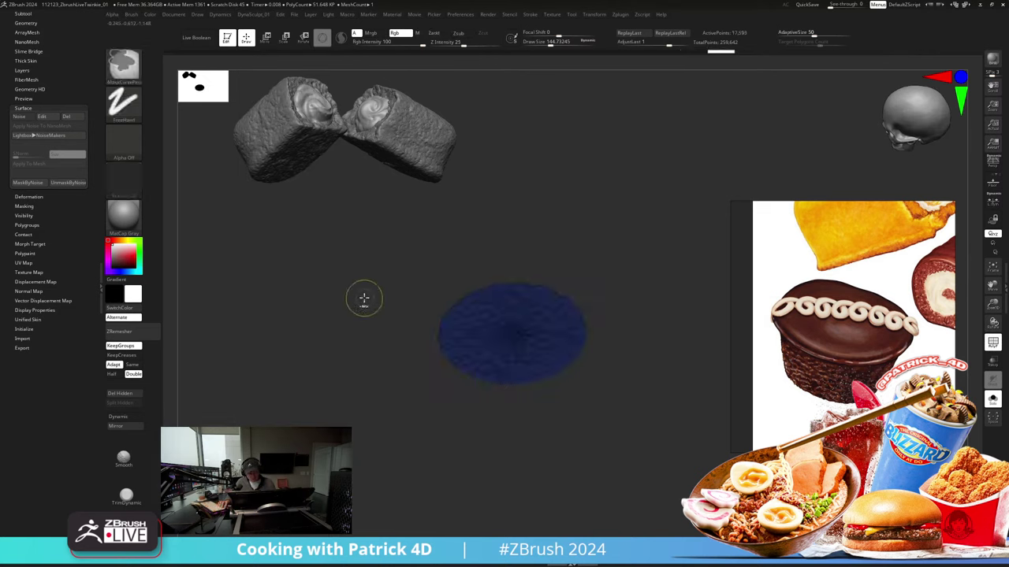
pyautogui.keyDown('ctrl'); pyautogui.keyDown('shift'); pyautogui.click(363, 298); pyautogui.keyUp('shift'); pyautogui.keyUp('ctrl')
pyautogui.keyDown('ctrl'); pyautogui.click(377, 331); pyautogui.keyUp('ctrl')
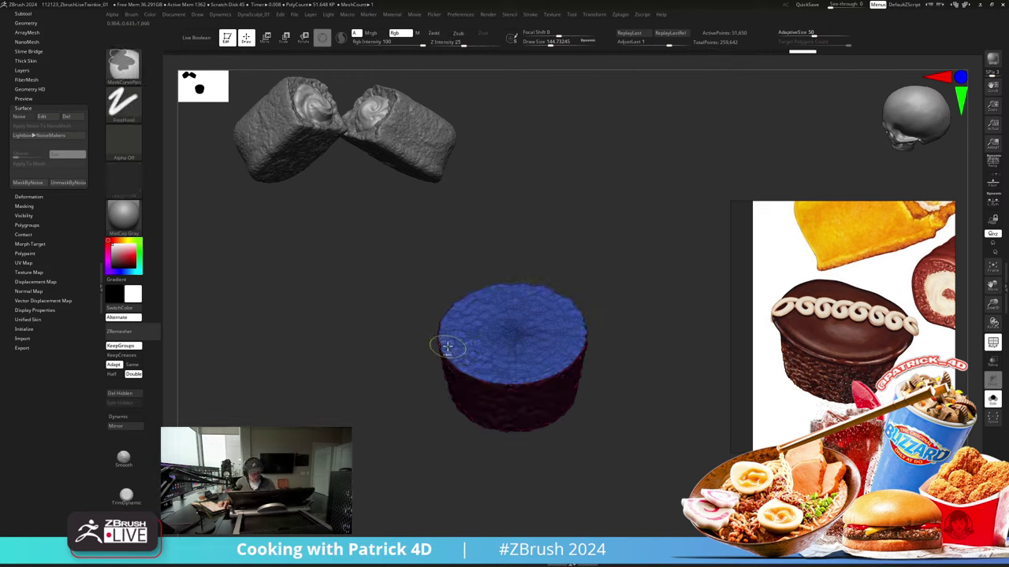
# Step: Set MaskPen as the masking brush and invert the mask so only the cupcake's top is masked
pyautogui.moveTo(355, 311); pyautogui.dragTo(349, 293)
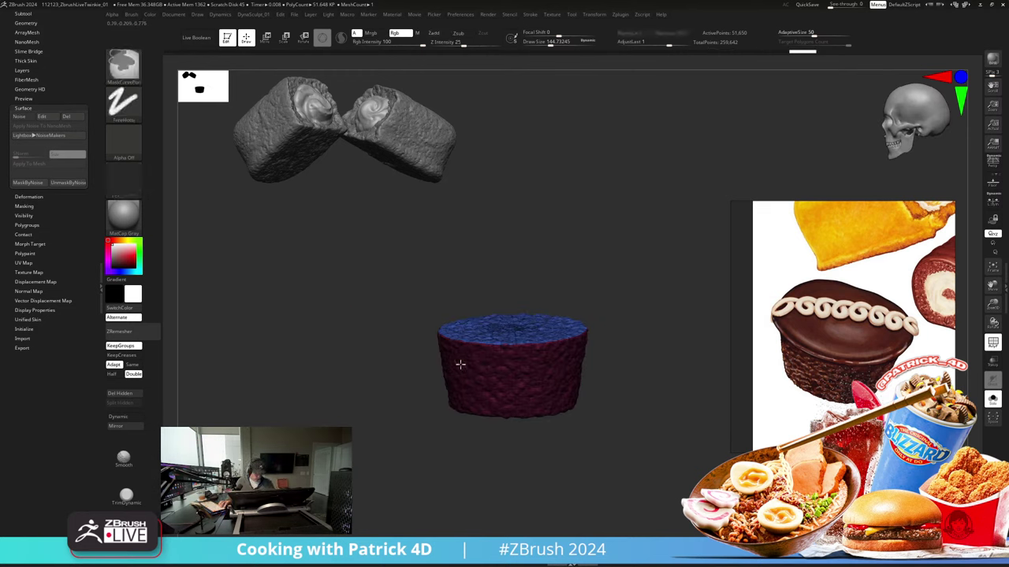
pyautogui.keyDown('ctrl'); pyautogui.click(124, 66); pyautogui.keyUp('ctrl')
pyautogui.keyDown('ctrl'); pyautogui.click(213, 77); pyautogui.keyUp('ctrl')
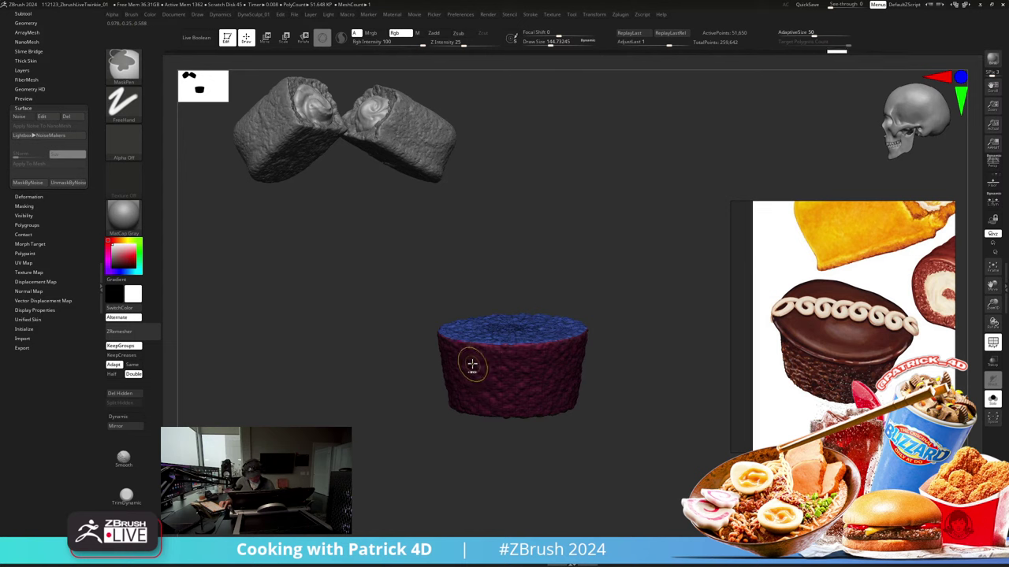
pyautogui.keyDown('ctrl'); pyautogui.click(388, 308); pyautogui.keyUp('ctrl')
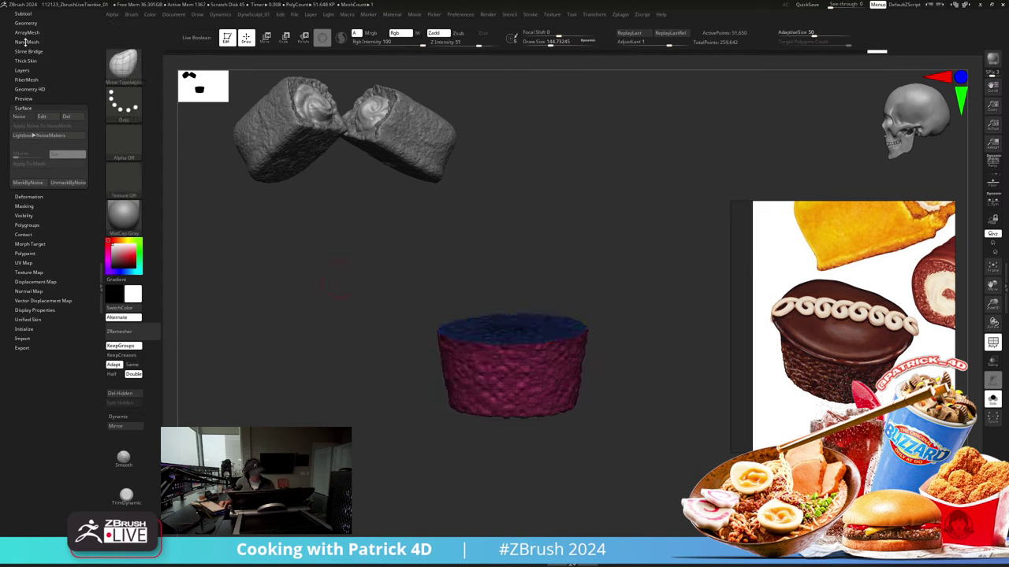
# Step: Extract the masked cupcake top as a new subtool with thickness 0.02 and S Smt 5
pyautogui.click(23, 13)
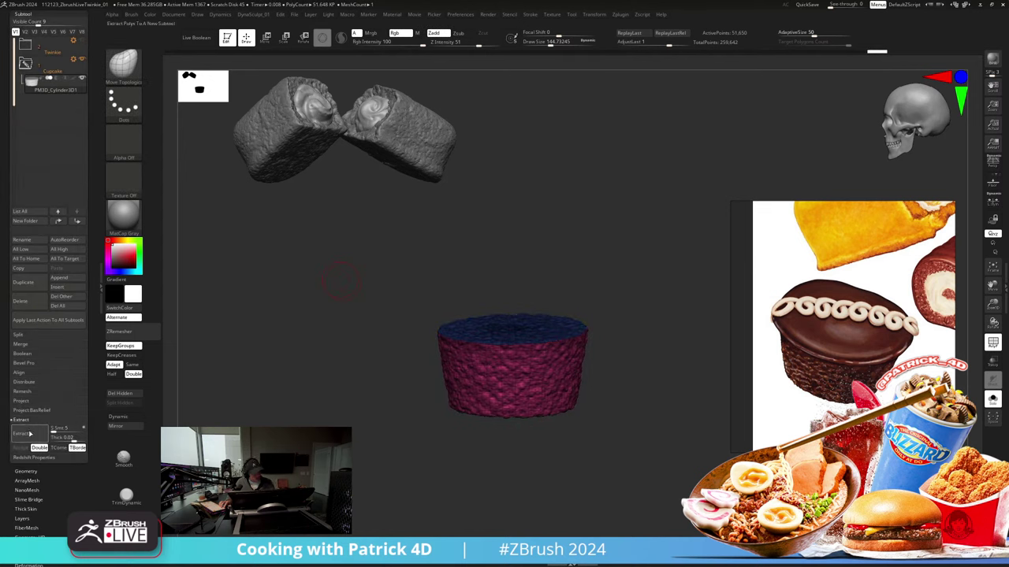
pyautogui.click(30, 434)
pyautogui.click(22, 448)
pyautogui.moveTo(386, 300); pyautogui.dragTo(415, 354)
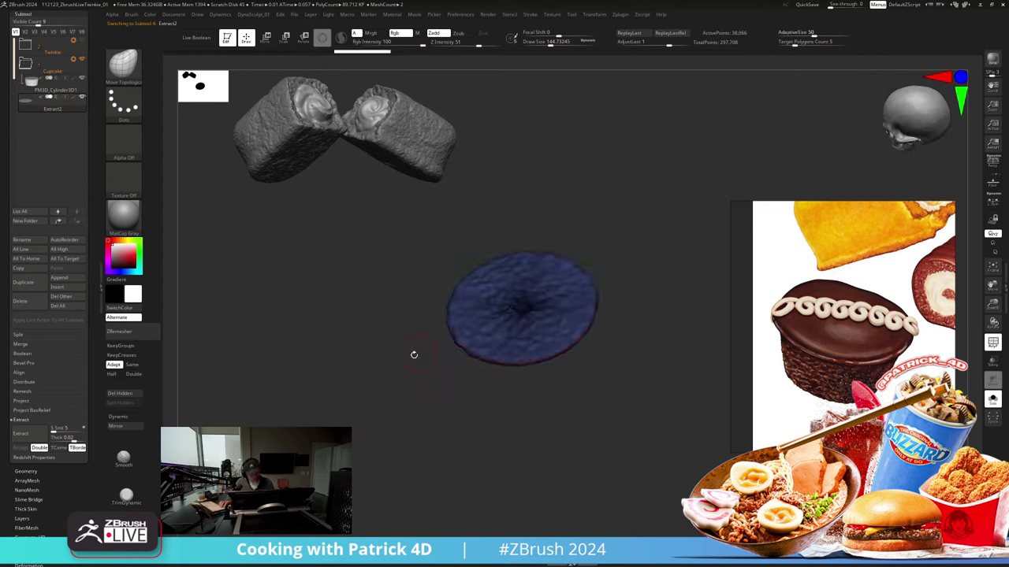
# Step: Isolate and mask the flat polygroup of the extracted icing disc, and show the whole disc from the side
pyautogui.keyDown('ctrl'); pyautogui.click(386, 319); pyautogui.keyUp('ctrl')
pyautogui.keyDown('ctrl'); pyautogui.keyDown('shift'); pyautogui.click(341, 313); pyautogui.keyUp('shift'); pyautogui.keyUp('ctrl')
pyautogui.keyDown('ctrl'); pyautogui.click(342, 282); pyautogui.keyUp('ctrl')
pyautogui.keyDown('ctrl'); pyautogui.click(342, 298); pyautogui.keyUp('ctrl')
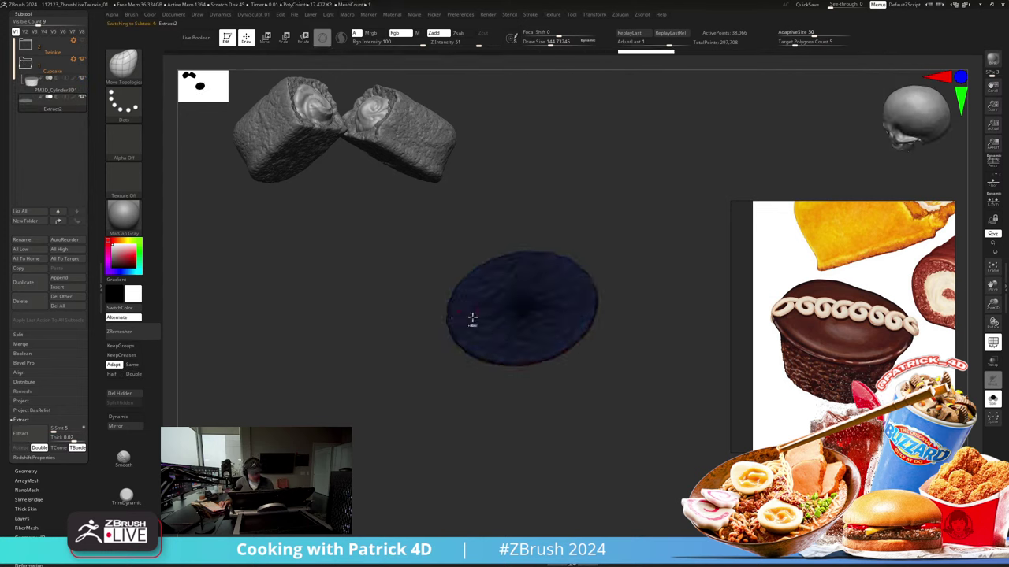
pyautogui.hotkey('shift', 'f')
pyautogui.moveTo(358, 295); pyautogui.dragTo(358, 251)
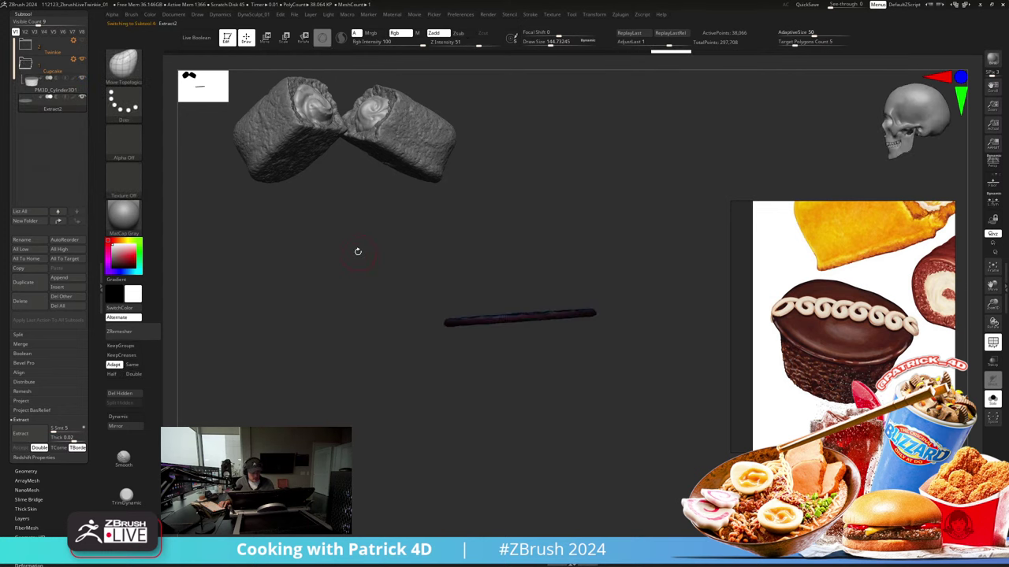
# Step: Show the cupcake base with the icing disc and use the inflate deformations and smoothing to round the disc
pyautogui.hotkey('alt', 's')
pyautogui.press('2')
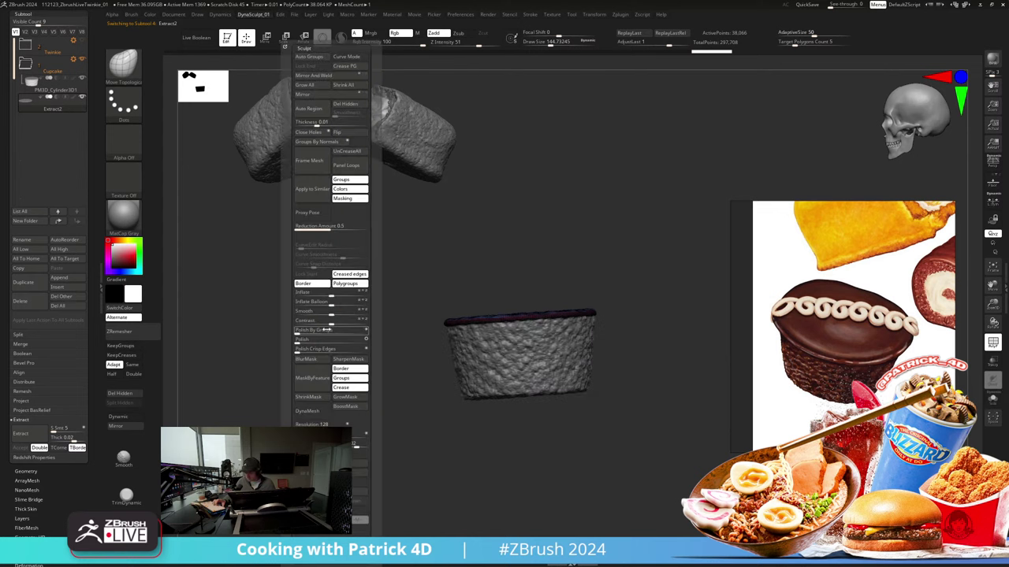
pyautogui.moveTo(331, 305)
pyautogui.mouseDown()
pyautogui.moveTo(339, 295)
pyautogui.moveTo(297, 294)
pyautogui.moveTo(296, 303)
pyautogui.mouseUp()
pyautogui.press('space')
pyautogui.hotkey('ctrl', 'z')
pyautogui.moveTo(222, 251)
pyautogui.mouseDown()
pyautogui.moveTo(223, 284)
pyautogui.moveTo(235, 294)
pyautogui.moveTo(295, 289)
pyautogui.moveTo(332, 260)
pyautogui.moveTo(344, 286)
pyautogui.moveTo(482, 293)
pyautogui.moveTo(499, 282)
pyautogui.mouseUp()
pyautogui.press('shift')
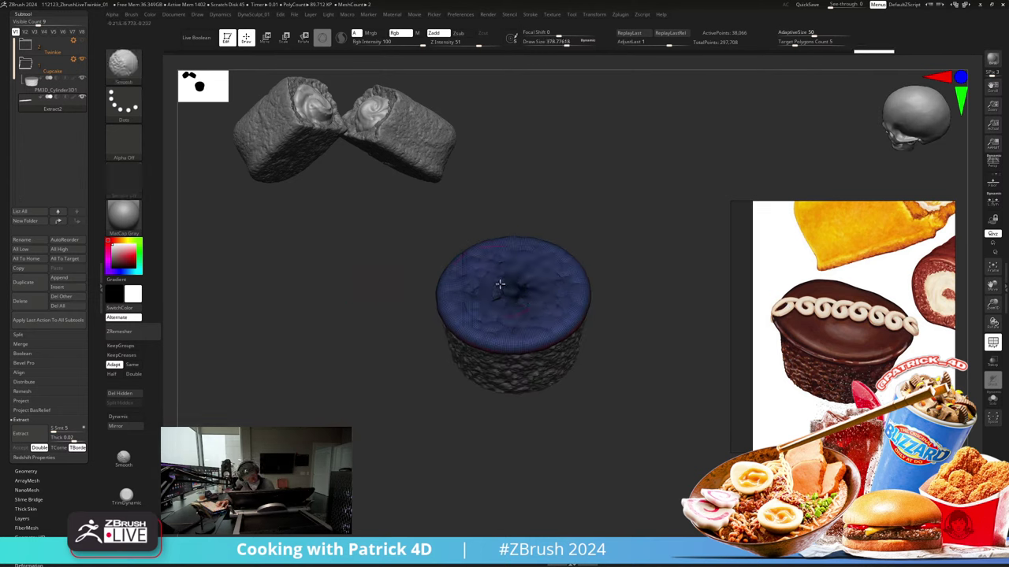
# Step: Pull the icing disc's rim outward all around with the Move Topological brush at draw size about 704
pyautogui.hotkey('shift', 'f')
pyautogui.moveTo(339, 274)
pyautogui.mouseDown()
pyautogui.moveTo(326, 261)
pyautogui.moveTo(342, 287)
pyautogui.moveTo(332, 243)
pyautogui.mouseUp()
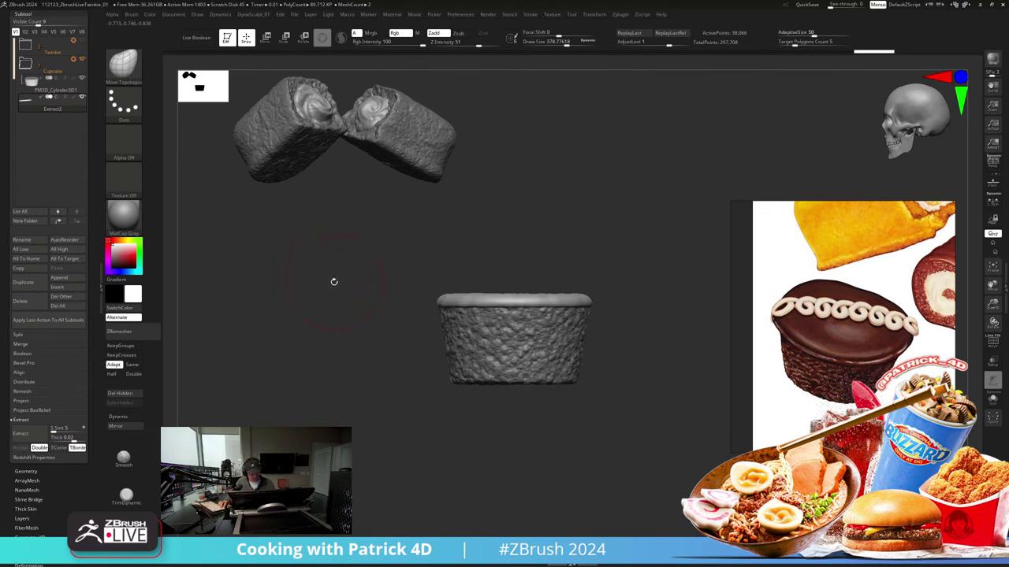
pyautogui.moveTo(334, 300)
pyautogui.keyDown('shift'); pyautogui.mouseDown()
pyautogui.moveTo(349, 338)
pyautogui.moveTo(331, 405)
pyautogui.mouseUp(); pyautogui.keyUp('shift')
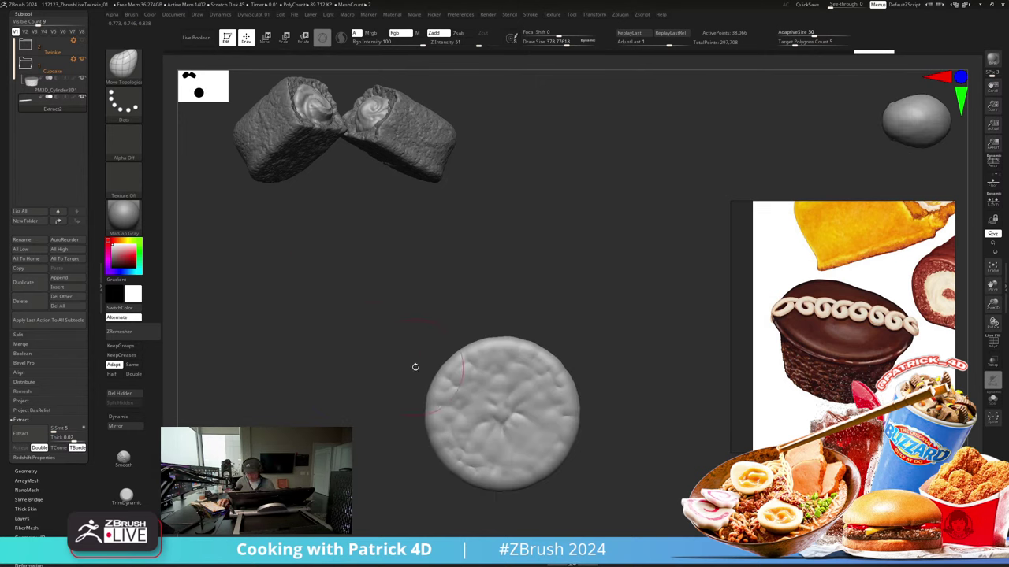
pyautogui.press('b')
pyautogui.press('t')
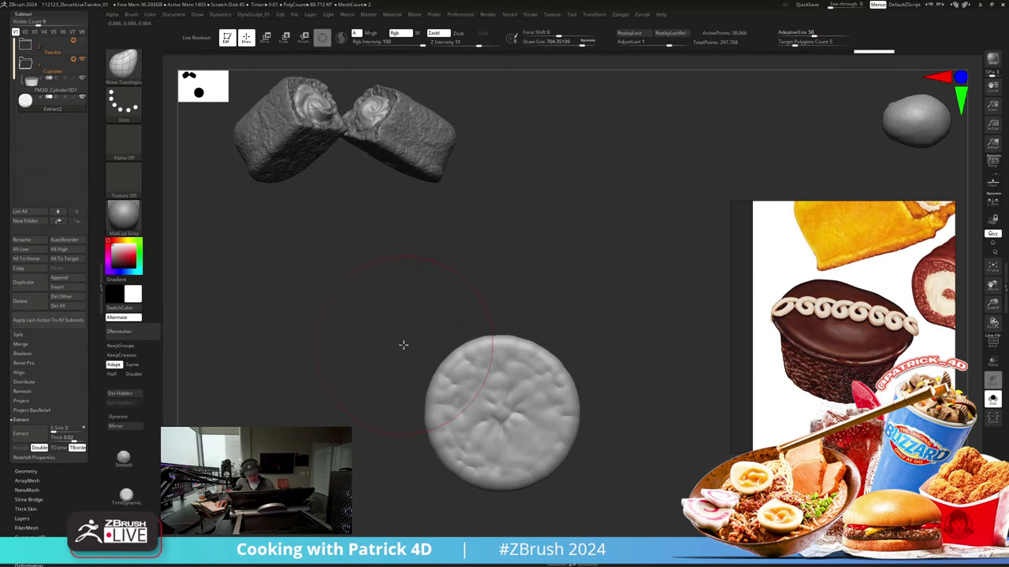
pyautogui.moveTo(543, 392); pyautogui.dragTo(549, 393)
pyautogui.moveTo(521, 450); pyautogui.dragTo(473, 458)
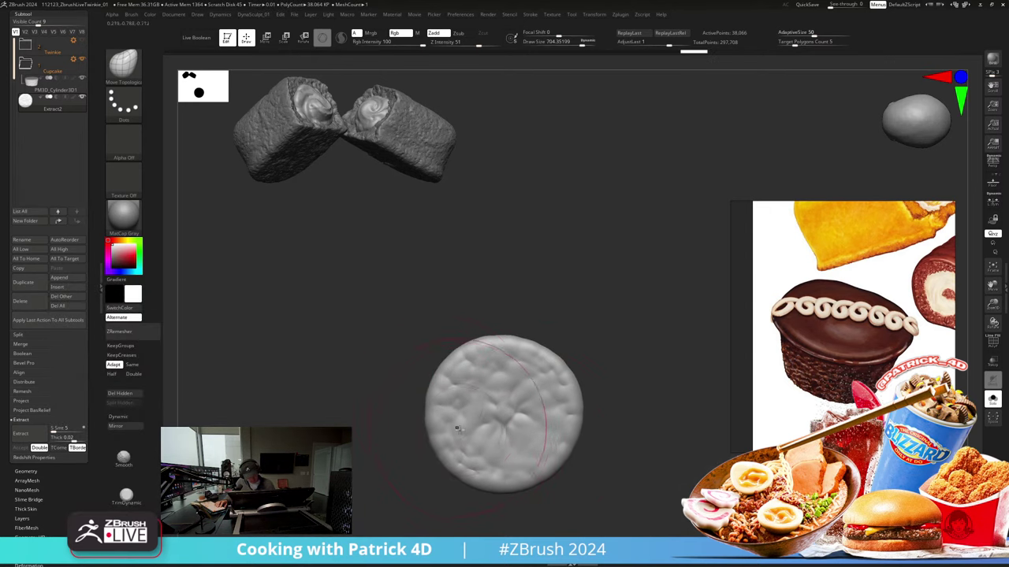
pyautogui.moveTo(443, 420); pyautogui.dragTo(438, 419)
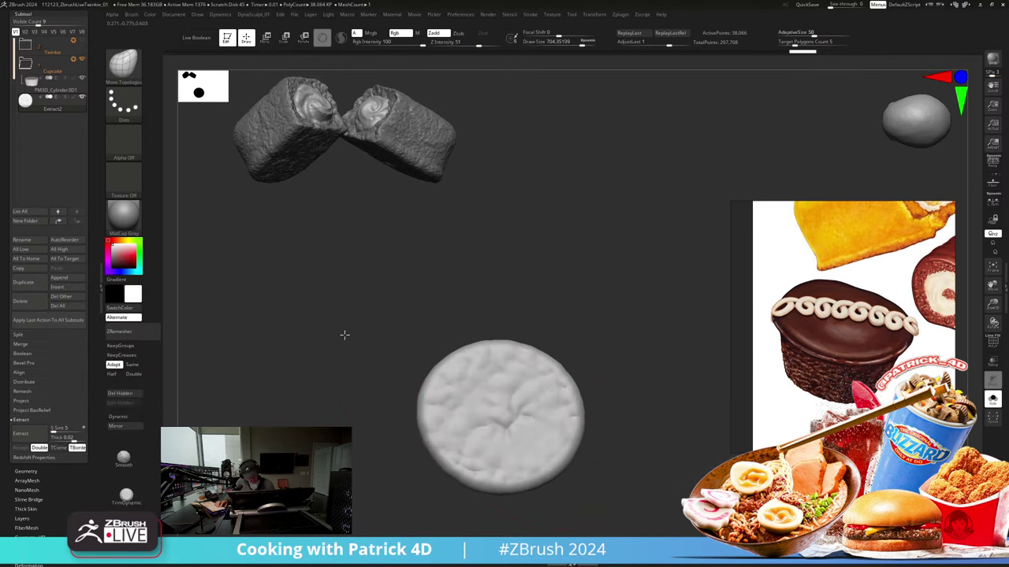
# Step: Check the icing rim from the side and mask the icing disc by isolating one of its polygroups
pyautogui.keyDown('shift'); pyautogui.moveTo(345, 333); pyautogui.dragTo(340, 245); pyautogui.keyUp('shift')
pyautogui.hotkey('alt', 'shift', 's')
pyautogui.keyDown('shift'); pyautogui.moveTo(339, 315); pyautogui.dragTo(345, 351); pyautogui.keyUp('shift')
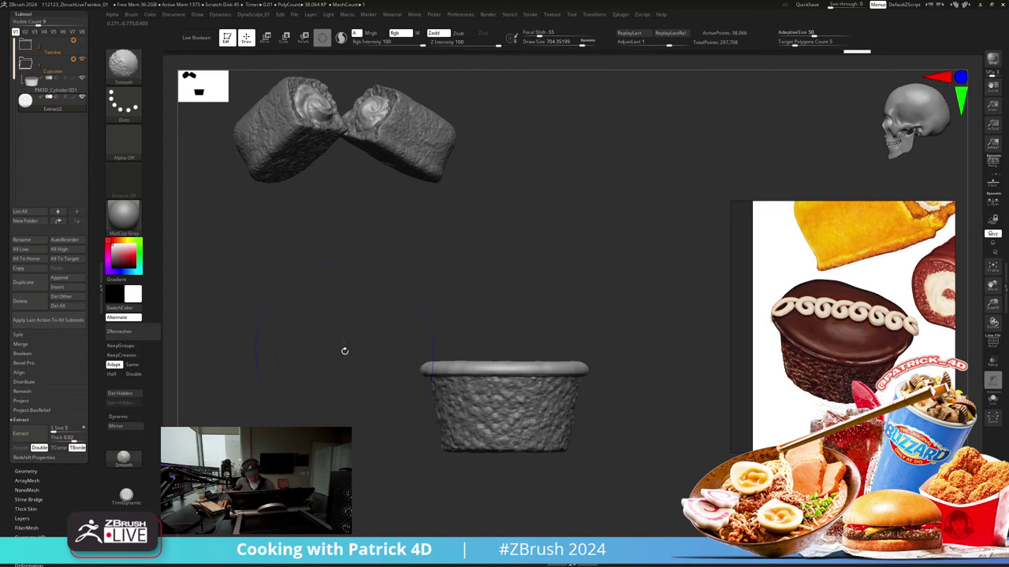
pyautogui.moveTo(345, 307)
pyautogui.mouseDown()
pyautogui.moveTo(503, 344)
pyautogui.moveTo(463, 343)
pyautogui.moveTo(338, 246)
pyautogui.moveTo(336, 306)
pyautogui.moveTo(339, 265)
pyautogui.mouseUp()
pyautogui.moveTo(335, 257)
pyautogui.keyDown('shift'); pyautogui.mouseDown()
pyautogui.moveTo(323, 266)
pyautogui.moveTo(412, 281)
pyautogui.moveTo(317, 261)
pyautogui.moveTo(355, 286)
pyautogui.mouseUp(); pyautogui.keyUp('shift')
pyautogui.hotkey('shift', 'f')
pyautogui.keyDown('ctrl'); pyautogui.keyDown('shift'); pyautogui.click(450, 318); pyautogui.keyUp('shift'); pyautogui.keyUp('ctrl')
pyautogui.keyDown('ctrl'); pyautogui.click(363, 291); pyautogui.keyUp('ctrl')
pyautogui.keyDown('ctrl'); pyautogui.click(380, 278); pyautogui.keyUp('ctrl')
# Step: Build up the icing disc's top with the Inflat brush and smooth out its lumps
pyautogui.moveTo(463, 296)
pyautogui.mouseDown()
pyautogui.moveTo(561, 332)
pyautogui.moveTo(481, 297)
pyautogui.moveTo(586, 302)
pyautogui.moveTo(534, 275)
pyautogui.mouseUp()
pyautogui.moveTo(347, 264)
pyautogui.mouseDown()
pyautogui.moveTo(349, 231)
pyautogui.moveTo(370, 297)
pyautogui.mouseUp()
pyautogui.moveTo(492, 304)
pyautogui.keyDown('shift'); pyautogui.mouseDown()
pyautogui.moveTo(575, 305)
pyautogui.moveTo(498, 289)
pyautogui.moveTo(545, 293)
pyautogui.mouseUp(); pyautogui.keyUp('shift')
pyautogui.keyDown('shift'); pyautogui.moveTo(360, 234); pyautogui.dragTo(344, 328); pyautogui.keyUp('shift')
pyautogui.hotkey('shift', 'f')
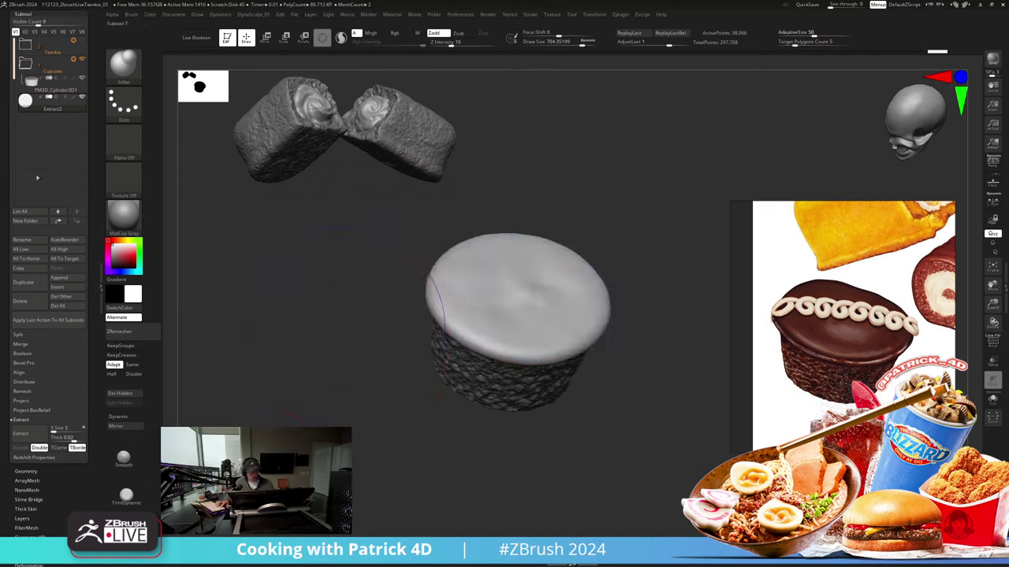
# Step: Remesh the icing disc with ZRemesher at Half polygon count and check its top
pyautogui.moveTo(12, 493); pyautogui.dragTo(12, 358)
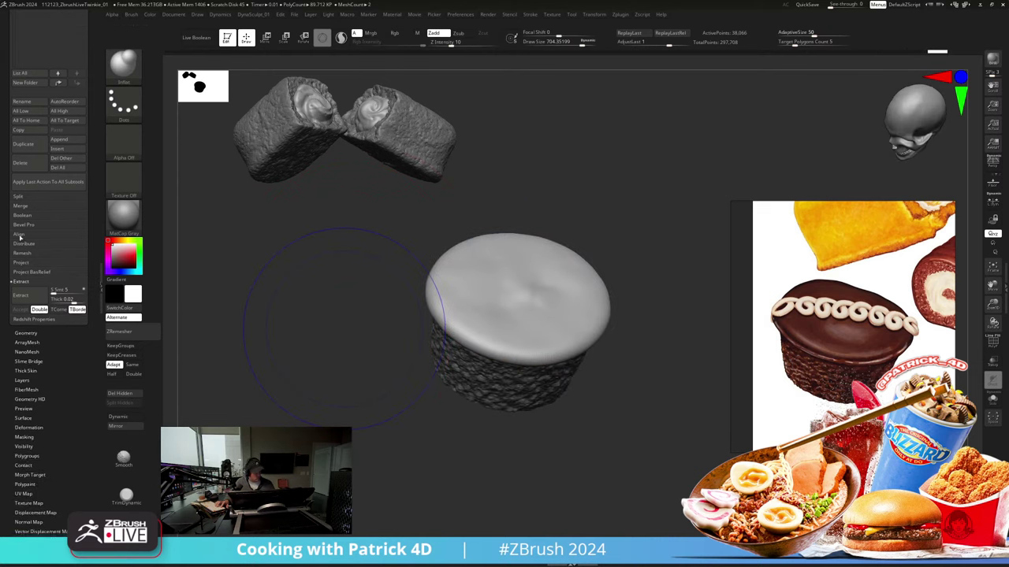
pyautogui.click(25, 333)
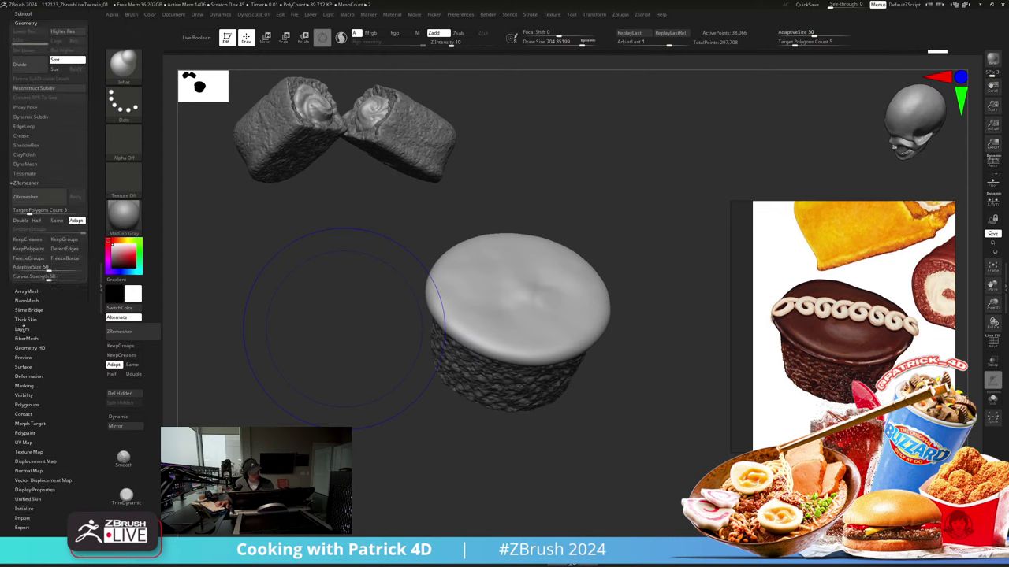
pyautogui.click(28, 195)
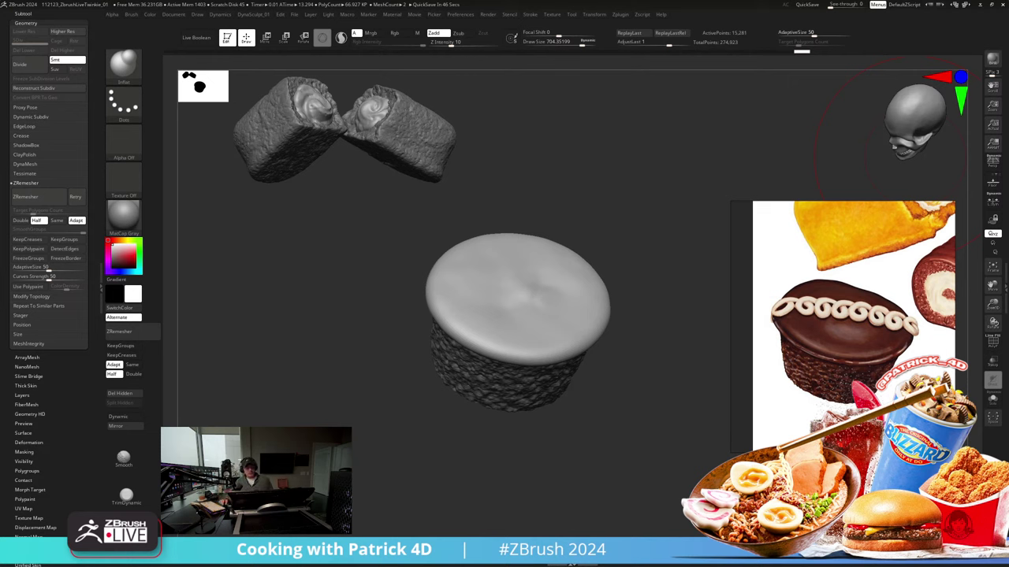
pyautogui.moveTo(338, 309); pyautogui.dragTo(326, 284)
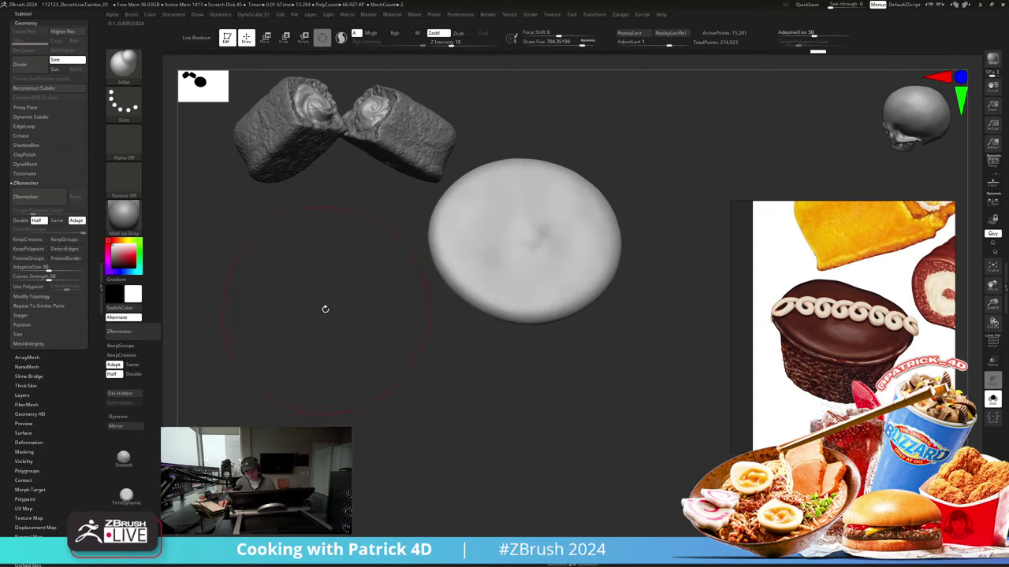
# Step: Enlarge the cupcake reference image, show the icing disc from above and set the draw size to about 80
pyautogui.scroll(2, 863, 328)
pyautogui.scroll(-1, 863, 326)
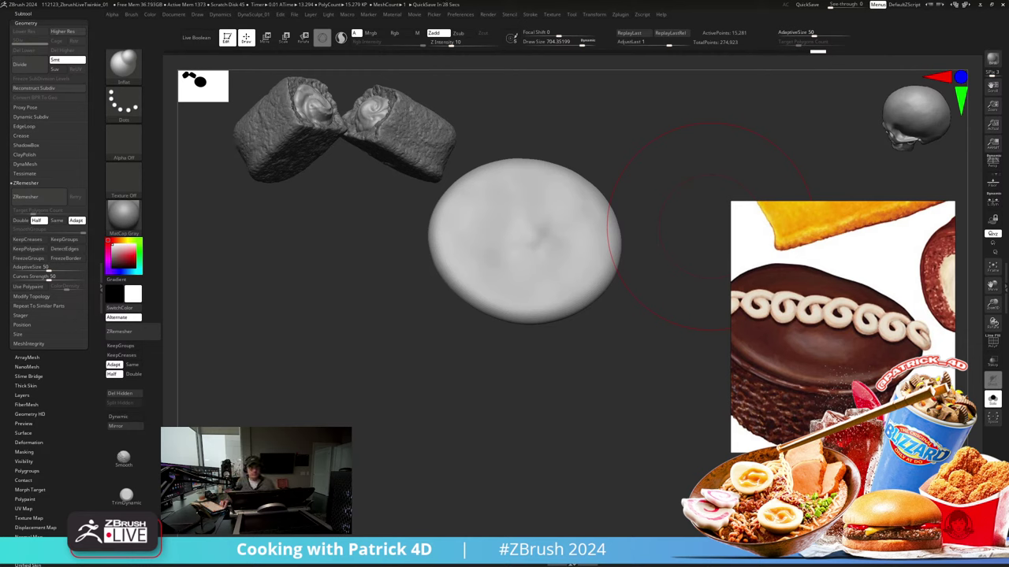
pyautogui.moveTo(348, 306)
pyautogui.mouseDown()
pyautogui.moveTo(331, 292)
pyautogui.moveTo(342, 282)
pyautogui.moveTo(334, 338)
pyautogui.moveTo(342, 293)
pyautogui.moveTo(321, 303)
pyautogui.moveTo(295, 288)
pyautogui.moveTo(300, 324)
pyautogui.moveTo(334, 319)
pyautogui.moveTo(308, 328)
pyautogui.mouseUp()
pyautogui.press('s')
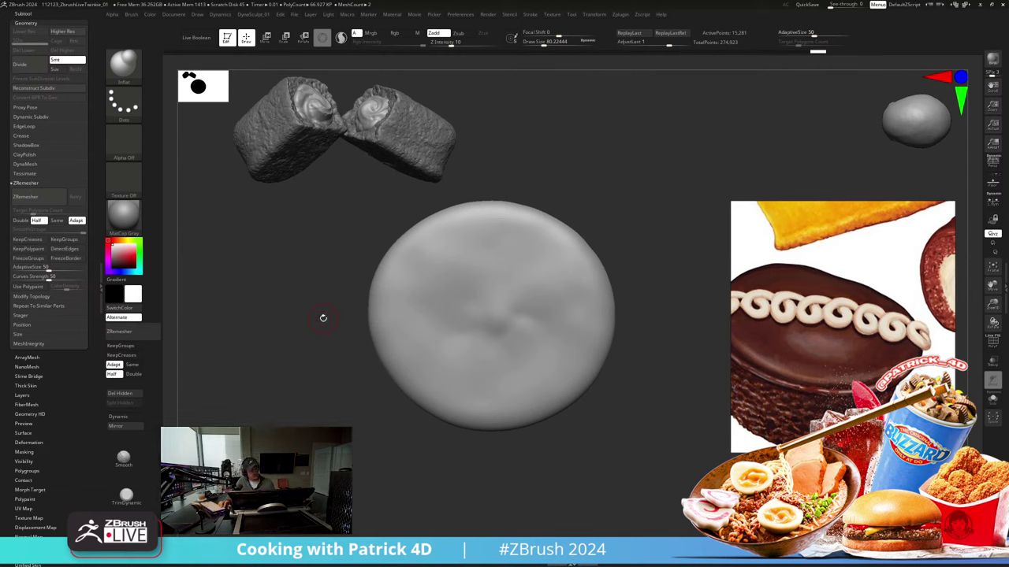
# Step: Insert a Ring3D mesh as a new subtool after the icing disc
pyautogui.click(23, 13)
pyautogui.moveTo(42, 115)
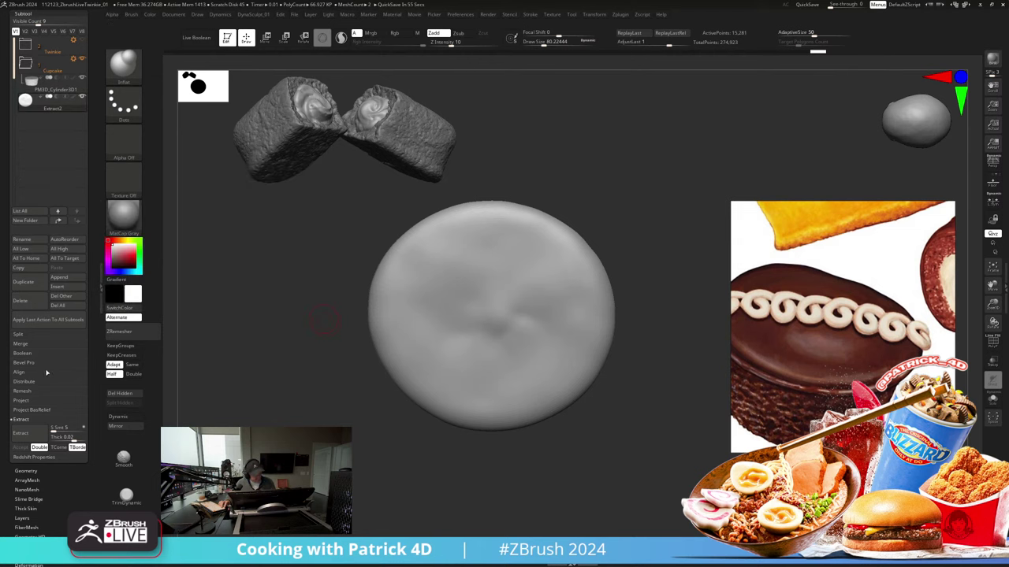
pyautogui.click(57, 287)
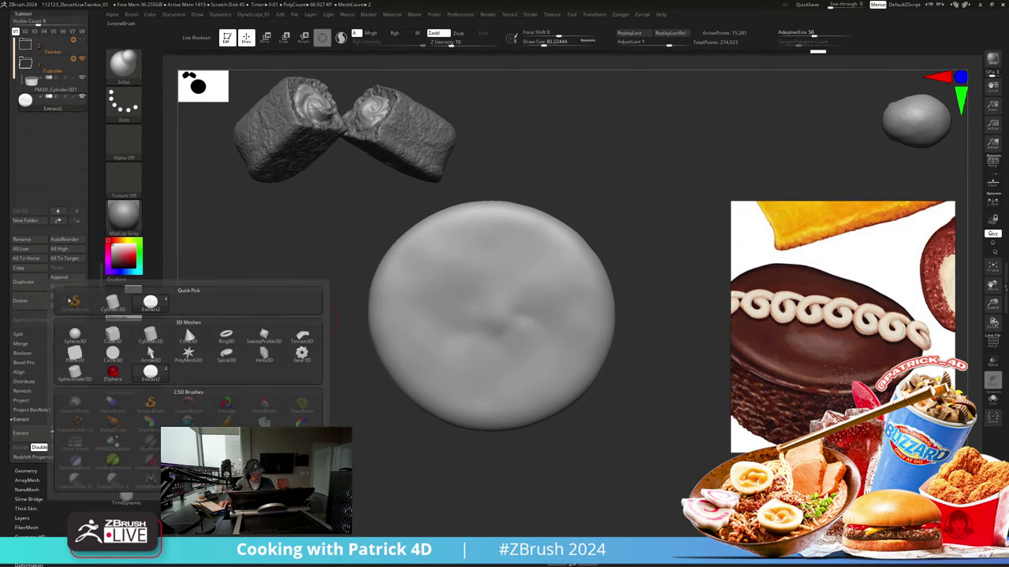
pyautogui.click(226, 336)
# Step: Move the ring up above the icing disc and show its polyframe from the top
pyautogui.moveTo(252, 320); pyautogui.dragTo(246, 242)
pyautogui.hotkey('alt', 's')
pyautogui.press('e')
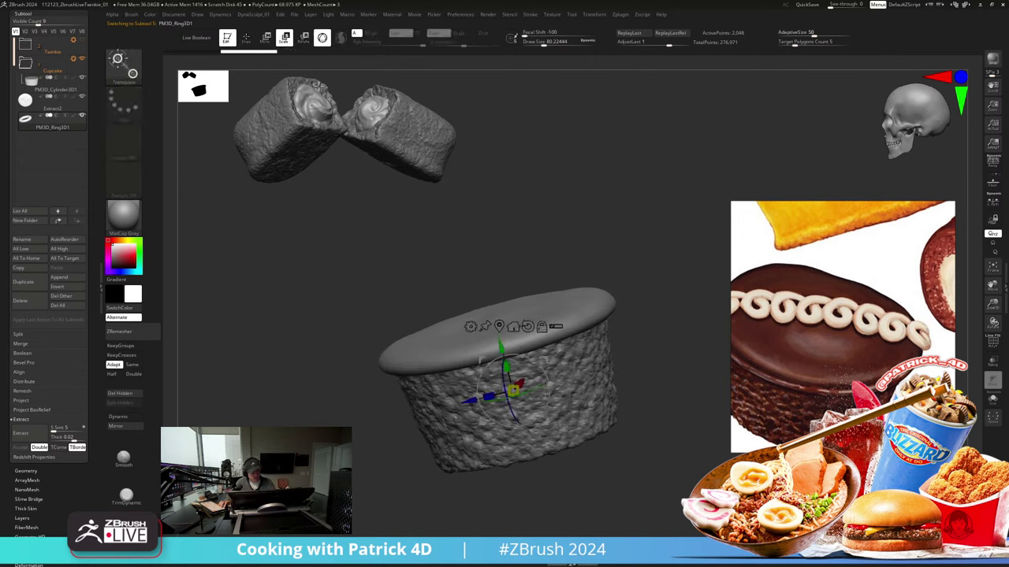
pyautogui.moveTo(498, 346); pyautogui.dragTo(478, 267)
pyautogui.keyDown('shift'); pyautogui.moveTo(345, 219); pyautogui.dragTo(307, 257); pyautogui.keyUp('shift')
pyautogui.hotkey('shift', 'f')
pyautogui.hotkey('shift', 'f')
pyautogui.hotkey('shift', 'f')
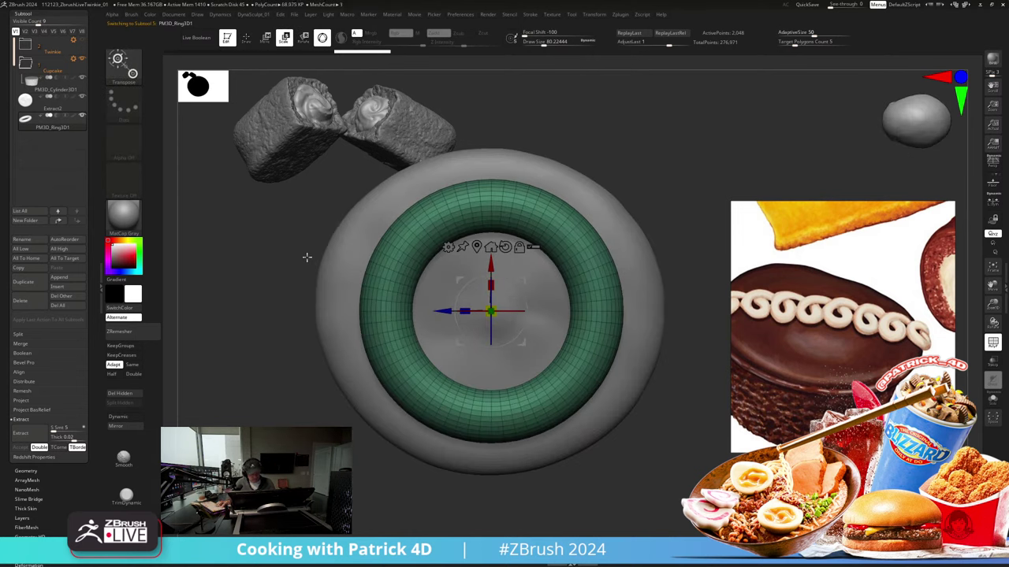
# Step: Set ZModeler's polygon action to Delete with Polyloop as target and remove one polyloop at the ring's upper edge to cut it open
pyautogui.press('b')
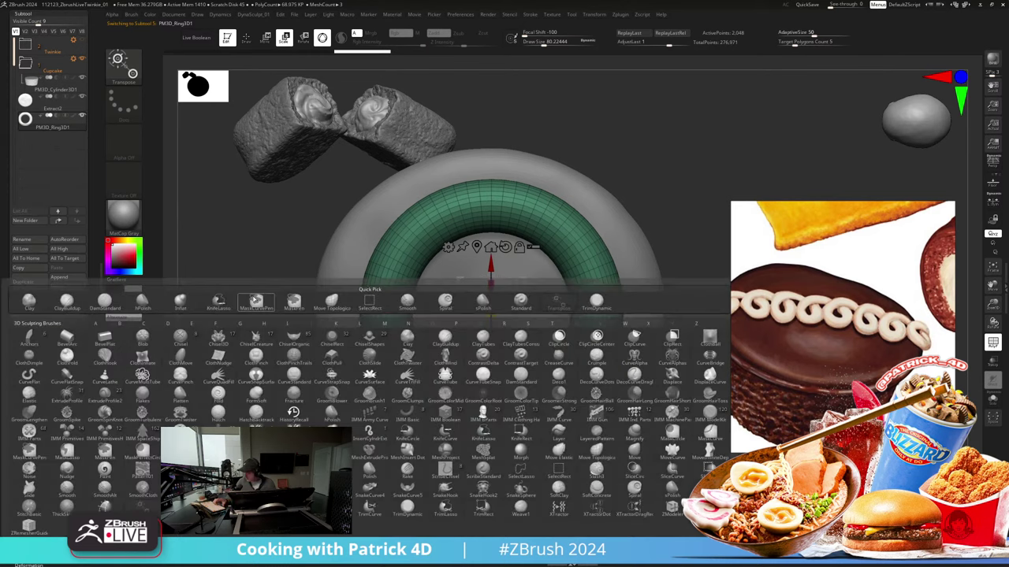
pyautogui.press('z')
pyautogui.press('m')
pyautogui.scroll(2, 247, 295)
pyautogui.scroll(2, 247, 301)
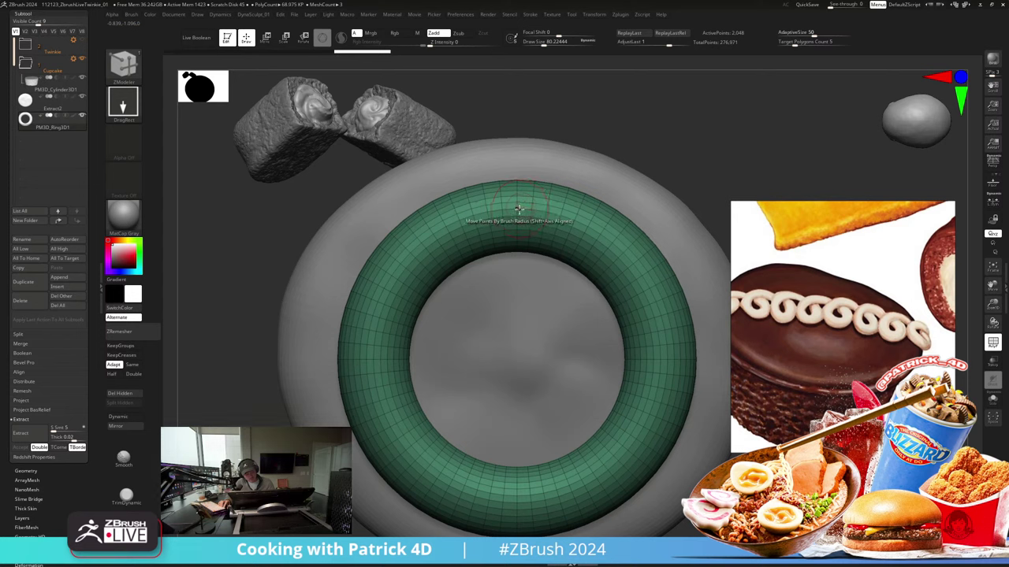
pyautogui.press('space')
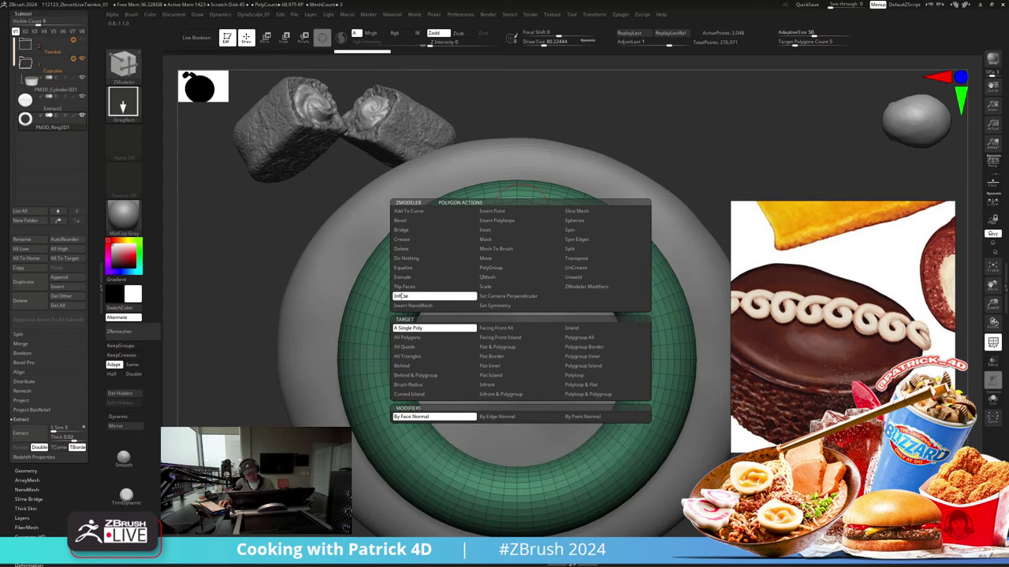
pyautogui.click(403, 250)
pyautogui.click(573, 375)
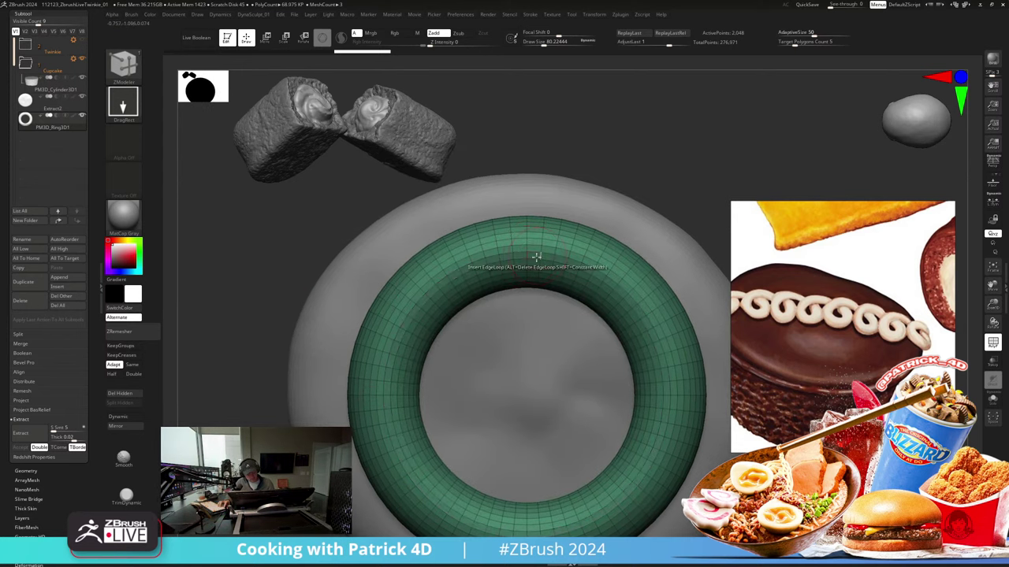
pyautogui.click(532, 254)
pyautogui.keyDown('alt'); pyautogui.moveTo(236, 197); pyautogui.dragTo(232, 230); pyautogui.keyUp('alt')
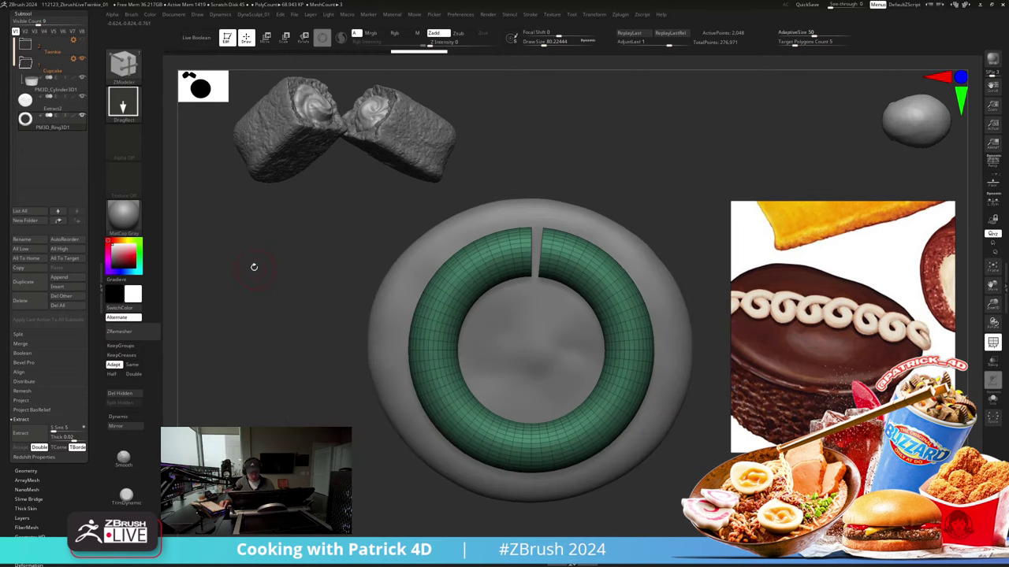
pyautogui.moveTo(256, 278); pyautogui.dragTo(255, 300)
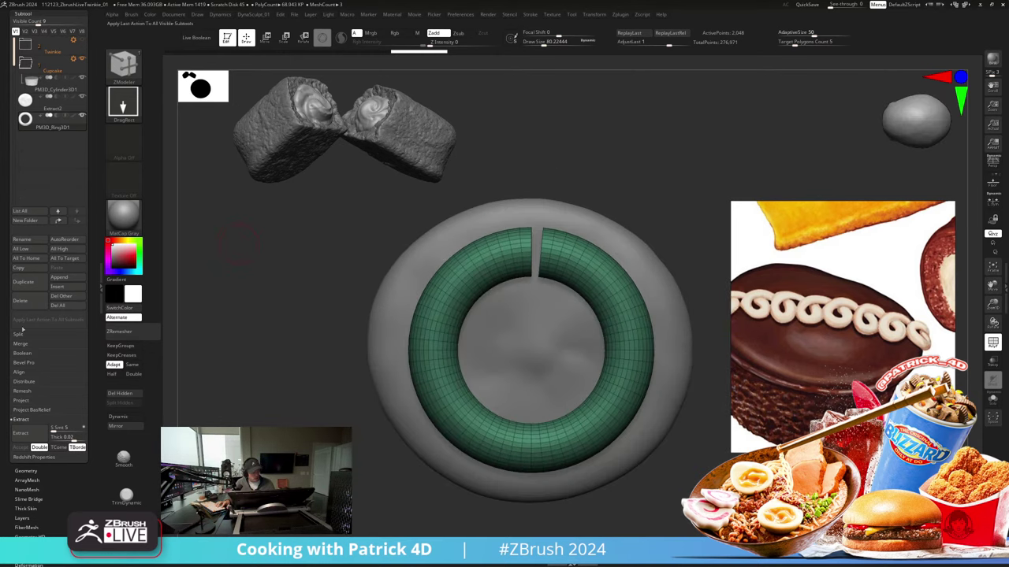
# Step: Remesh the open ring with ZRemesher at Half polygon count
pyautogui.click(26, 471)
pyautogui.click(28, 197)
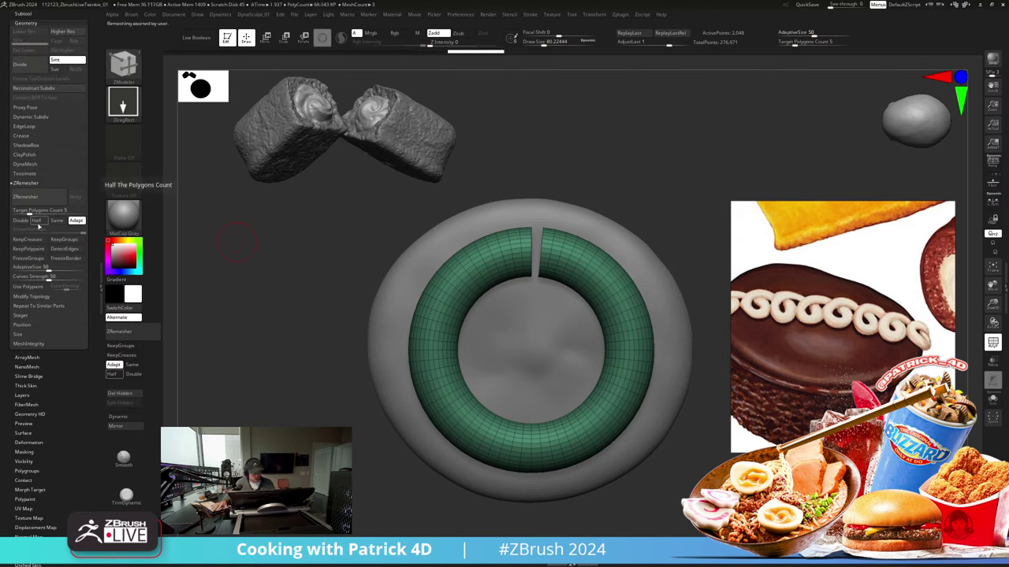
pyautogui.click(37, 222)
pyautogui.click(35, 201)
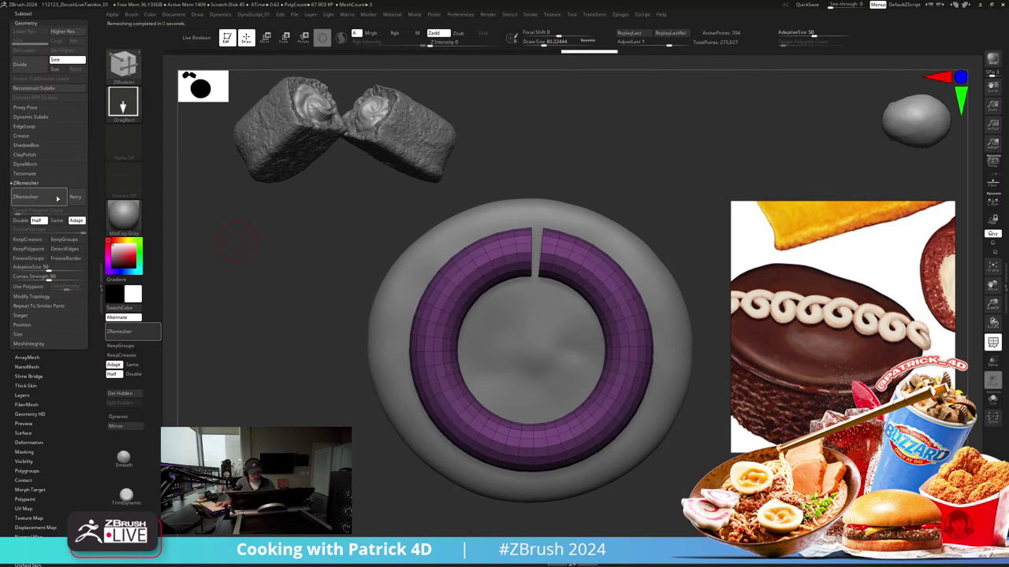
# Step: Mask one half of the ring up to its cut, soften the mask edge and invert it to the half right of the cut
pyautogui.moveTo(272, 239)
pyautogui.keyDown('ctrl'); pyautogui.mouseDown()
pyautogui.moveTo(343, 420)
pyautogui.moveTo(470, 504)
pyautogui.moveTo(536, 526)
pyautogui.moveTo(539, 494)
pyautogui.mouseUp(); pyautogui.keyUp('ctrl')
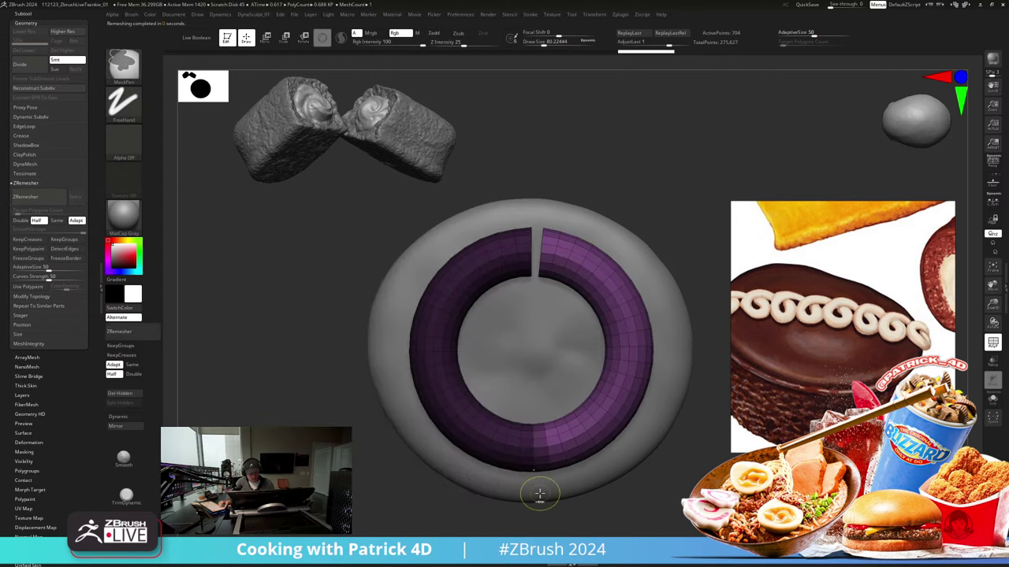
pyautogui.keyDown('alt'); pyautogui.moveTo(283, 369); pyautogui.dragTo(270, 329); pyautogui.keyUp('alt')
pyautogui.keyDown('ctrl'); pyautogui.click(395, 356); pyautogui.keyUp('ctrl')
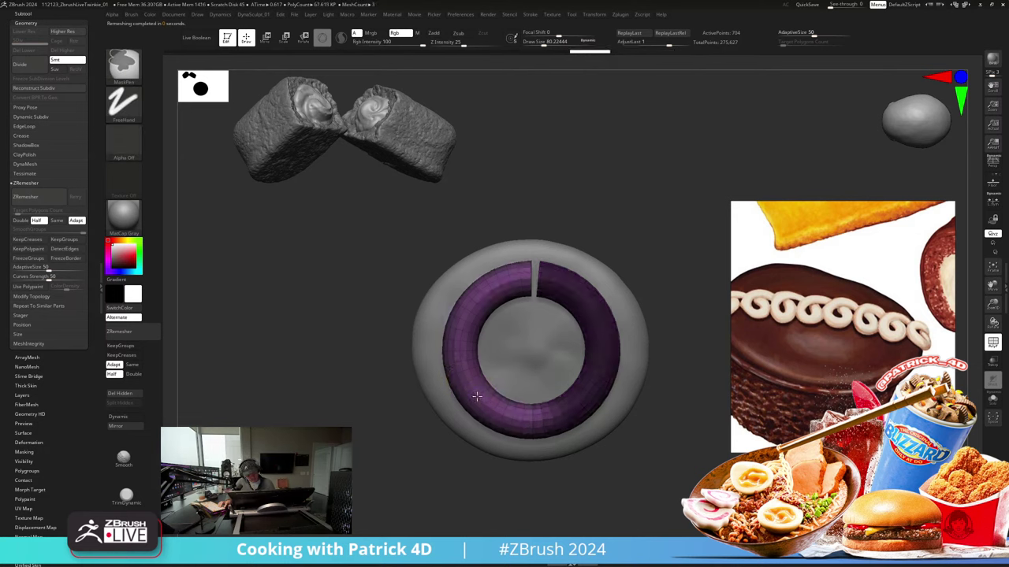
pyautogui.hotkey('ctrl', 'i')
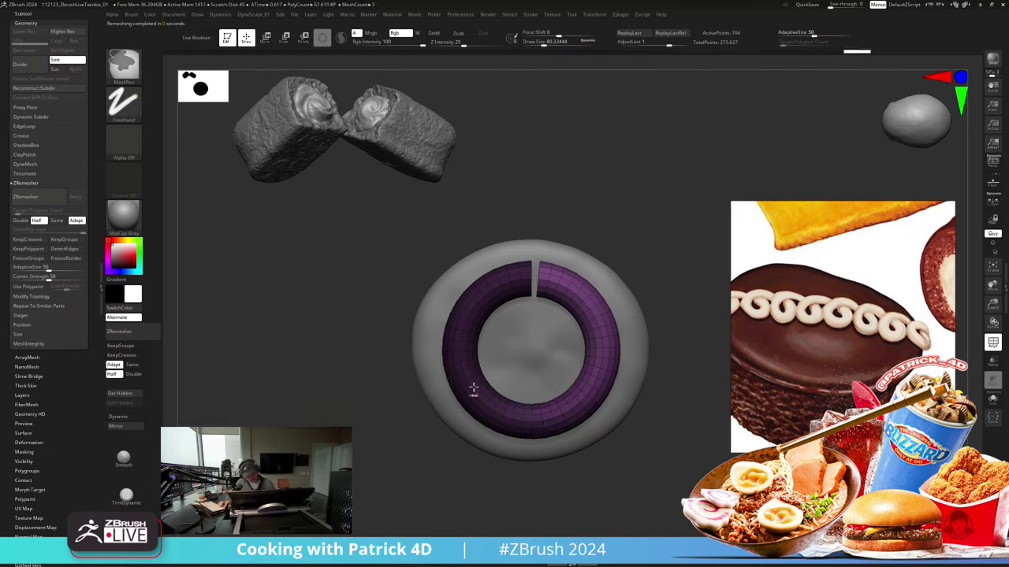
pyautogui.keyDown('ctrl'); pyautogui.click(351, 326); pyautogui.keyUp('ctrl')
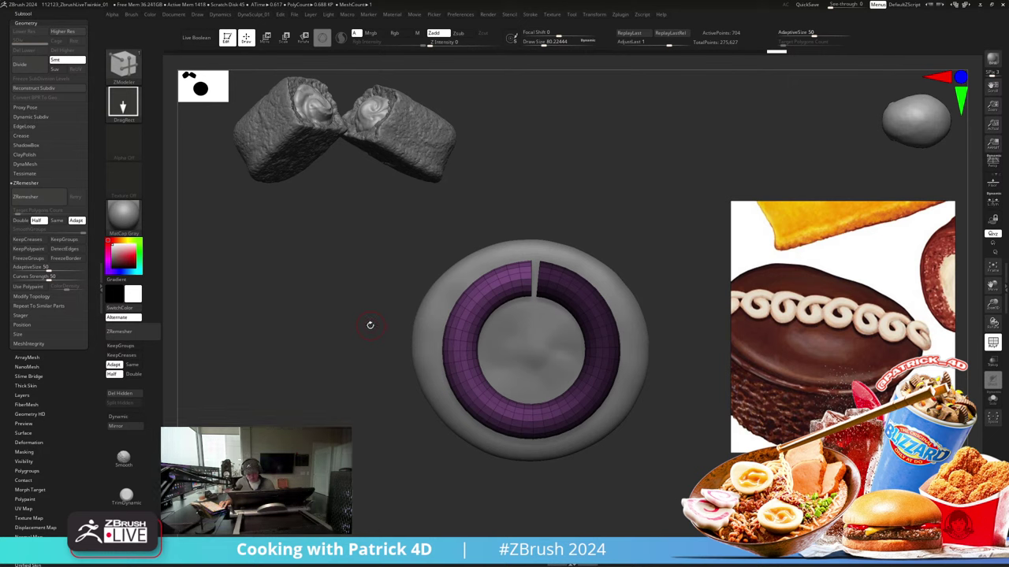
# Step: Isolate and frame the ring, then invert the mask onto its left half and blur the edge
pyautogui.hotkey('alt', 's')
pyautogui.press('f')
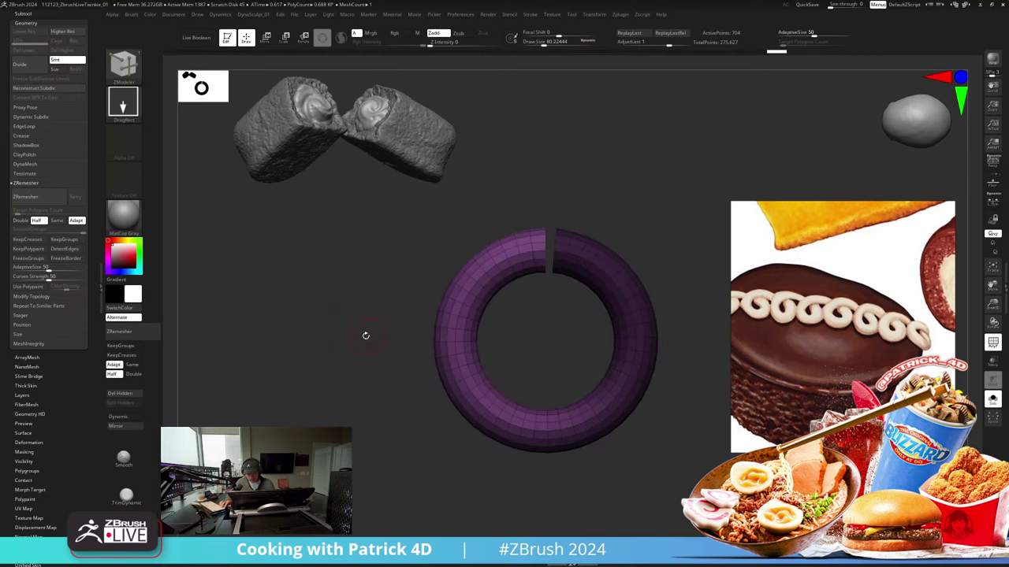
pyautogui.keyDown('ctrl'); pyautogui.click(362, 341); pyautogui.keyUp('ctrl')
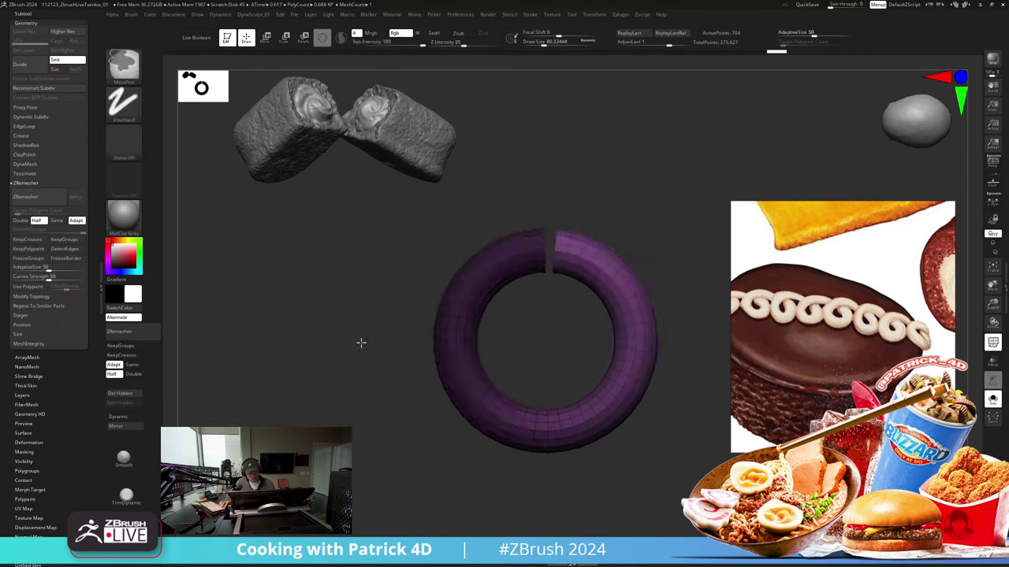
pyautogui.keyDown('ctrl'); pyautogui.click(361, 340); pyautogui.keyUp('ctrl')
pyautogui.keyDown('ctrl'); pyautogui.click(358, 339); pyautogui.keyUp('ctrl')
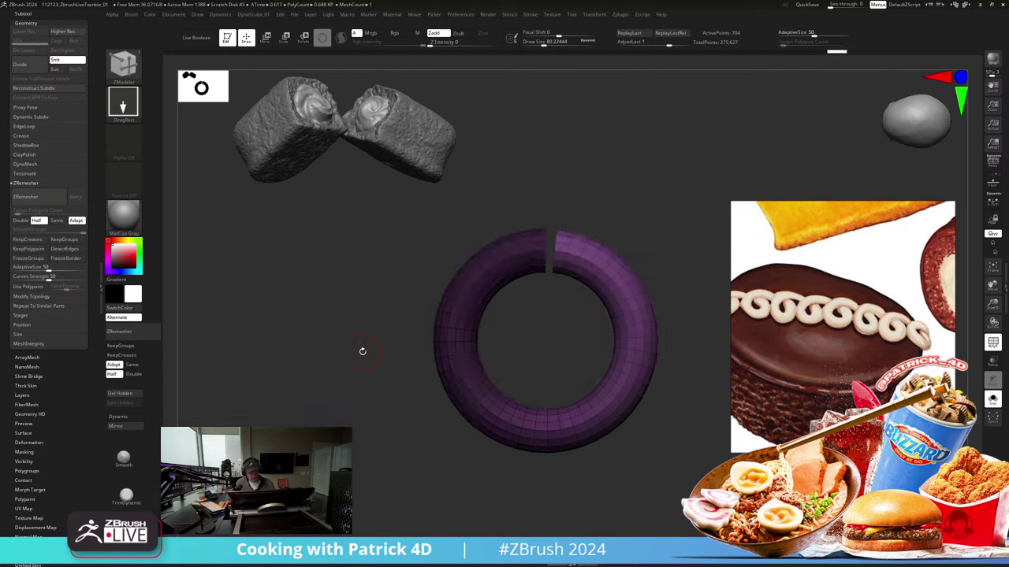
# Step: Tilt the unmasked half of the ring from the side view so one cut end drops below the other
pyautogui.press('e')
pyautogui.keyDown('shift'); pyautogui.moveTo(362, 352); pyautogui.dragTo(373, 309); pyautogui.keyUp('shift')
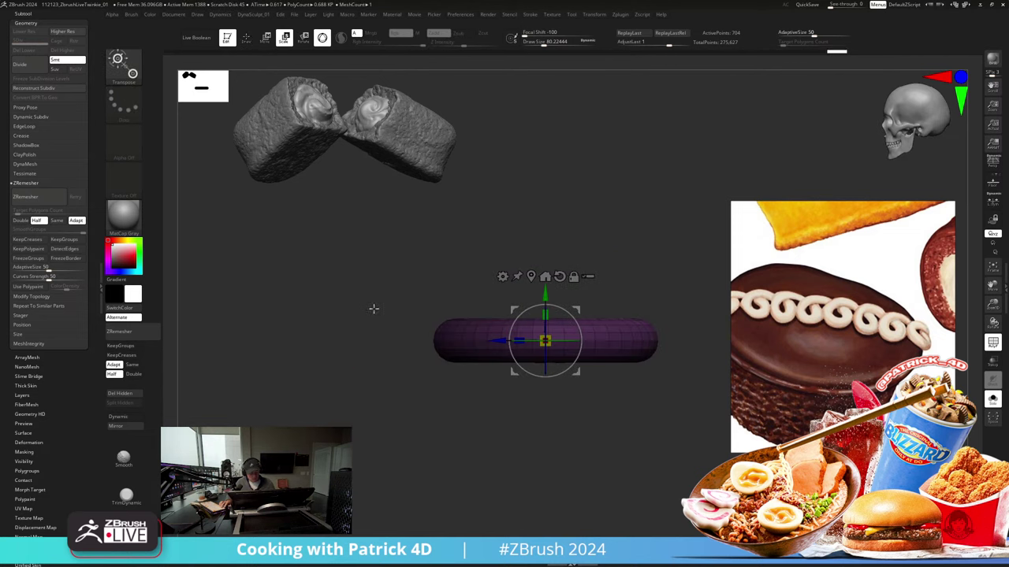
pyautogui.moveTo(543, 313); pyautogui.dragTo(542, 310)
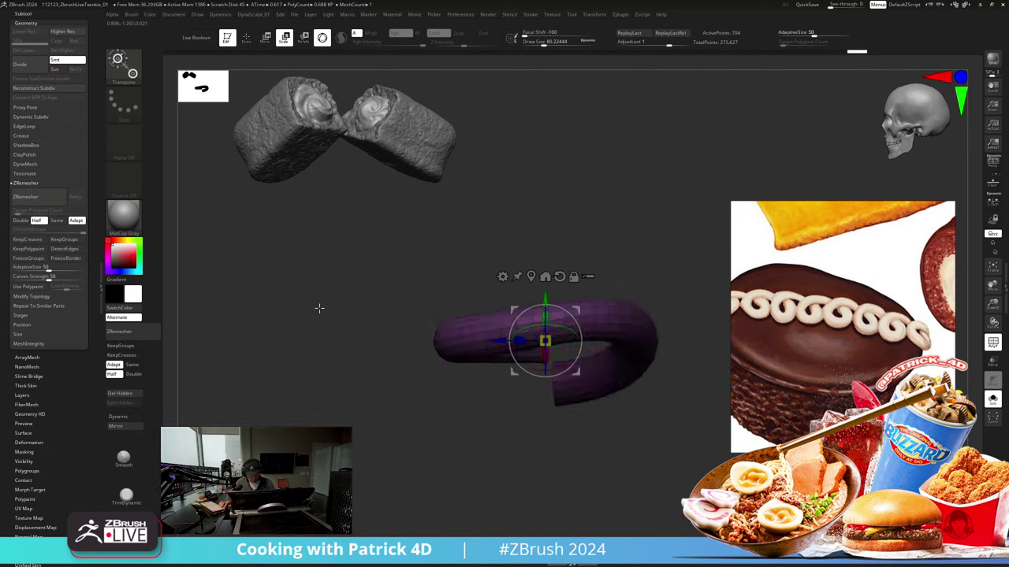
pyautogui.keyDown('shift'); pyautogui.moveTo(320, 310); pyautogui.dragTo(323, 357); pyautogui.keyUp('shift')
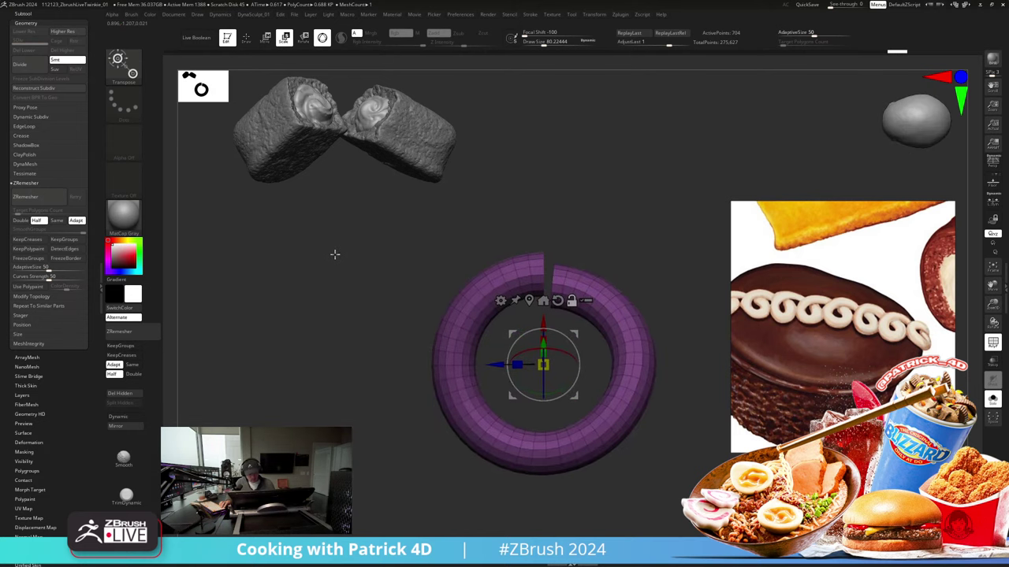
pyautogui.press('b')
pyautogui.press('m')
pyautogui.press('t')
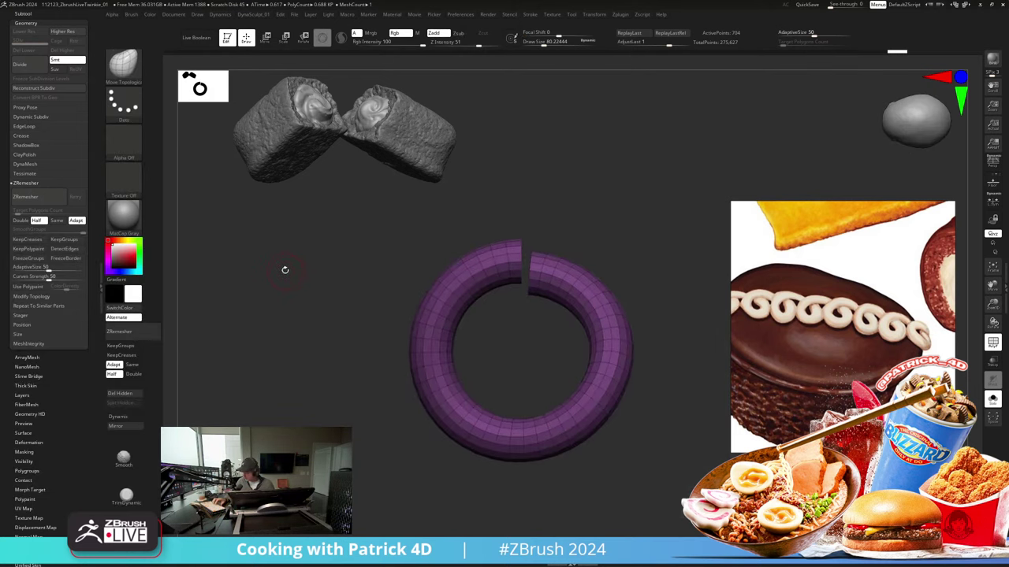
pyautogui.press('b')
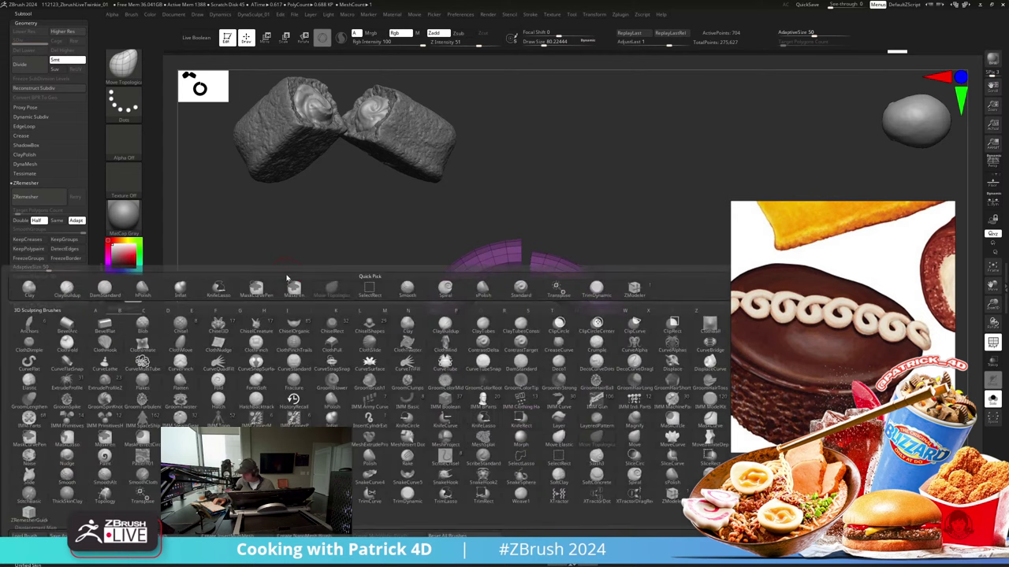
pyautogui.press('z')
pyautogui.press('m')
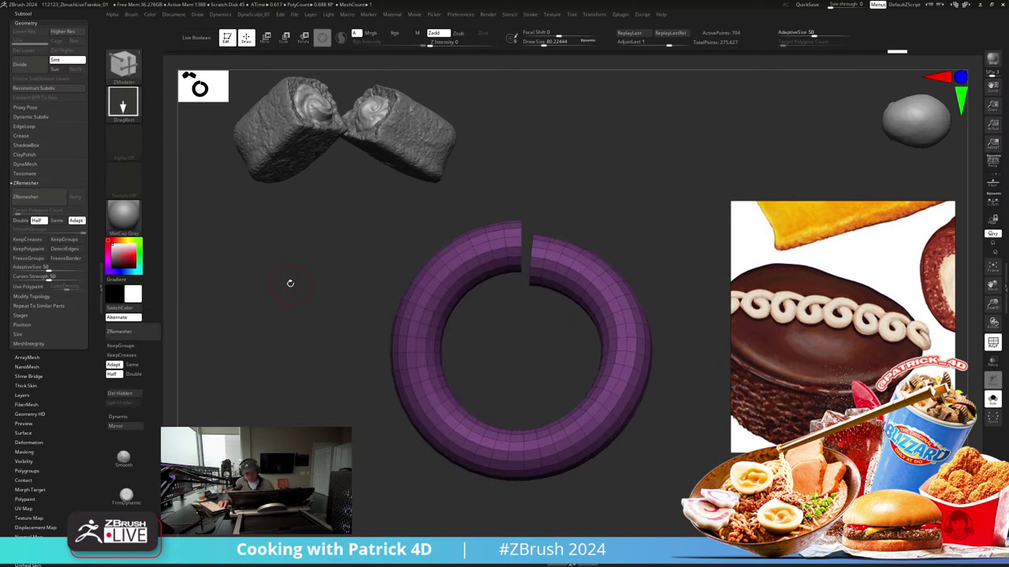
# Step: Shift the unmasked left half of the ring up and across so its cut end overlaps the other half
pyautogui.press('w')
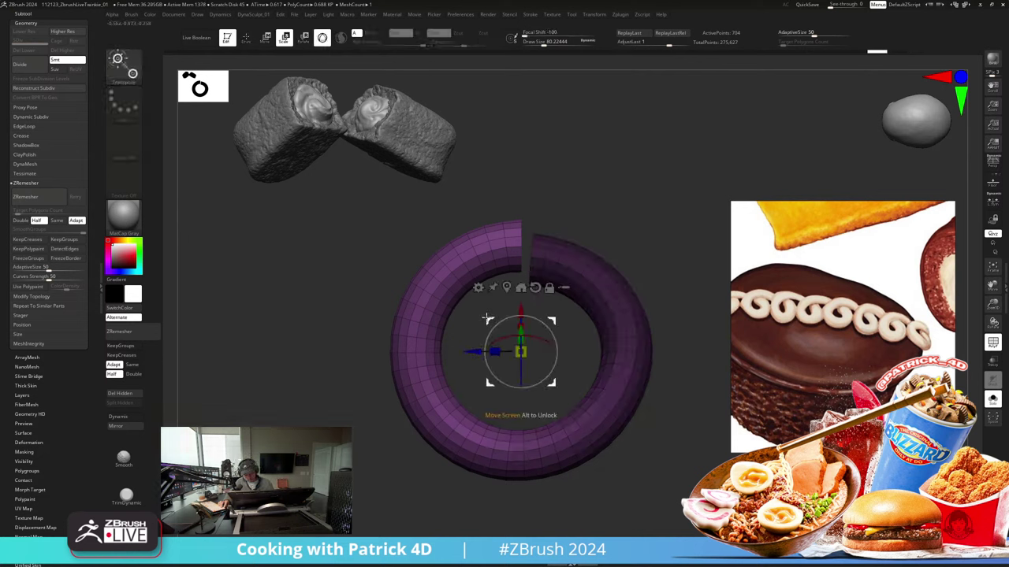
pyautogui.moveTo(487, 320); pyautogui.dragTo(560, 284)
pyautogui.hotkey('ctrl', 'z')
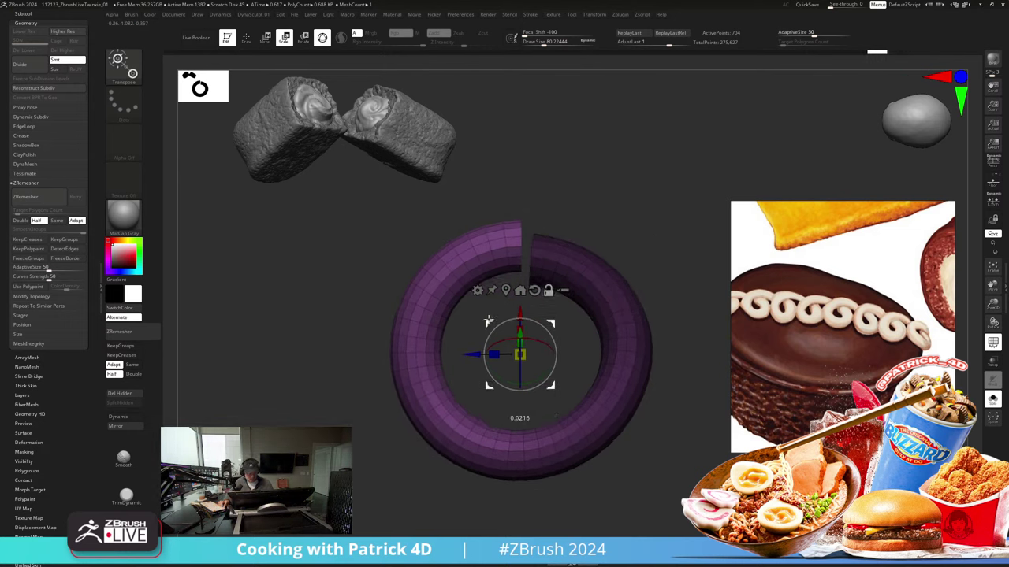
pyautogui.moveTo(488, 320); pyautogui.dragTo(591, 195)
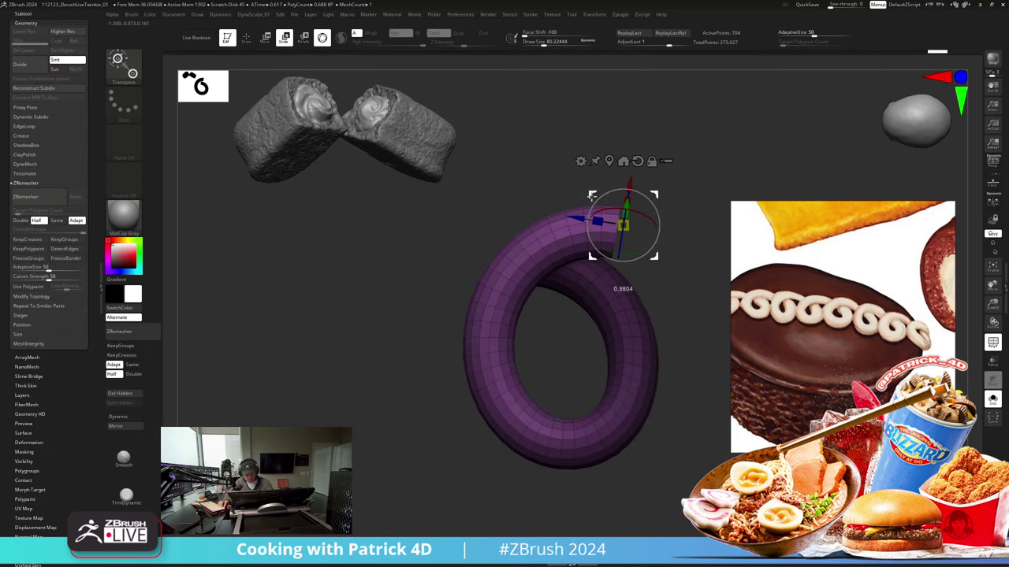
# Step: Examine the overlapping ring ends from the front, back and underside
pyautogui.moveTo(414, 264); pyautogui.dragTo(382, 326)
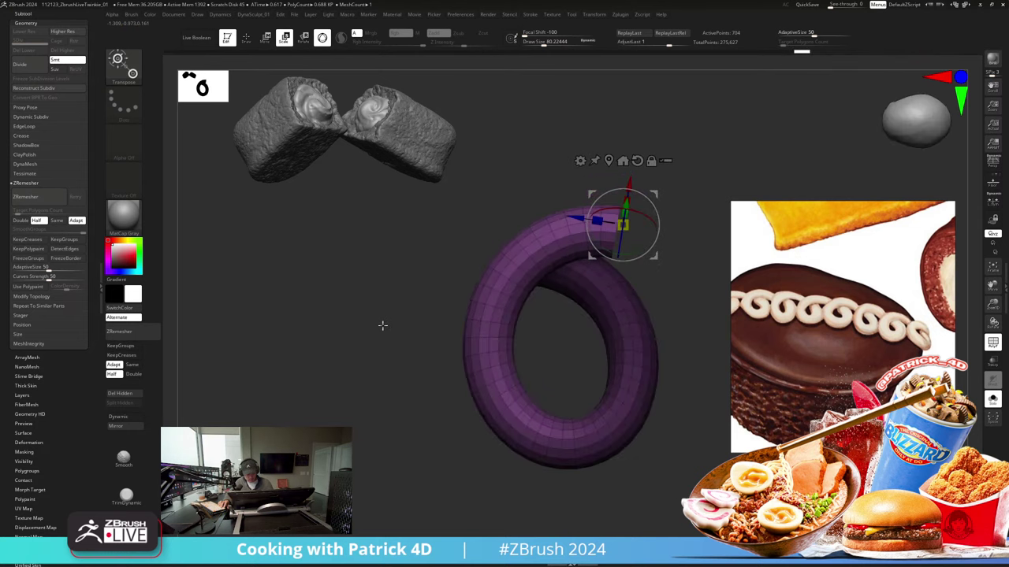
pyautogui.hotkey('ctrl', 'z')
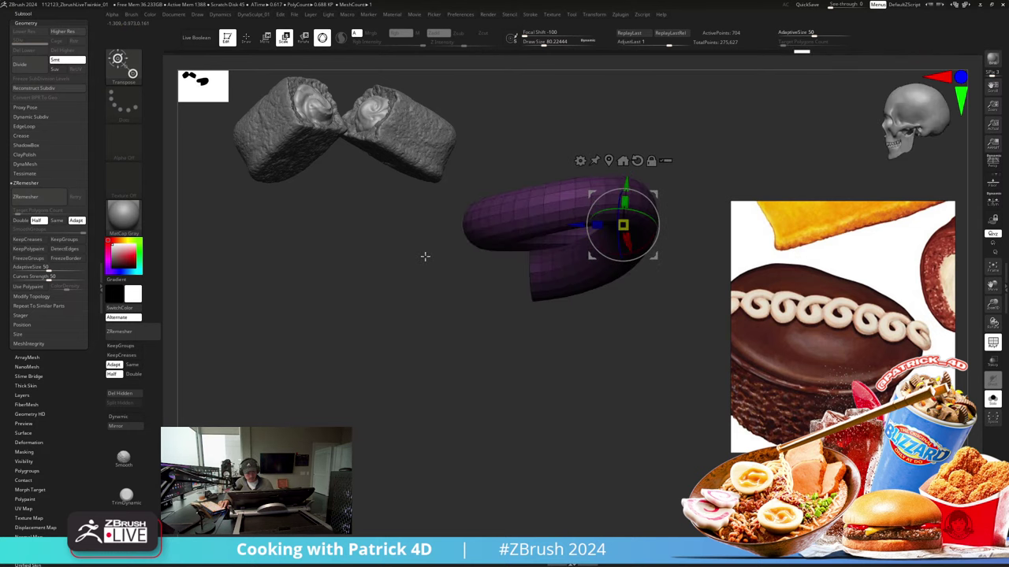
pyautogui.hotkey('ctrl', 'z')
pyautogui.hotkey('ctrl', 'z')
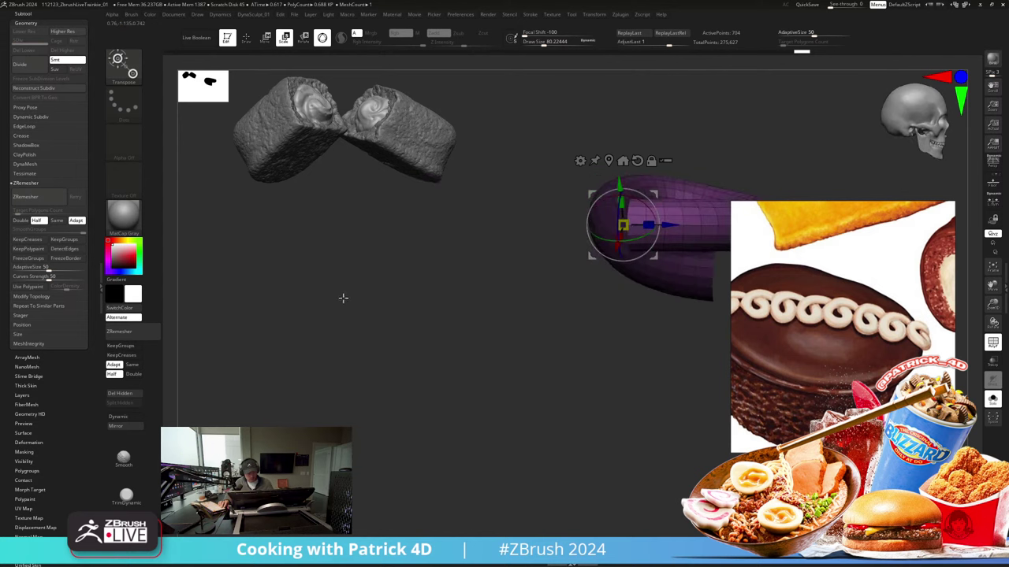
pyautogui.hotkey('ctrl', 'z')
pyautogui.moveTo(536, 236); pyautogui.dragTo(533, 239)
pyautogui.hotkey('ctrl', 'z')
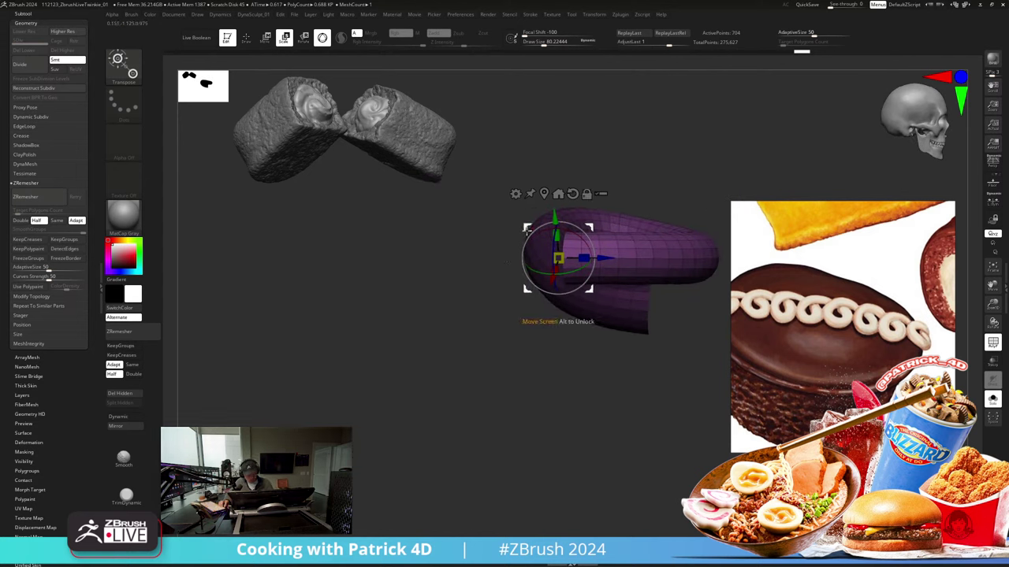
pyautogui.hotkey('ctrl', 'z')
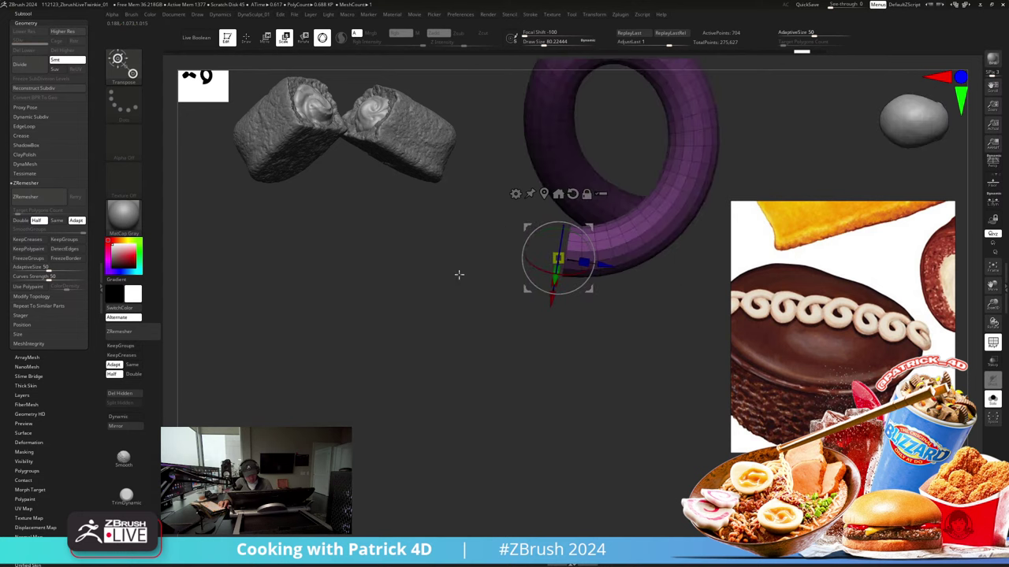
pyautogui.hotkey('ctrl', 'z')
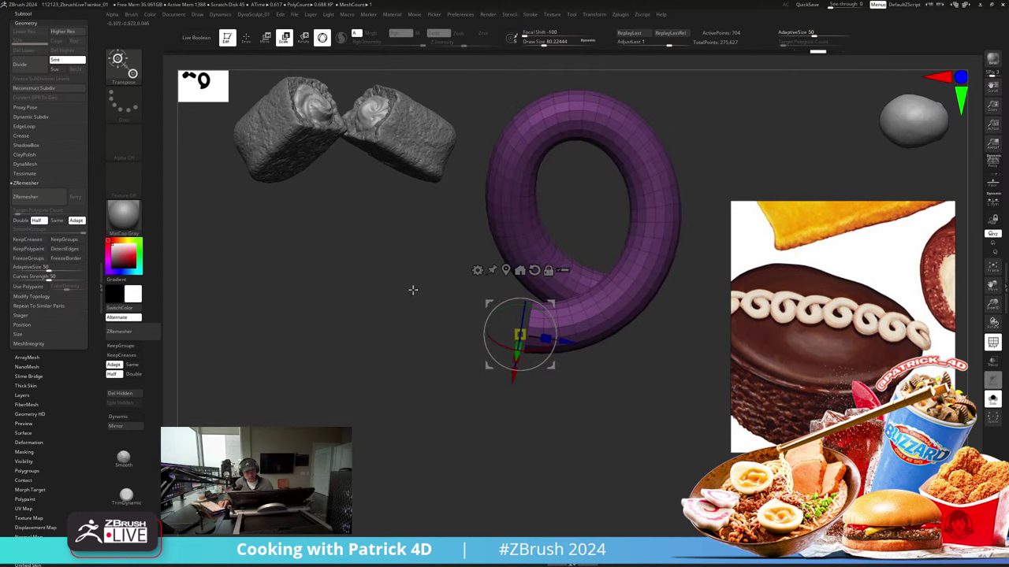
pyautogui.hotkey('ctrl', 'z')
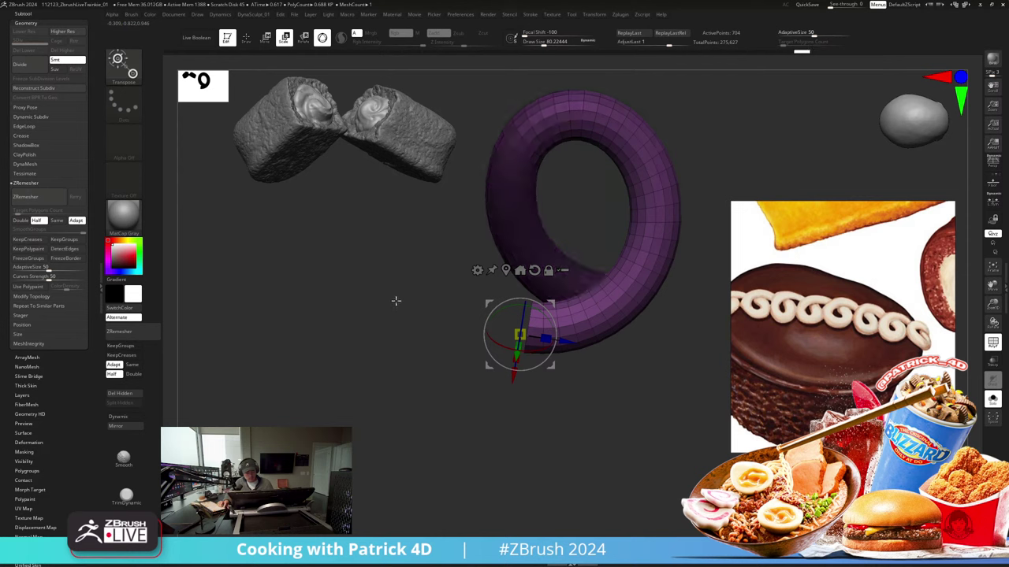
# Step: Mask the ring except for the section leading to its front cut end, soften the mask edge and show the ring from the side
pyautogui.moveTo(584, 213)
pyautogui.keyDown('ctrl'); pyautogui.mouseDown()
pyautogui.moveTo(649, 232)
pyautogui.moveTo(416, 124)
pyautogui.moveTo(644, 75)
pyautogui.moveTo(685, 83)
pyautogui.moveTo(613, 83)
pyautogui.moveTo(721, 96)
pyautogui.mouseUp(); pyautogui.keyUp('ctrl')
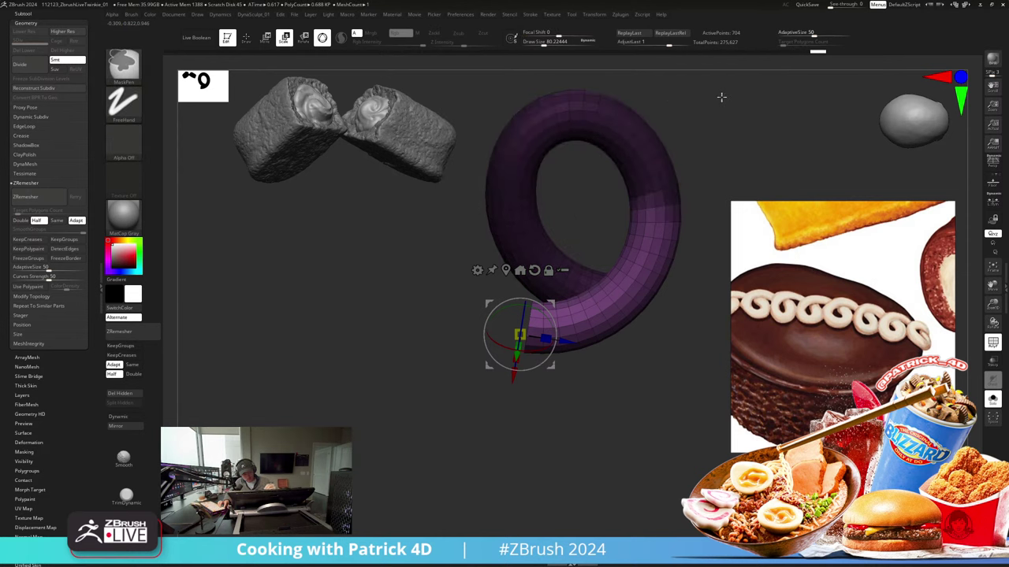
pyautogui.click(249, 38)
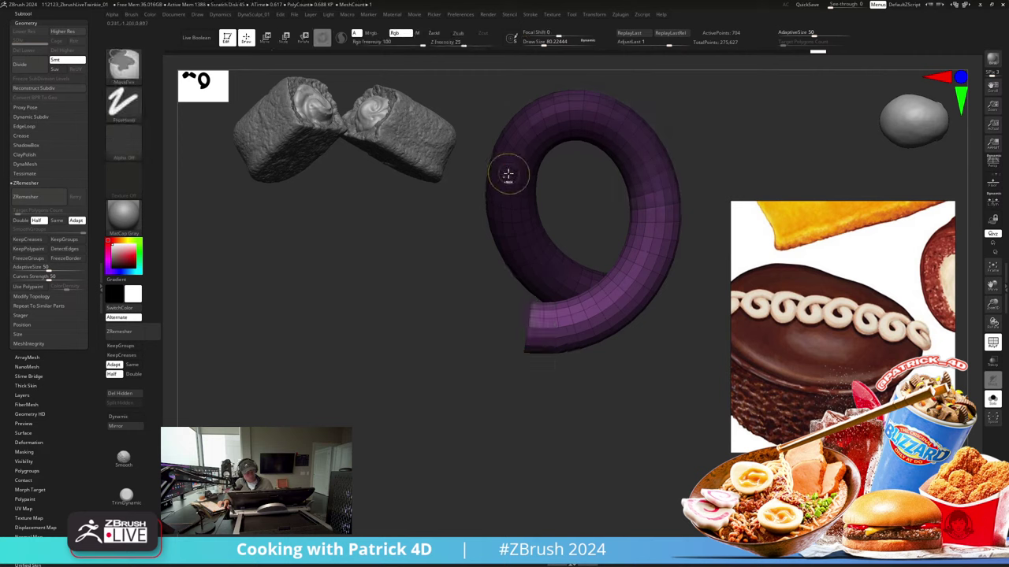
pyautogui.keyDown('ctrl'); pyautogui.click(432, 216); pyautogui.keyUp('ctrl')
pyautogui.keyDown('ctrl'); pyautogui.click(512, 218); pyautogui.keyUp('ctrl')
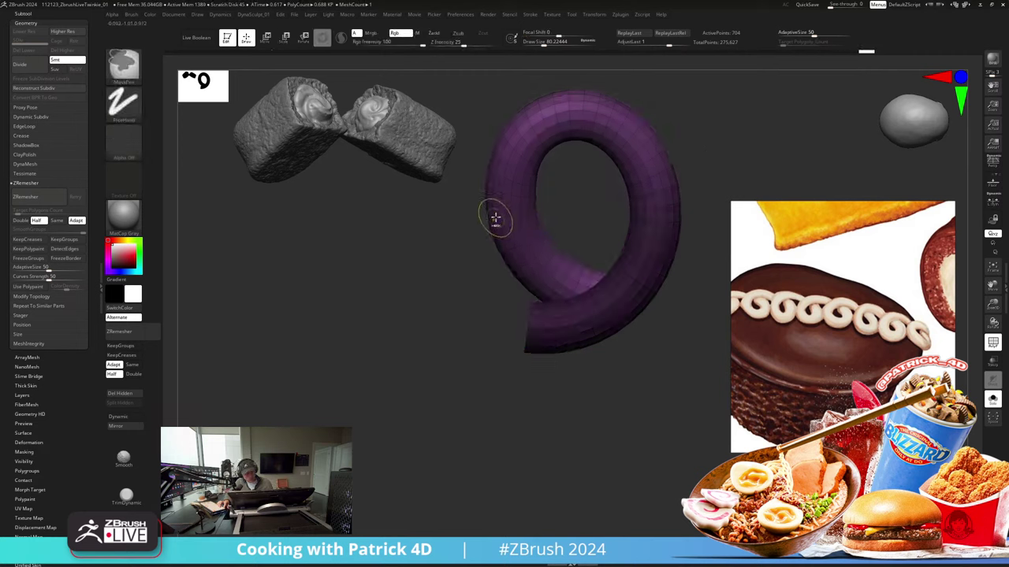
pyautogui.keyDown('ctrl'); pyautogui.click(433, 230); pyautogui.keyUp('ctrl')
pyautogui.keyDown('shift'); pyautogui.moveTo(410, 222); pyautogui.dragTo(360, 257); pyautogui.keyUp('shift')
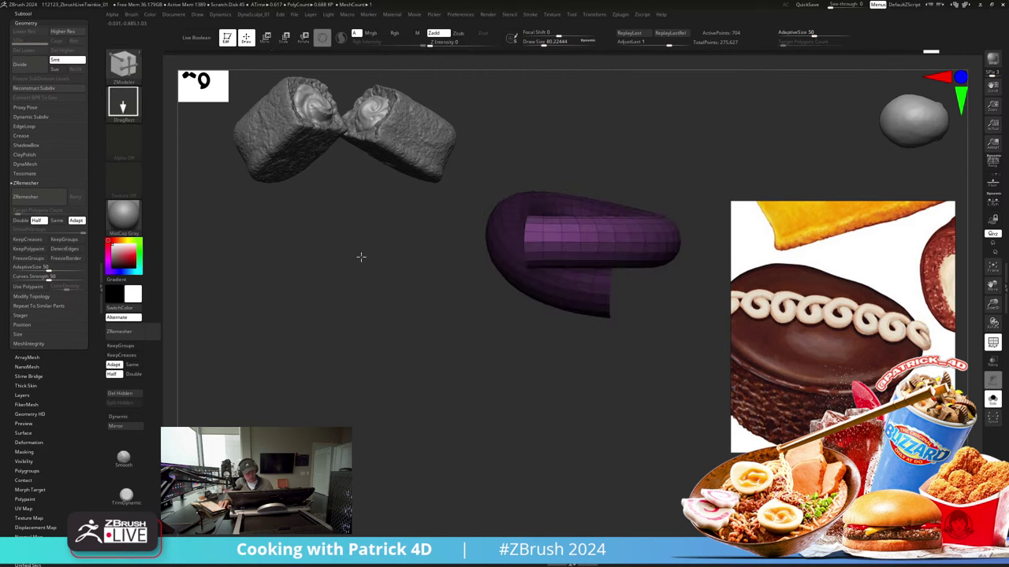
# Step: Tilt the ring's unmasked front cut end downward from the side view and check its overlap from above
pyautogui.click(289, 39)
pyautogui.moveTo(488, 211); pyautogui.dragTo(484, 241)
pyautogui.keyDown('shift'); pyautogui.moveTo(389, 261); pyautogui.dragTo(422, 298); pyautogui.keyUp('shift')
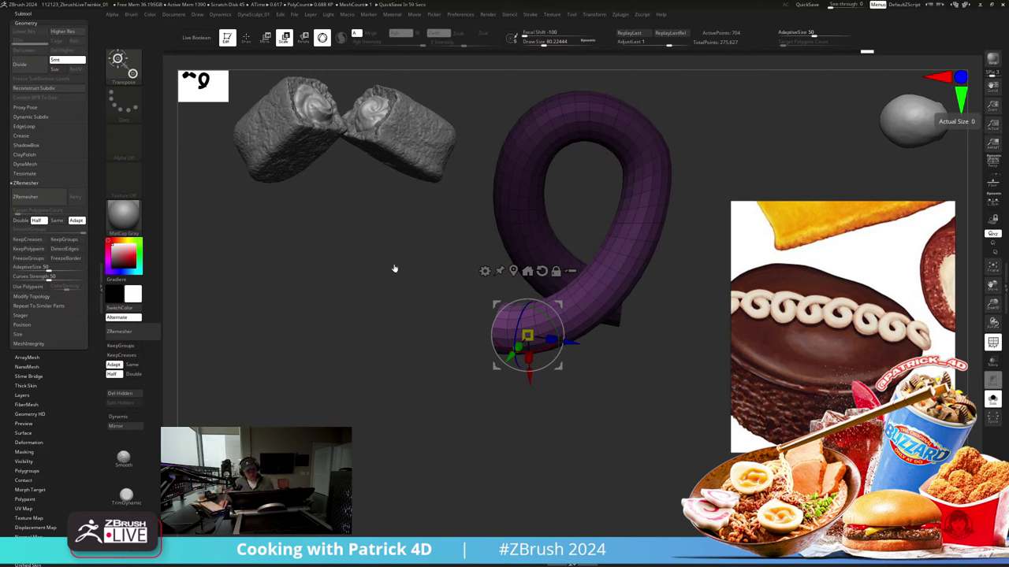
pyautogui.moveTo(390, 284); pyautogui.dragTo(385, 244)
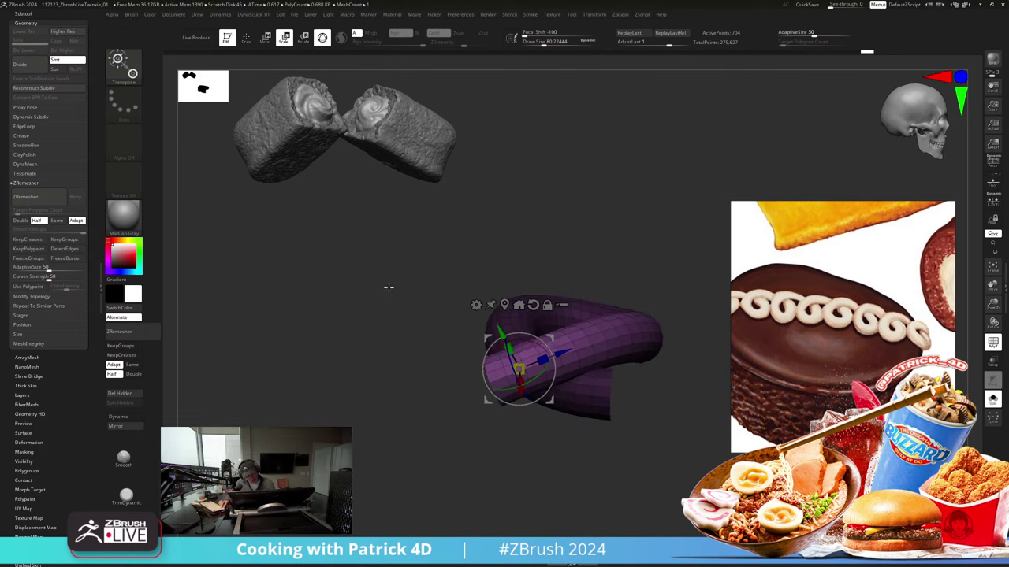
pyautogui.moveTo(392, 282); pyautogui.dragTo(477, 324)
# Step: Scale the whole loop down to a small icing swirl and place it near the edge of the cupcake's top
pyautogui.moveTo(521, 406); pyautogui.dragTo(562, 391)
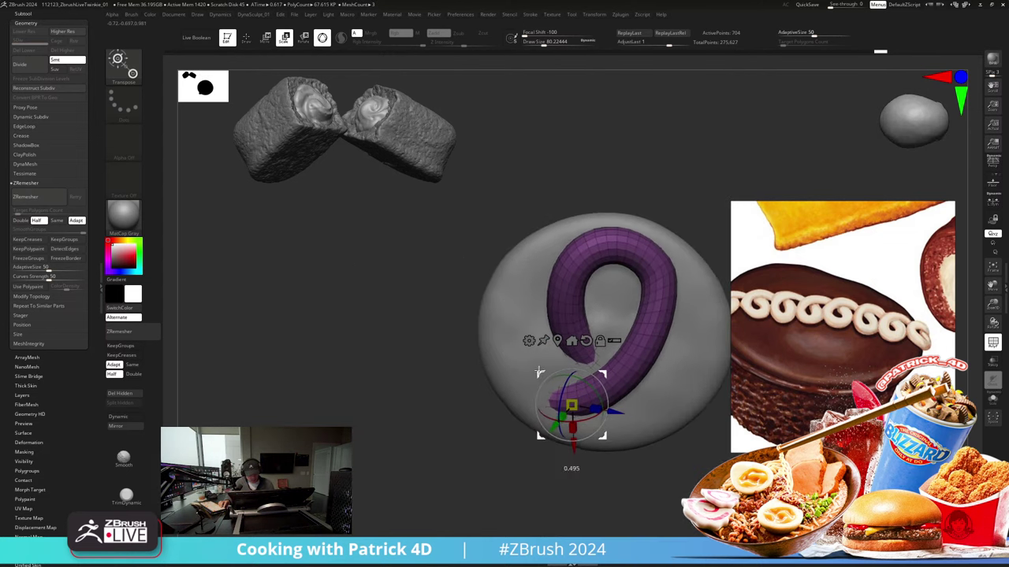
pyautogui.moveTo(378, 323); pyautogui.dragTo(386, 277)
pyautogui.click(569, 343)
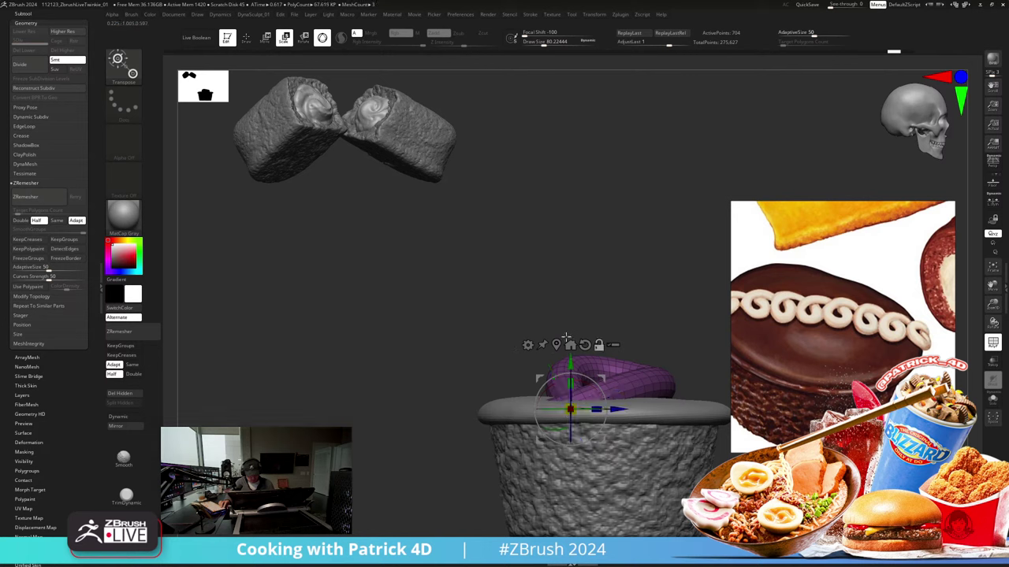
pyautogui.moveTo(541, 379); pyautogui.dragTo(576, 436)
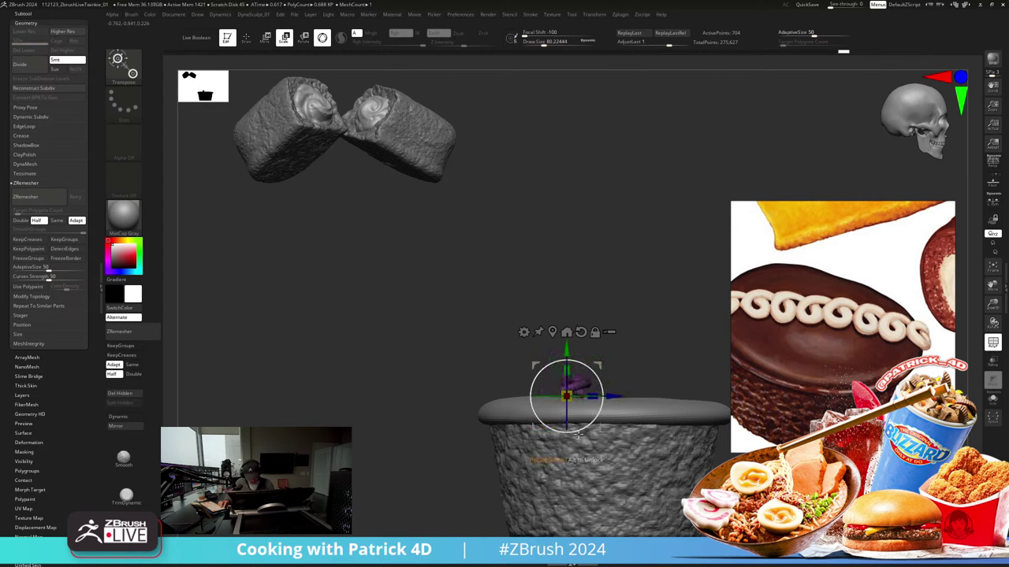
pyautogui.keyDown('shift'); pyautogui.moveTo(508, 338); pyautogui.dragTo(506, 363); pyautogui.keyUp('shift')
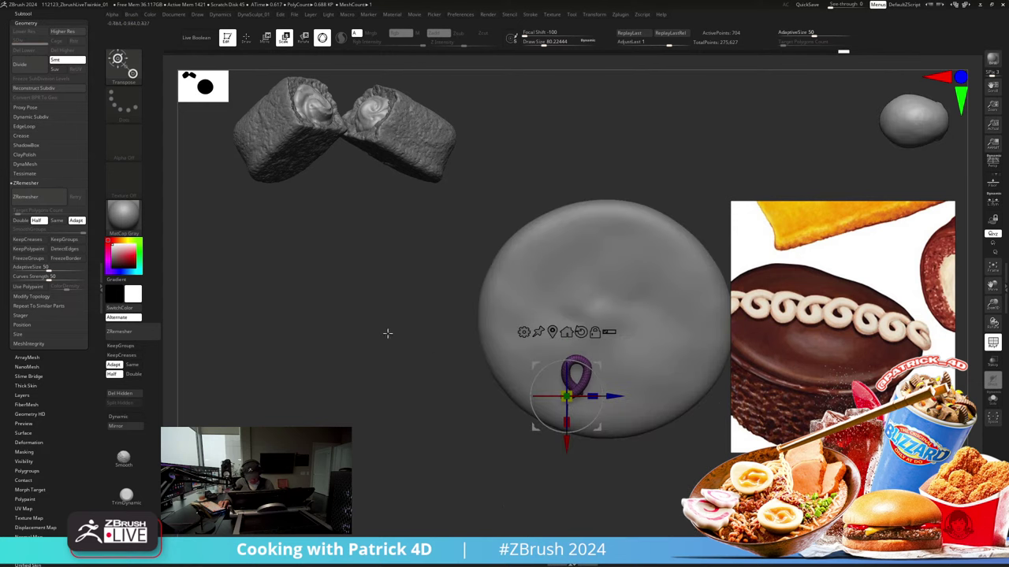
# Step: Isolate the loop at an angled close-up and choose MaskLasso as the masking brush
pyautogui.moveTo(387, 334)
pyautogui.keyDown('shift'); pyautogui.mouseDown()
pyautogui.moveTo(360, 303)
pyautogui.moveTo(332, 326)
pyautogui.moveTo(332, 303)
pyautogui.moveTo(364, 294)
pyautogui.mouseUp(); pyautogui.keyUp('shift')
pyautogui.click(334, 326)
pyautogui.click(247, 37)
pyautogui.moveTo(555, 379); pyautogui.dragTo(555, 452)
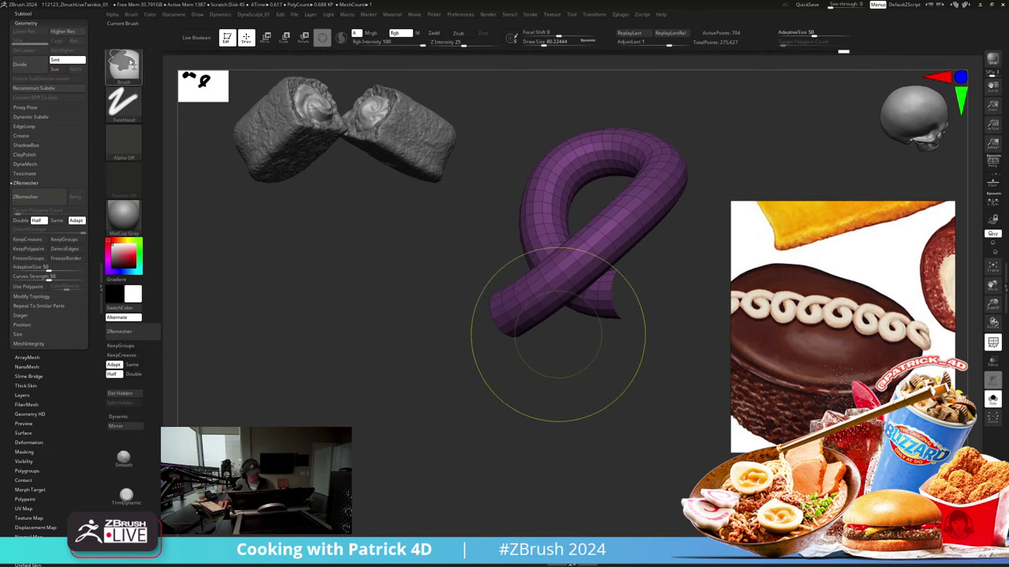
pyautogui.keyDown('ctrl'); pyautogui.click(124, 67); pyautogui.keyUp('ctrl')
pyautogui.keyDown('ctrl'); pyautogui.click(313, 113); pyautogui.keyUp('ctrl')
pyautogui.press('ctrl')
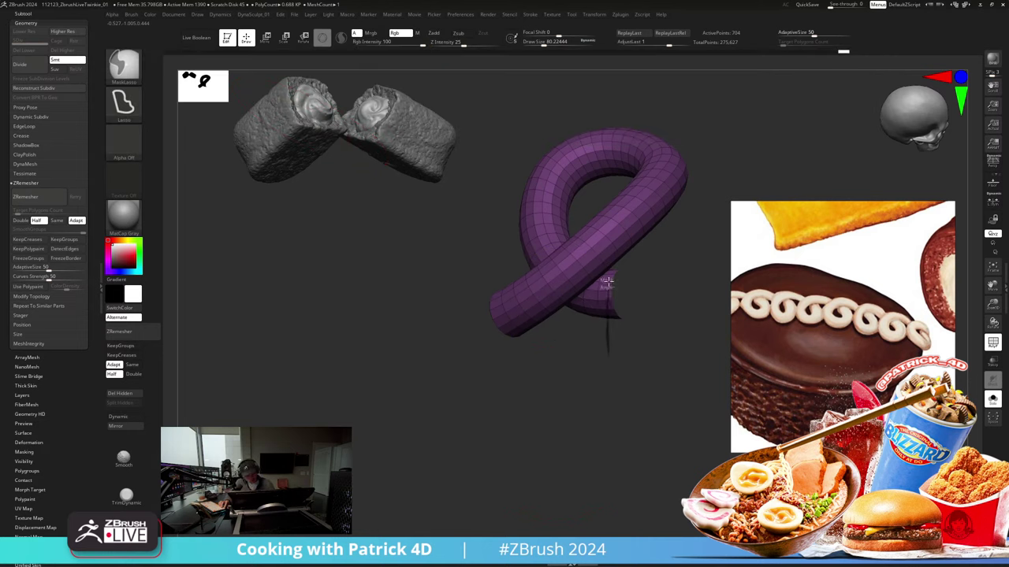
# Step: Mask the loop except for its back cut end, soften the mask edge and show it from above on the cupcake
pyautogui.keyDown('ctrl'); pyautogui.moveTo(608, 282); pyautogui.dragTo(647, 272); pyautogui.keyUp('ctrl')
pyautogui.moveTo(636, 455); pyautogui.dragTo(360, 360)
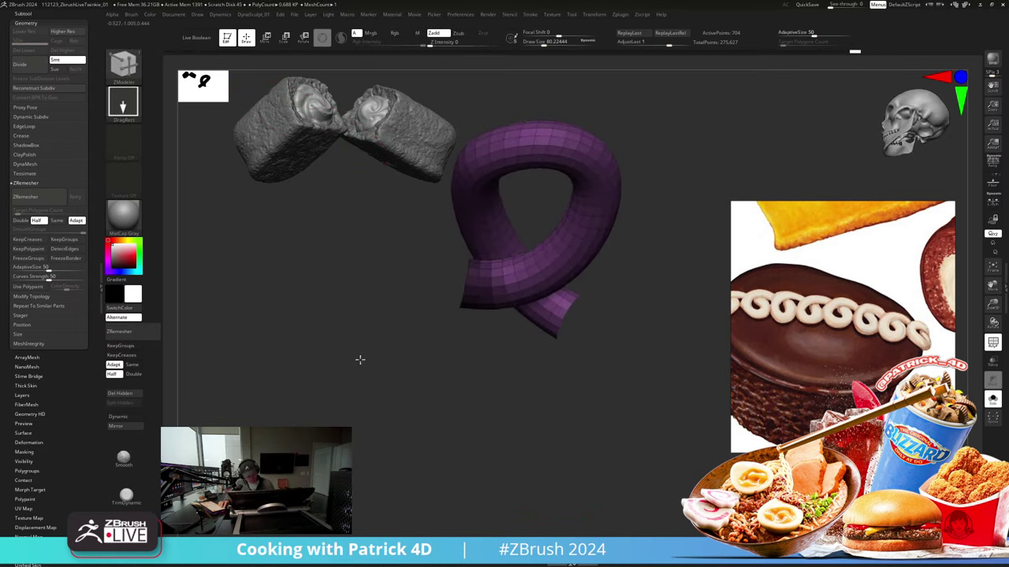
pyautogui.keyDown('ctrl'); pyautogui.click(363, 352); pyautogui.keyUp('ctrl')
pyautogui.keyDown('ctrl'); pyautogui.moveTo(409, 325); pyautogui.dragTo(479, 282); pyautogui.keyUp('ctrl')
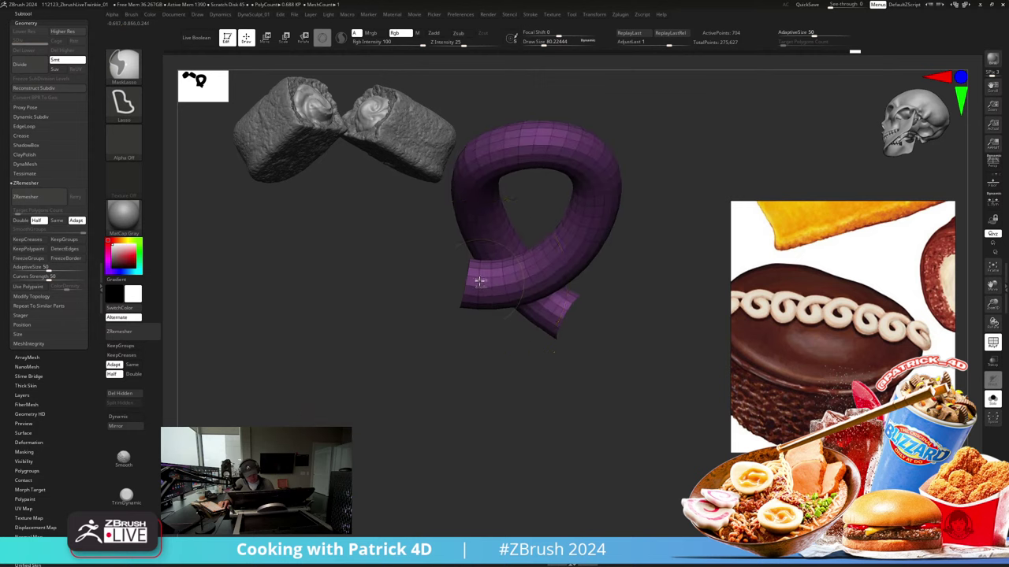
pyautogui.keyDown('ctrl'); pyautogui.click(397, 313); pyautogui.keyUp('ctrl')
pyautogui.keyDown('ctrl'); pyautogui.click(486, 288); pyautogui.keyUp('ctrl')
pyautogui.keyDown('ctrl'); pyautogui.click(483, 287); pyautogui.keyUp('ctrl')
pyautogui.moveTo(374, 313)
pyautogui.keyDown('shift'); pyautogui.mouseDown()
pyautogui.moveTo(370, 362)
pyautogui.moveTo(342, 345)
pyautogui.moveTo(329, 352)
pyautogui.moveTo(298, 323)
pyautogui.moveTo(303, 348)
pyautogui.moveTo(289, 282)
pyautogui.moveTo(297, 331)
pyautogui.mouseUp(); pyautogui.keyUp('shift')
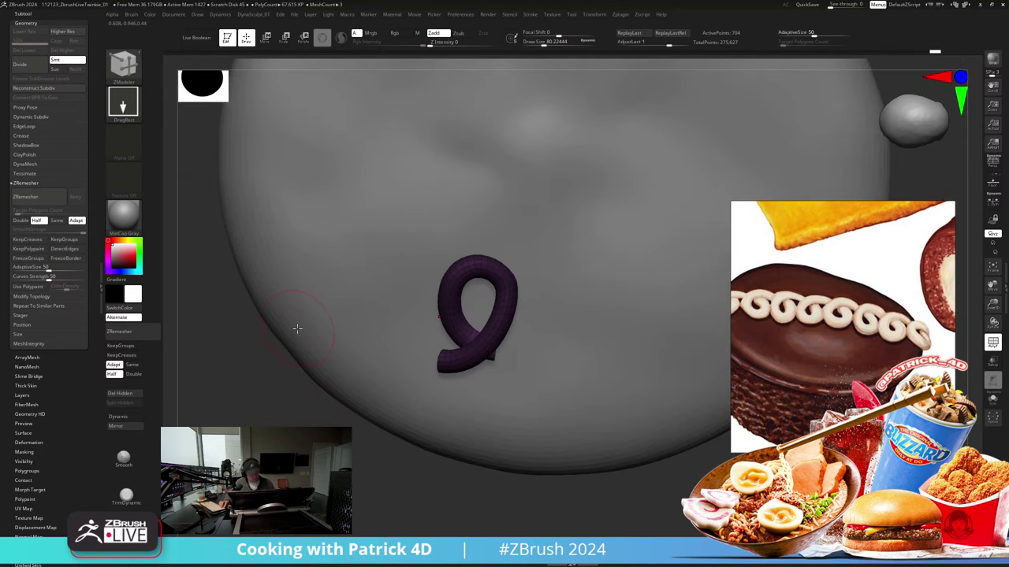
# Step: Rotate and shift the loop's unmasked back cut end so it points out sideways beyond the crossing
pyautogui.click(304, 38)
pyautogui.moveTo(425, 332); pyautogui.dragTo(458, 310)
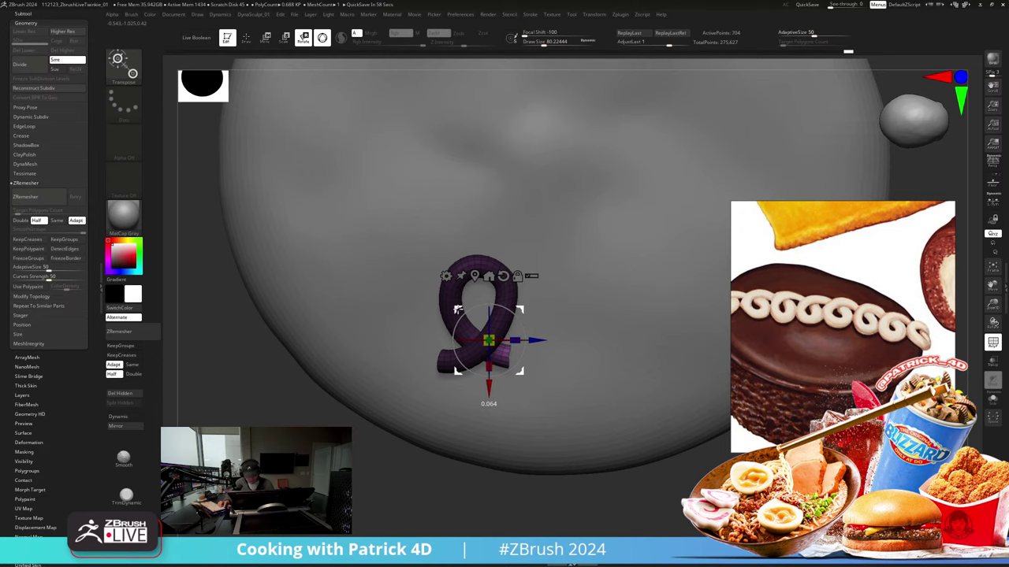
pyautogui.moveTo(206, 299); pyautogui.dragTo(713, 153)
pyautogui.moveTo(635, 493); pyautogui.dragTo(636, 121)
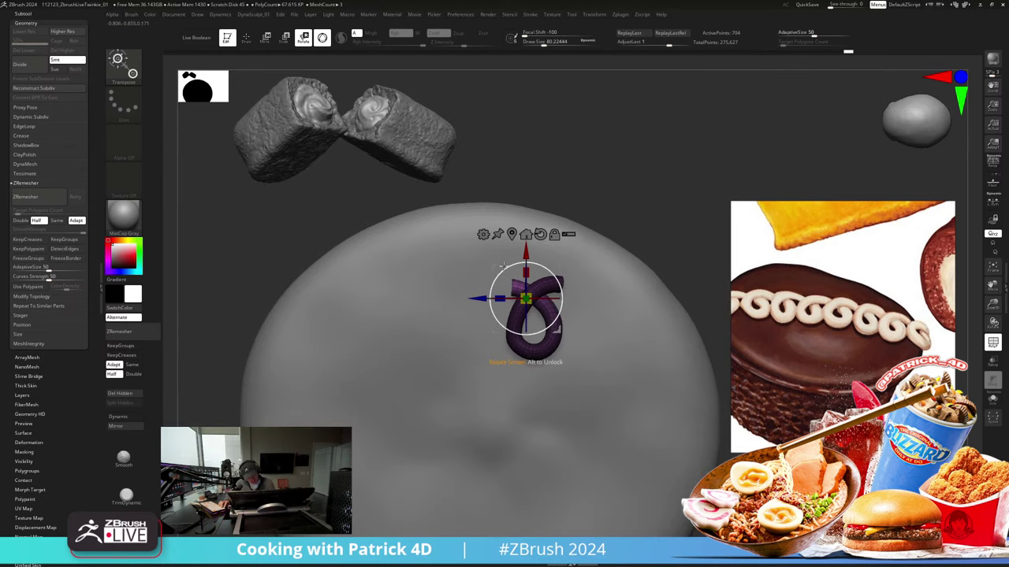
pyautogui.moveTo(497, 269); pyautogui.dragTo(491, 266)
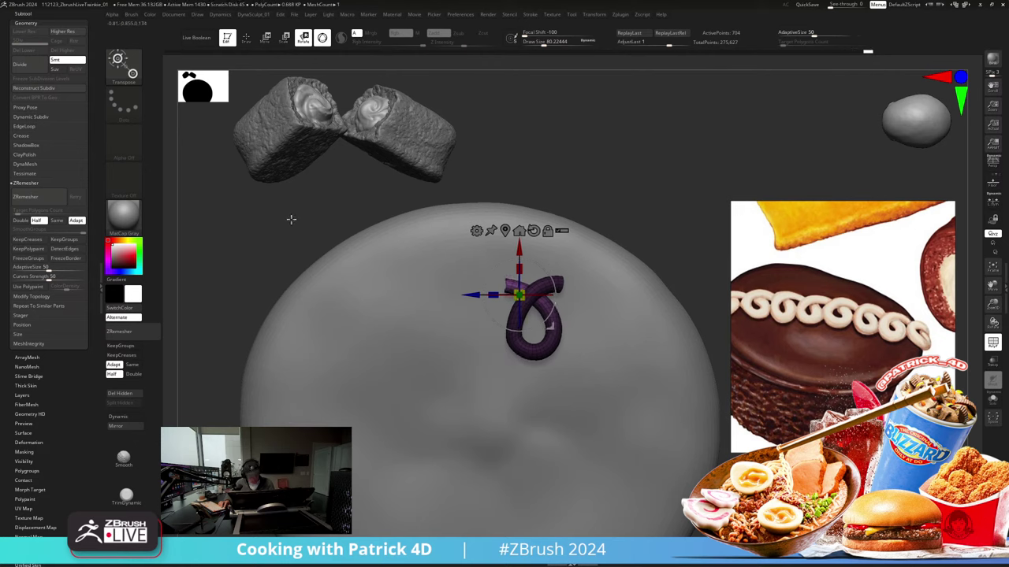
pyautogui.moveTo(254, 233)
pyautogui.mouseDown()
pyautogui.moveTo(291, 246)
pyautogui.moveTo(288, 236)
pyautogui.moveTo(240, 224)
pyautogui.moveTo(199, 229)
pyautogui.moveTo(302, 207)
pyautogui.mouseUp()
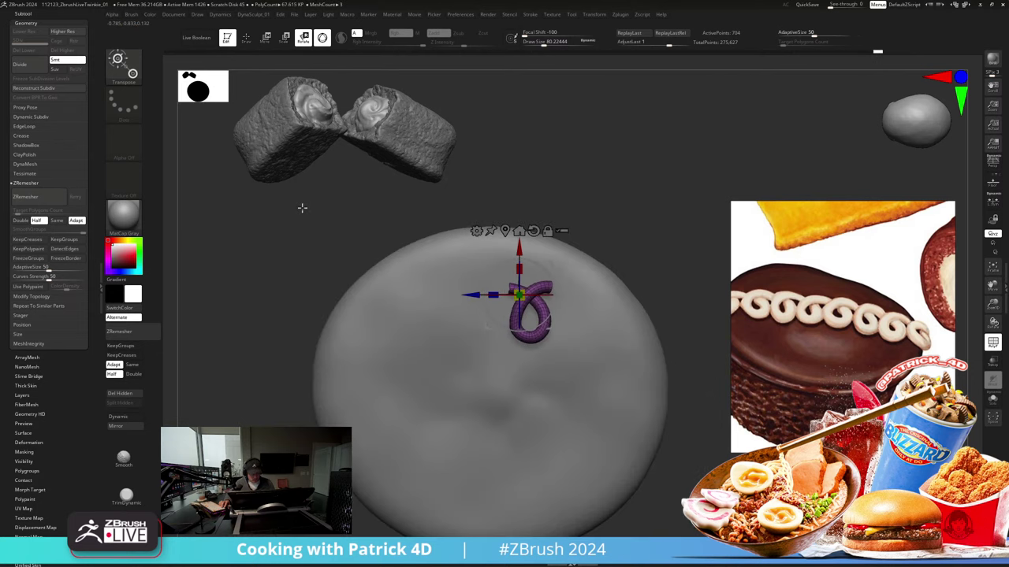
# Step: Push the side of the loop inward using the Move Topological brush at a draw size of about 116
pyautogui.click(246, 38)
pyautogui.press('b')
pyautogui.press('m')
pyautogui.press('t')
pyautogui.keyDown('alt'); pyautogui.moveTo(264, 303); pyautogui.dragTo(290, 349); pyautogui.keyUp('alt')
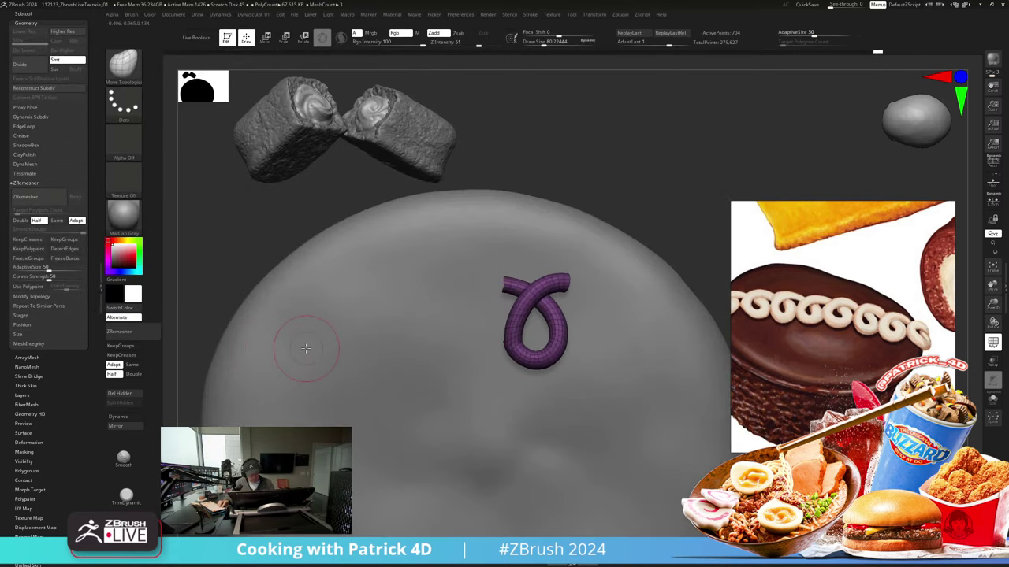
pyautogui.press('s')
pyautogui.moveTo(506, 353); pyautogui.dragTo(517, 349)
pyautogui.hotkey('alt', 's')
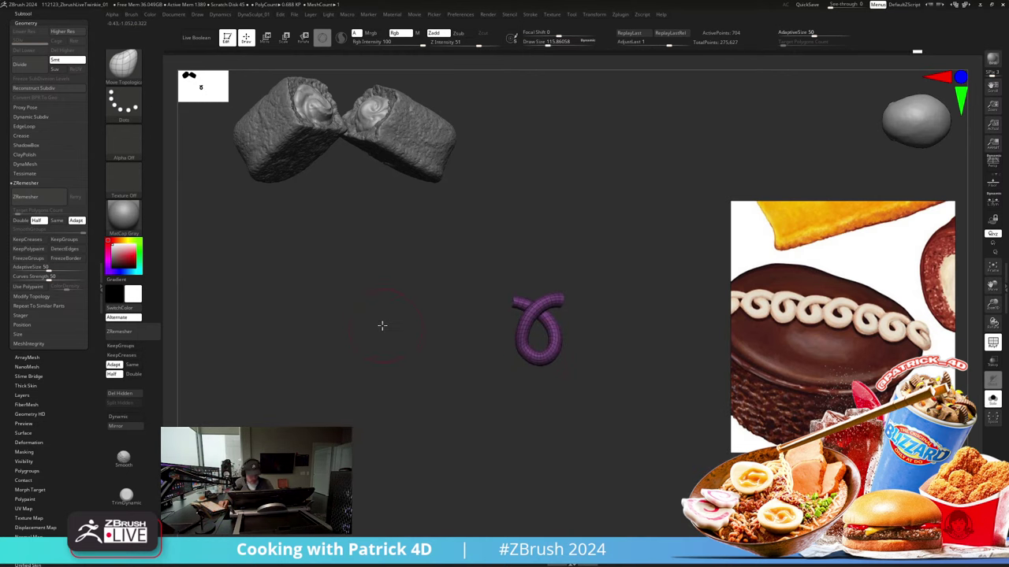
pyautogui.keyDown('ctrl'); pyautogui.keyDown('shift'); pyautogui.click(389, 355); pyautogui.keyUp('shift'); pyautogui.keyUp('ctrl')
# Step: Move the loop across to the outer edge of the cupcake's top, and try stretching it along one axis
pyautogui.moveTo(302, 310); pyautogui.dragTo(222, 264)
pyautogui.click(282, 44)
pyautogui.moveTo(477, 286); pyautogui.dragTo(366, 328)
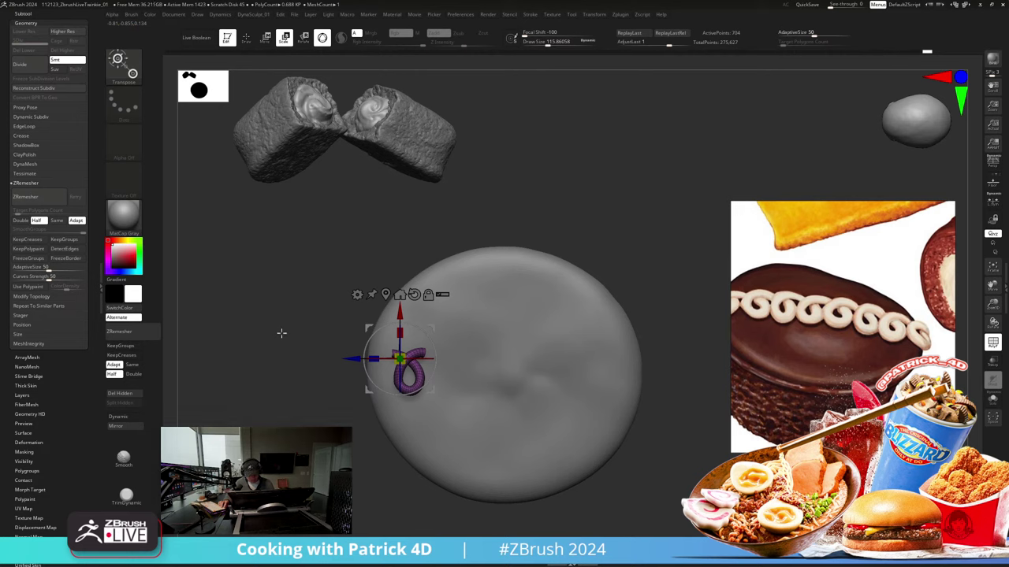
pyautogui.moveTo(281, 333)
pyautogui.keyDown('alt'); pyautogui.mouseDown()
pyautogui.moveTo(288, 349)
pyautogui.moveTo(296, 339)
pyautogui.mouseUp(); pyautogui.keyUp('alt')
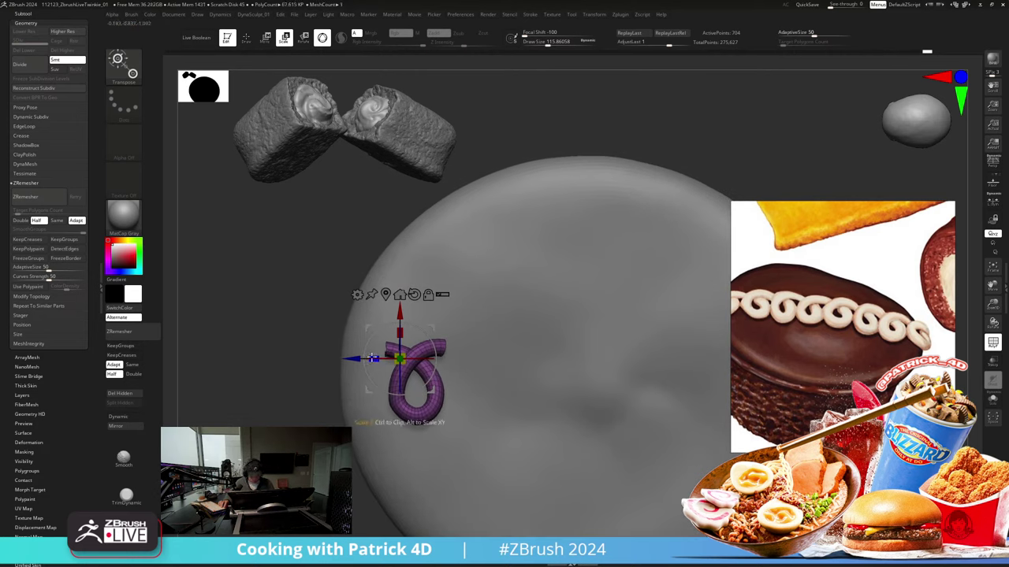
pyautogui.moveTo(372, 358); pyautogui.dragTo(368, 358)
pyautogui.hotkey('ctrl', 'z')
# Step: Close the holes at the loop's open cut ends and inspect the caps from an angle
pyautogui.keyDown('alt'); pyautogui.moveTo(259, 344); pyautogui.dragTo(275, 292); pyautogui.keyUp('alt')
pyautogui.press('d')
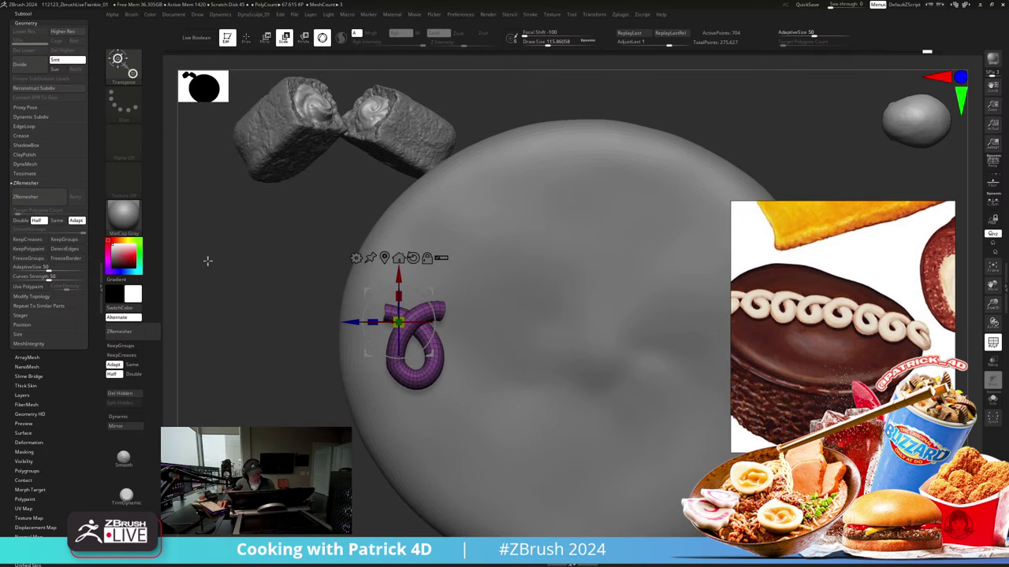
pyautogui.moveTo(208, 259)
pyautogui.mouseDown()
pyautogui.moveTo(228, 262)
pyautogui.moveTo(216, 260)
pyautogui.moveTo(221, 266)
pyautogui.mouseUp()
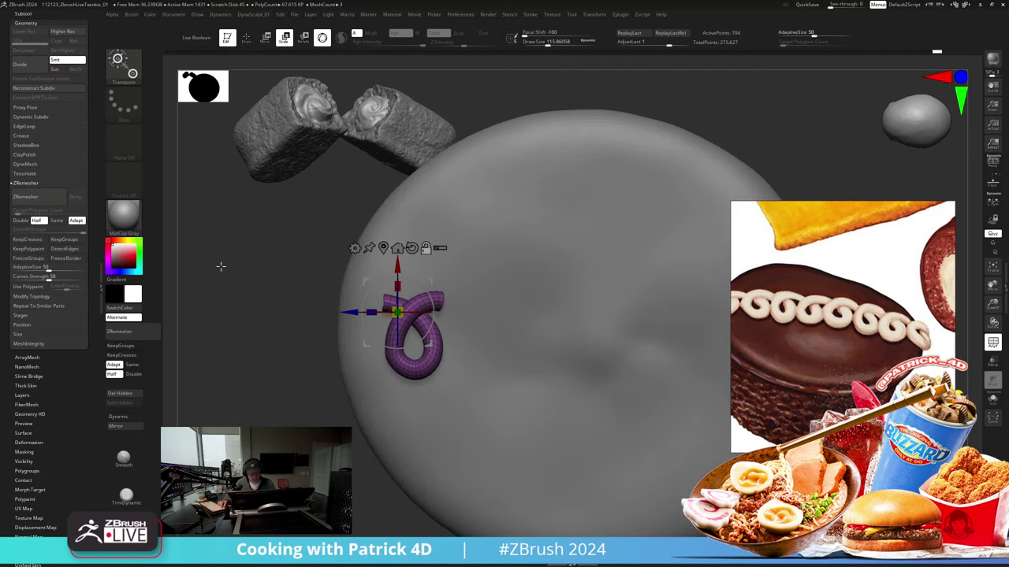
pyautogui.press('space')
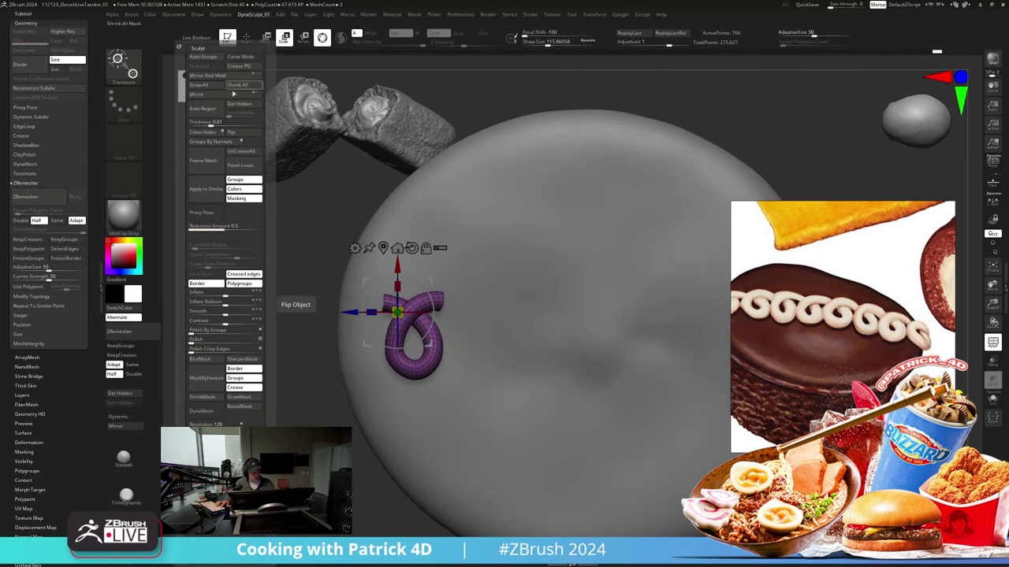
pyautogui.click(202, 132)
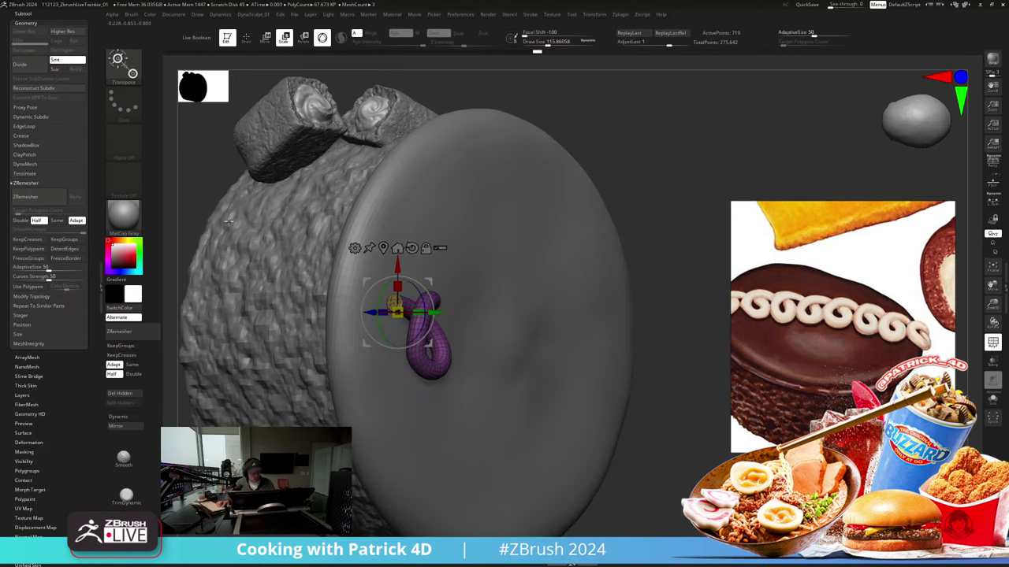
pyautogui.moveTo(198, 202); pyautogui.dragTo(240, 243)
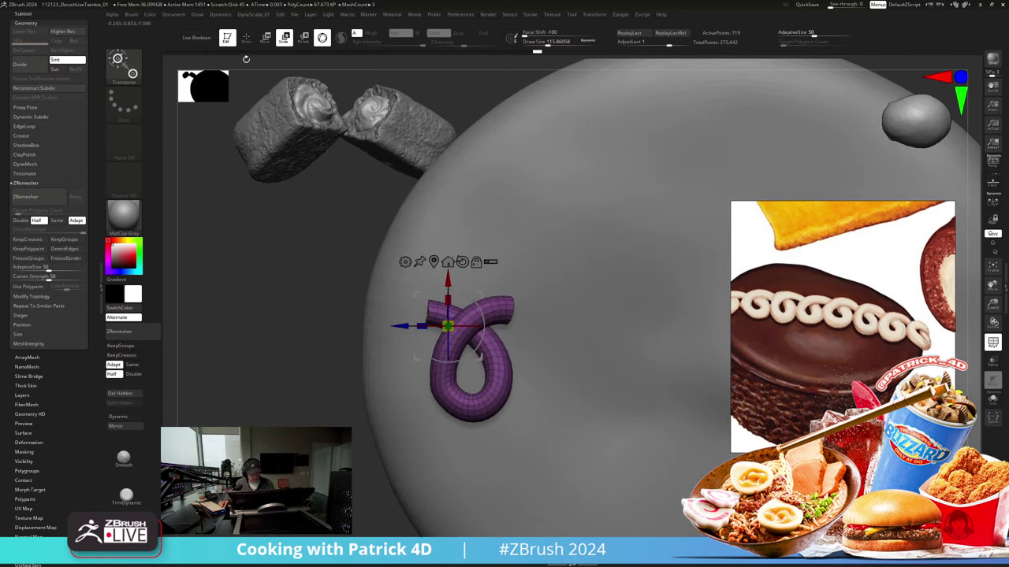
# Step: Extend the loop's outer cut end slightly outward with the rest masked, and clear the mask
pyautogui.press('q')
pyautogui.moveTo(413, 289)
pyautogui.keyDown('ctrl'); pyautogui.mouseDown()
pyautogui.moveTo(417, 300)
pyautogui.moveTo(428, 286)
pyautogui.moveTo(408, 292)
pyautogui.mouseUp(); pyautogui.keyUp('ctrl')
pyautogui.keyDown('ctrl'); pyautogui.click(354, 259); pyautogui.keyUp('ctrl')
pyautogui.press('e')
pyautogui.keyDown('ctrl'); pyautogui.moveTo(287, 271); pyautogui.dragTo(292, 273); pyautogui.keyUp('ctrl')
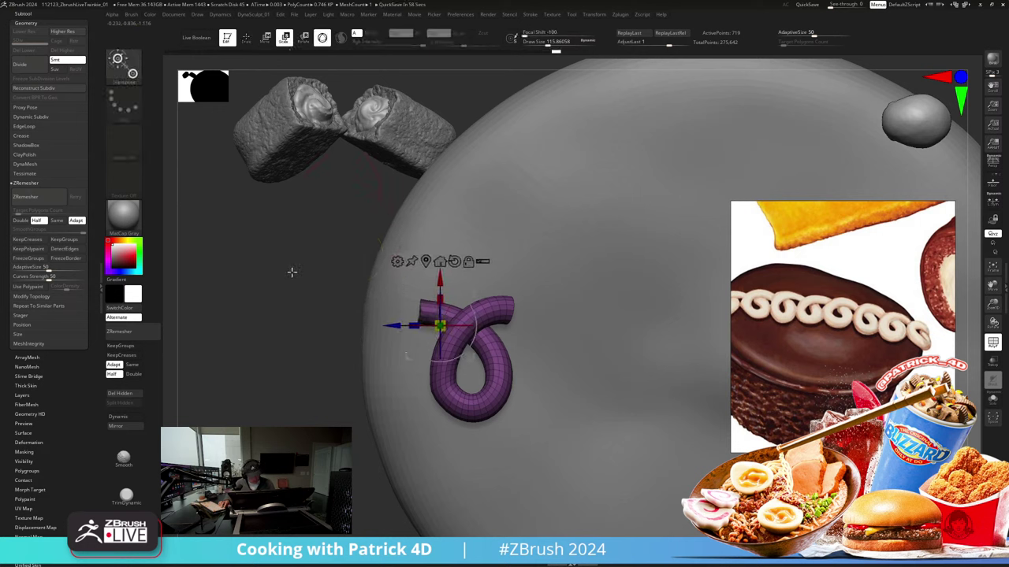
# Step: ZRemesh the loop with Same and KeepGroups enabled and SmoothGroups set to 0
pyautogui.click(57, 220)
pyautogui.click(64, 239)
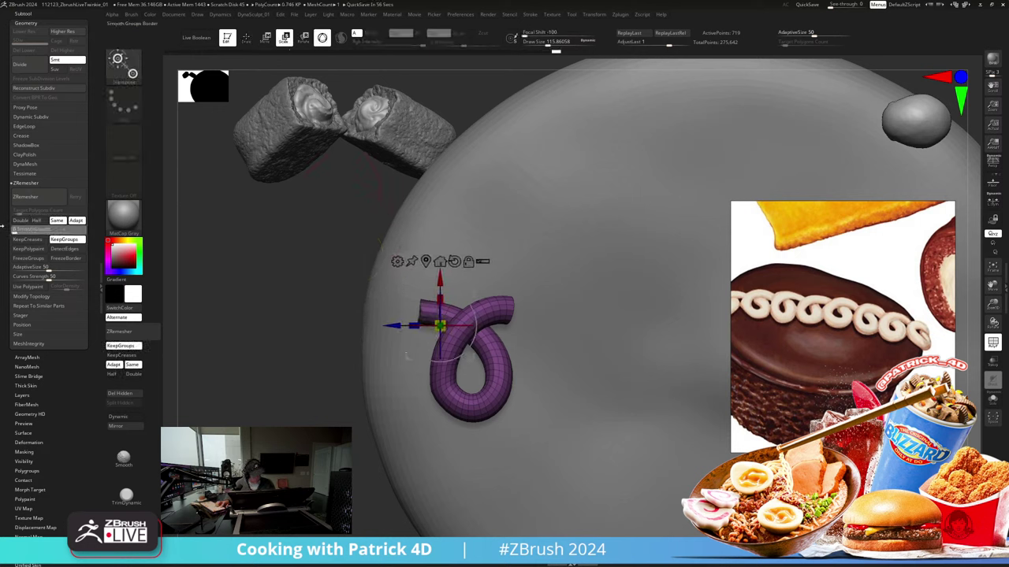
pyautogui.click(32, 198)
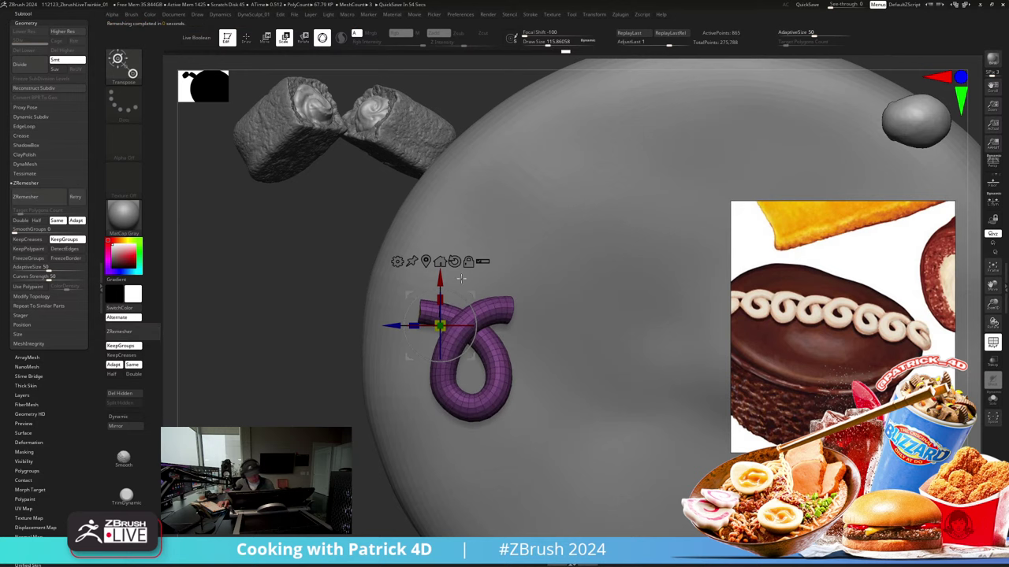
pyautogui.moveTo(264, 258); pyautogui.dragTo(260, 238)
pyautogui.keyDown('alt'); pyautogui.moveTo(258, 275); pyautogui.dragTo(259, 295); pyautogui.keyUp('alt')
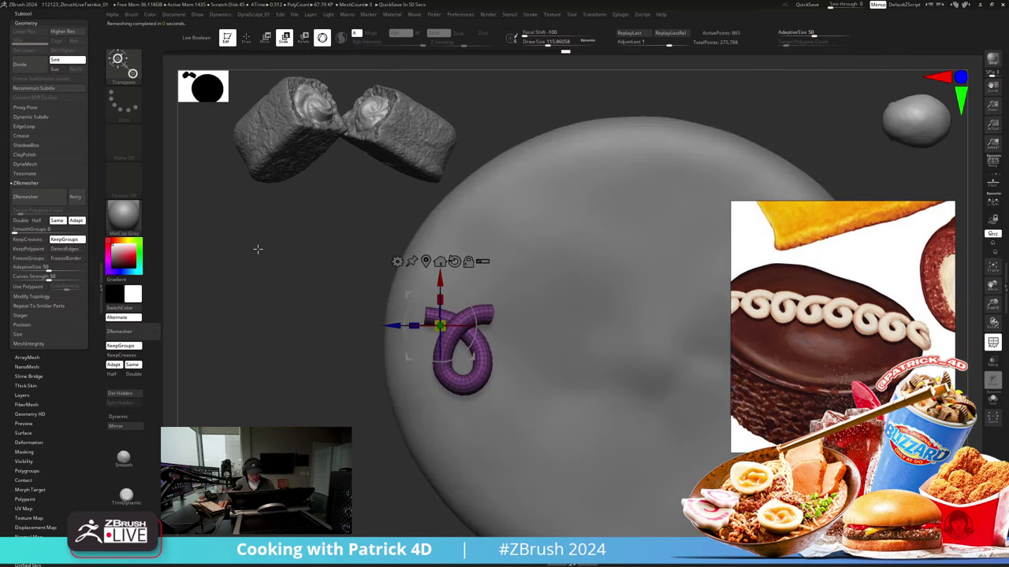
pyautogui.keyDown('shift'); pyautogui.moveTo(257, 250); pyautogui.dragTo(324, 241); pyautogui.keyUp('shift')
# Step: Recentre the gizmo on the loop, raise the loop slightly above the cupcake's top and show it from the side
pyautogui.keyDown('alt'); pyautogui.moveTo(410, 295); pyautogui.dragTo(431, 321); pyautogui.keyUp('alt')
pyautogui.moveTo(268, 334); pyautogui.dragTo(271, 264)
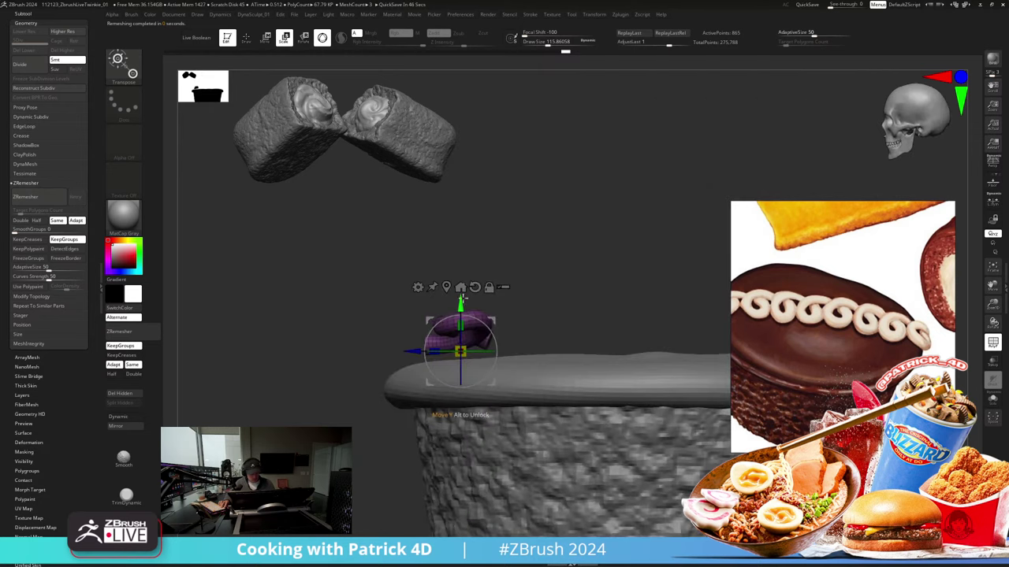
pyautogui.press('b')
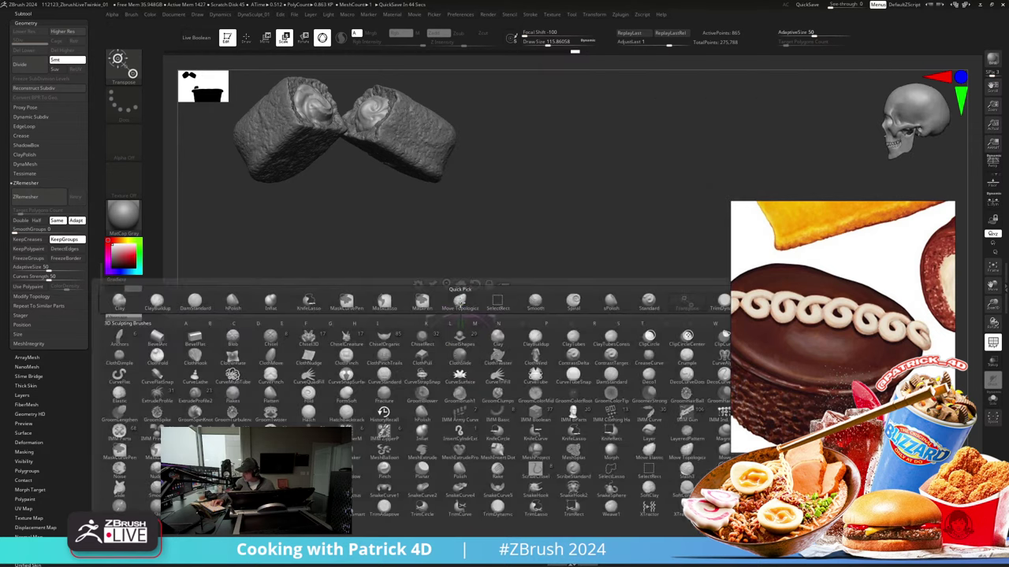
pyautogui.click(356, 311)
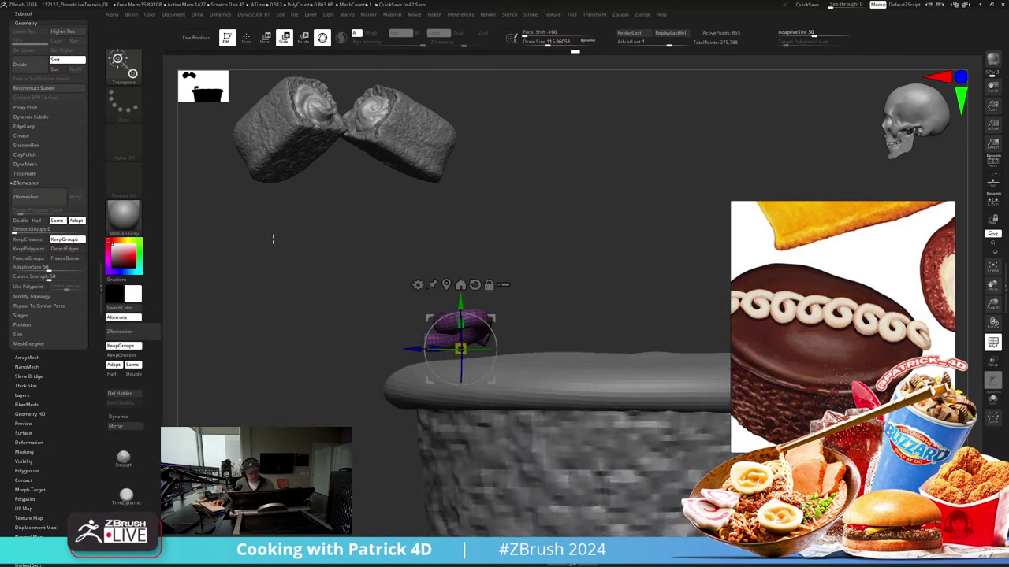
pyautogui.moveTo(296, 269); pyautogui.dragTo(279, 299)
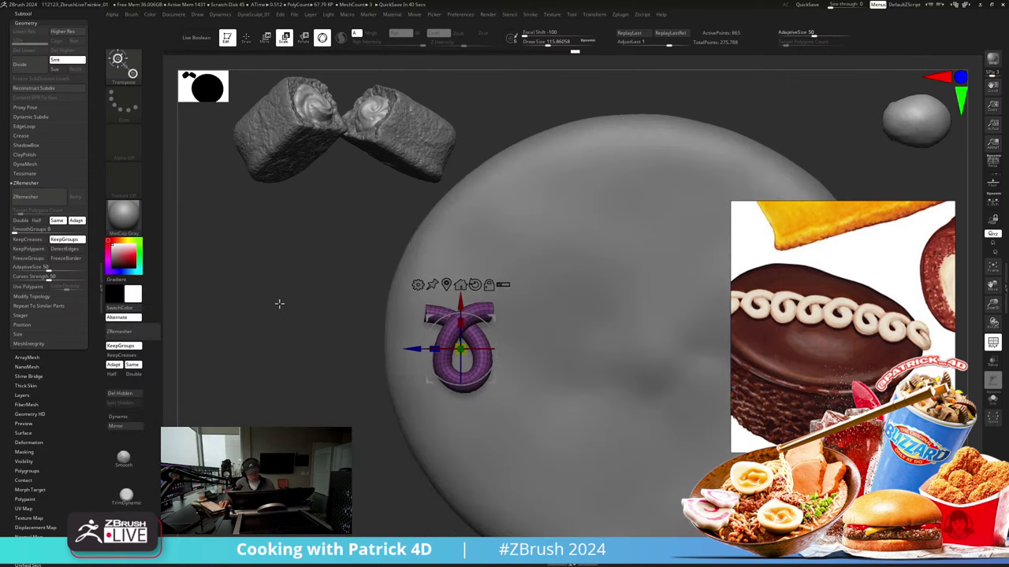
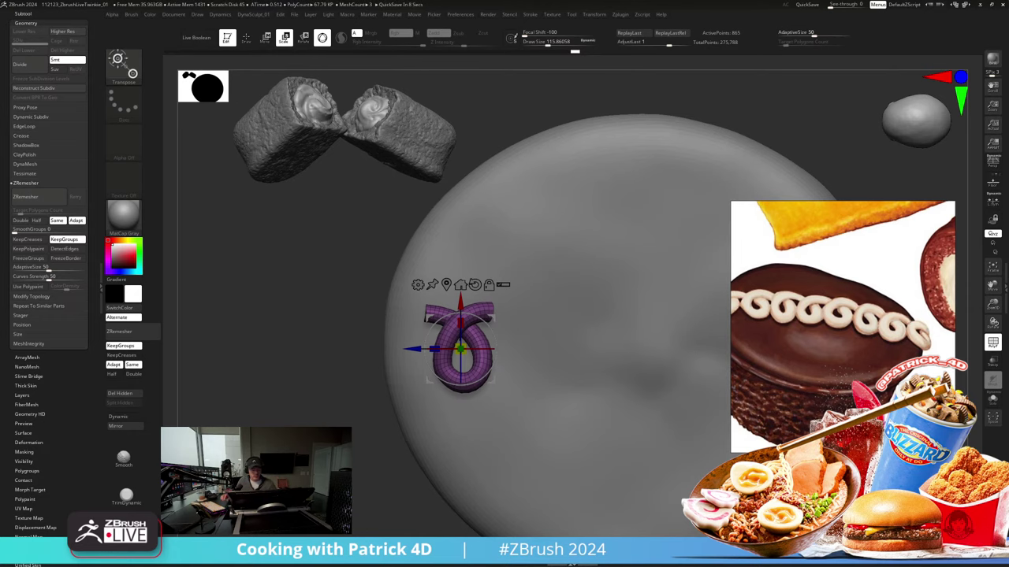
pyautogui.moveTo(289, 276); pyautogui.dragTo(284, 249)
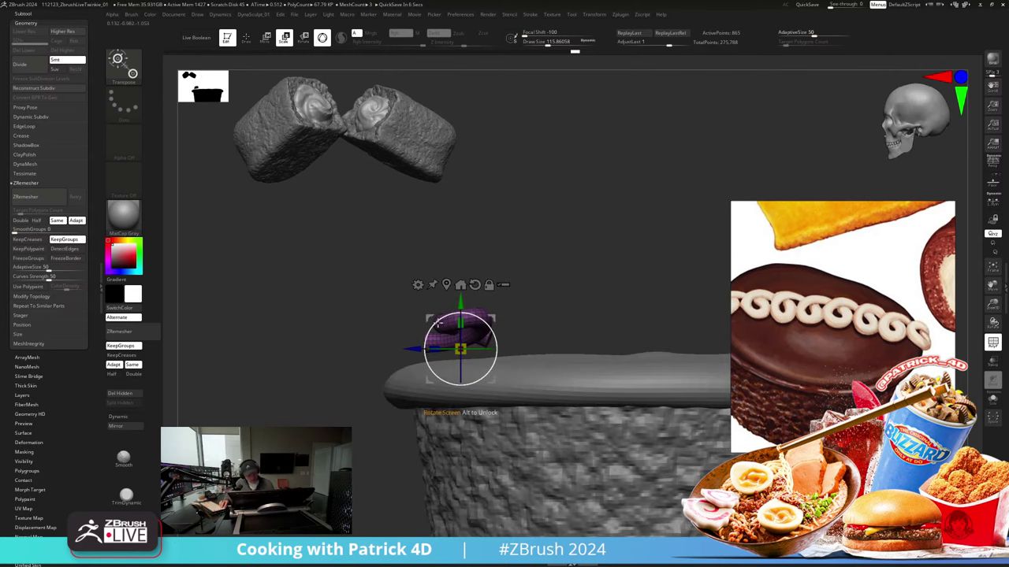
pyautogui.keyDown('alt'); pyautogui.moveTo(326, 275); pyautogui.dragTo(324, 306); pyautogui.keyUp('alt')
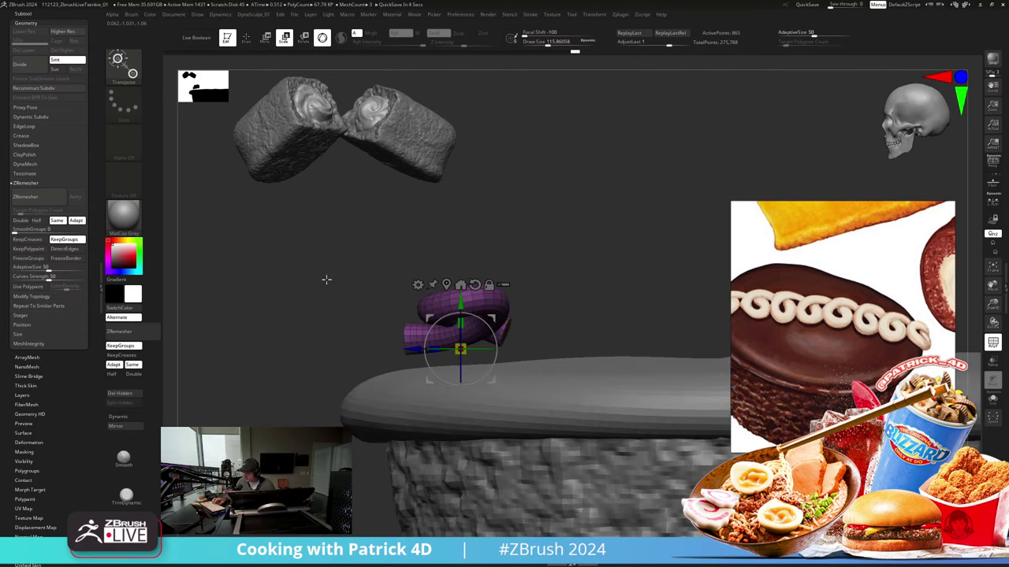
# Step: Lower the loop with the gizmo so it sits down against the cupcake's top surface
pyautogui.press('q')
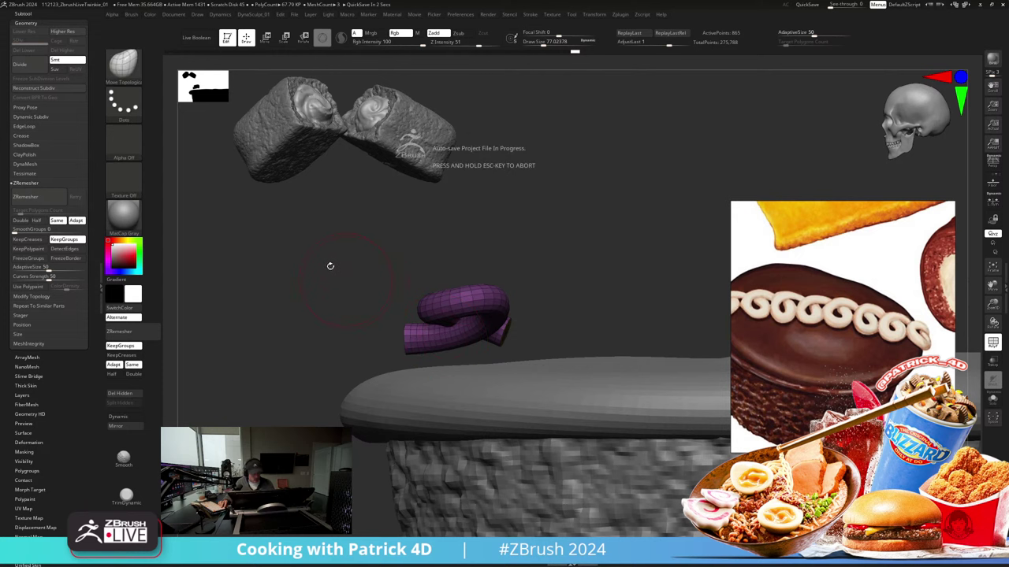
pyautogui.moveTo(330, 266)
pyautogui.mouseDown()
pyautogui.moveTo(308, 246)
pyautogui.moveTo(299, 249)
pyautogui.moveTo(333, 274)
pyautogui.moveTo(265, 273)
pyautogui.moveTo(339, 302)
pyautogui.moveTo(328, 261)
pyautogui.mouseUp()
pyautogui.click(284, 45)
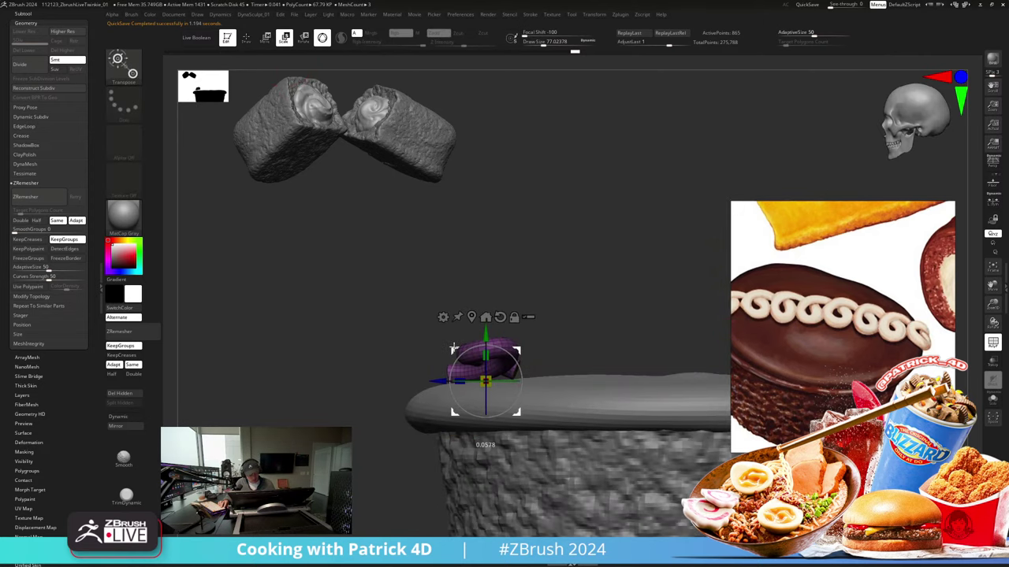
pyautogui.moveTo(486, 330); pyautogui.dragTo(487, 340)
pyautogui.keyDown('shift'); pyautogui.moveTo(386, 286); pyautogui.dragTo(391, 357); pyautogui.keyUp('shift')
pyautogui.moveTo(305, 314); pyautogui.dragTo(315, 277)
# Step: Tilt the loop slightly to follow the slope of the cupcake's top and fine-tune its height
pyautogui.moveTo(471, 353)
pyautogui.mouseDown()
pyautogui.moveTo(457, 356)
pyautogui.moveTo(489, 363)
pyautogui.moveTo(458, 363)
pyautogui.mouseUp()
pyautogui.keyDown('shift'); pyautogui.moveTo(367, 275); pyautogui.dragTo(253, 386); pyautogui.keyUp('shift')
pyautogui.click(500, 324)
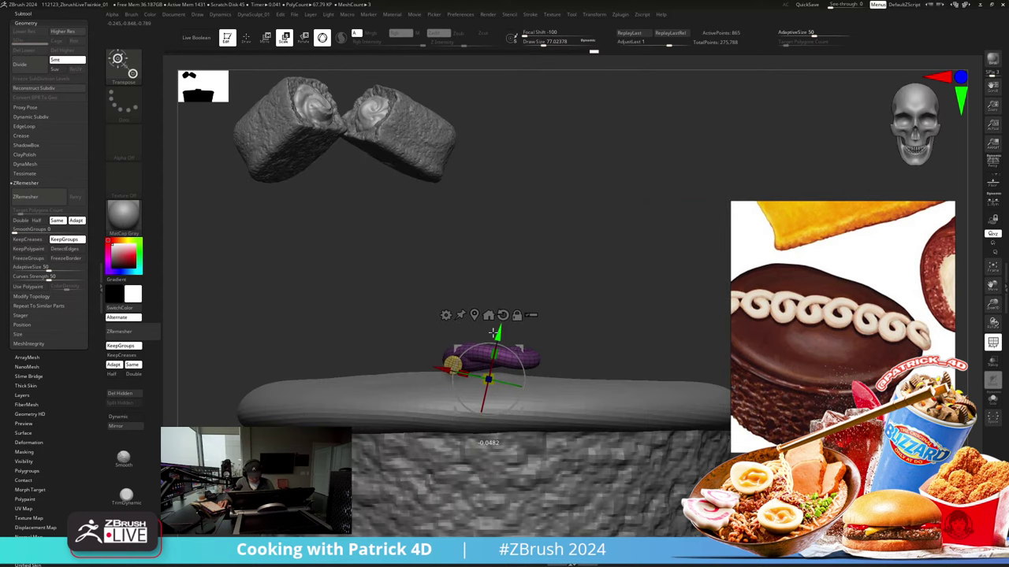
pyautogui.moveTo(487, 332)
pyautogui.mouseDown()
pyautogui.moveTo(487, 320)
pyautogui.moveTo(486, 329)
pyautogui.mouseUp()
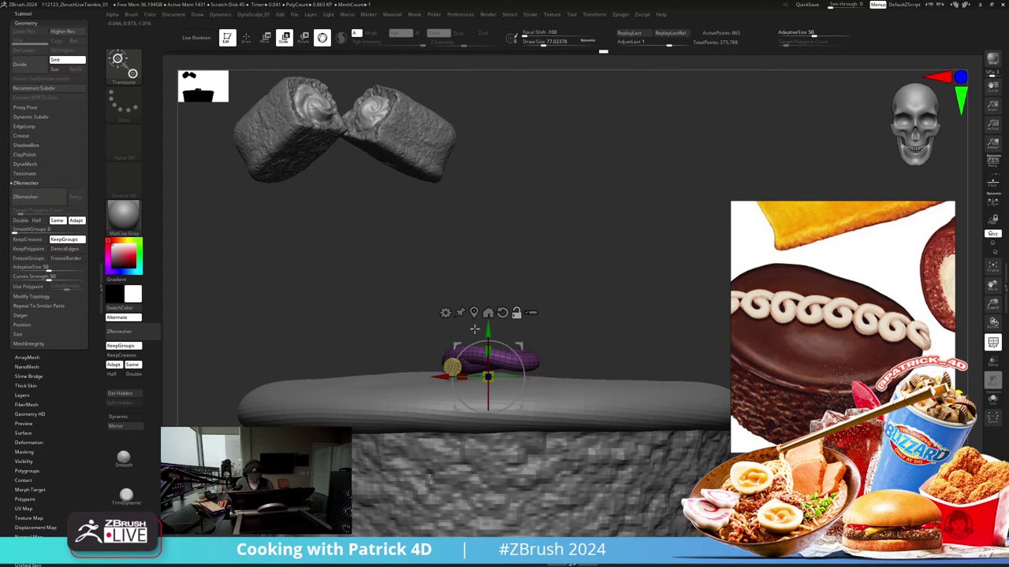
# Step: Try adjusting the loop with the Move Topological brush at a larger draw size and undo the change
pyautogui.press('q')
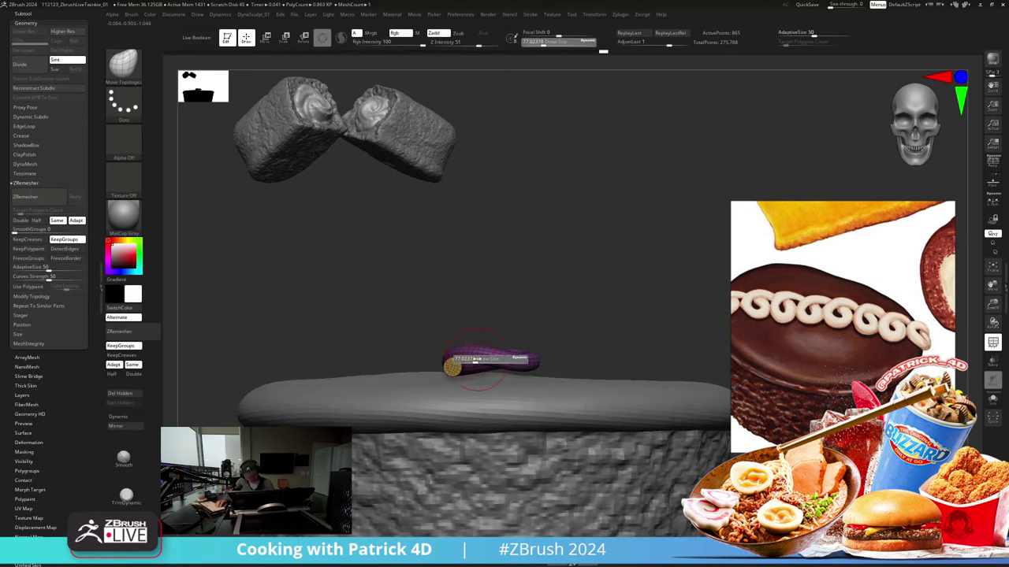
pyautogui.moveTo(495, 359)
pyautogui.mouseDown()
pyautogui.moveTo(513, 358)
pyautogui.moveTo(458, 377)
pyautogui.mouseUp()
pyautogui.moveTo(369, 318)
pyautogui.mouseDown()
pyautogui.moveTo(522, 351)
pyautogui.moveTo(554, 375)
pyautogui.mouseUp()
pyautogui.hotkey('ctrl', 'z')
pyautogui.keyDown('shift'); pyautogui.moveTo(433, 304); pyautogui.dragTo(442, 347); pyautogui.keyUp('shift')
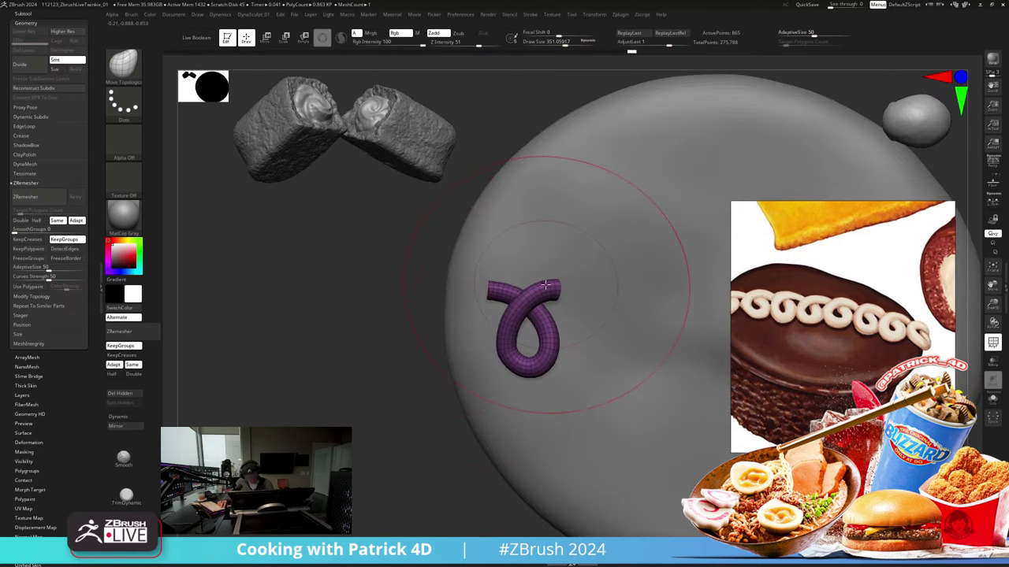
pyautogui.moveTo(326, 358)
pyautogui.mouseDown()
pyautogui.moveTo(306, 359)
pyautogui.moveTo(321, 357)
pyautogui.mouseUp()
pyautogui.hotkey('ctrl', 'shift', 'z')
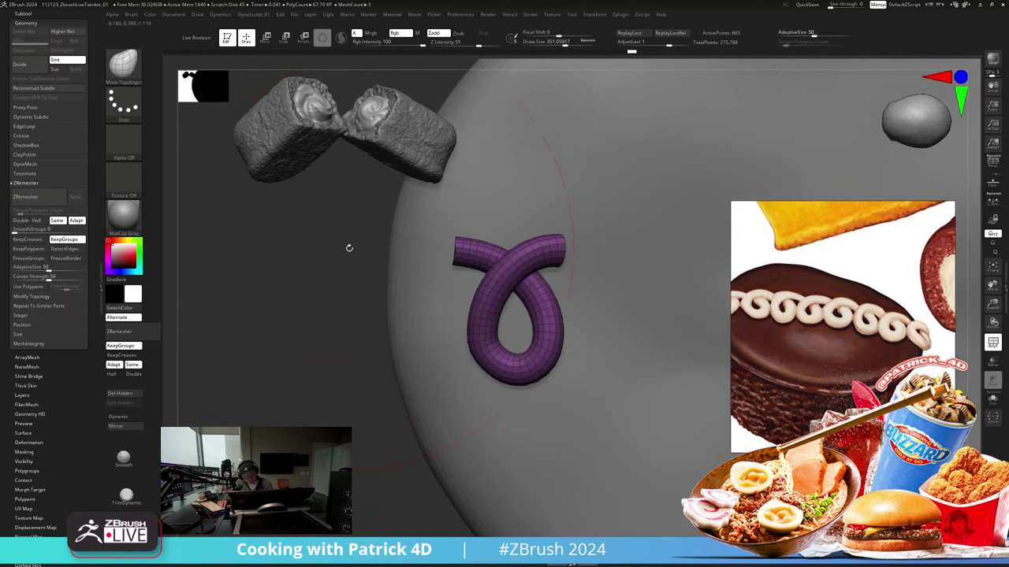
# Step: Isolate the cap polygroup at the loop's inner-facing end, mask it and show the whole loop again
pyautogui.moveTo(349, 248); pyautogui.dragTo(296, 251)
pyautogui.keyDown('ctrl'); pyautogui.keyDown('shift'); pyautogui.click(564, 251); pyautogui.keyUp('shift'); pyautogui.keyUp('ctrl')
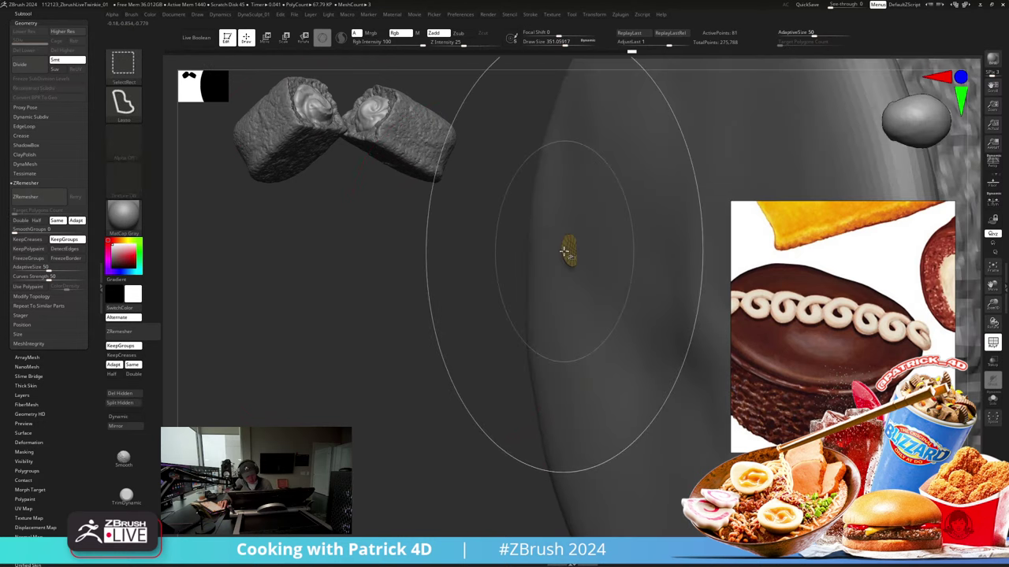
pyautogui.moveTo(394, 281)
pyautogui.mouseDown()
pyautogui.moveTo(360, 288)
pyautogui.moveTo(303, 264)
pyautogui.mouseUp()
pyautogui.press('space')
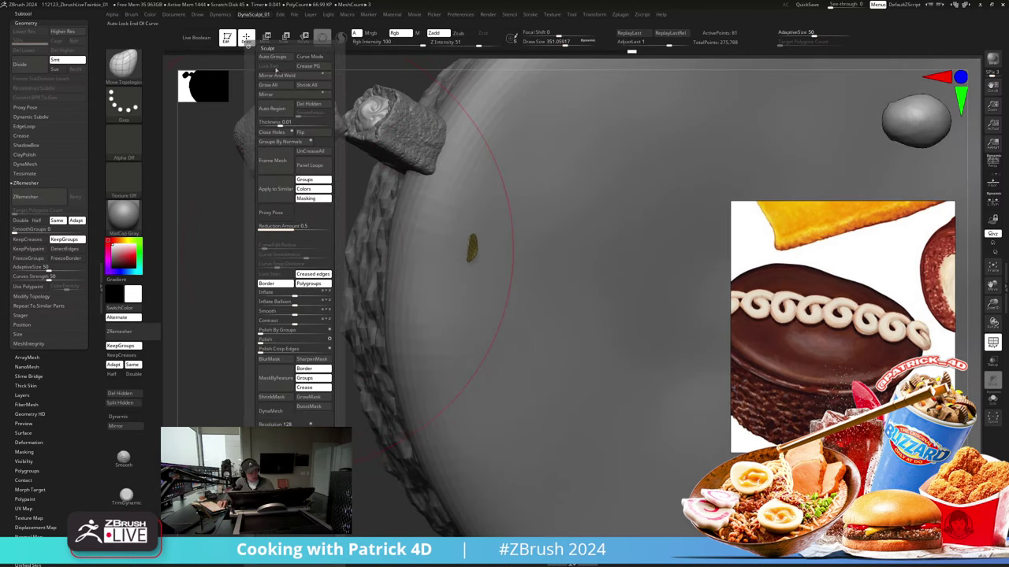
pyautogui.keyDown('ctrl'); pyautogui.keyDown('shift'); pyautogui.click(210, 209); pyautogui.keyUp('shift'); pyautogui.keyUp('ctrl')
pyautogui.moveTo(198, 233); pyautogui.dragTo(232, 233)
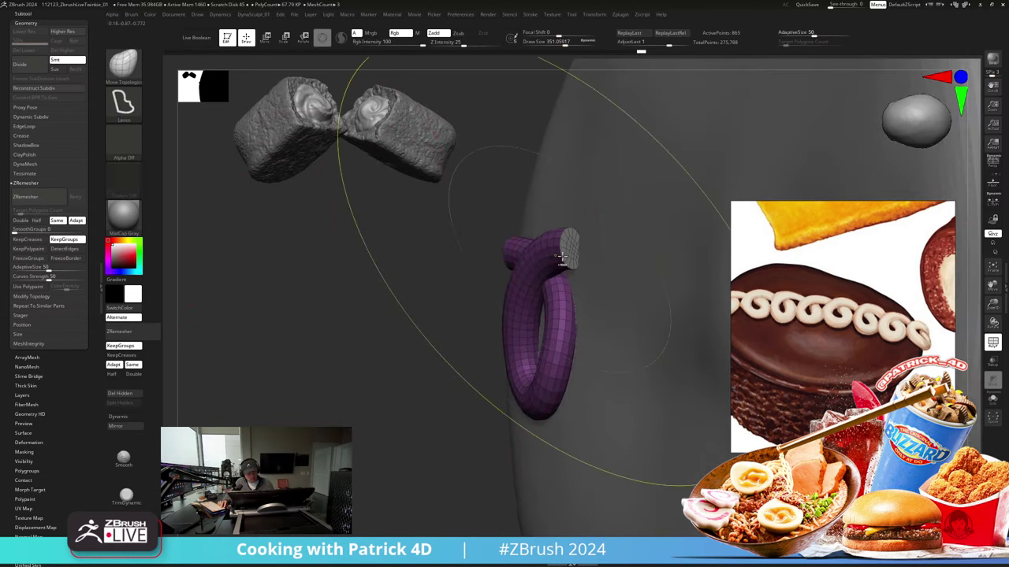
# Step: Expand and soften the cap mask, and invert it so only that end of the loop stays unmasked
pyautogui.hotkey('ctrl', 'shift', 'z')
pyautogui.hotkey('ctrl', 'shift', 'z')
pyautogui.hotkey('ctrl', 'shift', 'z')
pyautogui.hotkey('ctrl', 'shift', 'z')
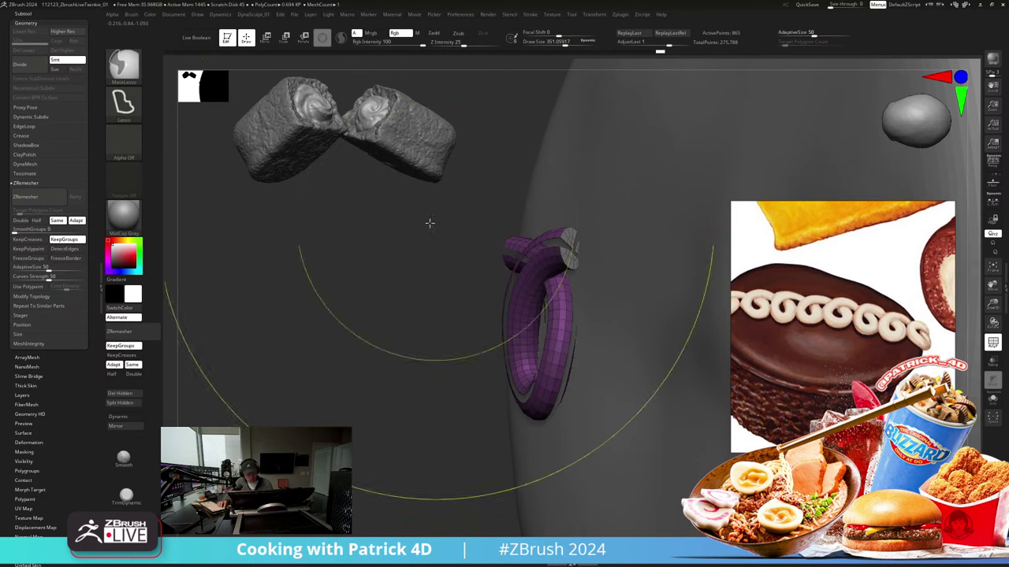
pyautogui.hotkey('ctrl', 'shift', 'z')
pyautogui.hotkey('ctrl', 'shift', 'z')
pyautogui.hotkey('ctrl', 'shift', 'z')
pyautogui.hotkey('ctrl', 'shift', 'z')
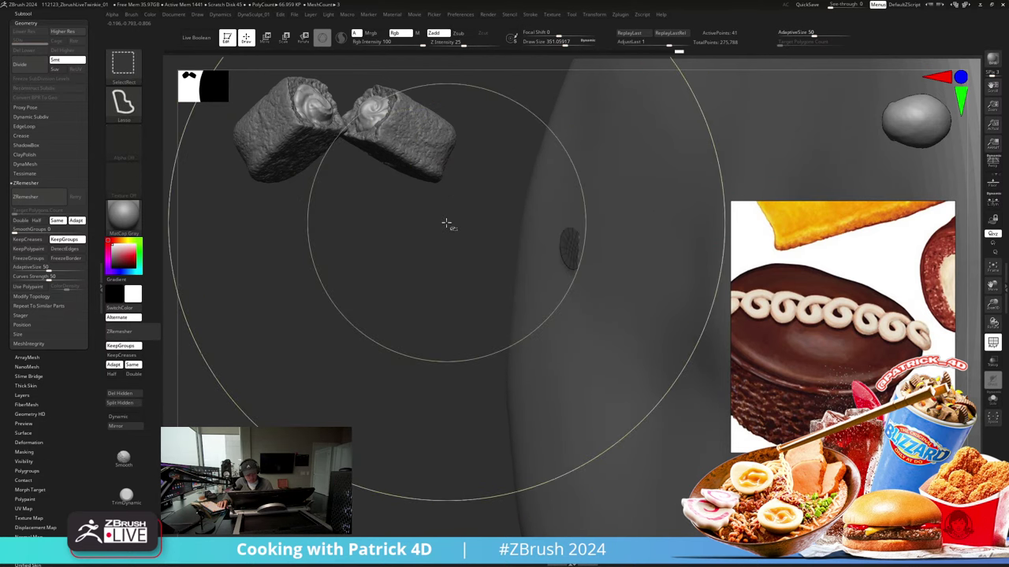
pyautogui.hotkey('ctrl', 'shift', 'z')
pyautogui.hotkey('ctrl', 'shift', 'z')
pyautogui.hotkey('ctrl', 'shift', 'z')
pyautogui.hotkey('ctrl', 'shift', 'z')
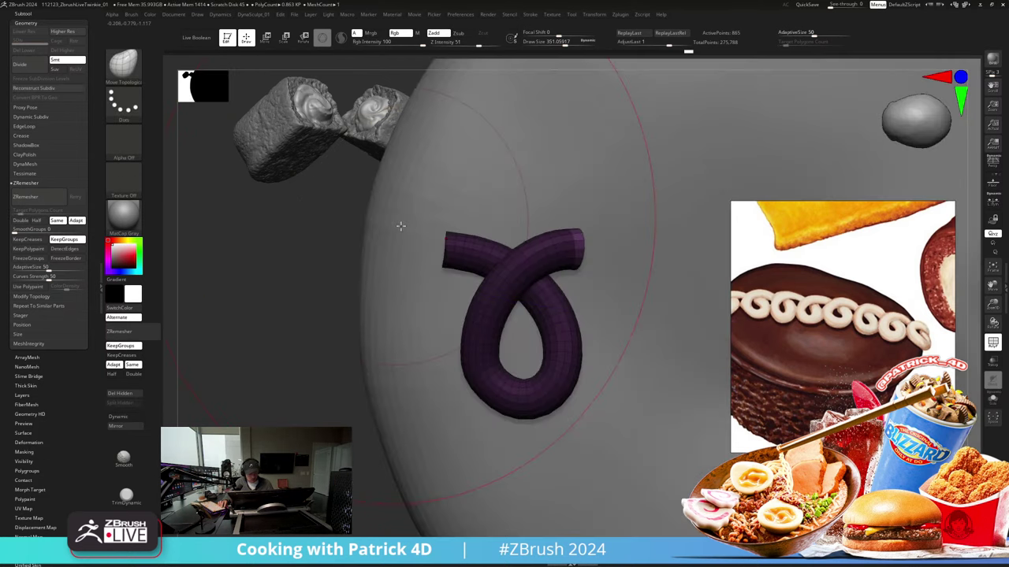
# Step: Place the gizmo on the unmasked end of the loop and scale that end
pyautogui.hotkey('ctrl', 'shift', 'z')
pyautogui.hotkey('ctrl', 'shift', 'z')
pyautogui.hotkey('ctrl', 'shift', 'z')
pyautogui.hotkey('ctrl', 'shift', 'z')
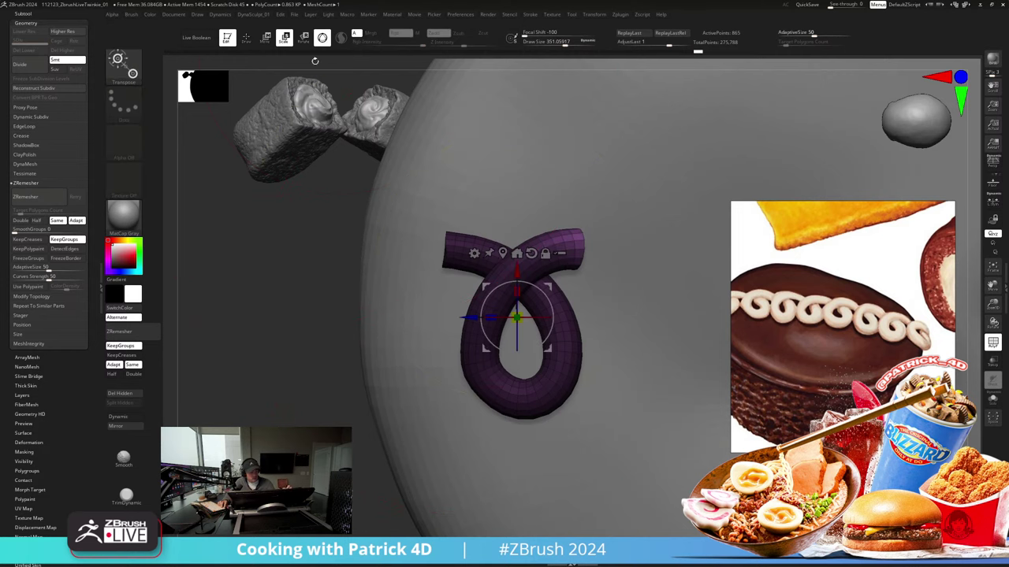
pyautogui.keyDown('alt'); pyautogui.moveTo(487, 290); pyautogui.dragTo(504, 234); pyautogui.keyUp('alt')
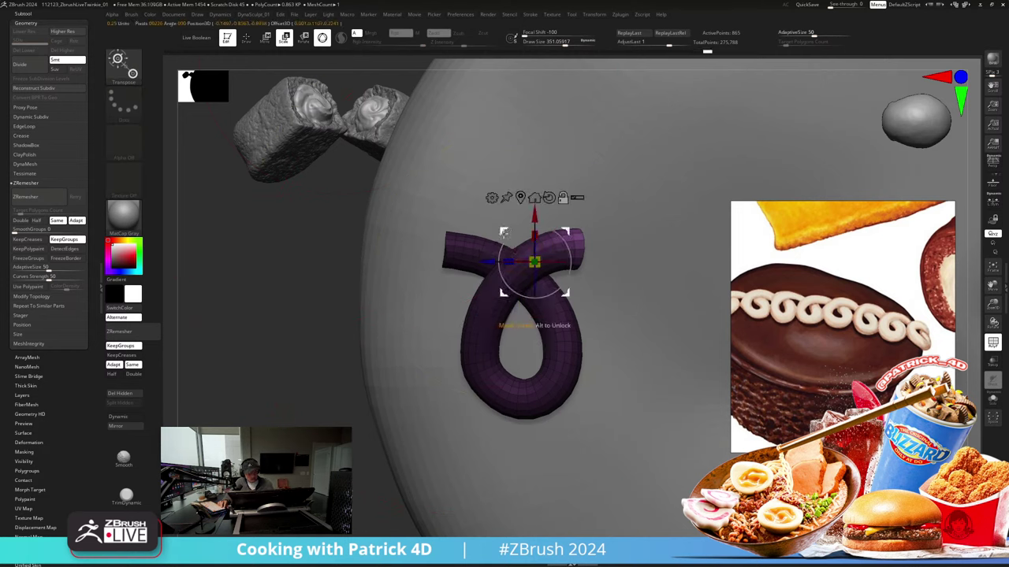
pyautogui.hotkey('ctrl', 'shift', 'z')
pyautogui.hotkey('ctrl', 'shift', 'z')
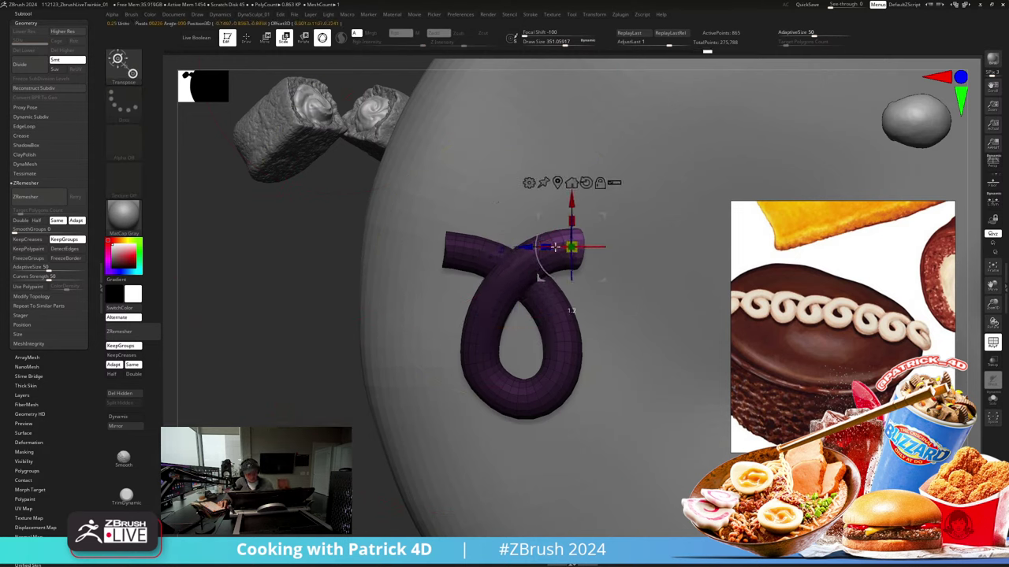
pyautogui.hotkey('ctrl', 'shift', 'z')
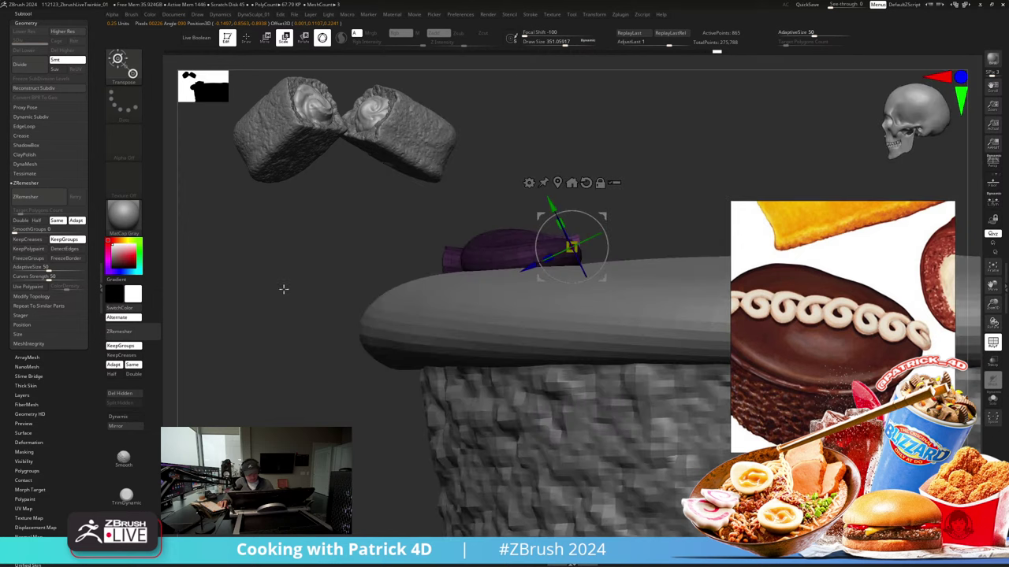
# Step: Lower the loop's free end toward the cupcake's top, nudge it slightly outward and save the project
pyautogui.moveTo(540, 213); pyautogui.dragTo(540, 217)
pyautogui.moveTo(495, 151); pyautogui.dragTo(507, 180)
pyautogui.moveTo(561, 226); pyautogui.dragTo(563, 236)
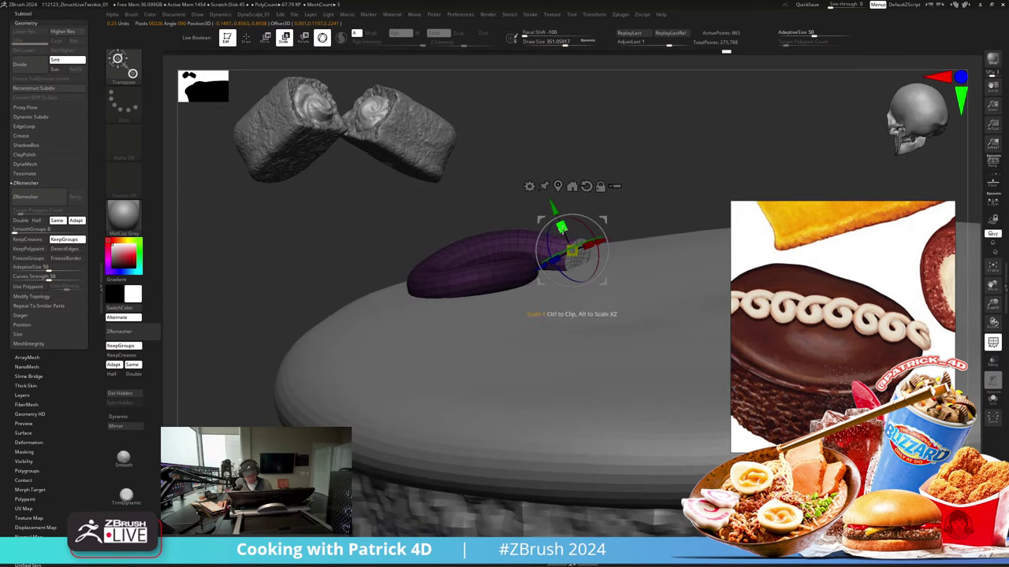
pyautogui.moveTo(216, 297); pyautogui.dragTo(281, 289)
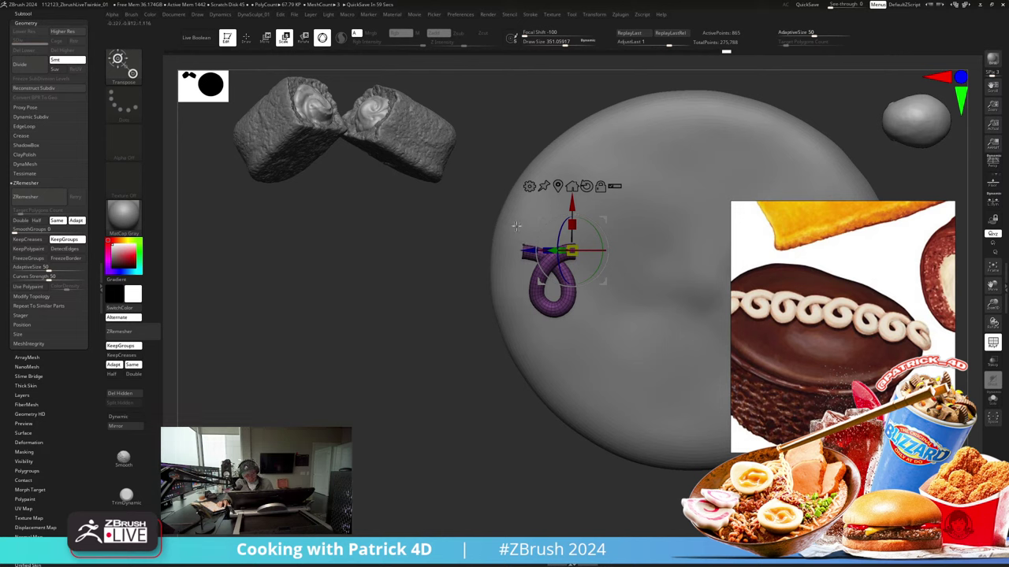
pyautogui.keyDown('alt'); pyautogui.moveTo(531, 250); pyautogui.dragTo(544, 221); pyautogui.keyUp('alt')
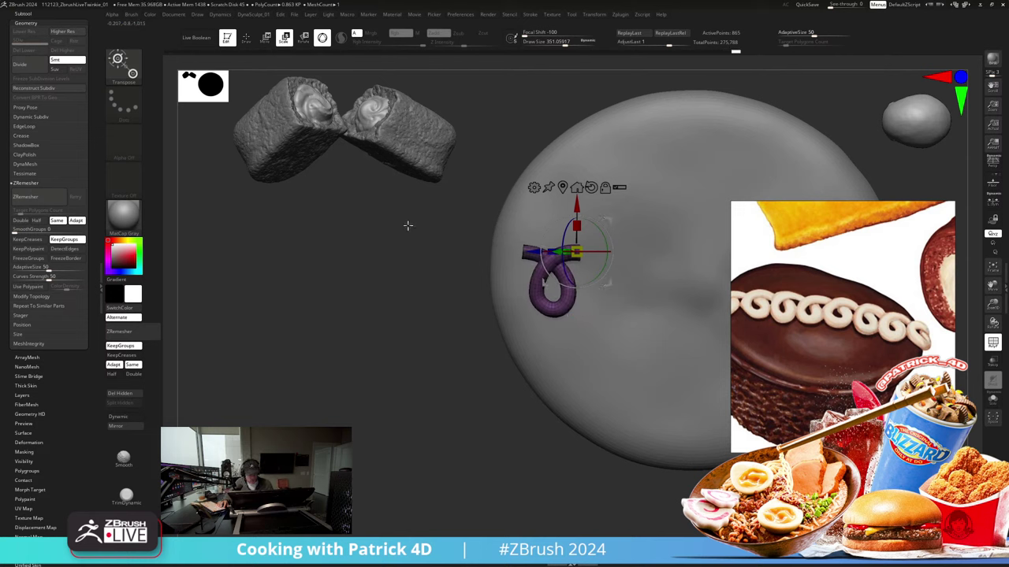
pyautogui.press('ctrl')
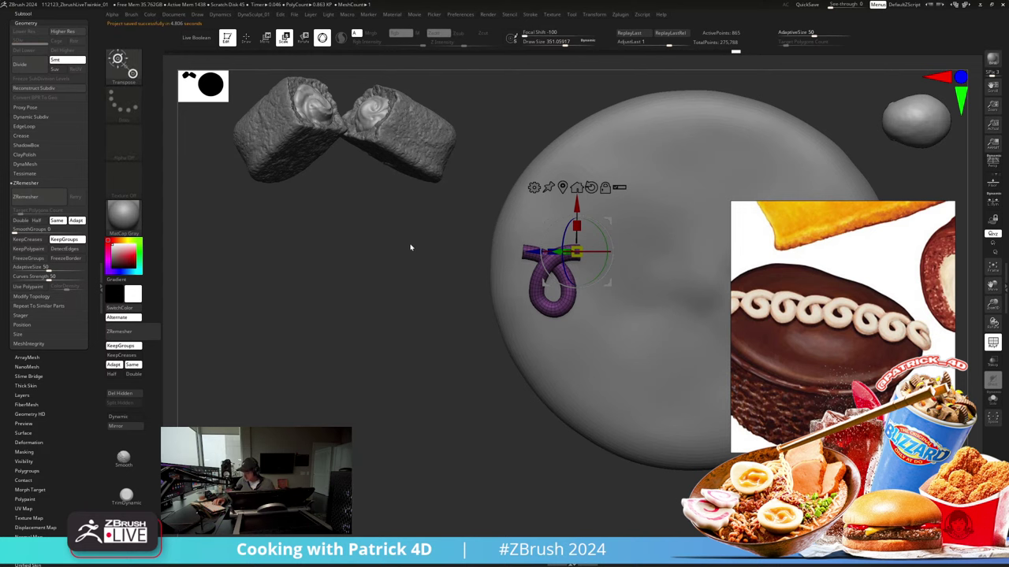
# Step: Try to make the loop into a new InsertMesh brush, and dismiss the error dialog
pyautogui.press('b')
pyautogui.click(206, 509)
pyautogui.click(461, 182)
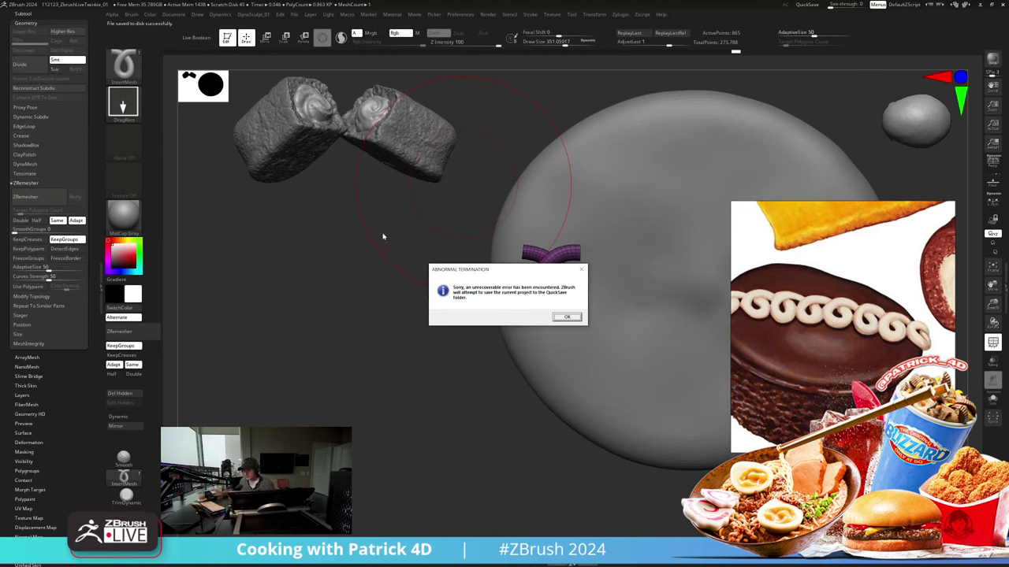
pyautogui.click(561, 317)
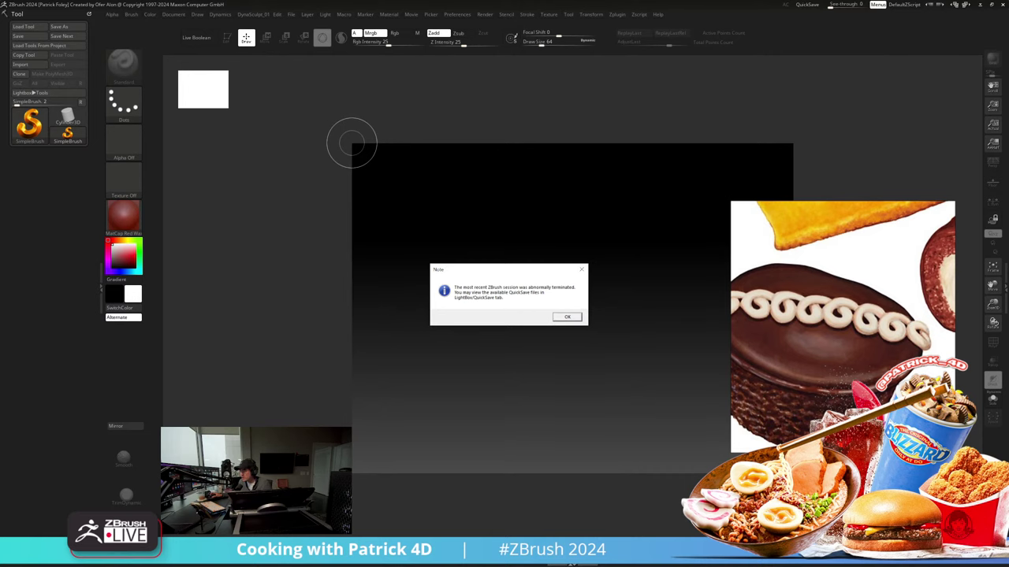
# Step: Load the recovered loop tool and reopen the 112123_ZbrushLiveTwinkie_01 project from the recent files
pyautogui.click(582, 270)
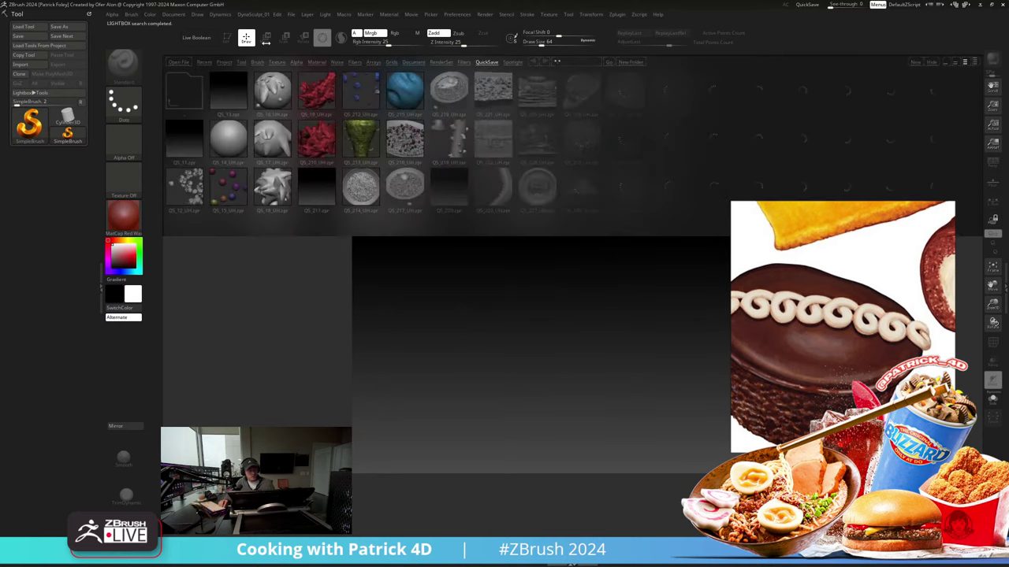
pyautogui.click(204, 61)
pyautogui.doubleClick(183, 93)
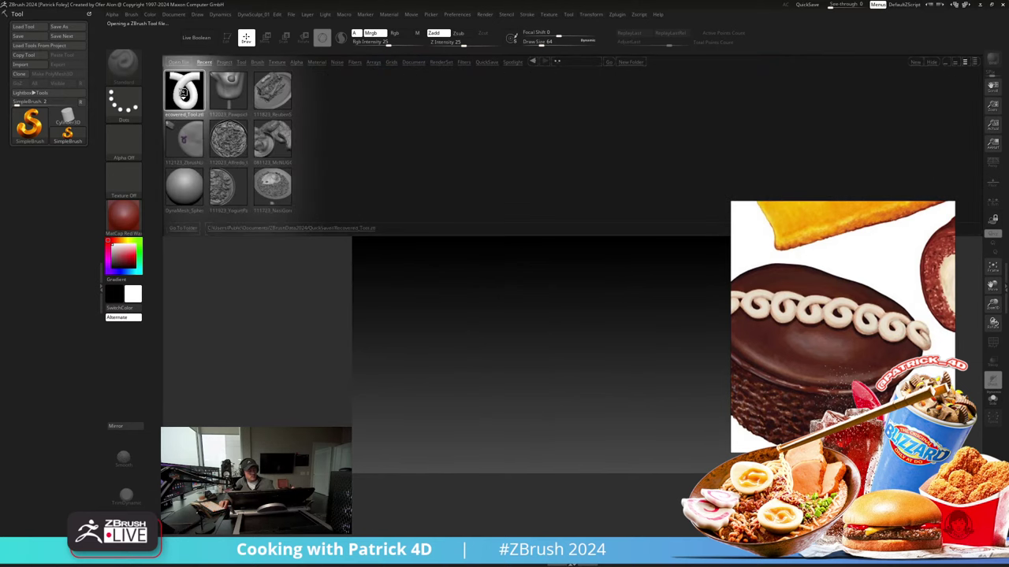
pyautogui.click(200, 63)
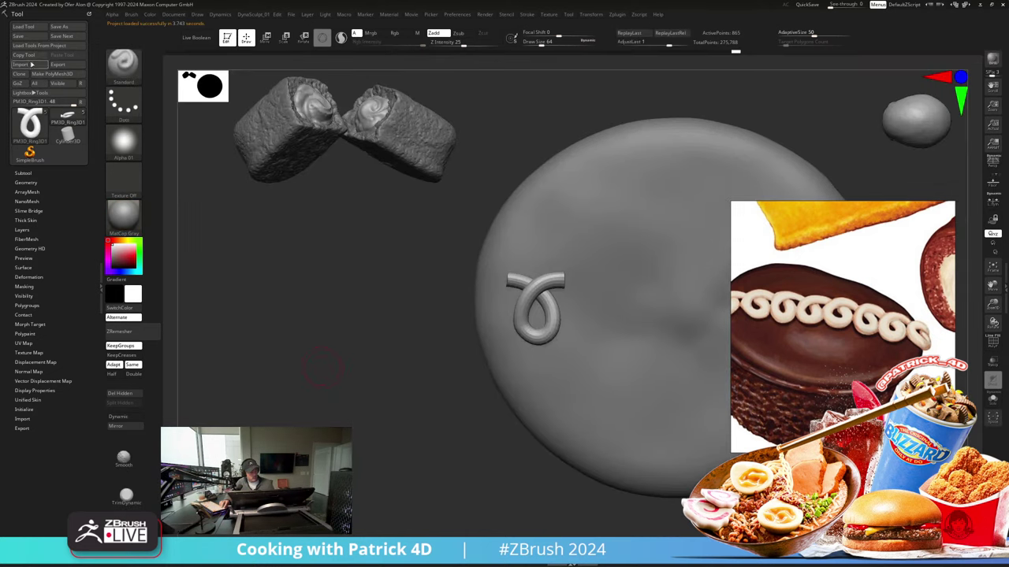
# Step: Switch to the standalone recovered loop tool and show its subtool list
pyautogui.click(68, 116)
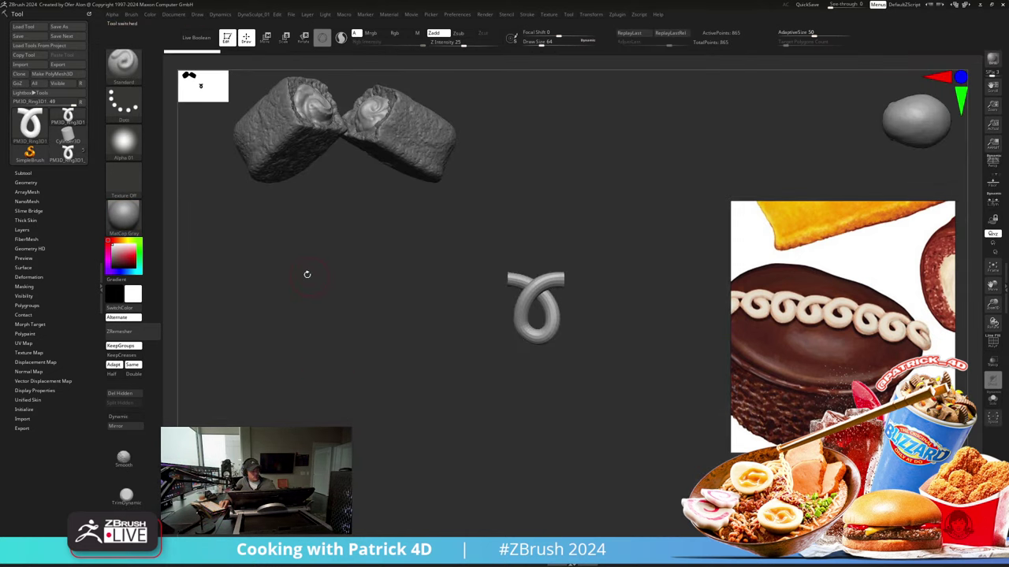
pyautogui.keyDown('alt'); pyautogui.moveTo(311, 275); pyautogui.dragTo(292, 286); pyautogui.keyUp('alt')
pyautogui.hotkey('shift', 'f')
pyautogui.hotkey('shift', 'f')
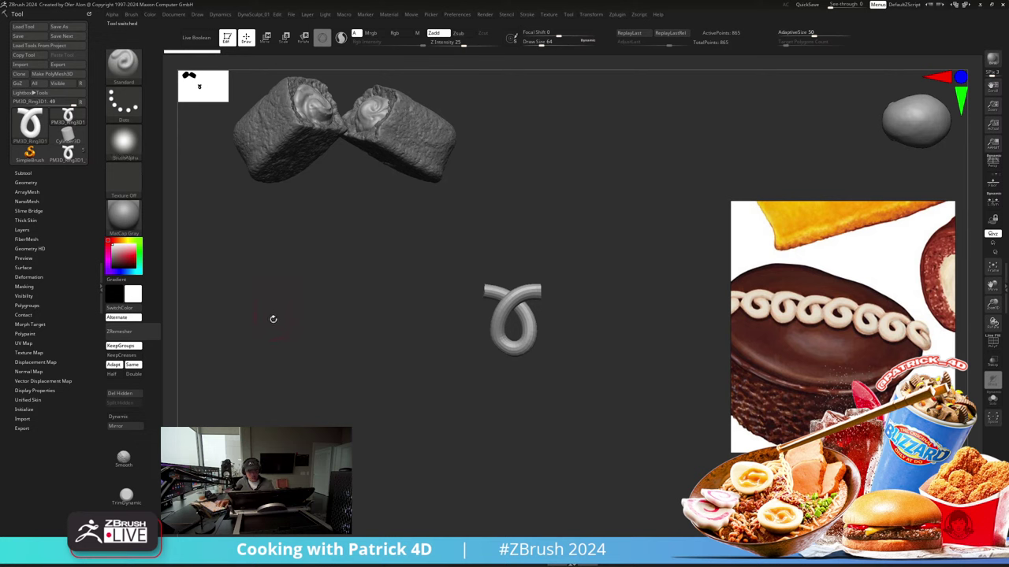
pyautogui.click(23, 173)
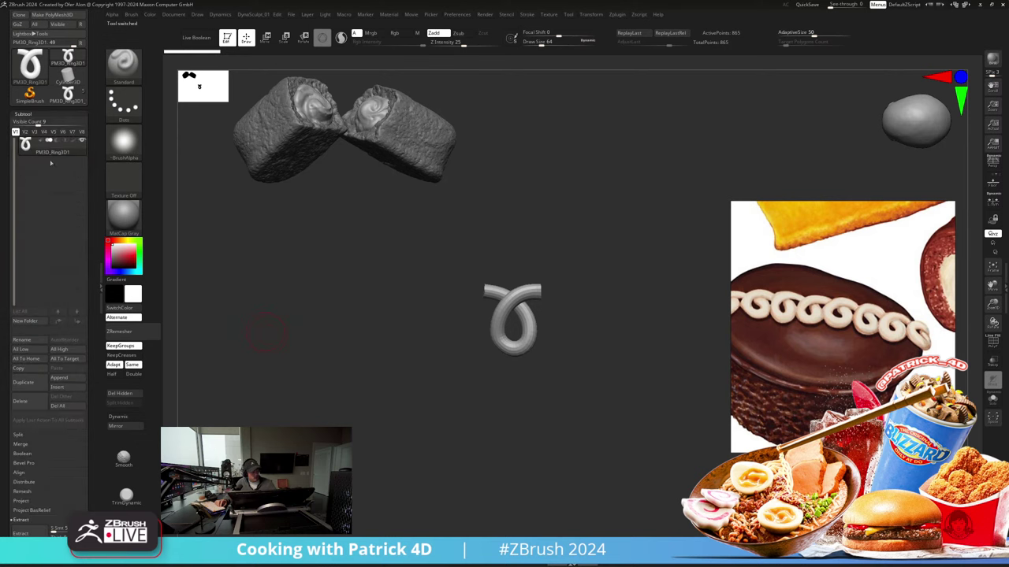
# Step: Create a new InsertMesh brush from the standalone swirl loop
pyautogui.press('b')
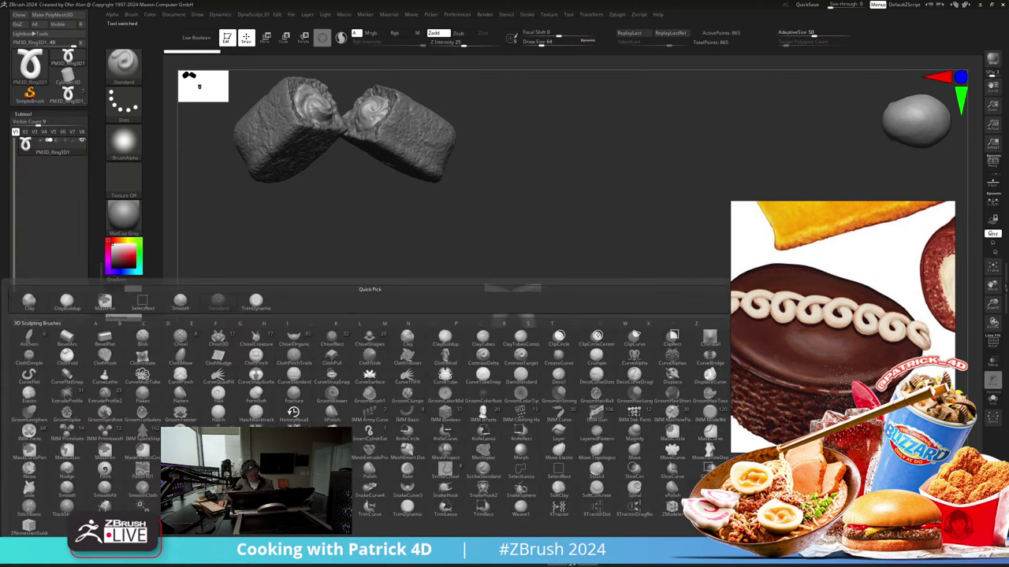
pyautogui.click(145, 543)
pyautogui.click(462, 182)
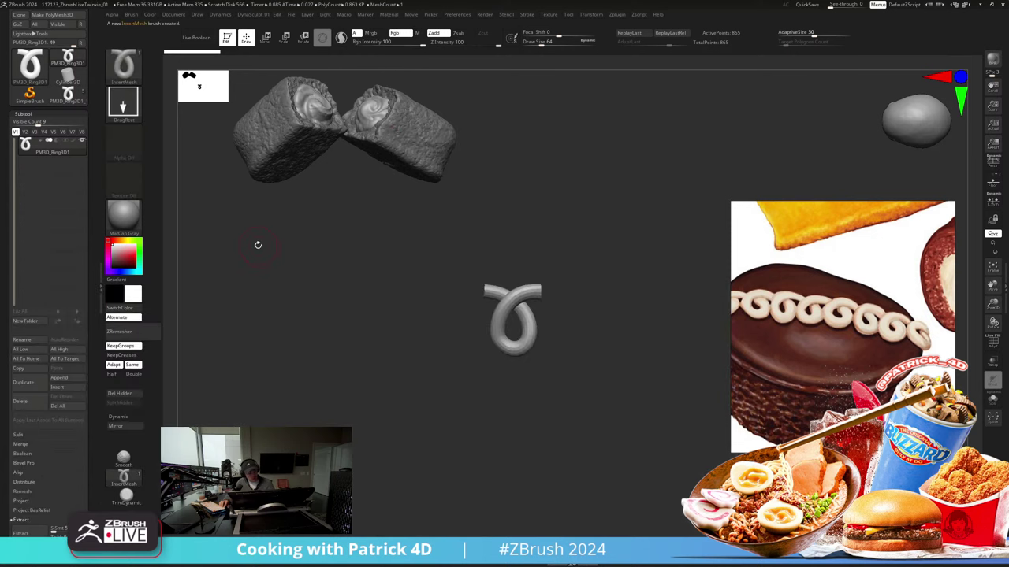
pyautogui.click(62, 76)
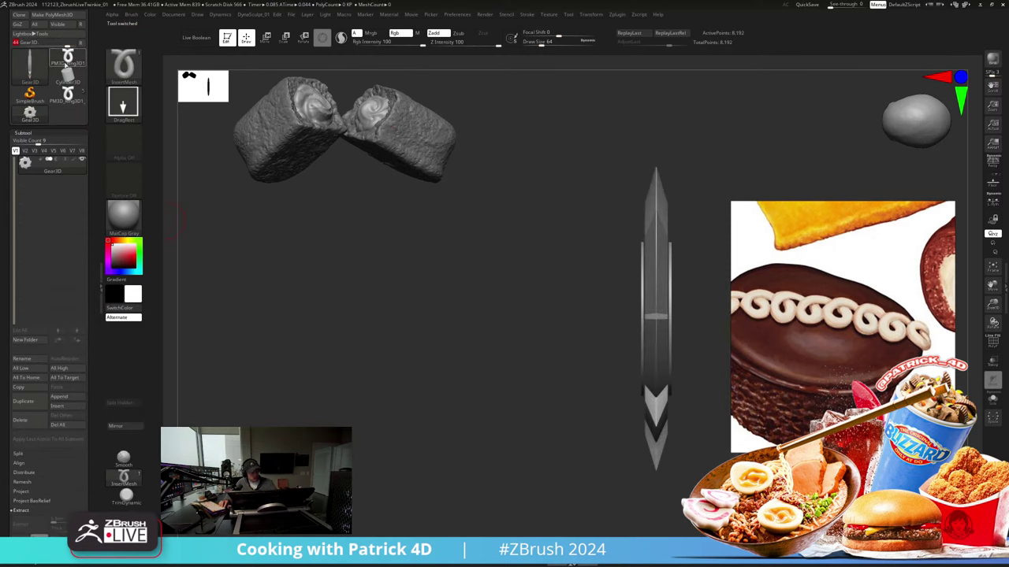
pyautogui.moveTo(67, 44); pyautogui.dragTo(2, 48)
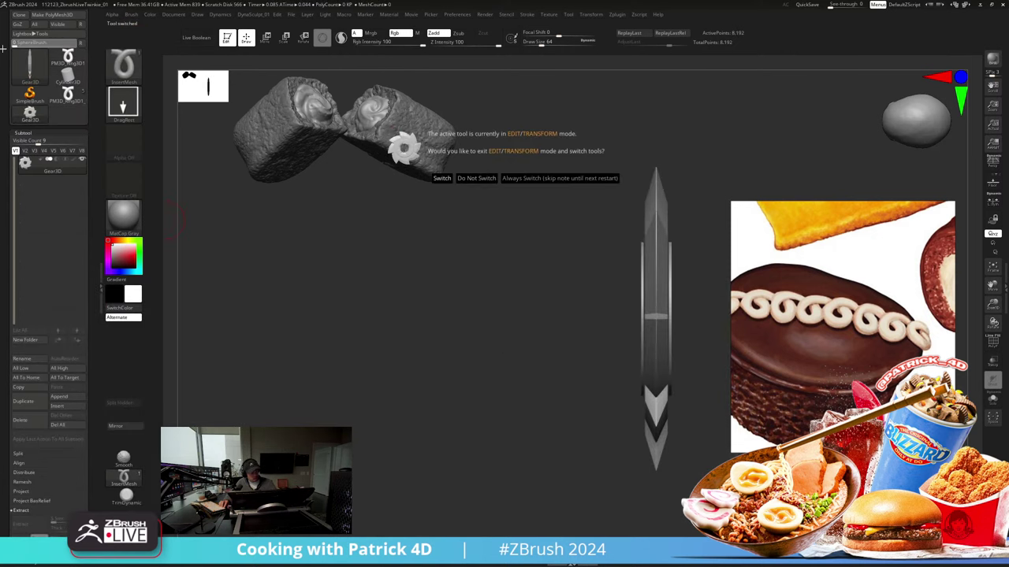
pyautogui.click(441, 178)
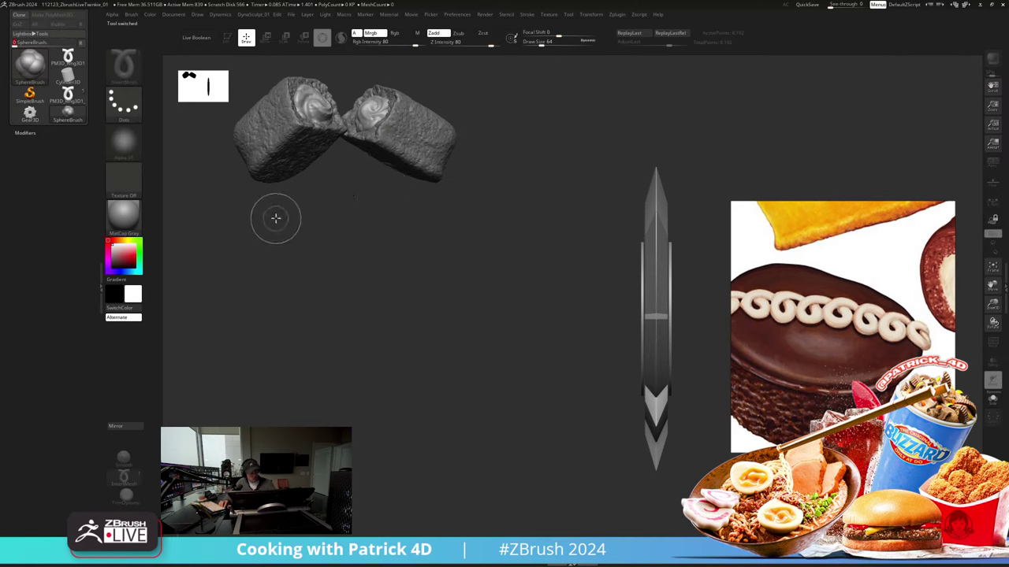
pyautogui.moveTo(293, 237)
pyautogui.mouseDown()
pyautogui.moveTo(314, 252)
pyautogui.moveTo(215, 239)
pyautogui.mouseUp()
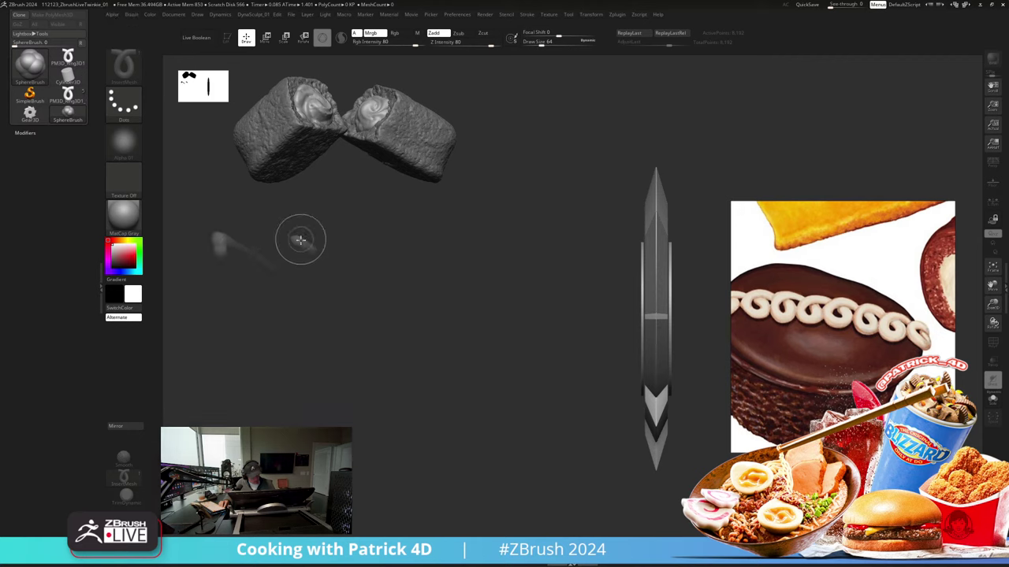
pyautogui.moveTo(299, 237); pyautogui.dragTo(290, 237)
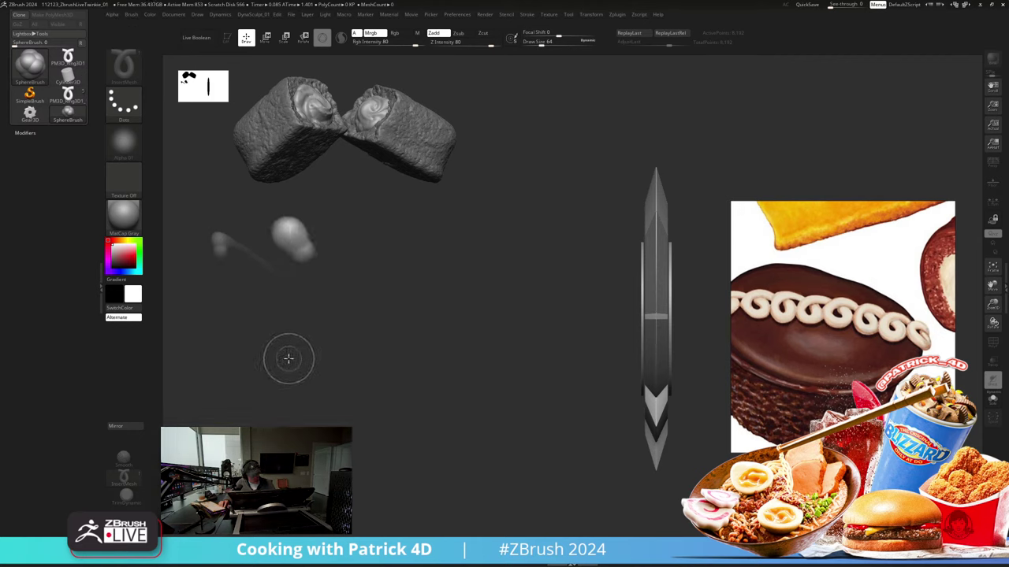
# Step: Reopen the 112123_ZbrushLiveTwinkie_01 project from the recent files, discarding the unsaved changes
pyautogui.press(',')
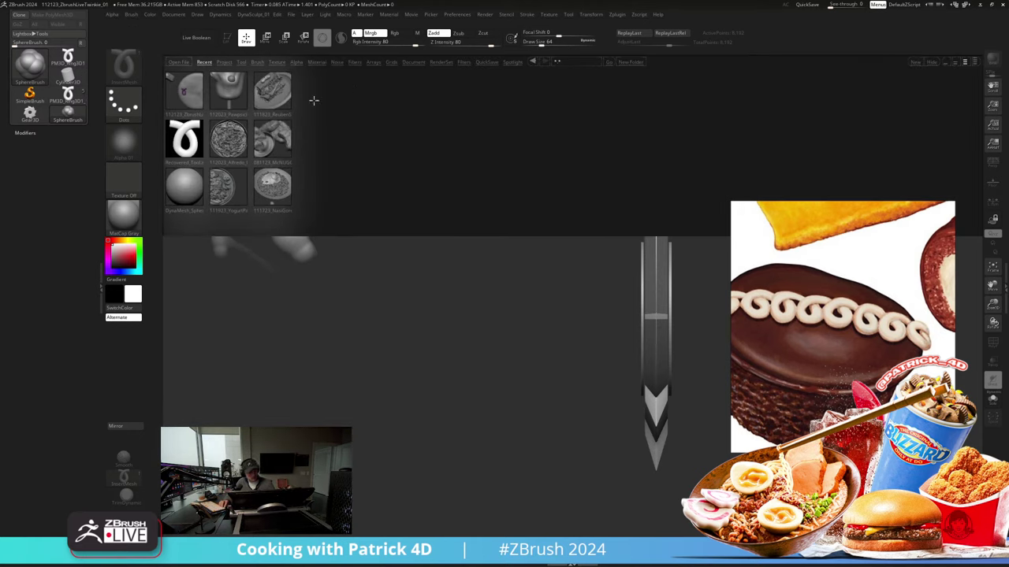
pyautogui.doubleClick(193, 92)
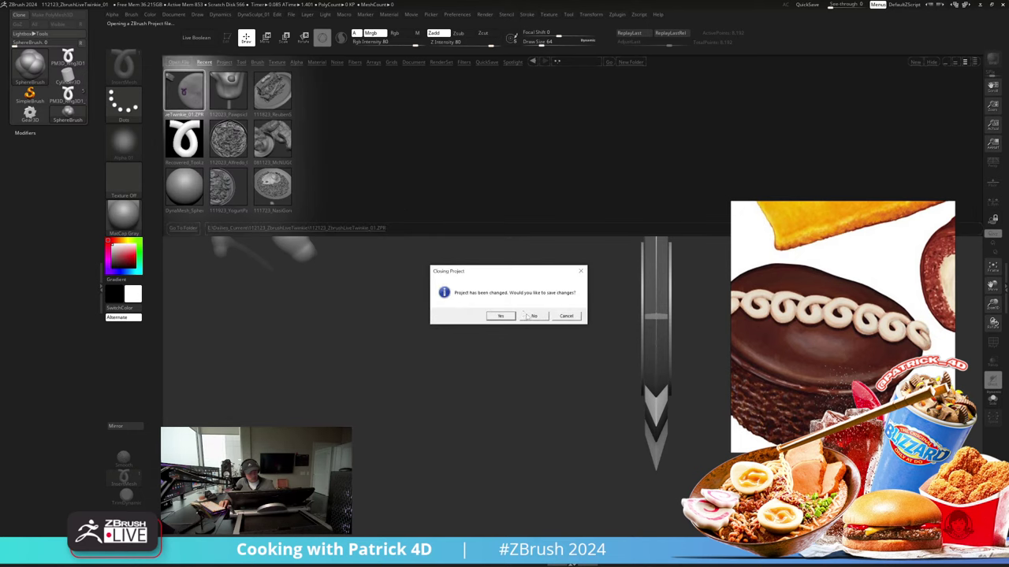
pyautogui.press('Return')
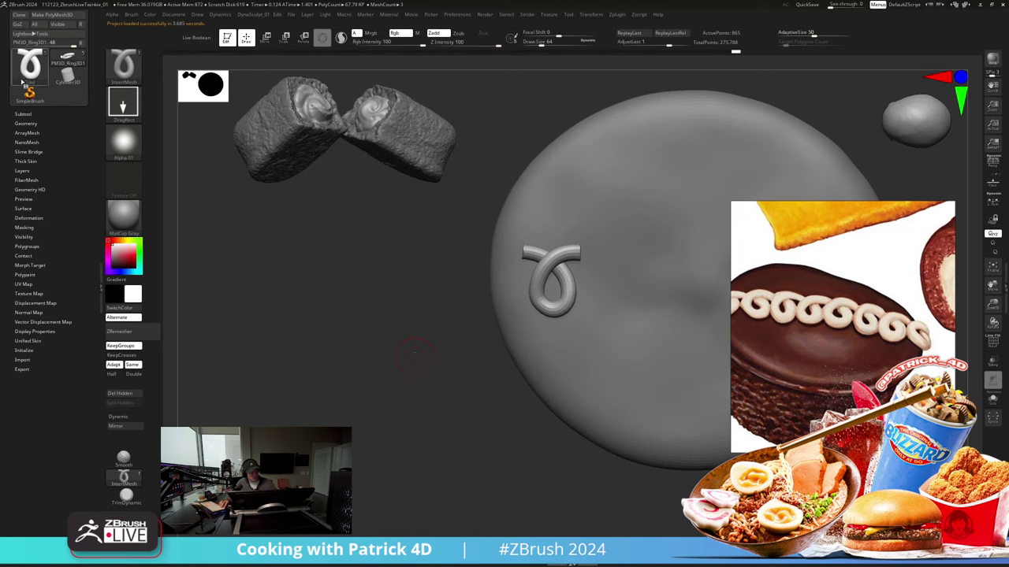
# Step: Clone the swirl loop into a standalone tool and create a new InsertMesh brush from it
pyautogui.click(23, 114)
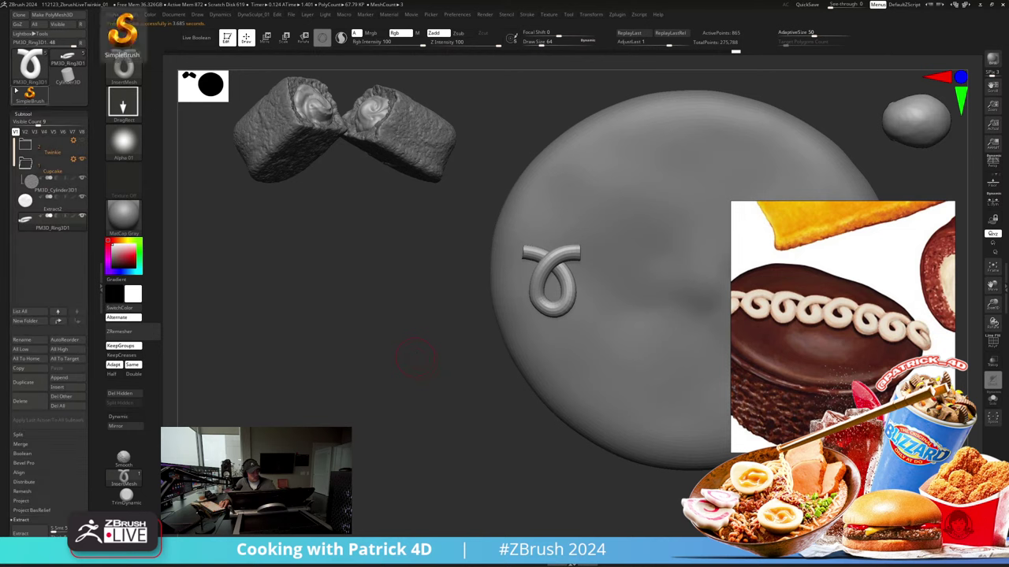
pyautogui.click(19, 15)
pyautogui.click(68, 58)
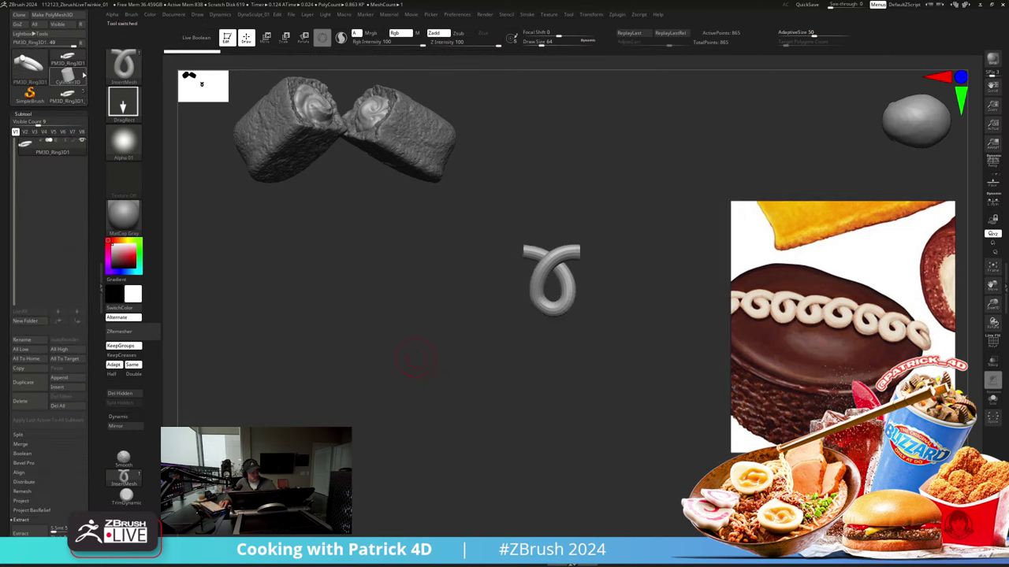
pyautogui.press('b')
pyautogui.click(168, 545)
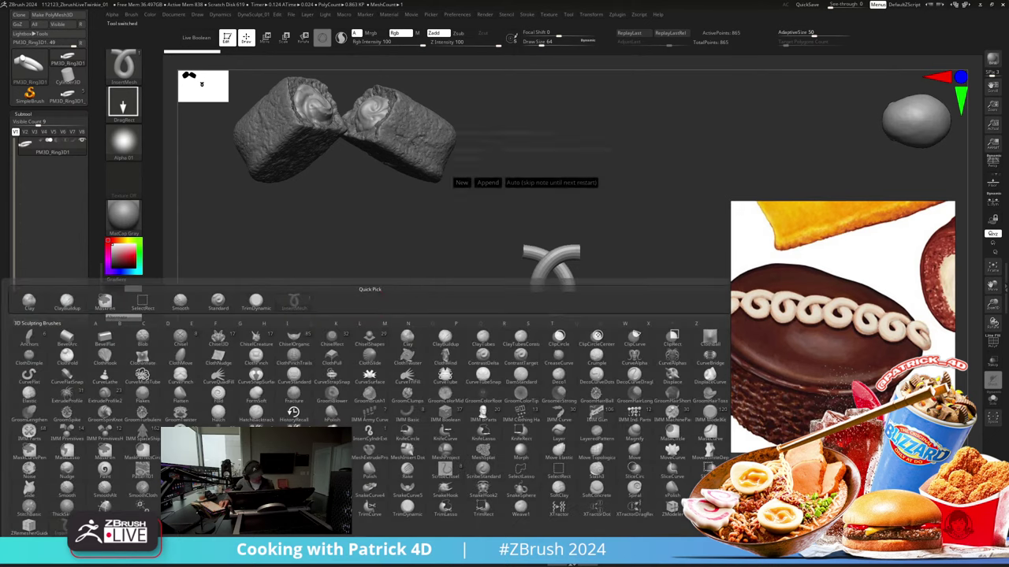
pyautogui.click(463, 182)
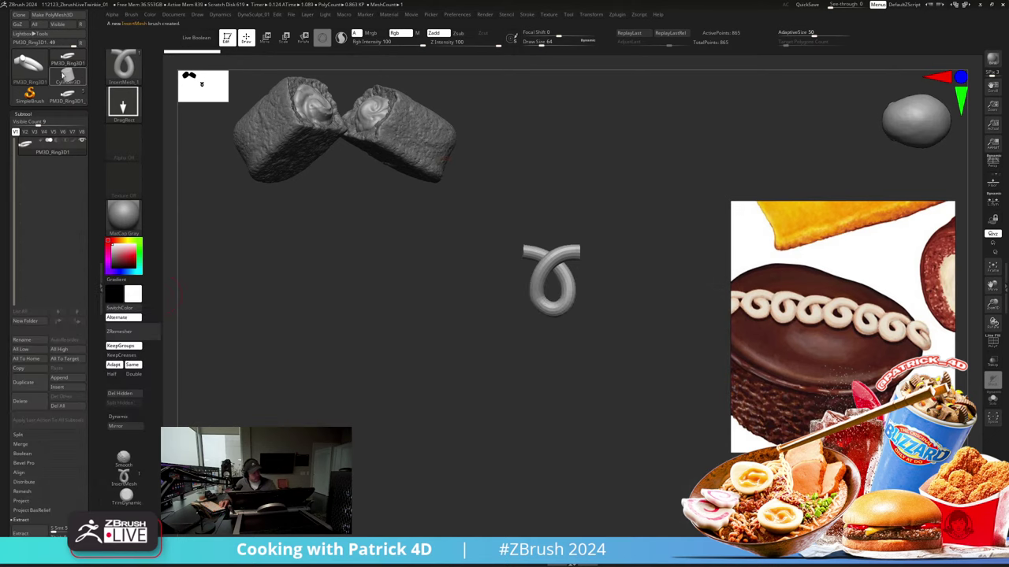
# Step: Return to the full cupcake tool, hide the loop subtool and insert a Sphere3D subtool
pyautogui.click(68, 94)
pyautogui.keyDown('alt'); pyautogui.moveTo(409, 325); pyautogui.dragTo(342, 354); pyautogui.keyUp('alt')
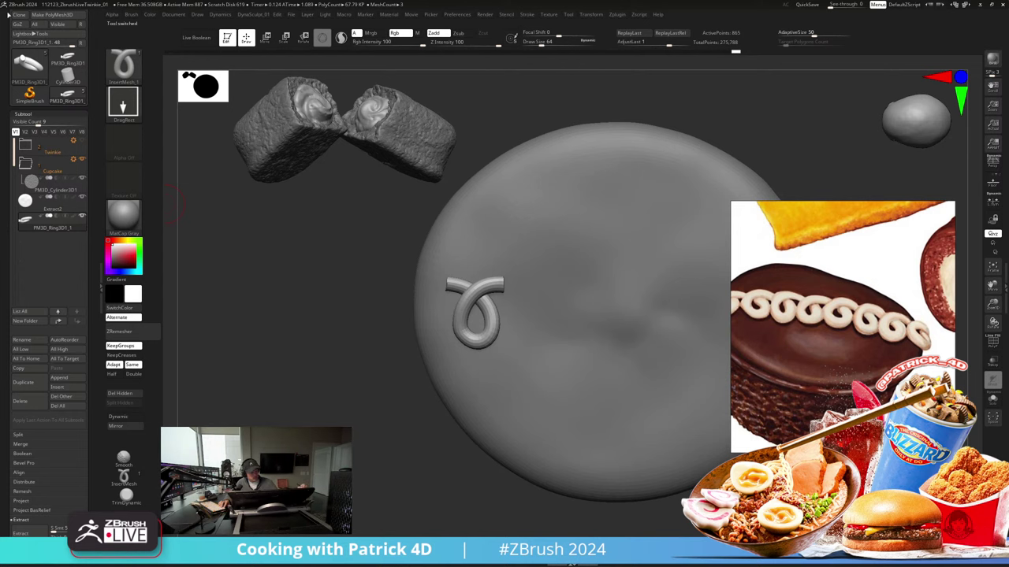
pyautogui.click(82, 218)
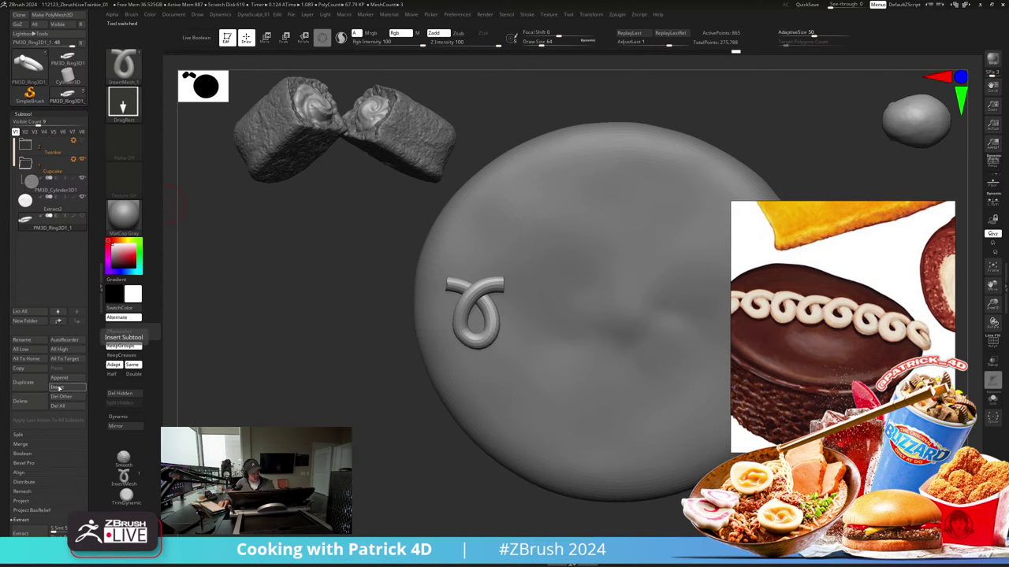
pyautogui.click(58, 388)
pyautogui.click(102, 428)
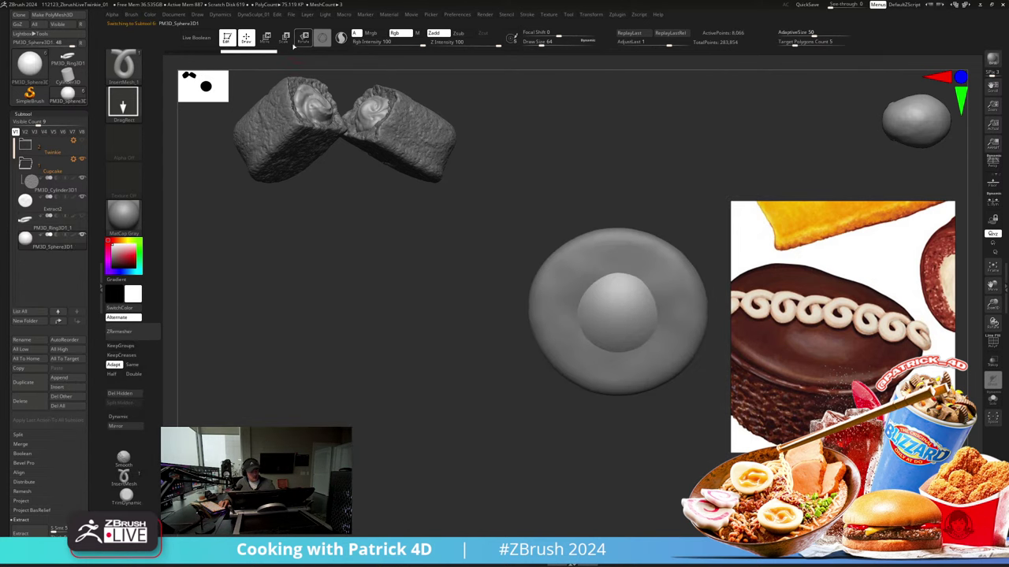
# Step: Try to move the inserted sphere aside, away from the cupcake
pyautogui.click(304, 38)
pyautogui.moveTo(587, 280); pyautogui.dragTo(99, 430)
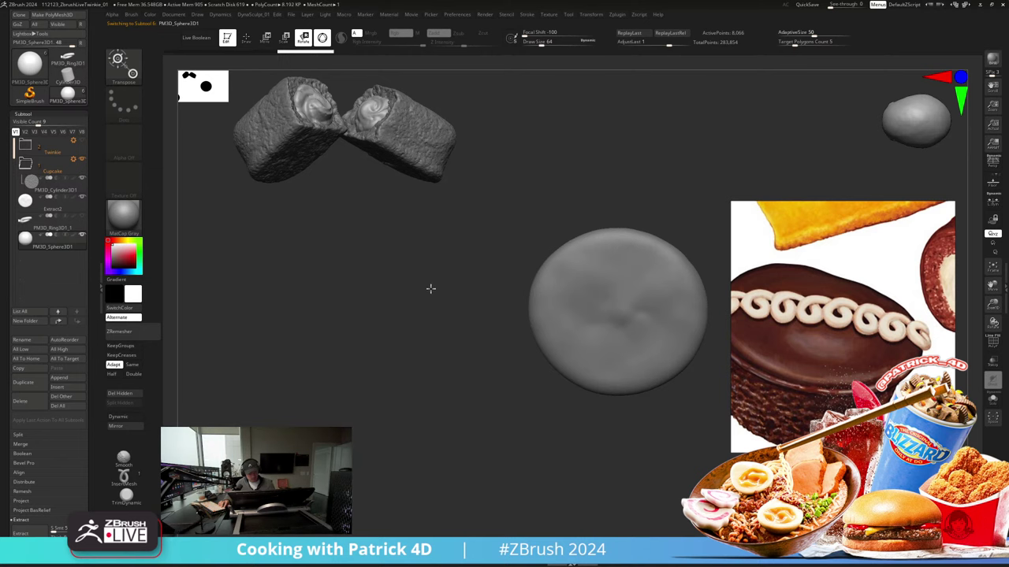
pyautogui.keyDown('alt'); pyautogui.moveTo(431, 289); pyautogui.dragTo(395, 320); pyautogui.keyUp('alt')
pyautogui.keyDown('alt'); pyautogui.moveTo(490, 305); pyautogui.dragTo(452, 303); pyautogui.keyUp('alt')
pyautogui.press('f')
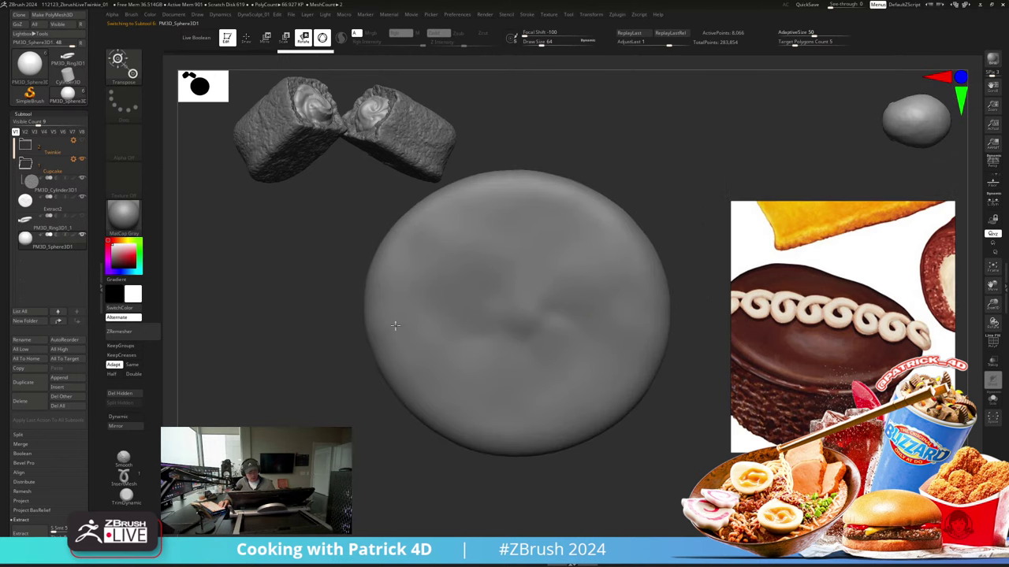
pyautogui.hotkey('ctrl', 'shift', 'z')
pyautogui.hotkey('ctrl', 'z')
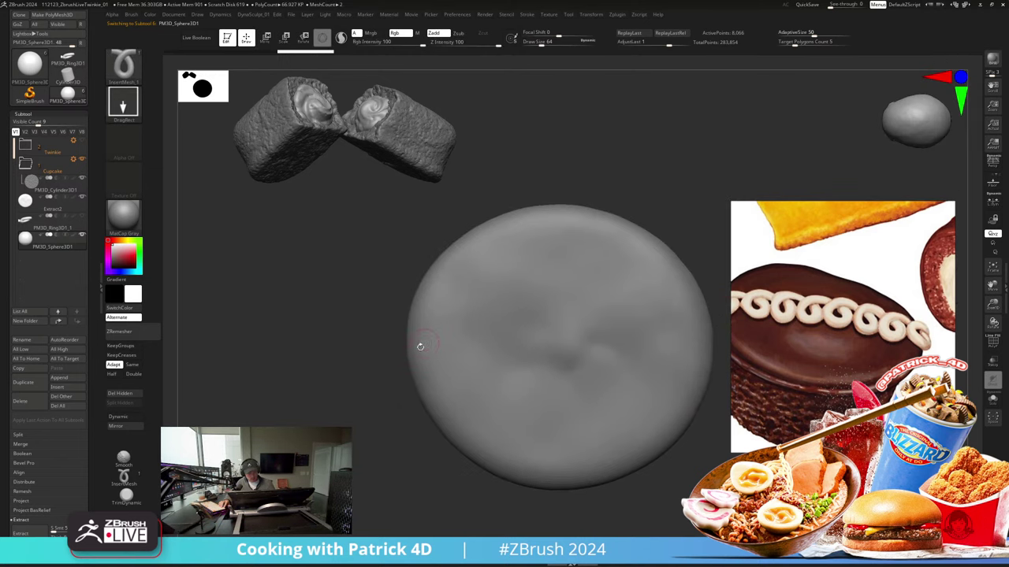
pyautogui.hotkey('ctrl', 'z')
pyautogui.hotkey('ctrl', 'z')
pyautogui.hotkey('ctrl', 'z')
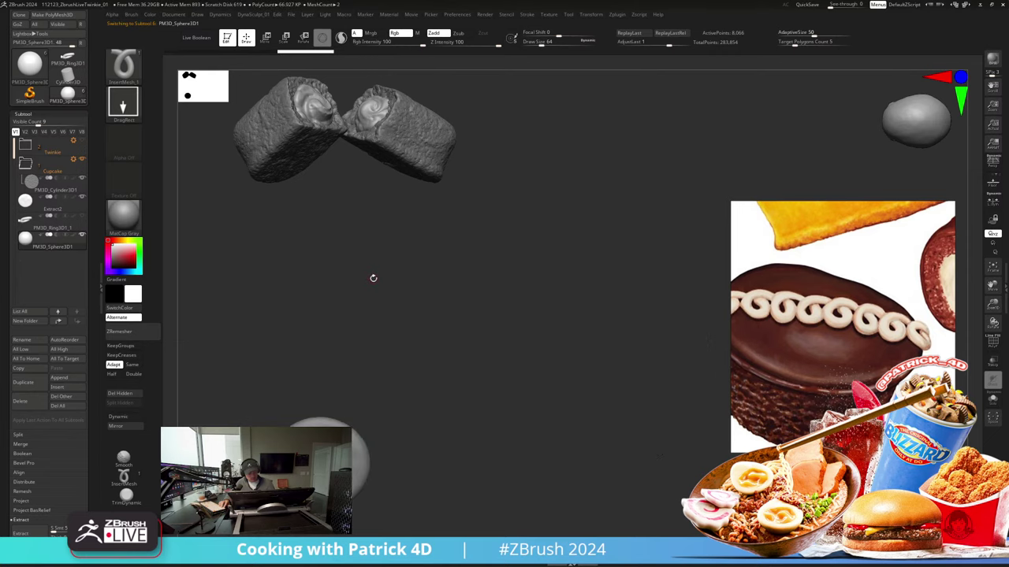
# Step: Send the sphere back to the scene's centre with the gizmo and move it behind the cupcake
pyautogui.click(285, 37)
pyautogui.keyDown('alt'); pyautogui.moveTo(237, 385); pyautogui.dragTo(547, 274); pyautogui.keyUp('alt')
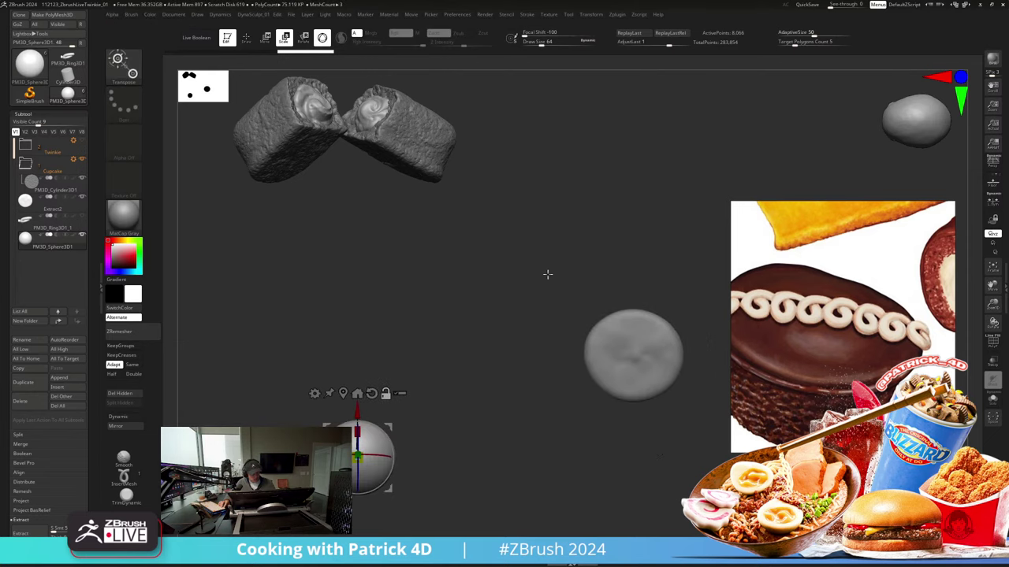
pyautogui.click(357, 395)
pyautogui.moveTo(505, 310); pyautogui.dragTo(516, 371)
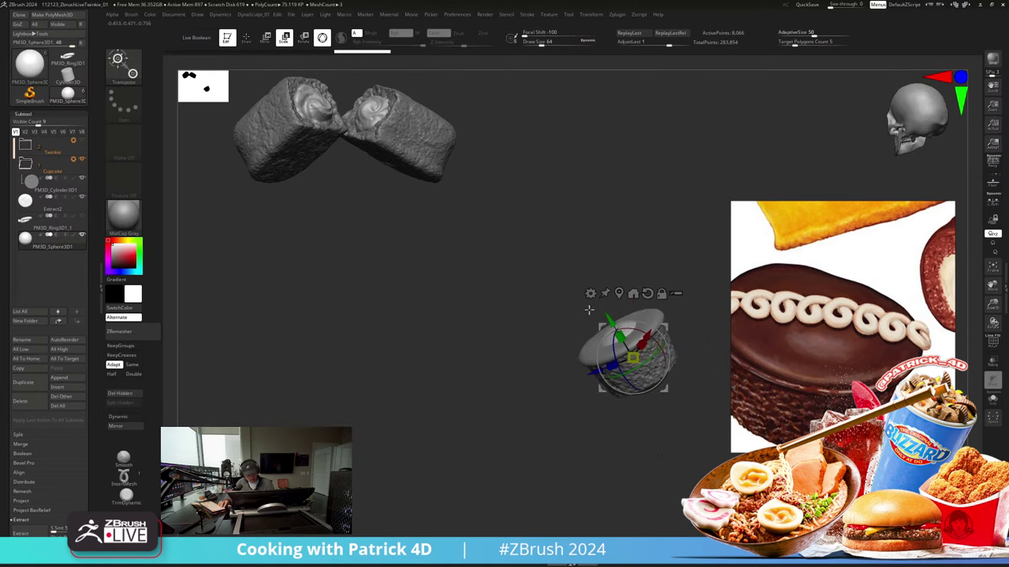
pyautogui.moveTo(608, 323); pyautogui.dragTo(652, 394)
pyautogui.moveTo(526, 386)
pyautogui.keyDown('shift'); pyautogui.mouseDown()
pyautogui.moveTo(522, 340)
pyautogui.moveTo(342, 304)
pyautogui.moveTo(340, 185)
pyautogui.mouseUp(); pyautogui.keyUp('shift')
# Step: Insert a row of three swirl loops across the cupcake's top with the InsertMesh brush, starting near its edge
pyautogui.click(248, 38)
pyautogui.moveTo(428, 361)
pyautogui.mouseDown()
pyautogui.moveTo(430, 337)
pyautogui.moveTo(412, 372)
pyautogui.mouseUp()
pyautogui.hotkey('ctrl', 'z')
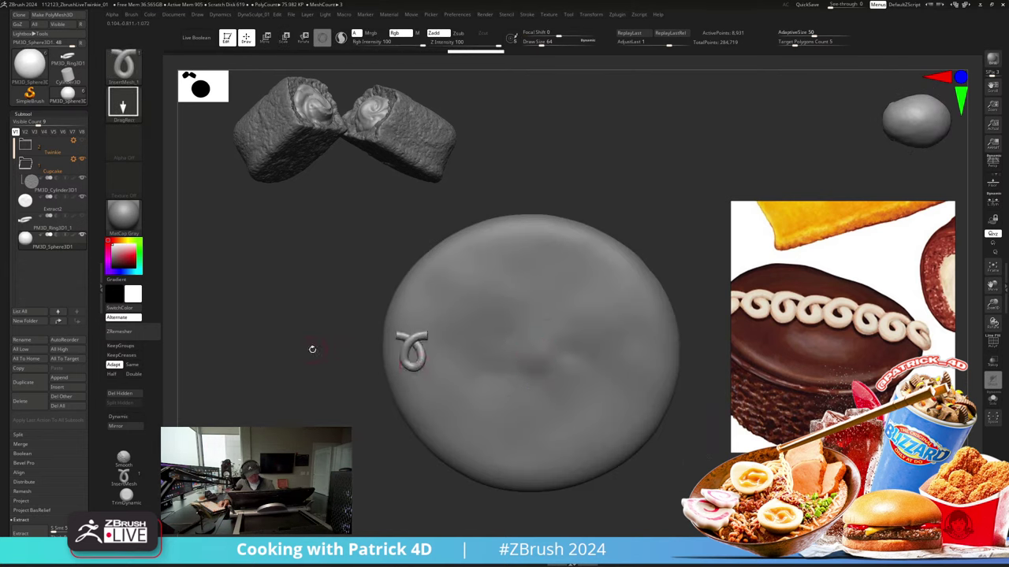
pyautogui.moveTo(313, 349); pyautogui.dragTo(378, 345)
pyautogui.moveTo(446, 352); pyautogui.dragTo(484, 394)
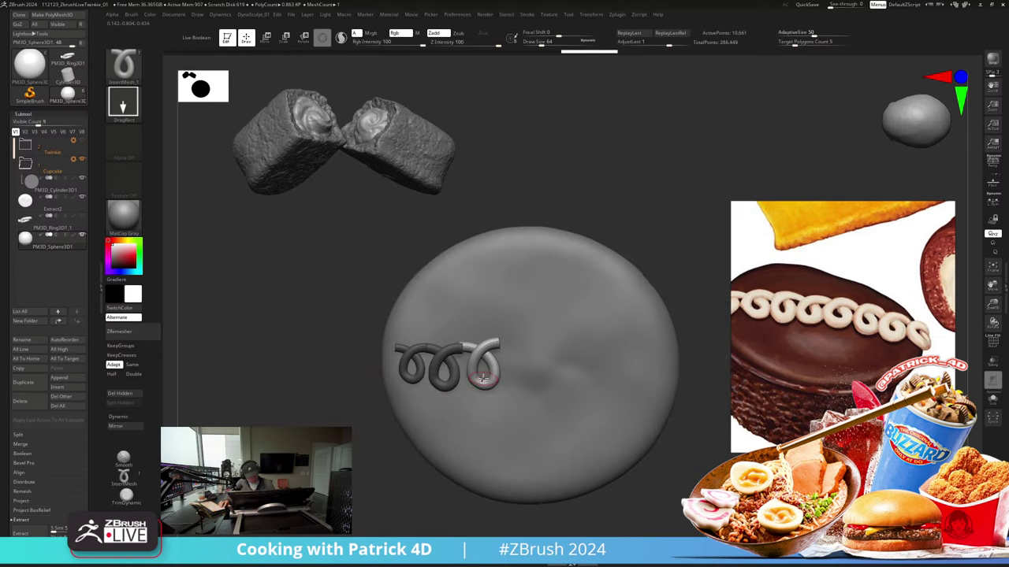
# Step: Undo all the swirl loops inserted on the cupcake's top
pyautogui.moveTo(252, 342)
pyautogui.mouseDown()
pyautogui.moveTo(281, 347)
pyautogui.moveTo(238, 338)
pyautogui.mouseUp()
pyautogui.hotkey('ctrl', 'z')
pyautogui.hotkey('ctrl', 'z')
pyautogui.hotkey('ctrl', 'z')
pyautogui.hotkey('ctrl', 'z')
pyautogui.hotkey('ctrl', 'z')
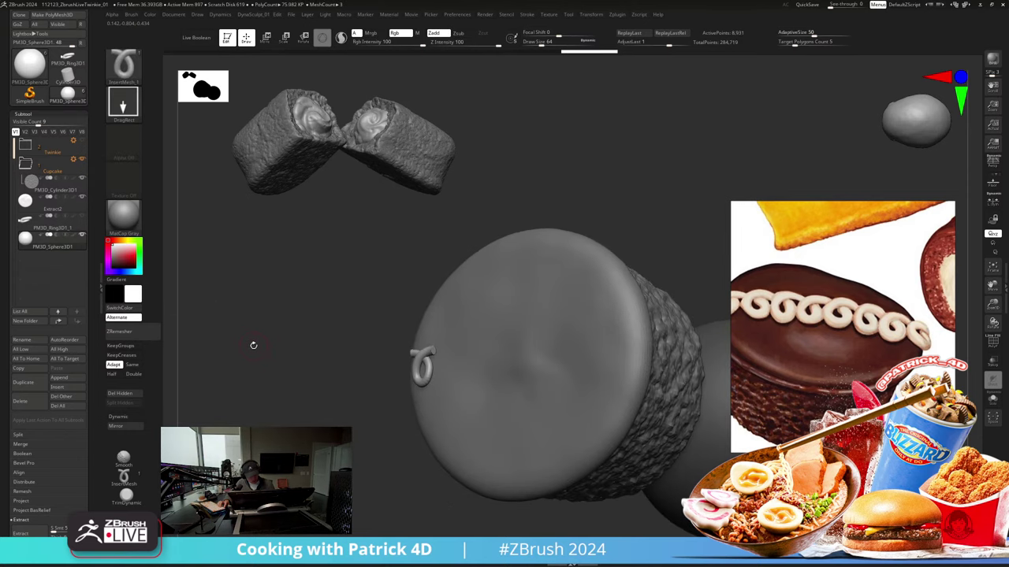
pyautogui.hotkey('ctrl', 'z')
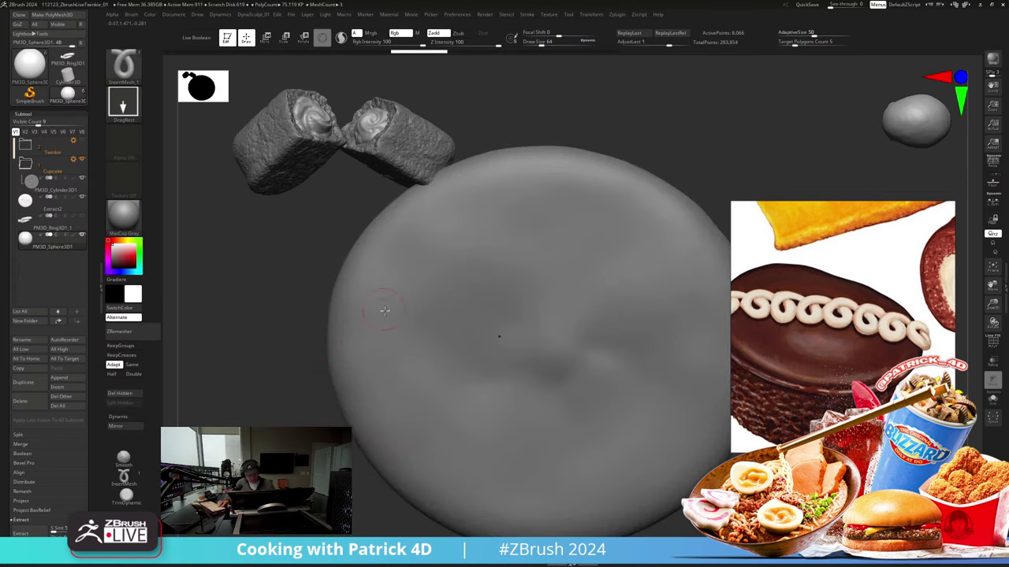
pyautogui.hotkey('ctrl', 'z')
pyautogui.hotkey('ctrl', 'z')
pyautogui.hotkey('ctrl', 'z')
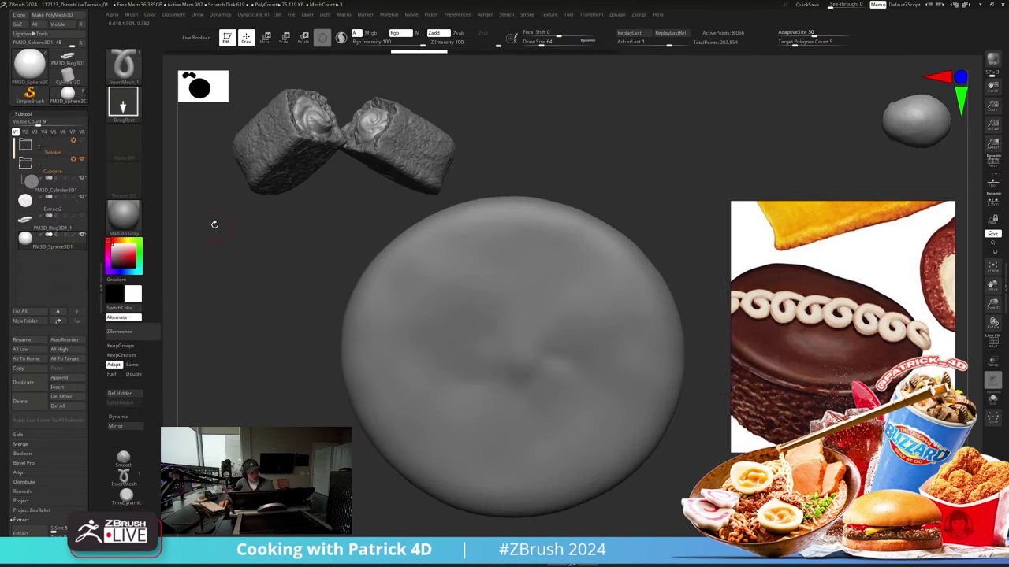
# Step: Try inserting another loop on the cupcake's top with the DragRect stroke, and undo it
pyautogui.click(123, 102)
pyautogui.click(123, 105)
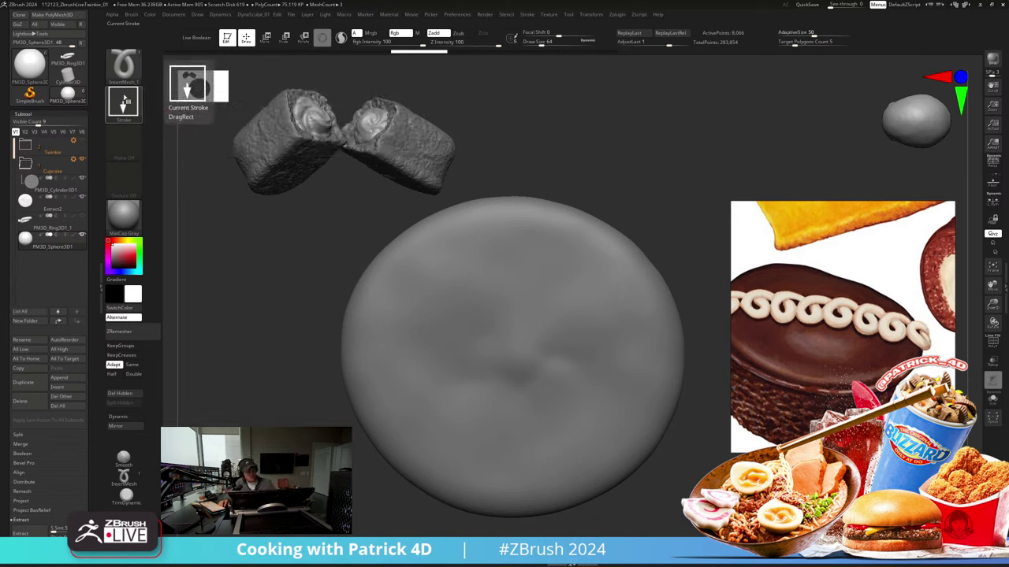
pyautogui.moveTo(416, 303); pyautogui.dragTo(453, 347)
pyautogui.hotkey('ctrl', 'z')
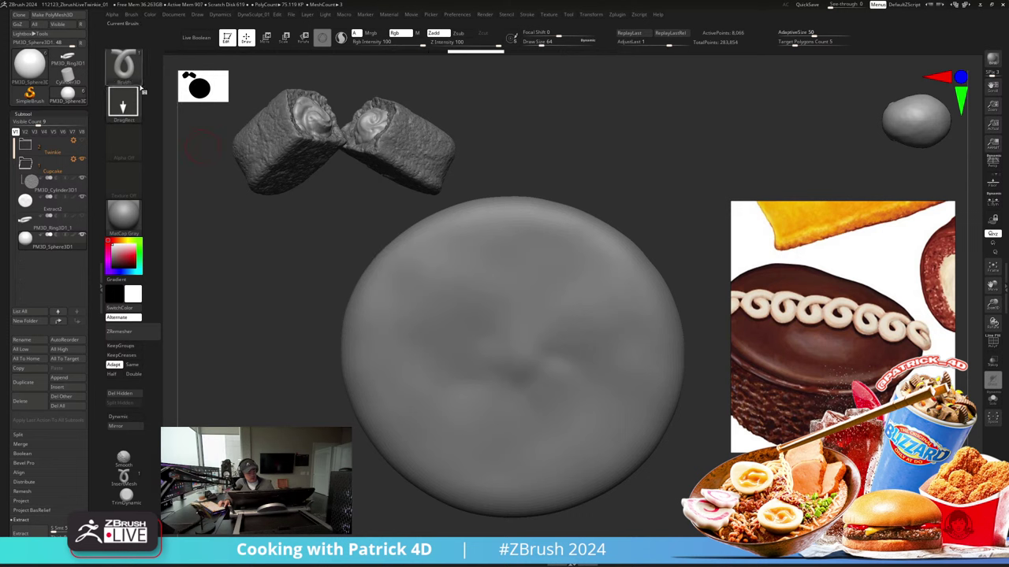
# Step: Set the InsertMesh brush's stroke to DragDot and its draw size to about 101, undoing a test loop
pyautogui.click(124, 101)
pyautogui.click(359, 104)
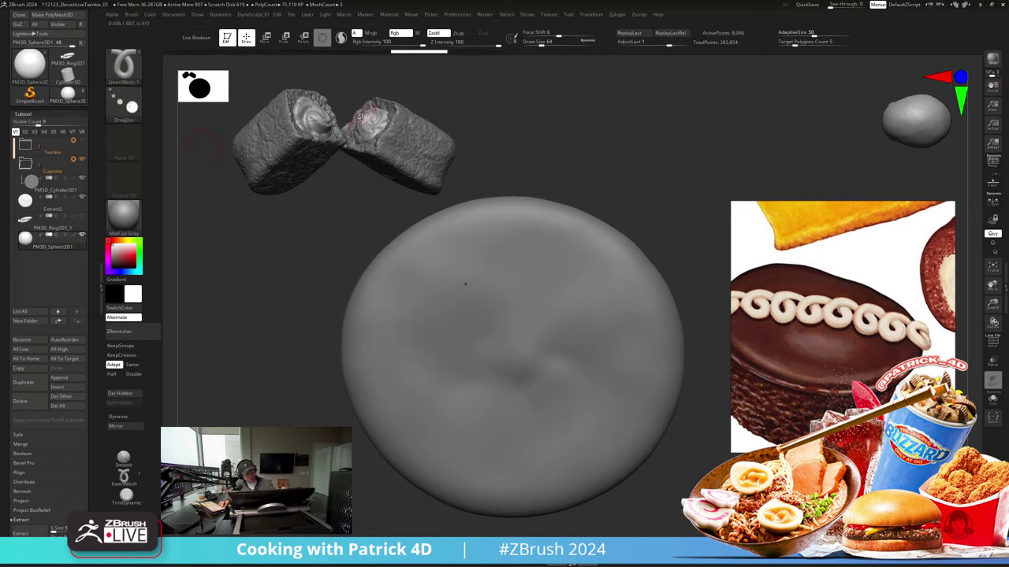
pyautogui.moveTo(385, 351)
pyautogui.mouseDown()
pyautogui.moveTo(383, 383)
pyautogui.moveTo(360, 326)
pyautogui.moveTo(375, 337)
pyautogui.moveTo(374, 370)
pyautogui.moveTo(355, 339)
pyautogui.moveTo(360, 345)
pyautogui.mouseUp()
pyautogui.hotkey('ctrl', 'z')
pyautogui.press('s')
pyautogui.moveTo(270, 333)
pyautogui.keyDown('alt'); pyautogui.mouseDown()
pyautogui.moveTo(265, 288)
pyautogui.moveTo(272, 347)
pyautogui.mouseUp(); pyautogui.keyUp('alt')
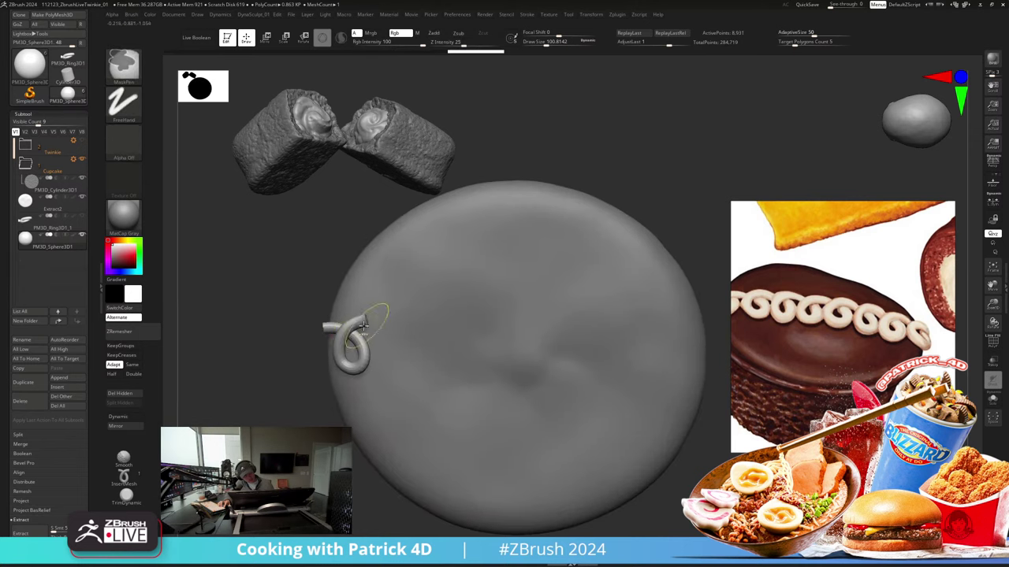
# Step: Try two adjoining loops at a draw size of about 136 on the cupcake's top, and undo them
pyautogui.hotkey('ctrl', 'z')
pyautogui.press('s')
pyautogui.moveTo(365, 347); pyautogui.dragTo(363, 361)
pyautogui.moveTo(434, 351)
pyautogui.mouseDown()
pyautogui.moveTo(445, 375)
pyautogui.moveTo(422, 351)
pyautogui.mouseUp()
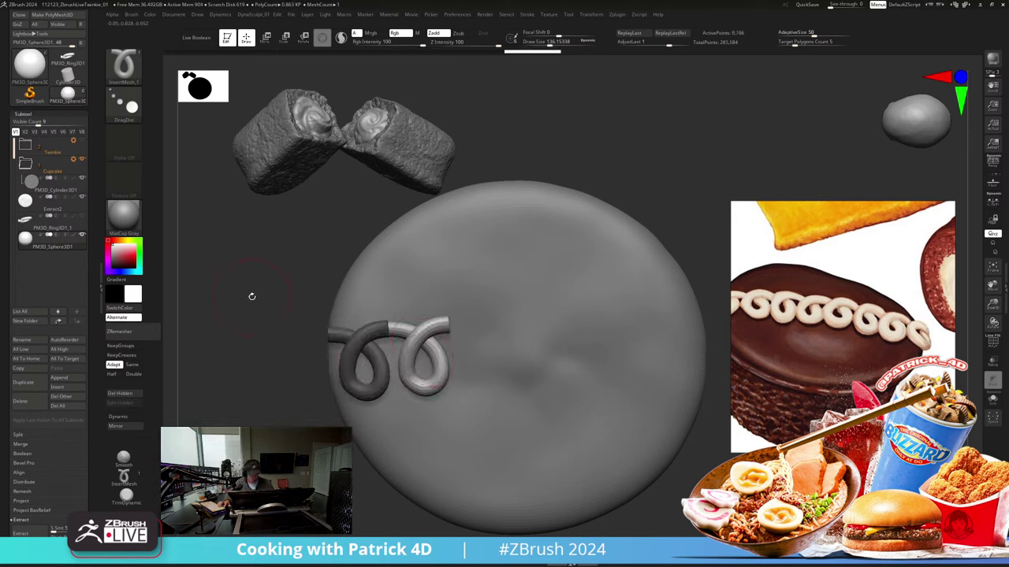
pyautogui.hotkey('ctrl', 'z')
pyautogui.hotkey('ctrl', 'z')
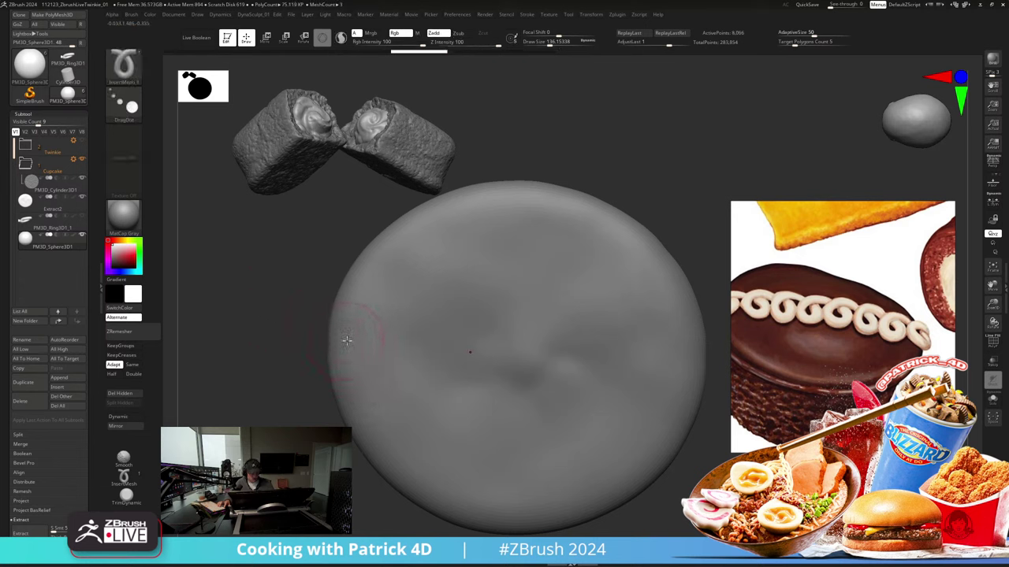
# Step: Place a row of three loops at a draw size of about 101 from the cupcake's edge, and undo them
pyautogui.press('s')
pyautogui.moveTo(347, 340); pyautogui.dragTo(350, 346)
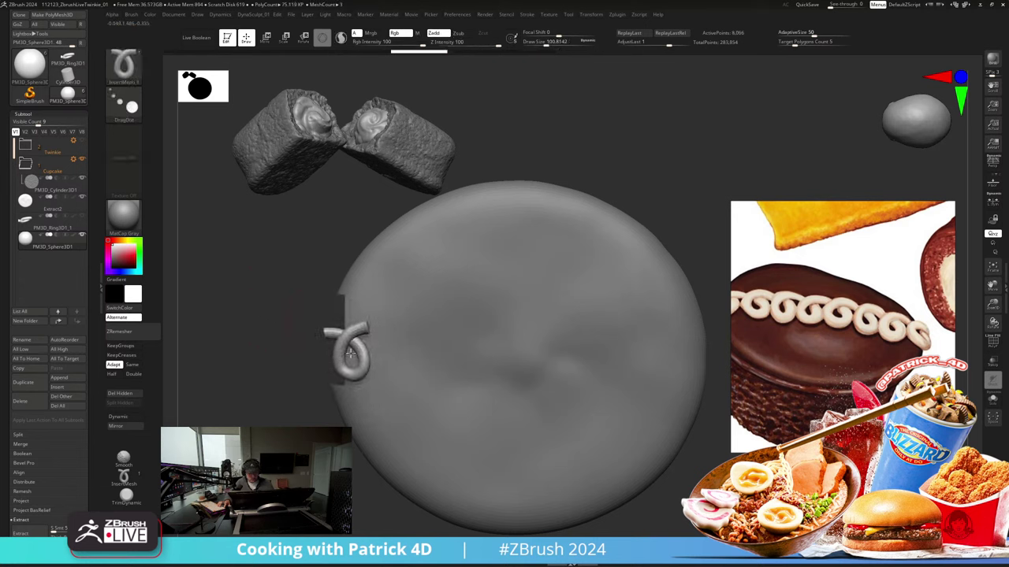
pyautogui.moveTo(350, 352)
pyautogui.mouseDown()
pyautogui.moveTo(331, 315)
pyautogui.moveTo(339, 325)
pyautogui.moveTo(362, 240)
pyautogui.moveTo(345, 288)
pyautogui.moveTo(375, 342)
pyautogui.moveTo(372, 384)
pyautogui.moveTo(352, 383)
pyautogui.moveTo(342, 320)
pyautogui.moveTo(344, 350)
pyautogui.moveTo(382, 345)
pyautogui.mouseUp()
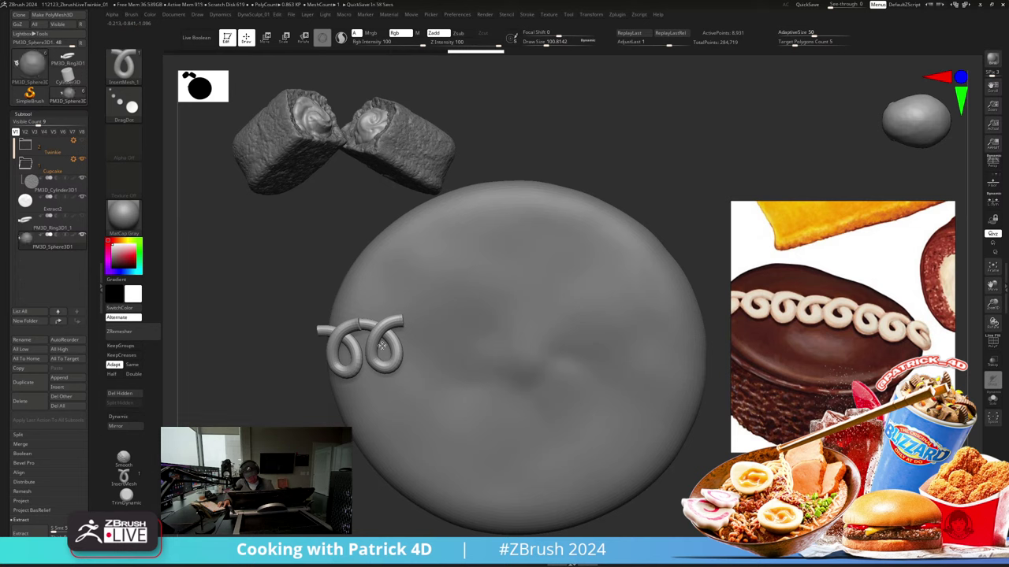
pyautogui.moveTo(382, 347)
pyautogui.mouseDown()
pyautogui.moveTo(416, 346)
pyautogui.moveTo(416, 332)
pyautogui.mouseUp()
pyautogui.moveTo(263, 309)
pyautogui.mouseDown()
pyautogui.moveTo(247, 302)
pyautogui.moveTo(255, 317)
pyautogui.moveTo(275, 312)
pyautogui.moveTo(249, 306)
pyautogui.moveTo(263, 365)
pyautogui.moveTo(251, 294)
pyautogui.moveTo(260, 333)
pyautogui.moveTo(262, 304)
pyautogui.mouseUp()
pyautogui.hotkey('ctrl', 'z')
pyautogui.hotkey('ctrl', 'z')
pyautogui.hotkey('ctrl', 'z')
# Step: Try inserting the swirl loop on the cupcake's top with the Dots stroke, and undo it
pyautogui.click(131, 104)
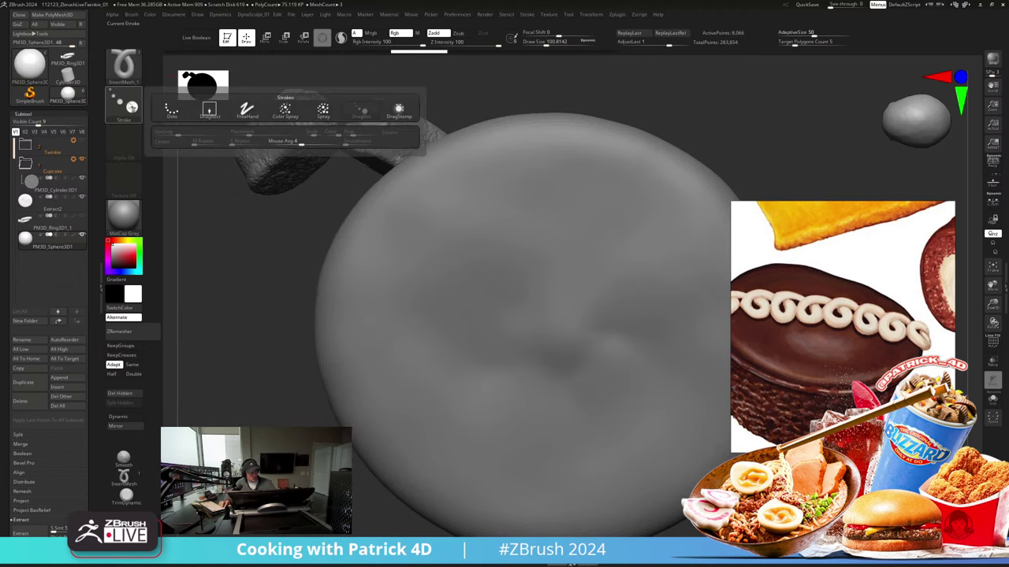
pyautogui.click(169, 108)
pyautogui.moveTo(340, 331)
pyautogui.mouseDown()
pyautogui.moveTo(482, 337)
pyautogui.moveTo(471, 465)
pyautogui.moveTo(539, 319)
pyautogui.moveTo(472, 255)
pyautogui.mouseUp()
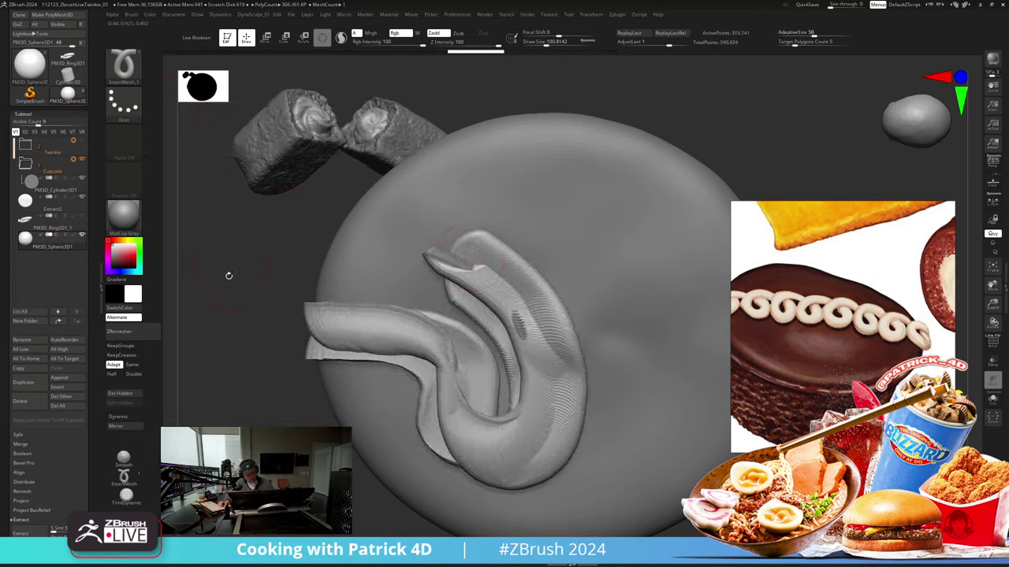
pyautogui.hotkey('ctrl', 'z')
# Step: Check the stroke's curve settings and modifiers, and set the InsertMesh brush's stroke to DragRect
pyautogui.click(124, 103)
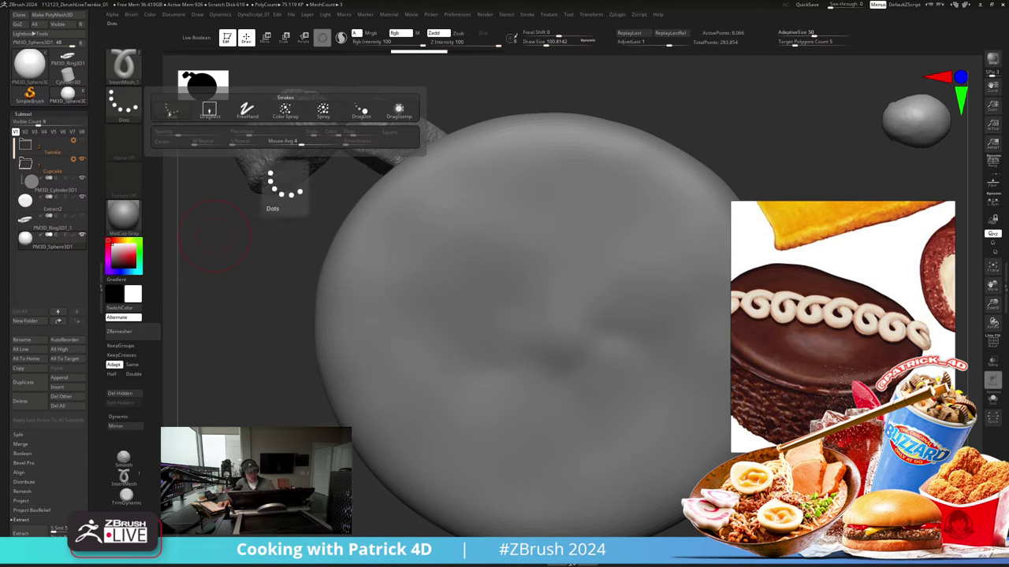
pyautogui.click(528, 15)
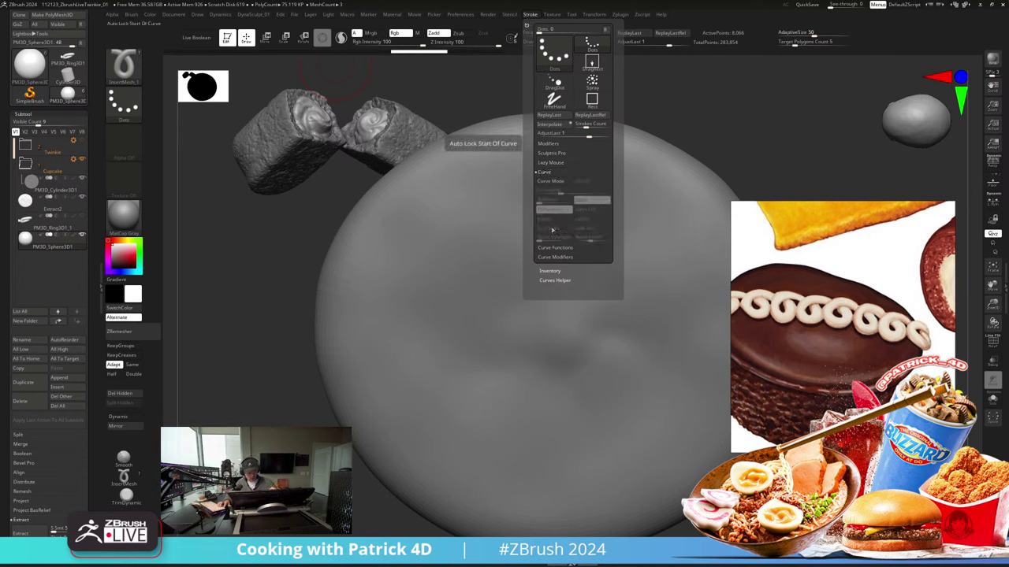
pyautogui.click(547, 143)
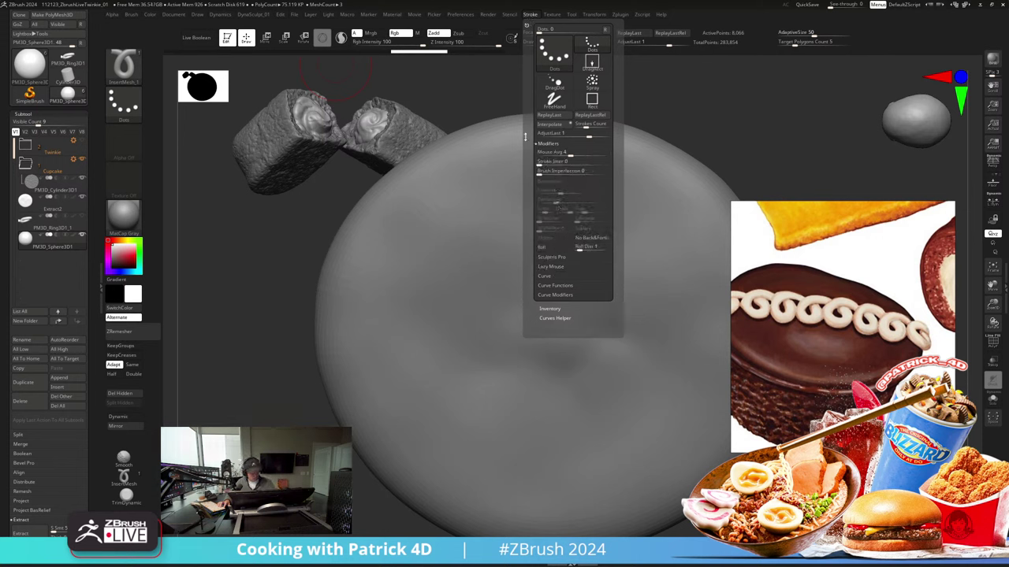
pyautogui.click(124, 108)
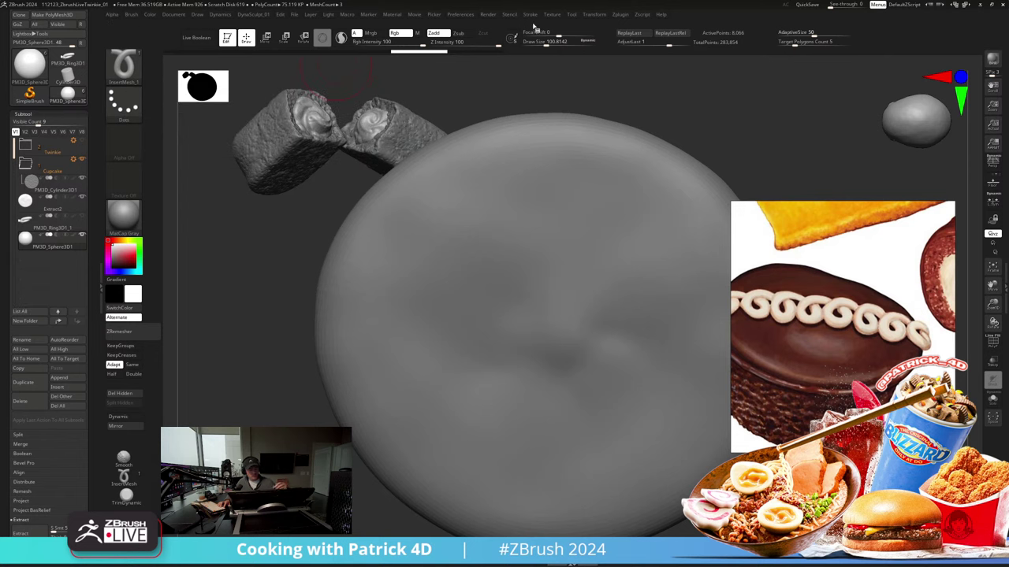
pyautogui.click(123, 102)
pyautogui.click(209, 110)
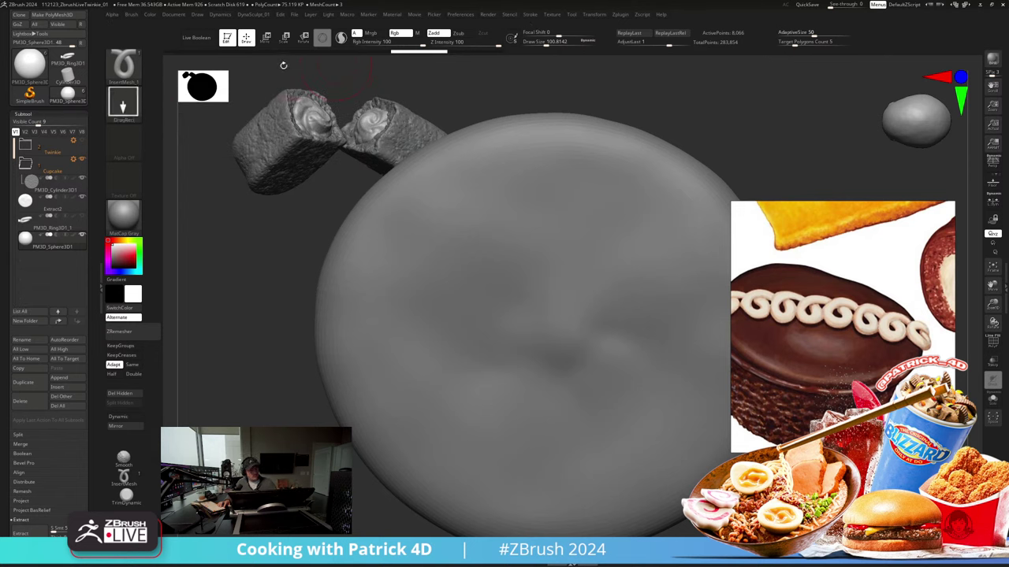
# Step: Try inserting the loop mesh on the cupcake's top with Curve Mode on, and undo it
pyautogui.click(573, 14)
pyautogui.click(529, 14)
pyautogui.click(544, 276)
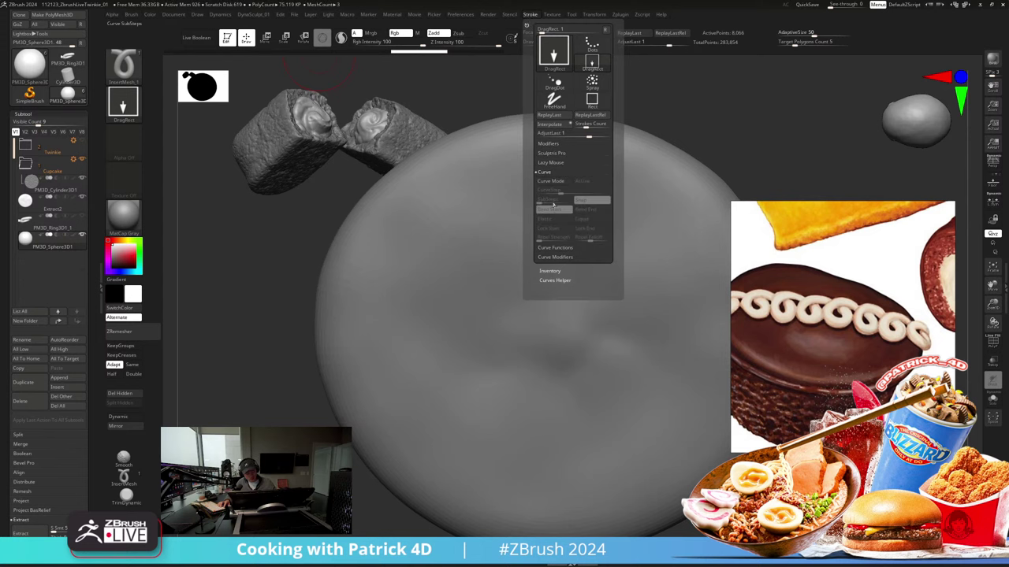
pyautogui.moveTo(445, 420); pyautogui.dragTo(579, 109)
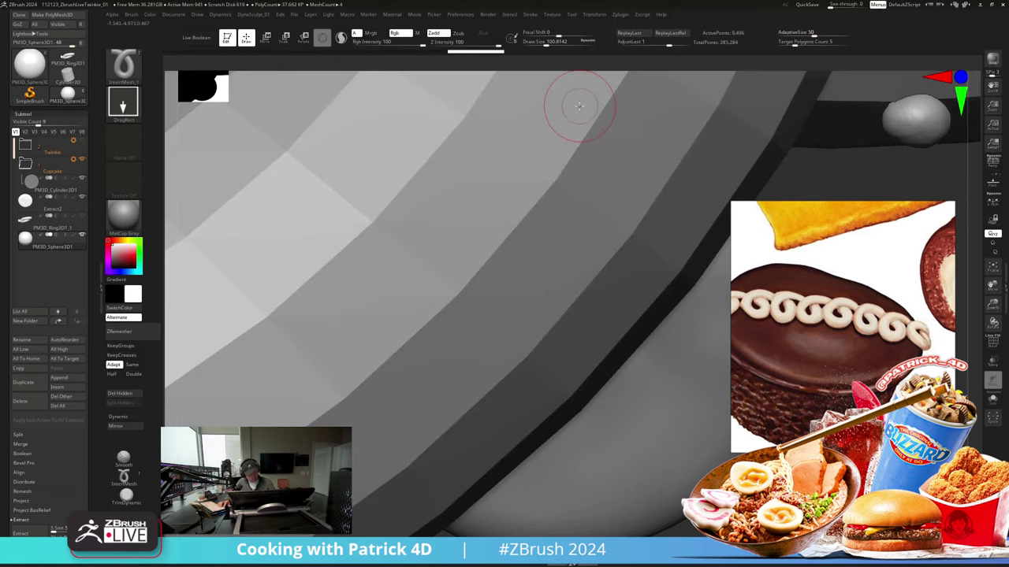
pyautogui.hotkey('ctrl', 'z')
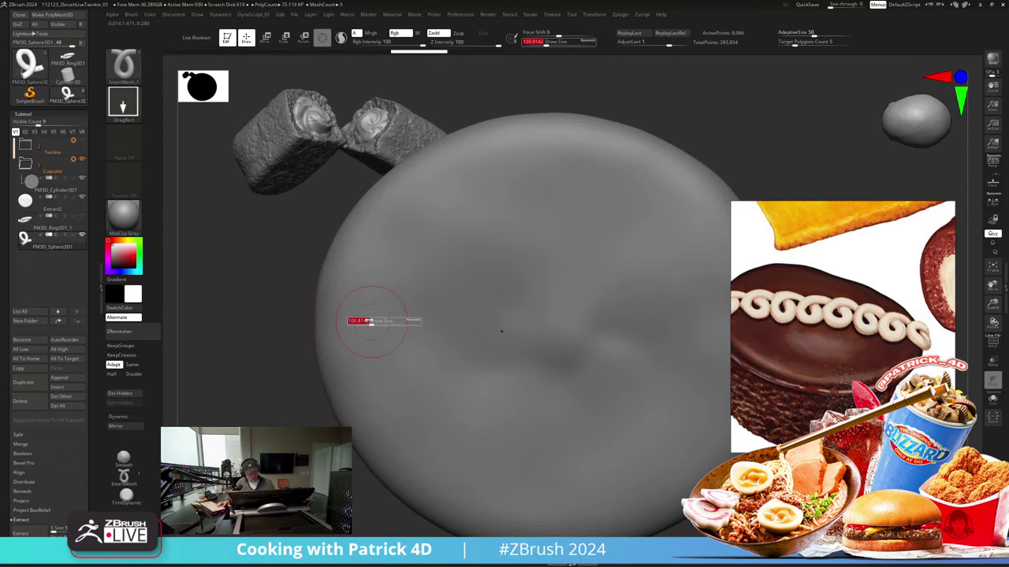
# Step: Try laying the loops along a curve drawn across the cupcake's top, and undo the curve insert
pyautogui.moveTo(349, 306); pyautogui.dragTo(664, 390)
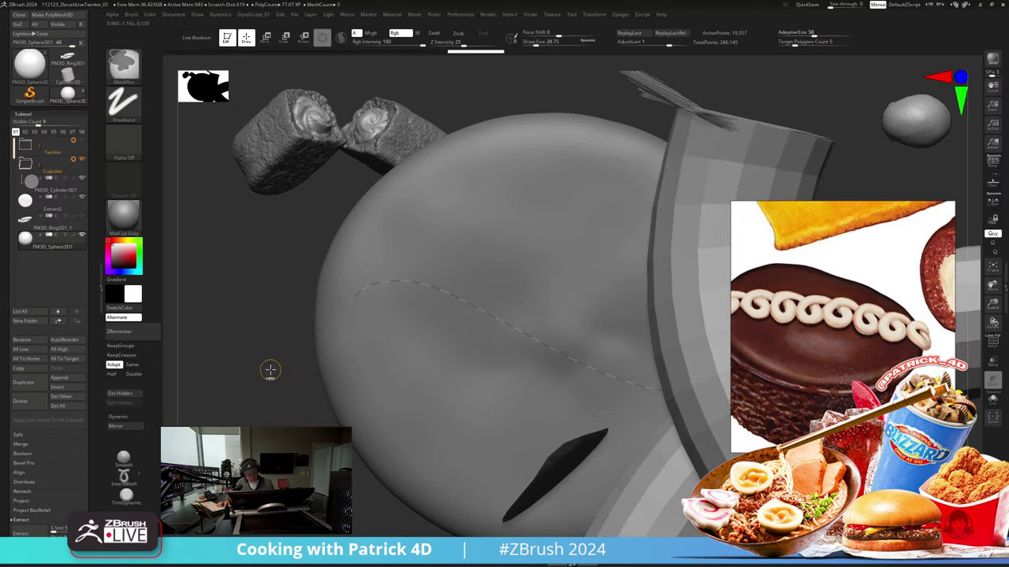
pyautogui.hotkey('ctrl', 'z')
pyautogui.hotkey('ctrl', 'z')
pyautogui.hotkey('ctrl', 'z')
pyautogui.hotkey('ctrl', 'z')
pyautogui.hotkey('ctrl', 'z')
pyautogui.hotkey('ctrl', 'z')
pyautogui.hotkey('ctrl', 'z')
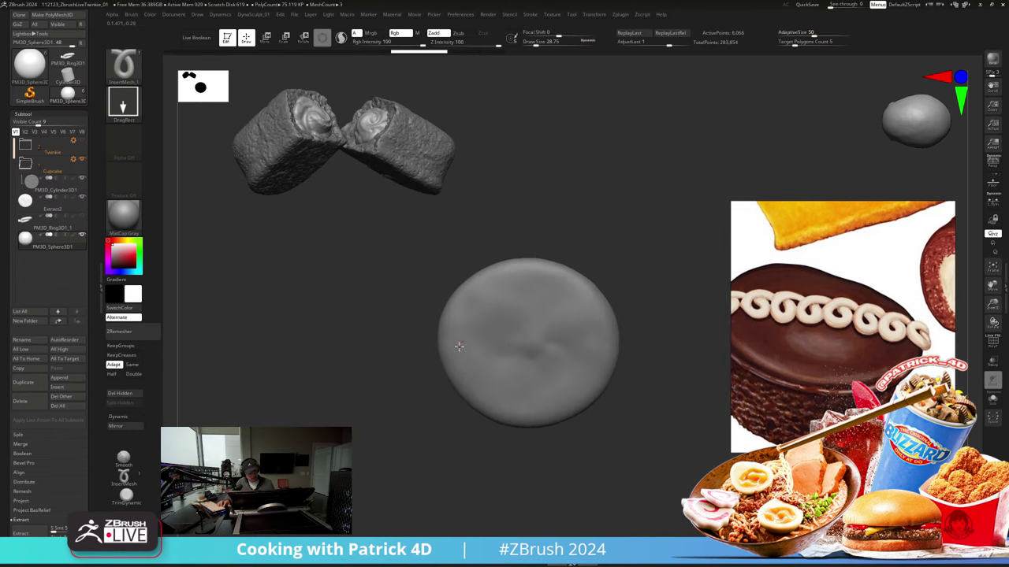
pyautogui.hotkey('ctrl', 'z')
pyautogui.hotkey('ctrl', 'z')
pyautogui.hotkey('ctrl', 'z')
pyautogui.hotkey('ctrl', 'z')
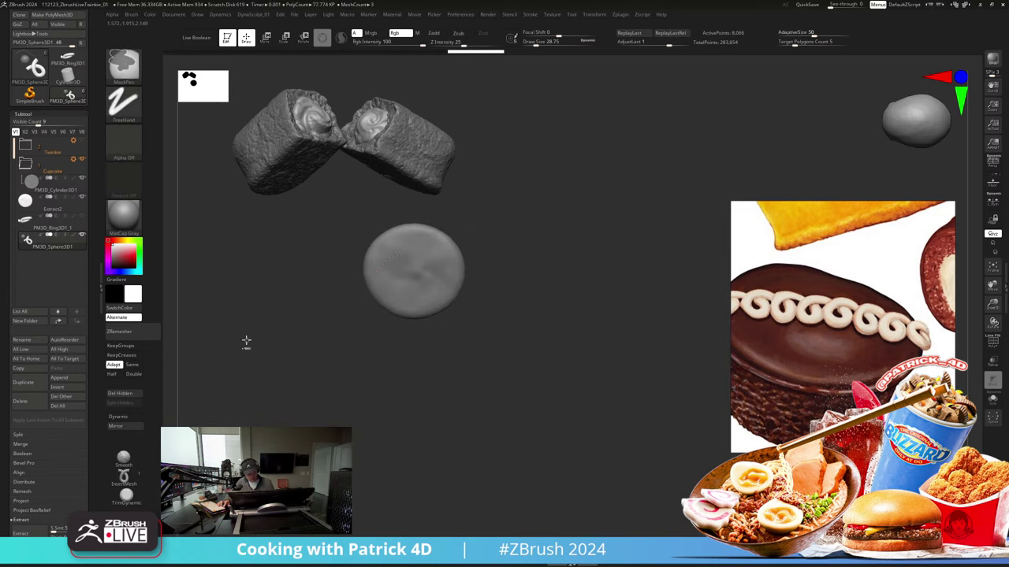
pyautogui.hotkey('ctrl', 'z')
pyautogui.hotkey('ctrl', 'z')
pyautogui.hotkey('ctrl', 'z')
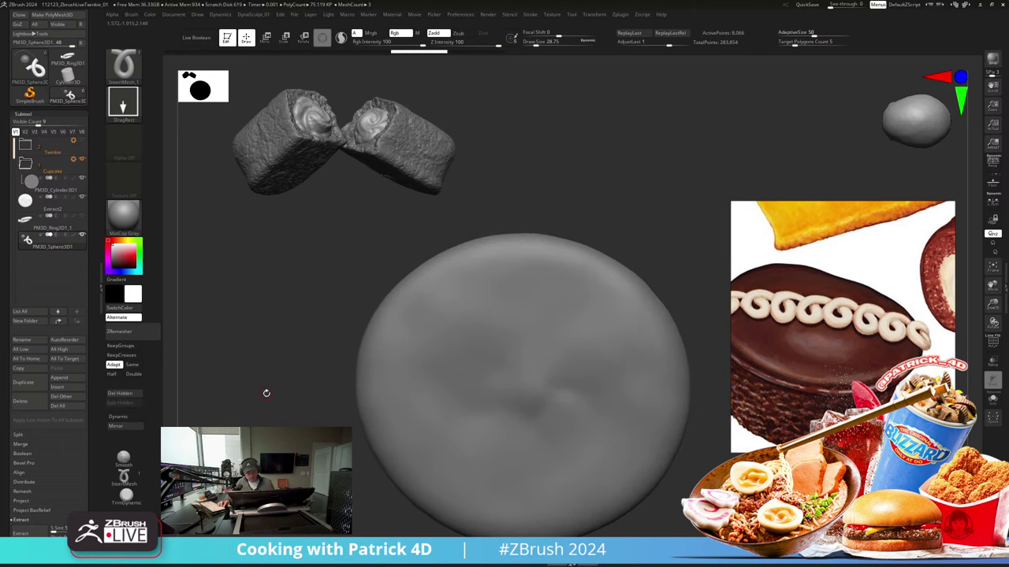
pyautogui.hotkey('ctrl', 'z')
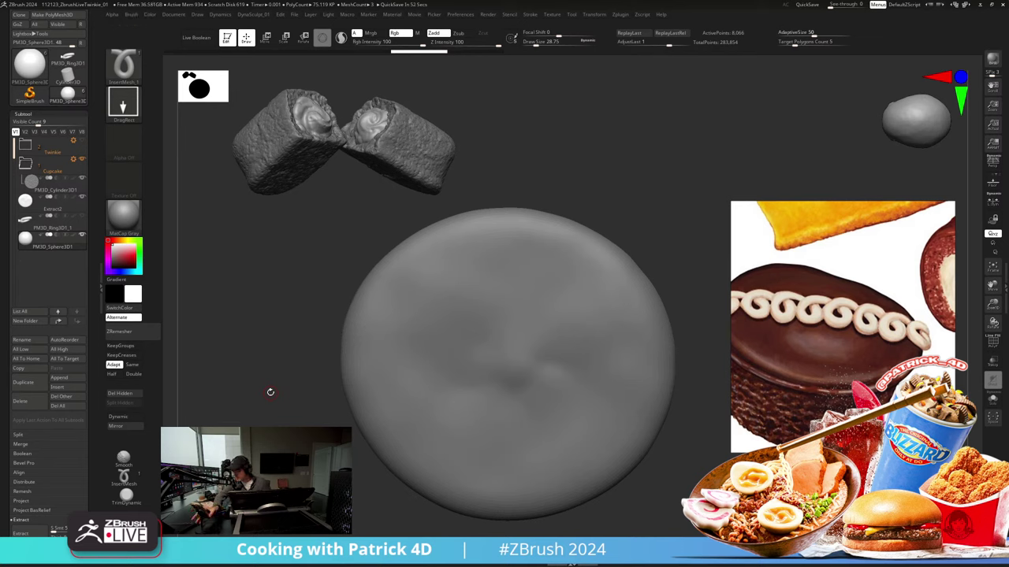
# Step: Turn off Curve Mode for the InsertMesh brush and frame the cupcake's top
pyautogui.moveTo(308, 267)
pyautogui.keyDown('alt'); pyautogui.mouseDown()
pyautogui.moveTo(295, 277)
pyautogui.moveTo(303, 275)
pyautogui.mouseUp(); pyautogui.keyUp('alt')
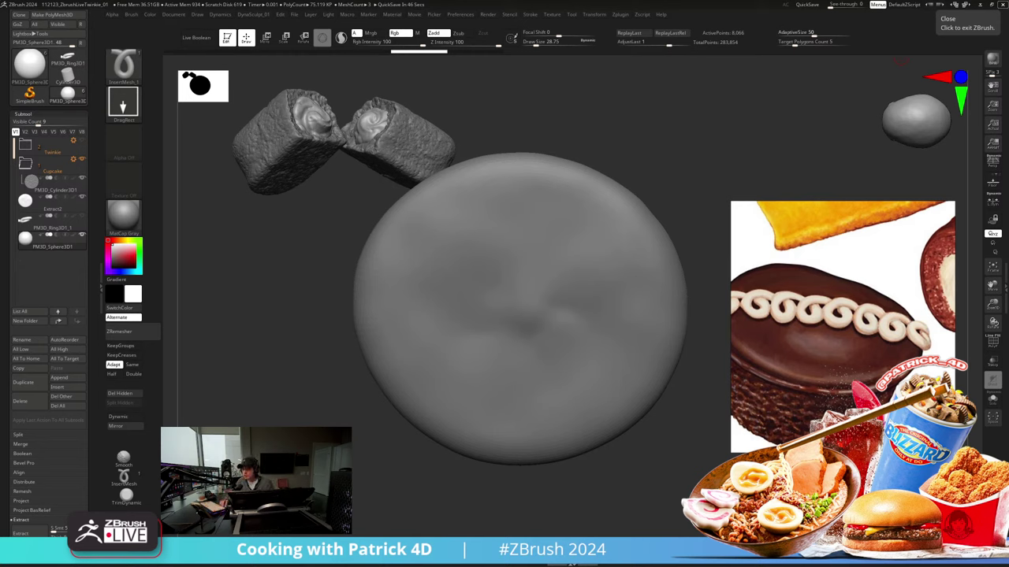
pyautogui.keyDown('alt'); pyautogui.moveTo(308, 310); pyautogui.dragTo(309, 320); pyautogui.keyUp('alt')
pyautogui.moveTo(302, 321)
pyautogui.keyDown('alt'); pyautogui.mouseDown()
pyautogui.moveTo(286, 295)
pyautogui.moveTo(293, 322)
pyautogui.mouseUp(); pyautogui.keyUp('alt')
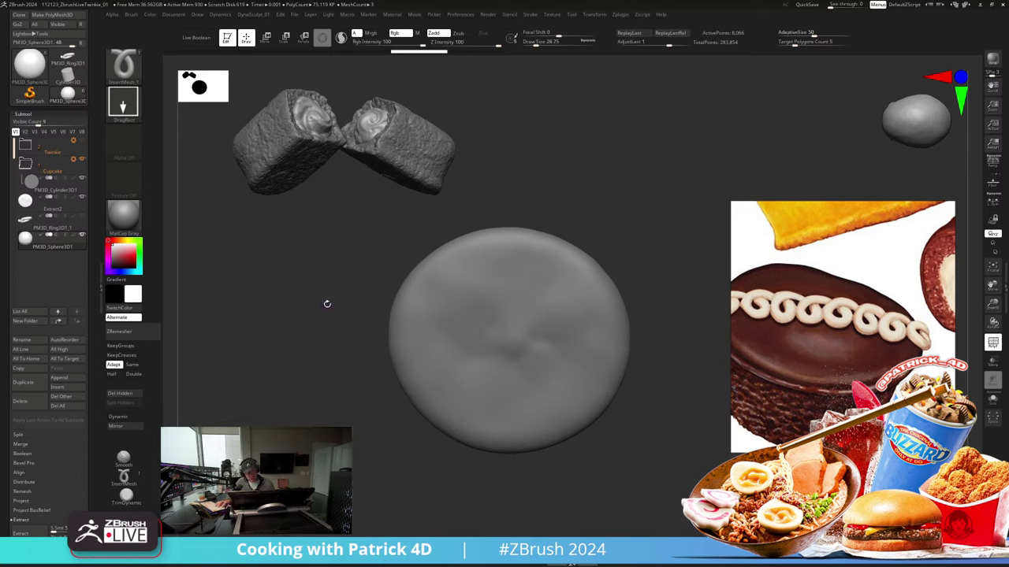
pyautogui.click(123, 115)
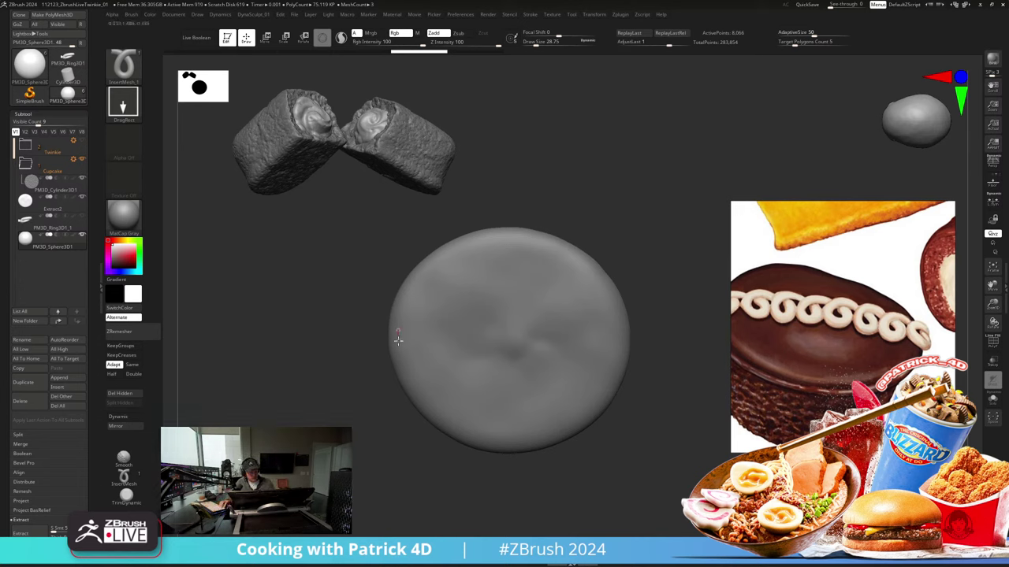
pyautogui.click(530, 14)
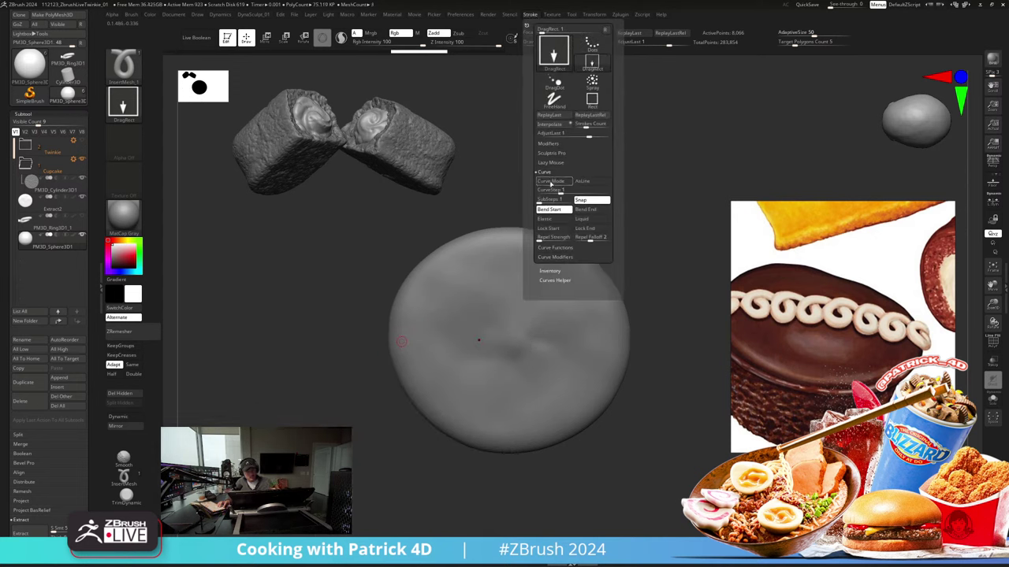
# Step: Try placing two DragRect loops from the cupcake's edge, and undo them
pyautogui.moveTo(402, 335); pyautogui.dragTo(405, 351)
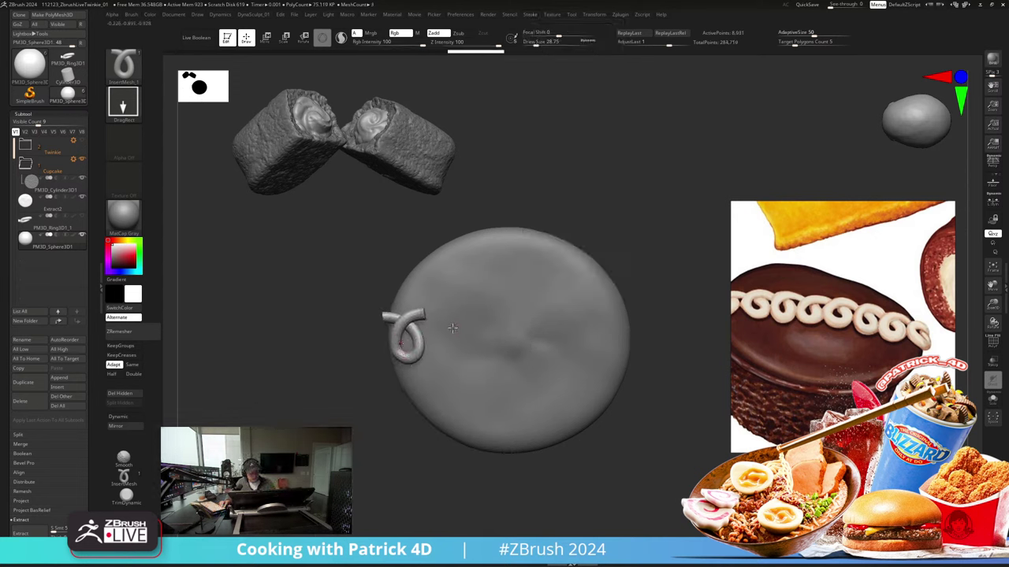
pyautogui.moveTo(452, 328); pyautogui.dragTo(455, 359)
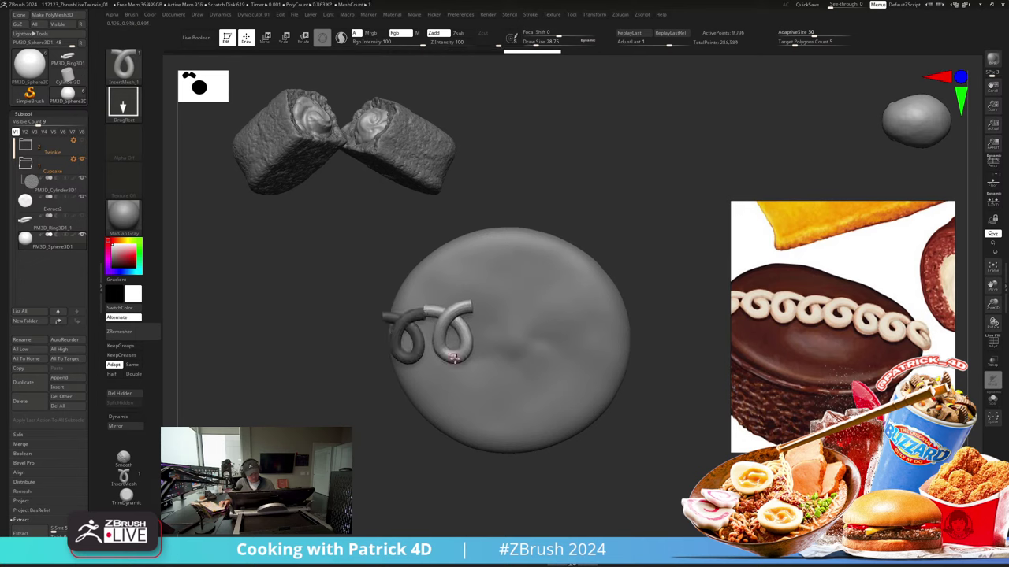
pyautogui.hotkey('ctrl', 'z')
pyautogui.hotkey('ctrl', 'z')
# Step: Try a row of three DragRect loops from the cupcake's edge, and undo them
pyautogui.keyDown('ctrl'); pyautogui.moveTo(289, 302); pyautogui.dragTo(307, 335, button='right'); pyautogui.keyUp('ctrl')
pyautogui.moveTo(385, 333); pyautogui.dragTo(394, 370)
pyautogui.moveTo(441, 347); pyautogui.dragTo(435, 376)
pyautogui.moveTo(481, 338); pyautogui.dragTo(483, 372)
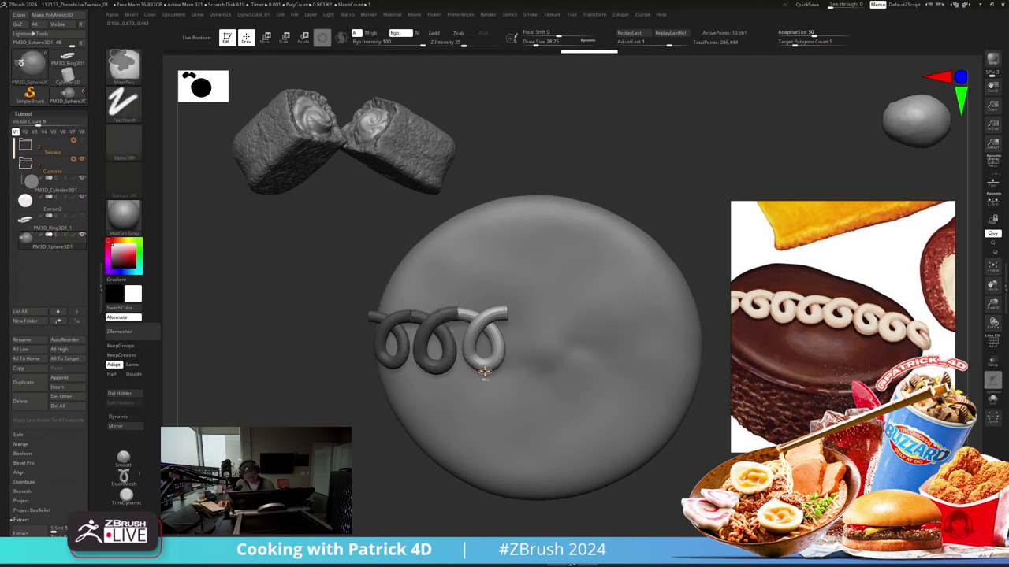
pyautogui.hotkey('ctrl', 'z')
pyautogui.hotkey('ctrl', 'z')
pyautogui.hotkey('ctrl', 'z')
# Step: Place a row of smaller, adjoining swirl loops from the cupcake's edge across its top
pyautogui.moveTo(386, 326); pyautogui.dragTo(459, 361)
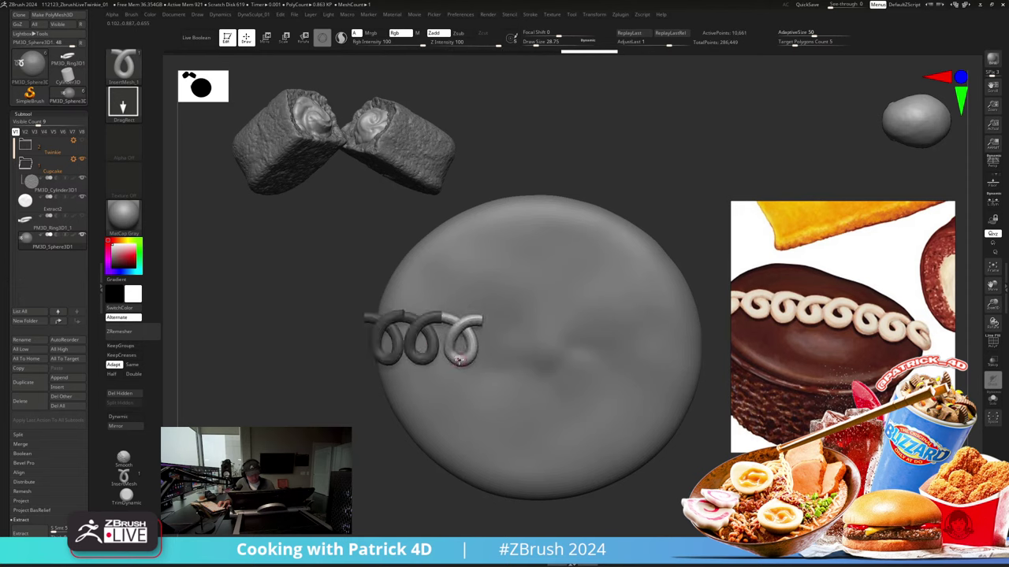
pyautogui.moveTo(224, 339); pyautogui.dragTo(288, 291)
pyautogui.moveTo(288, 291); pyautogui.dragTo(263, 273, button='right')
pyautogui.moveTo(500, 344); pyautogui.dragTo(569, 367)
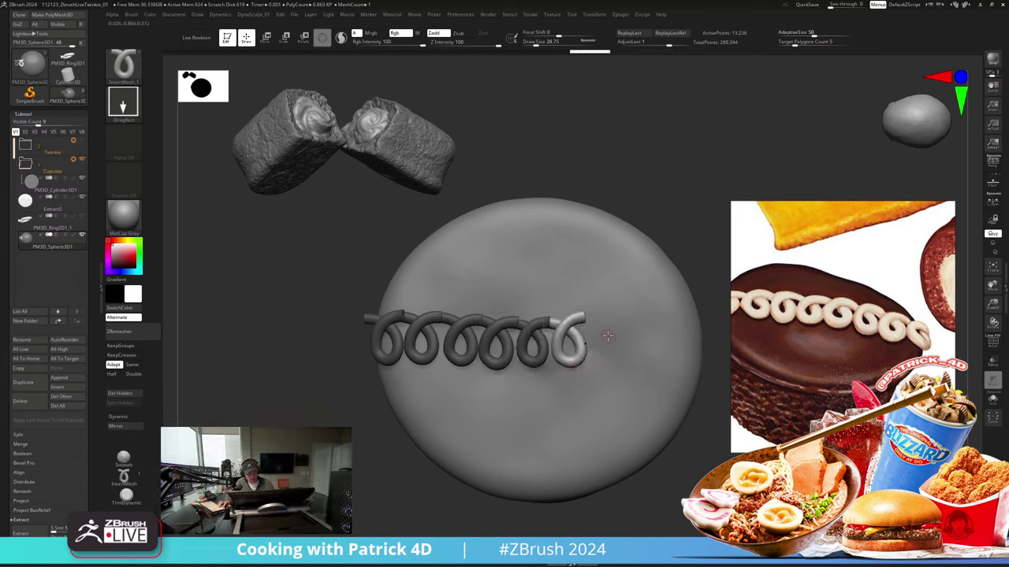
pyautogui.moveTo(606, 334); pyautogui.dragTo(632, 367)
# Step: Undo the last loops of the row and place them again further apart, completing eight loops to the opposite edge
pyautogui.hotkey('ctrl', 'z')
pyautogui.hotkey('ctrl', 'z')
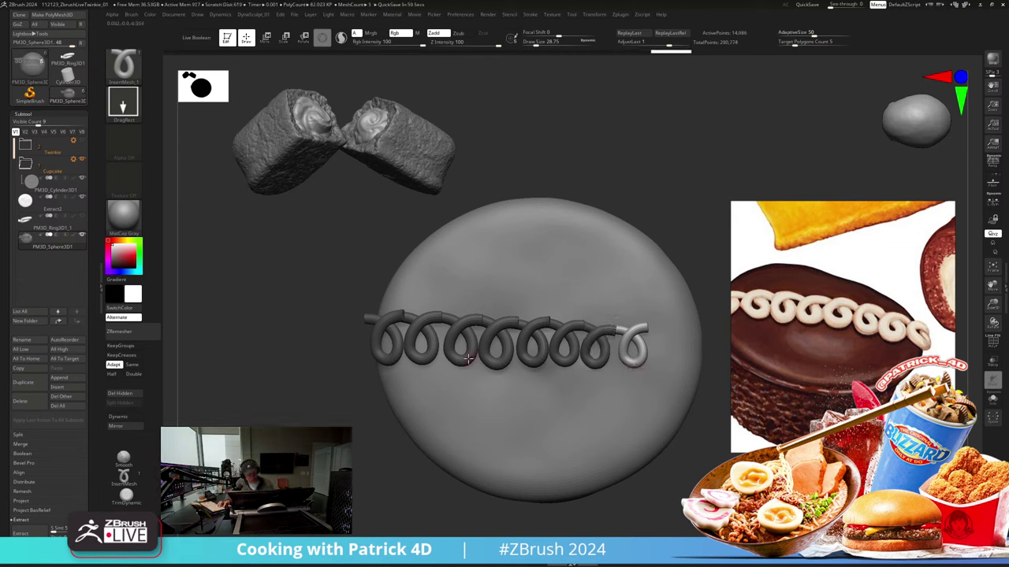
pyautogui.hotkey('ctrl', 'z')
pyautogui.hotkey('ctrl', 'z')
pyautogui.hotkey('ctrl', 'z')
pyautogui.hotkey('ctrl', 'z')
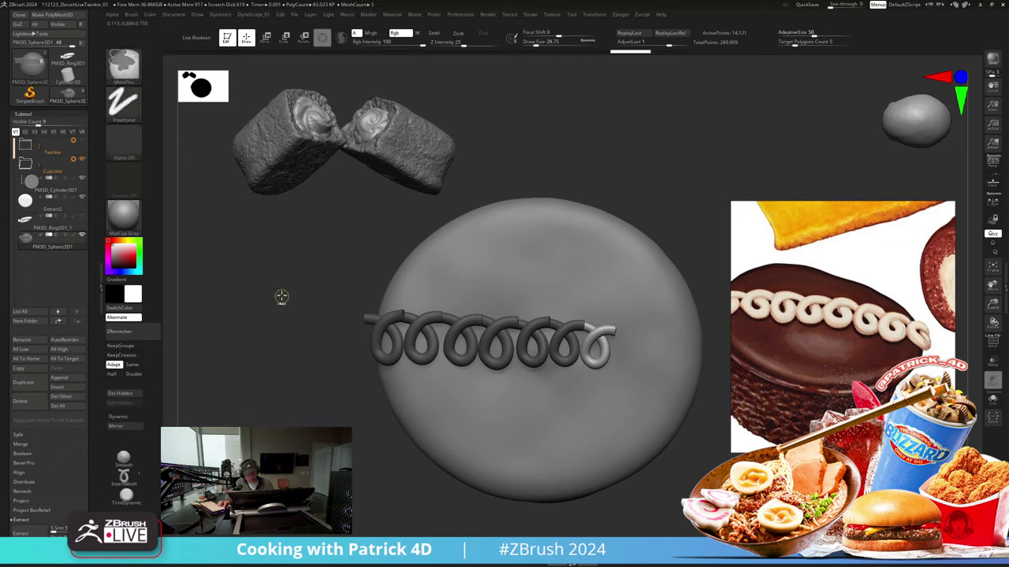
pyautogui.moveTo(534, 353)
pyautogui.mouseDown()
pyautogui.moveTo(533, 379)
pyautogui.moveTo(555, 356)
pyautogui.moveTo(595, 347)
pyautogui.moveTo(582, 380)
pyautogui.moveTo(573, 379)
pyautogui.moveTo(630, 339)
pyautogui.moveTo(634, 371)
pyautogui.moveTo(616, 380)
pyautogui.mouseUp()
pyautogui.moveTo(658, 344)
pyautogui.mouseDown()
pyautogui.moveTo(673, 361)
pyautogui.moveTo(661, 388)
pyautogui.mouseUp()
# Step: View the icing row from the side and switch to the Move Topological brush
pyautogui.moveTo(269, 282); pyautogui.dragTo(268, 259)
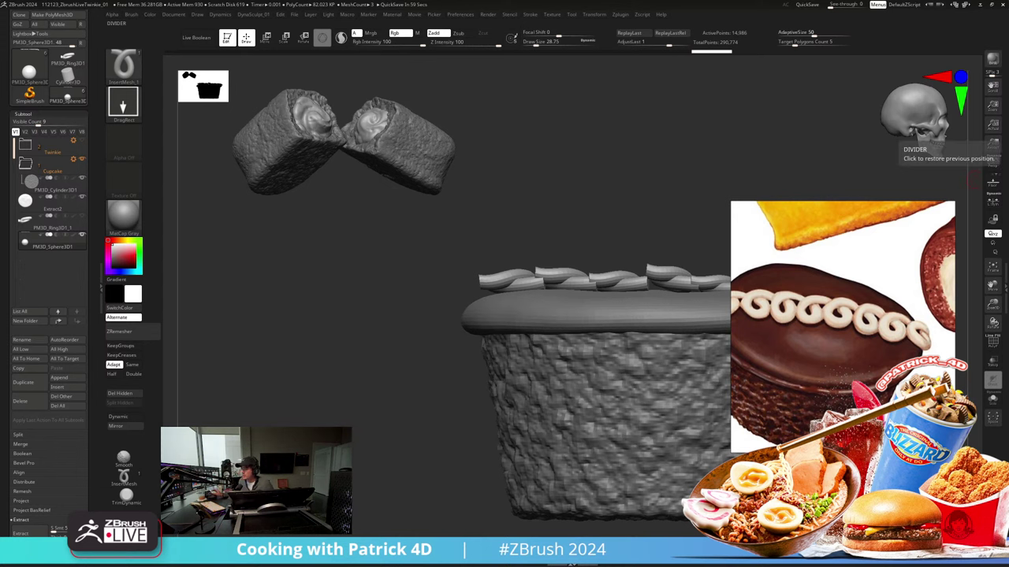
pyautogui.moveTo(335, 268); pyautogui.dragTo(324, 316)
pyautogui.press('b')
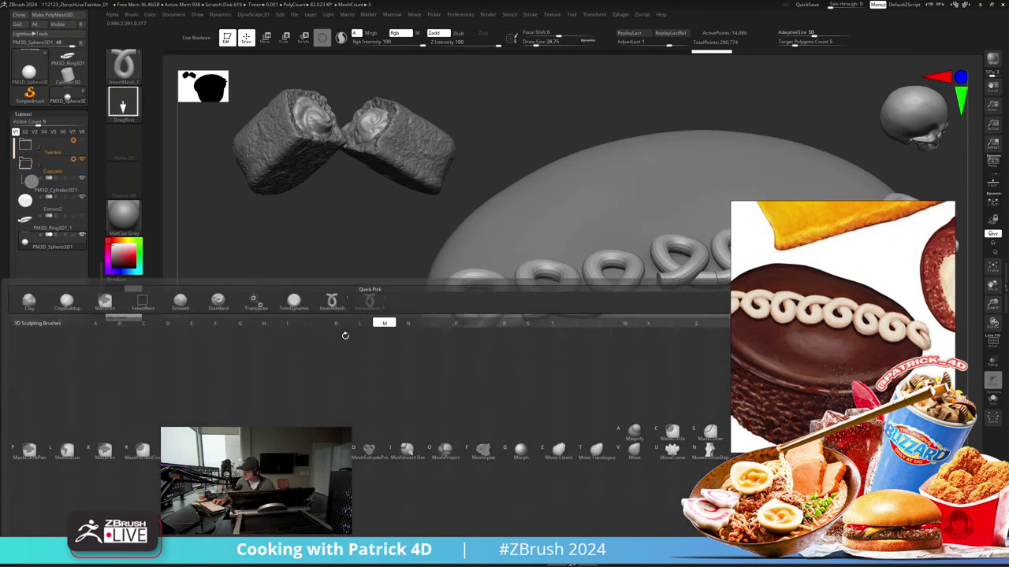
pyautogui.press('m')
pyautogui.press('t')
# Step: Try pulling the first icing loop's free end outward with Move Topological, and undo it
pyautogui.keyDown('shift'); pyautogui.moveTo(410, 352); pyautogui.dragTo(328, 298); pyautogui.keyUp('shift')
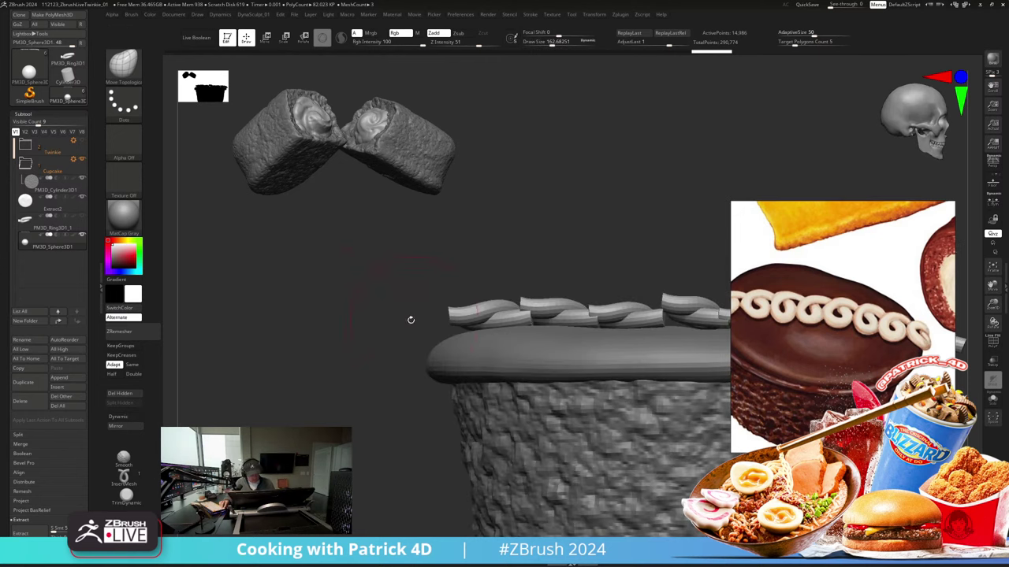
pyautogui.moveTo(458, 315)
pyautogui.mouseDown()
pyautogui.moveTo(338, 281)
pyautogui.moveTo(321, 311)
pyautogui.mouseUp()
pyautogui.hotkey('ctrl', 'z')
# Step: Try moving the second loop's start with Move Topological at a draw size of about 116, and undo it
pyautogui.press('s')
pyautogui.click(139, 16)
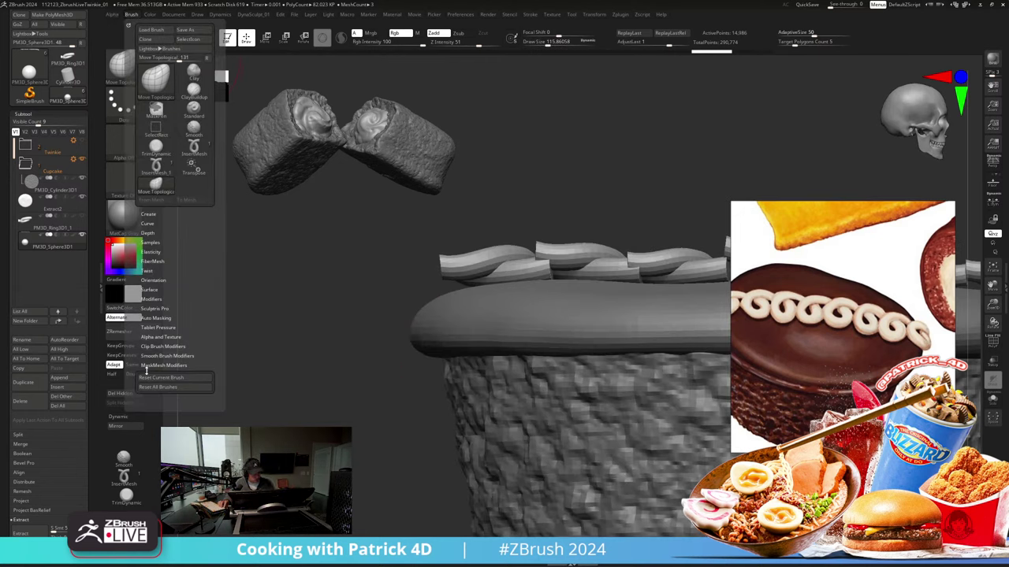
pyautogui.click(155, 317)
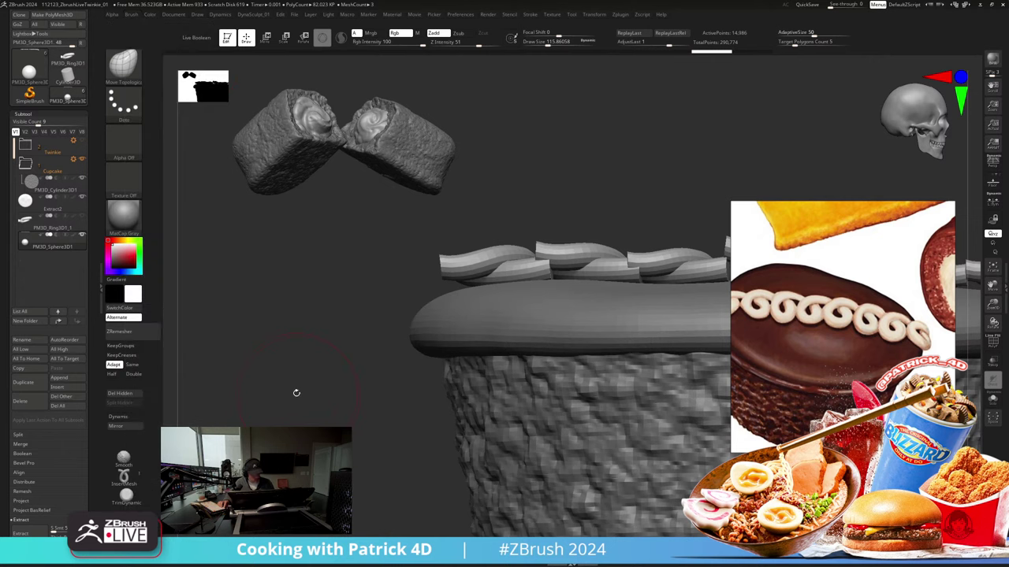
pyautogui.moveTo(536, 248); pyautogui.dragTo(530, 242)
pyautogui.hotkey('ctrl', 'z')
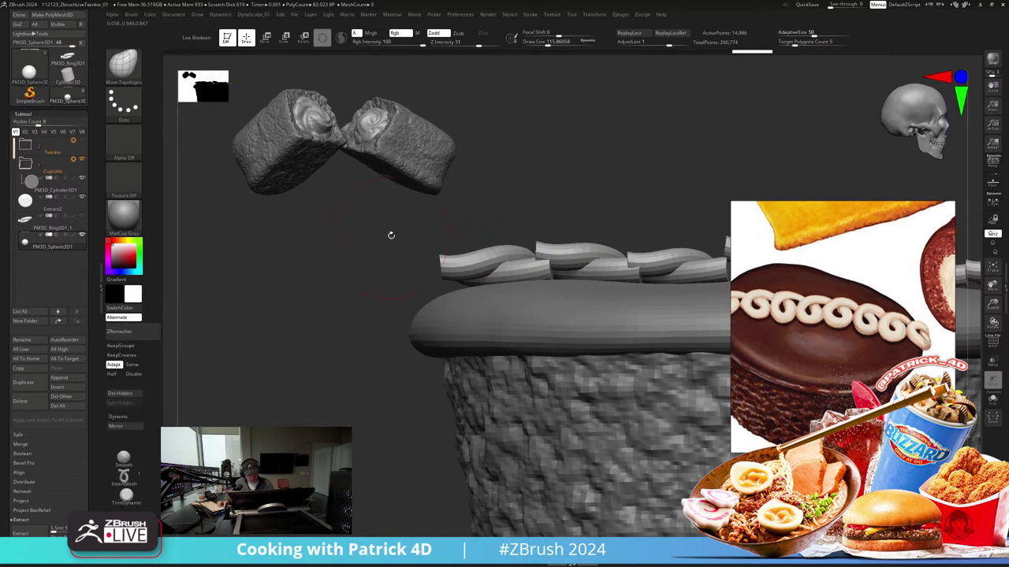
# Step: Try moving the joint between the first two icing loops from above, and undo it
pyautogui.keyDown('shift'); pyautogui.moveTo(299, 275); pyautogui.dragTo(309, 320); pyautogui.keyUp('shift')
pyautogui.moveTo(536, 235); pyautogui.dragTo(526, 241)
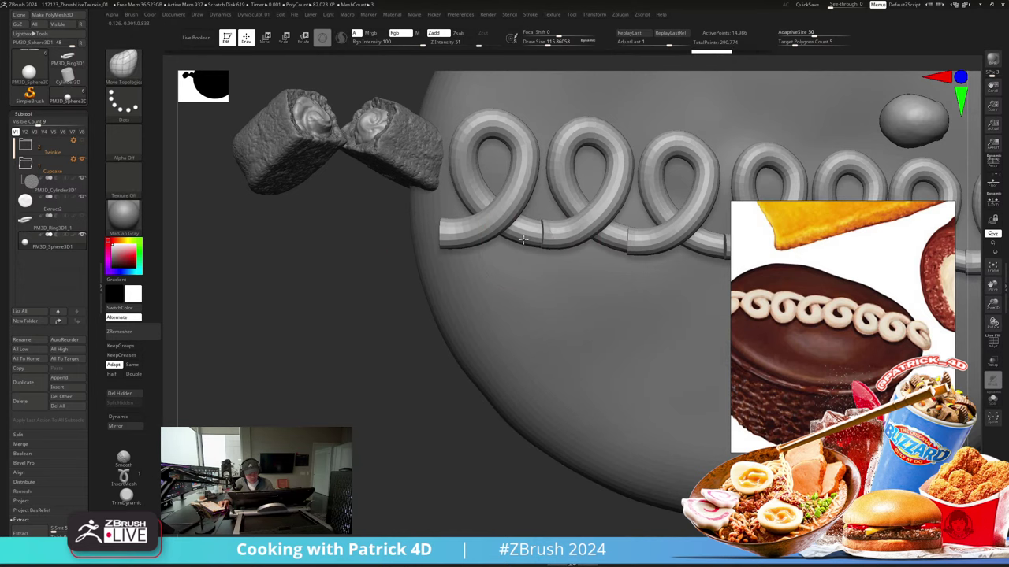
pyautogui.hotkey('ctrl', 'z')
# Step: Show the polyframe on the icing loops and regroup them so each loop is a single polygroup
pyautogui.moveTo(337, 324)
pyautogui.mouseDown()
pyautogui.moveTo(343, 304)
pyautogui.moveTo(308, 304)
pyautogui.moveTo(388, 273)
pyautogui.moveTo(504, 193)
pyautogui.moveTo(493, 168)
pyautogui.moveTo(522, 165)
pyautogui.moveTo(500, 149)
pyautogui.moveTo(505, 173)
pyautogui.moveTo(494, 157)
pyautogui.mouseUp()
pyautogui.hotkey('shift', 'f')
pyautogui.moveTo(275, 345)
pyautogui.mouseDown()
pyautogui.moveTo(275, 374)
pyautogui.moveTo(276, 364)
pyautogui.mouseUp()
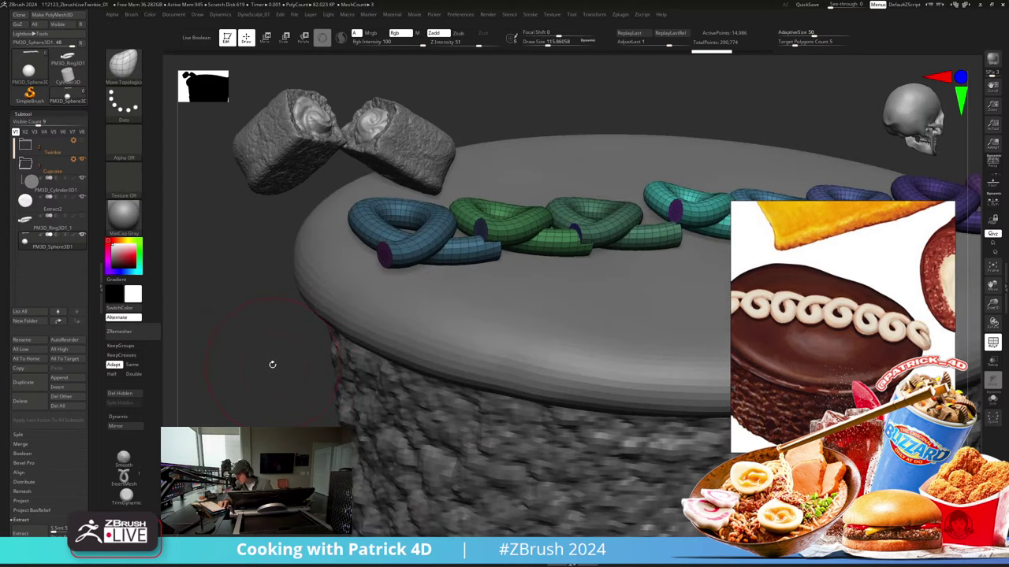
pyautogui.moveTo(249, 332); pyautogui.dragTo(280, 298)
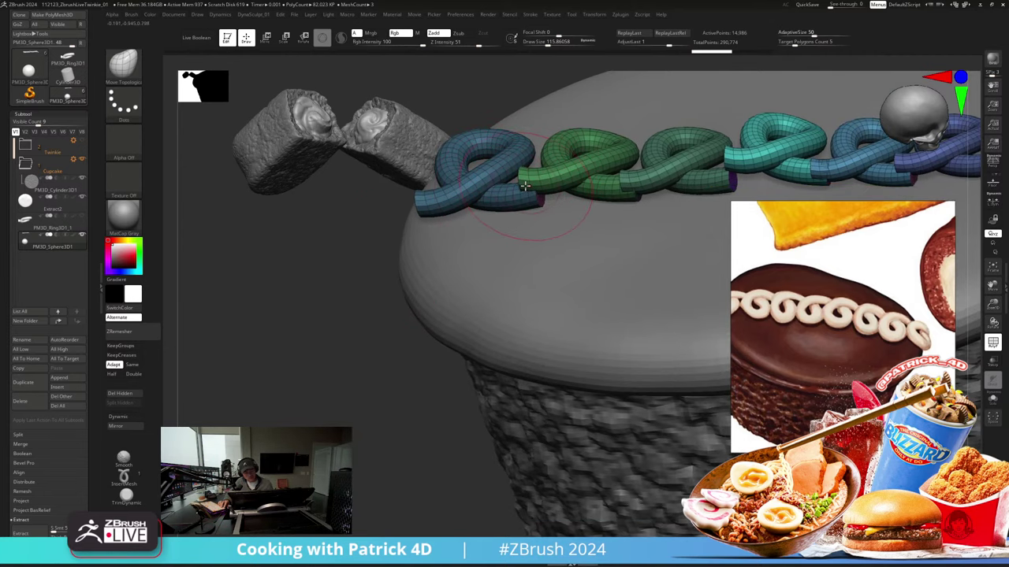
pyautogui.moveTo(289, 315)
pyautogui.mouseDown()
pyautogui.moveTo(295, 344)
pyautogui.moveTo(297, 302)
pyautogui.mouseUp()
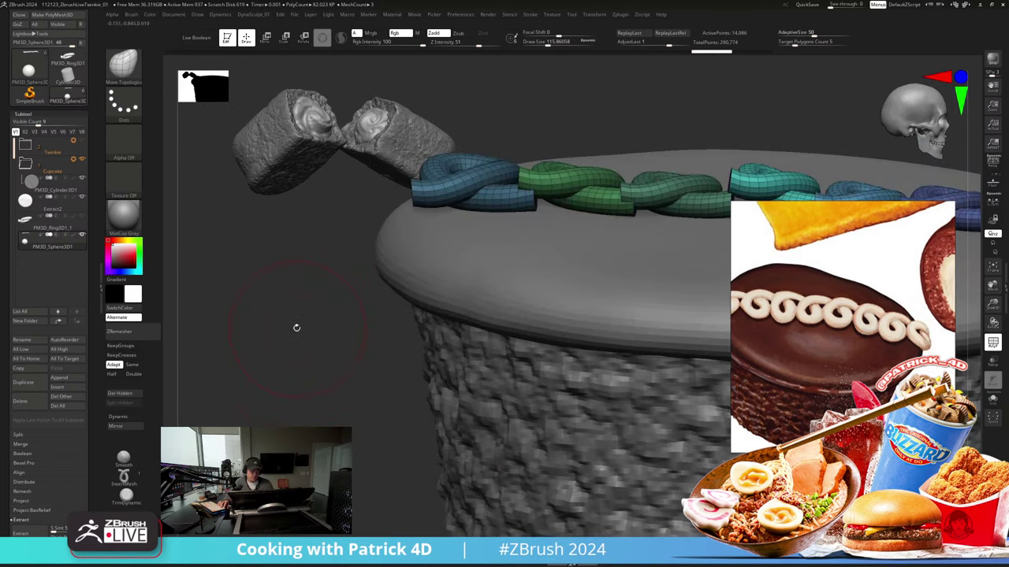
pyautogui.press('g')
pyautogui.click(284, 59)
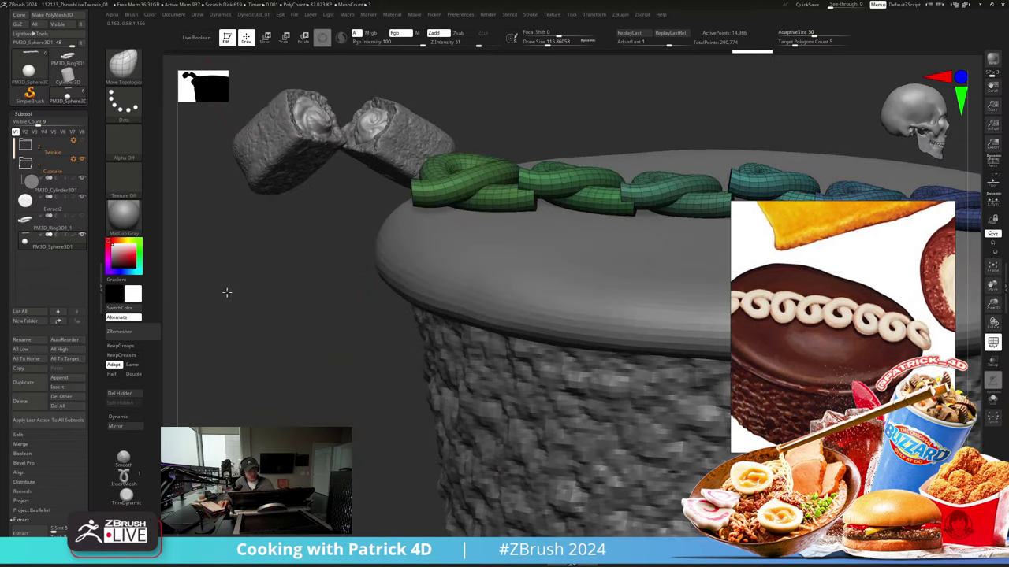
# Step: Lower the second loop's start to meet the first loop's end, using Move Topological at a draw size of about 132
pyautogui.moveTo(226, 292); pyautogui.dragTo(290, 298)
pyautogui.press('s')
pyautogui.moveTo(509, 205)
pyautogui.mouseDown()
pyautogui.moveTo(479, 216)
pyautogui.moveTo(528, 221)
pyautogui.mouseUp()
pyautogui.press('s')
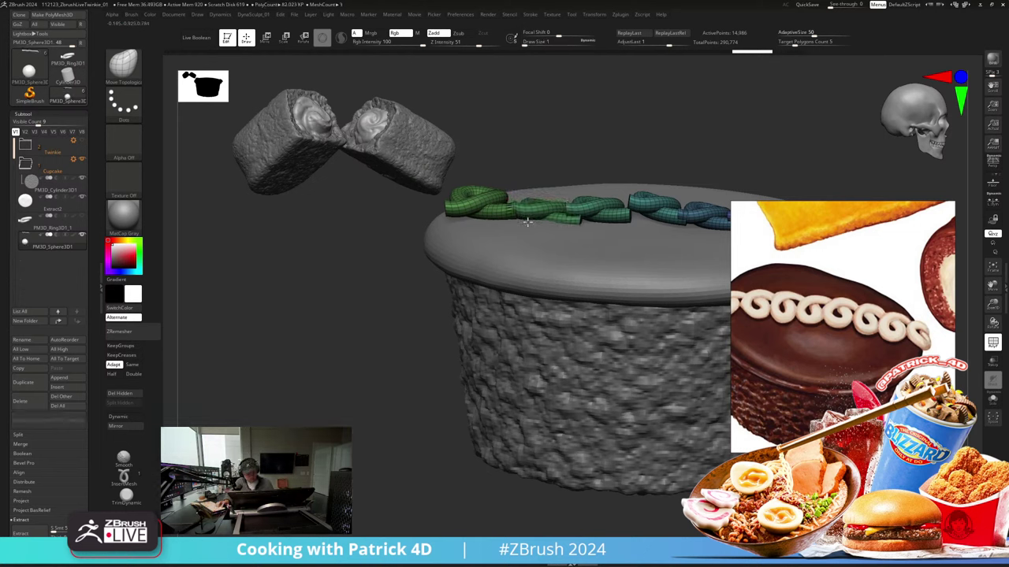
pyautogui.moveTo(307, 293); pyautogui.dragTo(316, 325)
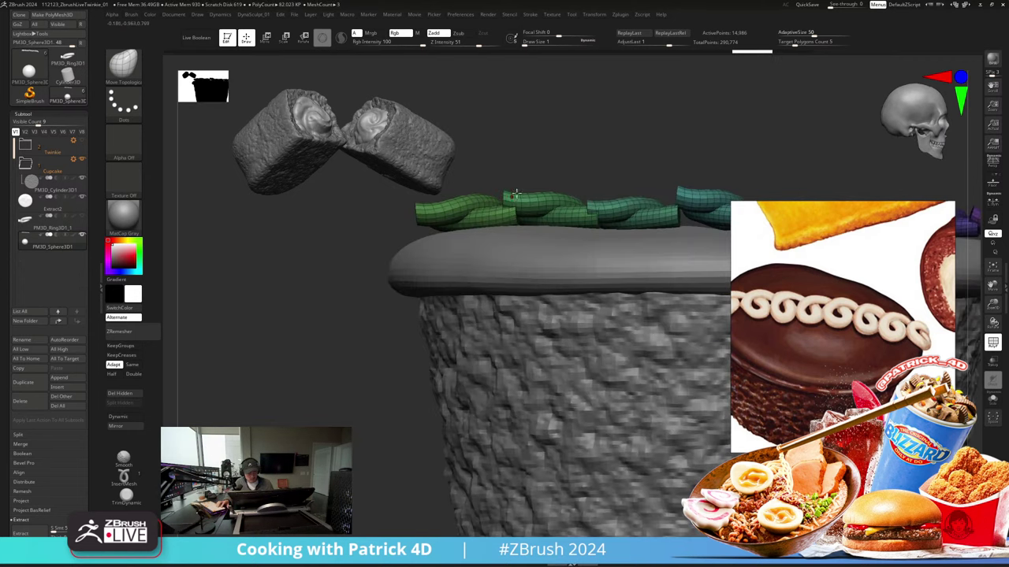
pyautogui.press('s')
pyautogui.moveTo(516, 197)
pyautogui.mouseDown()
pyautogui.moveTo(543, 201)
pyautogui.moveTo(514, 211)
pyautogui.moveTo(518, 229)
pyautogui.mouseUp()
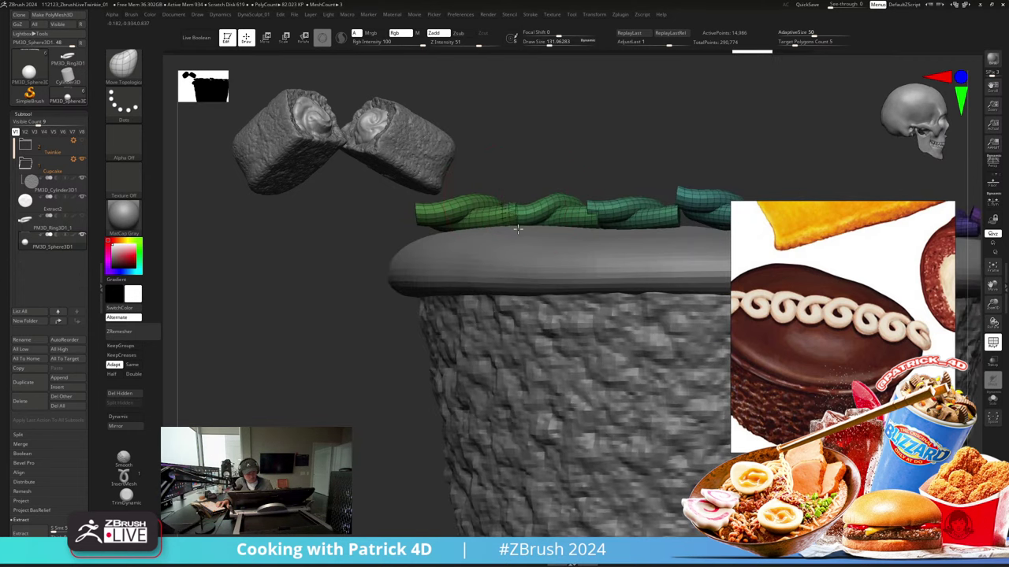
# Step: Line up the joints between the first green icing loops using the Move Topological brush
pyautogui.moveTo(293, 370); pyautogui.dragTo(291, 375)
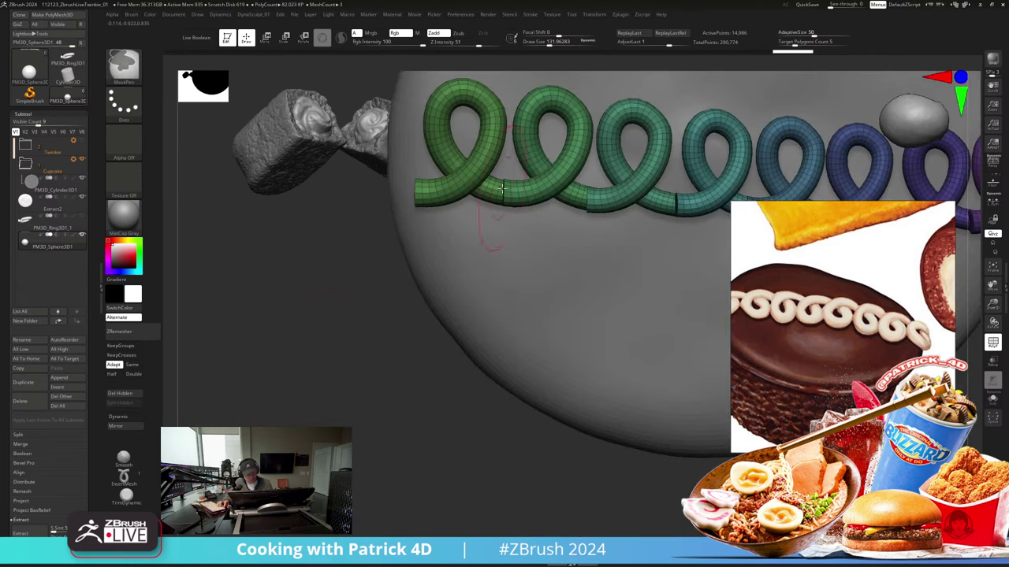
pyautogui.hotkey('ctrl', 'z')
pyautogui.moveTo(314, 332); pyautogui.dragTo(352, 323)
pyautogui.moveTo(504, 186)
pyautogui.mouseDown()
pyautogui.moveTo(502, 214)
pyautogui.moveTo(512, 202)
pyautogui.mouseUp()
pyautogui.moveTo(632, 204)
pyautogui.mouseDown()
pyautogui.moveTo(621, 213)
pyautogui.moveTo(639, 224)
pyautogui.moveTo(634, 213)
pyautogui.mouseUp()
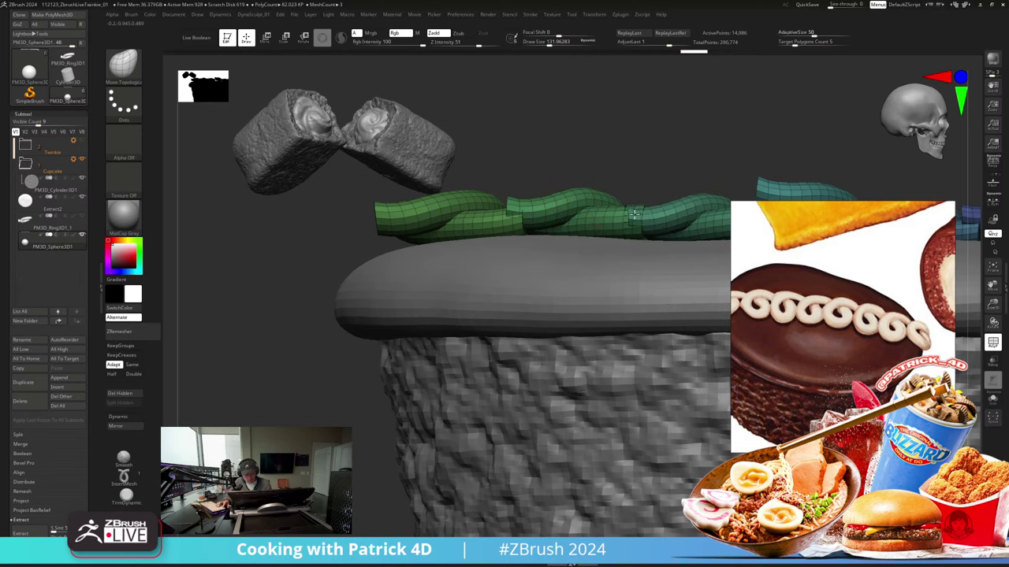
# Step: Lower the raised end of the teal icing loop to meet its neighbour, and reduce the Draw Size to about 104
pyautogui.keyDown('alt'); pyautogui.moveTo(629, 176); pyautogui.dragTo(413, 158); pyautogui.keyUp('alt')
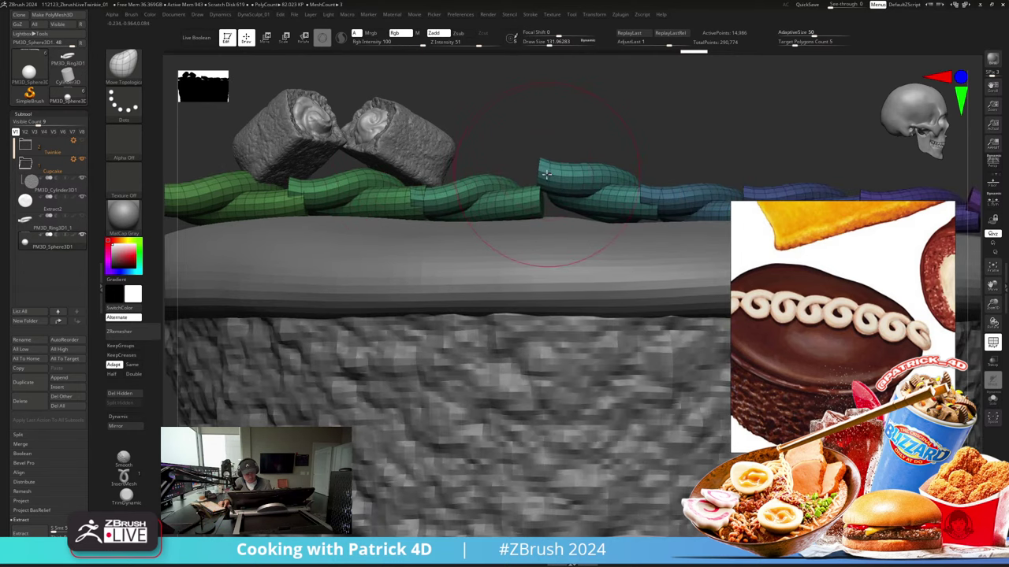
pyautogui.press('s')
pyautogui.moveTo(557, 175)
pyautogui.mouseDown()
pyautogui.moveTo(571, 176)
pyautogui.moveTo(541, 166)
pyautogui.moveTo(543, 183)
pyautogui.moveTo(568, 180)
pyautogui.moveTo(534, 190)
pyautogui.moveTo(550, 199)
pyautogui.mouseUp()
pyautogui.press('[')
pyautogui.press('[')
pyautogui.press('[')
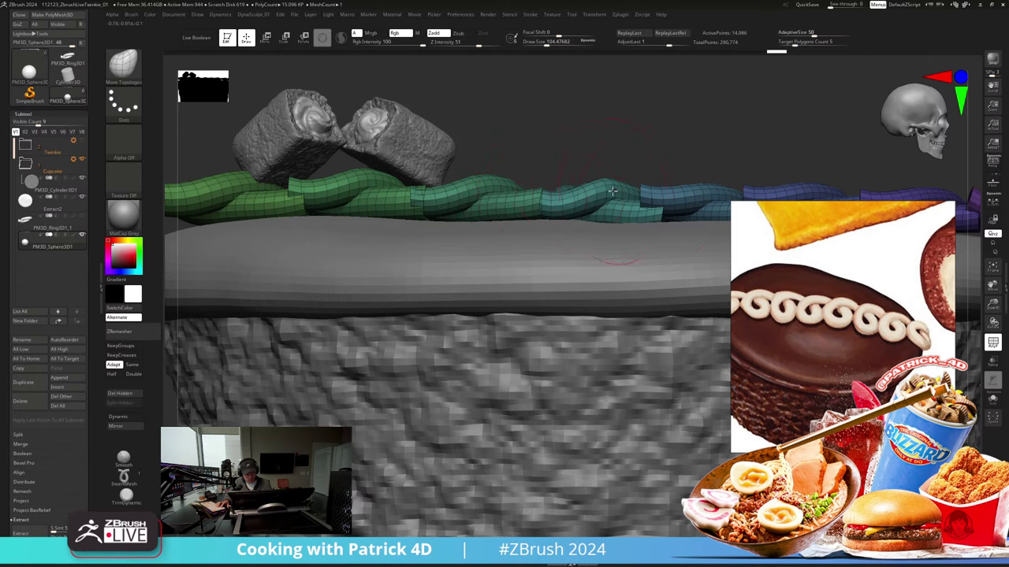
# Step: Move the ends of the blue and purple icing loops so the joints between neighbouring loops line up
pyautogui.moveTo(666, 198); pyautogui.dragTo(651, 199)
pyautogui.moveTo(610, 140); pyautogui.dragTo(587, 154)
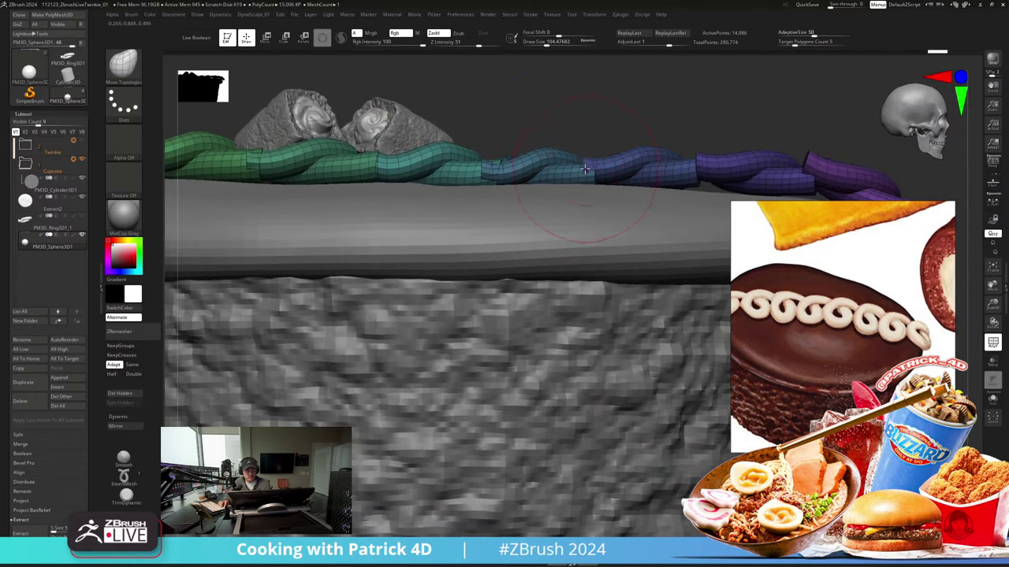
pyautogui.moveTo(662, 129); pyautogui.dragTo(612, 183)
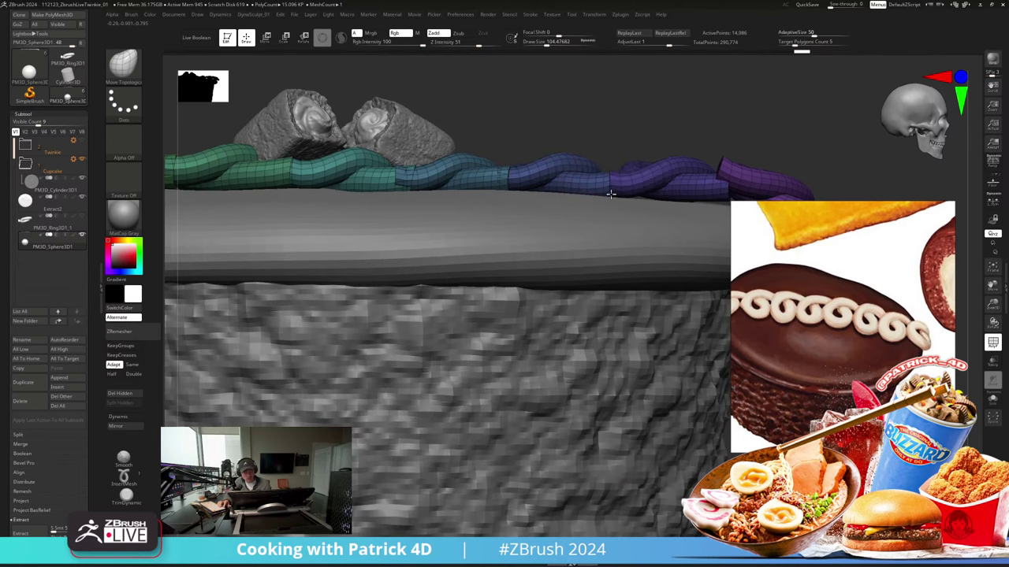
pyautogui.moveTo(569, 139); pyautogui.dragTo(488, 150)
pyautogui.moveTo(665, 182); pyautogui.dragTo(665, 190)
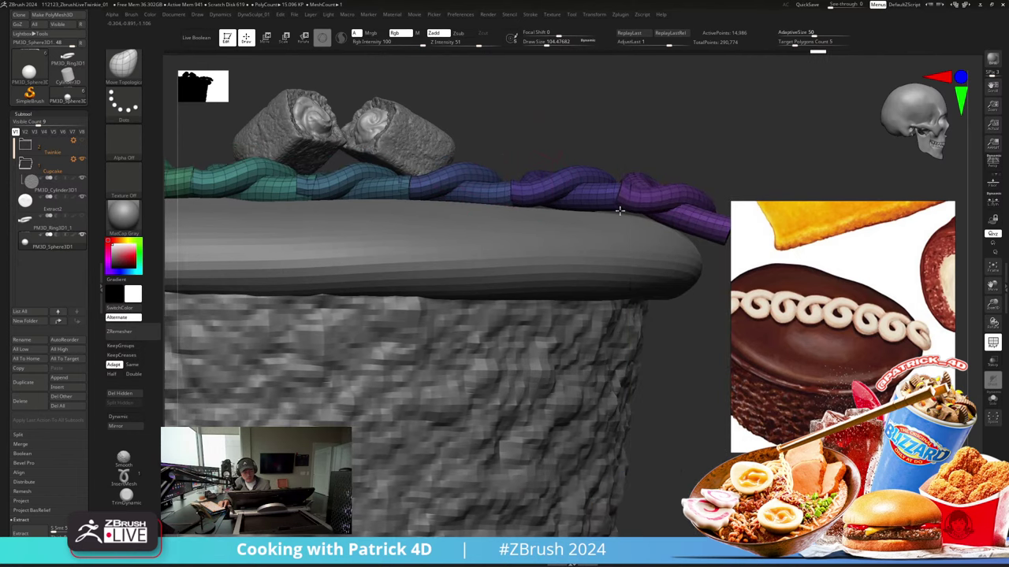
# Step: Solo the icing subtool and isolate its last purple loop
pyautogui.moveTo(620, 213); pyautogui.dragTo(706, 284)
pyautogui.hotkey('alt', 's')
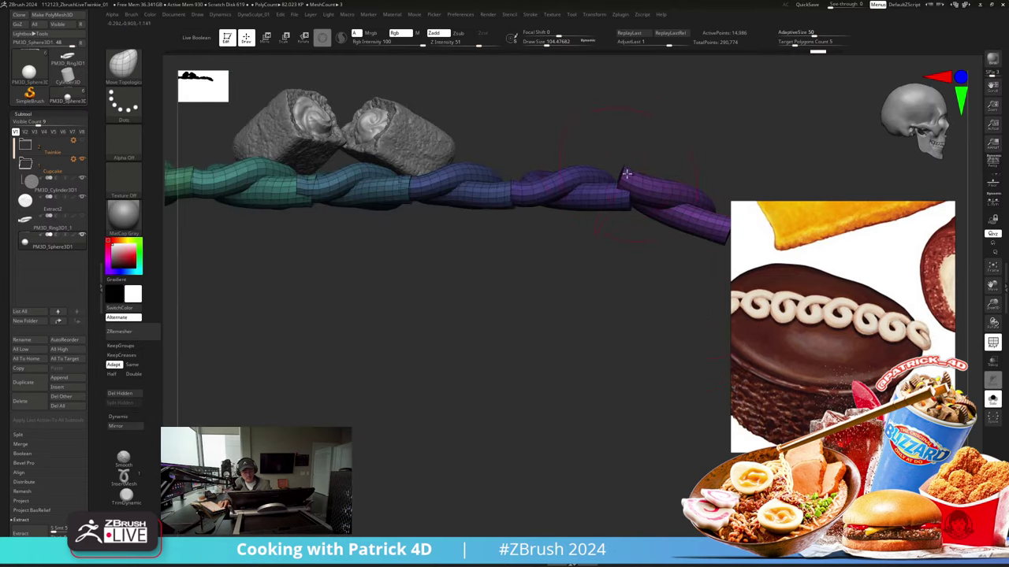
pyautogui.keyDown('ctrl'); pyautogui.keyDown('shift'); pyautogui.click(629, 175); pyautogui.keyUp('shift'); pyautogui.keyUp('ctrl')
pyautogui.keyDown('ctrl'); pyautogui.keyDown('shift'); pyautogui.moveTo(605, 140); pyautogui.dragTo(610, 201); pyautogui.keyUp('shift'); pyautogui.keyUp('ctrl')
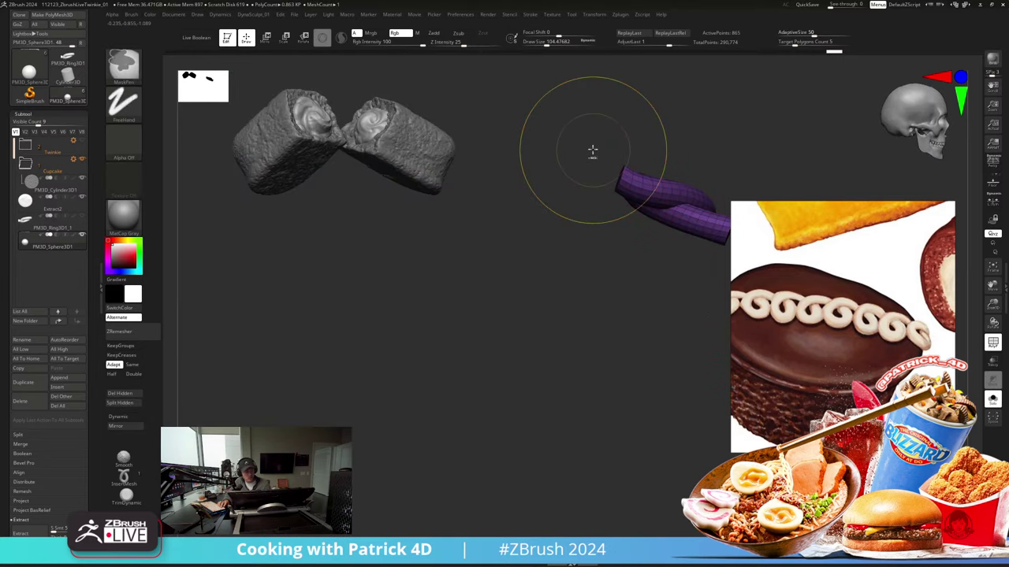
# Step: Mask the raised starting end of the isolated purple loop
pyautogui.press('b')
pyautogui.press('s')
pyautogui.press('m')
pyautogui.moveTo(494, 253)
pyautogui.keyDown('shift'); pyautogui.mouseDown()
pyautogui.moveTo(522, 313)
pyautogui.moveTo(607, 140)
pyautogui.moveTo(467, 98)
pyautogui.moveTo(437, 111)
pyautogui.moveTo(516, 160)
pyautogui.moveTo(575, 153)
pyautogui.moveTo(631, 221)
pyautogui.moveTo(565, 116)
pyautogui.mouseUp(); pyautogui.keyUp('shift')
pyautogui.keyDown('ctrl'); pyautogui.click(504, 189); pyautogui.keyUp('ctrl')
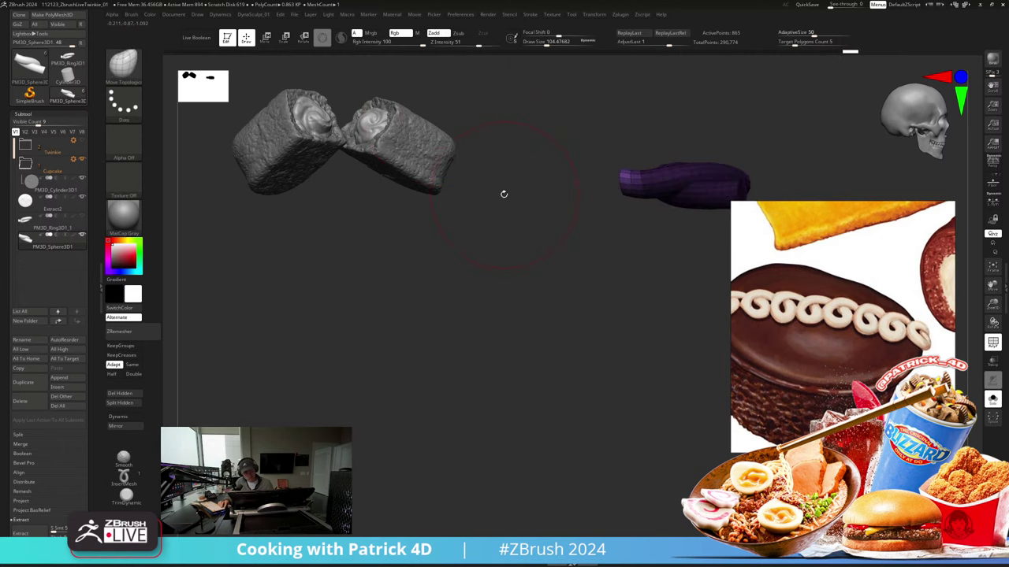
pyautogui.keyDown('shift'); pyautogui.moveTo(502, 193); pyautogui.dragTo(509, 203); pyautogui.keyUp('shift')
pyautogui.hotkey('alt', 's')
pyautogui.keyDown('ctrl'); pyautogui.click(622, 187); pyautogui.keyUp('ctrl')
pyautogui.click(593, 138)
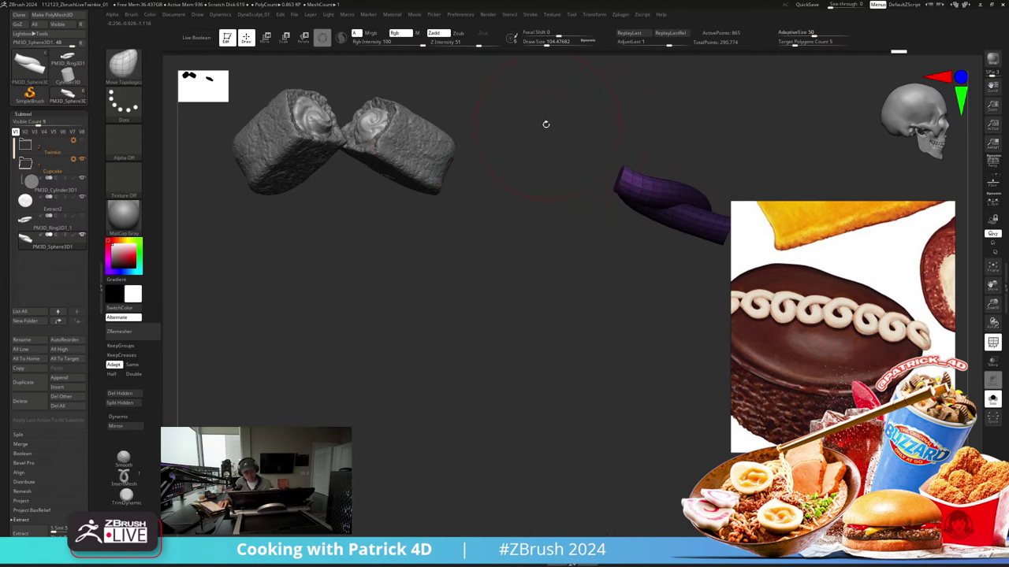
# Step: Show the cupcake and all icing loops again, and invert the mask so only the last loop's raised end is editable
pyautogui.click(545, 124)
pyautogui.keyDown('ctrl'); pyautogui.keyDown('shift'); pyautogui.click(538, 128); pyautogui.keyUp('shift'); pyautogui.keyUp('ctrl')
pyautogui.hotkey('ctrl', 'z')
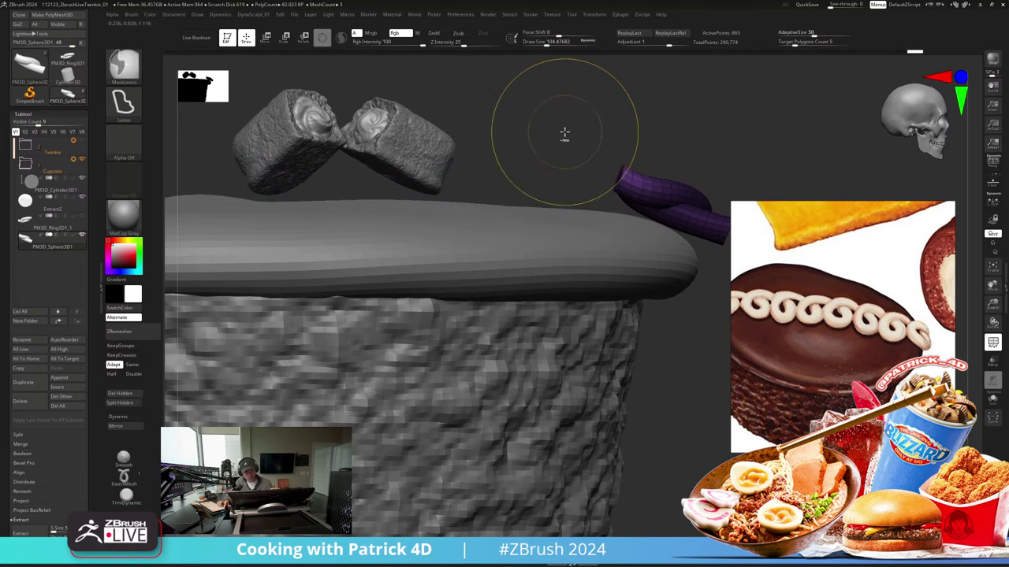
pyautogui.keyDown('ctrl'); pyautogui.click(560, 140); pyautogui.keyUp('ctrl')
pyautogui.keyDown('ctrl'); pyautogui.keyDown('shift'); pyautogui.click(559, 142); pyautogui.keyUp('shift'); pyautogui.keyUp('ctrl')
pyautogui.keyDown('ctrl'); pyautogui.click(560, 140); pyautogui.keyUp('ctrl')
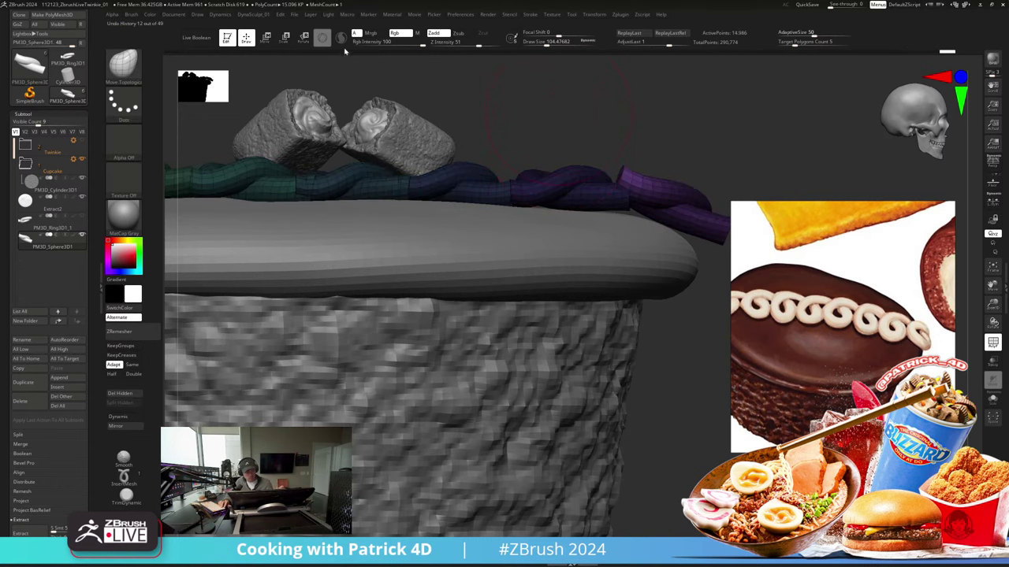
# Step: Lower the unmasked end of the last purple loop with the transform gizmo so it meets the neighbouring loop
pyautogui.click(305, 38)
pyautogui.keyDown('ctrl'); pyautogui.keyDown('shift'); pyautogui.click(291, 119); pyautogui.keyUp('shift'); pyautogui.keyUp('ctrl')
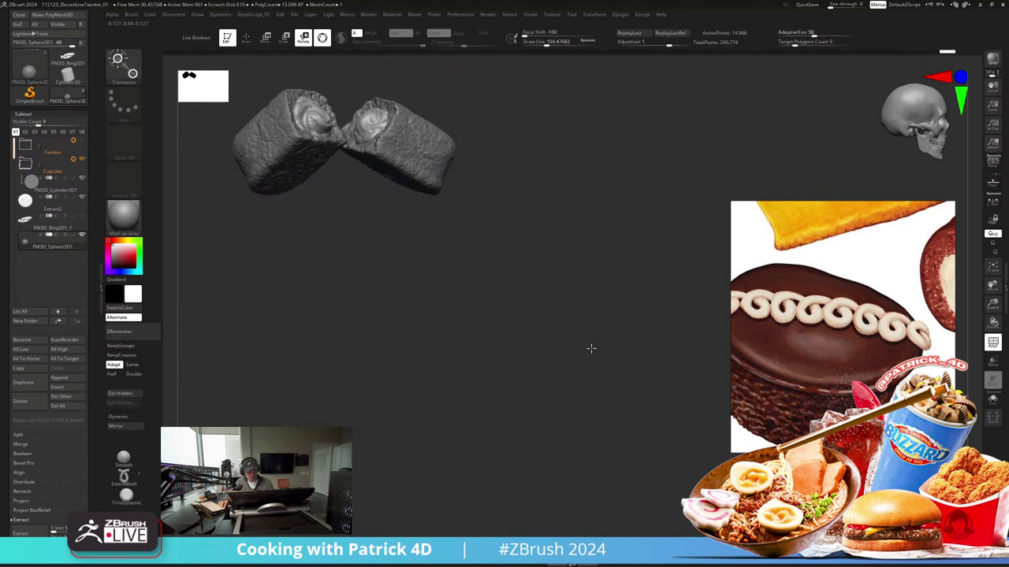
pyautogui.keyDown('ctrl'); pyautogui.keyDown('shift'); pyautogui.click(332, 325); pyautogui.keyUp('shift'); pyautogui.keyUp('ctrl')
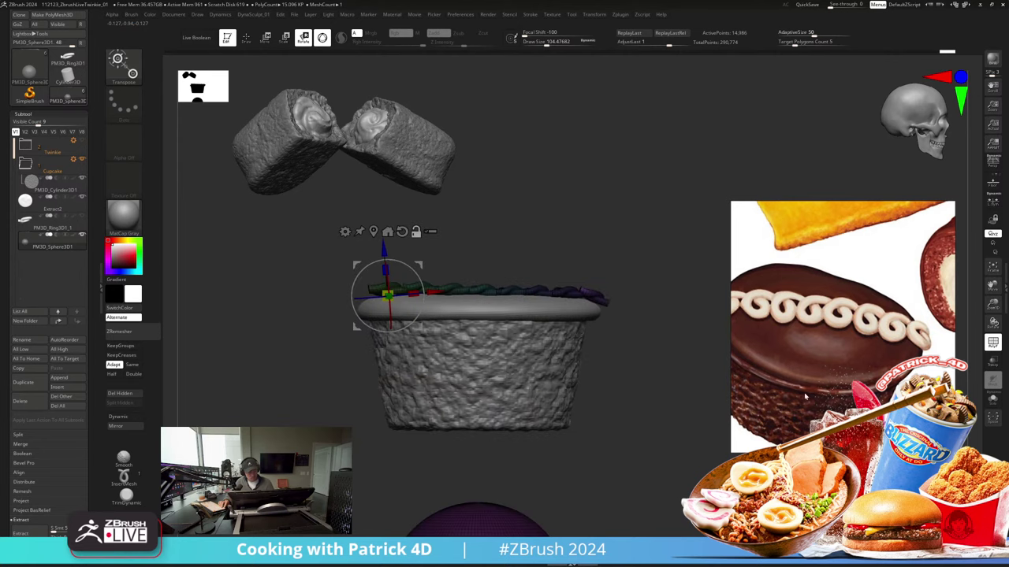
pyautogui.click(369, 235)
pyautogui.keyDown('ctrl'); pyautogui.moveTo(372, 236); pyautogui.dragTo(398, 455, button='right'); pyautogui.keyUp('ctrl')
pyautogui.moveTo(557, 265); pyautogui.dragTo(557, 268)
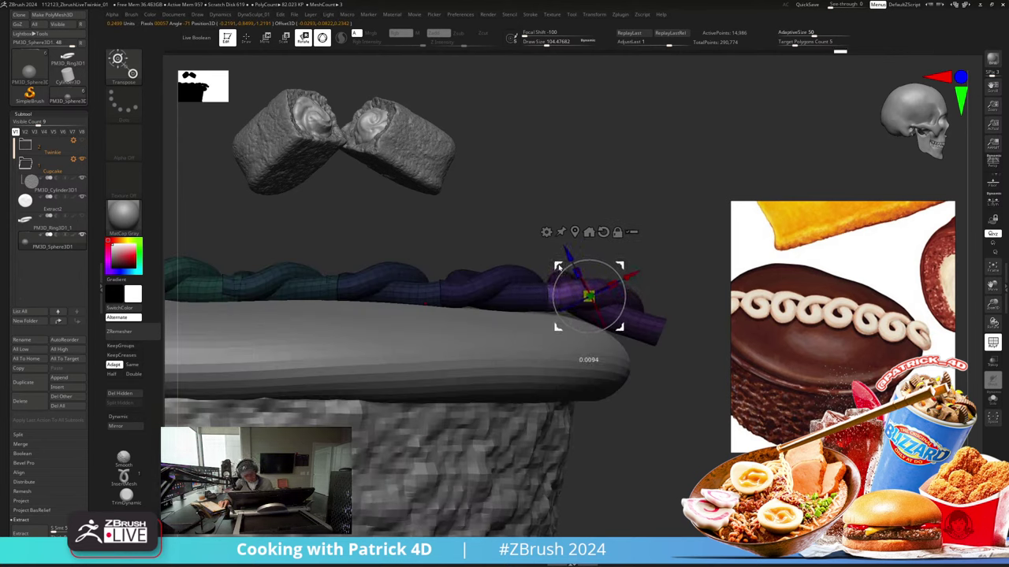
# Step: Clear the mask and bend the purple tail end down toward the frosting using Move Topological with a Draw Size of about 83
pyautogui.keyDown('ctrl'); pyautogui.click(541, 201); pyautogui.keyUp('ctrl')
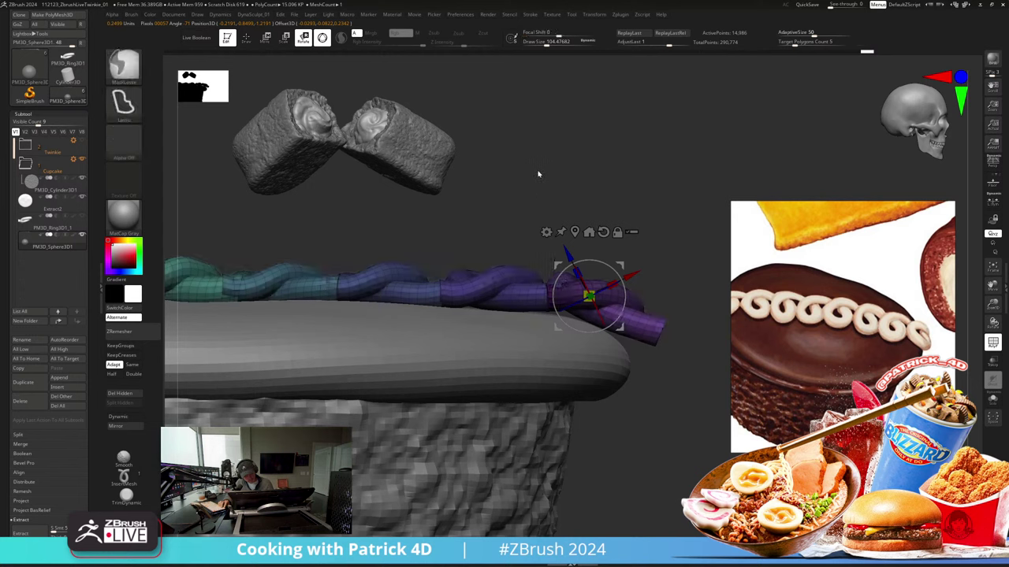
pyautogui.press('b')
pyautogui.press('m')
pyautogui.press('t')
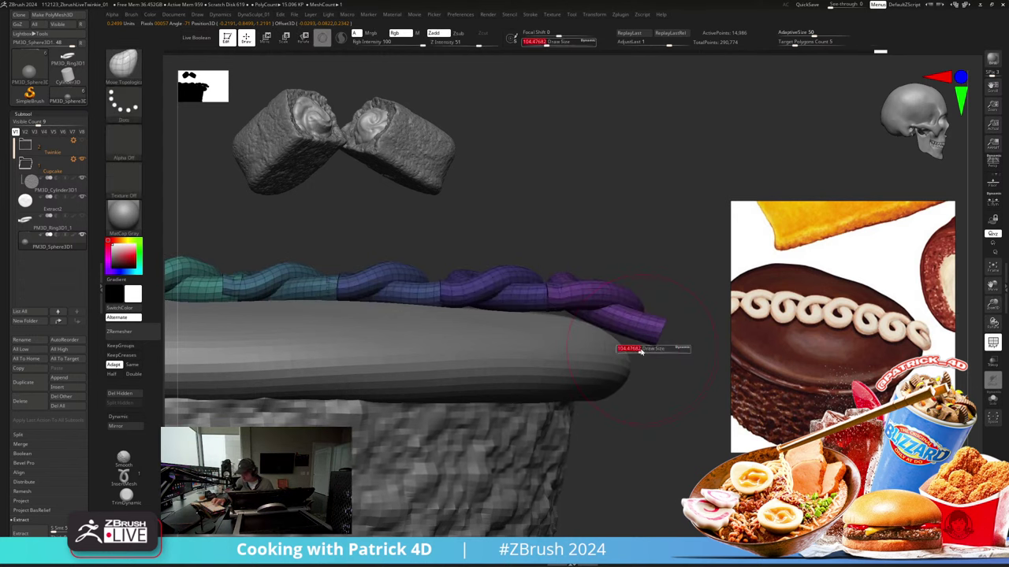
pyautogui.moveTo(649, 344)
pyautogui.mouseDown()
pyautogui.moveTo(627, 362)
pyautogui.moveTo(612, 324)
pyautogui.mouseUp()
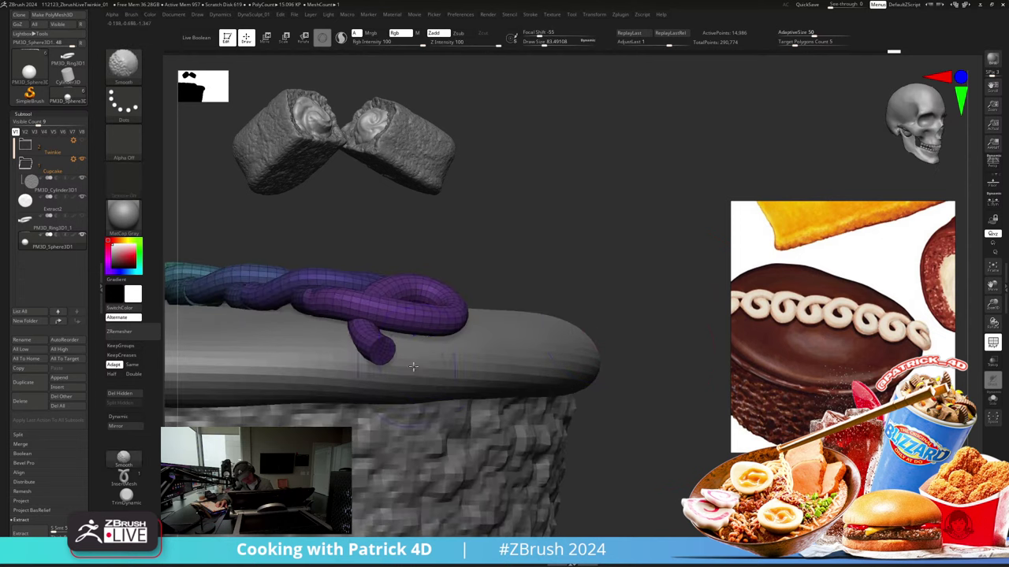
pyautogui.keyDown('shift'); pyautogui.moveTo(389, 354); pyautogui.dragTo(384, 358); pyautogui.keyUp('shift')
# Step: Nudge the green starting end and the joint between the first two loops into line across the frosting
pyautogui.moveTo(478, 420)
pyautogui.keyDown('alt'); pyautogui.mouseDown()
pyautogui.moveTo(561, 396)
pyautogui.moveTo(528, 374)
pyautogui.moveTo(329, 351)
pyautogui.mouseUp(); pyautogui.keyUp('alt')
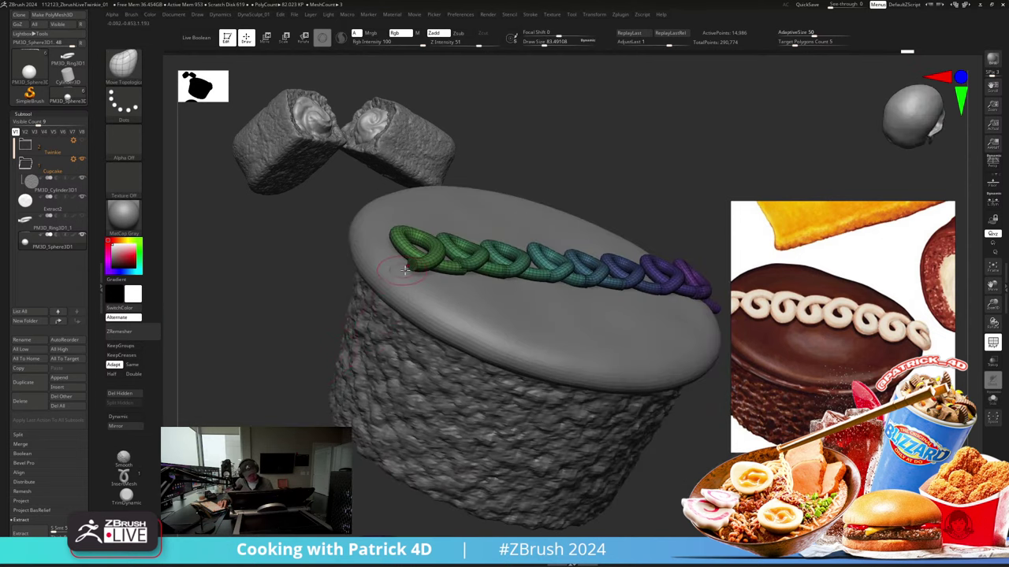
pyautogui.keyDown('alt'); pyautogui.moveTo(407, 282); pyautogui.dragTo(275, 307); pyautogui.keyUp('alt')
pyautogui.keyDown('alt'); pyautogui.moveTo(170, 368); pyautogui.dragTo(311, 365); pyautogui.keyUp('alt')
pyautogui.moveTo(398, 389); pyautogui.dragTo(388, 388)
pyautogui.moveTo(514, 386); pyautogui.dragTo(499, 390)
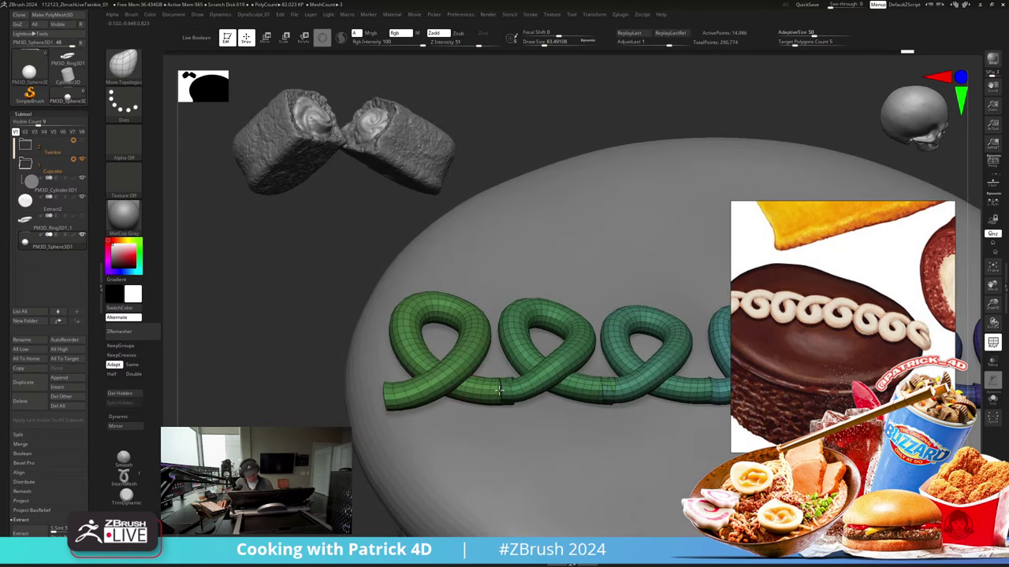
# Step: Lower the green starting end of the icing against the curved edge of the frosting
pyautogui.moveTo(298, 359)
pyautogui.mouseDown()
pyautogui.moveTo(300, 333)
pyautogui.moveTo(387, 360)
pyautogui.moveTo(284, 330)
pyautogui.moveTo(293, 386)
pyautogui.moveTo(256, 314)
pyautogui.mouseUp()
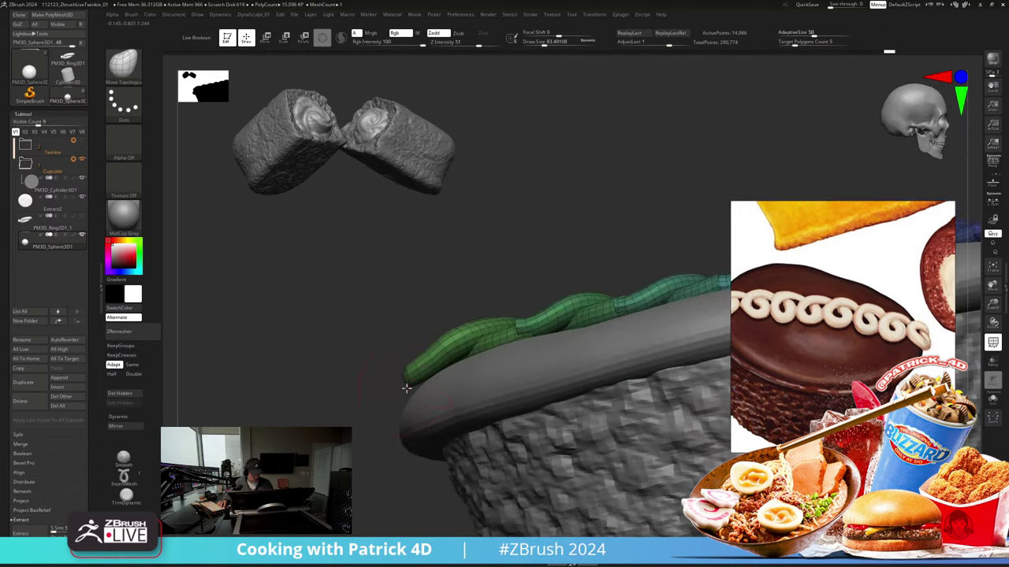
pyautogui.moveTo(407, 388); pyautogui.dragTo(404, 391)
pyautogui.moveTo(288, 360)
pyautogui.keyDown('alt'); pyautogui.mouseDown()
pyautogui.moveTo(265, 337)
pyautogui.moveTo(260, 406)
pyautogui.mouseUp(); pyautogui.keyUp('alt')
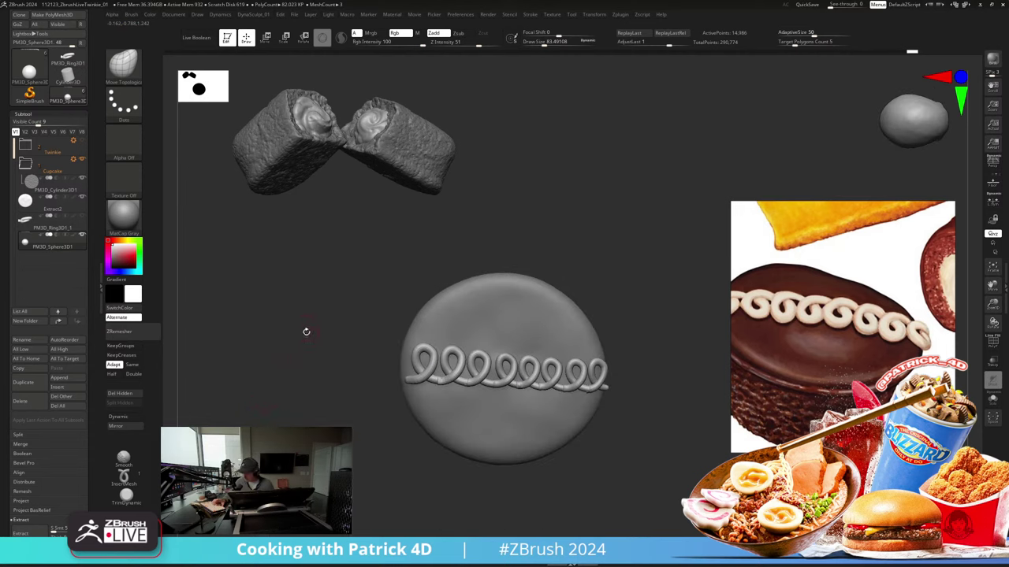
# Step: Thicken the icing loops slightly with Inflate and nudge the tail end into place against the frosting edge
pyautogui.press('space')
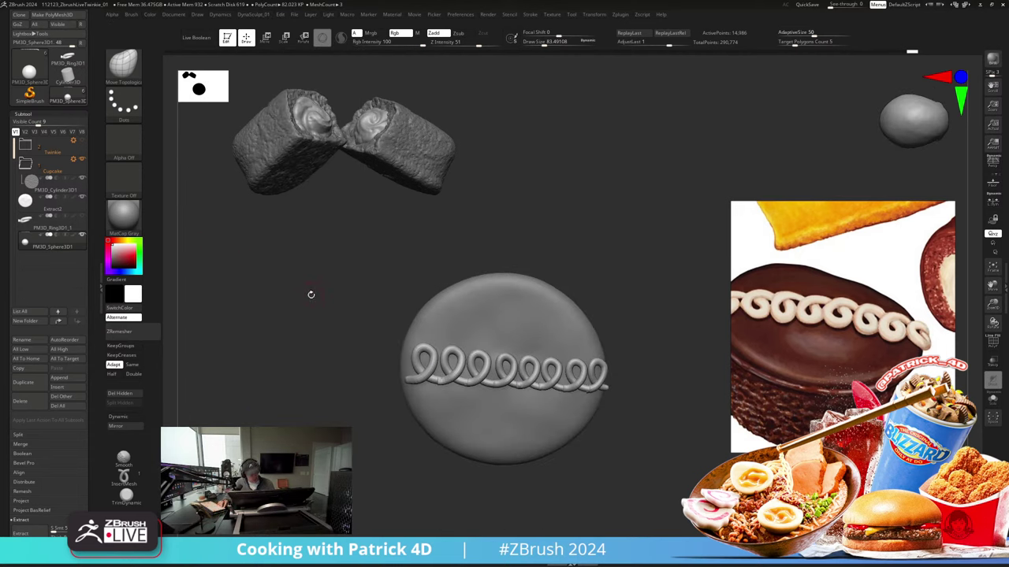
pyautogui.press('space')
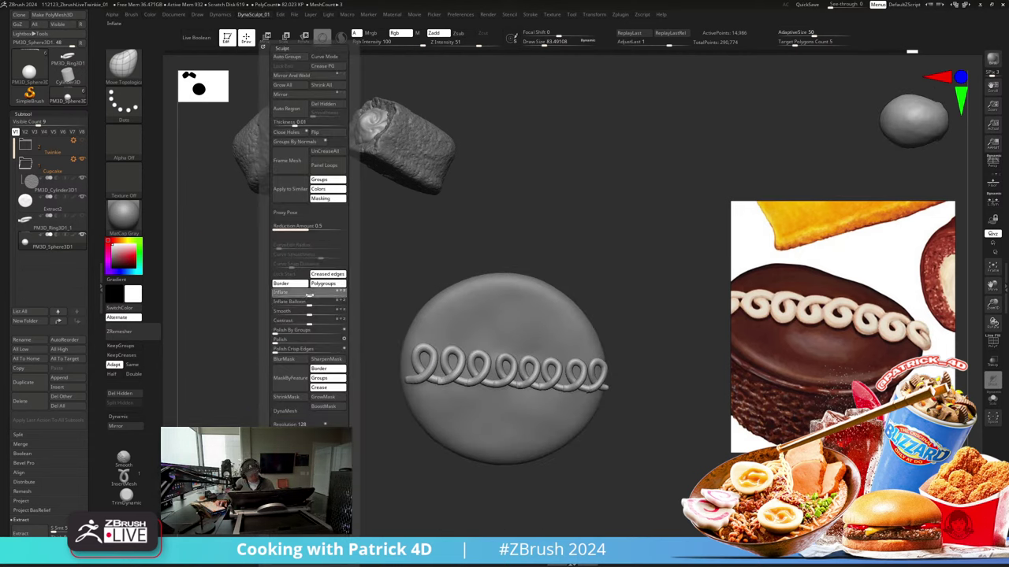
pyautogui.moveTo(313, 293); pyautogui.dragTo(315, 293)
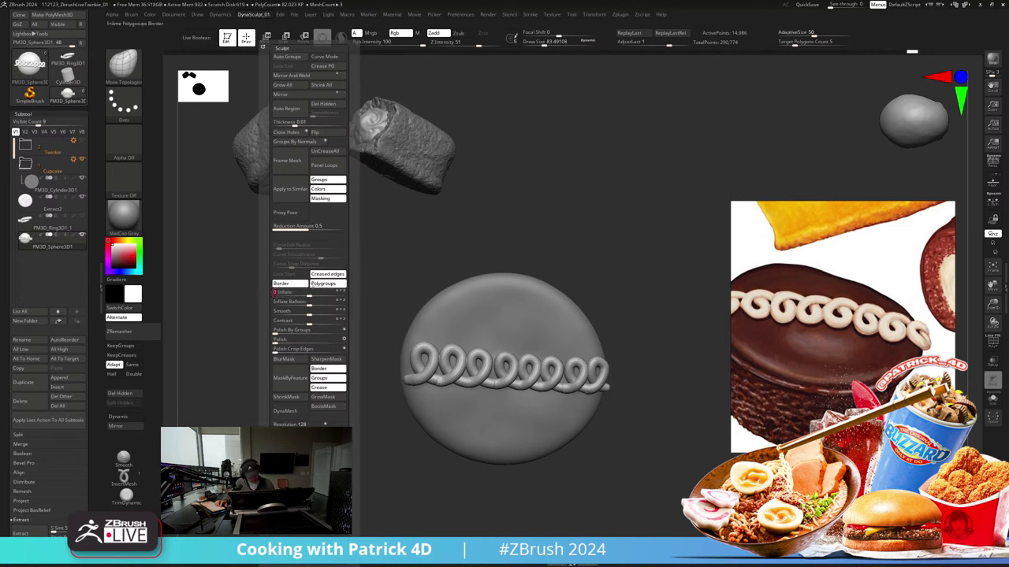
pyautogui.moveTo(244, 316); pyautogui.dragTo(342, 297)
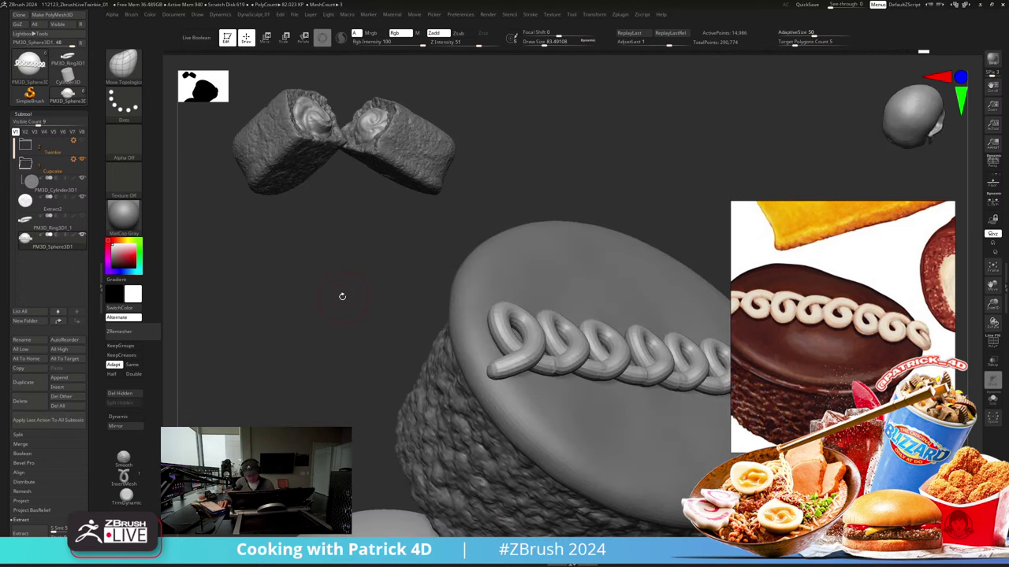
pyautogui.moveTo(478, 358); pyautogui.dragTo(622, 399)
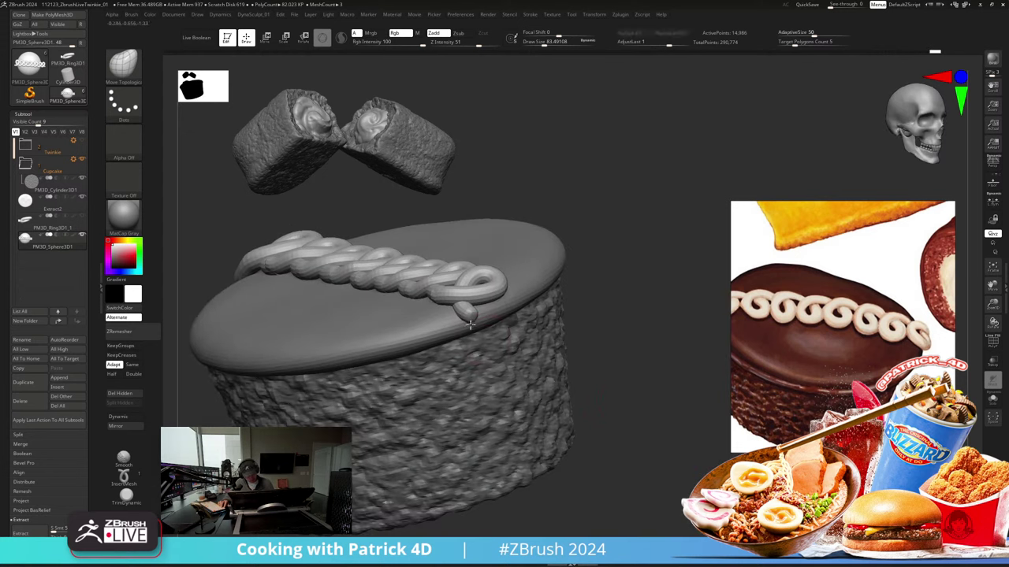
pyautogui.moveTo(469, 324)
pyautogui.mouseDown()
pyautogui.moveTo(473, 335)
pyautogui.moveTo(468, 320)
pyautogui.mouseUp()
# Step: Duplicate the icing subtool and delete the purple sphere from the copy, keeping only the loops
pyautogui.keyDown('alt'); pyautogui.moveTo(596, 356); pyautogui.dragTo(331, 276); pyautogui.keyUp('alt')
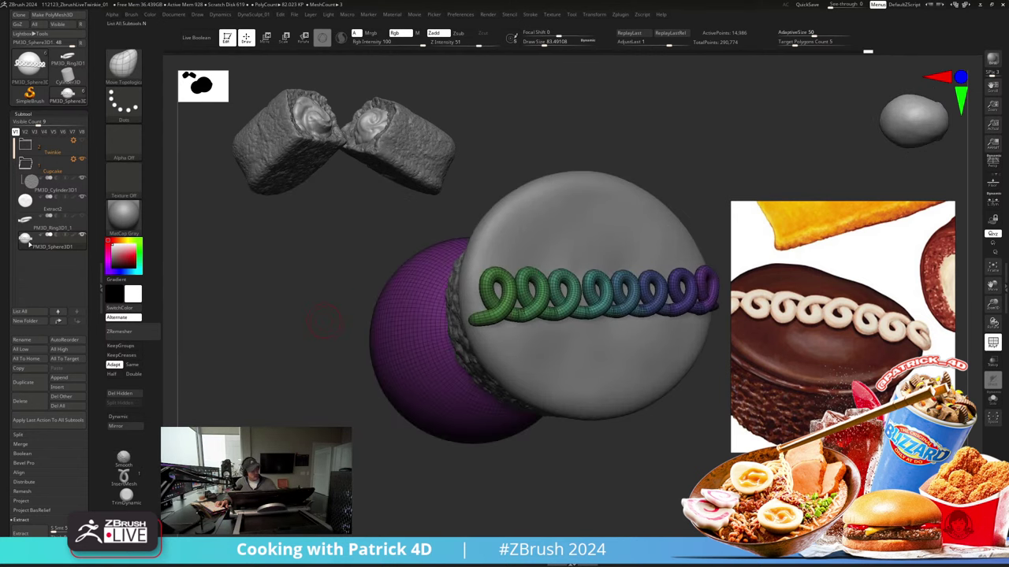
pyautogui.click(23, 383)
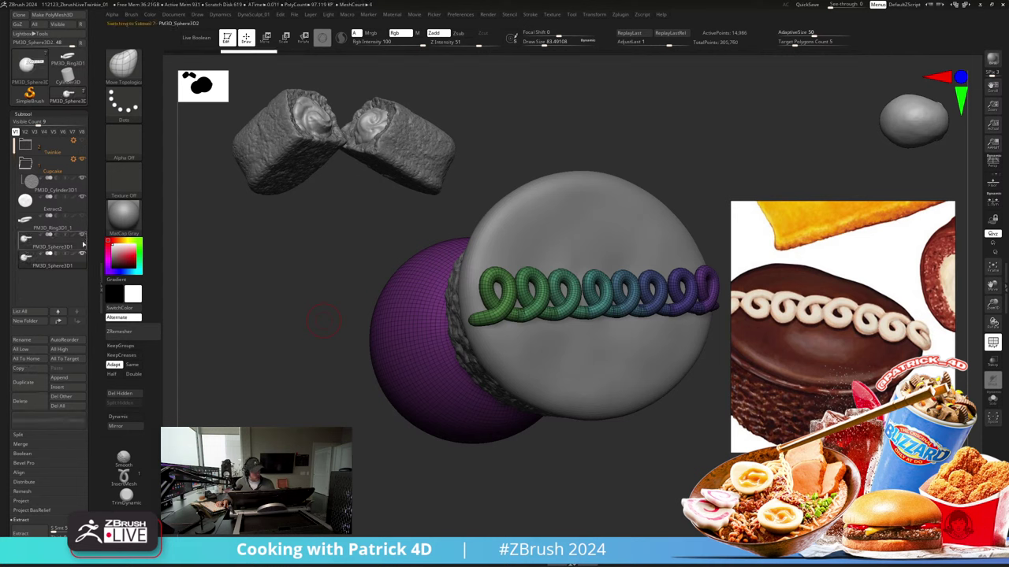
pyautogui.keyDown('ctrl'); pyautogui.keyDown('shift'); pyautogui.click(375, 337); pyautogui.keyUp('shift'); pyautogui.keyUp('ctrl')
pyautogui.keyDown('ctrl'); pyautogui.keyDown('shift'); pyautogui.moveTo(355, 322); pyautogui.dragTo(335, 319); pyautogui.keyUp('shift'); pyautogui.keyUp('ctrl')
pyautogui.click(123, 394)
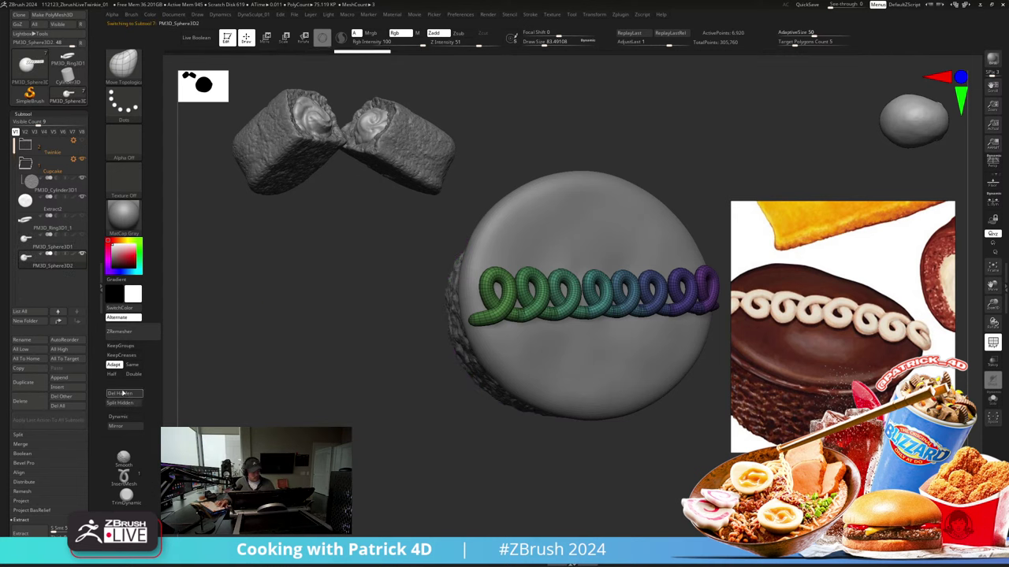
# Step: DynaMesh the duplicated icing loops at a resolution of 400
pyautogui.keyDown('alt'); pyautogui.moveTo(289, 397); pyautogui.dragTo(264, 369); pyautogui.keyUp('alt')
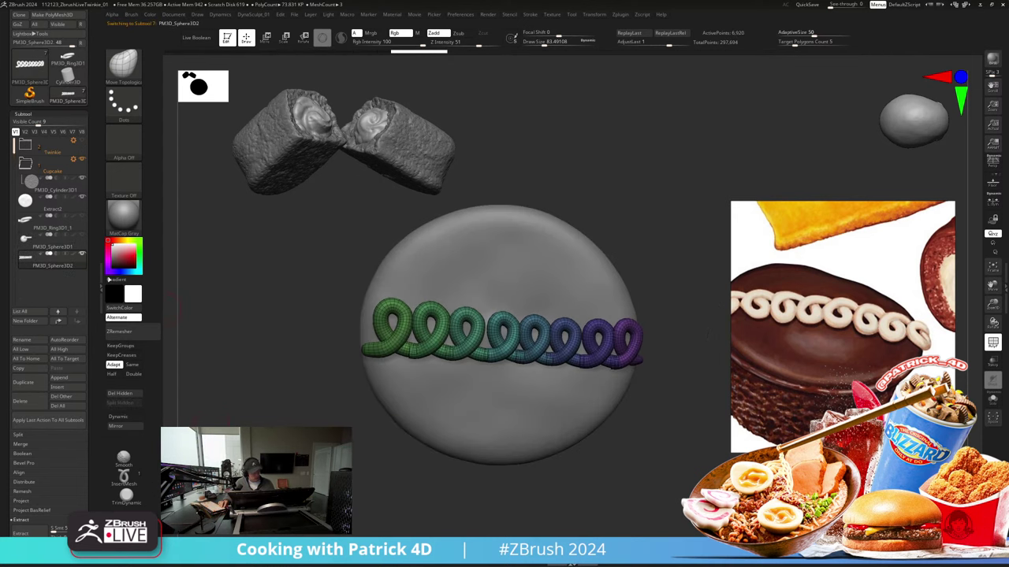
pyautogui.moveTo(28, 563); pyautogui.dragTo(25, 473)
pyautogui.click(25, 479)
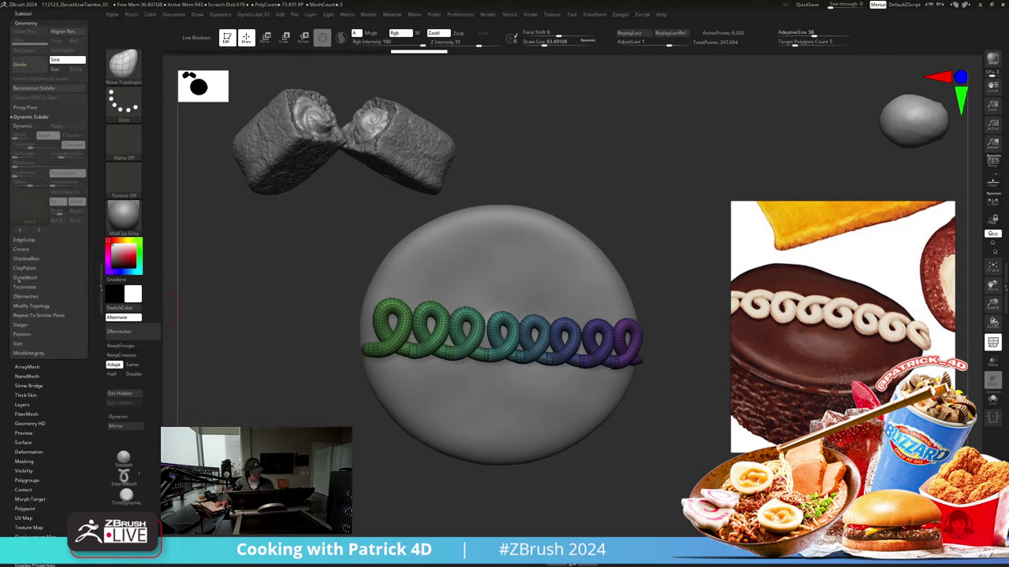
pyautogui.click(24, 277)
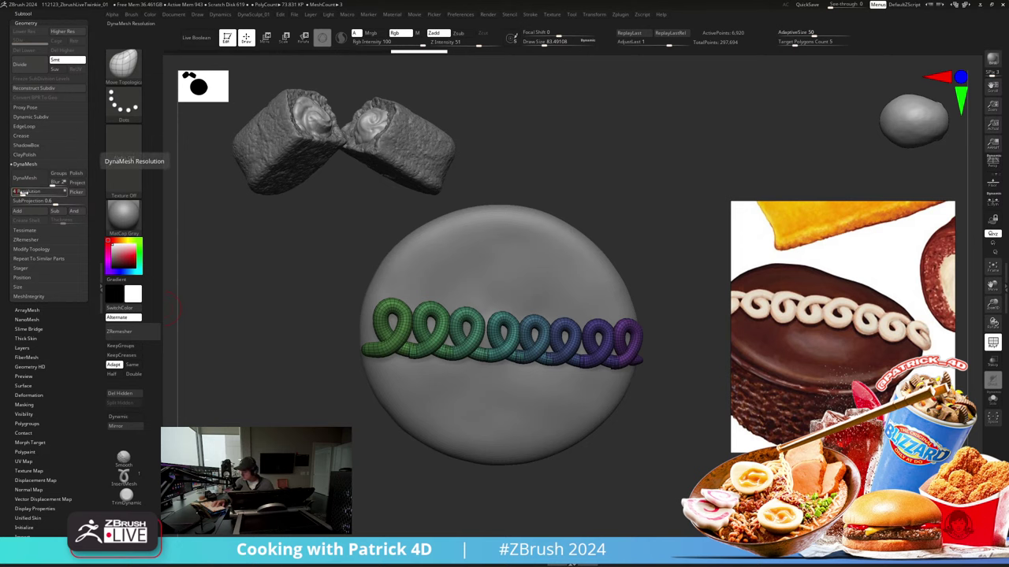
pyautogui.click(24, 194)
pyautogui.write('400')
pyautogui.press('Return')
pyautogui.click(27, 177)
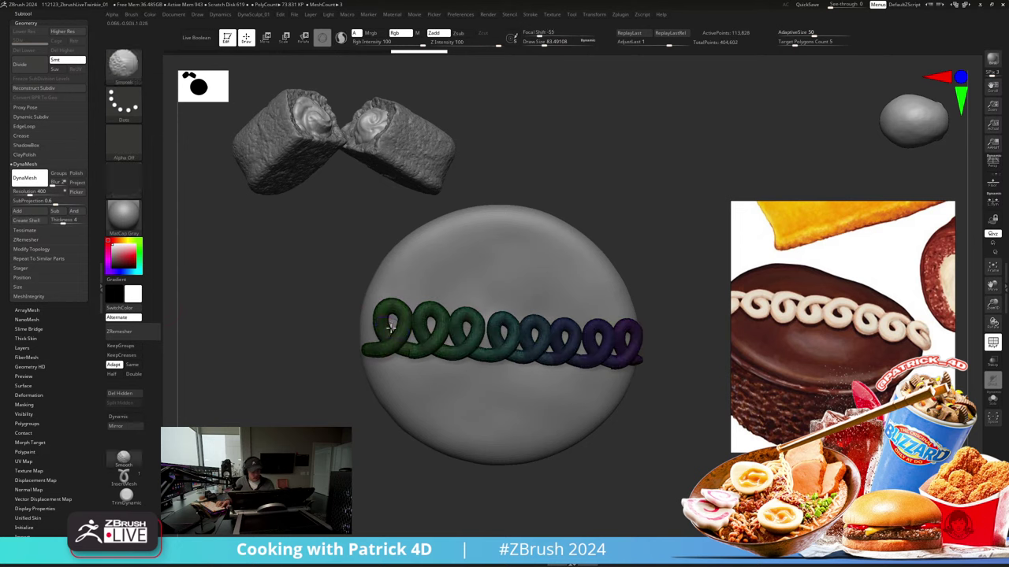
# Step: Smooth the seams along the lower strand of the merged icing loops
pyautogui.hotkey('shift', 'f')
pyautogui.keyDown('alt'); pyautogui.moveTo(240, 229); pyautogui.dragTo(261, 237); pyautogui.keyUp('alt')
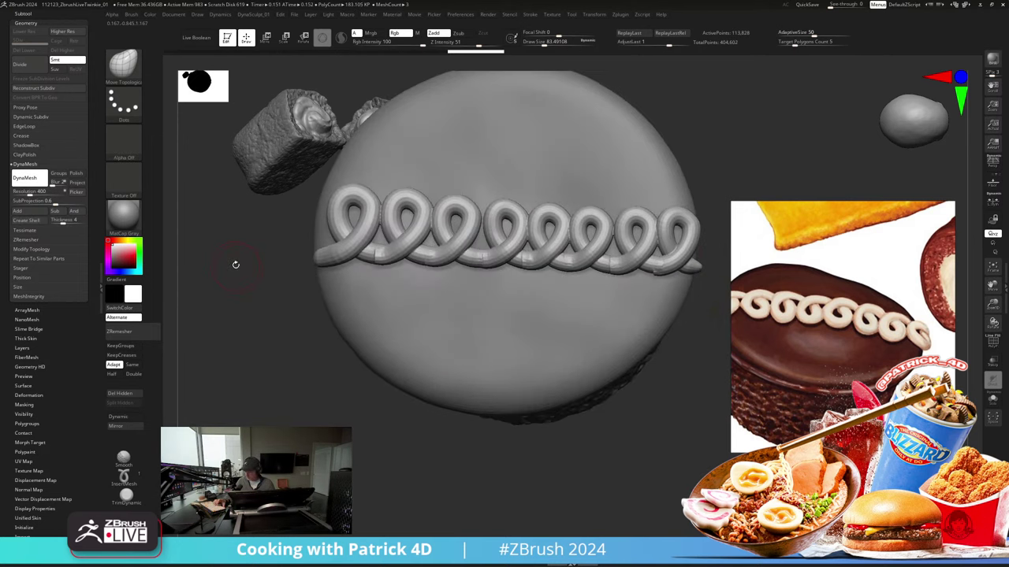
pyautogui.press('1')
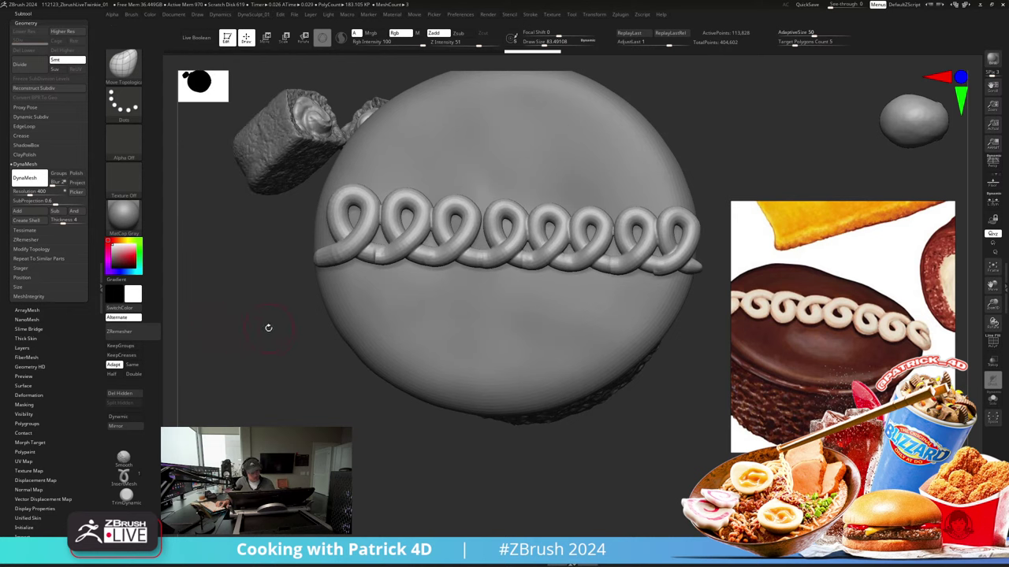
pyautogui.press('shift')
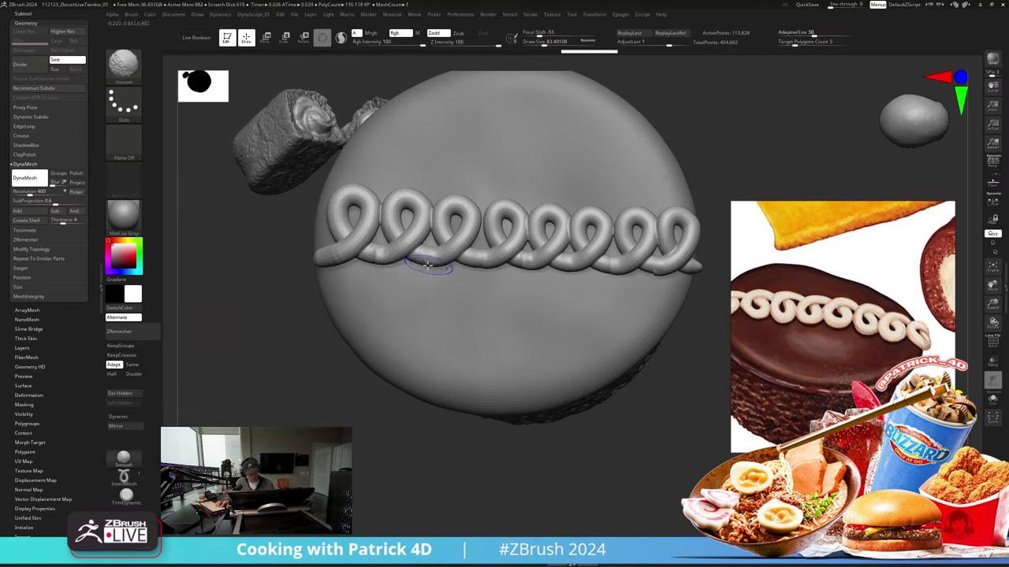
pyautogui.keyDown('shift'); pyautogui.moveTo(428, 261); pyautogui.dragTo(614, 271); pyautogui.keyUp('shift')
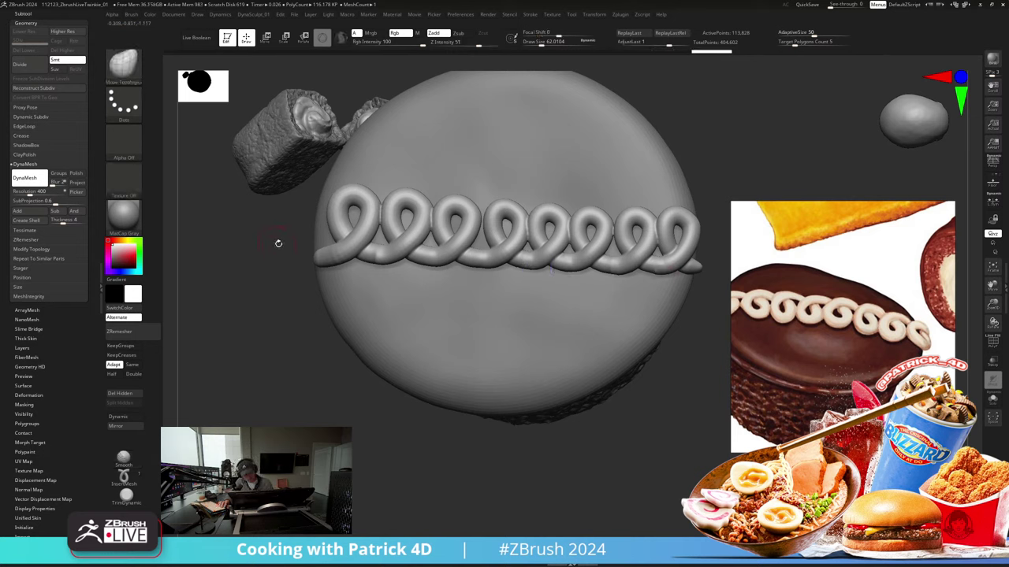
pyautogui.moveTo(277, 241); pyautogui.dragTo(322, 256)
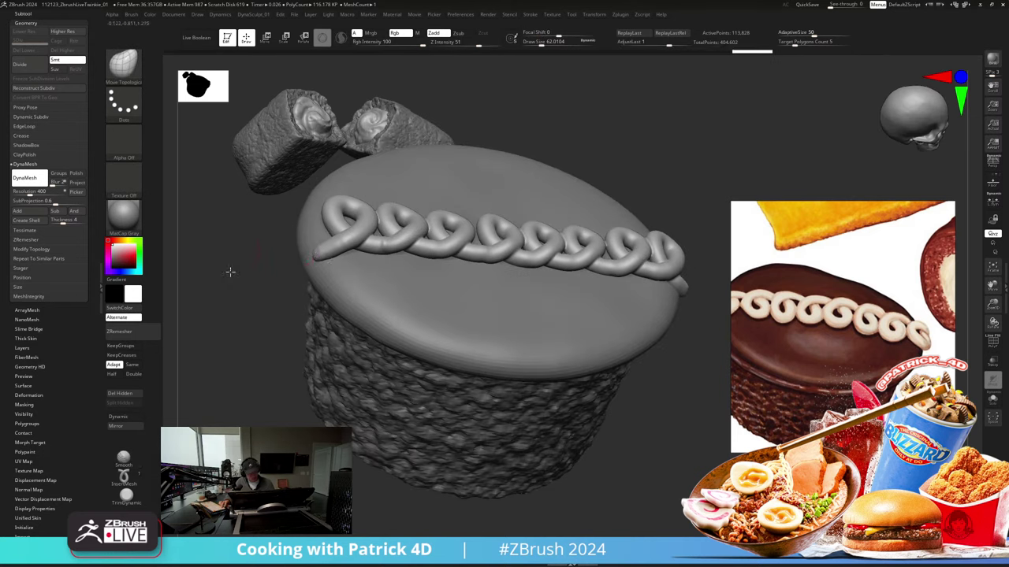
pyautogui.keyDown('shift'); pyautogui.moveTo(228, 271); pyautogui.dragTo(425, 490); pyautogui.keyUp('shift')
pyautogui.moveTo(220, 380); pyautogui.dragTo(277, 419)
pyautogui.hotkey('shift', 'f')
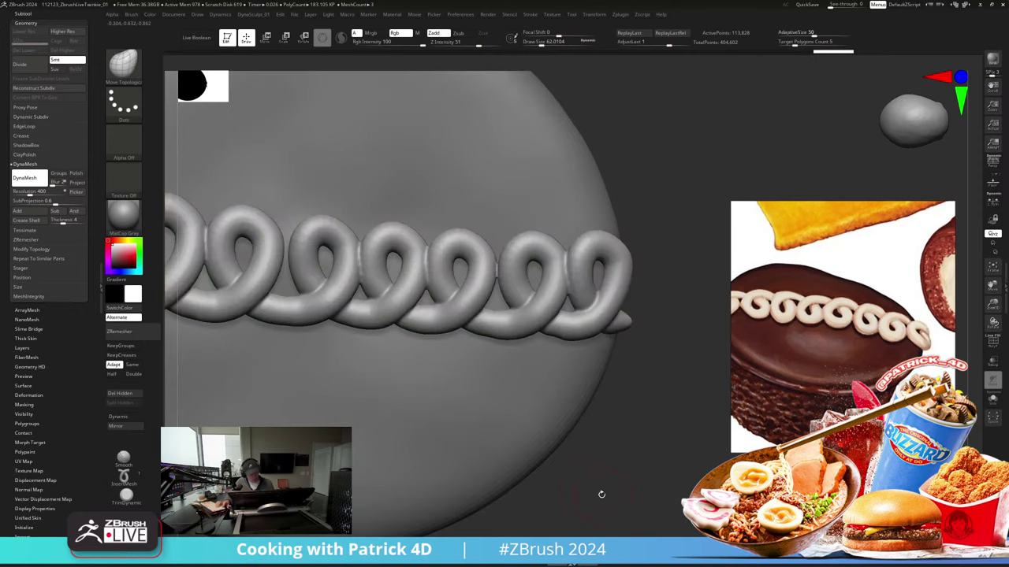
pyautogui.keyDown('alt'); pyautogui.moveTo(609, 501); pyautogui.dragTo(707, 444); pyautogui.keyUp('alt')
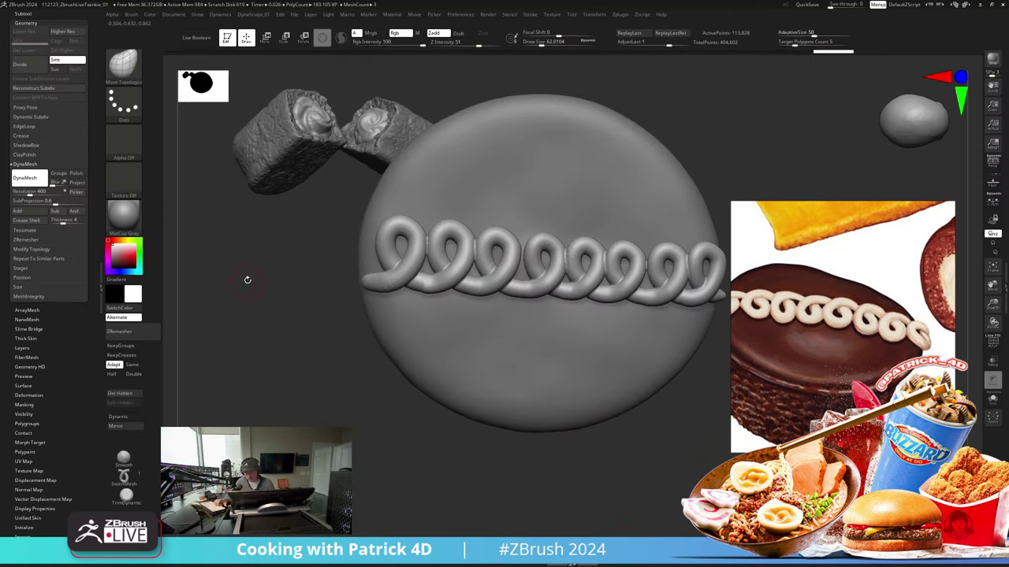
pyautogui.press('d')
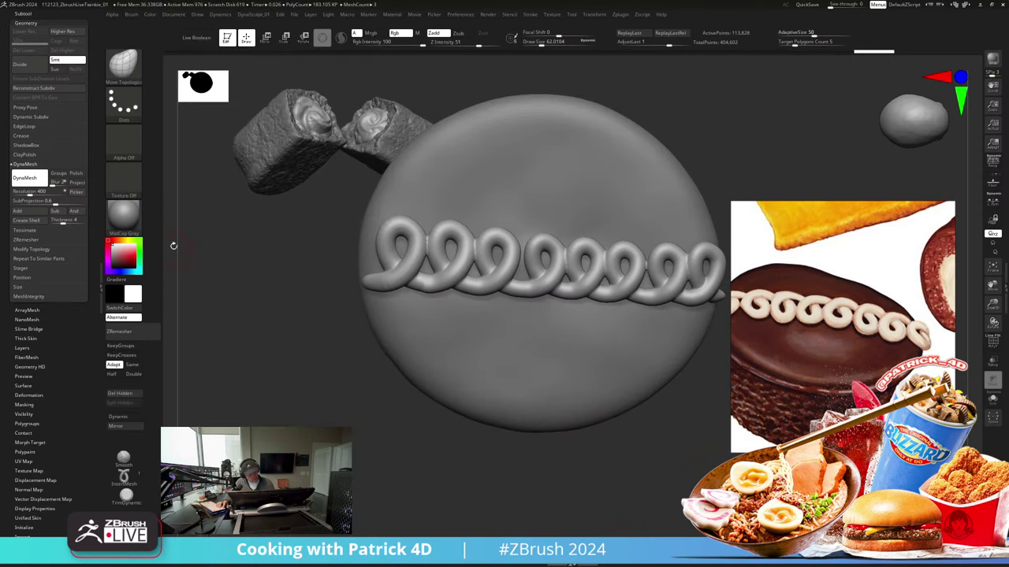
pyautogui.moveTo(260, 339); pyautogui.dragTo(257, 285)
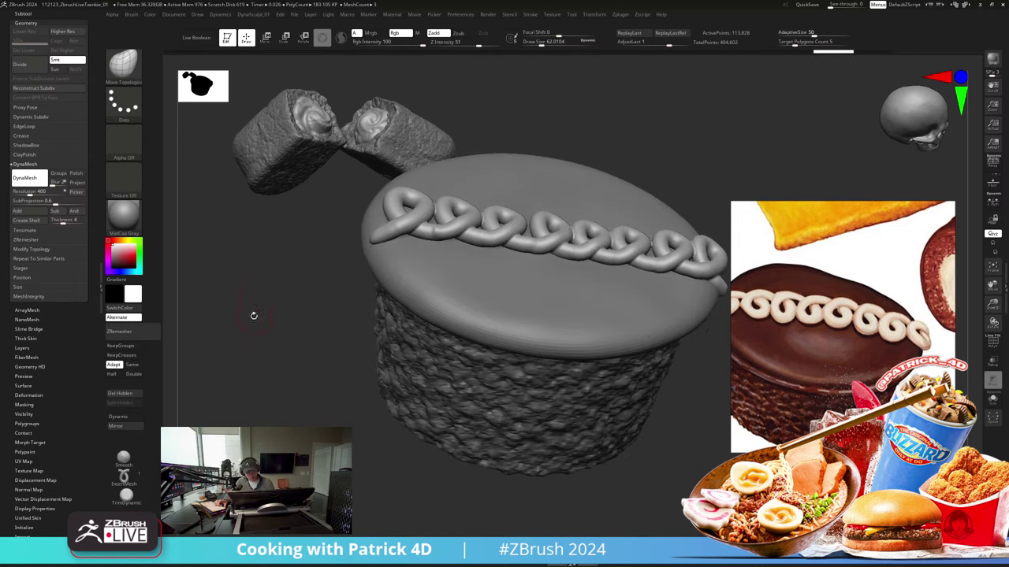
# Step: Switch to the Move Topological brush and enable Proxy Pose on the icing loops with a reduction amount of 0.5
pyautogui.press('space')
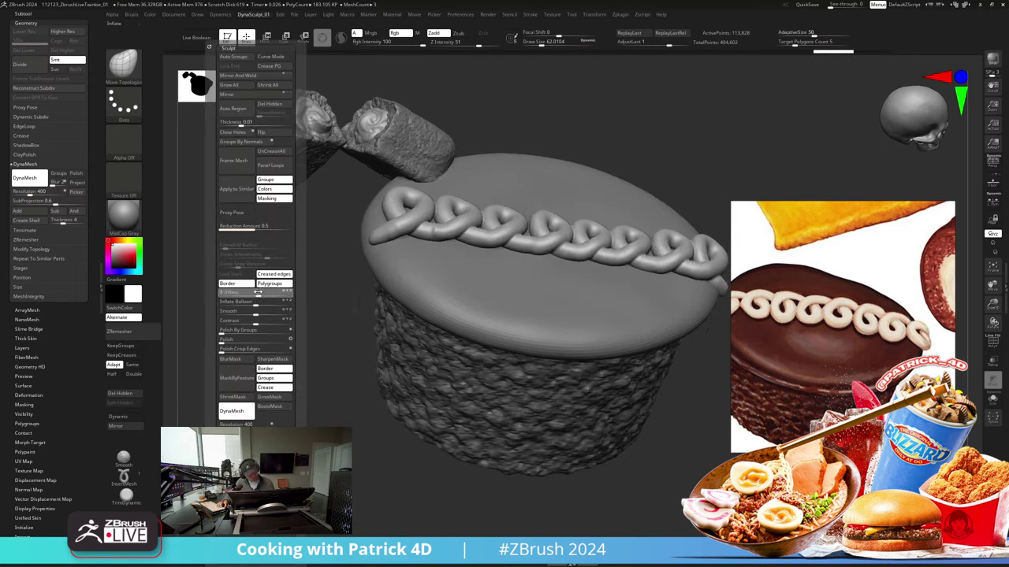
pyautogui.moveTo(245, 282); pyautogui.dragTo(236, 347)
pyautogui.press('b')
pyautogui.press('m')
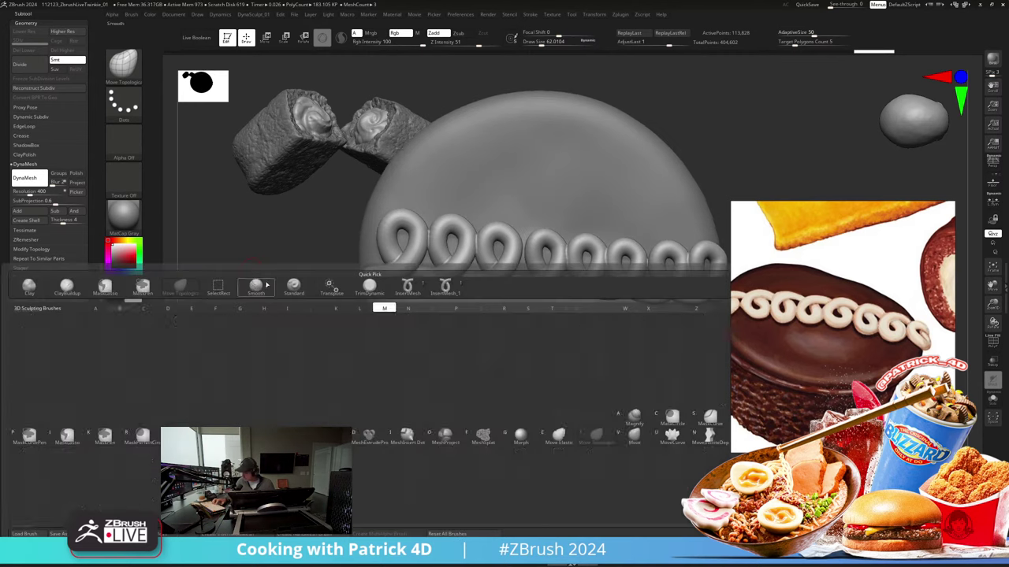
pyautogui.press('t')
pyautogui.click(25, 107)
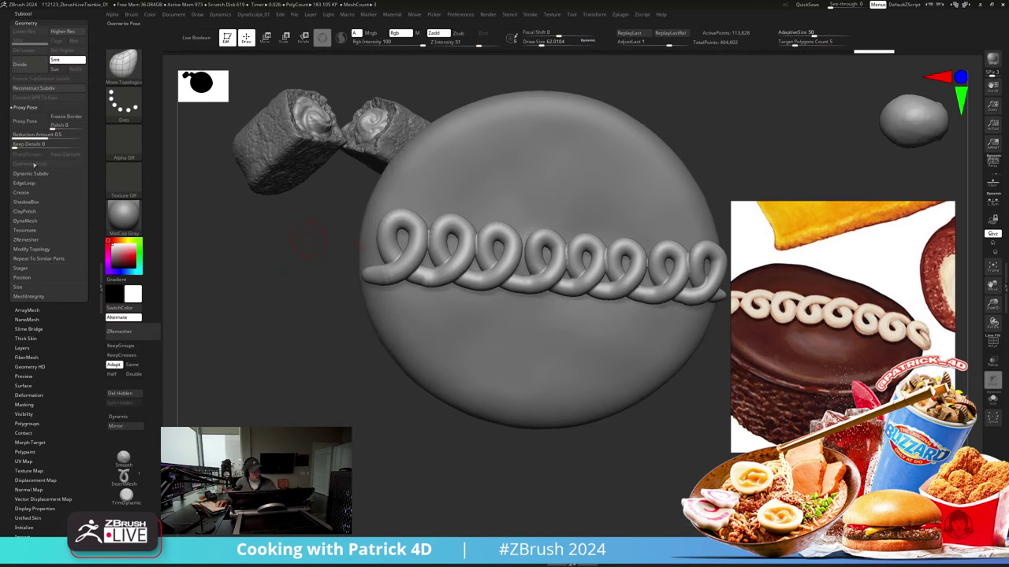
pyautogui.click(24, 121)
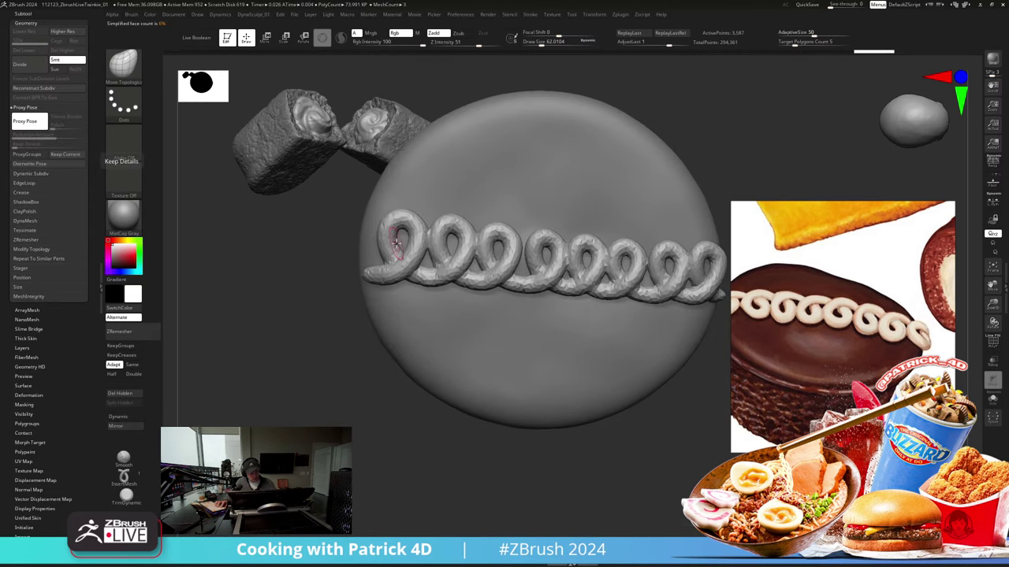
# Step: Reshape the proxy icing loops, widening the first two and adjusting the last two in isolation with a smaller brush
pyautogui.moveTo(392, 239)
pyautogui.mouseDown()
pyautogui.moveTo(502, 247)
pyautogui.moveTo(512, 235)
pyautogui.moveTo(531, 249)
pyautogui.mouseUp()
pyautogui.press('s')
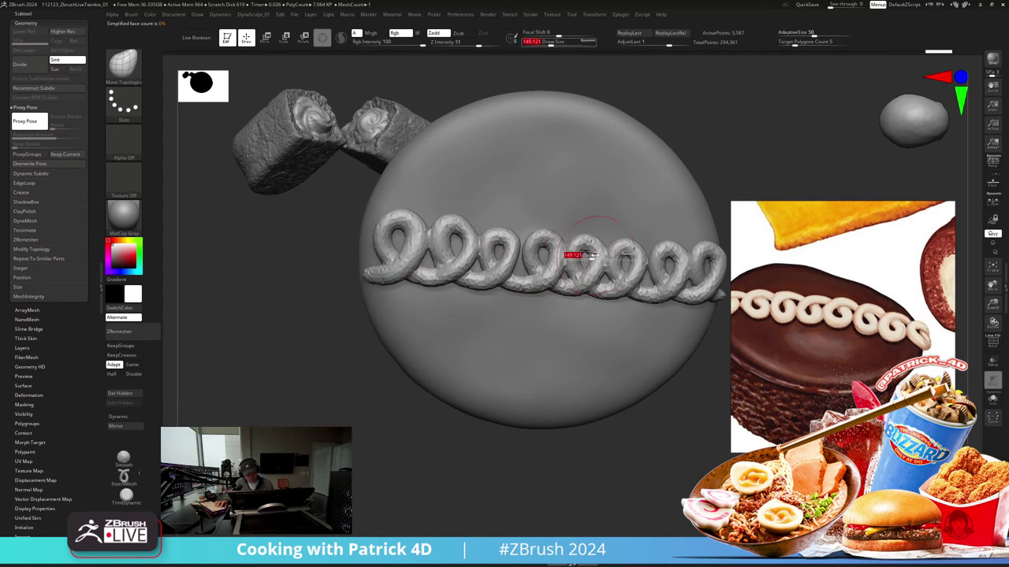
pyautogui.press('f')
pyautogui.press('f')
pyautogui.keyDown('alt'); pyautogui.moveTo(241, 297); pyautogui.dragTo(208, 280); pyautogui.keyUp('alt')
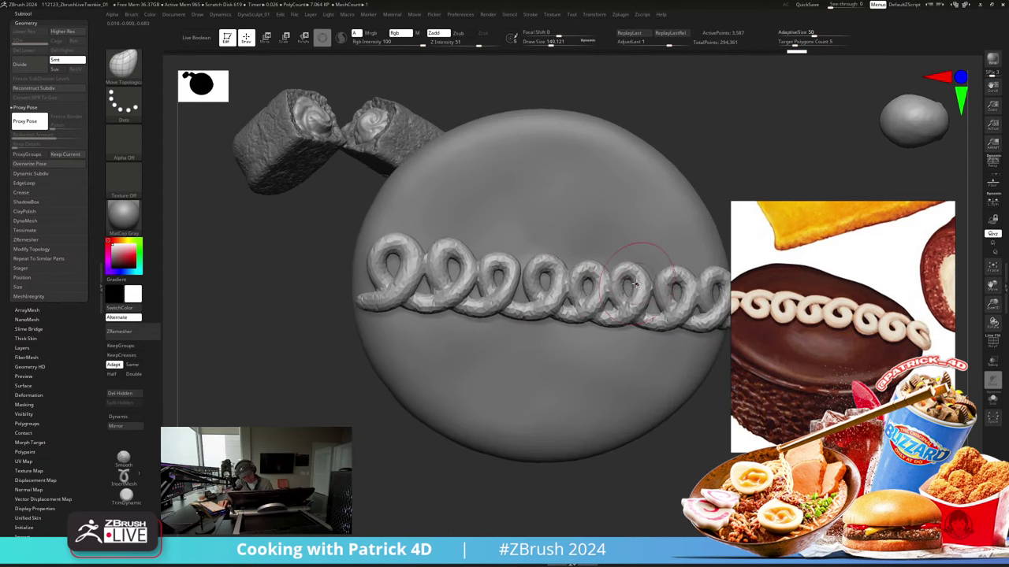
pyautogui.hotkey('alt', 's')
pyautogui.moveTo(675, 279); pyautogui.dragTo(678, 276)
pyautogui.keyDown('alt'); pyautogui.moveTo(696, 218); pyautogui.dragTo(628, 210); pyautogui.keyUp('alt')
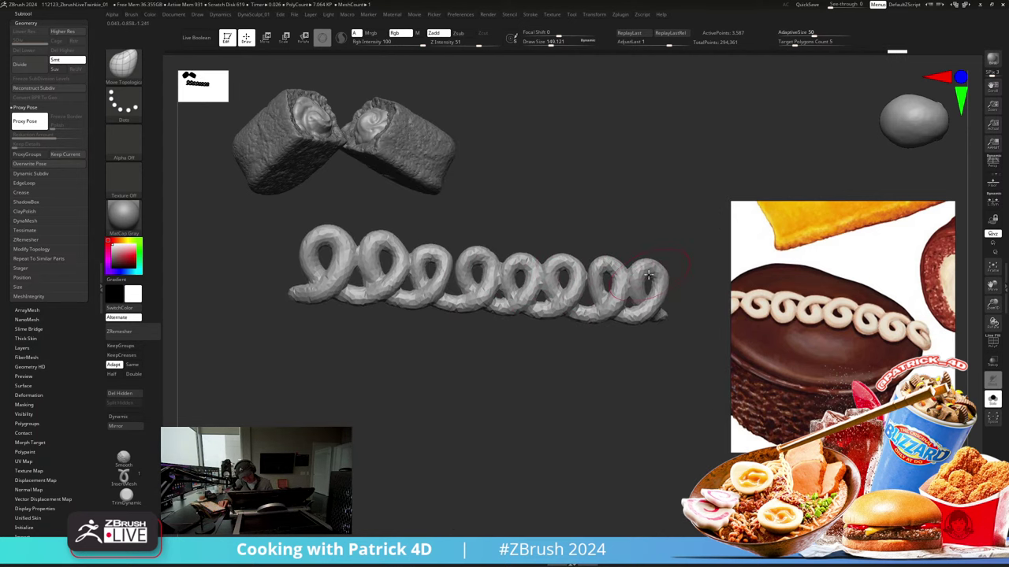
pyautogui.press('[')
pyautogui.moveTo(646, 276); pyautogui.dragTo(650, 273)
pyautogui.press('[')
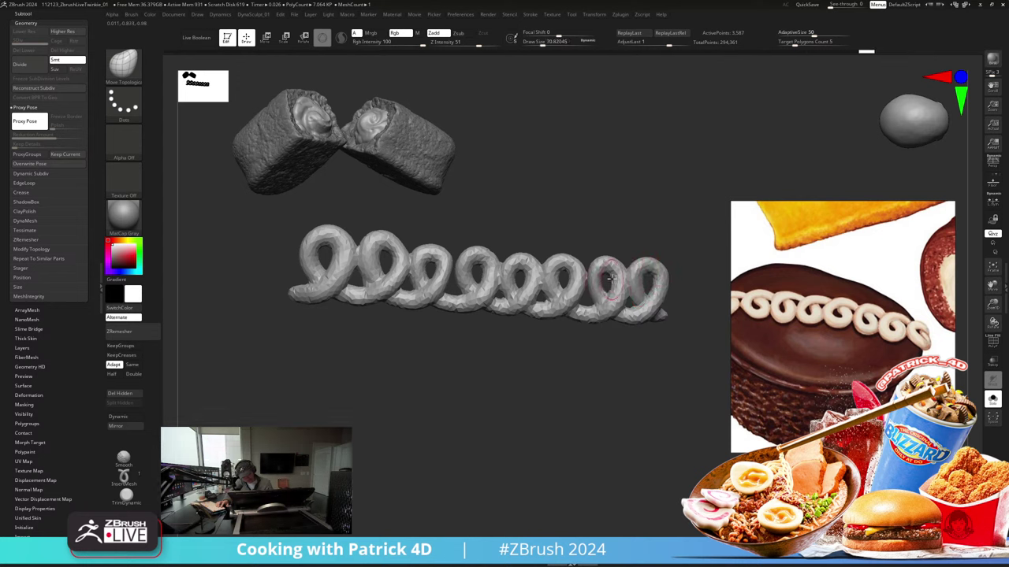
pyautogui.keyDown('ctrl'); pyautogui.keyDown('shift'); pyautogui.click(605, 282); pyautogui.keyUp('shift'); pyautogui.keyUp('ctrl')
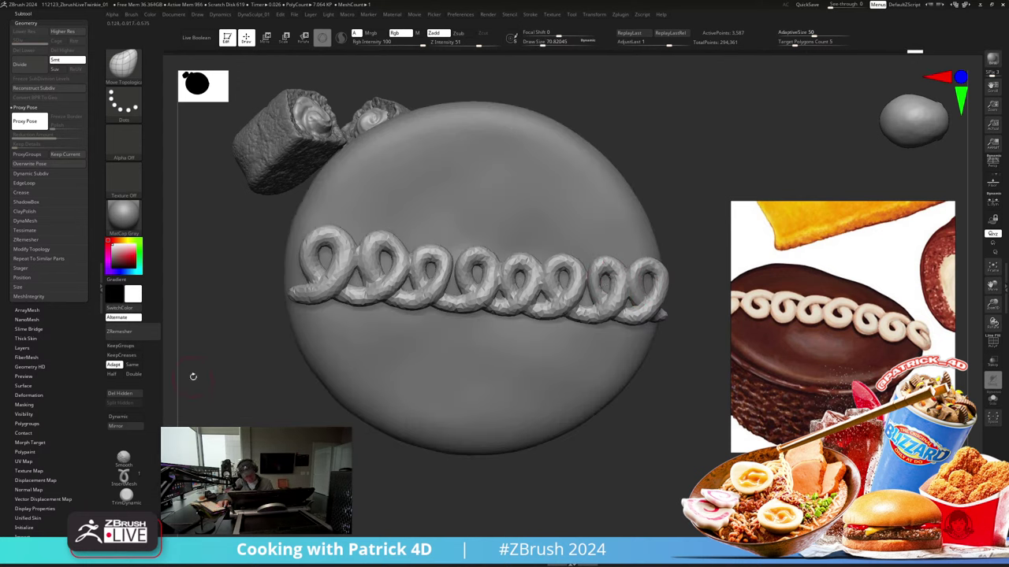
# Step: Turn off Proxy Pose to carry the reshaped loops back to the full-resolution icing
pyautogui.click(28, 122)
pyautogui.press('f')
pyautogui.hotkey('shift', 'f')
pyautogui.hotkey('shift', 'f')
pyautogui.moveTo(250, 405)
pyautogui.mouseDown()
pyautogui.moveTo(254, 366)
pyautogui.moveTo(312, 288)
pyautogui.moveTo(228, 353)
pyautogui.moveTo(220, 376)
pyautogui.moveTo(211, 358)
pyautogui.mouseUp()
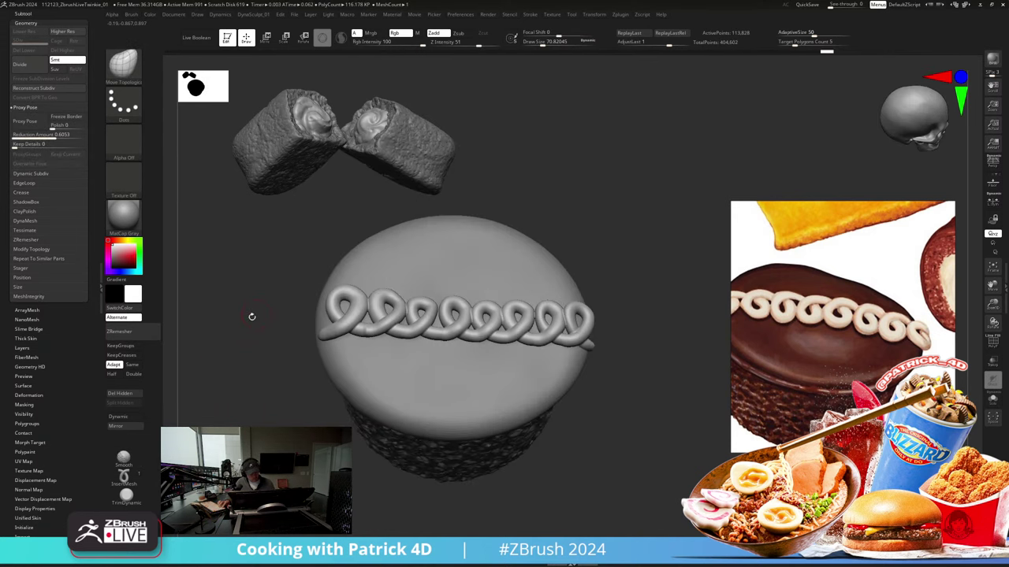
# Step: Pre-process the icing loops in Decimation Master and decimate them to 20%
pyautogui.click(620, 14)
pyautogui.click(630, 95)
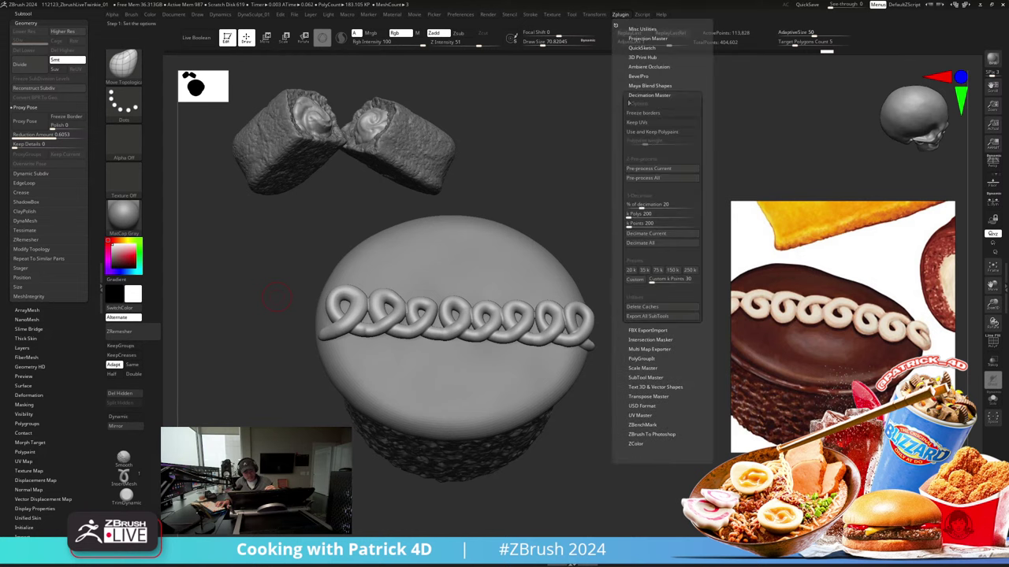
pyautogui.click(634, 167)
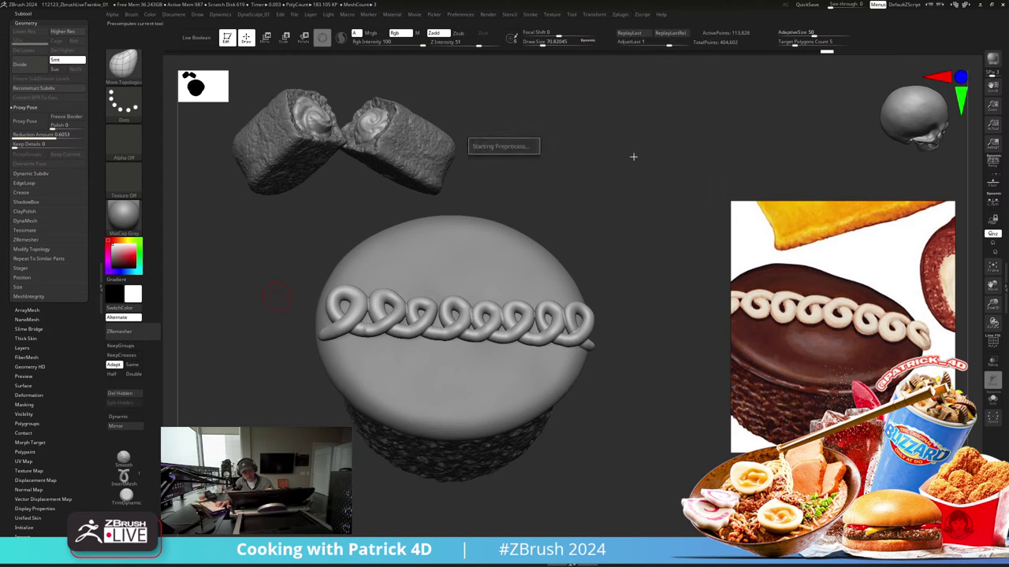
pyautogui.click(620, 14)
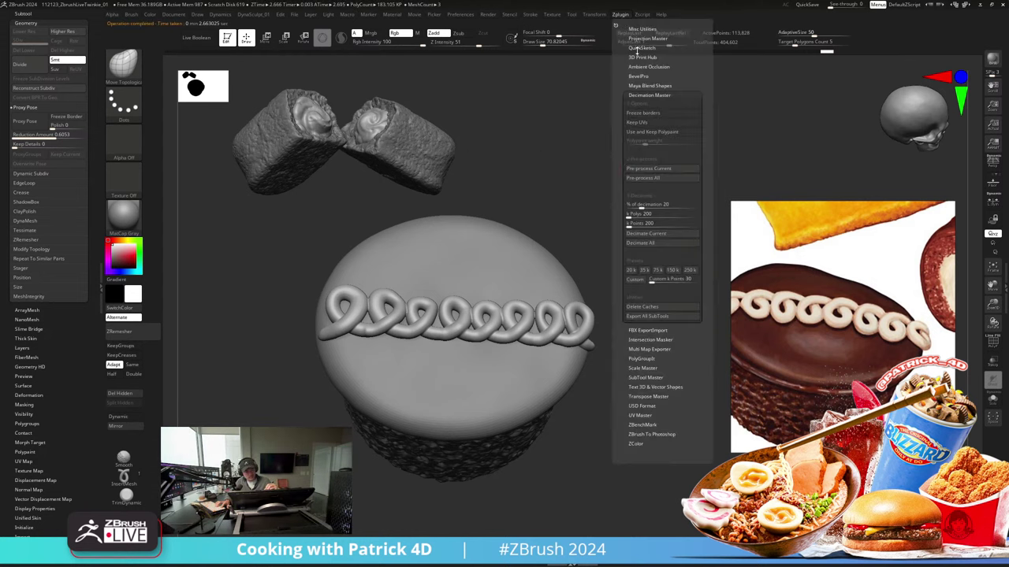
pyautogui.click(644, 235)
# Step: Rebuild the decimated icing loops with ZRemesher using the Half option
pyautogui.hotkey('shift', 'f')
pyautogui.keyDown('alt'); pyautogui.moveTo(212, 335); pyautogui.dragTo(232, 331); pyautogui.keyUp('alt')
pyautogui.hotkey('shift', 'f')
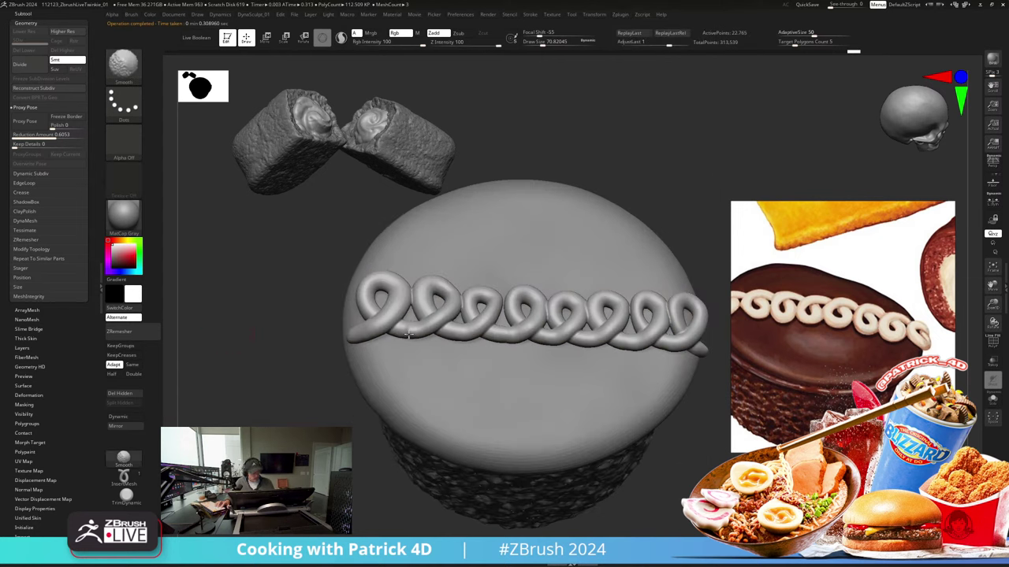
pyautogui.click(26, 240)
pyautogui.click(30, 194)
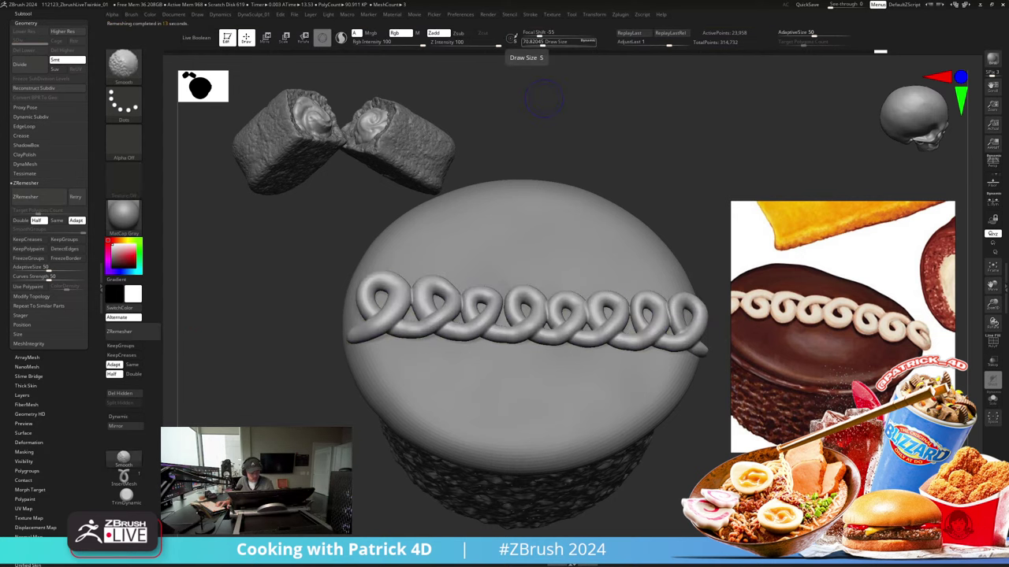
# Step: Try a negative Contrast deformation on the icing loops and undo it
pyautogui.moveTo(279, 296)
pyautogui.keyDown('alt'); pyautogui.mouseDown()
pyautogui.moveTo(241, 288)
pyautogui.moveTo(274, 279)
pyautogui.moveTo(263, 282)
pyautogui.mouseUp(); pyautogui.keyUp('alt')
pyautogui.press('d')
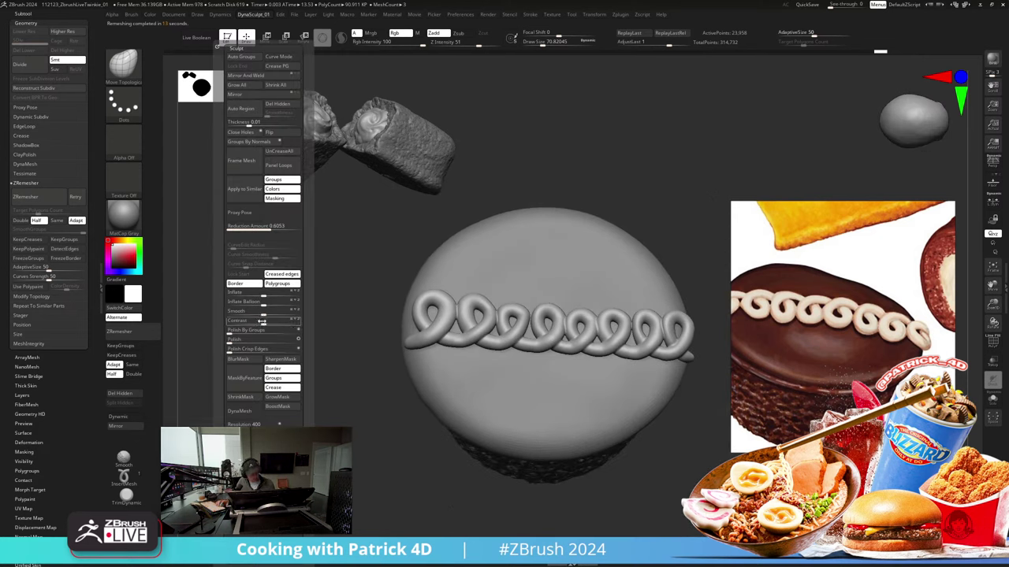
pyautogui.moveTo(263, 323); pyautogui.dragTo(235, 320)
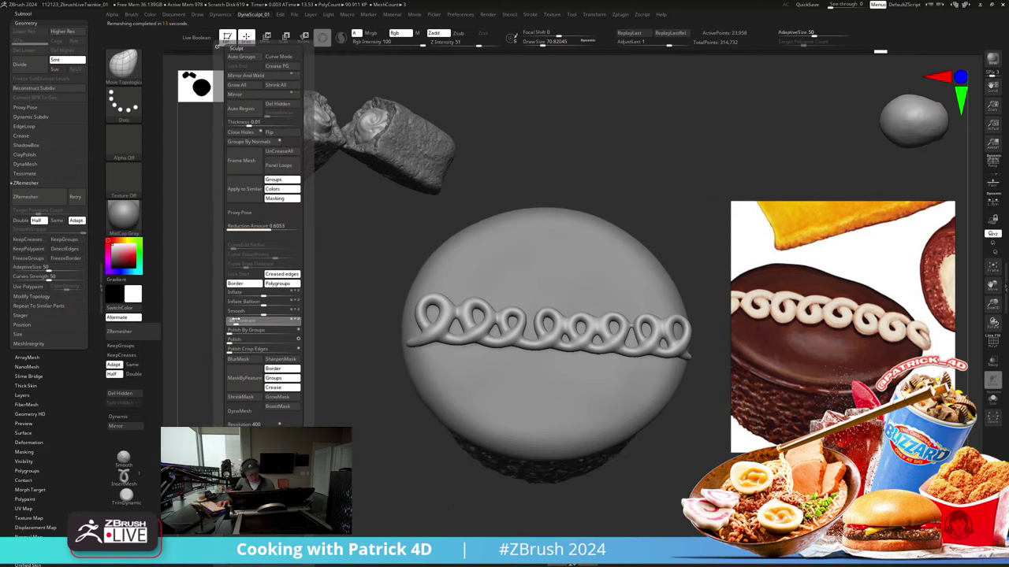
pyautogui.hotkey('ctrl', 'z')
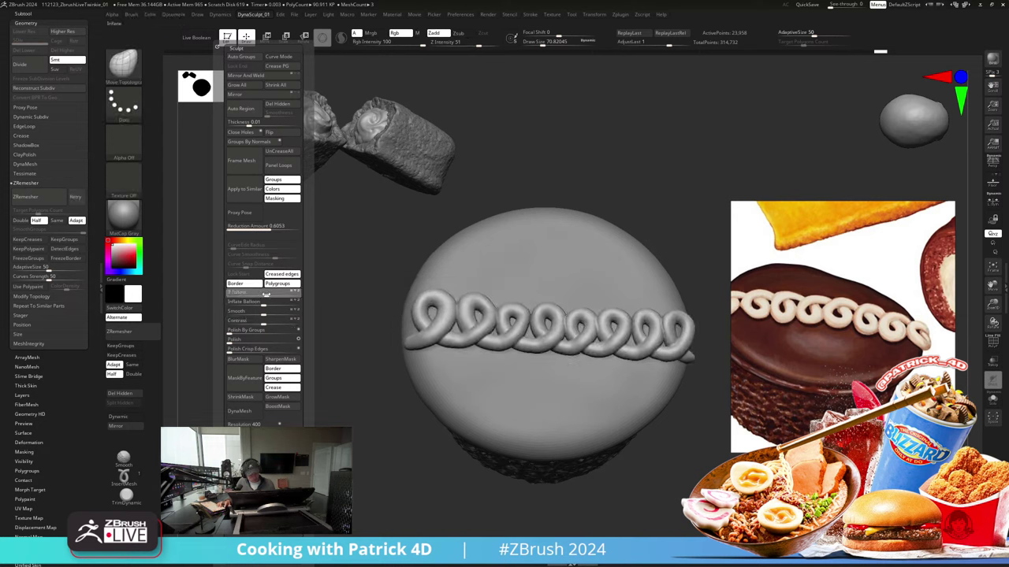
pyautogui.moveTo(266, 293); pyautogui.dragTo(267, 312)
pyautogui.moveTo(267, 313)
pyautogui.mouseDown()
pyautogui.moveTo(268, 335)
pyautogui.moveTo(270, 275)
pyautogui.mouseUp()
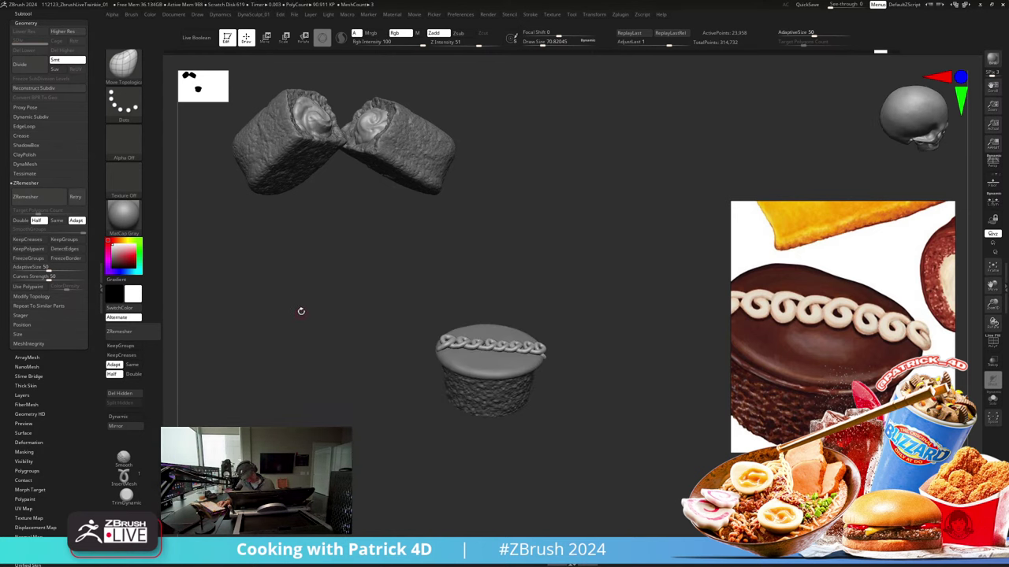
pyautogui.moveTo(301, 311)
pyautogui.mouseDown()
pyautogui.moveTo(275, 320)
pyautogui.moveTo(273, 305)
pyautogui.moveTo(284, 306)
pyautogui.moveTo(281, 355)
pyautogui.moveTo(272, 323)
pyautogui.moveTo(310, 291)
pyautogui.moveTo(304, 211)
pyautogui.moveTo(311, 345)
pyautogui.moveTo(312, 326)
pyautogui.moveTo(299, 322)
pyautogui.moveTo(295, 331)
pyautogui.moveTo(428, 383)
pyautogui.moveTo(432, 321)
pyautogui.mouseUp()
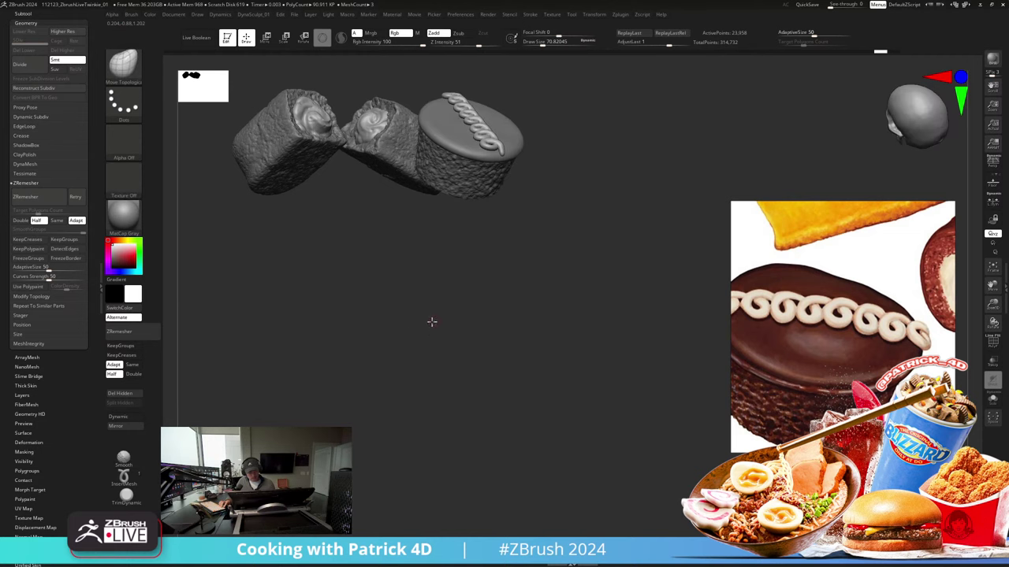
# Step: Select the frosting subtool and set up the ClayBuildup brush with a Color Spray stroke
pyautogui.keyDown('alt'); pyautogui.moveTo(365, 337); pyautogui.dragTo(368, 565); pyautogui.keyUp('alt')
pyautogui.keyDown('alt'); pyautogui.click(552, 355); pyautogui.keyUp('alt')
pyautogui.keyDown('alt'); pyautogui.moveTo(396, 315); pyautogui.dragTo(324, 334); pyautogui.keyUp('alt')
pyautogui.press('b')
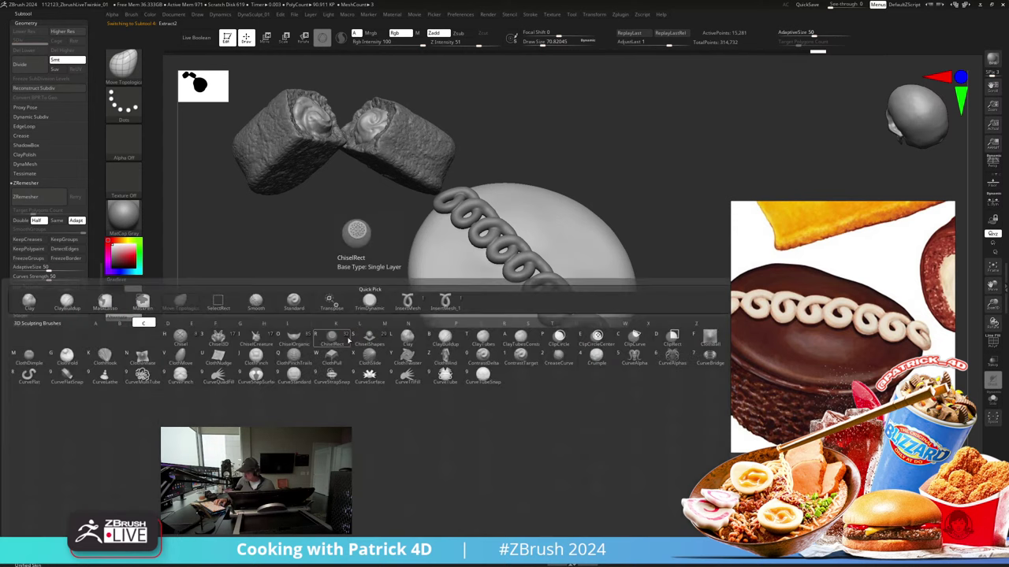
pyautogui.press('c')
pyautogui.press('b')
pyautogui.click(124, 104)
pyautogui.click(285, 112)
# Step: Sculpt an uneven, lumpy surface over the frosting top with ClayBuildup at a draw size of about 140
pyautogui.press('s')
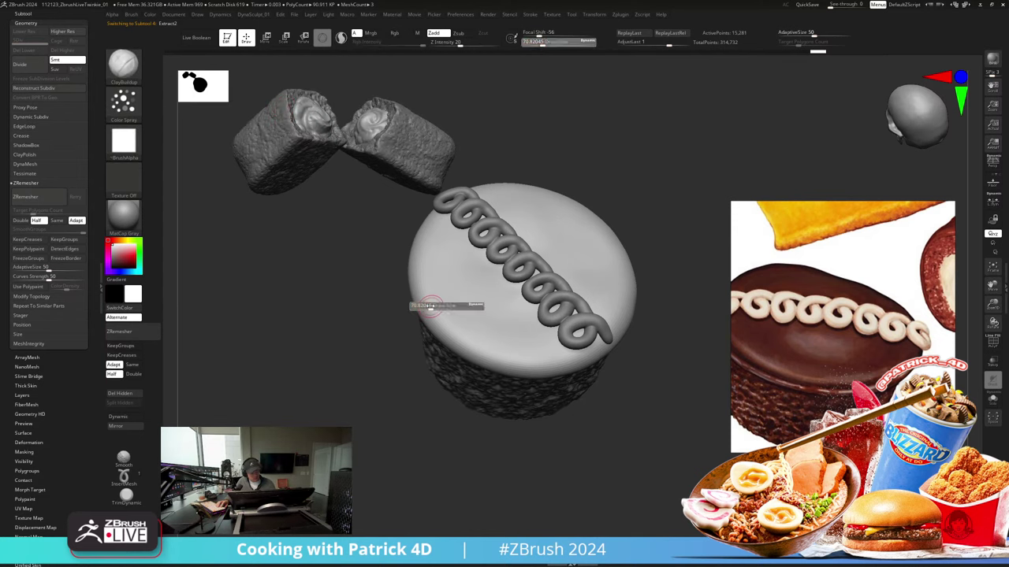
pyautogui.hotkey('shift', 'f')
pyautogui.moveTo(430, 306); pyautogui.dragTo(427, 315)
pyautogui.hotkey('shift', 'f')
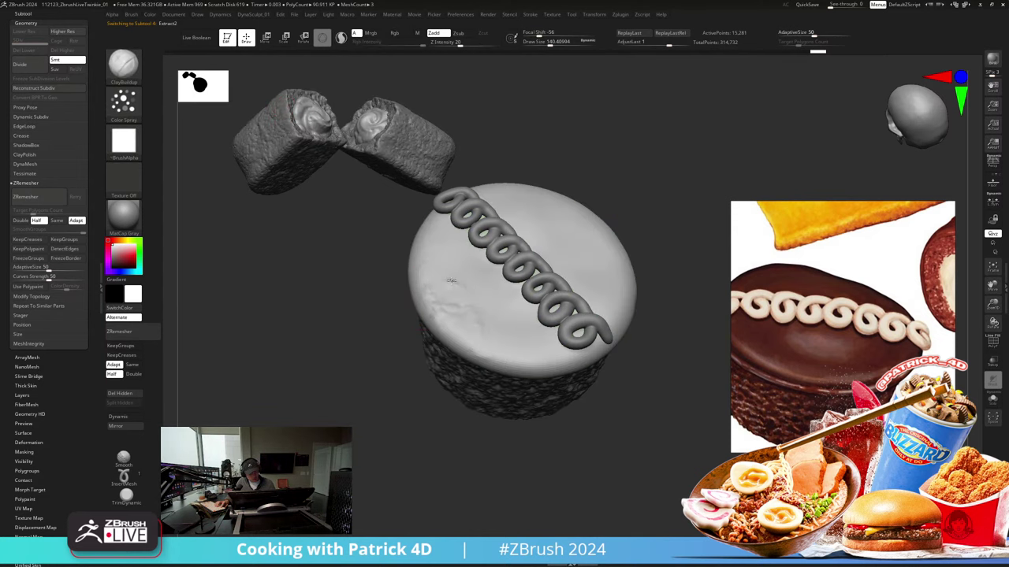
pyautogui.moveTo(451, 281)
pyautogui.mouseDown()
pyautogui.moveTo(540, 353)
pyautogui.moveTo(422, 239)
pyautogui.moveTo(392, 239)
pyautogui.moveTo(389, 298)
pyautogui.moveTo(471, 198)
pyautogui.moveTo(544, 193)
pyautogui.moveTo(609, 252)
pyautogui.moveTo(619, 331)
pyautogui.moveTo(549, 384)
pyautogui.moveTo(557, 259)
pyautogui.moveTo(538, 201)
pyautogui.moveTo(504, 361)
pyautogui.moveTo(457, 315)
pyautogui.moveTo(480, 260)
pyautogui.moveTo(607, 308)
pyautogui.moveTo(490, 164)
pyautogui.mouseUp()
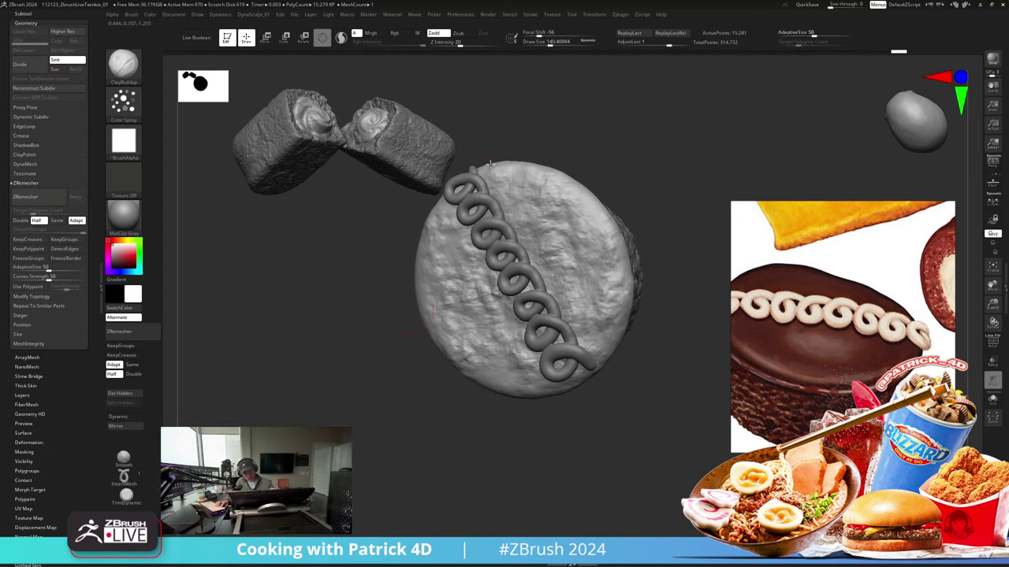
pyautogui.moveTo(407, 314); pyautogui.dragTo(323, 381)
pyautogui.moveTo(455, 218); pyautogui.dragTo(378, 252)
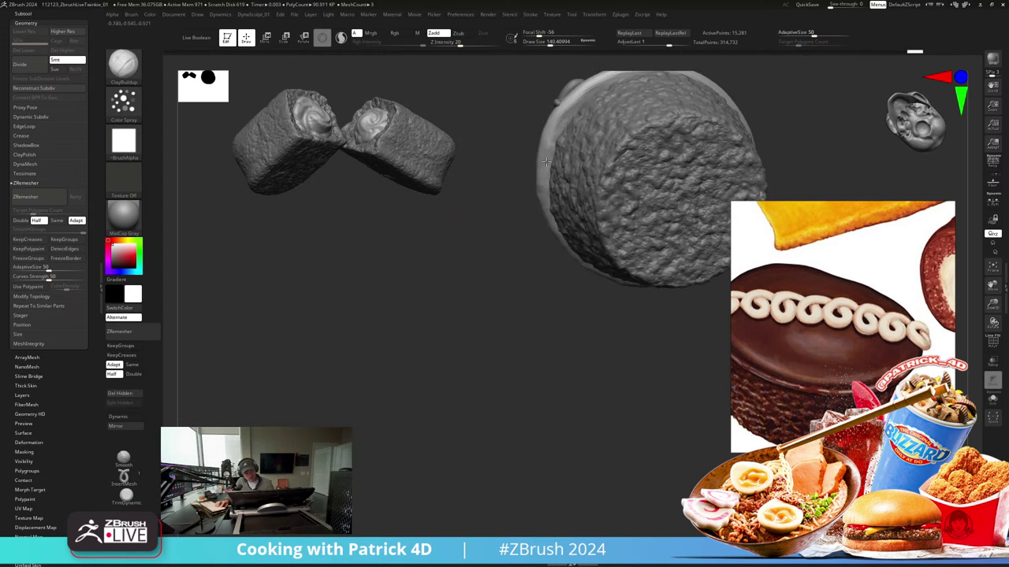
pyautogui.press('space')
pyautogui.click(444, 259)
pyautogui.moveTo(338, 190); pyautogui.dragTo(383, 305)
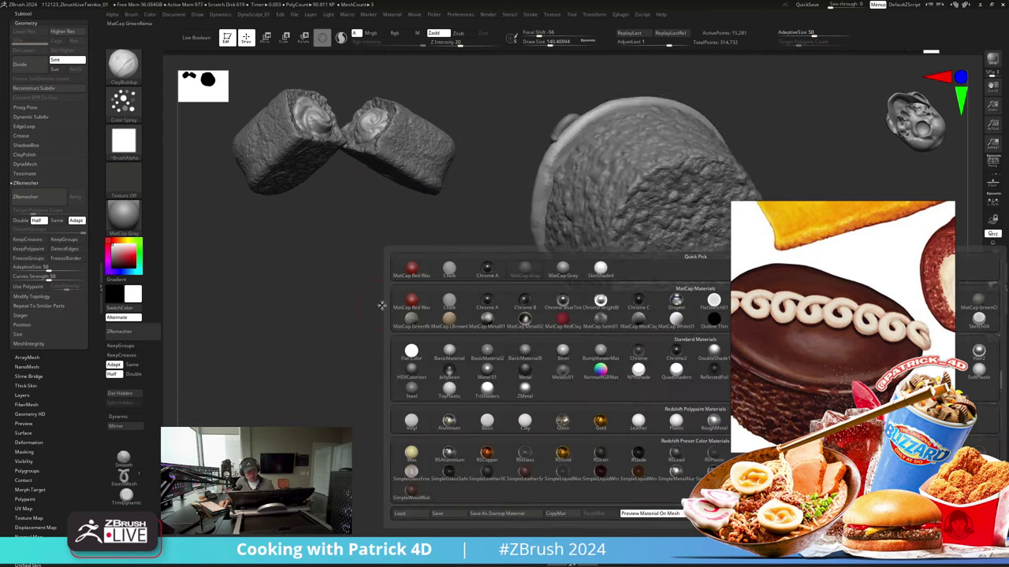
pyautogui.keyDown('alt'); pyautogui.moveTo(432, 178); pyautogui.dragTo(367, 283); pyautogui.keyUp('alt')
pyautogui.moveTo(367, 282); pyautogui.dragTo(419, 195, button='right')
pyautogui.moveTo(376, 307)
pyautogui.mouseDown(button='right')
pyautogui.moveTo(356, 323)
pyautogui.moveTo(366, 329)
pyautogui.moveTo(356, 324)
pyautogui.mouseUp(button='right')
# Step: Turn off Quick 3D Edit and try ClayBuildup strokes on the frosting rim at a draw size of about 217
pyautogui.press('space')
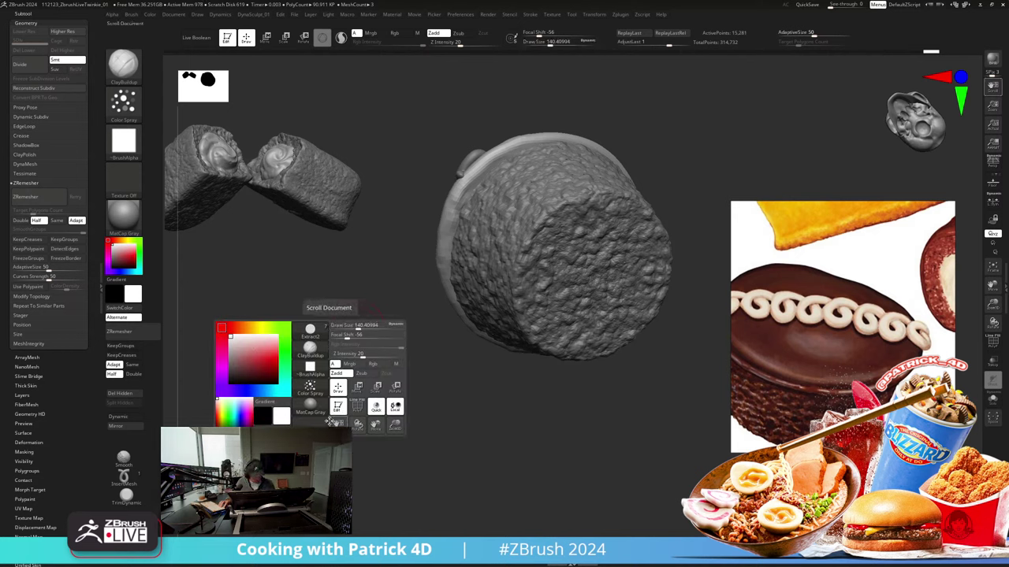
pyautogui.click(376, 408)
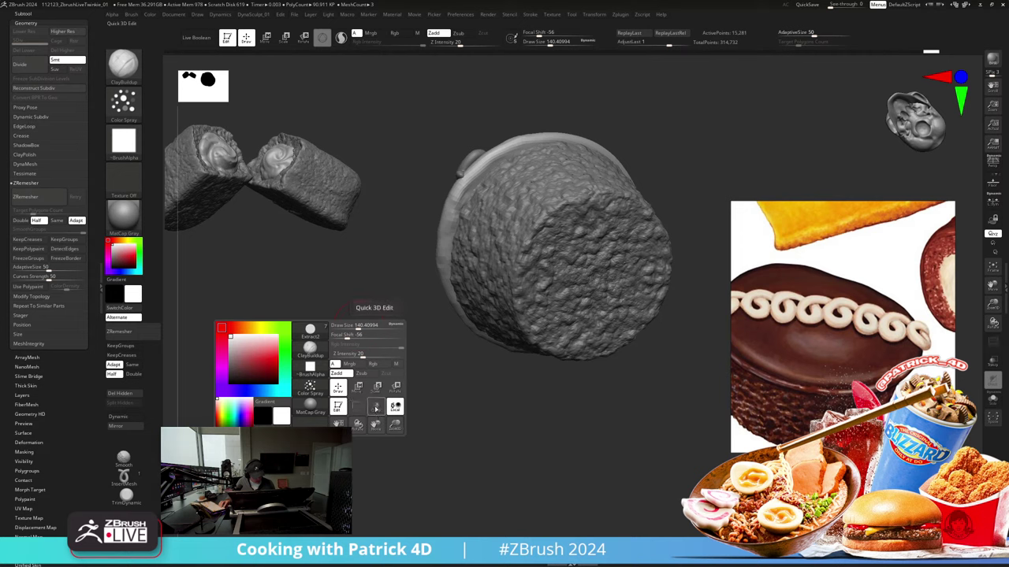
pyautogui.moveTo(312, 345); pyautogui.dragTo(402, 349)
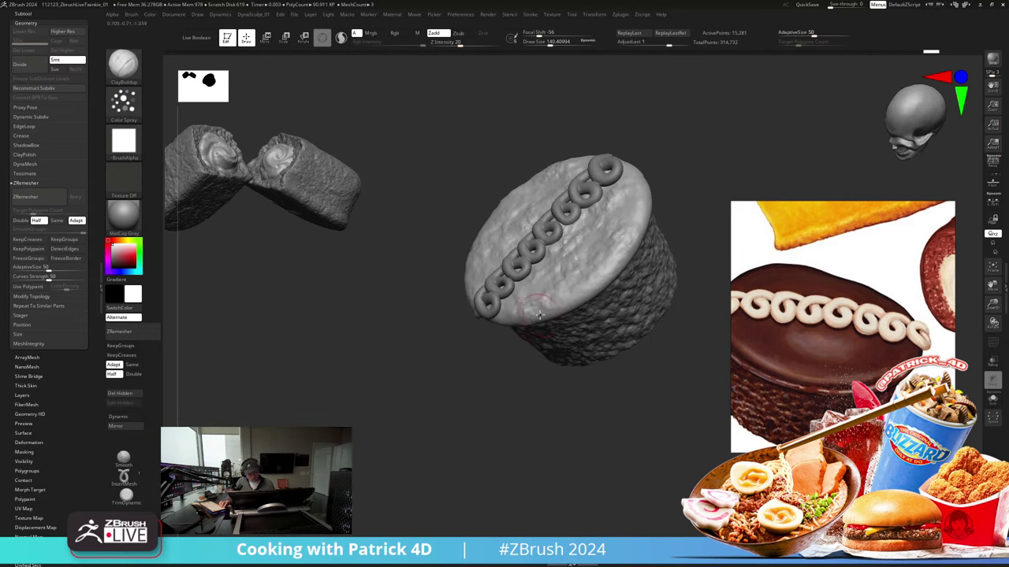
pyautogui.moveTo(489, 347); pyautogui.dragTo(459, 246)
pyautogui.click(461, 223)
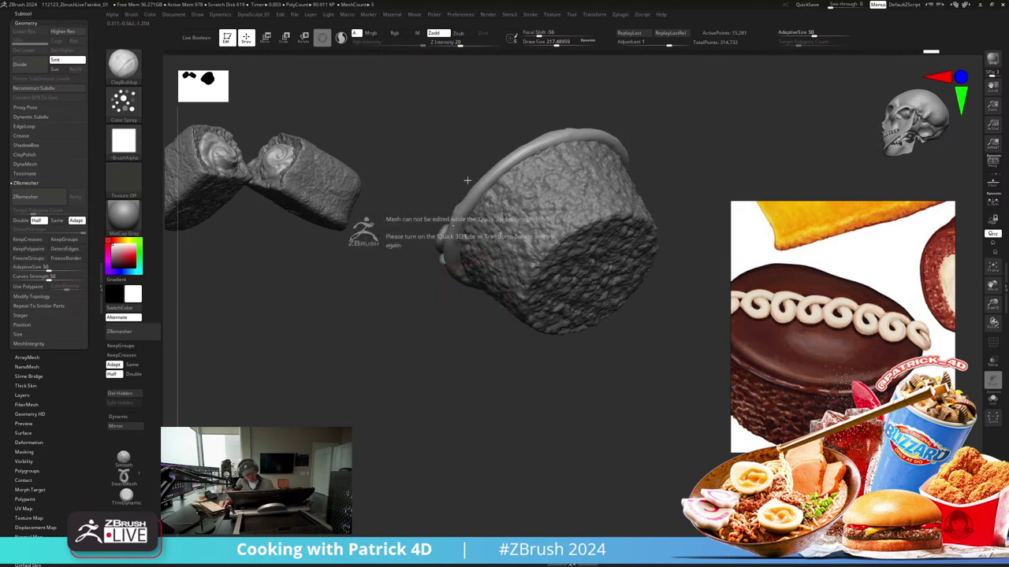
pyautogui.click(369, 316)
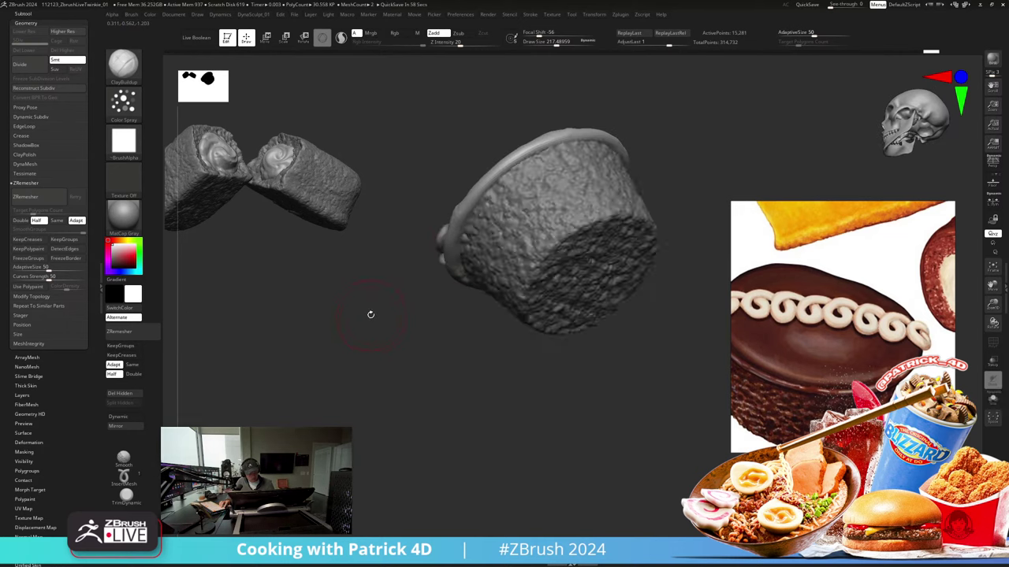
pyautogui.click(459, 234)
# Step: Isolate the frosting briefly, turn off painting with alpha, and switch Quick 3D Edit back on with the whole cupcake shown
pyautogui.hotkey('shift', 'd')
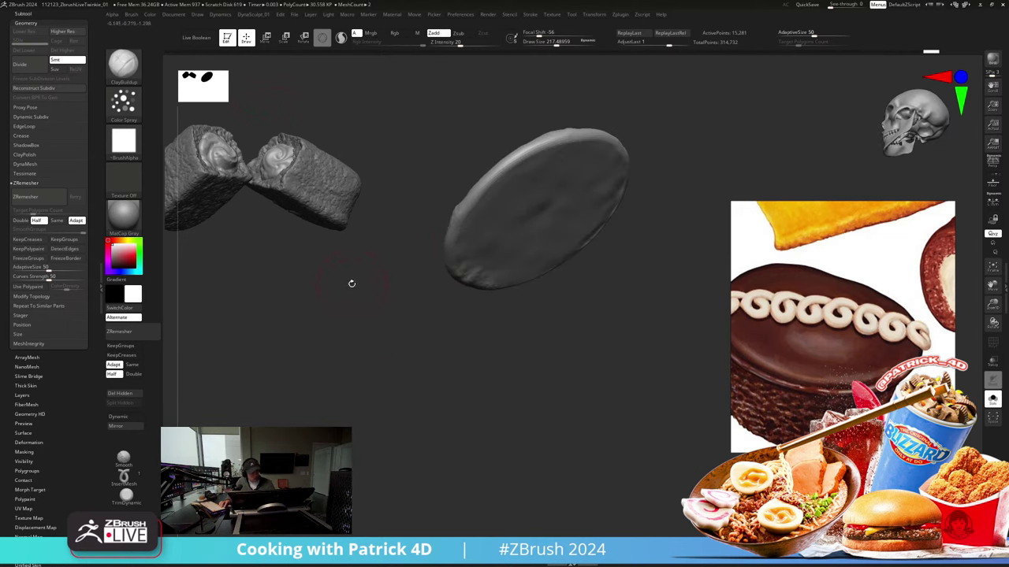
pyautogui.press('space')
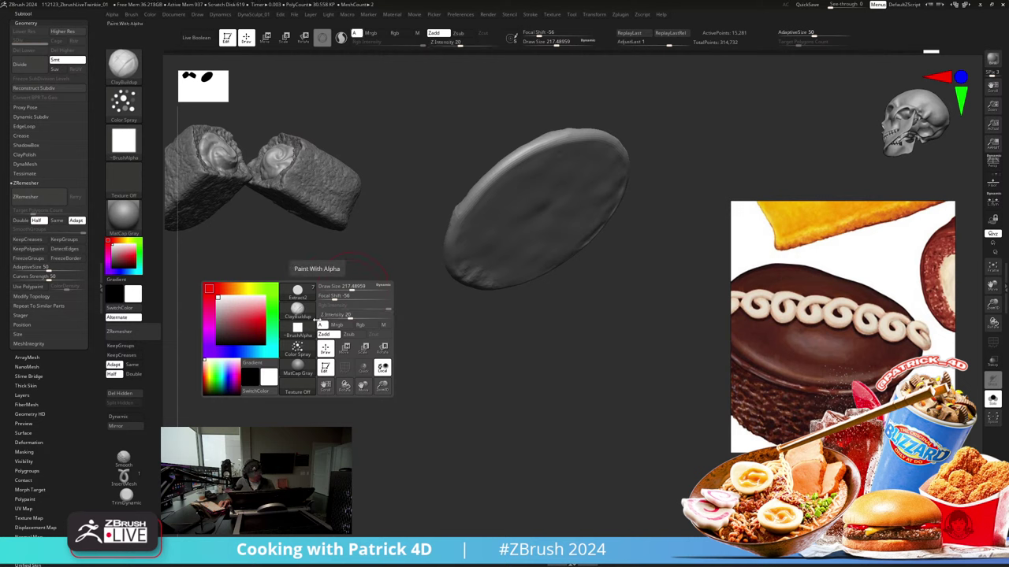
pyautogui.click(321, 327)
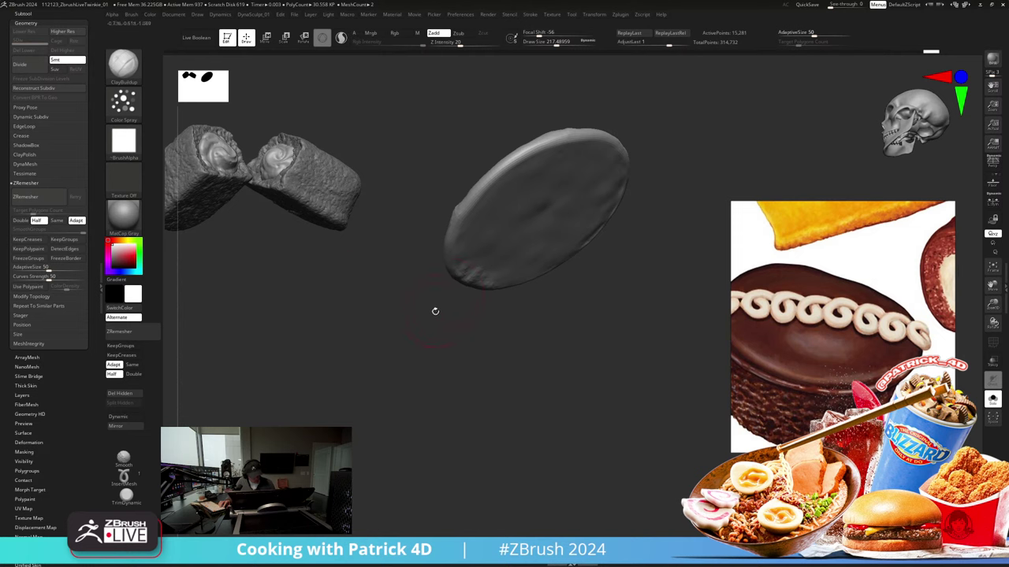
pyautogui.click(452, 235)
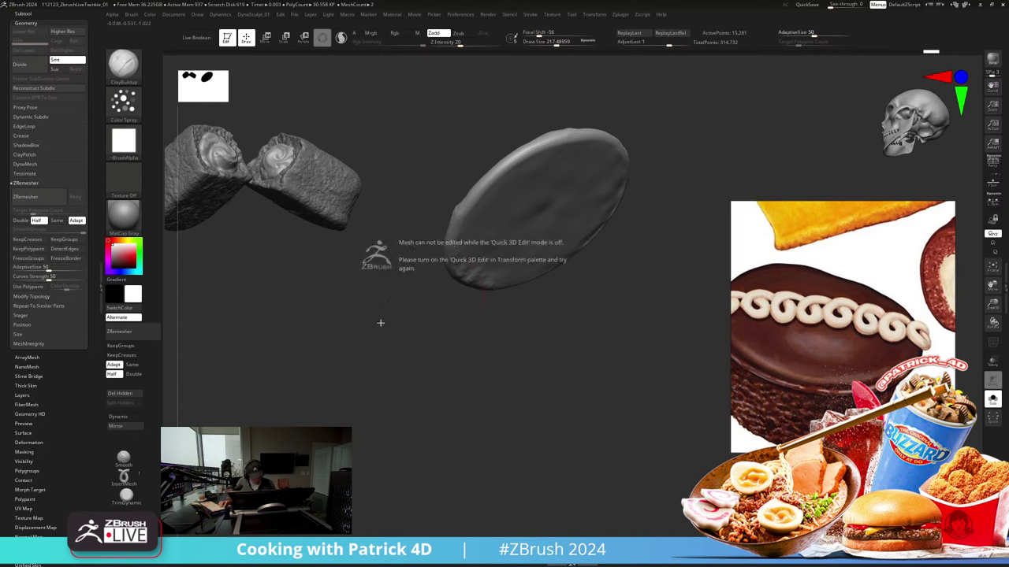
pyautogui.press('space')
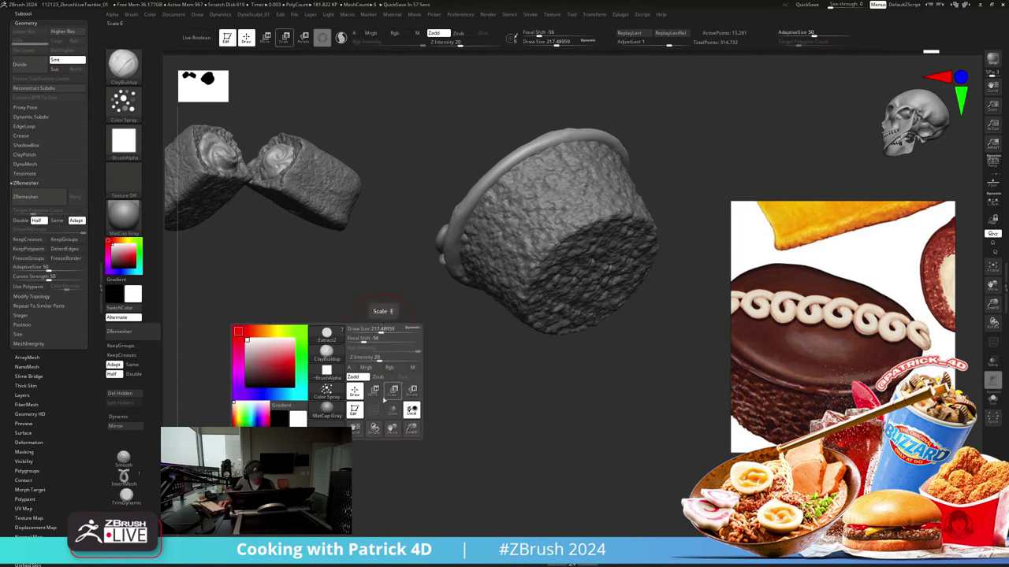
pyautogui.moveTo(347, 353)
pyautogui.mouseDown()
pyautogui.moveTo(328, 347)
pyautogui.moveTo(363, 299)
pyautogui.moveTo(383, 313)
pyautogui.moveTo(387, 292)
pyautogui.mouseUp()
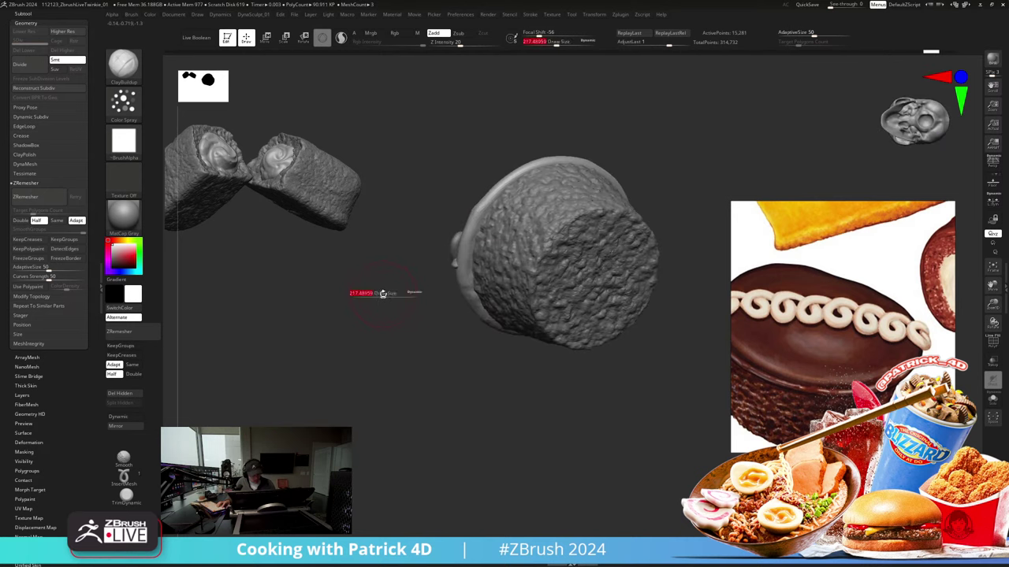
# Step: Swell the frosting rim overhanging the cake unevenly with the Inflat brush at a draw size of about 187 and Z Intensity 10
pyautogui.press('b')
pyautogui.press('n')
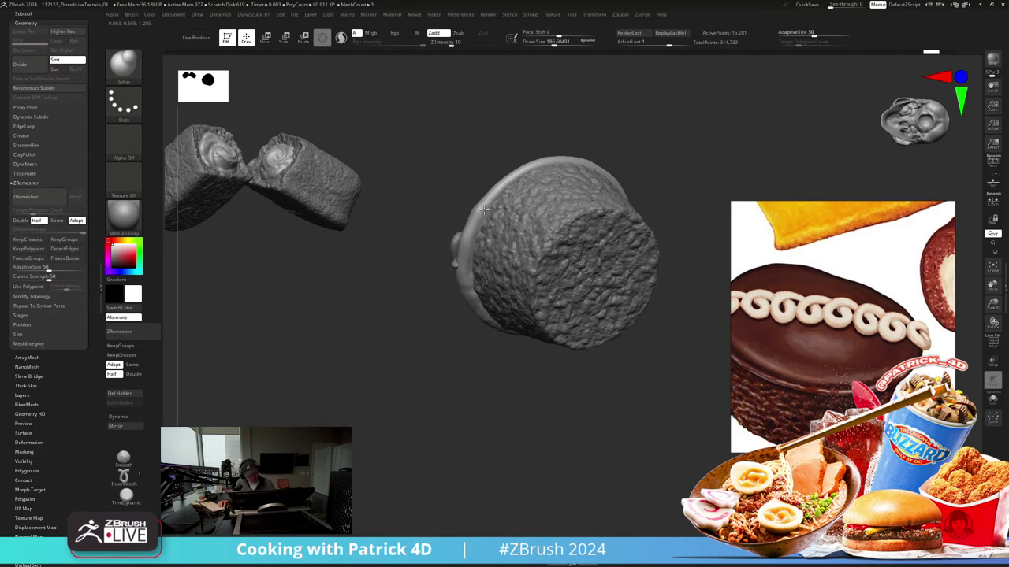
pyautogui.moveTo(473, 147); pyautogui.dragTo(499, 187)
pyautogui.moveTo(562, 181); pyautogui.dragTo(630, 215)
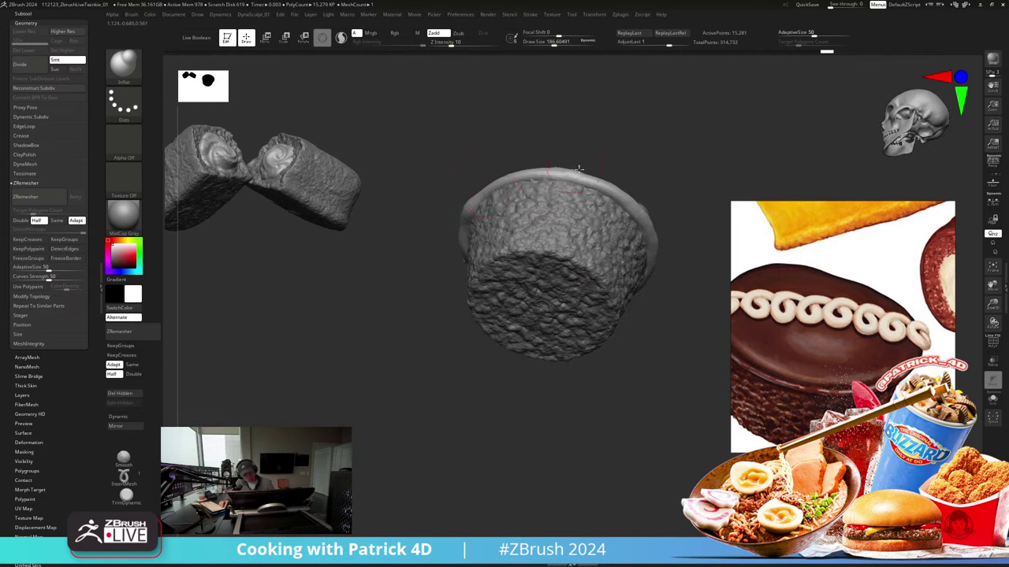
pyautogui.moveTo(512, 149)
pyautogui.mouseDown()
pyautogui.moveTo(455, 129)
pyautogui.moveTo(446, 112)
pyautogui.mouseUp()
pyautogui.moveTo(591, 147); pyautogui.dragTo(423, 275)
# Step: Soften the lumpy frosting with Polish By Groups and even out its top using the Smooth brush
pyautogui.press('space')
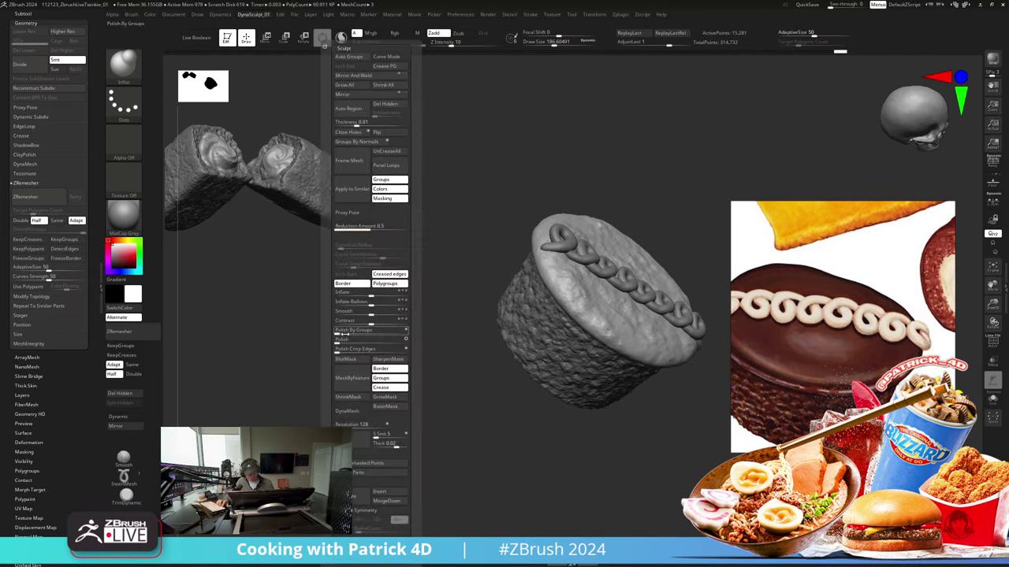
pyautogui.moveTo(342, 329)
pyautogui.mouseDown()
pyautogui.moveTo(321, 362)
pyautogui.moveTo(370, 329)
pyautogui.mouseUp()
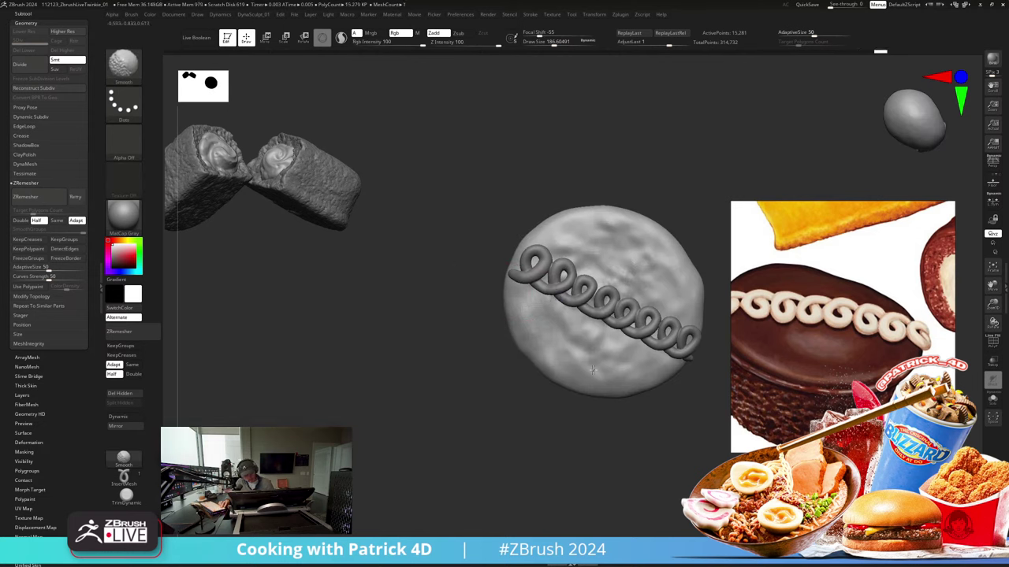
pyautogui.moveTo(497, 311)
pyautogui.mouseDown()
pyautogui.moveTo(430, 271)
pyautogui.moveTo(386, 312)
pyautogui.moveTo(363, 311)
pyautogui.moveTo(369, 346)
pyautogui.mouseUp()
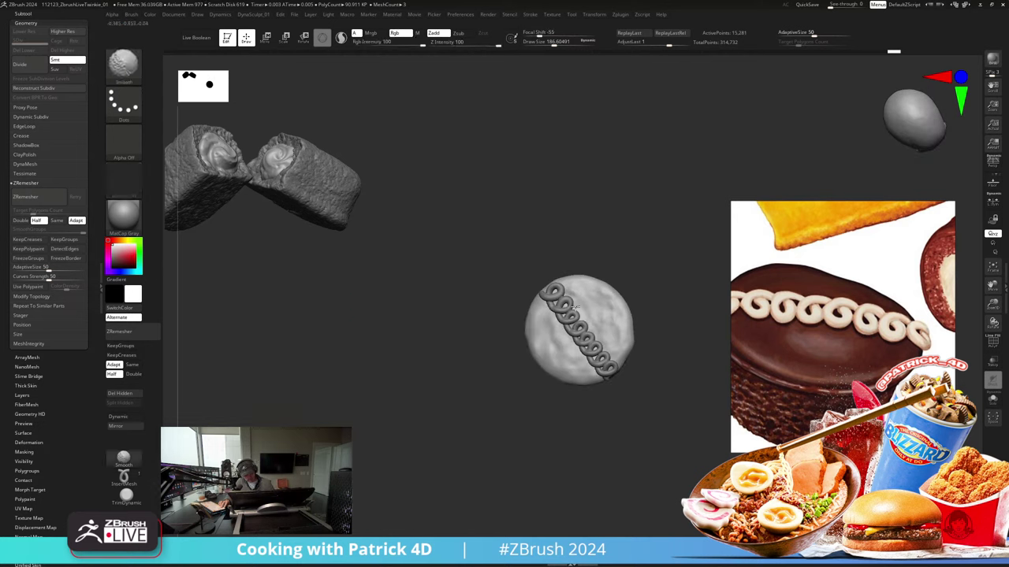
pyautogui.moveTo(499, 300)
pyautogui.mouseDown()
pyautogui.moveTo(431, 307)
pyautogui.moveTo(426, 331)
pyautogui.moveTo(348, 342)
pyautogui.moveTo(356, 308)
pyautogui.moveTo(346, 293)
pyautogui.mouseUp()
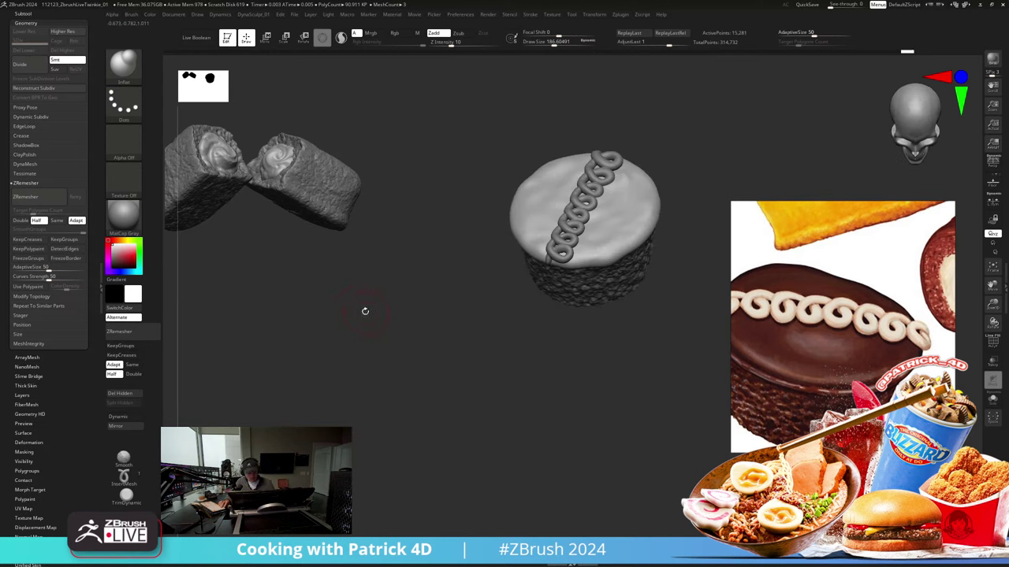
pyautogui.moveTo(380, 383); pyautogui.dragTo(326, 385)
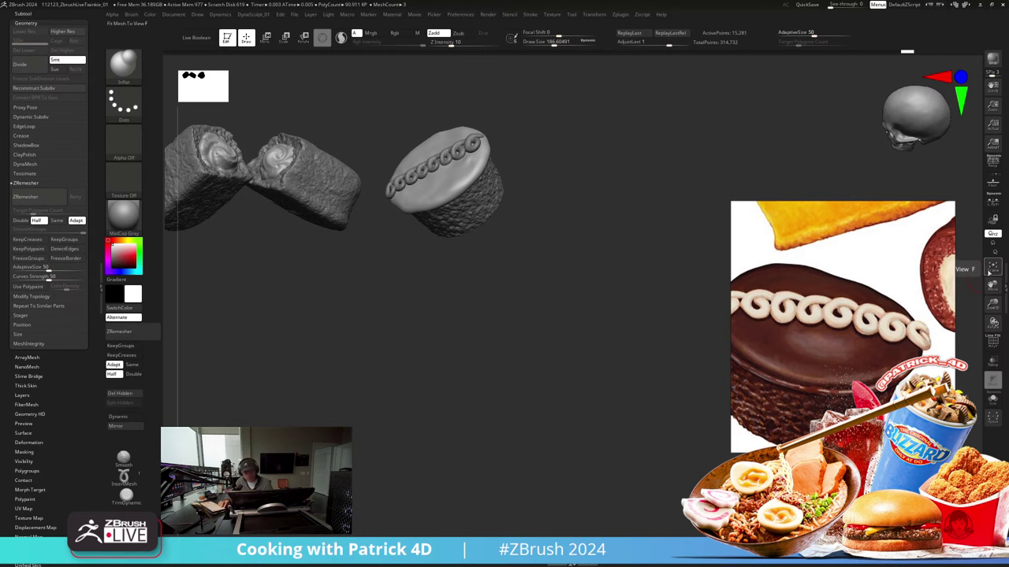
# Step: Shrink and place the finished cupcake beside the split Twinkie and leave a canvas snapshot of it there
pyautogui.click(989, 272)
pyautogui.keyDown('alt'); pyautogui.moveTo(259, 284); pyautogui.dragTo(301, 282); pyautogui.keyUp('alt')
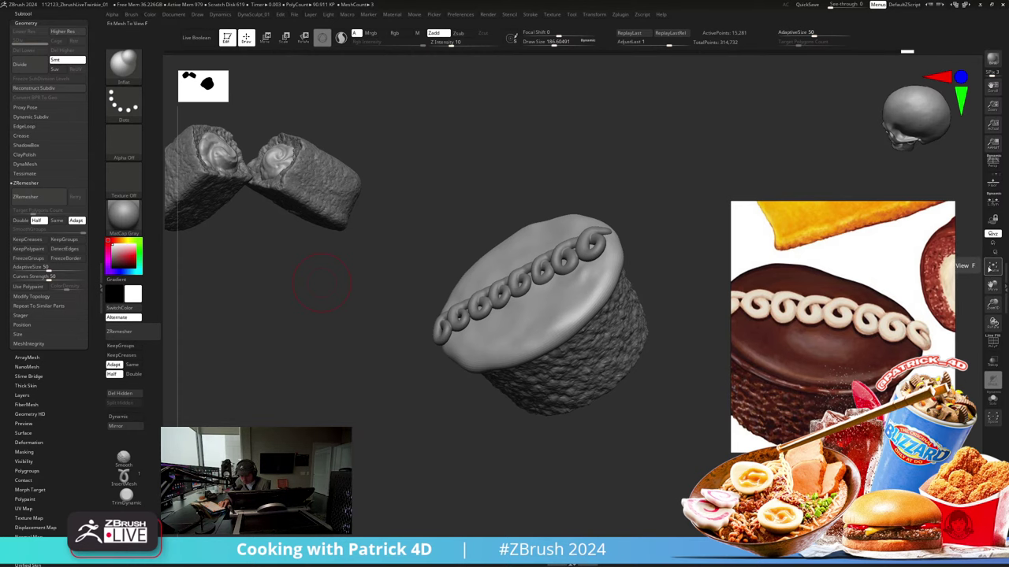
pyautogui.click(991, 126)
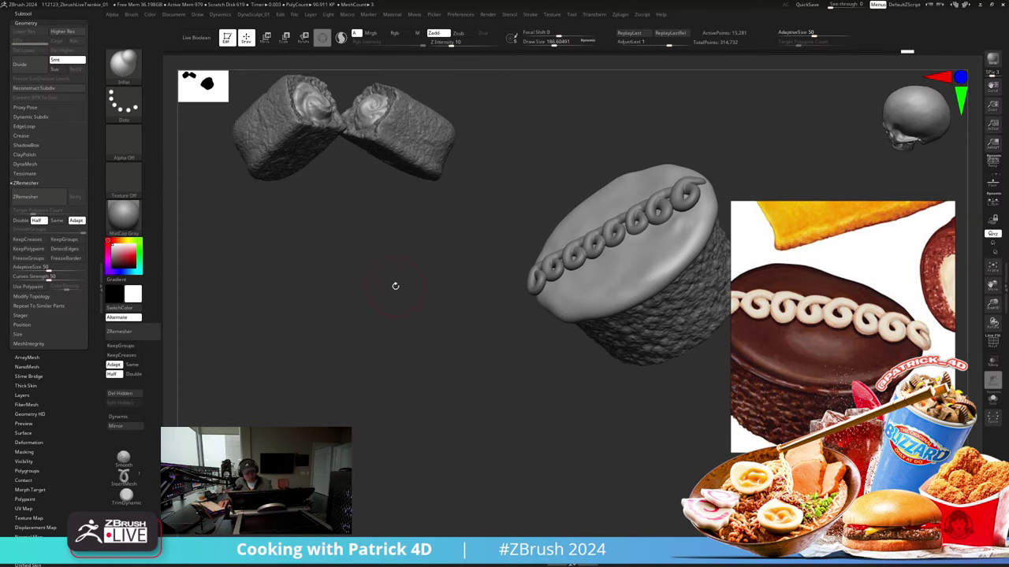
pyautogui.keyDown('alt'); pyautogui.moveTo(395, 286); pyautogui.dragTo(342, 213); pyautogui.keyUp('alt')
pyautogui.keyDown('alt'); pyautogui.moveTo(363, 249); pyautogui.dragTo(311, 389); pyautogui.keyUp('alt')
pyautogui.hotkey('shift', 's')
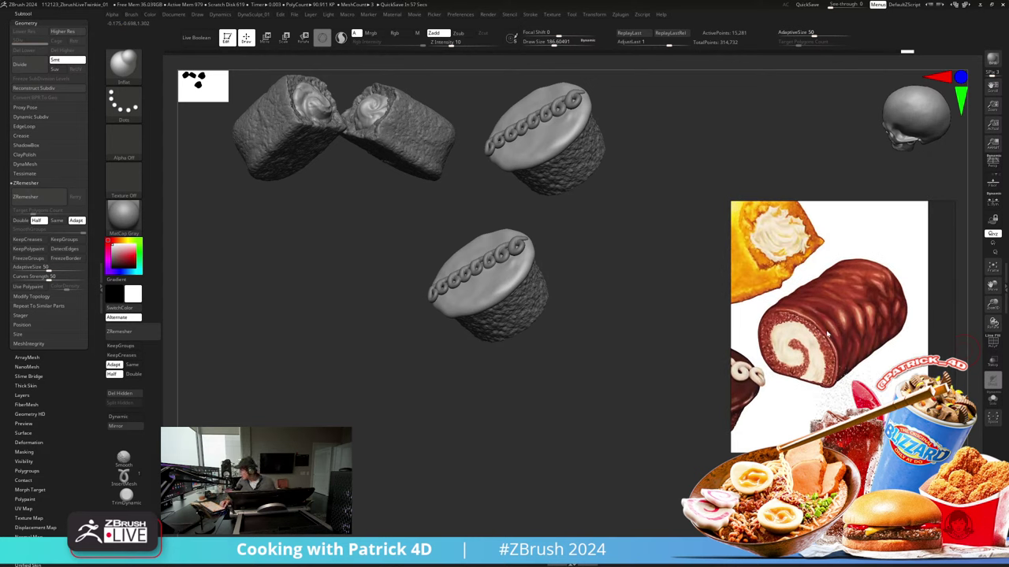
pyautogui.moveTo(357, 280); pyautogui.dragTo(307, 184)
# Step: Move the Extract2, ring and two sphere subtools into the Cupcake folder, and hide and collapse that folder
pyautogui.click(34, 17)
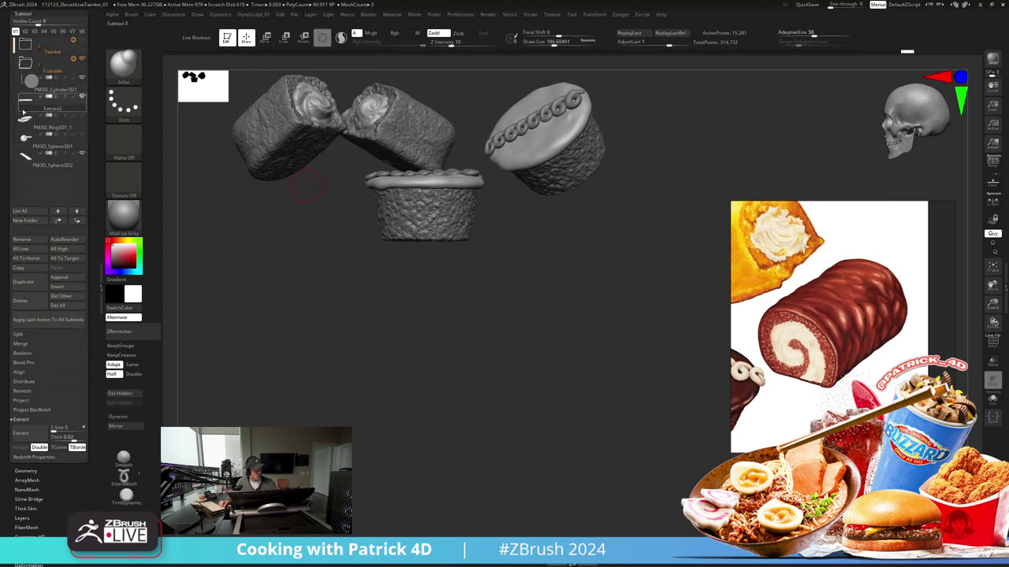
pyautogui.moveTo(30, 104); pyautogui.dragTo(30, 85)
pyautogui.moveTo(30, 123); pyautogui.dragTo(30, 104)
pyautogui.moveTo(30, 142); pyautogui.dragTo(30, 123)
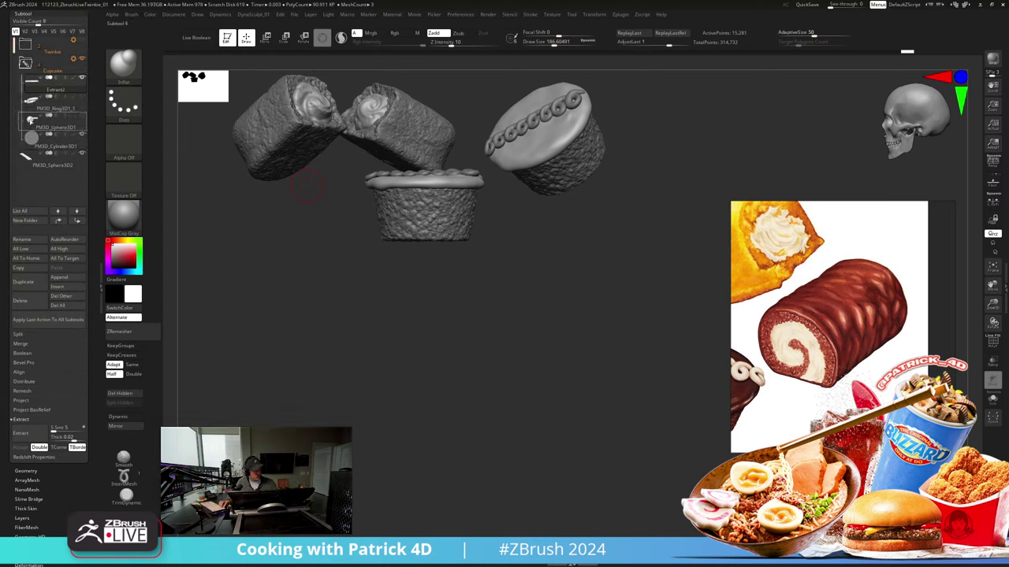
pyautogui.moveTo(30, 161); pyautogui.dragTo(29, 142)
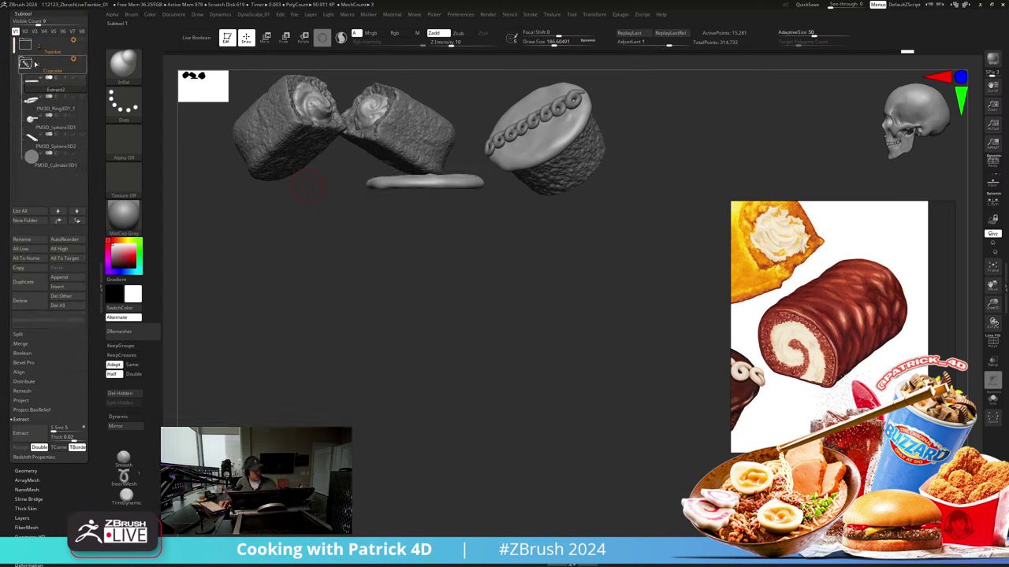
pyautogui.click(32, 64)
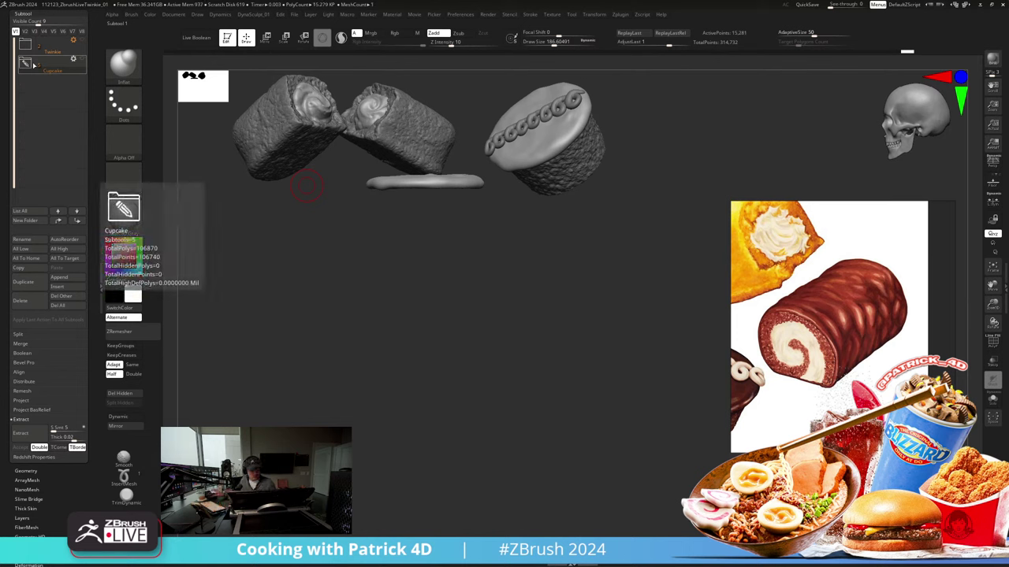
pyautogui.moveTo(414, 315); pyautogui.dragTo(290, 355)
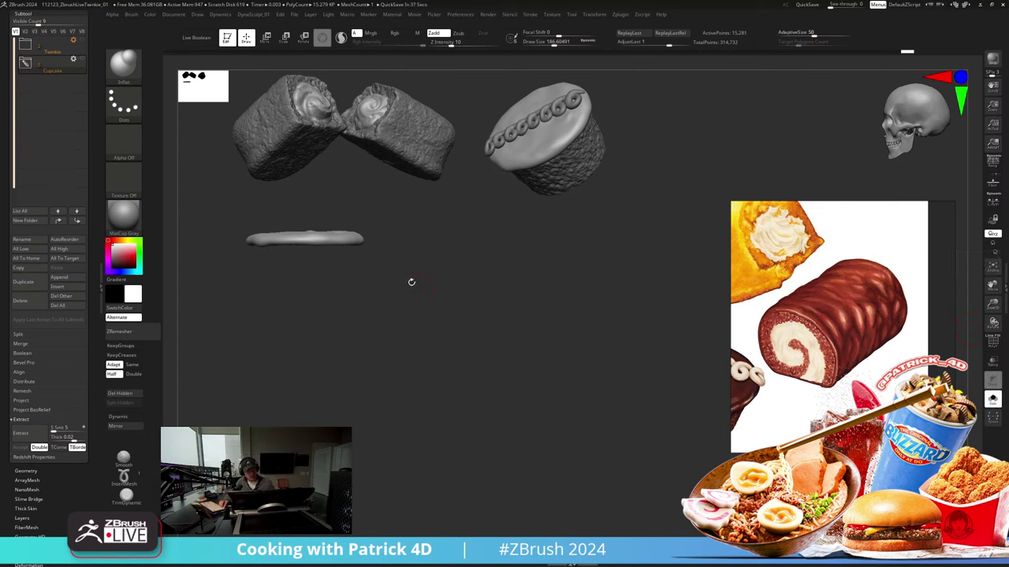
pyautogui.moveTo(410, 281); pyautogui.dragTo(424, 310)
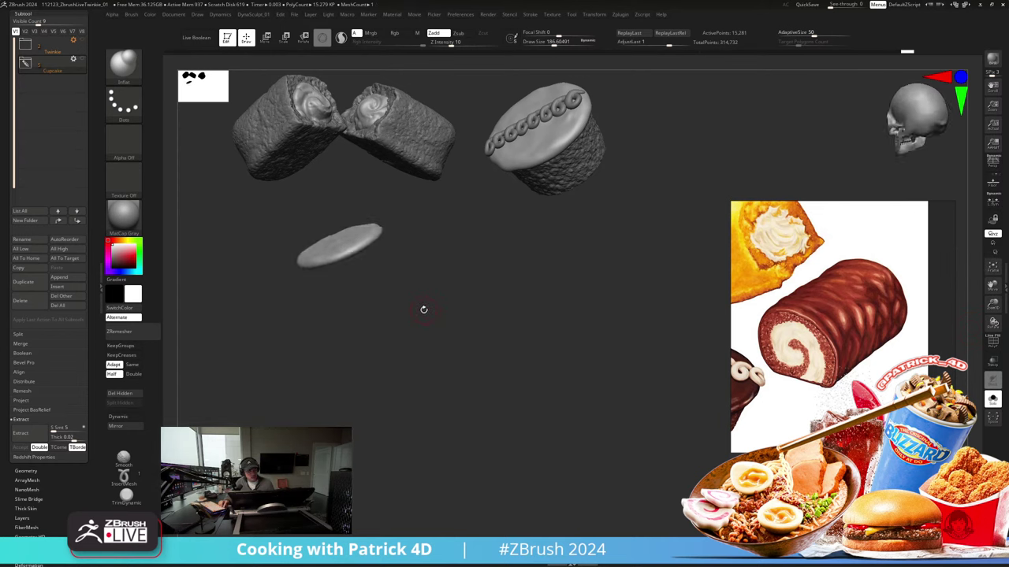
pyautogui.moveTo(424, 344); pyautogui.dragTo(421, 299)
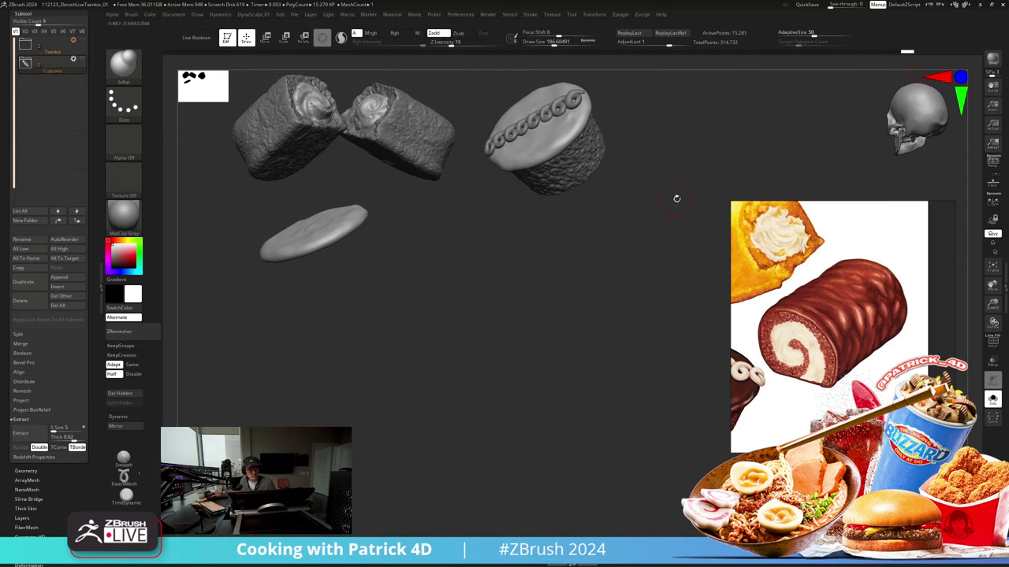
pyautogui.moveTo(673, 190); pyautogui.dragTo(676, 186)
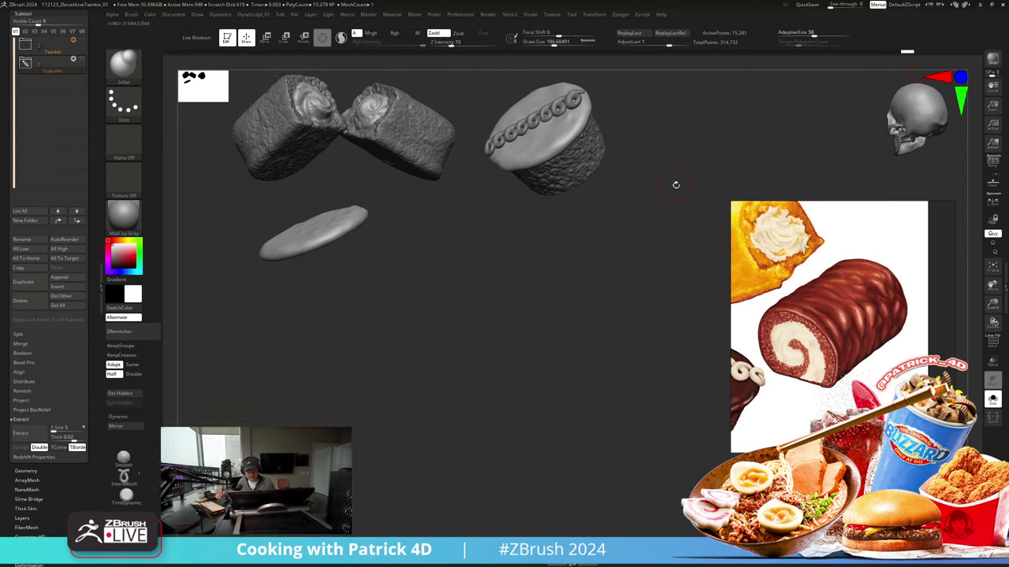
# Step: Insert a cylinder as a new subtool and position it in the empty canvas area below the snack cakes
pyautogui.click(26, 471)
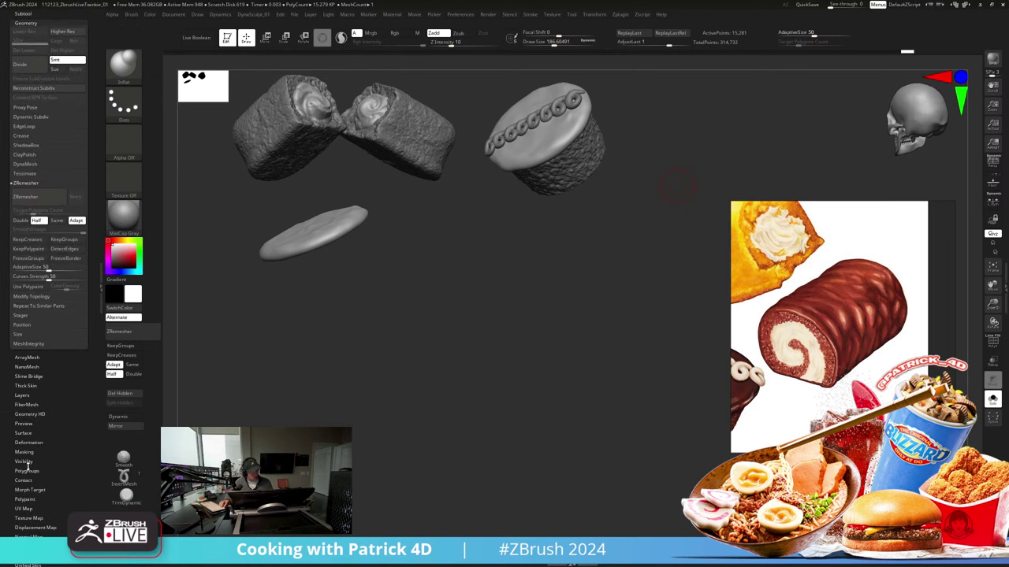
pyautogui.click(28, 24)
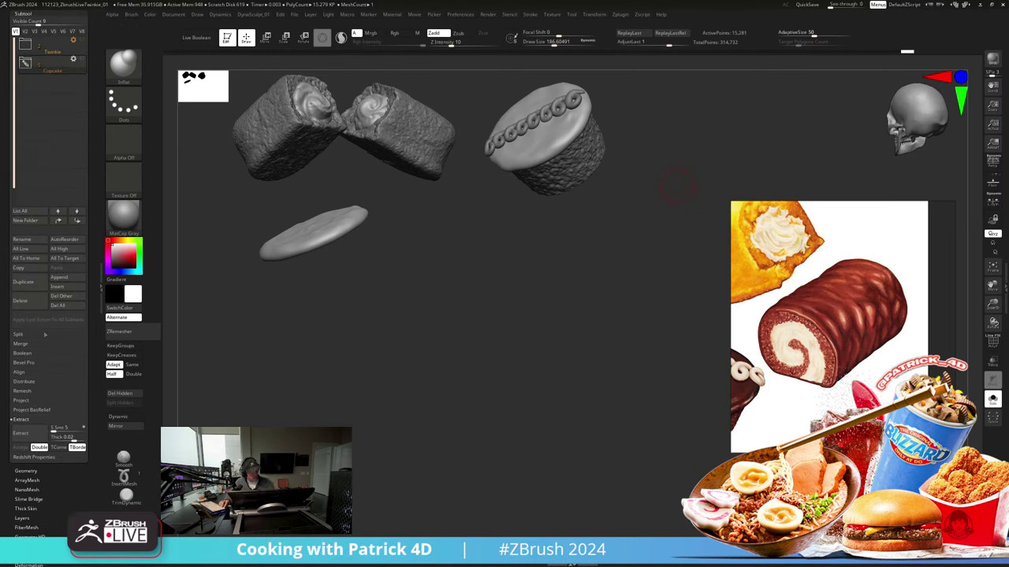
pyautogui.click(58, 289)
pyautogui.click(150, 336)
pyautogui.moveTo(239, 383); pyautogui.dragTo(391, 437)
pyautogui.keyDown('shift'); pyautogui.moveTo(344, 414); pyautogui.dragTo(356, 454); pyautogui.keyUp('shift')
# Step: Stretch the new cylinder along its axis to about twice its length as the chocolate roll's base
pyautogui.click(284, 41)
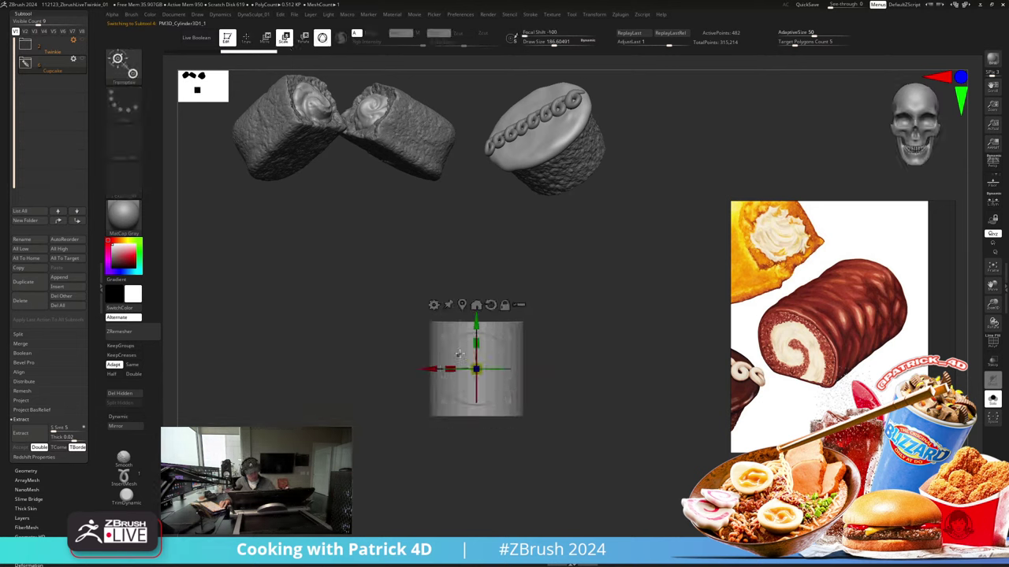
pyautogui.keyDown('shift'); pyautogui.moveTo(476, 398); pyautogui.dragTo(509, 353); pyautogui.keyUp('shift')
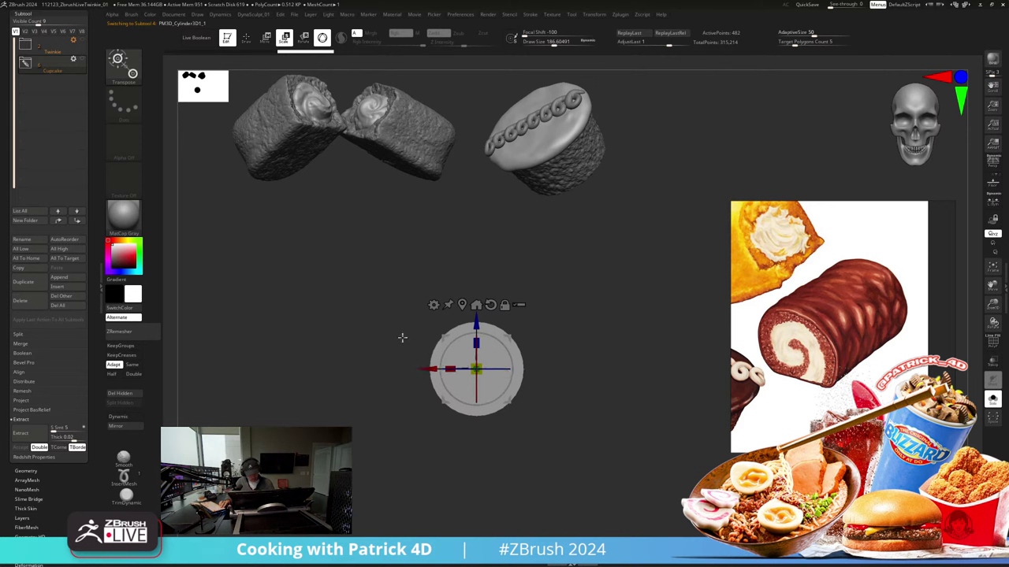
pyautogui.keyDown('shift'); pyautogui.moveTo(401, 338); pyautogui.dragTo(556, 386); pyautogui.keyUp('shift')
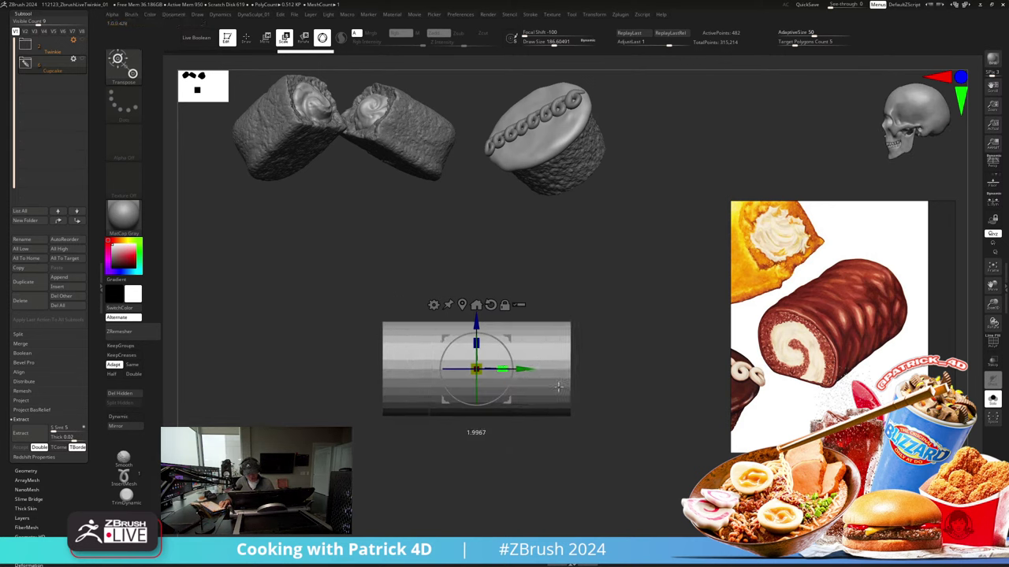
# Step: Finish stretching the cylinder slightly and split its side and end caps into polygroups by normals
pyautogui.moveTo(557, 388); pyautogui.dragTo(557, 387)
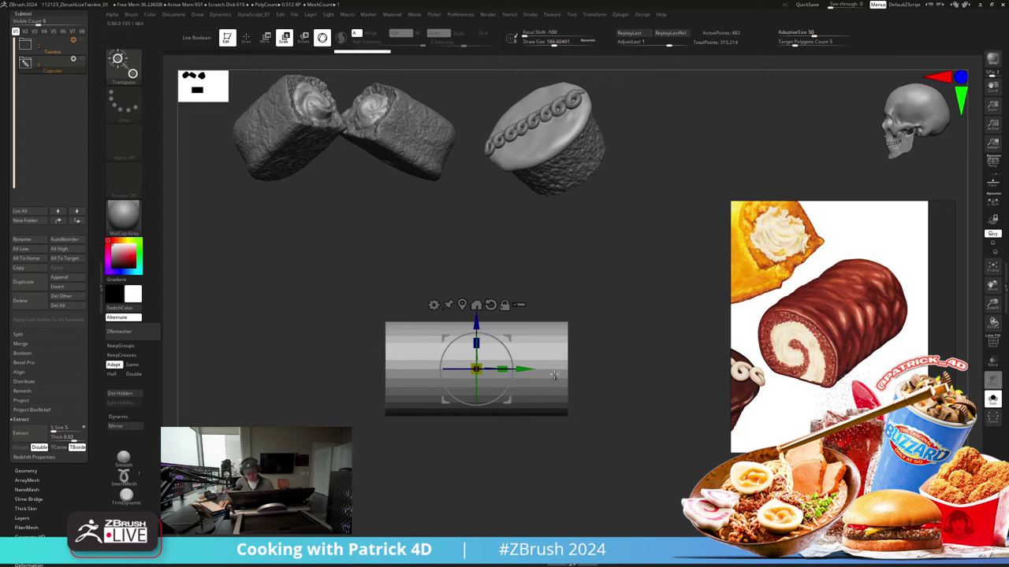
pyautogui.hotkey('shift', 'f')
pyautogui.click(26, 469)
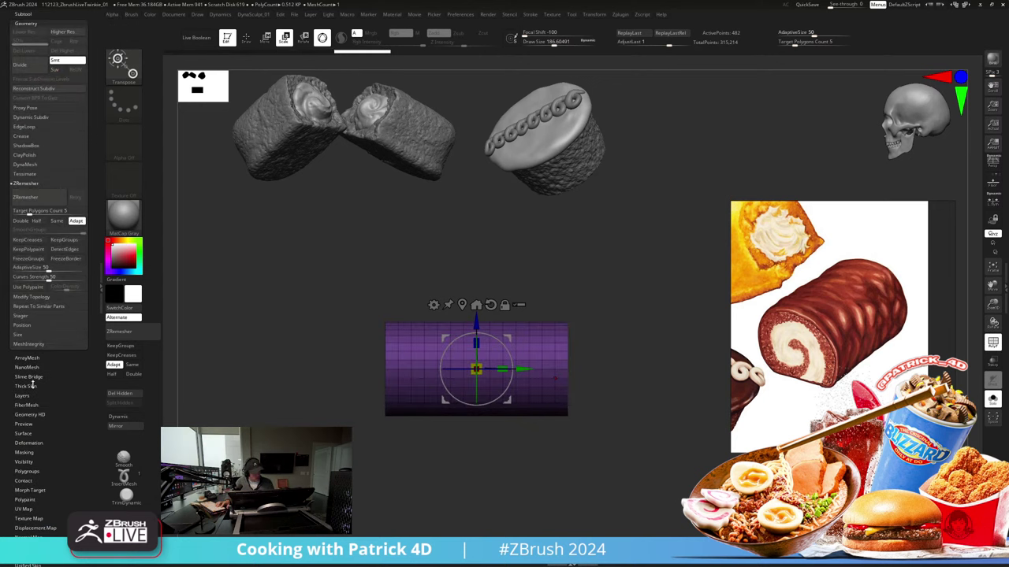
pyautogui.press('1')
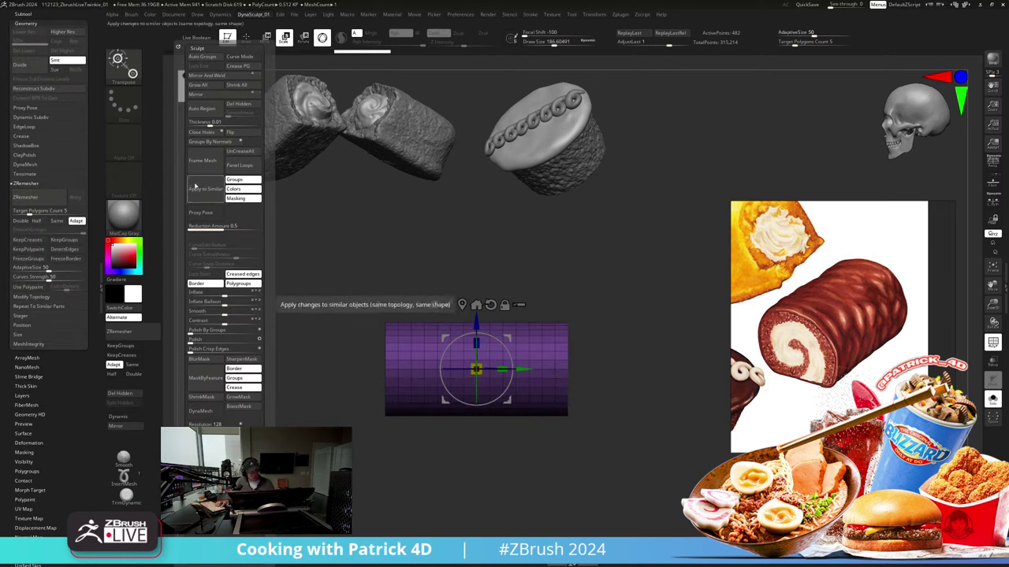
pyautogui.click(210, 142)
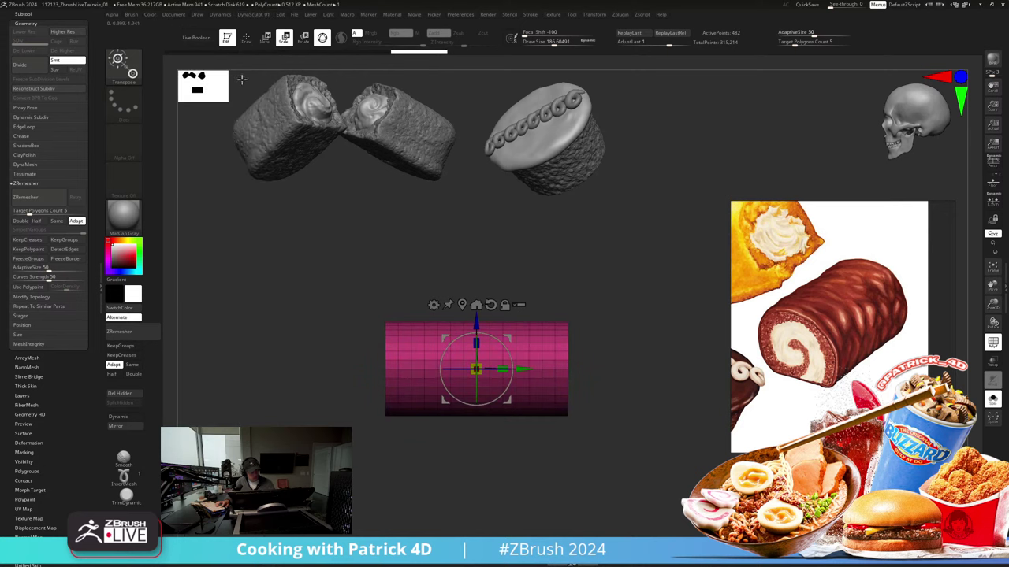
# Step: Remesh the cylinder with ZRemesher at Double, with KeepGroups on, KeepCreases off and SmoothGroups at 0
pyautogui.click(246, 38)
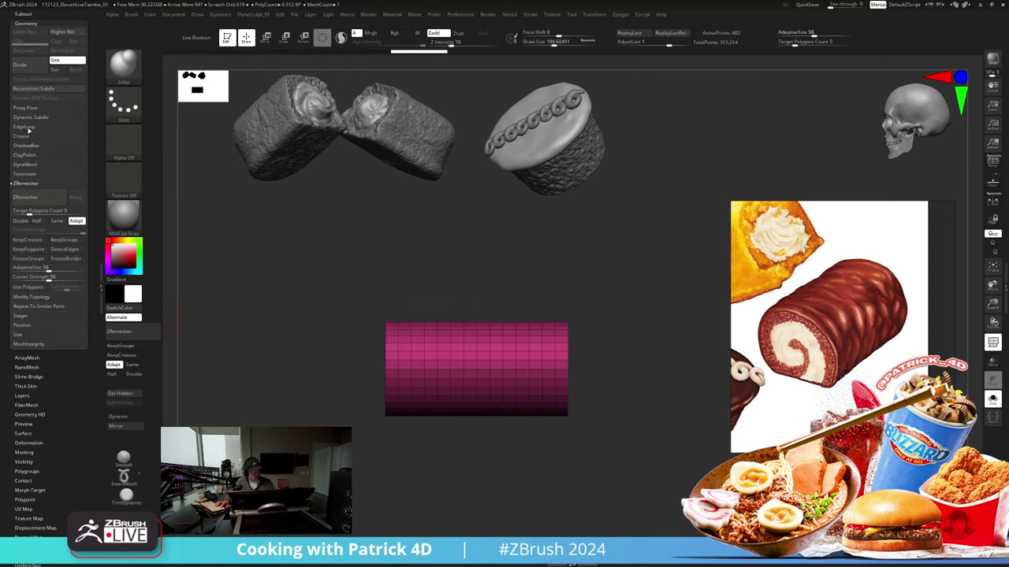
pyautogui.moveTo(197, 260); pyautogui.dragTo(255, 281)
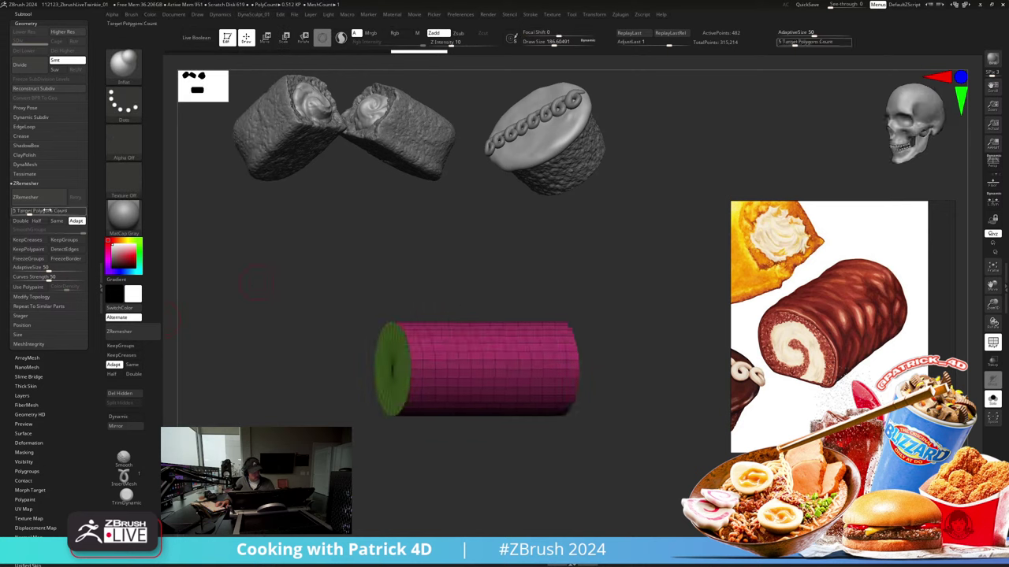
pyautogui.click(57, 221)
pyautogui.click(19, 220)
pyautogui.click(31, 241)
pyautogui.click(62, 241)
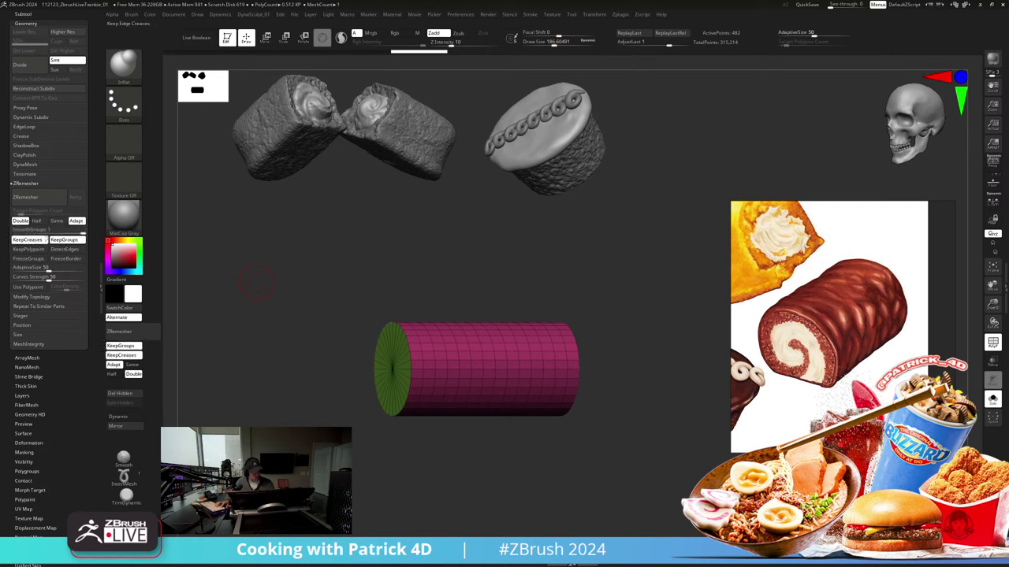
pyautogui.click(25, 243)
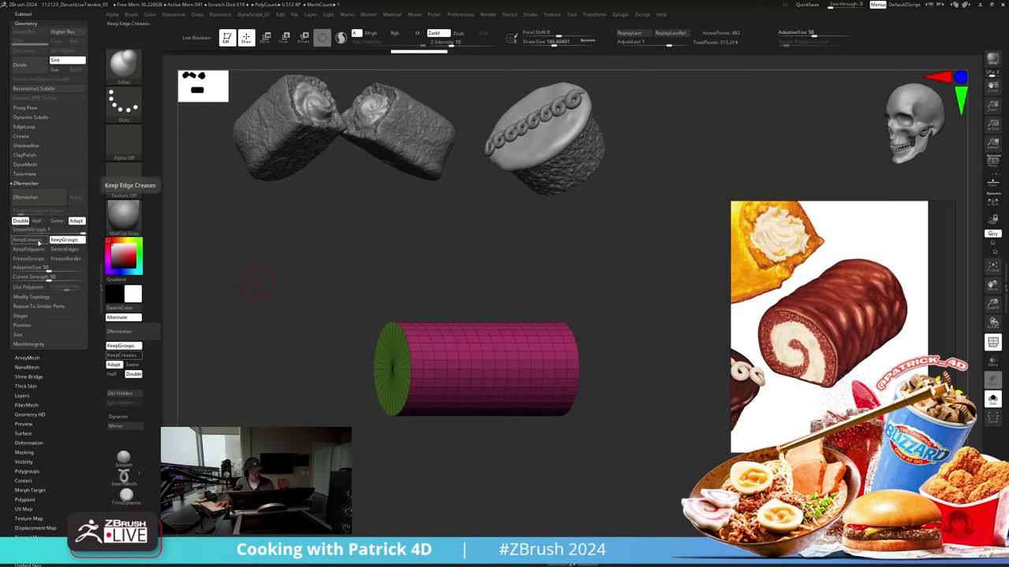
pyautogui.click(25, 199)
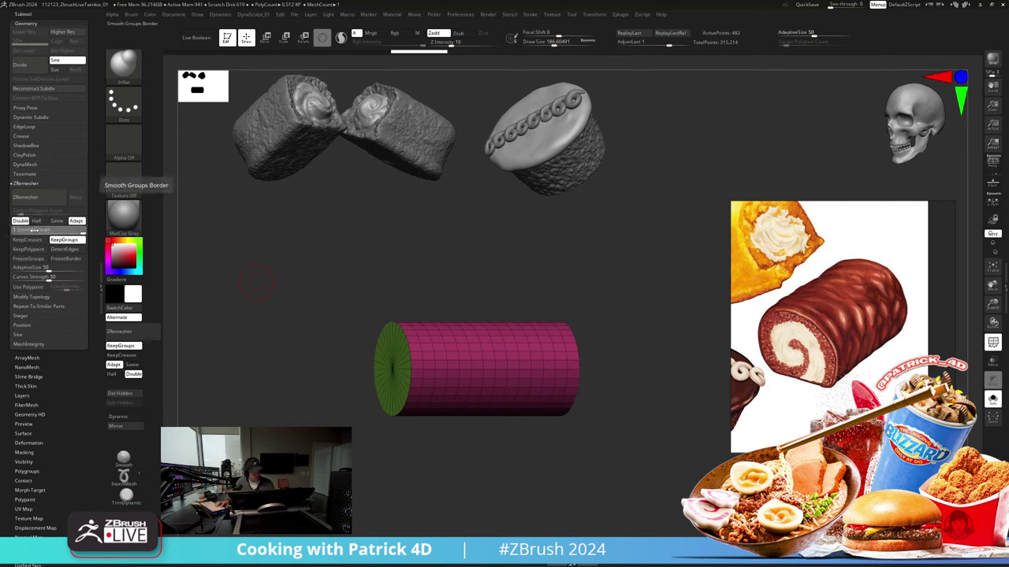
# Step: Flatten the underside of the cylinder along its length so the roll has a flat base
pyautogui.keyDown('shift'); pyautogui.moveTo(257, 284); pyautogui.dragTo(341, 280); pyautogui.keyUp('shift')
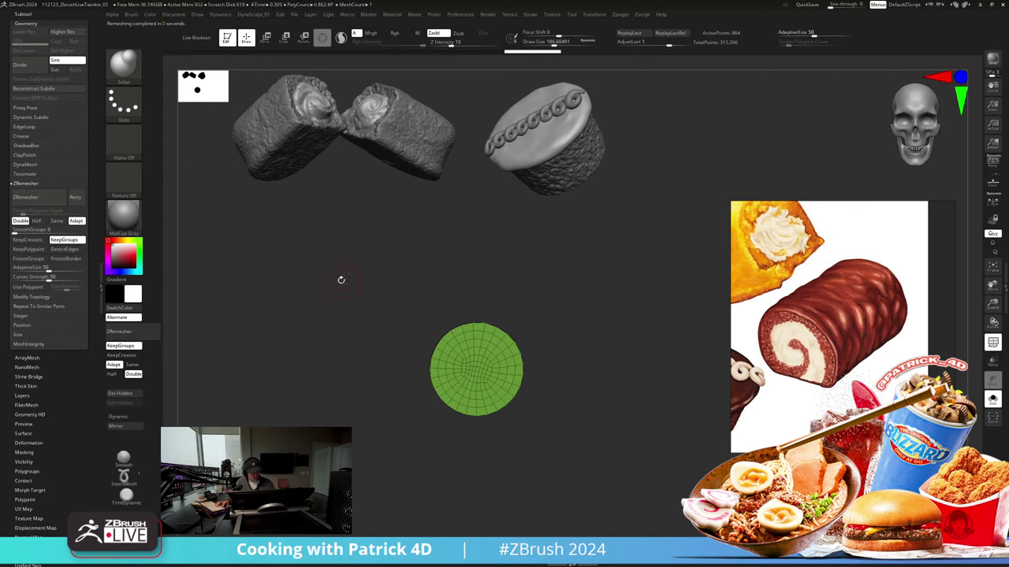
pyautogui.press('e')
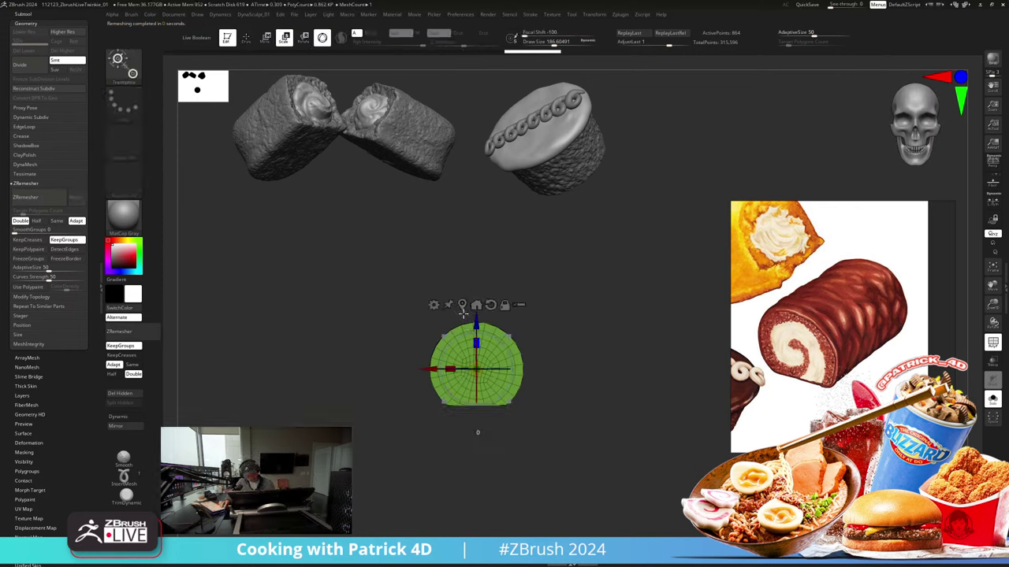
pyautogui.moveTo(394, 282); pyautogui.dragTo(376, 279)
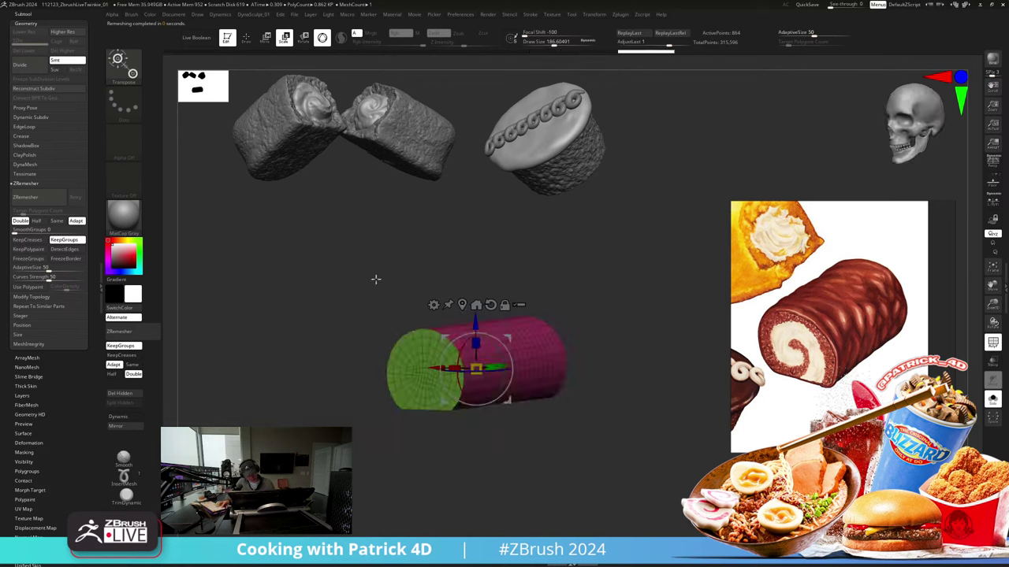
# Step: Remesh the flat-bottomed roll again with ZRemesher at Double, keeping its polygroups
pyautogui.click(36, 222)
pyautogui.click(24, 222)
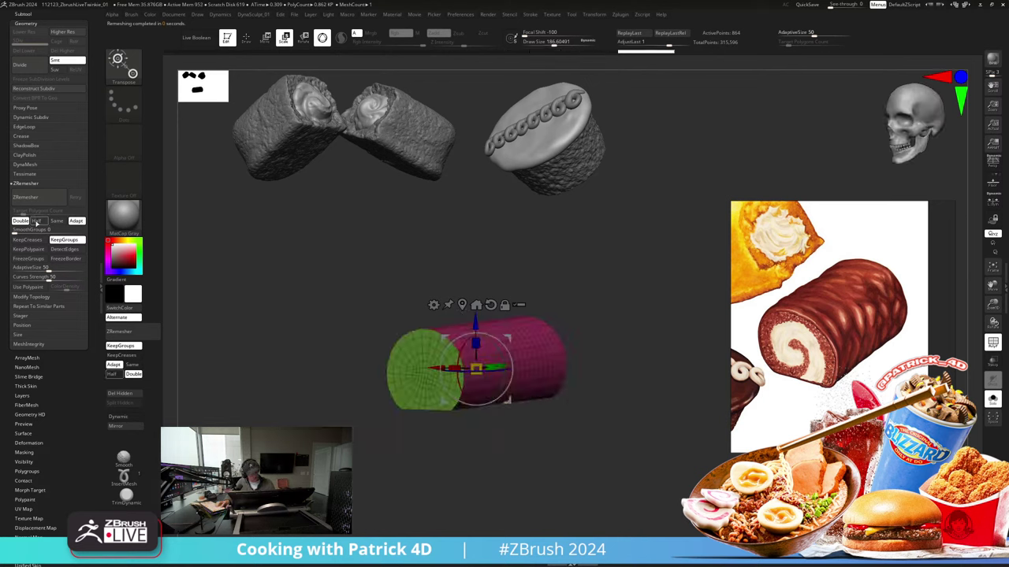
pyautogui.click(37, 197)
pyautogui.moveTo(301, 267); pyautogui.dragTo(300, 308)
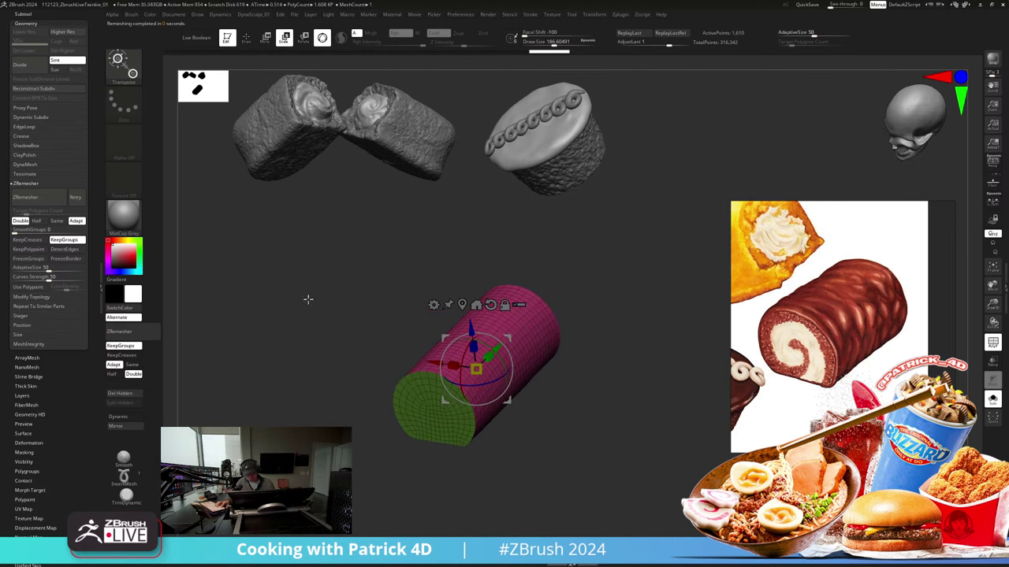
# Step: Isolate everything except the front end cap and merge the side, base and back end into one polygroup
pyautogui.click(245, 38)
pyautogui.moveTo(295, 271); pyautogui.dragTo(301, 310)
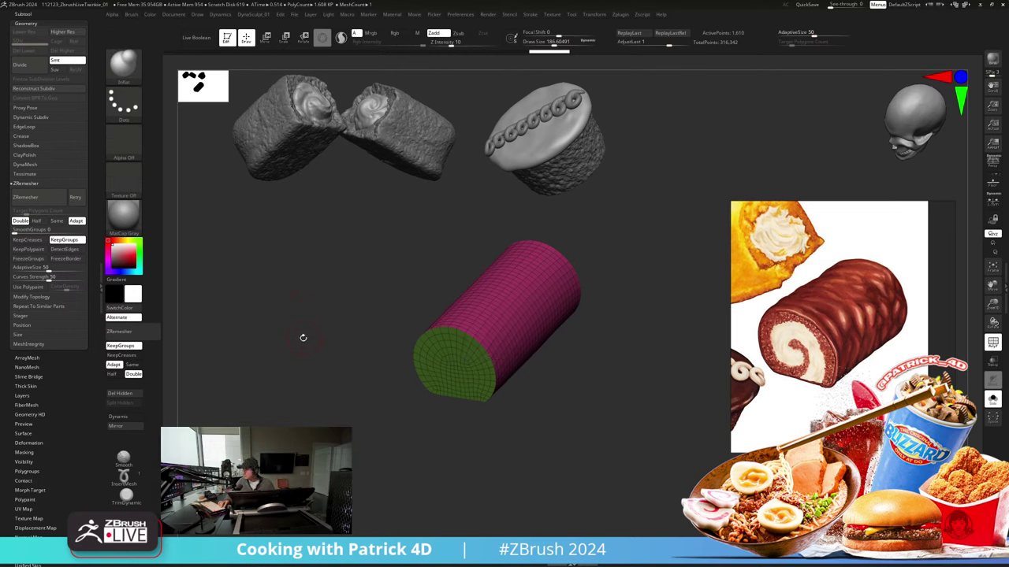
pyautogui.moveTo(303, 338)
pyautogui.mouseDown()
pyautogui.moveTo(313, 344)
pyautogui.moveTo(324, 318)
pyautogui.moveTo(320, 339)
pyautogui.mouseUp()
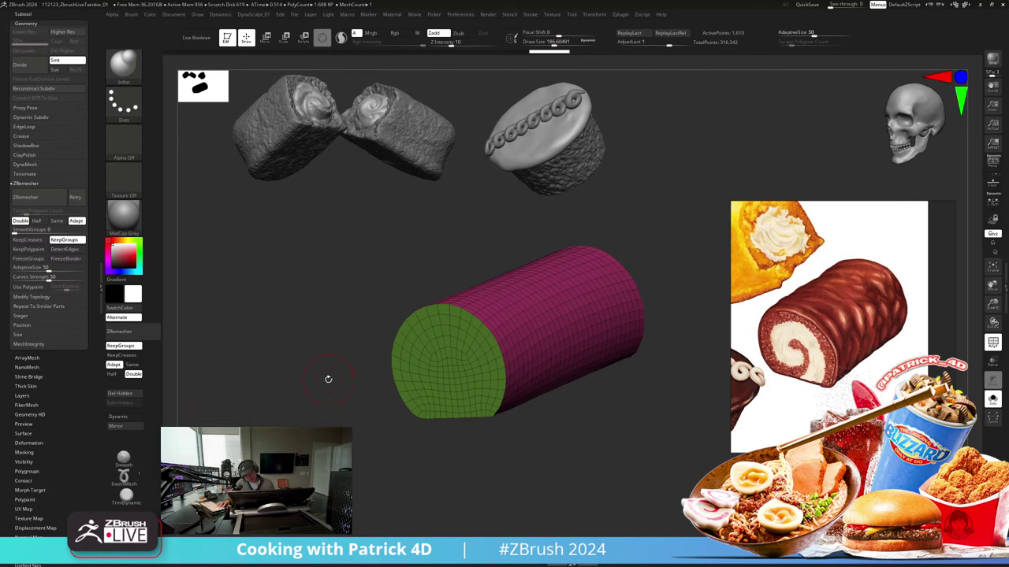
pyautogui.moveTo(345, 310); pyautogui.dragTo(305, 361)
pyautogui.keyDown('ctrl'); pyautogui.keyDown('shift'); pyautogui.click(555, 270); pyautogui.keyUp('shift'); pyautogui.keyUp('ctrl')
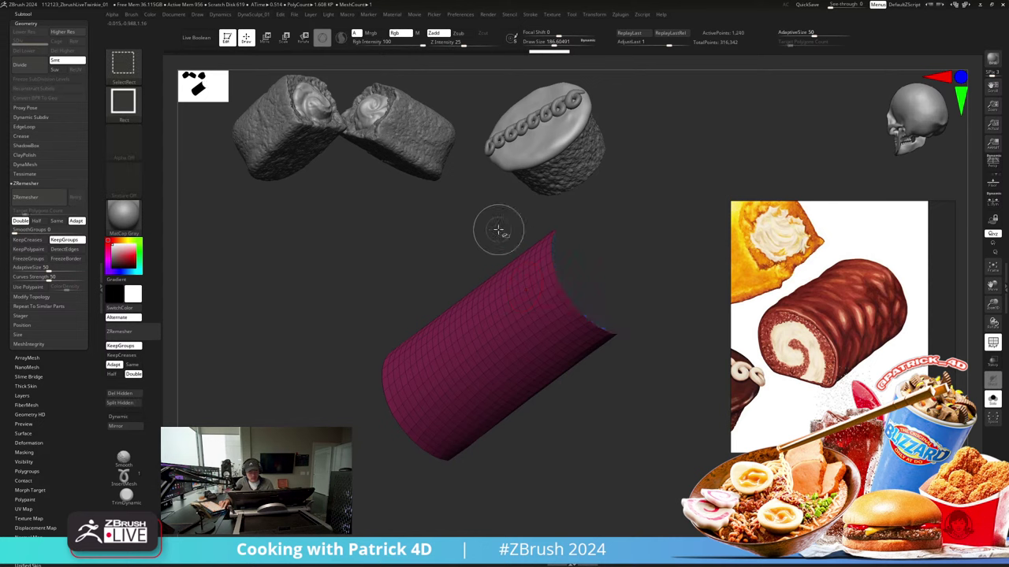
pyautogui.keyDown('ctrl'); pyautogui.keyDown('shift'); pyautogui.moveTo(499, 230); pyautogui.dragTo(519, 249); pyautogui.keyUp('shift'); pyautogui.keyUp('ctrl')
pyautogui.keyDown('ctrl'); pyautogui.keyDown('shift'); pyautogui.click(565, 268); pyautogui.keyUp('shift'); pyautogui.keyUp('ctrl')
pyautogui.keyDown('ctrl'); pyautogui.keyDown('shift'); pyautogui.click(490, 234); pyautogui.keyUp('shift'); pyautogui.keyUp('ctrl')
pyautogui.hotkey('ctrl', 'w')
# Step: Remesh the regrouped roll with ZRemesher at Half and SmoothGroups at about 0.36
pyautogui.moveTo(337, 253); pyautogui.dragTo(272, 412)
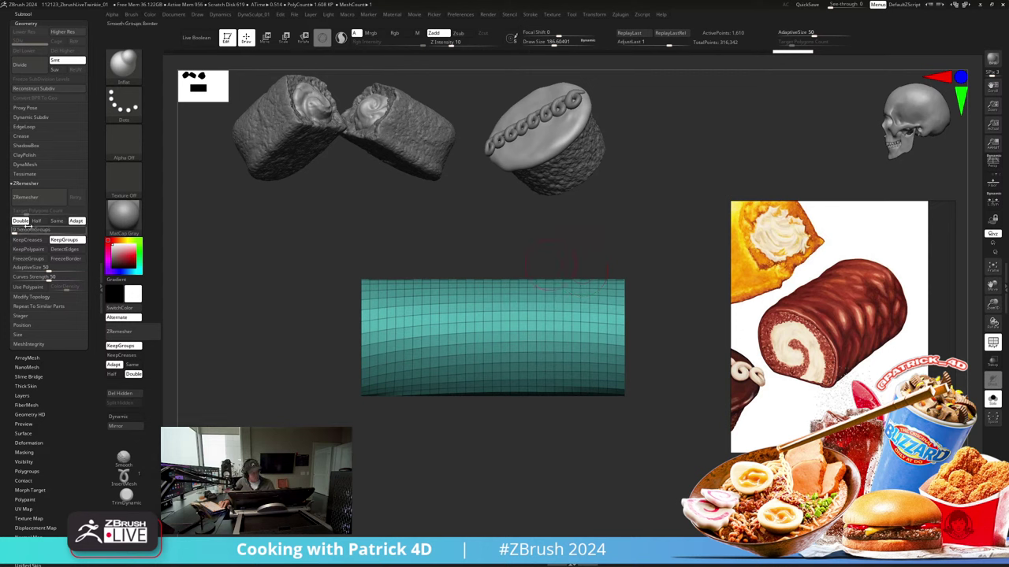
pyautogui.moveTo(16, 231); pyautogui.dragTo(40, 231)
pyautogui.click(38, 222)
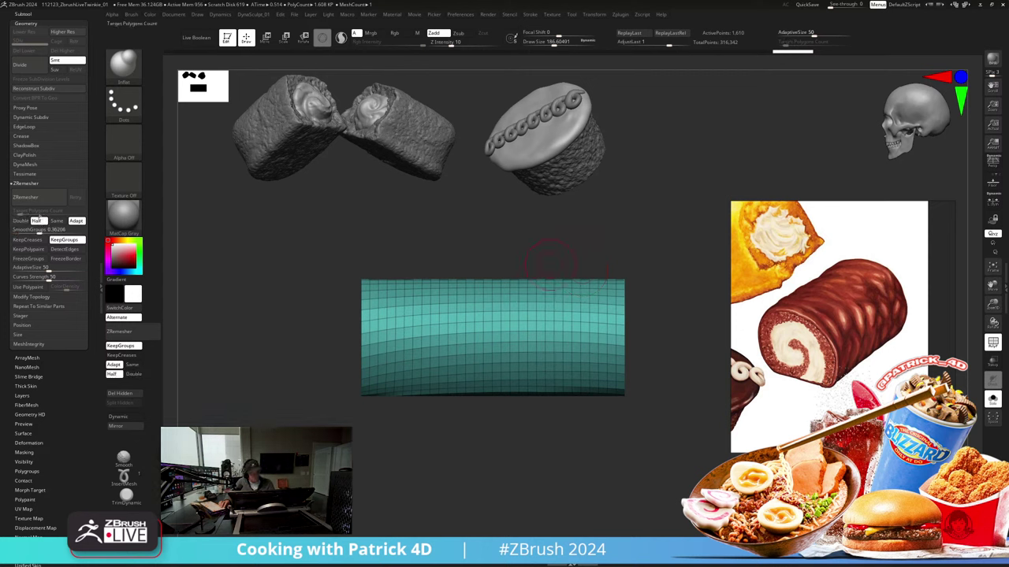
pyautogui.click(34, 202)
# Step: Round off the edge of the roll's closed back end with a large Smooth brush
pyautogui.moveTo(253, 270)
pyautogui.mouseDown()
pyautogui.moveTo(278, 286)
pyautogui.moveTo(243, 281)
pyautogui.mouseUp()
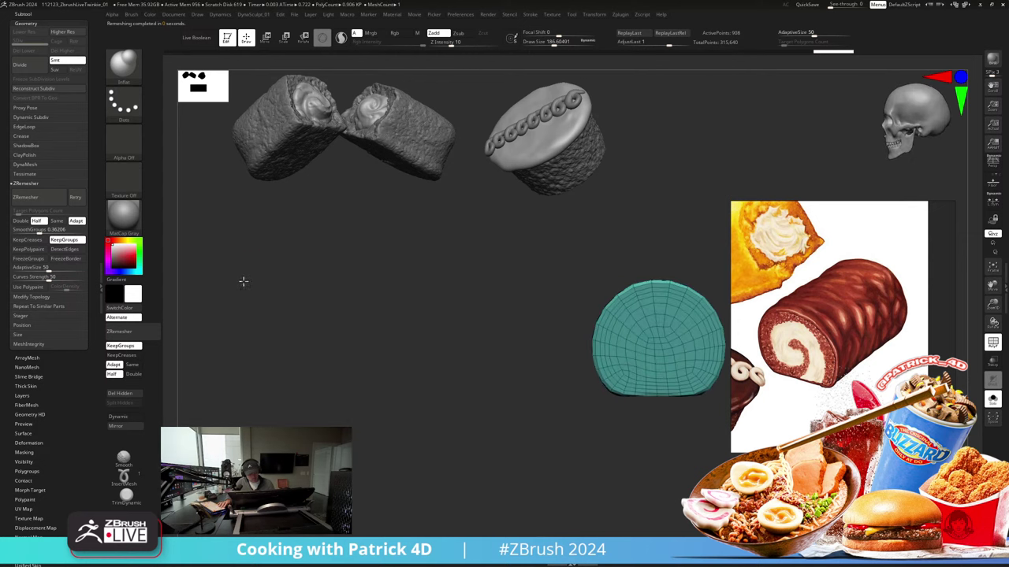
pyautogui.keyDown('alt'); pyautogui.moveTo(531, 336); pyautogui.dragTo(385, 402); pyautogui.keyUp('alt')
pyautogui.press('s')
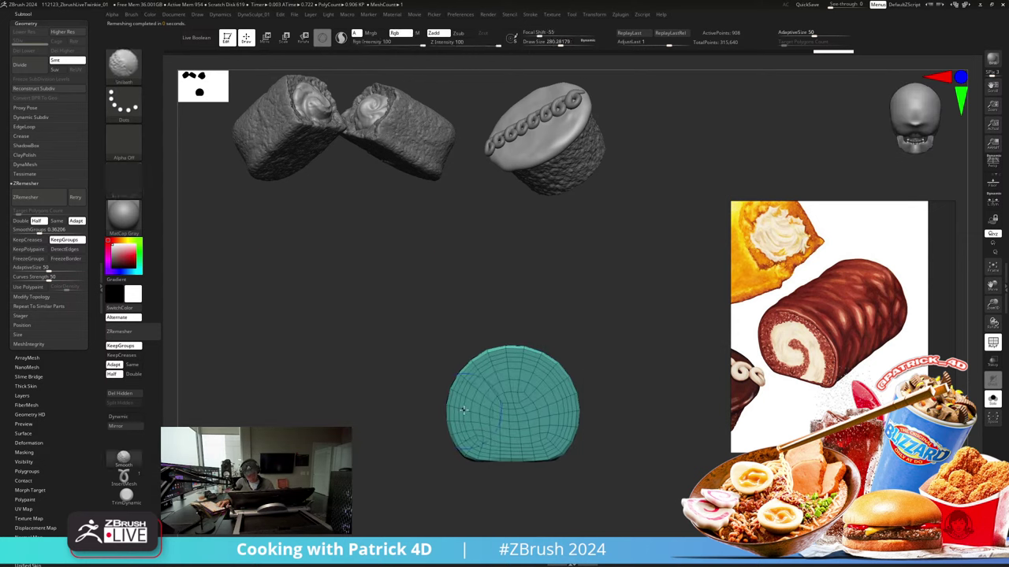
pyautogui.press('s')
pyautogui.moveTo(451, 418)
pyautogui.mouseDown()
pyautogui.moveTo(513, 394)
pyautogui.moveTo(480, 379)
pyautogui.moveTo(513, 405)
pyautogui.moveTo(522, 434)
pyautogui.mouseUp()
pyautogui.moveTo(438, 355)
pyautogui.mouseDown()
pyautogui.moveTo(387, 338)
pyautogui.moveTo(334, 297)
pyautogui.moveTo(292, 294)
pyautogui.mouseUp()
pyautogui.keyDown('shift'); pyautogui.moveTo(522, 398); pyautogui.dragTo(491, 394); pyautogui.keyUp('shift')
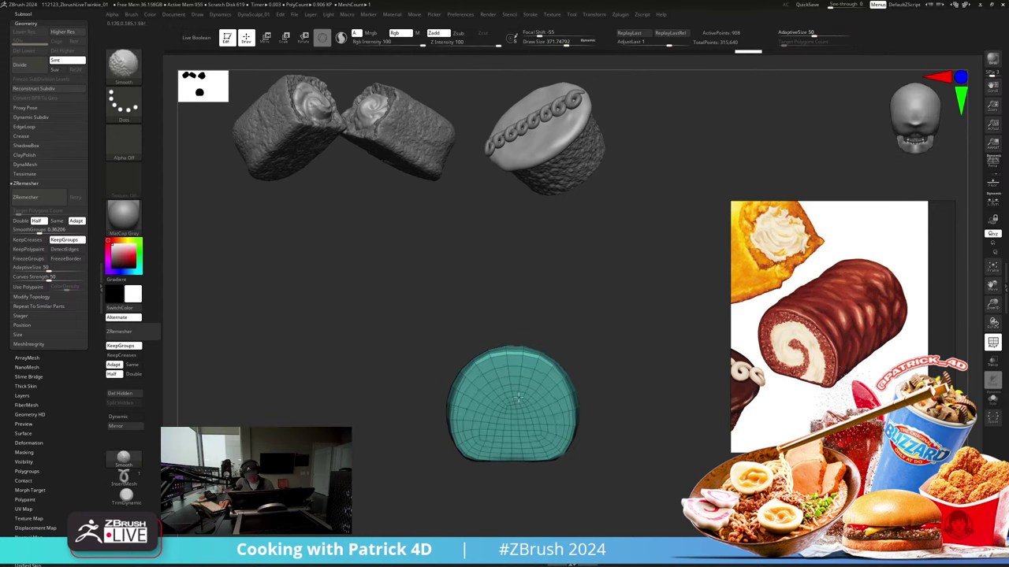
pyautogui.keyDown('shift'); pyautogui.moveTo(339, 315); pyautogui.dragTo(399, 320); pyautogui.keyUp('shift')
pyautogui.hotkey('shift', 'f')
pyautogui.keyDown('shift'); pyautogui.moveTo(284, 272); pyautogui.dragTo(213, 253); pyautogui.keyUp('shift')
pyautogui.hotkey('shift', 'f')
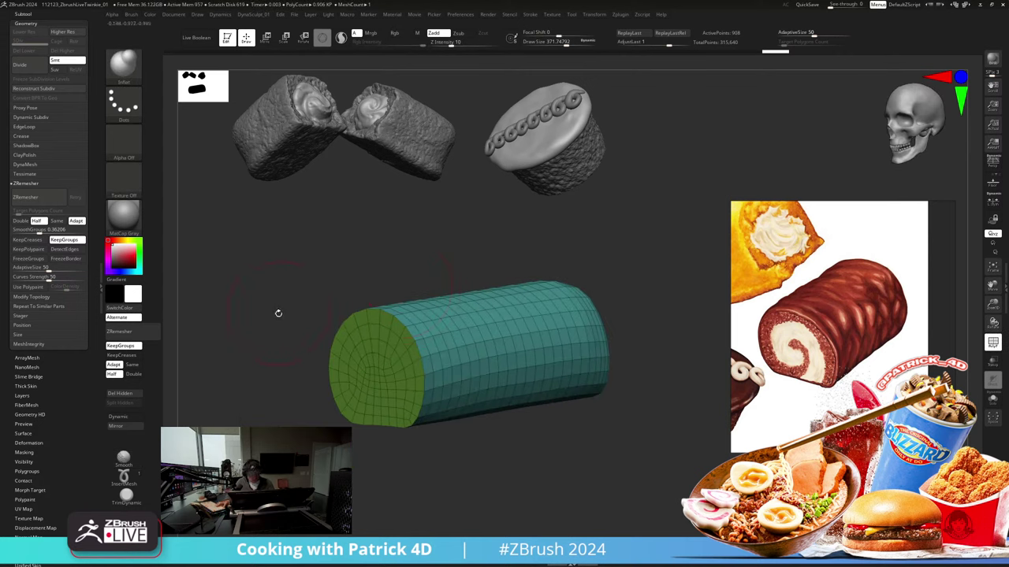
# Step: Remesh the smoothed roll with ZRemesher at Double and SmoothGroups at 0
pyautogui.click(21, 221)
pyautogui.click(39, 203)
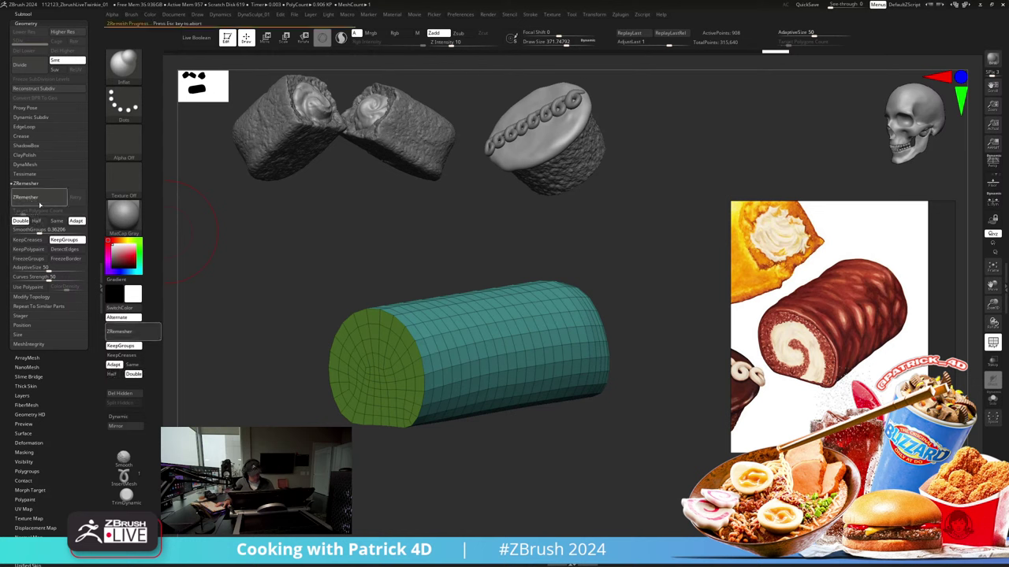
pyautogui.keyDown('shift'); pyautogui.moveTo(277, 295); pyautogui.dragTo(293, 292); pyautogui.keyUp('shift')
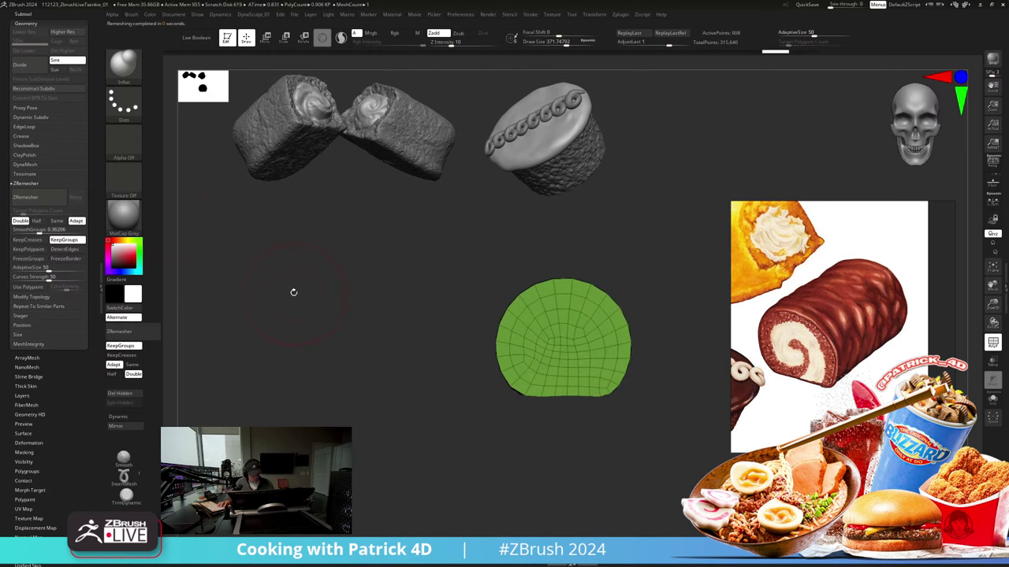
pyautogui.moveTo(41, 232); pyautogui.dragTo(12, 232)
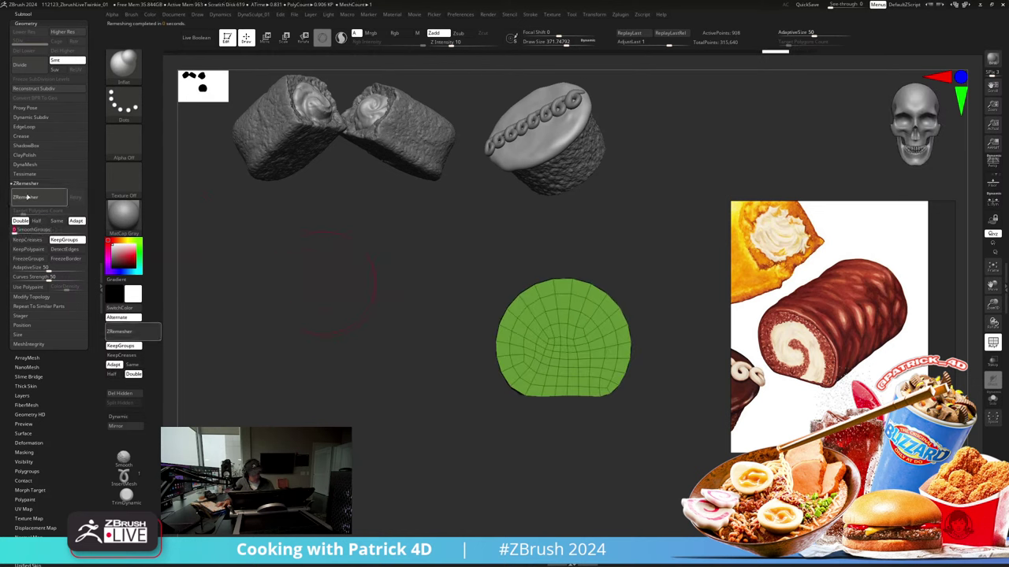
pyautogui.click(28, 197)
pyautogui.moveTo(385, 324); pyautogui.dragTo(299, 304)
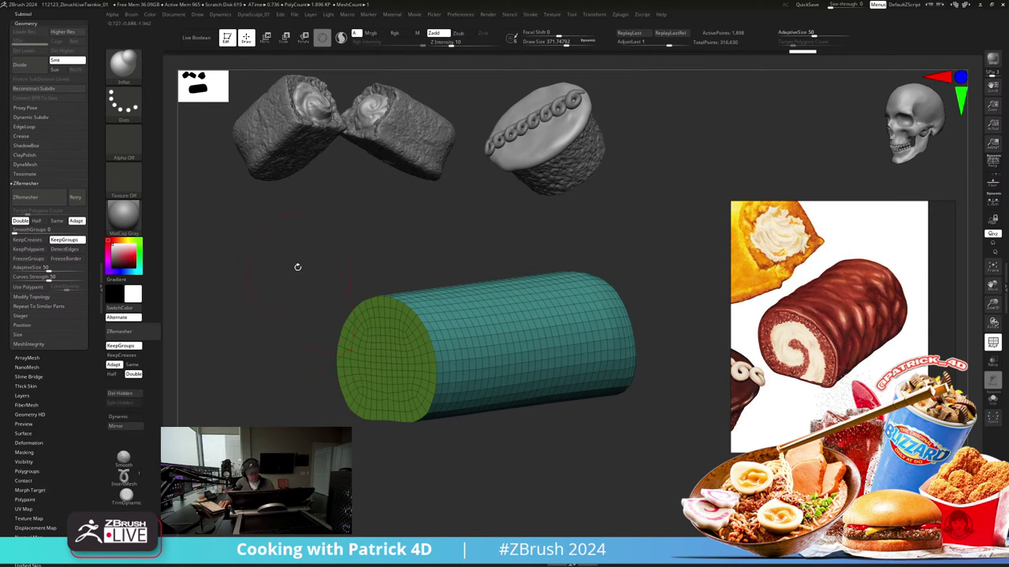
# Step: Move the roll cylinder out of the Cupcake folder in the subtool list and collapse that folder
pyautogui.click(24, 14)
pyautogui.click(23, 282)
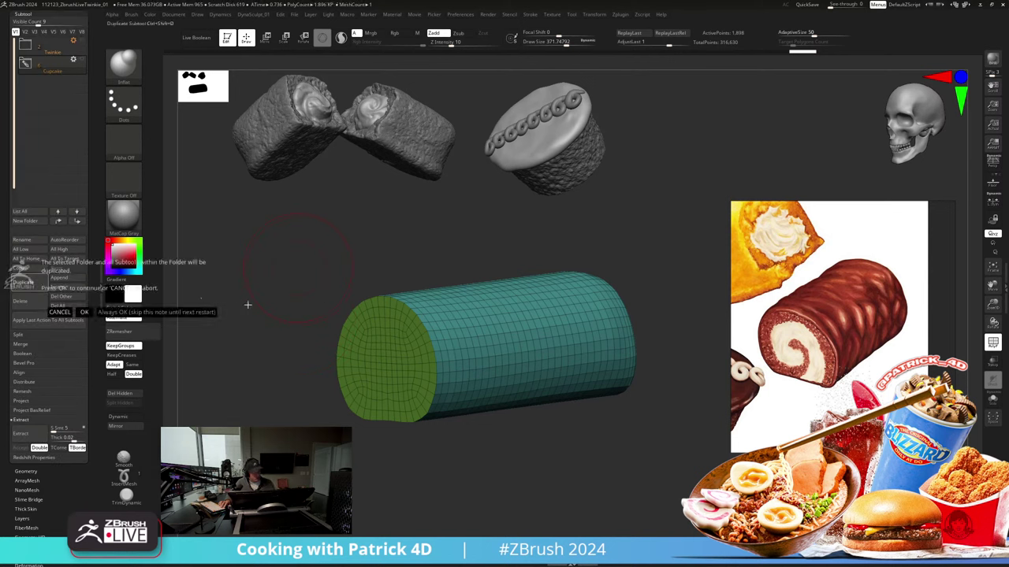
pyautogui.click(83, 311)
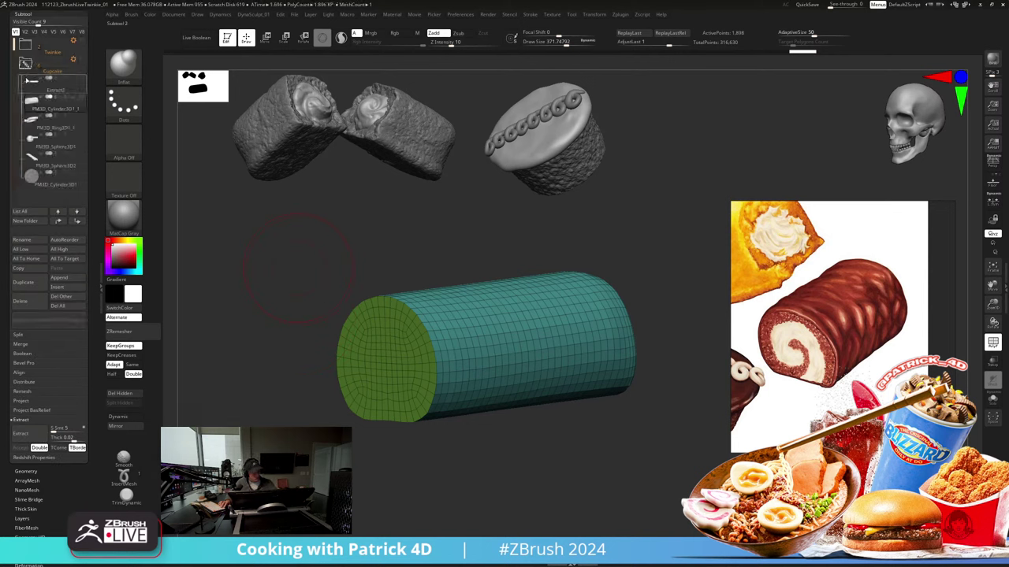
pyautogui.moveTo(36, 104); pyautogui.dragTo(36, 199)
pyautogui.click(26, 66)
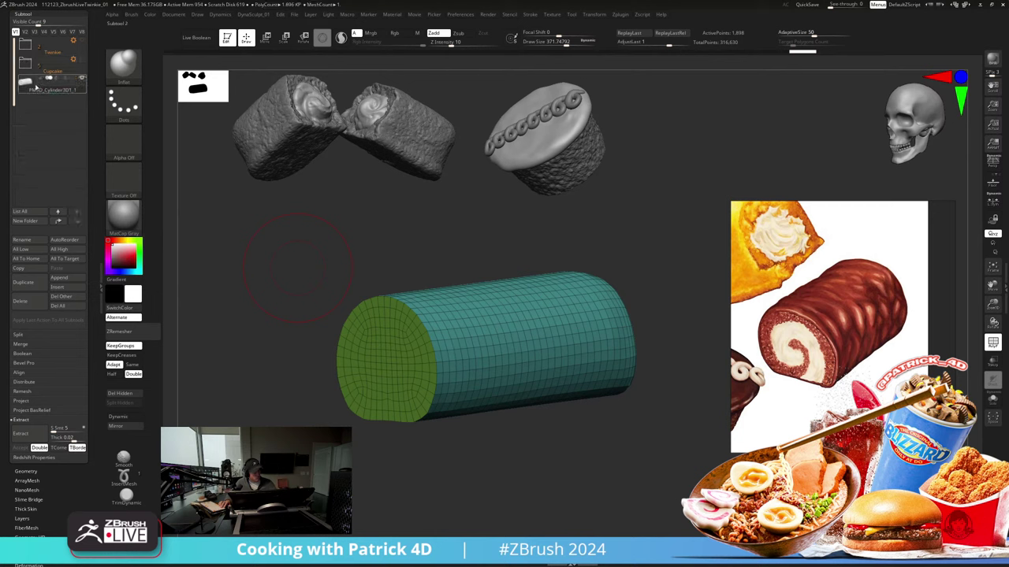
# Step: Create a new subtool folder named Hoho containing the roll cylinder
pyautogui.click(23, 220)
pyautogui.write('Hobo')
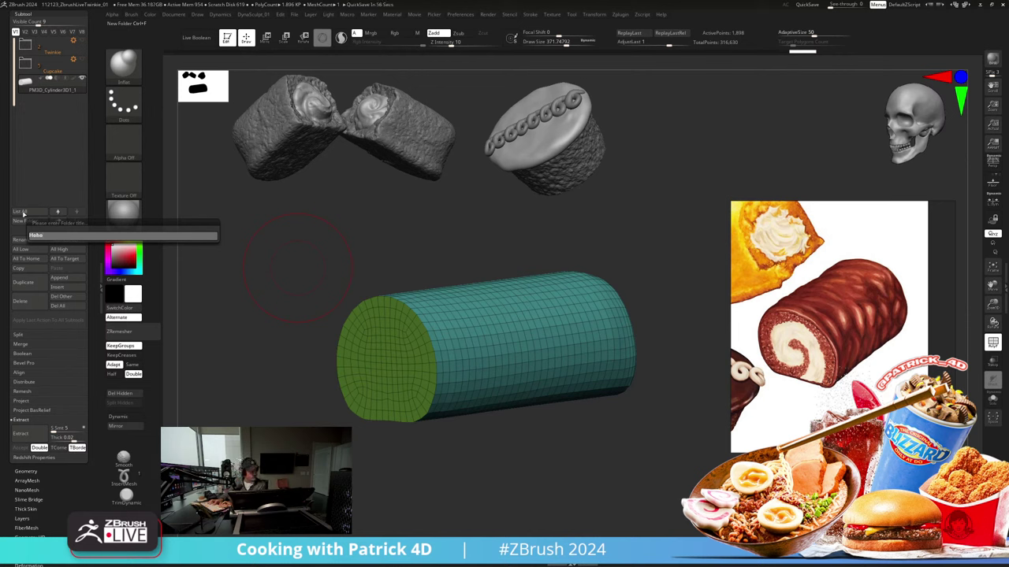
pyautogui.press('Return')
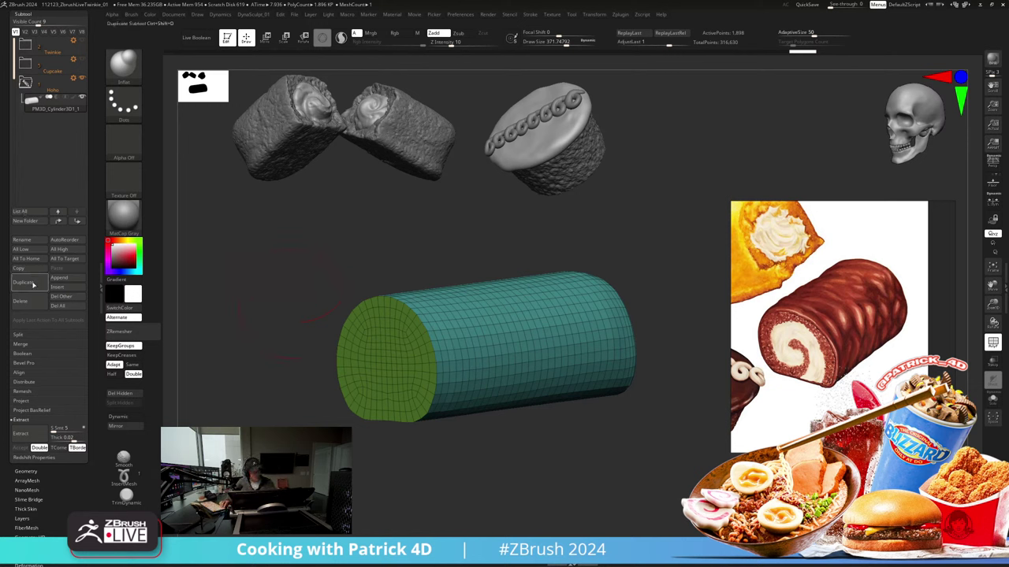
# Step: Duplicate the roll and delete the front end cap from one of the two cylinders, leaving an open-ended shell
pyautogui.click(31, 285)
pyautogui.keyDown('ctrl'); pyautogui.keyDown('shift'); pyautogui.click(451, 330); pyautogui.keyUp('shift'); pyautogui.keyUp('ctrl')
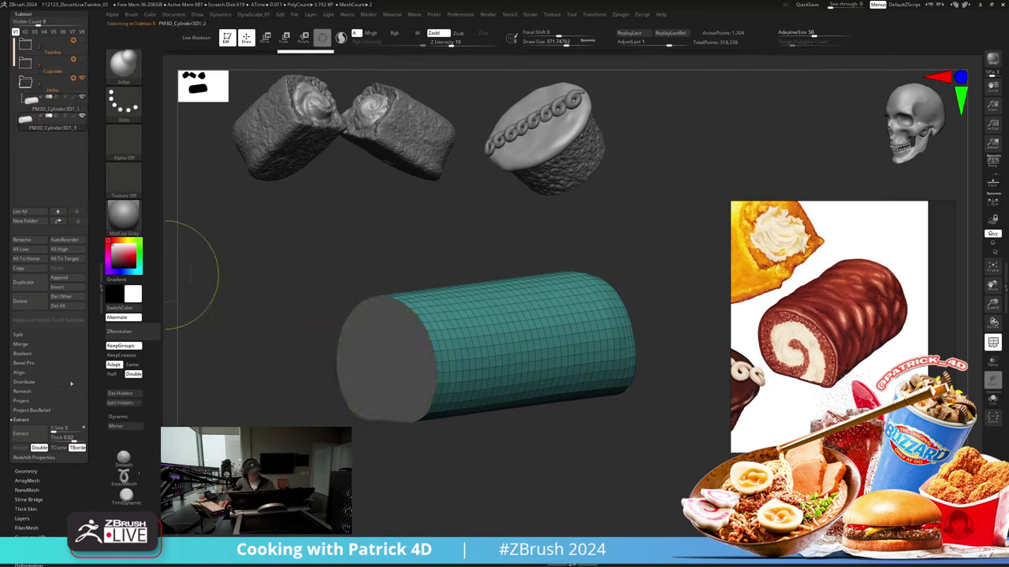
pyautogui.click(131, 394)
# Step: Thicken the open-ended shell with Dynamic Subdiv thickness and smooth subdivision, and apply it as real geometry
pyautogui.press('d')
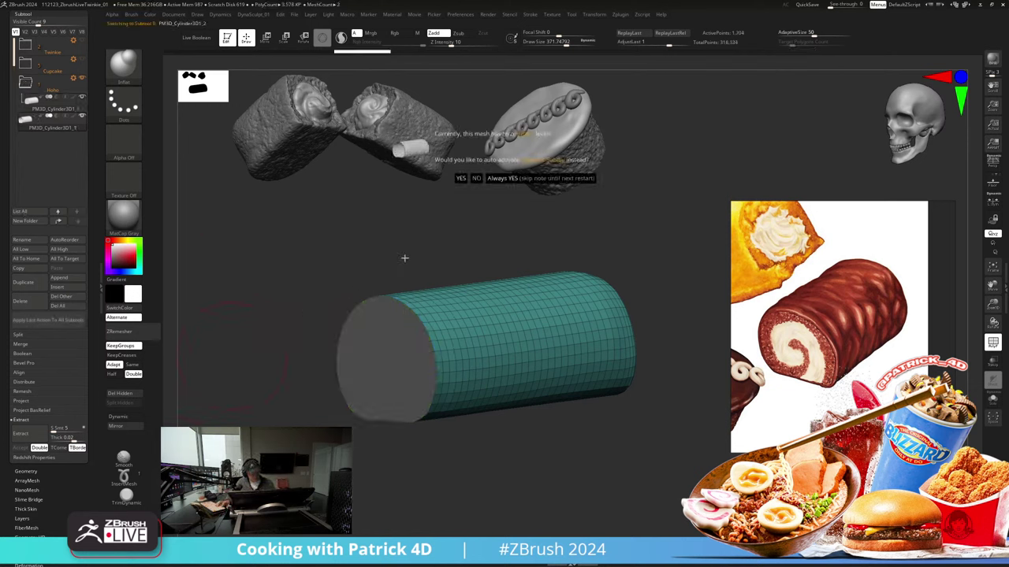
pyautogui.click(486, 176)
pyautogui.click(26, 471)
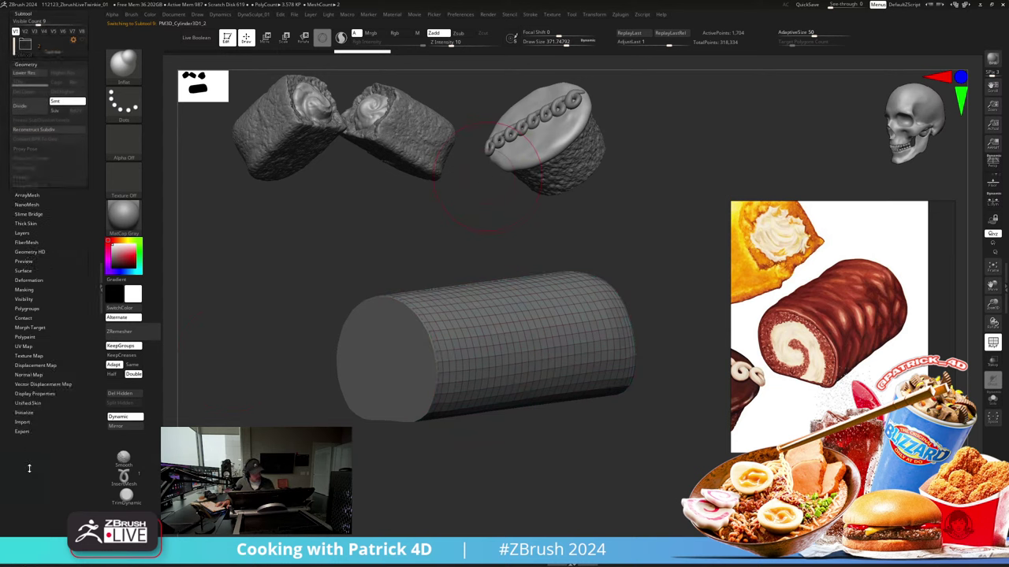
pyautogui.moveTo(21, 167); pyautogui.dragTo(45, 185)
pyautogui.click(67, 173)
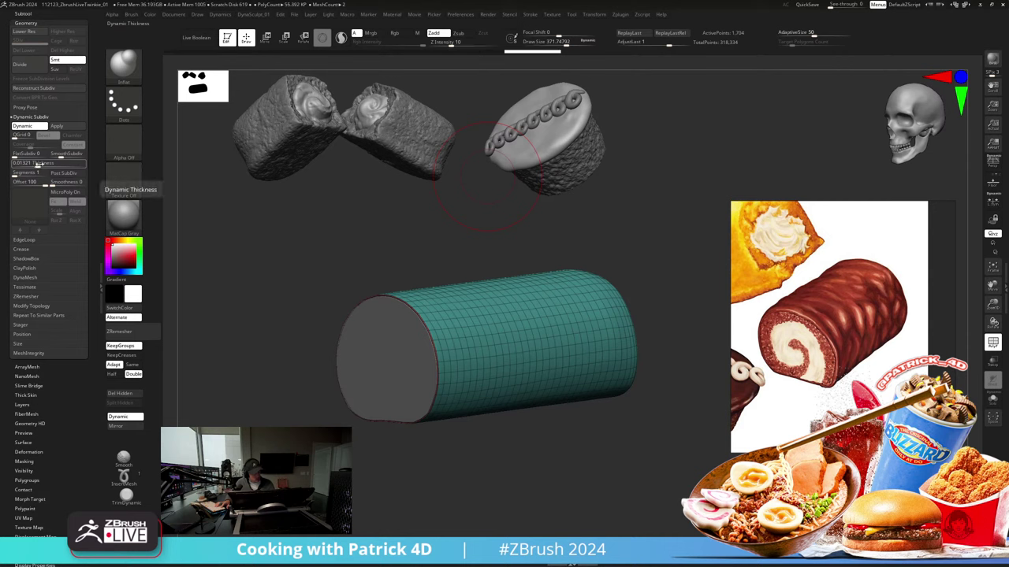
pyautogui.moveTo(37, 163); pyautogui.dragTo(44, 165)
pyautogui.click(58, 126)
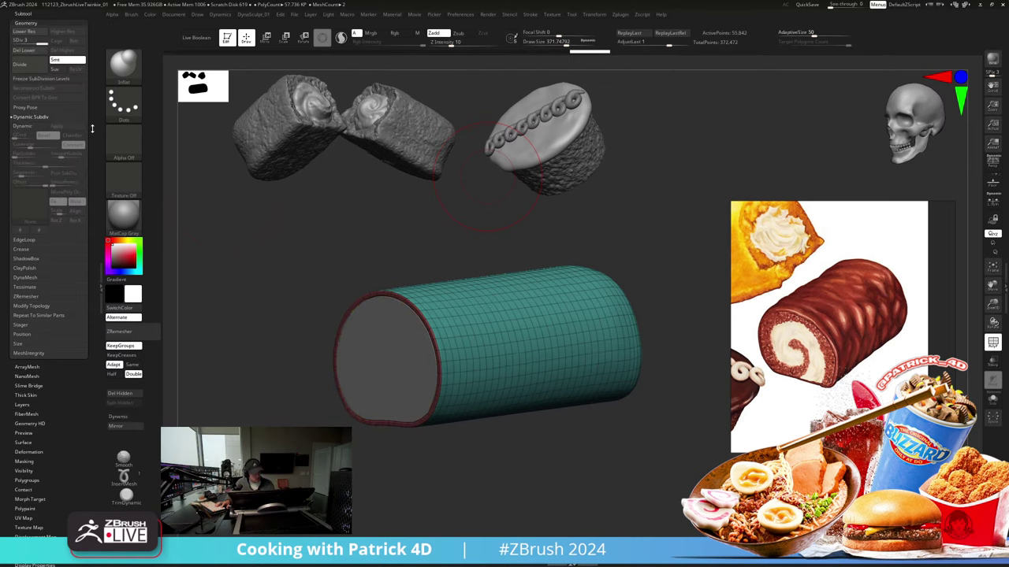
# Step: Isolate the thickened shell and mask its walls by polygroup, leaving the front rim unmasked
pyautogui.hotkey('shift', 'f')
pyautogui.moveTo(222, 196); pyautogui.dragTo(246, 278)
pyautogui.hotkey('alt', 's')
pyautogui.hotkey('shift', 'f')
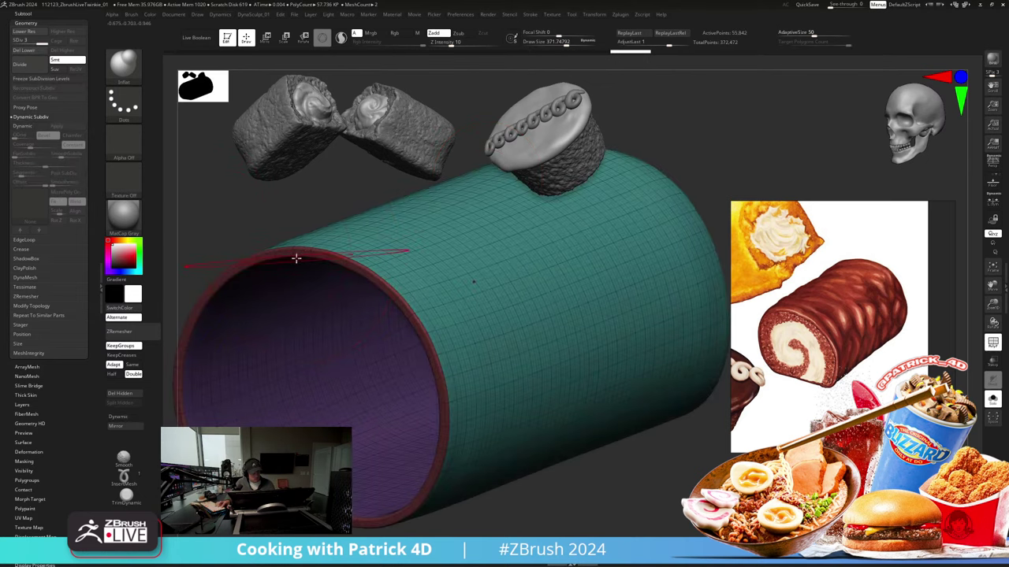
pyautogui.keyDown('ctrl'); pyautogui.keyDown('shift'); pyautogui.click(295, 257); pyautogui.keyUp('shift'); pyautogui.keyUp('ctrl')
pyautogui.keyDown('ctrl'); pyautogui.keyDown('shift'); pyautogui.click(248, 226); pyautogui.keyUp('shift'); pyautogui.keyUp('ctrl')
pyautogui.keyDown('alt'); pyautogui.moveTo(241, 225); pyautogui.dragTo(248, 197); pyautogui.keyUp('alt')
pyautogui.keyDown('ctrl'); pyautogui.click(207, 203); pyautogui.keyUp('ctrl')
# Step: Inflate the unmasked front rim of the shell and show the whole lineup again
pyautogui.press('d')
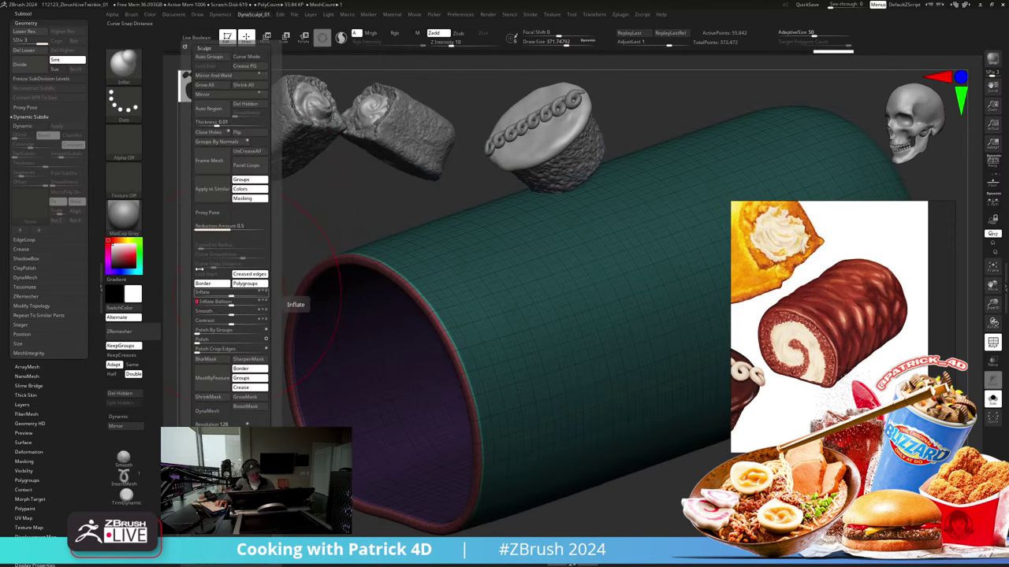
pyautogui.keyDown('ctrl'); pyautogui.click(200, 287); pyautogui.keyUp('ctrl')
pyautogui.press('f')
pyautogui.moveTo(189, 255); pyautogui.dragTo(346, 322)
pyautogui.hotkey('shift', 'f')
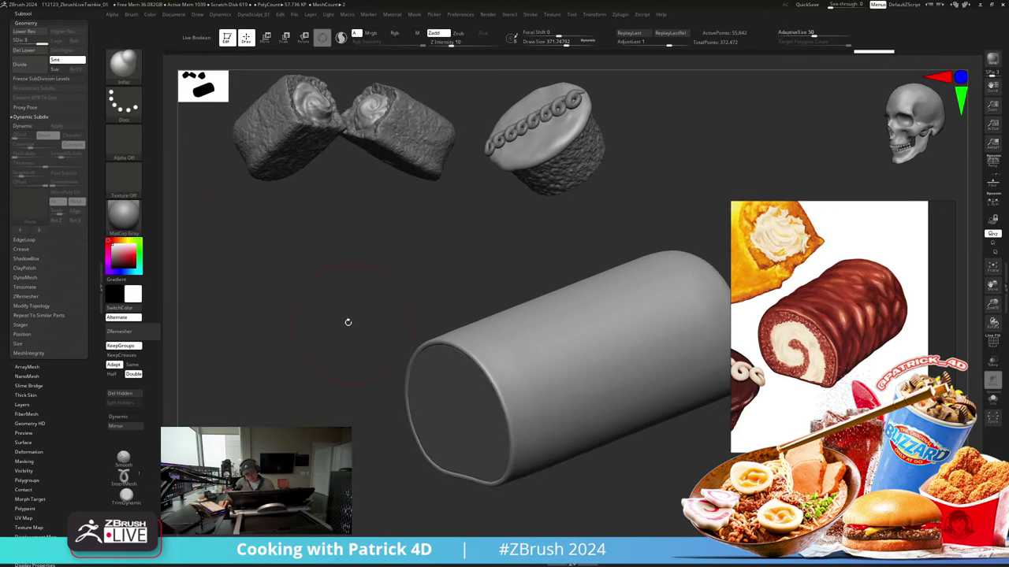
# Step: Switch the mask to the shell's front rim so its outer surface is free to deform
pyautogui.hotkey('shift', 'f')
pyautogui.keyDown('ctrl'); pyautogui.keyDown('shift'); pyautogui.click(472, 336); pyautogui.keyUp('shift'); pyautogui.keyUp('ctrl')
pyautogui.keyDown('ctrl'); pyautogui.click(376, 319); pyautogui.keyUp('ctrl')
pyautogui.keyDown('ctrl'); pyautogui.keyDown('shift'); pyautogui.click(386, 320); pyautogui.keyUp('shift'); pyautogui.keyUp('ctrl')
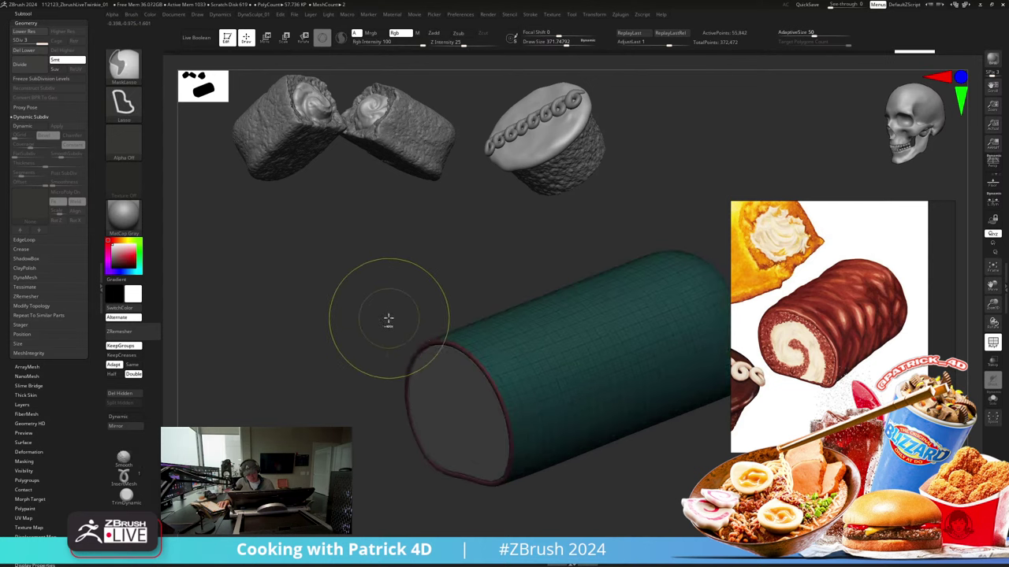
pyautogui.keyDown('ctrl'); pyautogui.click(437, 338); pyautogui.keyUp('ctrl')
pyautogui.keyDown('ctrl'); pyautogui.click(359, 305); pyautogui.keyUp('ctrl')
pyautogui.keyDown('alt'); pyautogui.moveTo(347, 297); pyautogui.dragTo(320, 293); pyautogui.keyUp('alt')
# Step: Set up surface noise on the shell with a scale of about 220 and stronger negative strength, and mask by noise
pyautogui.click(24, 442)
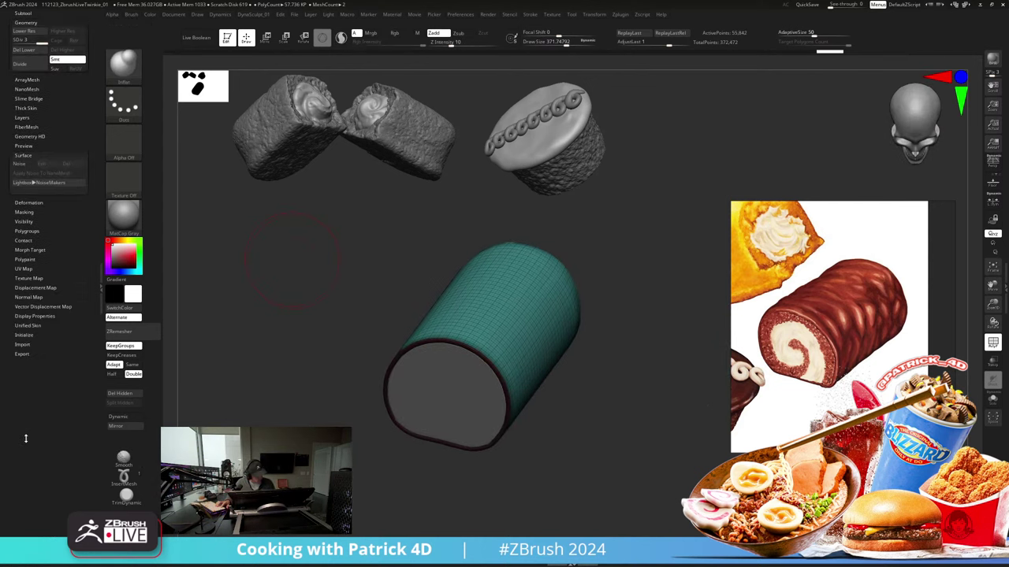
pyautogui.click(18, 116)
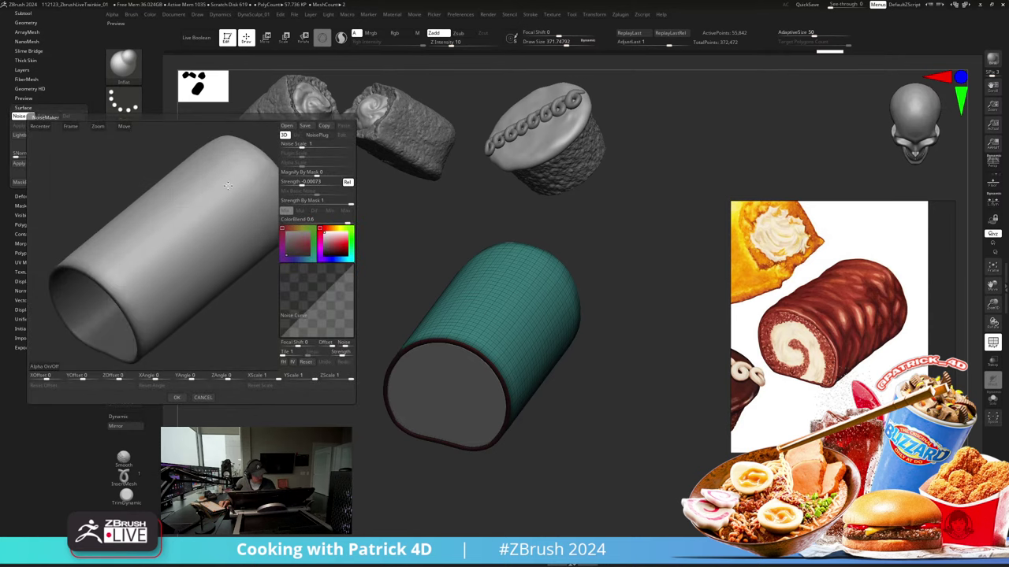
pyautogui.moveTo(293, 144); pyautogui.dragTo(341, 141)
pyautogui.moveTo(303, 186); pyautogui.dragTo(292, 185)
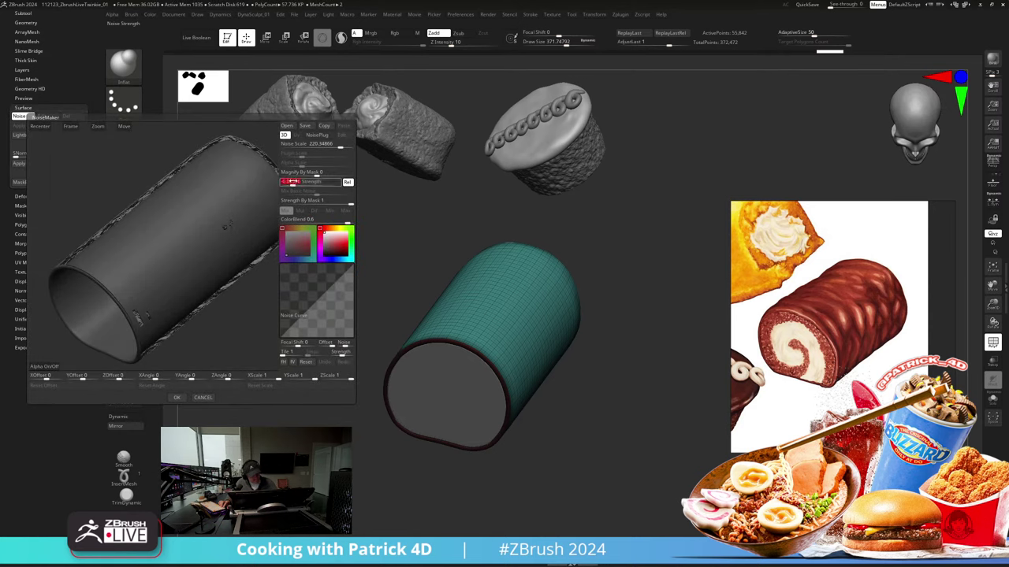
pyautogui.moveTo(298, 346)
pyautogui.mouseDown()
pyautogui.moveTo(310, 348)
pyautogui.moveTo(304, 340)
pyautogui.mouseUp()
pyautogui.click(177, 398)
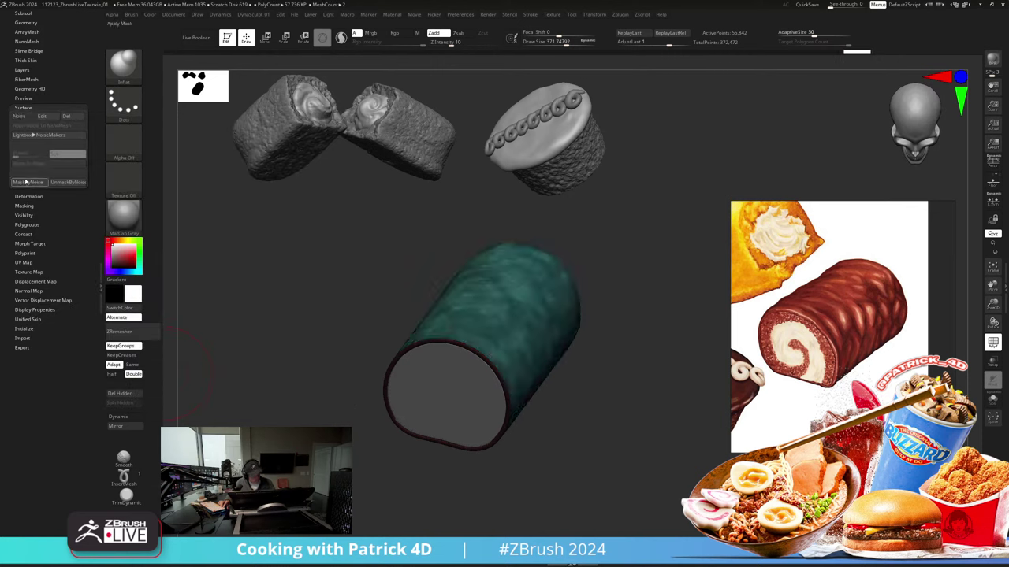
# Step: Inflate the areas of the shell left unmasked by the noise, and clear the mask
pyautogui.press('2')
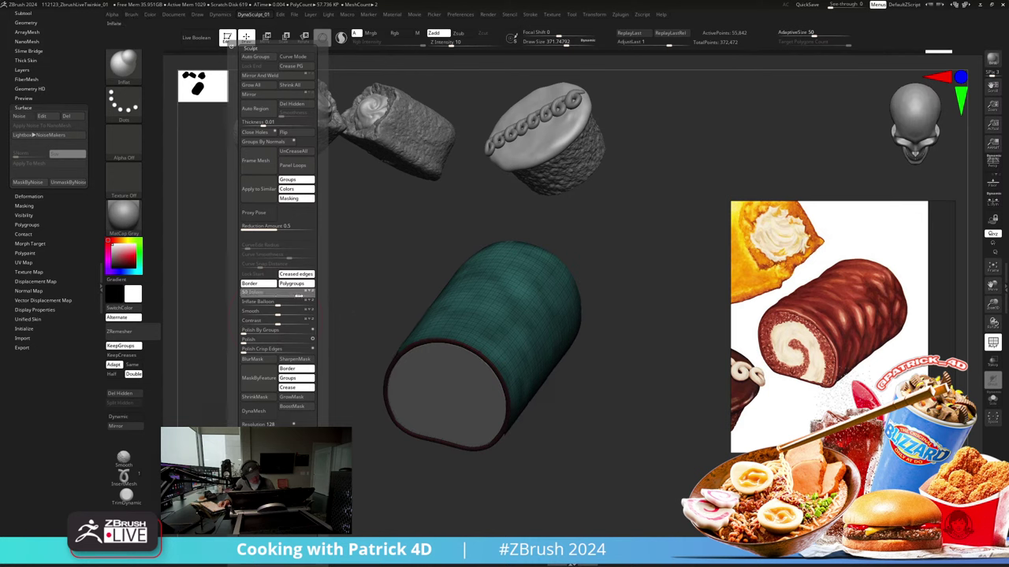
pyautogui.moveTo(207, 275)
pyautogui.mouseDown()
pyautogui.moveTo(230, 286)
pyautogui.moveTo(242, 273)
pyautogui.mouseUp()
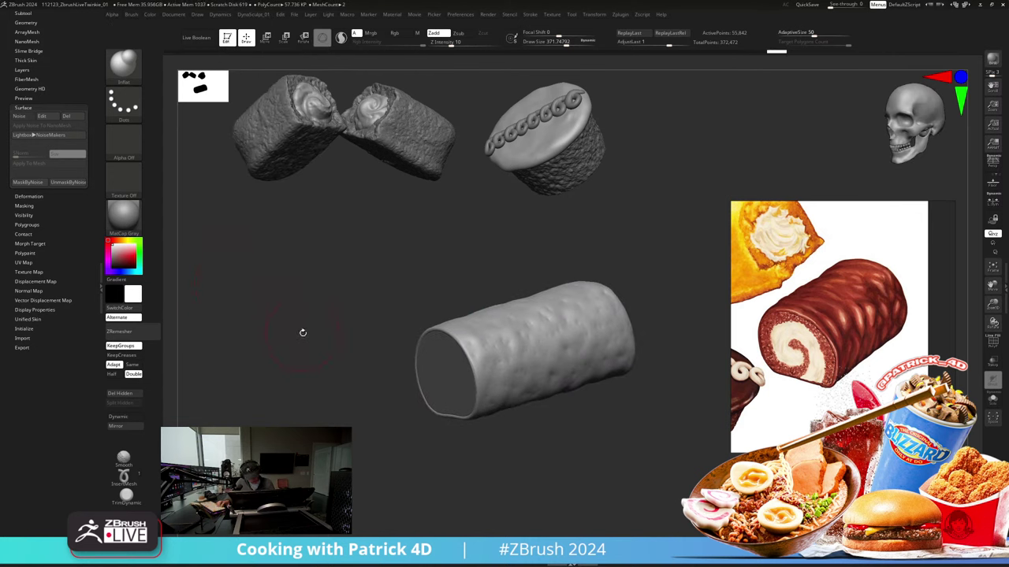
pyautogui.keyDown('ctrl'); pyautogui.click(360, 308); pyautogui.keyUp('ctrl')
pyautogui.keyDown('ctrl'); pyautogui.click(357, 307); pyautogui.keyUp('ctrl')
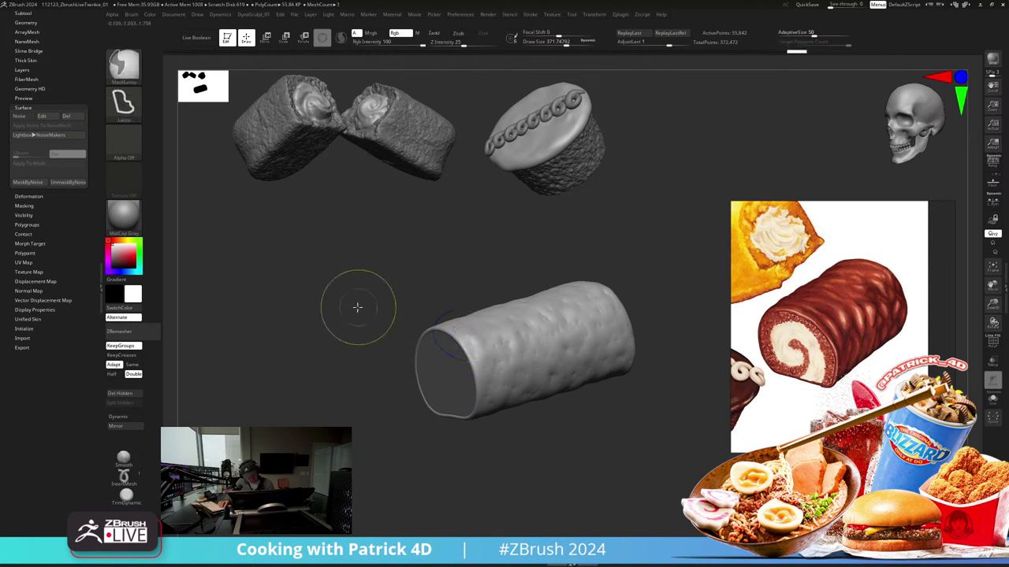
# Step: Polish the shell's lumpy surface to soften it into chocolate-coating ripples
pyautogui.press('space')
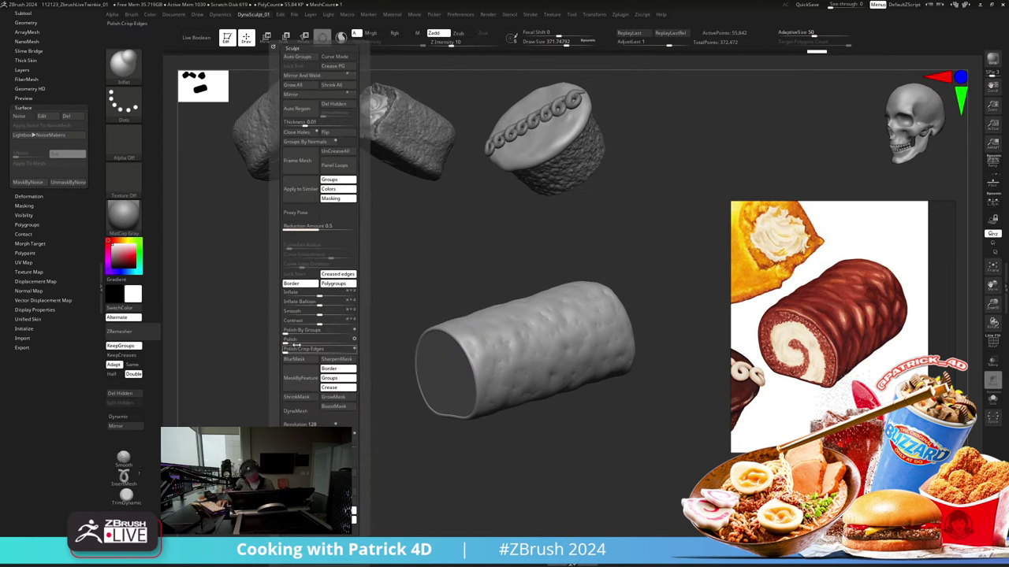
pyautogui.moveTo(279, 323)
pyautogui.mouseDown()
pyautogui.moveTo(301, 348)
pyautogui.moveTo(287, 338)
pyautogui.moveTo(289, 351)
pyautogui.moveTo(291, 317)
pyautogui.mouseUp()
pyautogui.hotkey('shift', 'f')
pyautogui.hotkey('shift', 'f')
pyautogui.moveTo(292, 317)
pyautogui.mouseDown()
pyautogui.moveTo(278, 320)
pyautogui.moveTo(286, 326)
pyautogui.mouseUp()
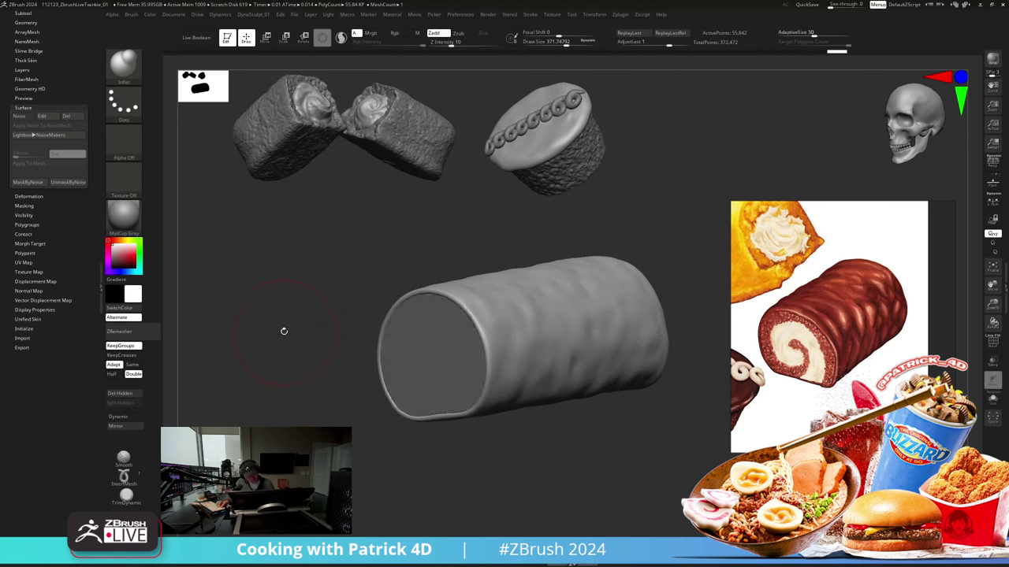
# Step: Select the inner roll cylinder and convert it to a DynaMesh at resolution 128
pyautogui.keyDown('alt'); pyautogui.click(412, 349); pyautogui.keyUp('alt')
pyautogui.hotkey('shift', 'f')
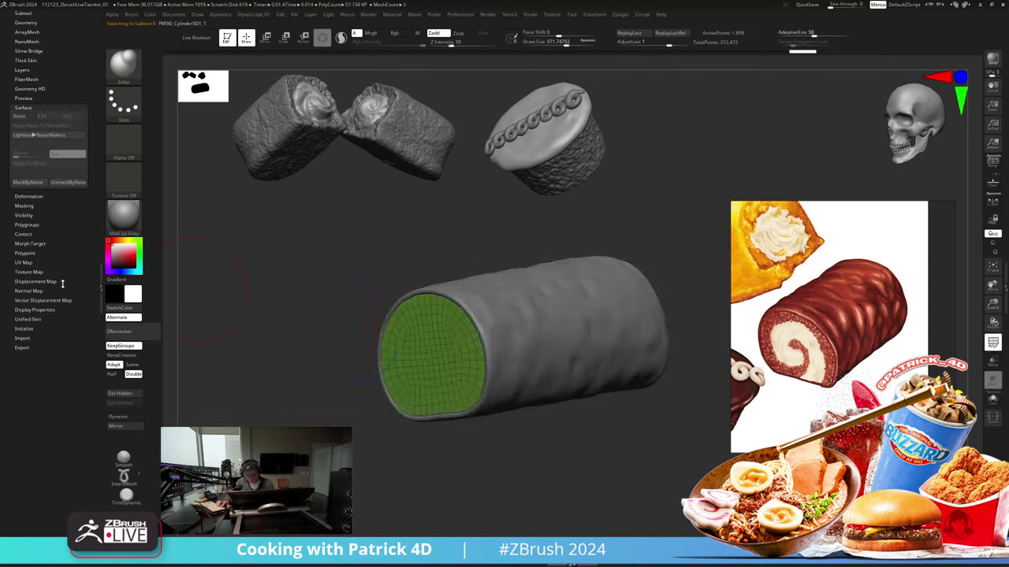
pyautogui.click(28, 23)
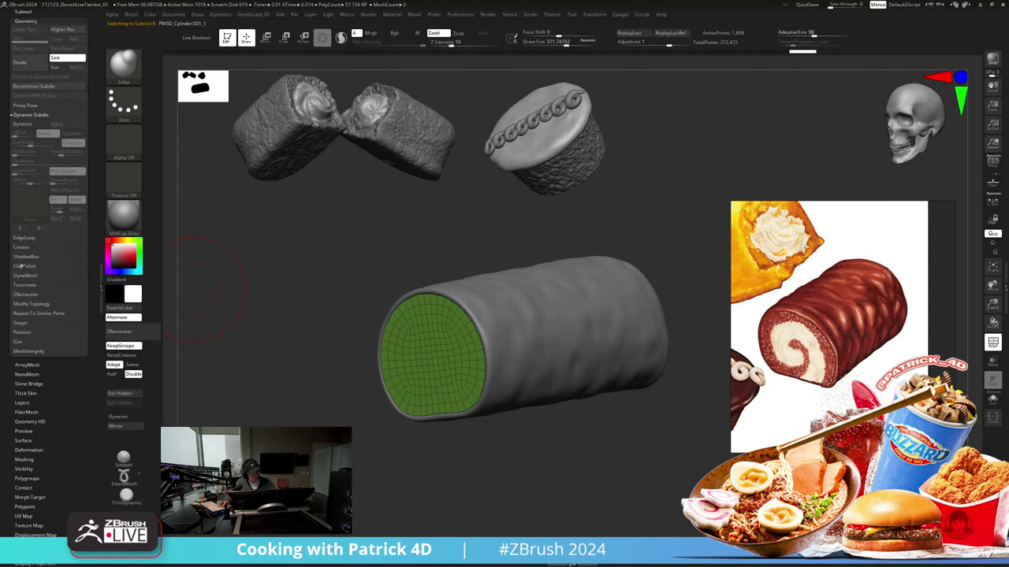
pyautogui.click(19, 276)
pyautogui.click(24, 175)
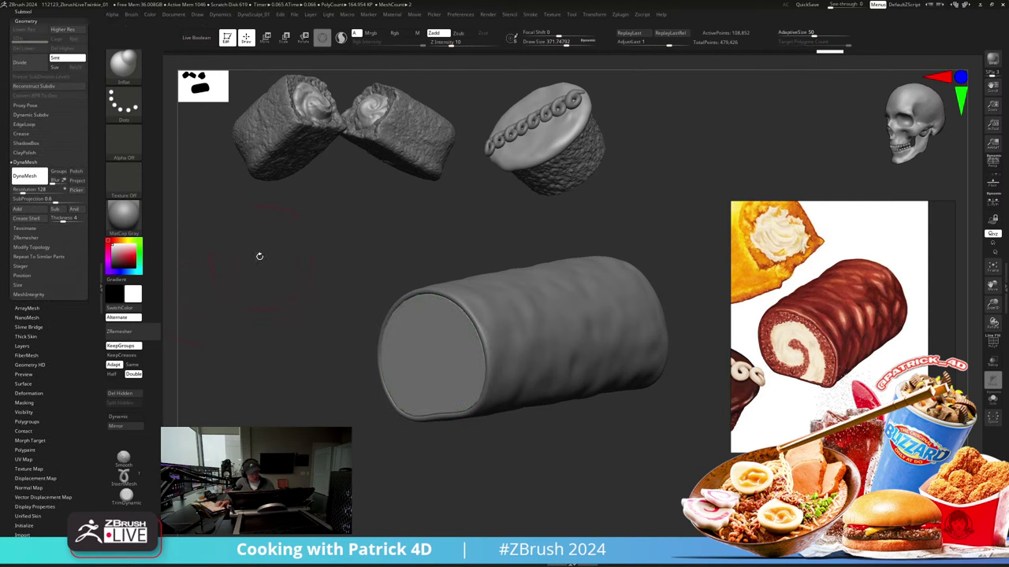
# Step: Show the inner roll's polygroups and isolate its front end cap in a straight-on view
pyautogui.hotkey('shift', 'f')
pyautogui.press('s')
pyautogui.click(433, 388)
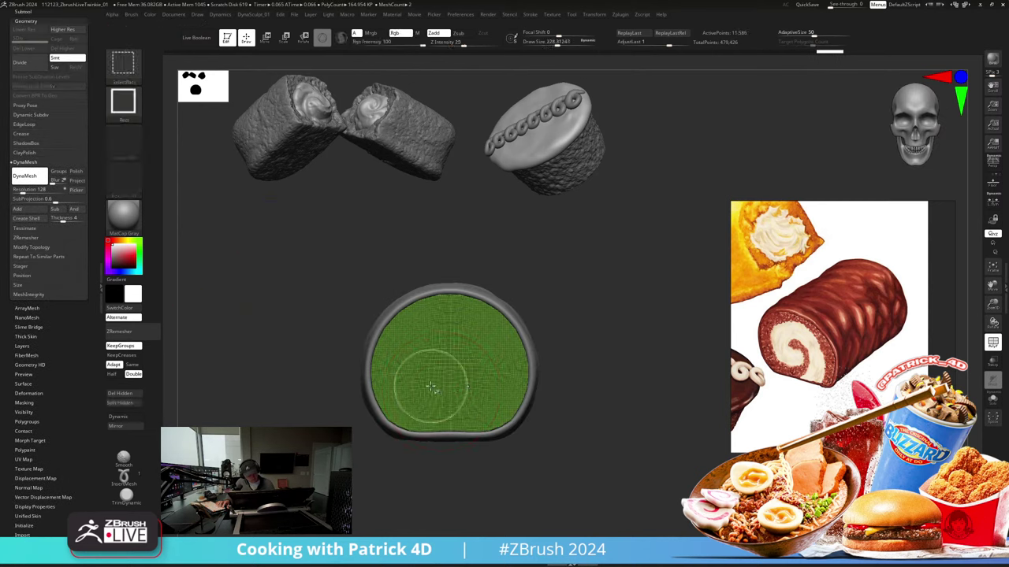
pyautogui.keyDown('ctrl'); pyautogui.keyDown('shift'); pyautogui.click(433, 387); pyautogui.keyUp('shift'); pyautogui.keyUp('ctrl')
pyautogui.click(331, 300)
pyautogui.moveTo(323, 298)
pyautogui.mouseDown()
pyautogui.moveTo(293, 291)
pyautogui.moveTo(315, 289)
pyautogui.mouseUp()
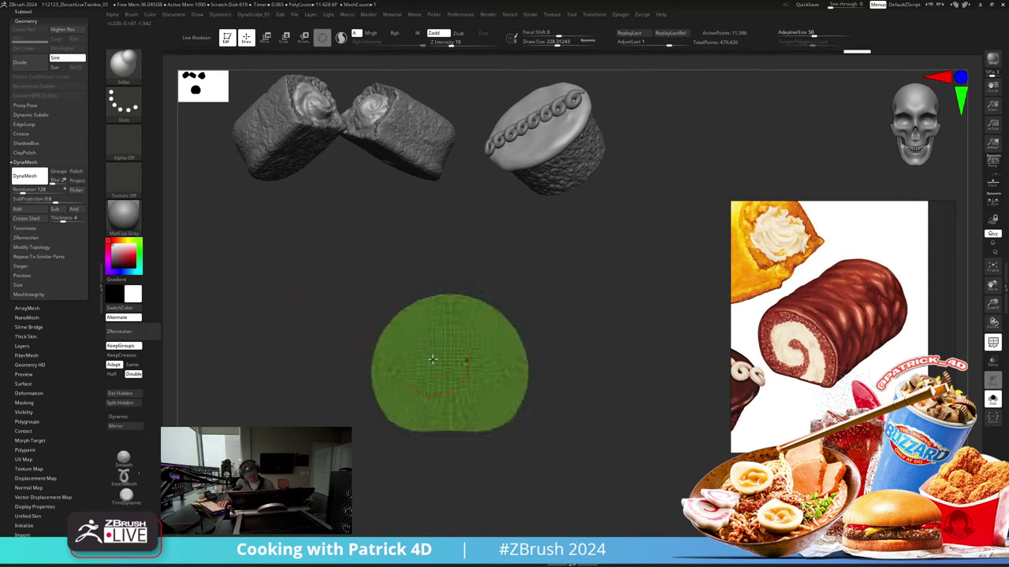
# Step: Draw a spiral mask curve from the end cap's centre out past its lower edge with the MaskCurvePen brush
pyautogui.press('s')
pyautogui.click(431, 375)
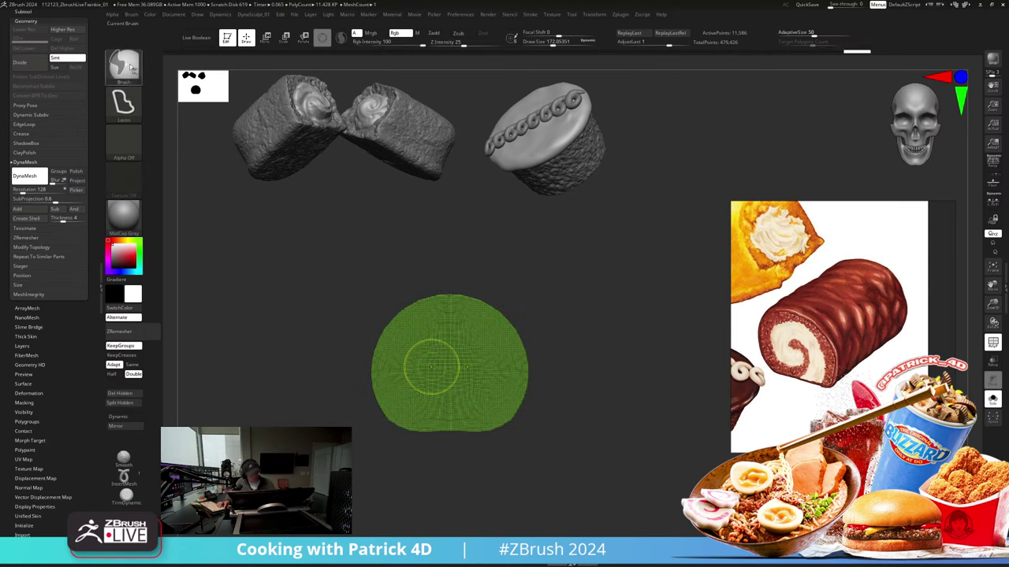
pyautogui.hotkey('ctrl', 'b')
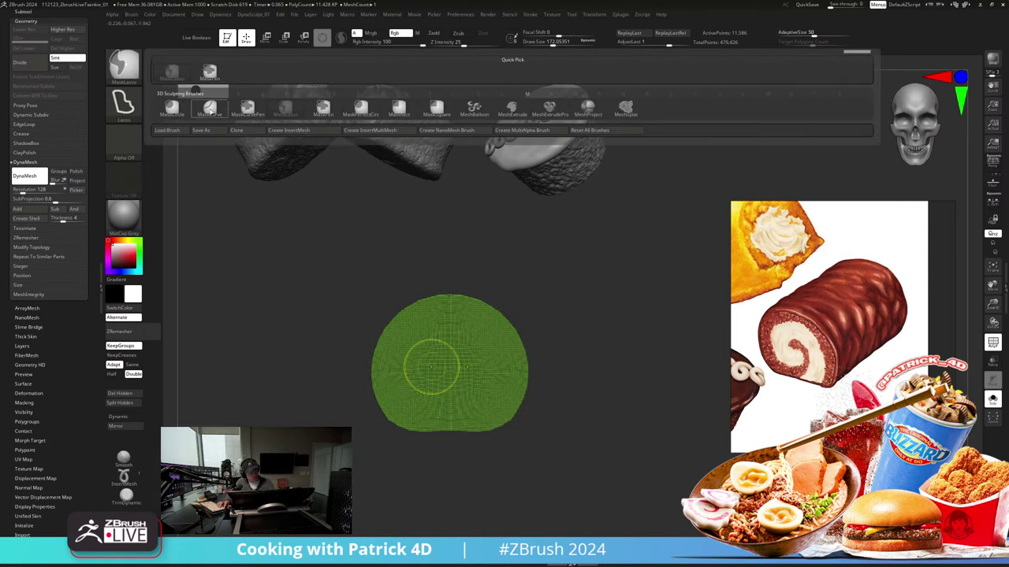
pyautogui.click(209, 111)
pyautogui.press('s')
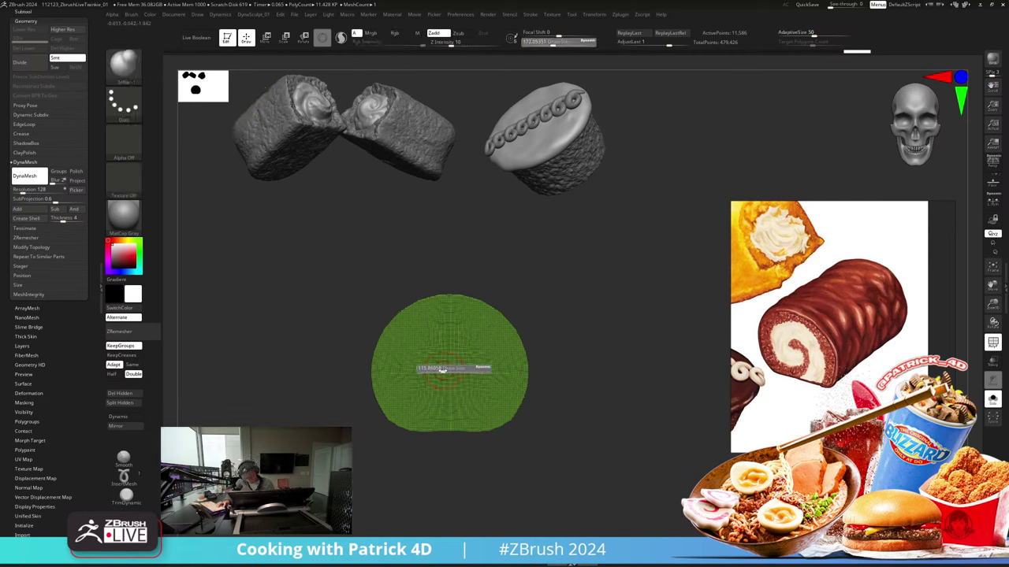
pyautogui.press('ctrl')
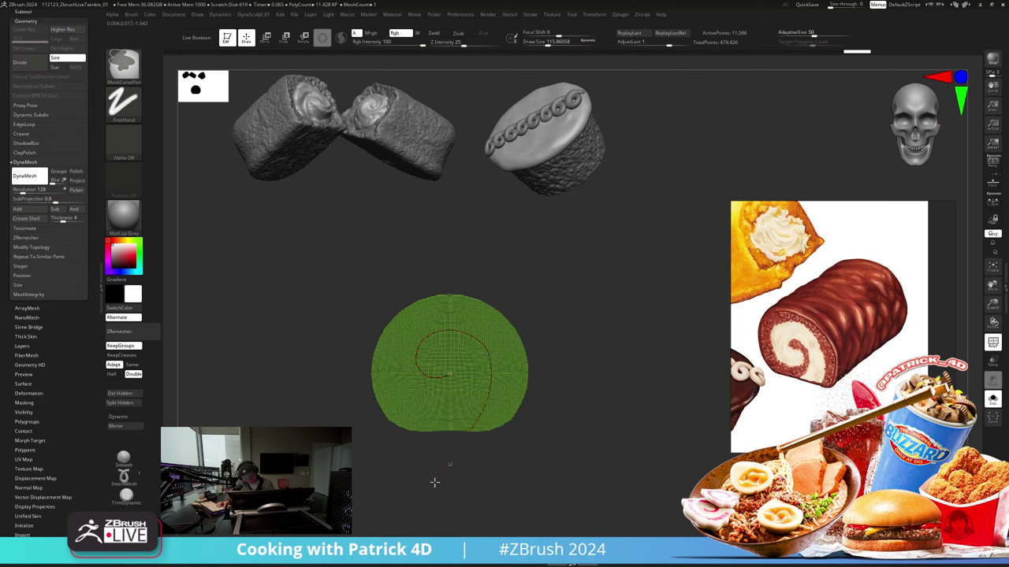
pyautogui.keyDown('ctrl'); pyautogui.moveTo(434, 482); pyautogui.dragTo(417, 515); pyautogui.keyUp('ctrl')
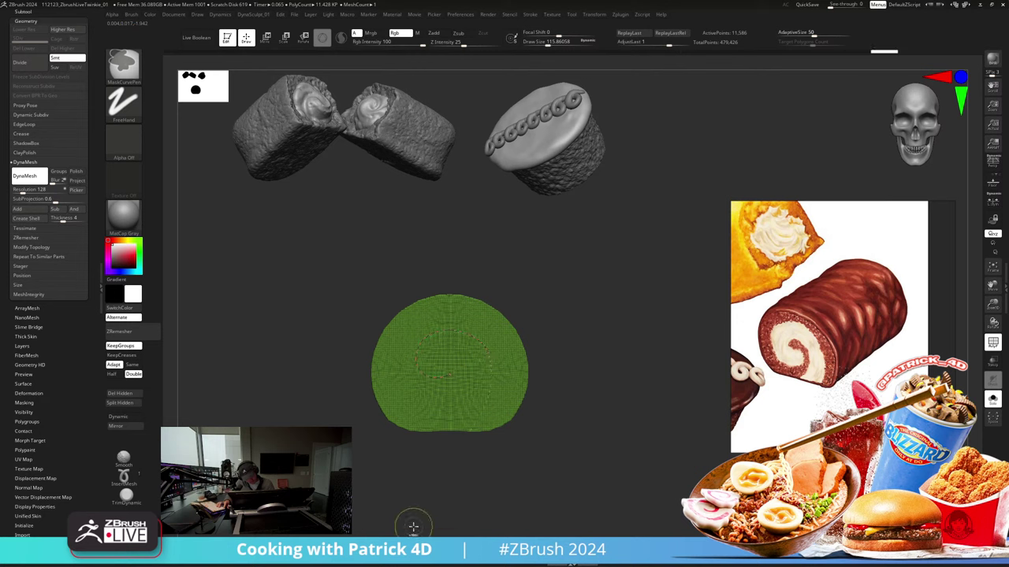
# Step: Widen and darken the spiral mask on the end cap with repeated Boost Mask operations
pyautogui.click(484, 407)
pyautogui.press('d')
pyautogui.press('p')
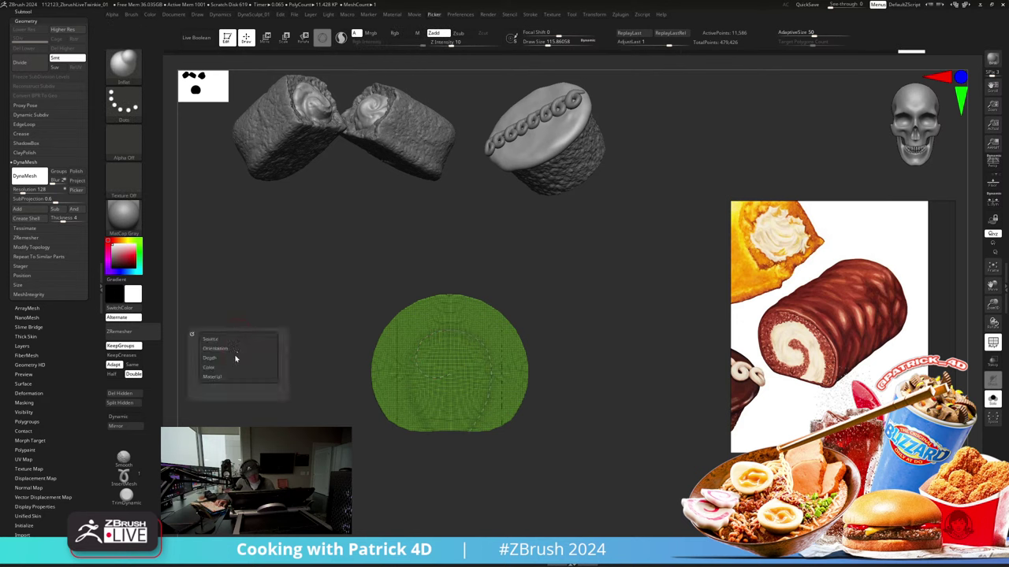
pyautogui.press('d')
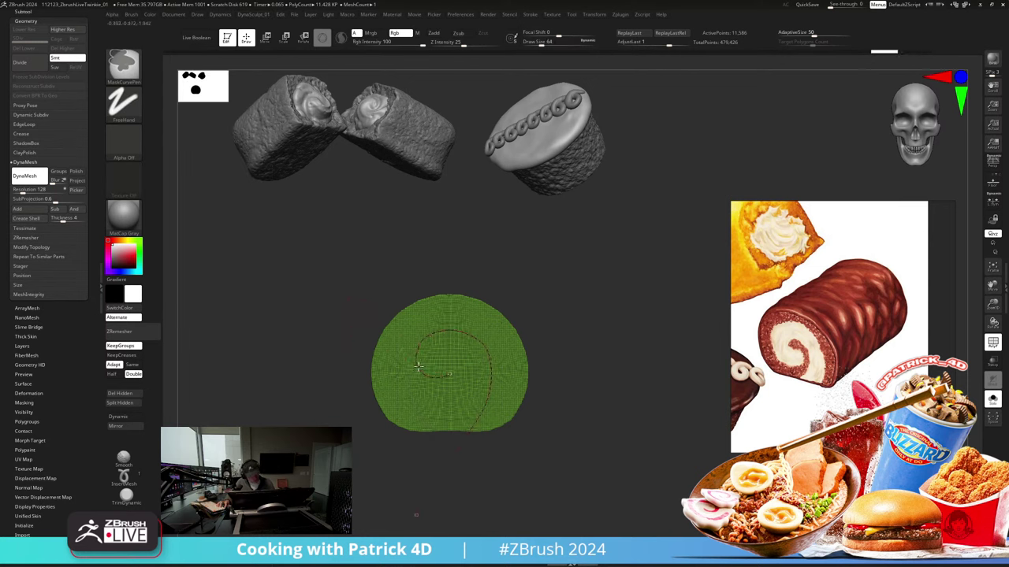
pyautogui.press('d')
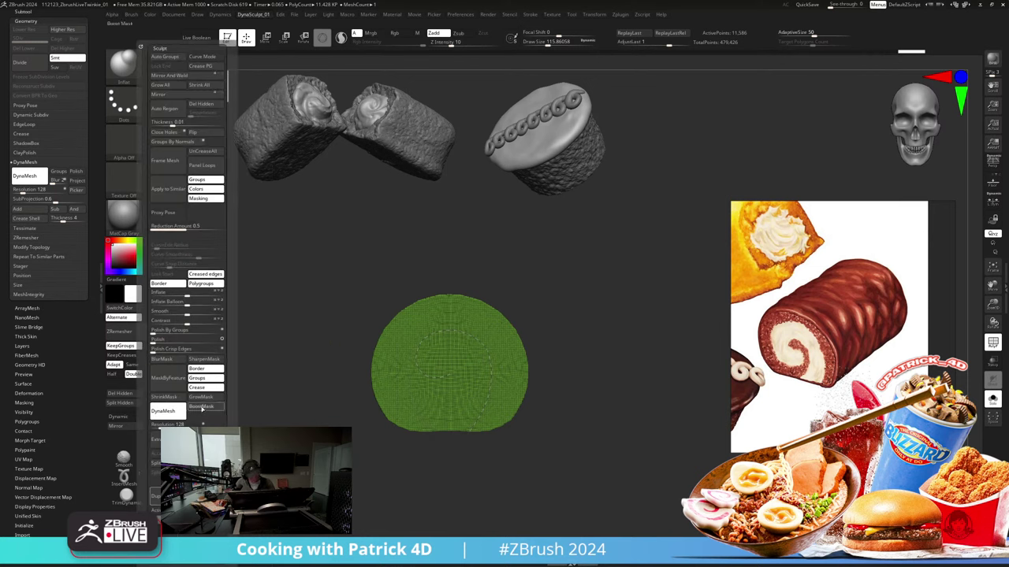
pyautogui.click(200, 409)
pyautogui.click(200, 409)
pyautogui.click(200, 409)
pyautogui.click(200, 409)
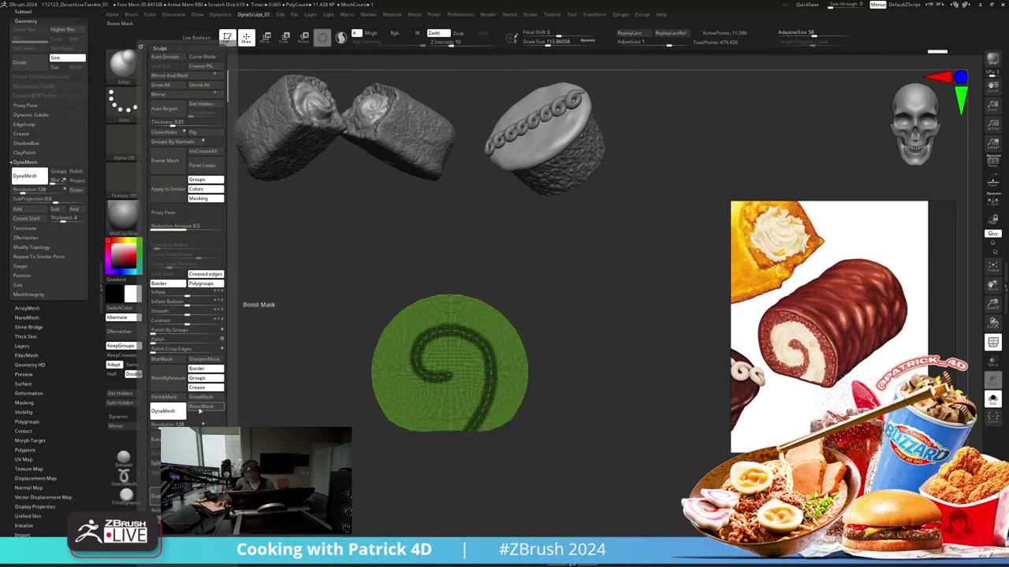
pyautogui.click(200, 409)
pyautogui.click(201, 409)
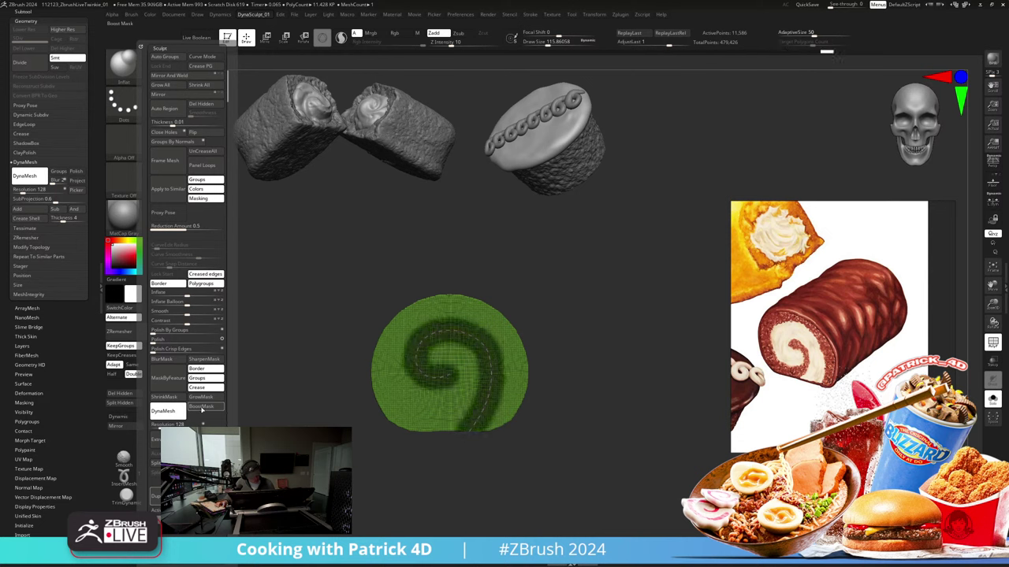
pyautogui.click(202, 410)
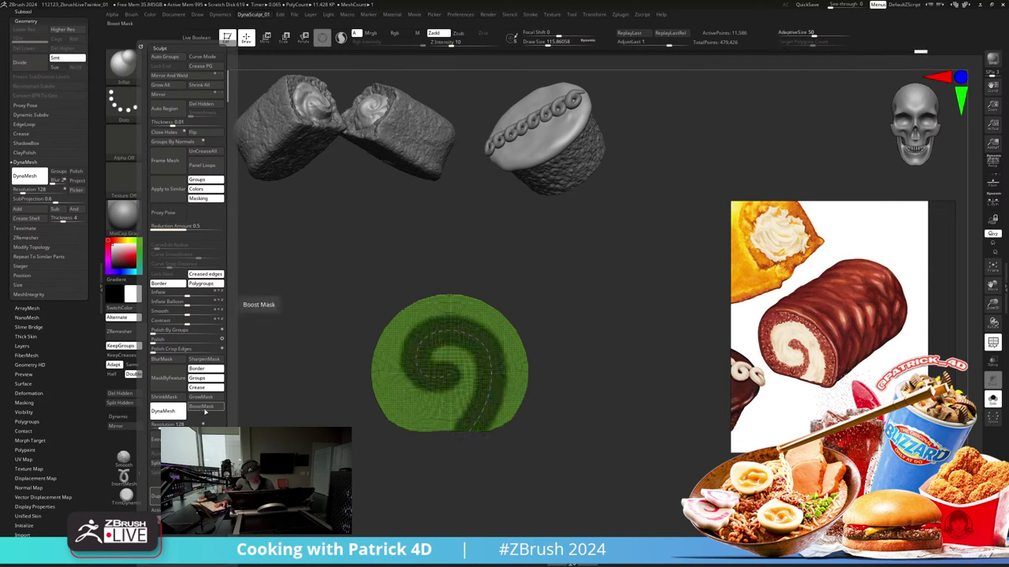
# Step: Turn the masked spiral into its own polygroup and unhide the rest of the inner roll
pyautogui.hotkey('ctrl', 'w')
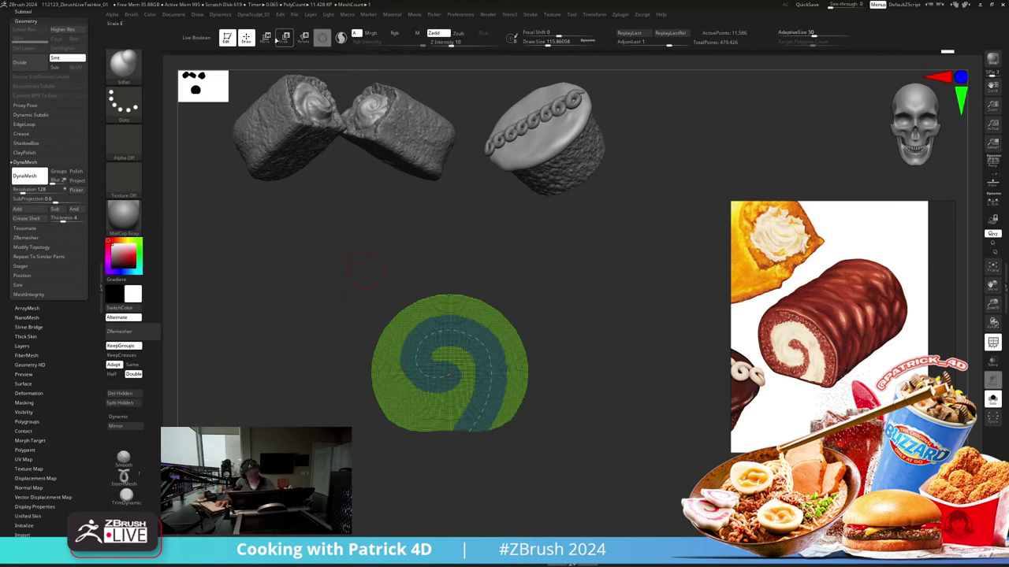
pyautogui.keyDown('ctrl'); pyautogui.keyDown('shift'); pyautogui.click(270, 320); pyautogui.keyUp('shift'); pyautogui.keyUp('ctrl')
pyautogui.moveTo(268, 321); pyautogui.dragTo(250, 321)
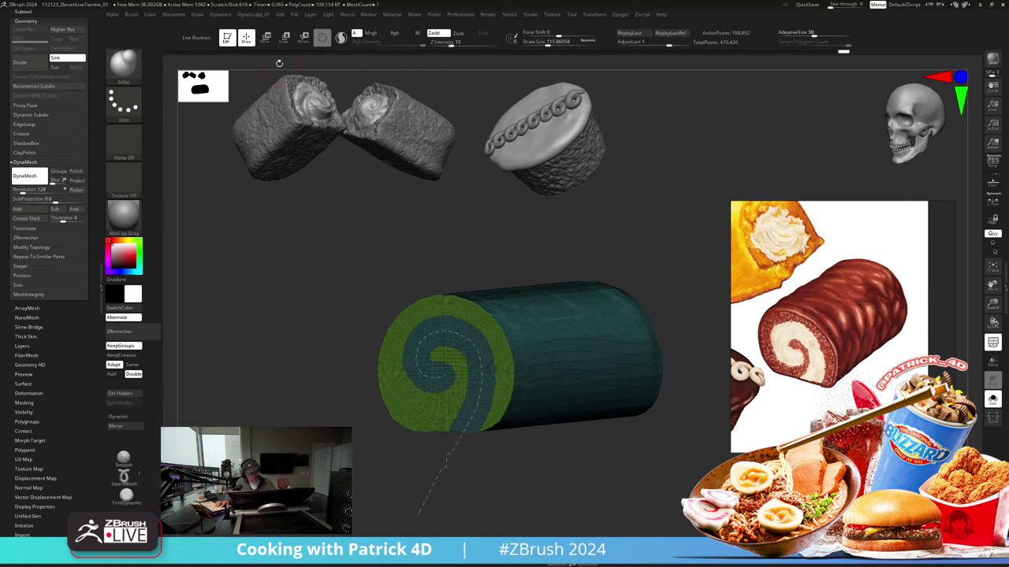
# Step: Mask the whole inner roll except the spiral polygroup on its front end cap
pyautogui.keyDown('shift'); pyautogui.click(405, 402); pyautogui.keyUp('shift')
pyautogui.moveTo(284, 341)
pyautogui.mouseDown()
pyautogui.moveTo(267, 333)
pyautogui.moveTo(272, 362)
pyautogui.mouseUp()
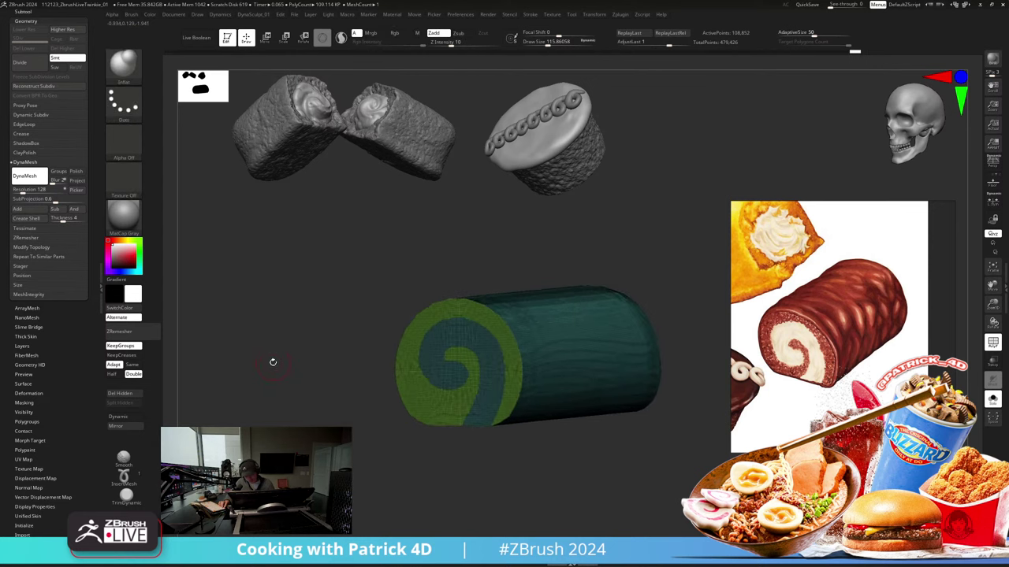
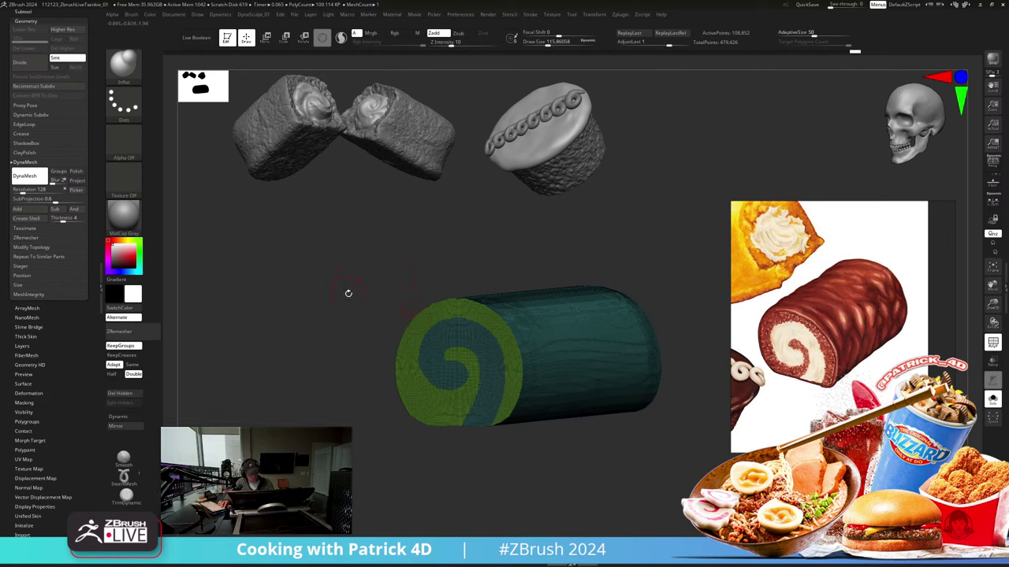
pyautogui.click(24, 11)
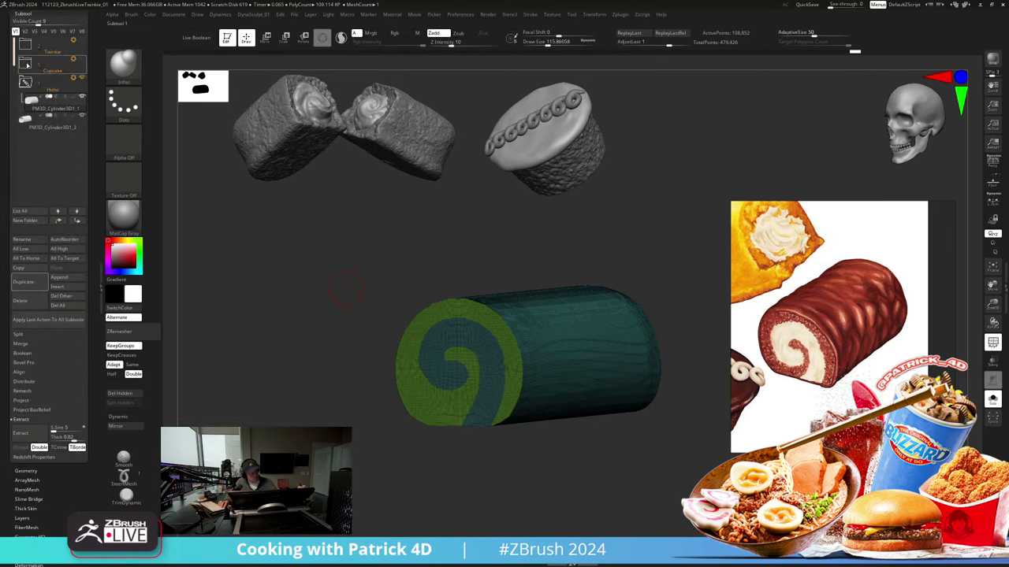
pyautogui.keyDown('ctrl'); pyautogui.keyDown('shift'); pyautogui.click(430, 352); pyautogui.keyUp('shift'); pyautogui.keyUp('ctrl')
pyautogui.keyDown('ctrl'); pyautogui.click(354, 328); pyautogui.keyUp('ctrl')
pyautogui.keyDown('ctrl'); pyautogui.keyDown('shift'); pyautogui.click(316, 322); pyautogui.keyUp('shift'); pyautogui.keyUp('ctrl')
pyautogui.hotkey('shift', 'f')
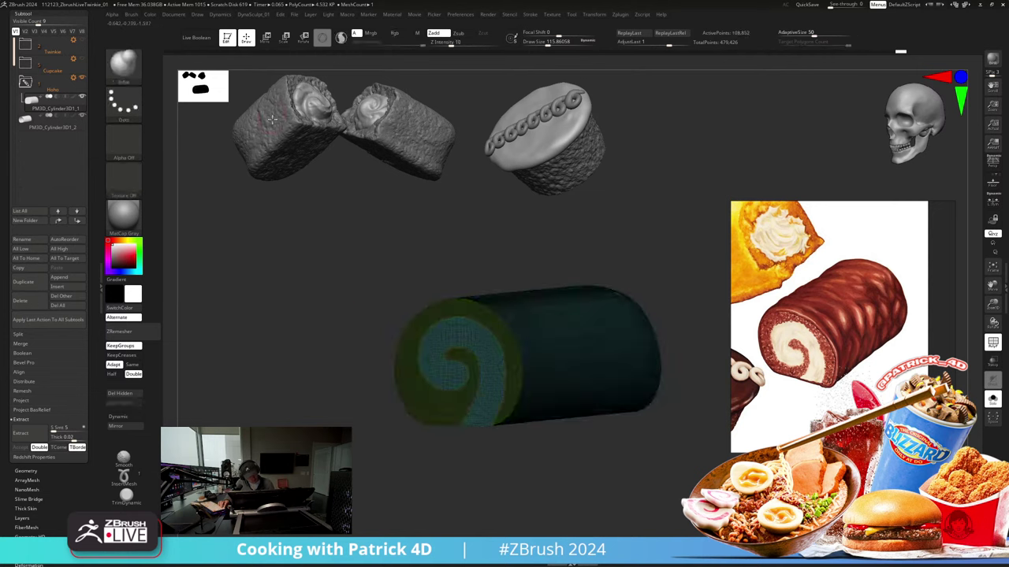
# Step: Try to extrude the unmasked spiral inward into the inner roll's end cap
pyautogui.press('w')
pyautogui.moveTo(487, 362); pyautogui.dragTo(493, 363)
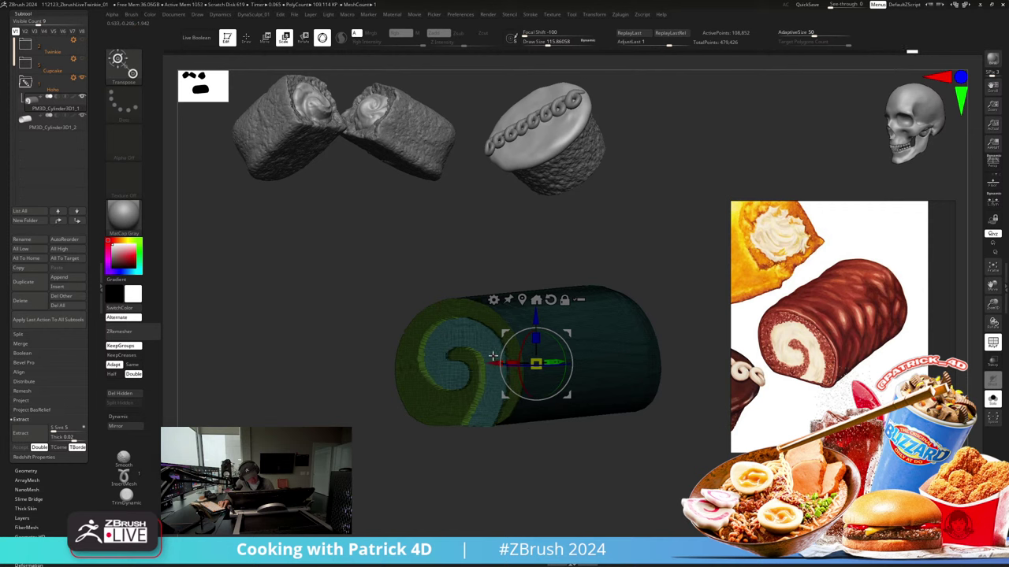
pyautogui.hotkey('ctrl', 'shift')
pyautogui.keyDown('ctrl'); pyautogui.keyDown('shift'); pyautogui.click(267, 320); pyautogui.keyUp('shift'); pyautogui.keyUp('ctrl')
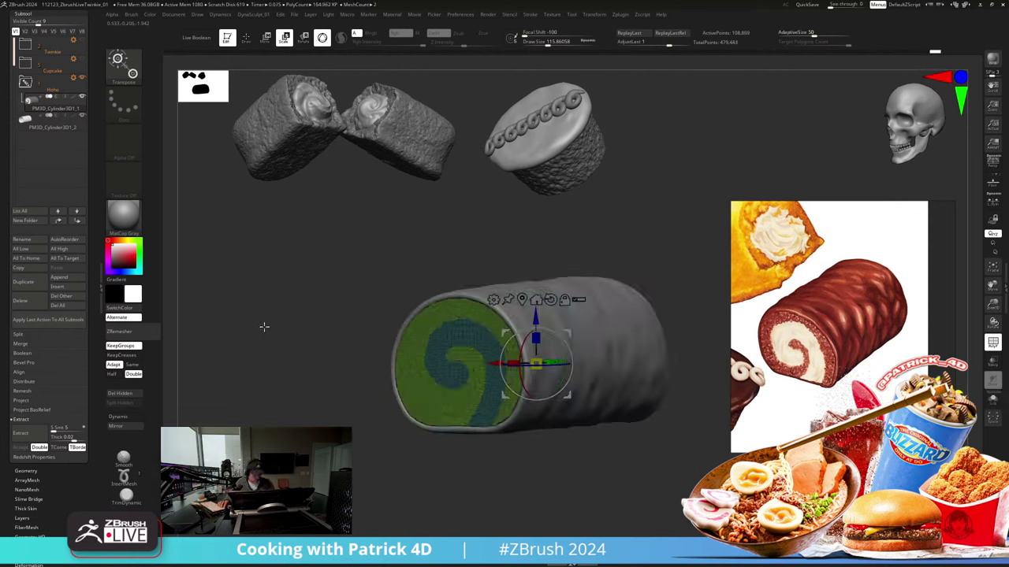
pyautogui.moveTo(265, 329); pyautogui.dragTo(260, 342)
pyautogui.hotkey('shift', 'f')
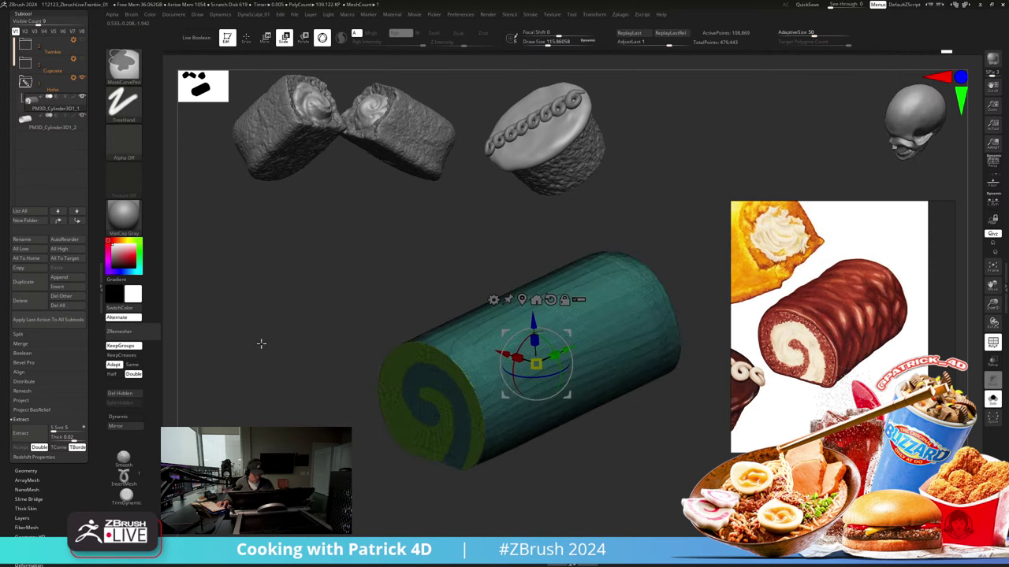
# Step: Restore the mask around the spiral and extrude the spiral inward along the roll's length as a recess
pyautogui.keyDown('ctrl'); pyautogui.click(264, 338); pyautogui.keyUp('ctrl')
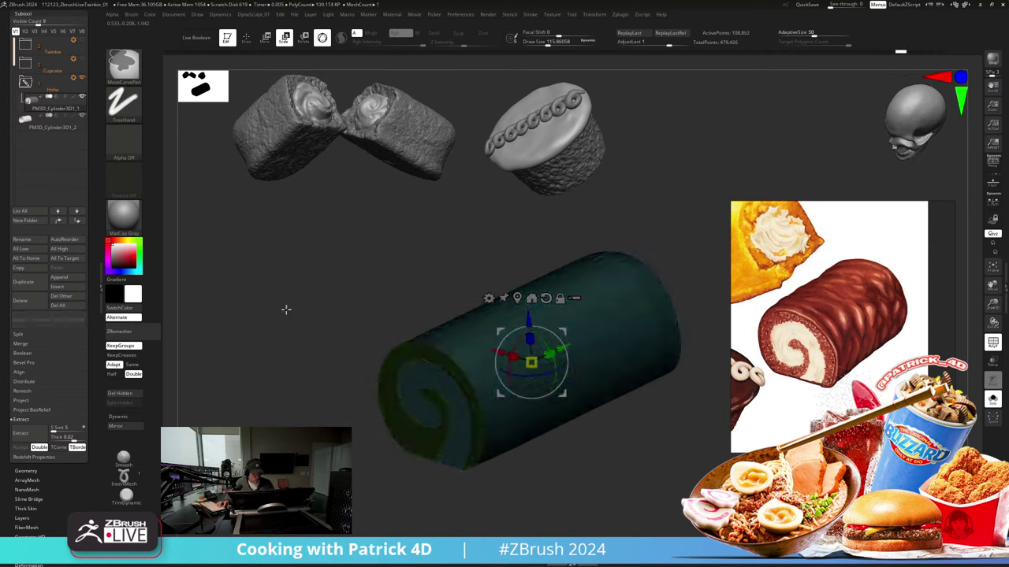
pyautogui.moveTo(278, 314); pyautogui.dragTo(363, 359)
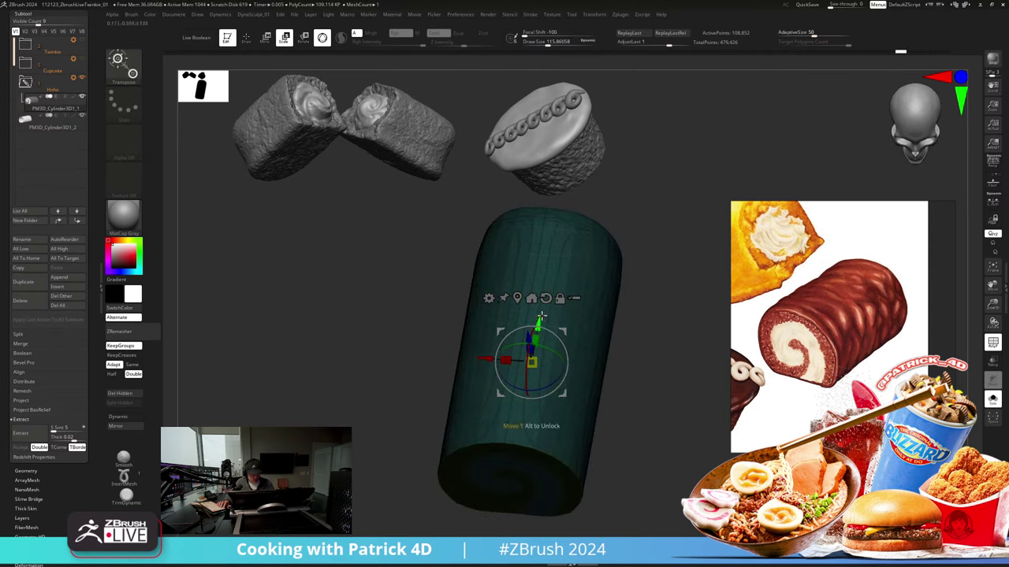
pyautogui.moveTo(541, 316); pyautogui.dragTo(539, 313)
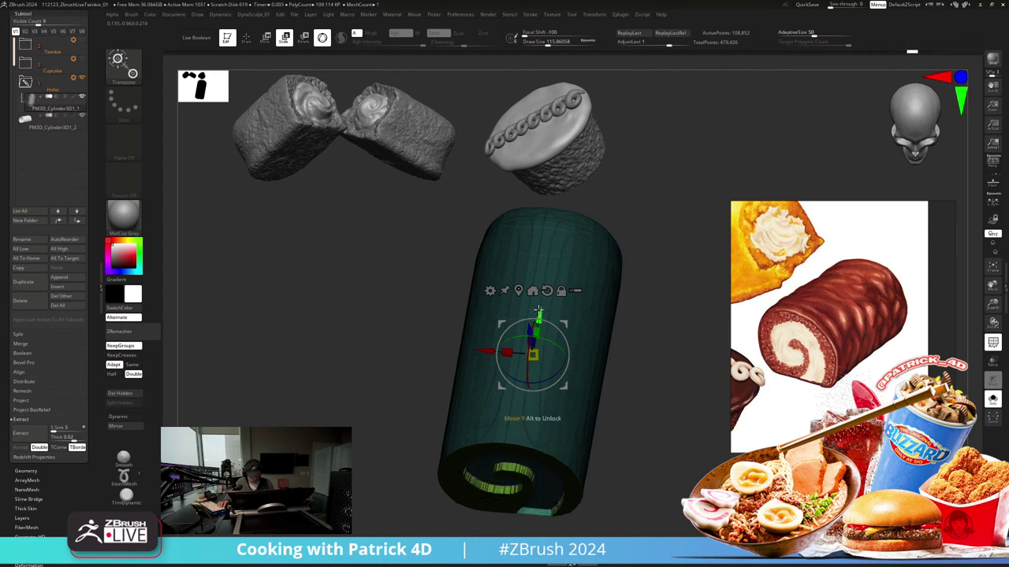
# Step: Duplicate the inner roll as a new subtool and delete everything in the copy except the recessed spiral face
pyautogui.moveTo(315, 339)
pyautogui.mouseDown()
pyautogui.moveTo(299, 277)
pyautogui.moveTo(308, 232)
pyautogui.moveTo(301, 355)
pyautogui.moveTo(291, 350)
pyautogui.mouseUp()
pyautogui.click(246, 38)
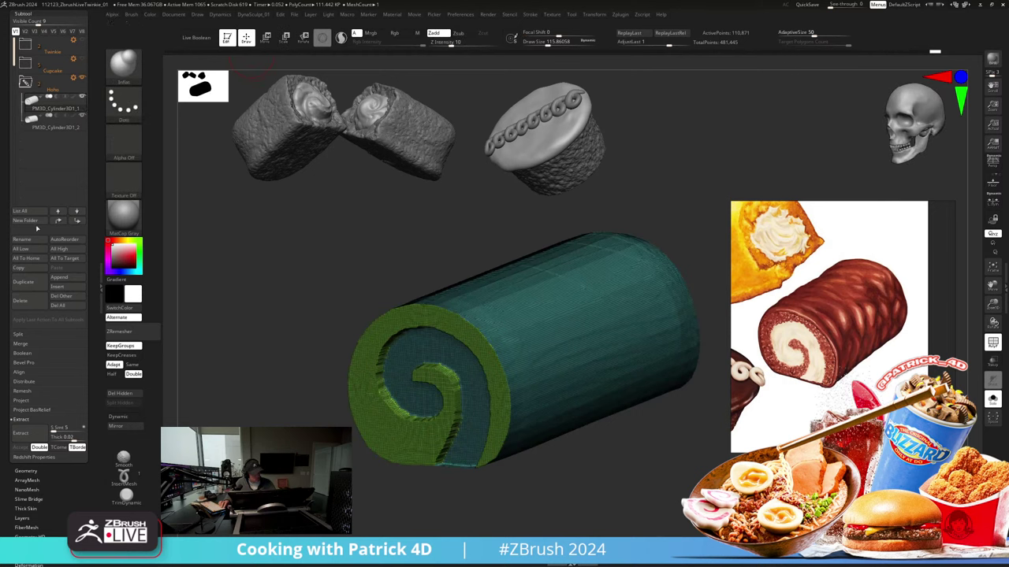
pyautogui.click(33, 294)
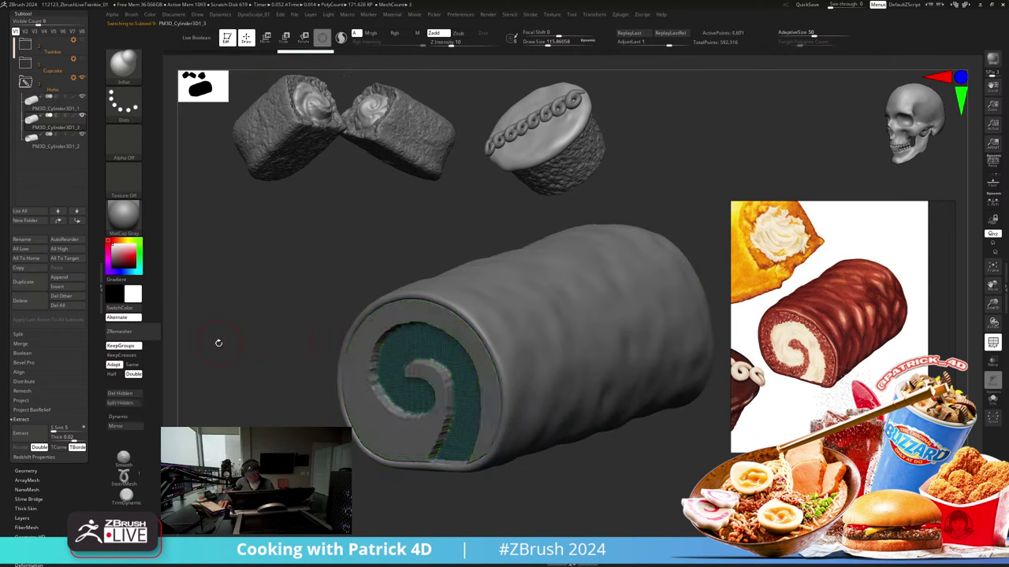
pyautogui.click(119, 393)
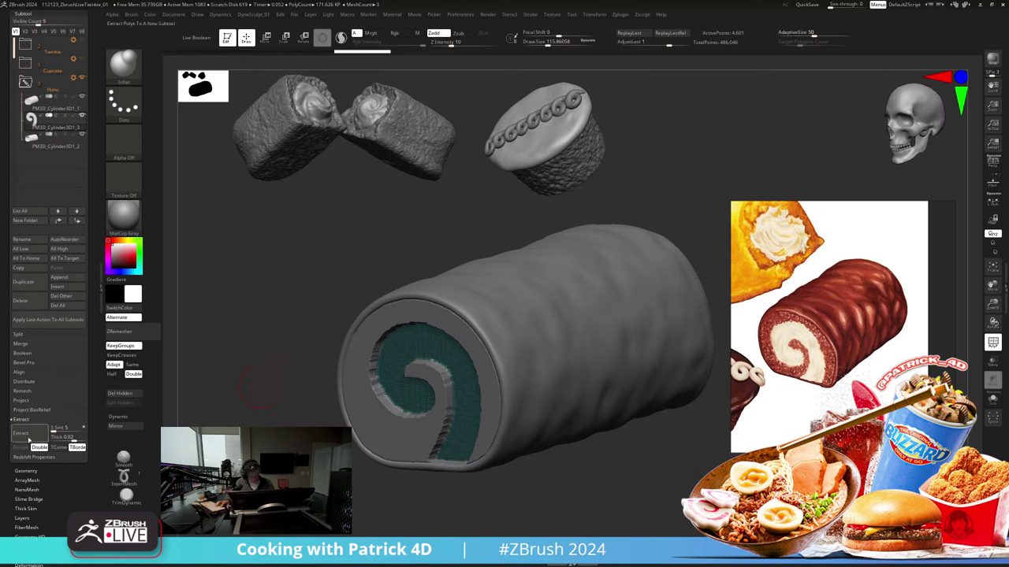
# Step: Thicken the spiral face with Dynamic Subdiv at thickness 0.02472 and offset 100, and apply it as real geometry
pyautogui.click(26, 472)
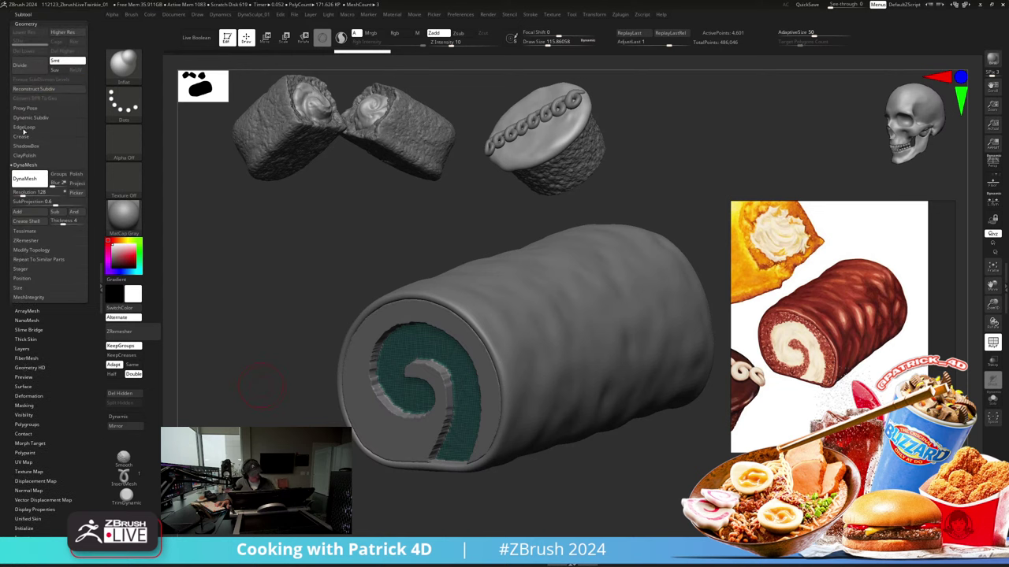
pyautogui.click(27, 119)
pyautogui.click(28, 127)
pyautogui.moveTo(20, 167); pyautogui.dragTo(47, 186)
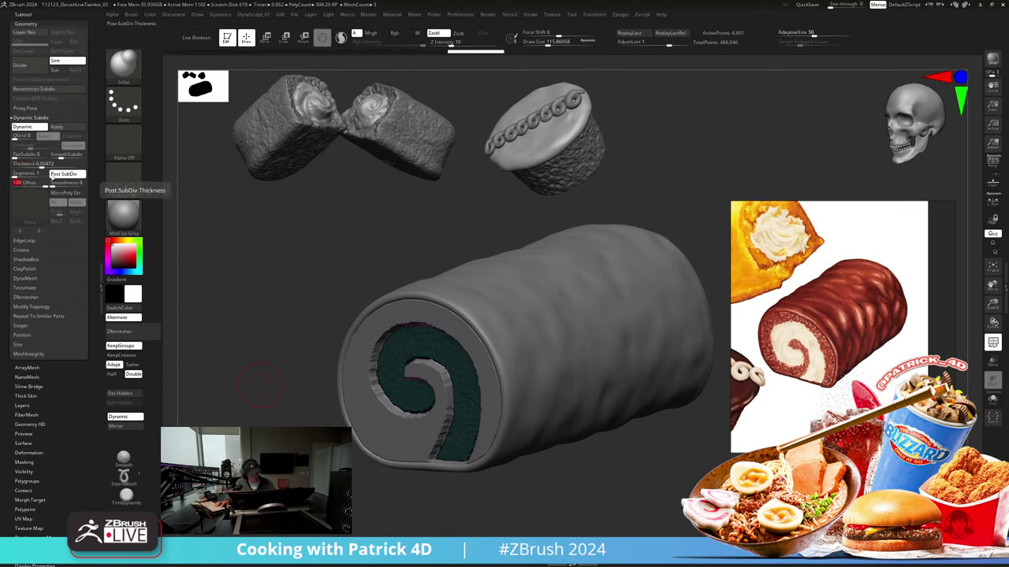
pyautogui.click(57, 126)
# Step: Change the masking brush from MaskCurvePen to MaskPen and clear the mask on the spiral
pyautogui.moveTo(209, 242)
pyautogui.keyDown('ctrl'); pyautogui.mouseDown()
pyautogui.moveTo(219, 261)
pyautogui.moveTo(223, 254)
pyautogui.mouseUp(); pyautogui.keyUp('ctrl')
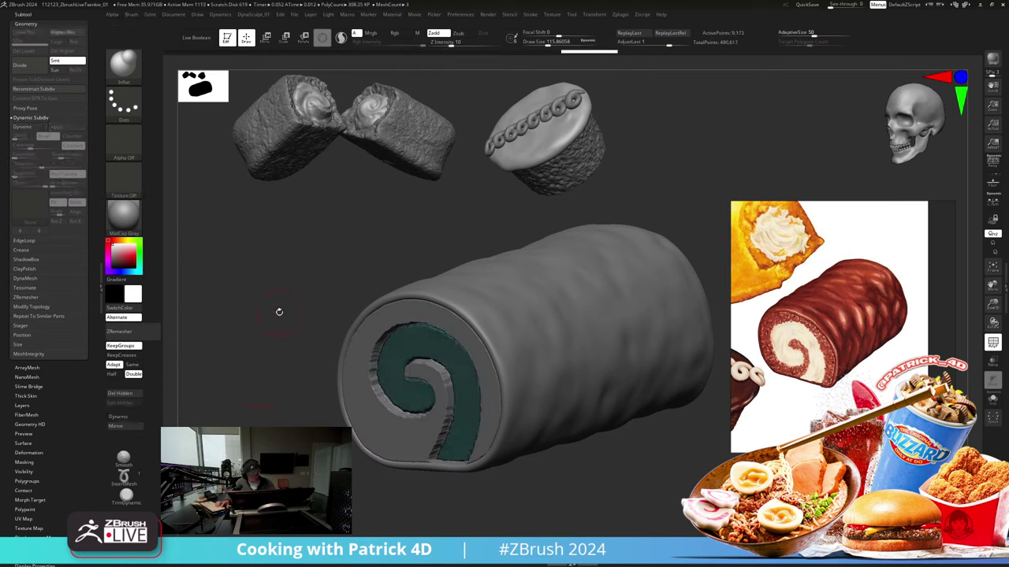
pyautogui.keyDown('ctrl'); pyautogui.click(238, 334); pyautogui.keyUp('ctrl')
pyautogui.keyDown('ctrl'); pyautogui.click(236, 334); pyautogui.keyUp('ctrl')
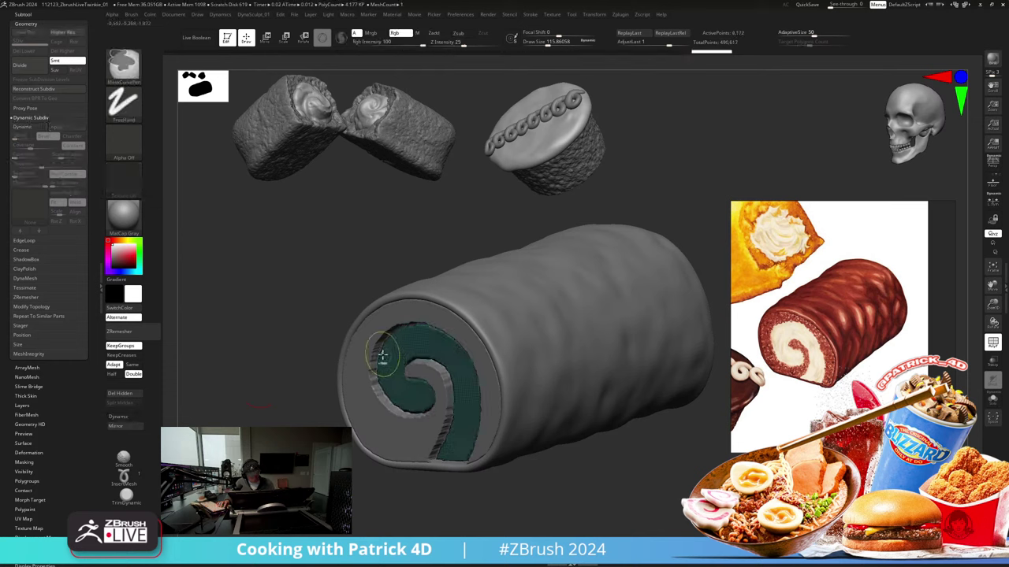
pyautogui.keyDown('ctrl'); pyautogui.click(282, 326); pyautogui.keyUp('ctrl')
pyautogui.keyDown('ctrl'); pyautogui.click(124, 67); pyautogui.keyUp('ctrl')
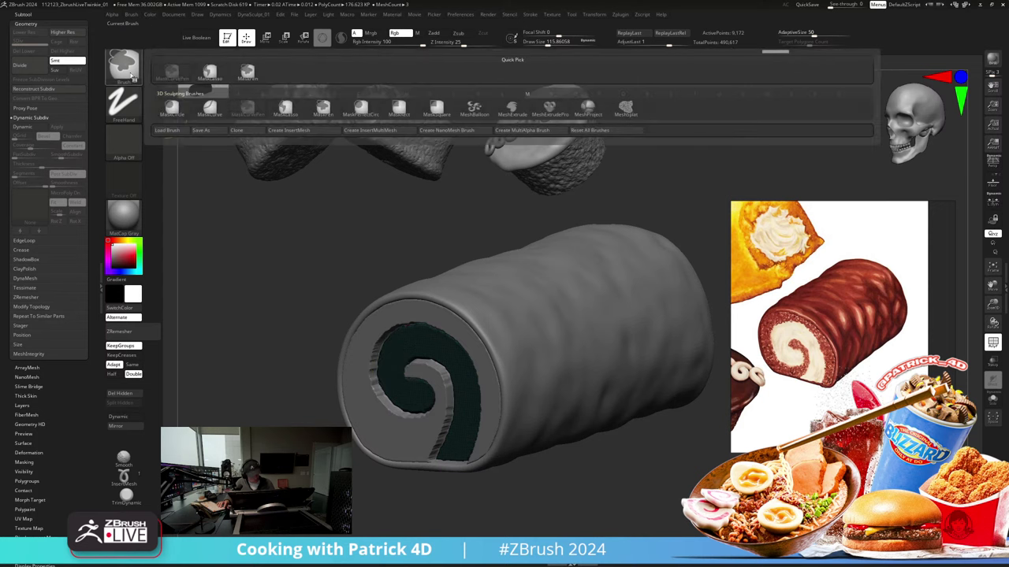
pyautogui.keyDown('ctrl'); pyautogui.click(210, 73); pyautogui.keyUp('ctrl')
pyautogui.keyDown('ctrl'); pyautogui.click(123, 67); pyautogui.keyUp('ctrl')
pyautogui.keyDown('ctrl'); pyautogui.click(248, 74); pyautogui.keyUp('ctrl')
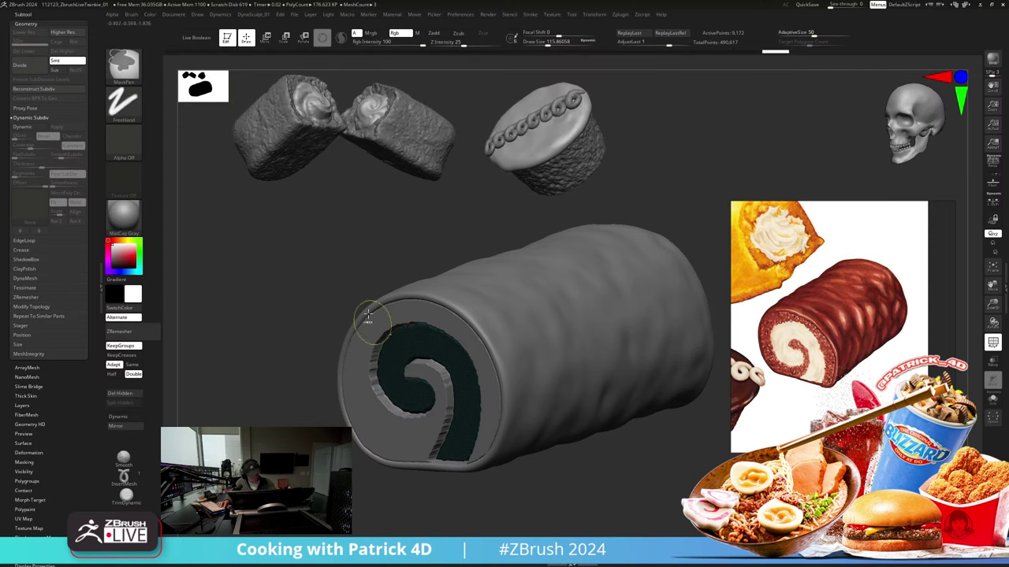
pyautogui.keyDown('ctrl'); pyautogui.click(388, 354); pyautogui.keyUp('ctrl')
pyautogui.keyDown('ctrl'); pyautogui.click(388, 356); pyautogui.keyUp('ctrl')
pyautogui.keyDown('ctrl'); pyautogui.click(250, 324); pyautogui.keyUp('ctrl')
# Step: Inflate the thickened spiral into a rounded cream filling and remesh it with DynaMesh
pyautogui.press('2')
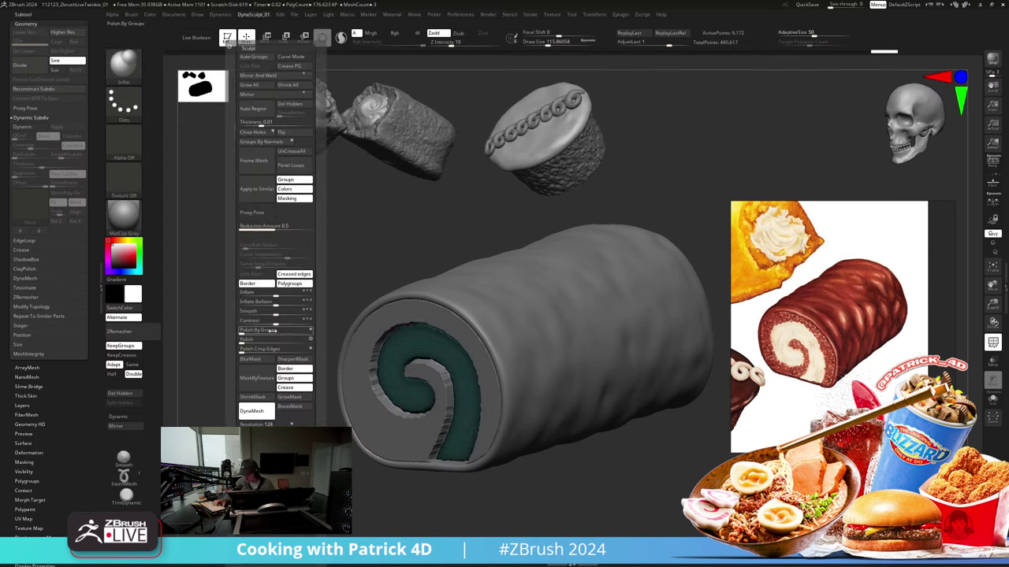
pyautogui.moveTo(276, 294)
pyautogui.mouseDown()
pyautogui.moveTo(294, 295)
pyautogui.moveTo(282, 297)
pyautogui.mouseUp()
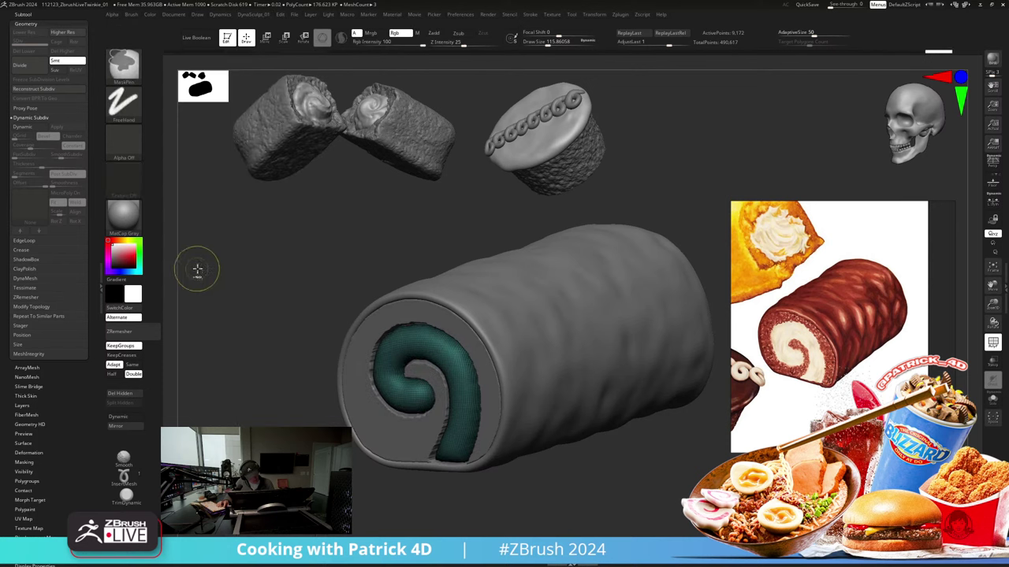
pyautogui.press('2')
# Step: Adjust the cream spiral along the roll's length in side view so it protrudes less from the end cap
pyautogui.moveTo(229, 294); pyautogui.dragTo(216, 323)
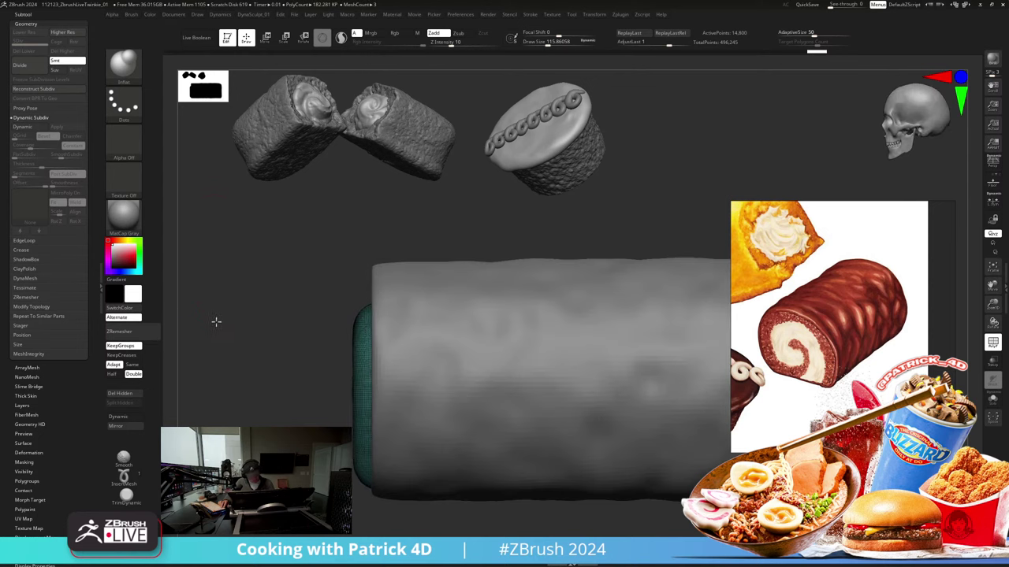
pyautogui.press('e')
pyautogui.keyDown('alt'); pyautogui.moveTo(674, 394); pyautogui.dragTo(390, 394); pyautogui.keyUp('alt')
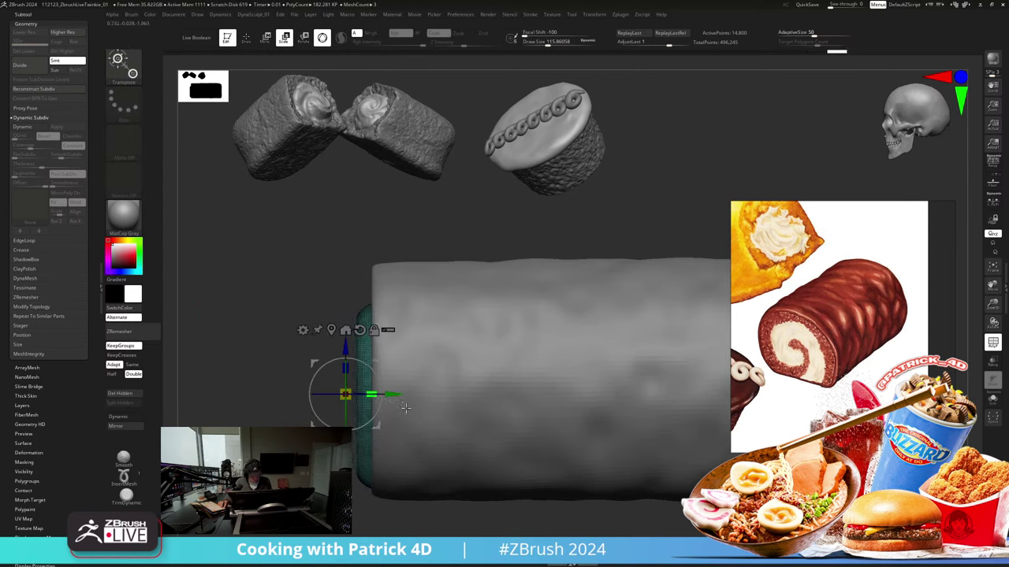
pyautogui.moveTo(243, 365); pyautogui.dragTo(233, 339)
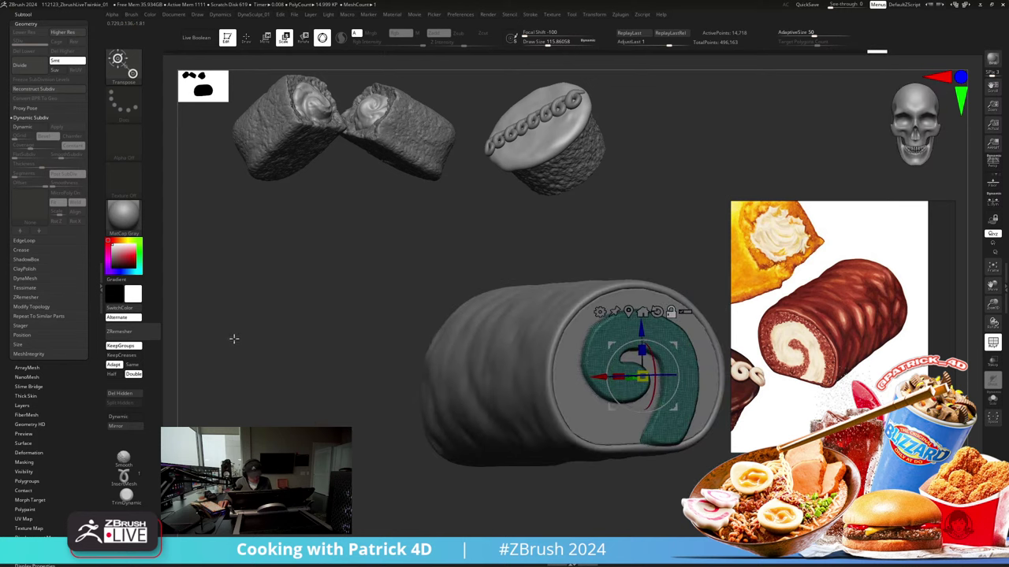
pyautogui.click(248, 38)
# Step: Mask the cream spiral's front face and turn it into its own polygroup
pyautogui.moveTo(316, 247)
pyautogui.mouseDown()
pyautogui.moveTo(261, 286)
pyautogui.moveTo(310, 316)
pyautogui.moveTo(266, 337)
pyautogui.moveTo(211, 343)
pyautogui.moveTo(326, 350)
pyautogui.mouseUp()
pyautogui.hotkey('shift', 'f')
pyautogui.hotkey('shift', 's')
pyautogui.hotkey('shift', 'f')
pyautogui.keyDown('ctrl'); pyautogui.moveTo(346, 249); pyautogui.dragTo(407, 528); pyautogui.keyUp('ctrl')
pyautogui.hotkey('ctrl', 'w')
pyautogui.moveTo(244, 429); pyautogui.dragTo(273, 421)
pyautogui.hotkey('shift', 's')
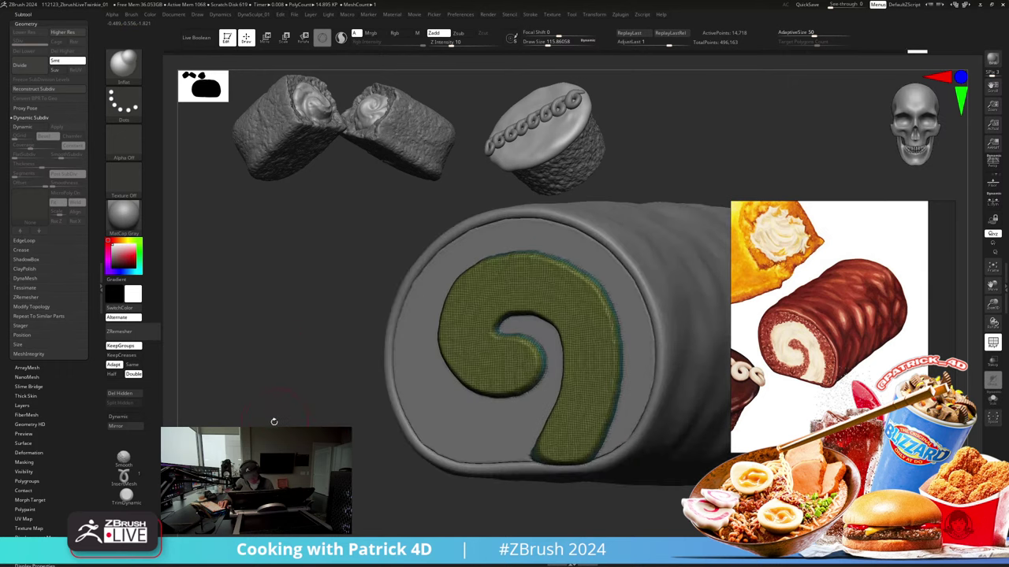
# Step: Isolate the cream spiral's front-face polygroup and mask it
pyautogui.keyDown('ctrl'); pyautogui.keyDown('shift'); pyautogui.click(466, 310); pyautogui.keyUp('shift'); pyautogui.keyUp('ctrl')
pyautogui.keyDown('ctrl'); pyautogui.click(291, 268); pyautogui.keyUp('ctrl')
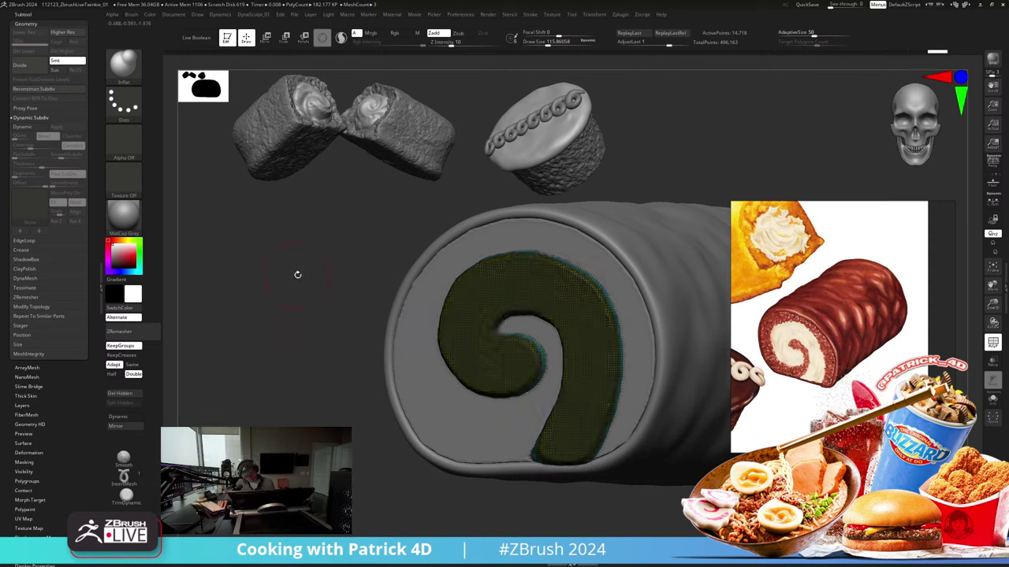
pyautogui.keyDown('ctrl'); pyautogui.click(295, 279); pyautogui.keyUp('ctrl')
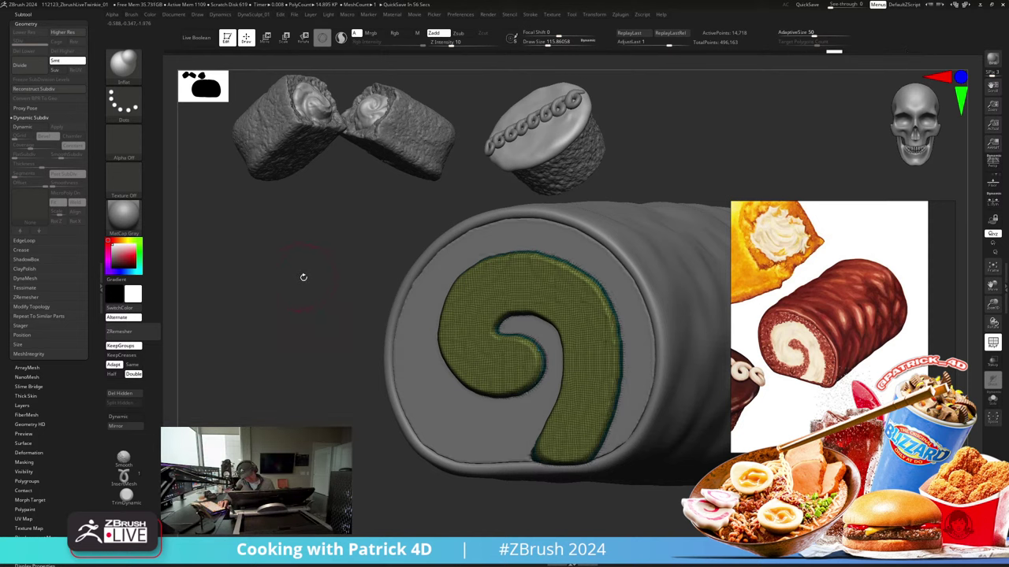
pyautogui.moveTo(303, 277); pyautogui.dragTo(302, 279)
pyautogui.keyDown('ctrl'); pyautogui.keyDown('shift'); pyautogui.click(481, 328); pyautogui.keyUp('shift'); pyautogui.keyUp('ctrl')
pyautogui.keyDown('ctrl'); pyautogui.click(331, 279); pyautogui.keyUp('ctrl')
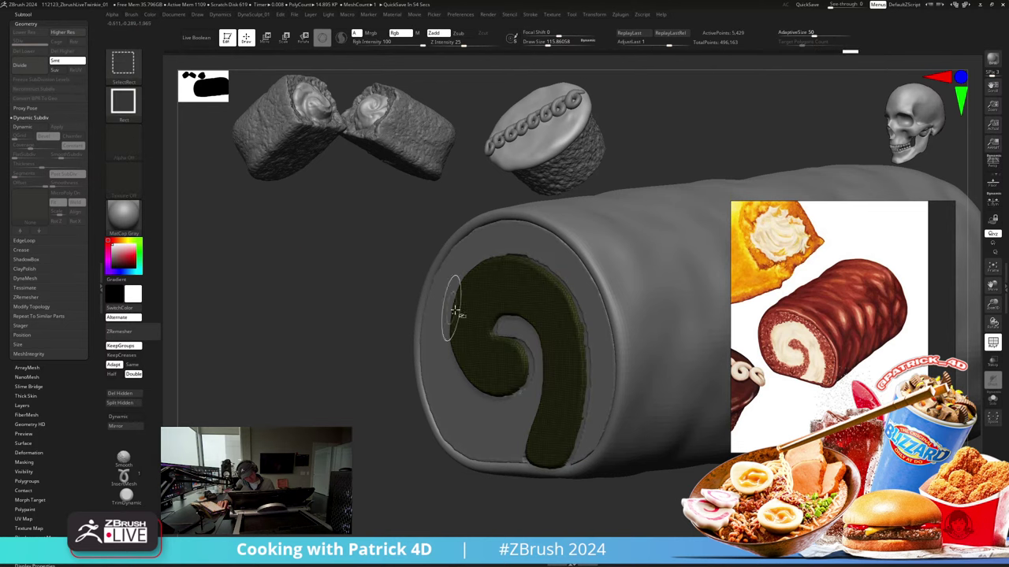
# Step: Reselect MaskPen as the masking brush and toggle the spiral's mask so its front face is free to sculpt
pyautogui.press('b')
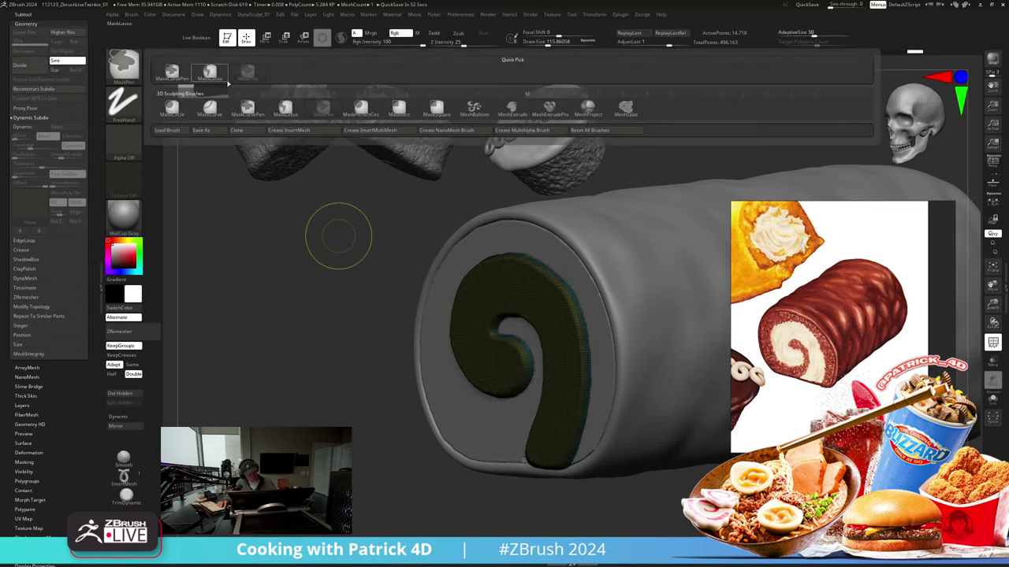
pyautogui.keyDown('ctrl'); pyautogui.click(227, 82); pyautogui.keyUp('ctrl')
pyautogui.keyDown('ctrl'); pyautogui.click(124, 67); pyautogui.keyUp('ctrl')
pyautogui.keyDown('ctrl'); pyautogui.click(247, 75); pyautogui.keyUp('ctrl')
pyautogui.keyDown('ctrl'); pyautogui.click(314, 253); pyautogui.keyUp('ctrl')
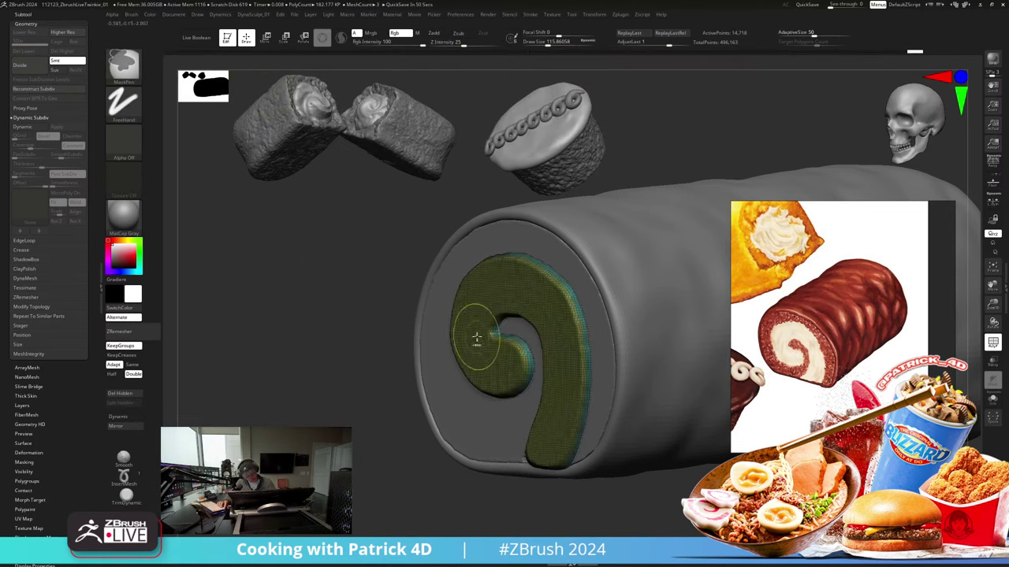
pyautogui.keyDown('ctrl'); pyautogui.click(326, 292); pyautogui.keyUp('ctrl')
pyautogui.keyDown('ctrl'); pyautogui.click(322, 292); pyautogui.keyUp('ctrl')
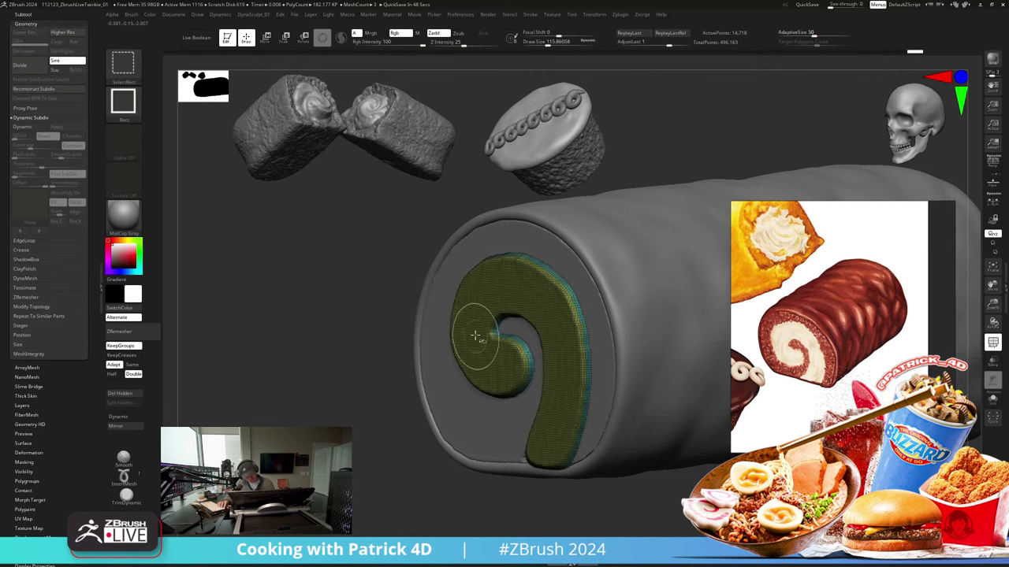
pyautogui.keyDown('ctrl'); pyautogui.click(328, 289); pyautogui.keyUp('ctrl')
pyautogui.keyDown('ctrl'); pyautogui.click(329, 292); pyautogui.keyUp('ctrl')
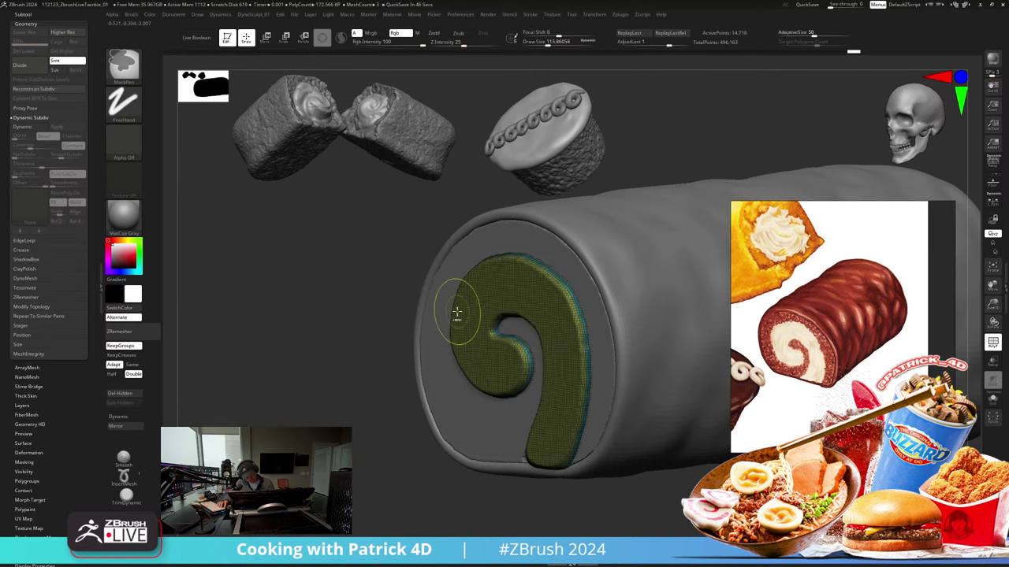
# Step: Carve flowing grooves along the cream spiral's front face with the DamStandard brush, following its curve down to the lower end
pyautogui.press('b')
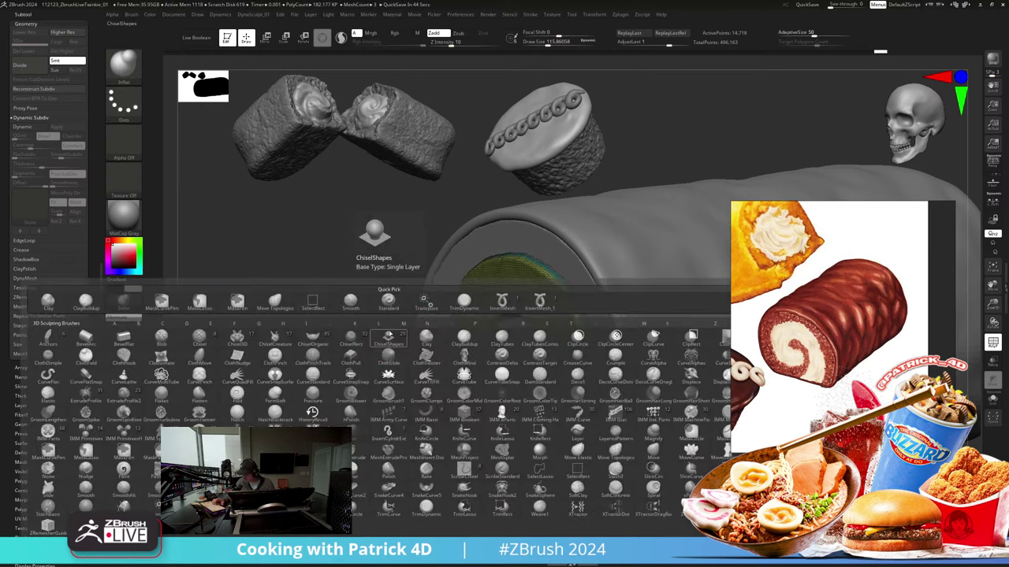
pyautogui.press('d')
pyautogui.press('s')
pyautogui.keyDown('shift'); pyautogui.moveTo(388, 334); pyautogui.dragTo(380, 332); pyautogui.keyUp('shift')
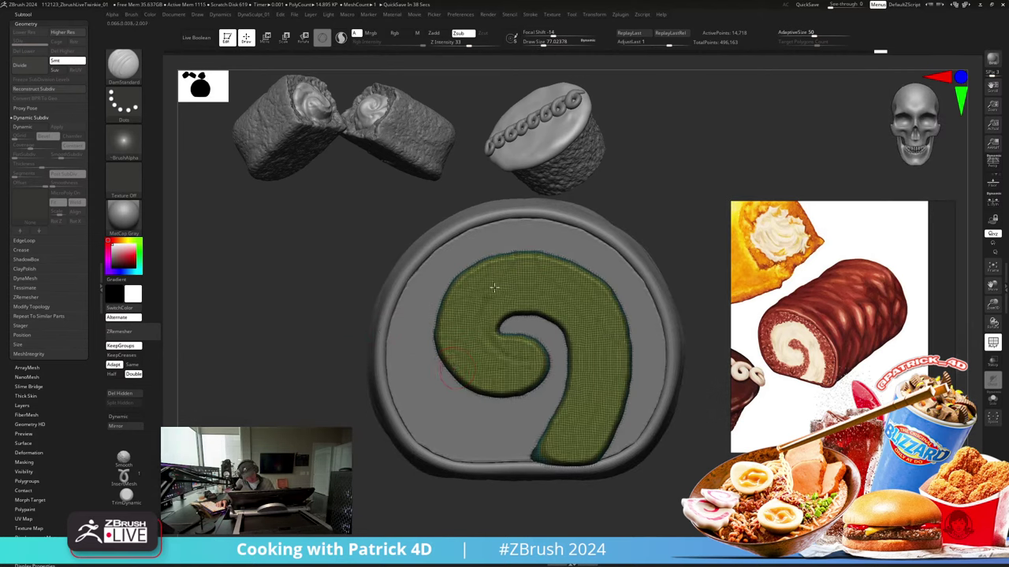
pyautogui.moveTo(494, 287); pyautogui.dragTo(544, 457)
pyautogui.moveTo(461, 309); pyautogui.dragTo(545, 453)
pyautogui.moveTo(550, 274); pyautogui.dragTo(563, 417)
pyautogui.moveTo(463, 297)
pyautogui.mouseDown()
pyautogui.moveTo(604, 331)
pyautogui.moveTo(574, 461)
pyautogui.mouseUp()
pyautogui.moveTo(463, 313); pyautogui.dragTo(544, 453)
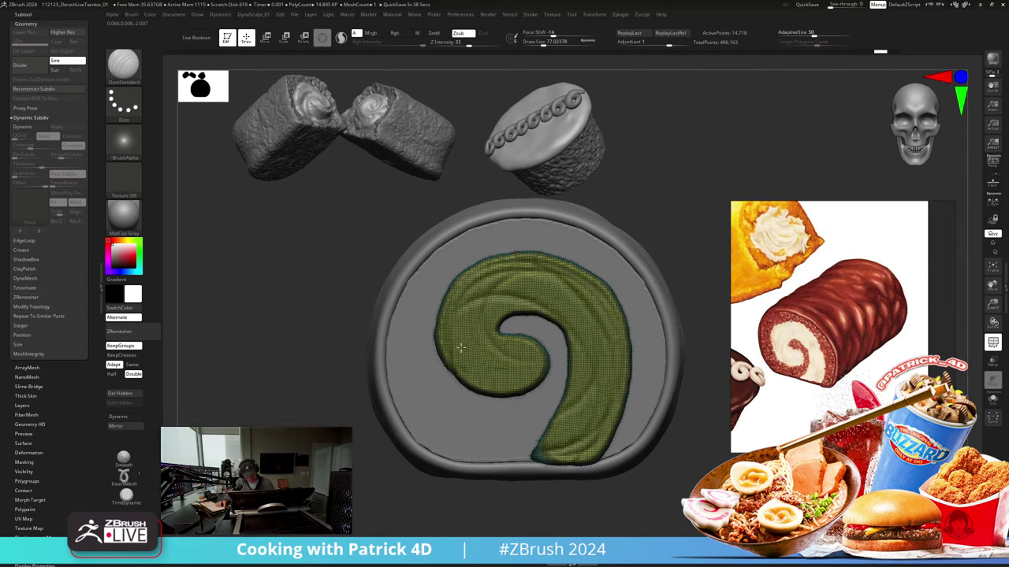
# Step: Carve finer grooves across the cream spiral's front face down to its tail, and turn off the polygroup display
pyautogui.moveTo(466, 332)
pyautogui.mouseDown()
pyautogui.moveTo(587, 325)
pyautogui.moveTo(545, 464)
pyautogui.mouseUp()
pyautogui.moveTo(528, 387)
pyautogui.mouseDown()
pyautogui.moveTo(495, 342)
pyautogui.moveTo(467, 367)
pyautogui.moveTo(533, 287)
pyautogui.moveTo(579, 432)
pyautogui.mouseUp()
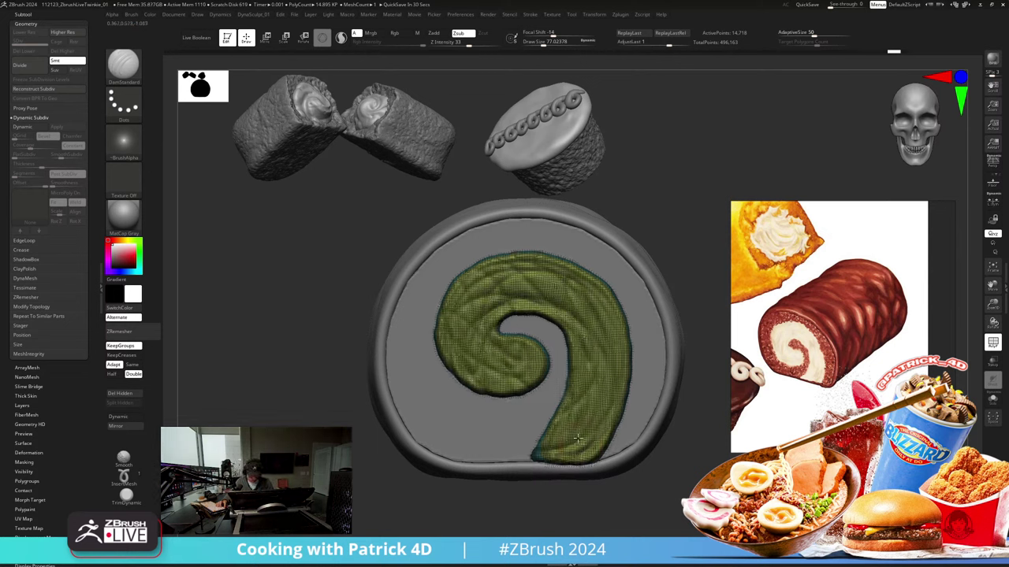
pyautogui.moveTo(267, 298)
pyautogui.mouseDown()
pyautogui.moveTo(254, 312)
pyautogui.moveTo(274, 320)
pyautogui.moveTo(263, 313)
pyautogui.moveTo(270, 340)
pyautogui.mouseUp()
pyautogui.hotkey('shift', 'f')
# Step: Choose the Spiral brush for sculpting and save the project
pyautogui.press('b')
pyautogui.press('s')
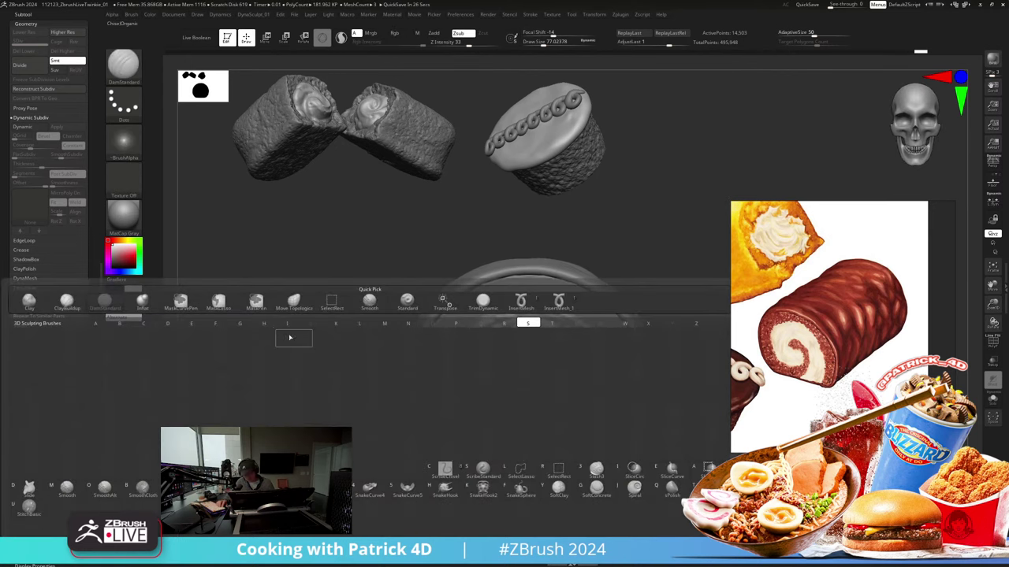
pyautogui.click(634, 486)
pyautogui.press('ctrl')
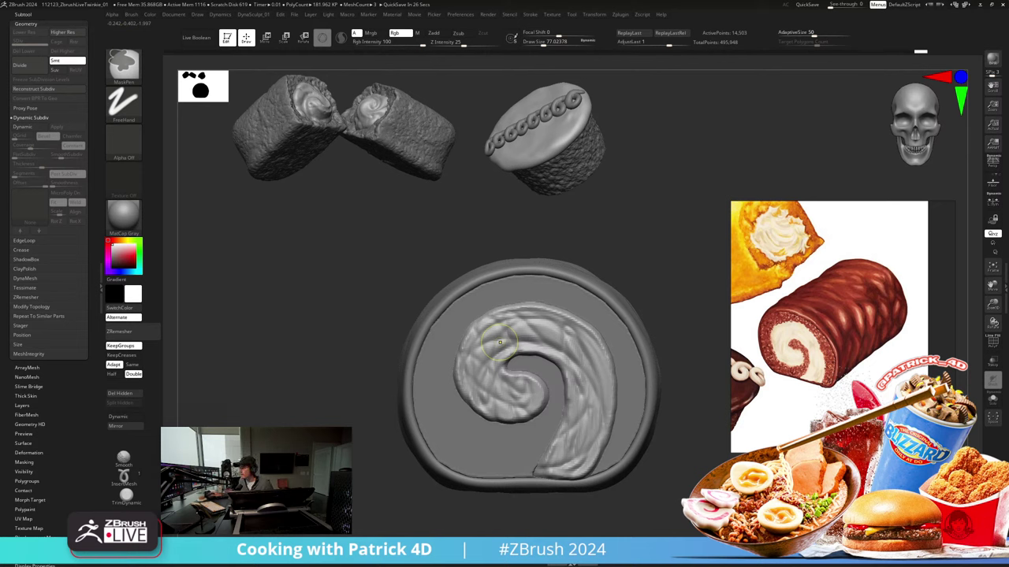
pyautogui.hotkey('ctrl', 's')
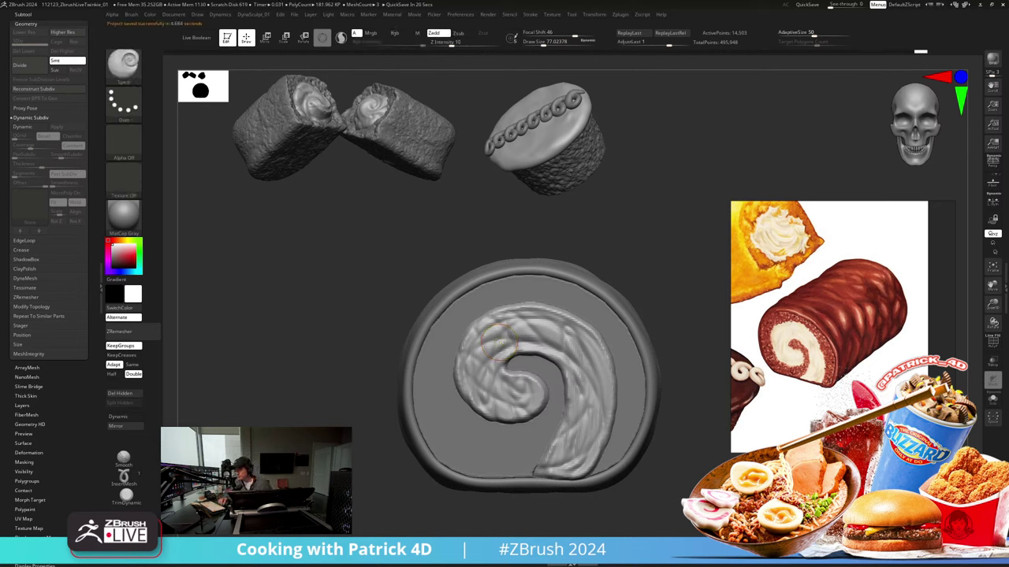
# Step: Try twisting the cream spiral's surface with the Spiral brush at a draw size of about 217
pyautogui.moveTo(485, 371); pyautogui.dragTo(514, 388)
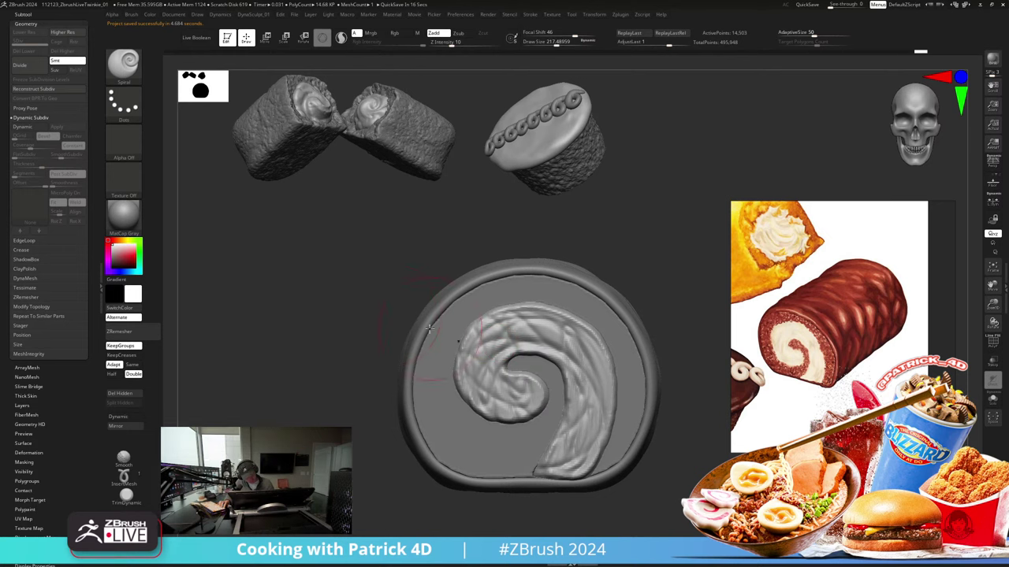
pyautogui.hotkey('ctrl', 'z')
pyautogui.hotkey('ctrl', 'z')
pyautogui.hotkey('ctrl', 'z')
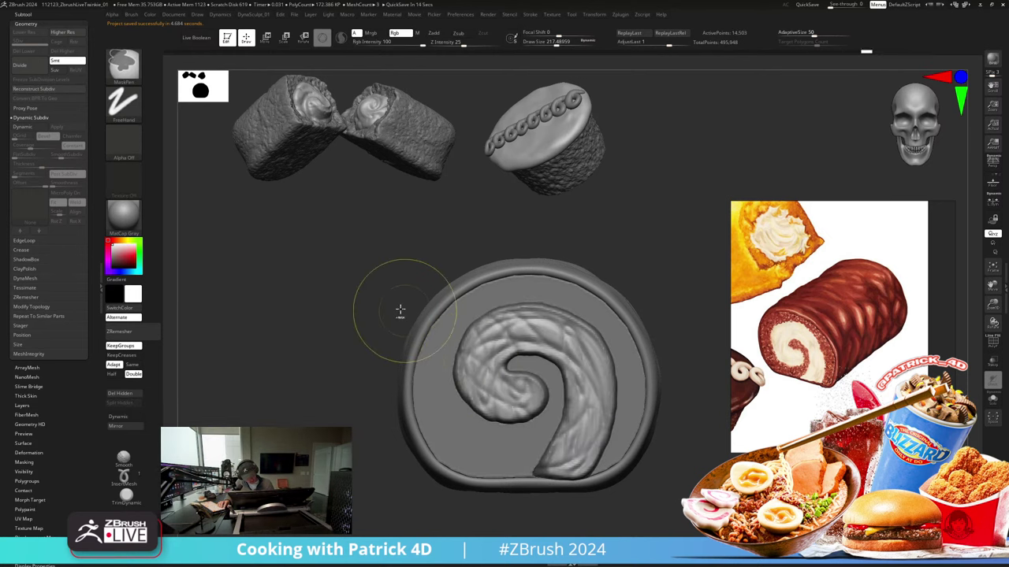
pyautogui.moveTo(511, 388); pyautogui.dragTo(529, 402)
pyautogui.moveTo(487, 347)
pyautogui.mouseDown()
pyautogui.moveTo(539, 331)
pyautogui.moveTo(582, 372)
pyautogui.moveTo(566, 458)
pyautogui.mouseUp()
pyautogui.hotkey('ctrl', 'z')
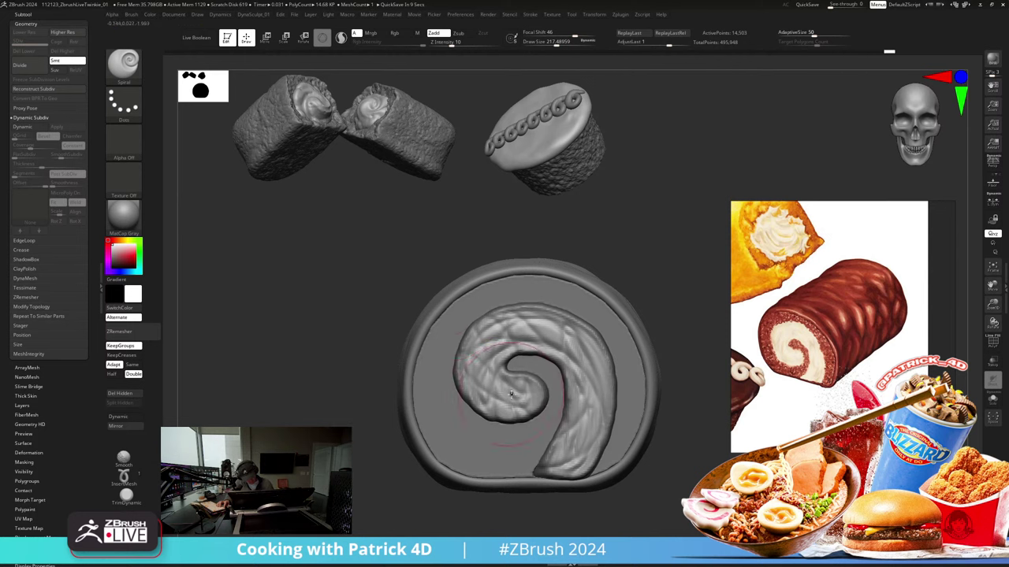
# Step: Try twirling the entire cream spiral around its centre with the Spiral brush at a draw size of 1000
pyautogui.press('s')
pyautogui.moveTo(520, 400)
pyautogui.mouseDown()
pyautogui.moveTo(560, 399)
pyautogui.moveTo(518, 374)
pyautogui.mouseUp()
pyautogui.hotkey('ctrl', 'z')
pyautogui.hotkey('ctrl', 'z')
pyautogui.hotkey('ctrl', 'z')
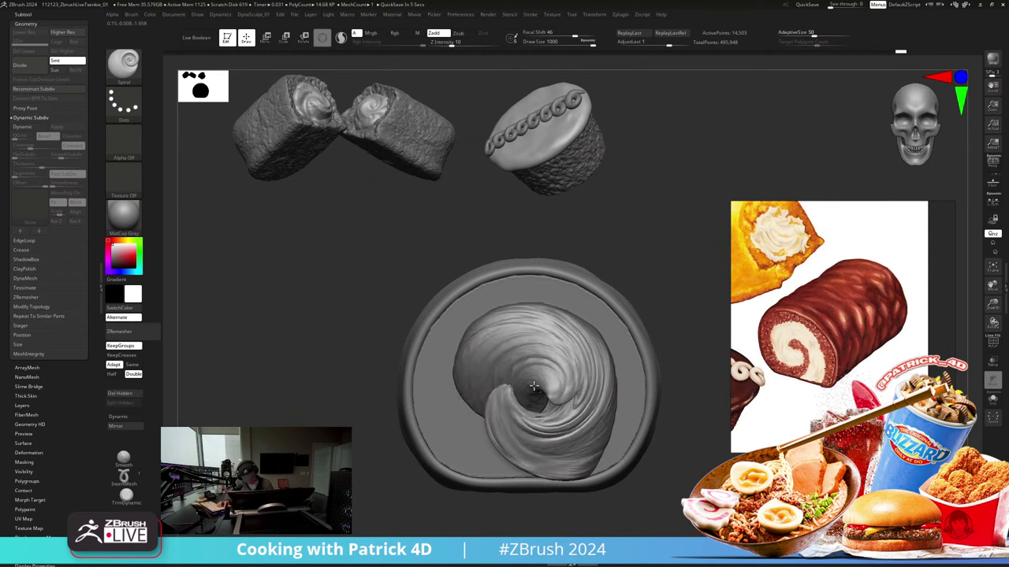
pyautogui.hotkey('ctrl', 'z')
# Step: Try twisting the cream spiral from its curl to its tail with the Spiral brush at a draw size of about 286
pyautogui.press('s')
pyautogui.moveTo(494, 394); pyautogui.dragTo(462, 394)
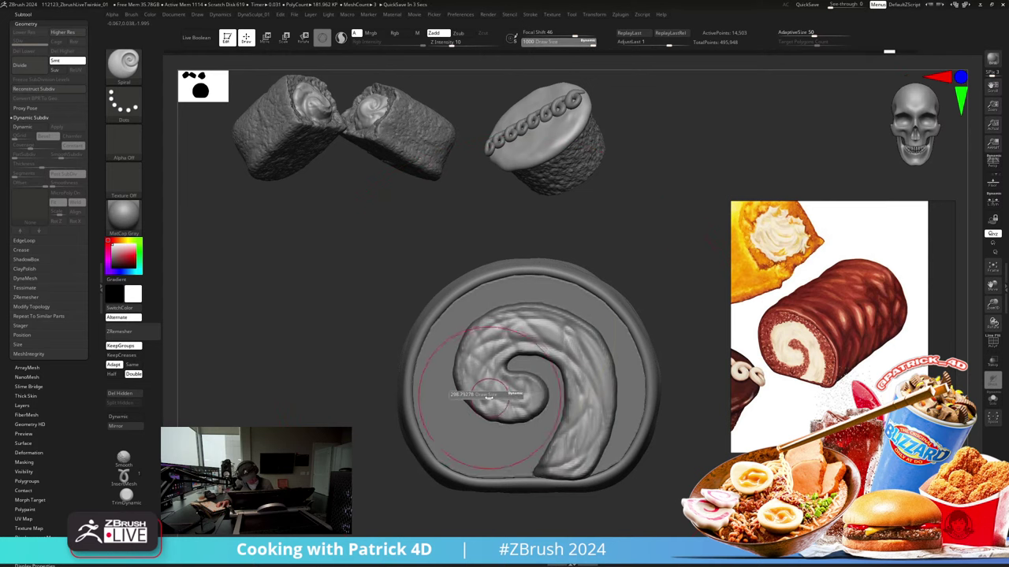
pyautogui.moveTo(597, 416); pyautogui.dragTo(567, 457)
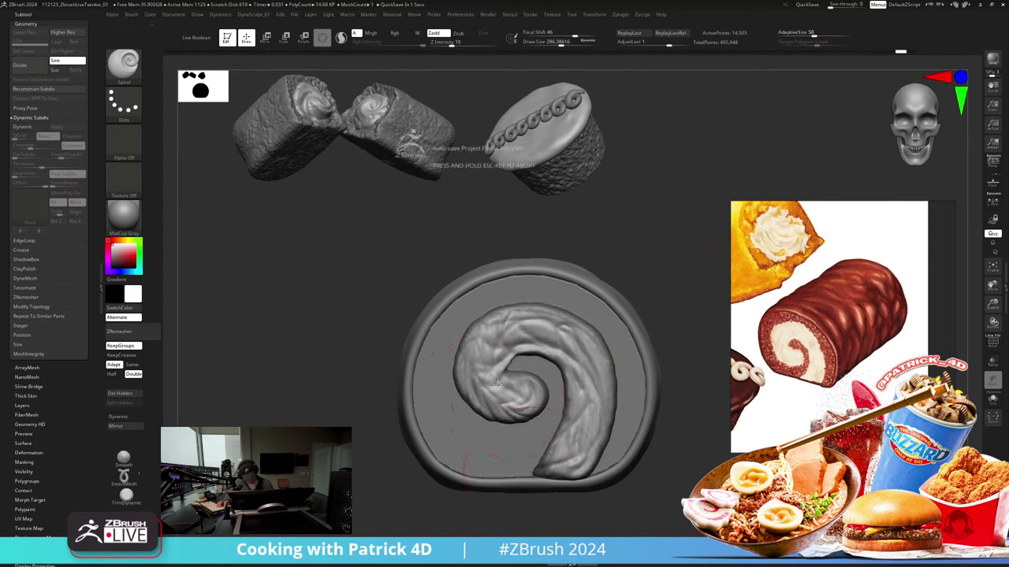
pyautogui.hotkey('ctrl', 'z')
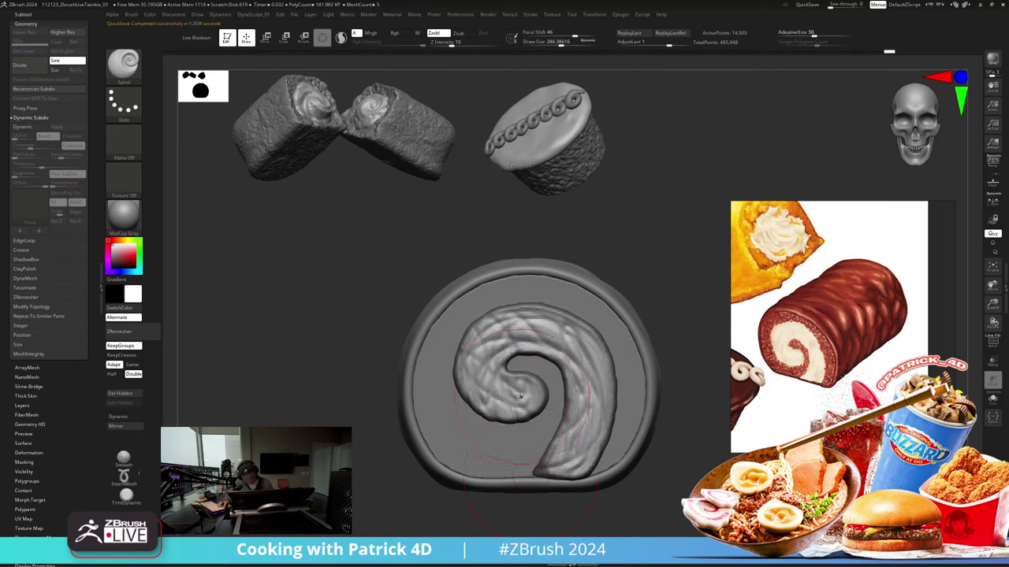
# Step: Twist and smooth the cream spiral into soft swirls along its curve, using the Spiral brush at a draw size of about 163
pyautogui.press('[')
pyautogui.moveTo(474, 380)
pyautogui.keyDown('shift'); pyautogui.mouseDown()
pyautogui.moveTo(516, 316)
pyautogui.moveTo(587, 356)
pyautogui.moveTo(587, 438)
pyautogui.moveTo(561, 473)
pyautogui.mouseUp(); pyautogui.keyUp('shift')
pyautogui.moveTo(279, 320)
pyautogui.mouseDown()
pyautogui.moveTo(259, 339)
pyautogui.moveTo(379, 337)
pyautogui.mouseUp()
pyautogui.keyDown('shift'); pyautogui.moveTo(535, 329); pyautogui.dragTo(564, 474); pyautogui.keyUp('shift')
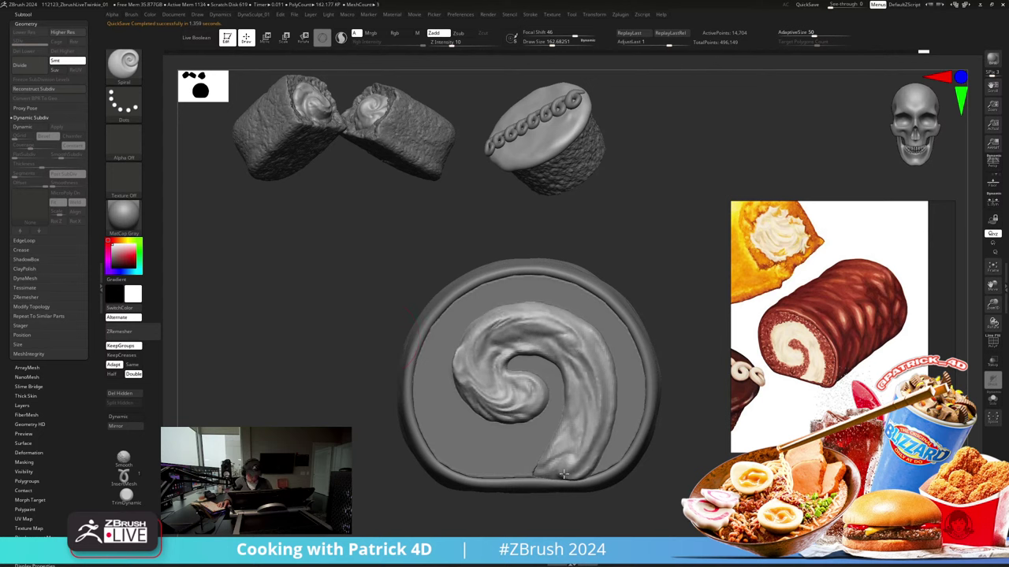
pyautogui.moveTo(272, 330); pyautogui.dragTo(279, 360)
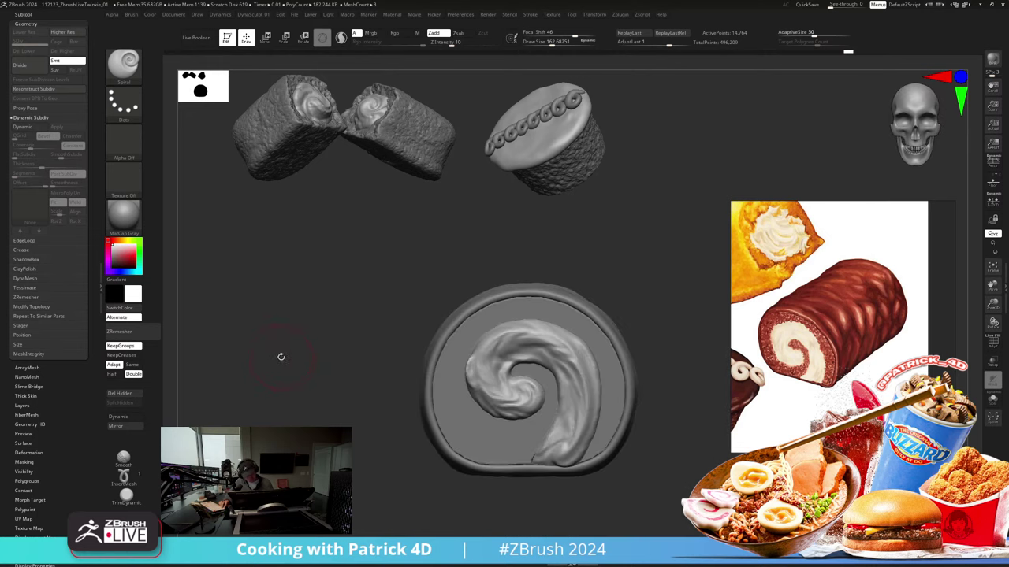
# Step: Select the Swiss roll's inner cake core and merge its front face and spiral recess into a single polygroup
pyautogui.keyDown('alt'); pyautogui.click(462, 351); pyautogui.keyUp('alt')
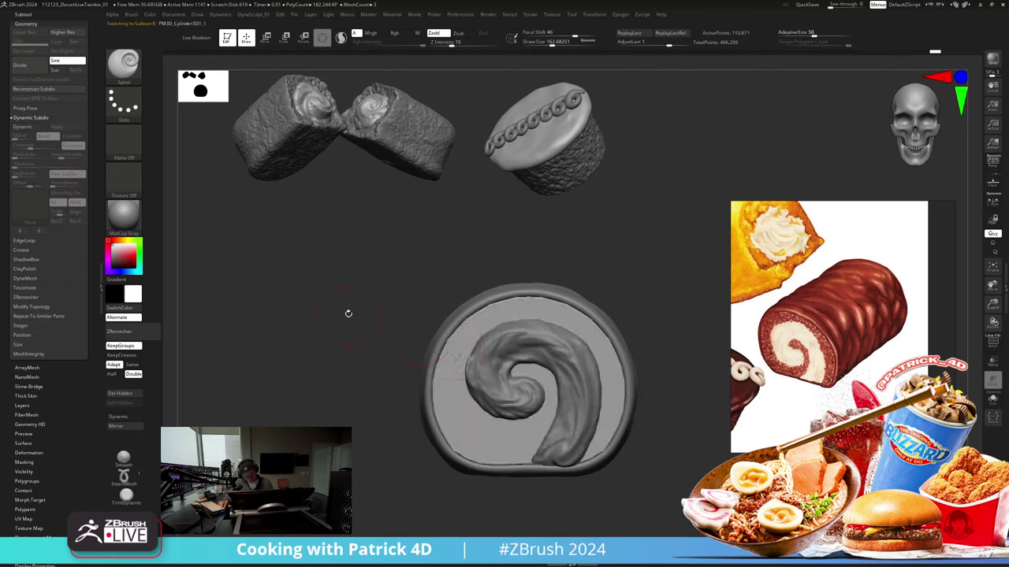
pyautogui.hotkey('shift', 'f')
pyautogui.hotkey('alt', 's')
pyautogui.moveTo(344, 313); pyautogui.dragTo(326, 301)
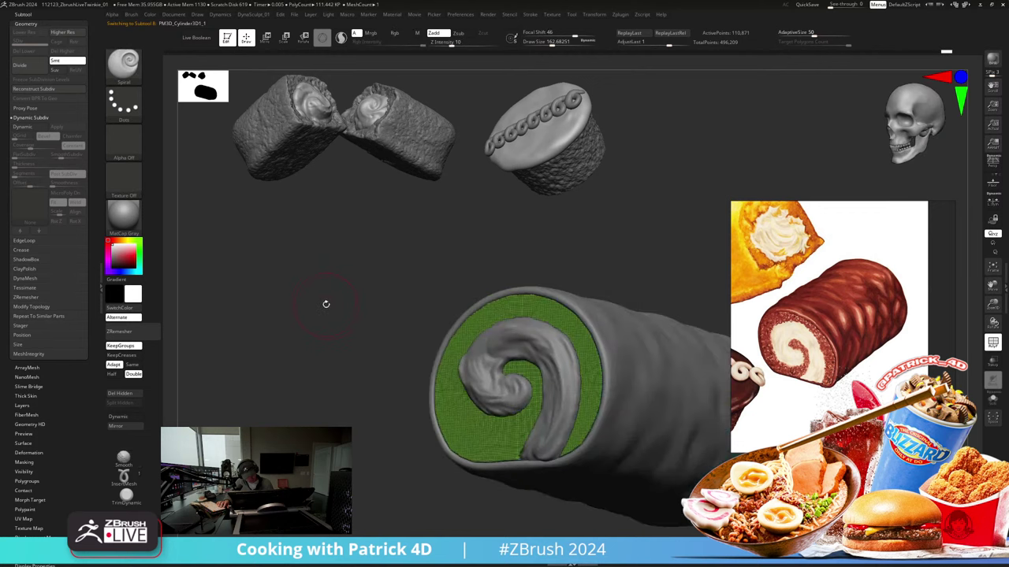
pyautogui.keyDown('ctrl'); pyautogui.keyDown('shift'); pyautogui.click(490, 367); pyautogui.keyUp('shift'); pyautogui.keyUp('ctrl')
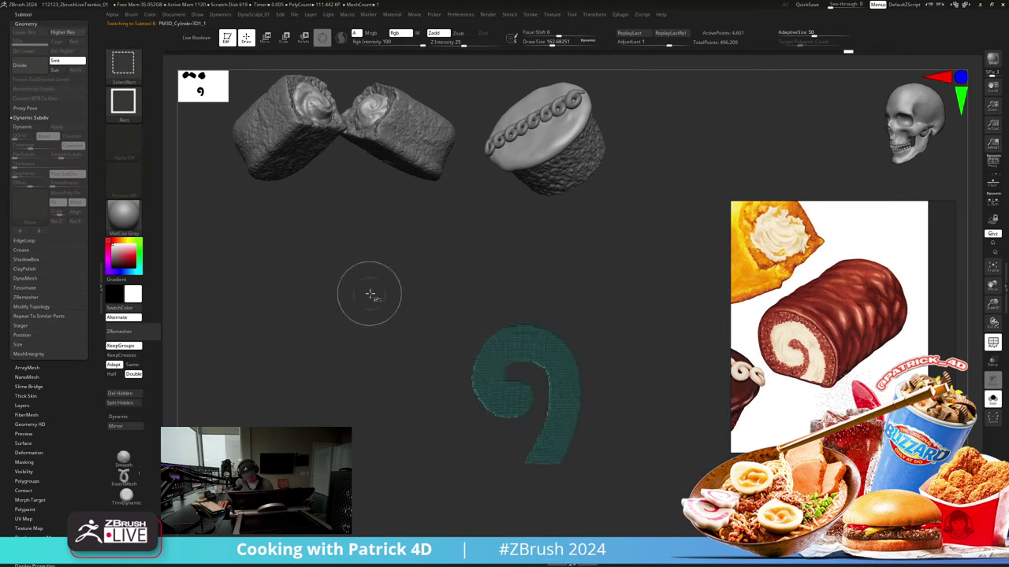
pyautogui.moveTo(370, 294)
pyautogui.keyDown('ctrl'); pyautogui.keyDown('shift'); pyautogui.mouseDown()
pyautogui.moveTo(331, 328)
pyautogui.moveTo(362, 324)
pyautogui.moveTo(349, 302)
pyautogui.moveTo(357, 325)
pyautogui.mouseUp(); pyautogui.keyUp('shift'); pyautogui.keyUp('ctrl')
pyautogui.keyDown('ctrl'); pyautogui.keyDown('shift'); pyautogui.click(449, 348); pyautogui.keyUp('shift'); pyautogui.keyUp('ctrl')
pyautogui.hotkey('ctrl', 'w')
pyautogui.keyDown('ctrl'); pyautogui.keyDown('shift'); pyautogui.click(340, 313); pyautogui.keyUp('shift'); pyautogui.keyUp('ctrl')
pyautogui.hotkey('shift', 'f')
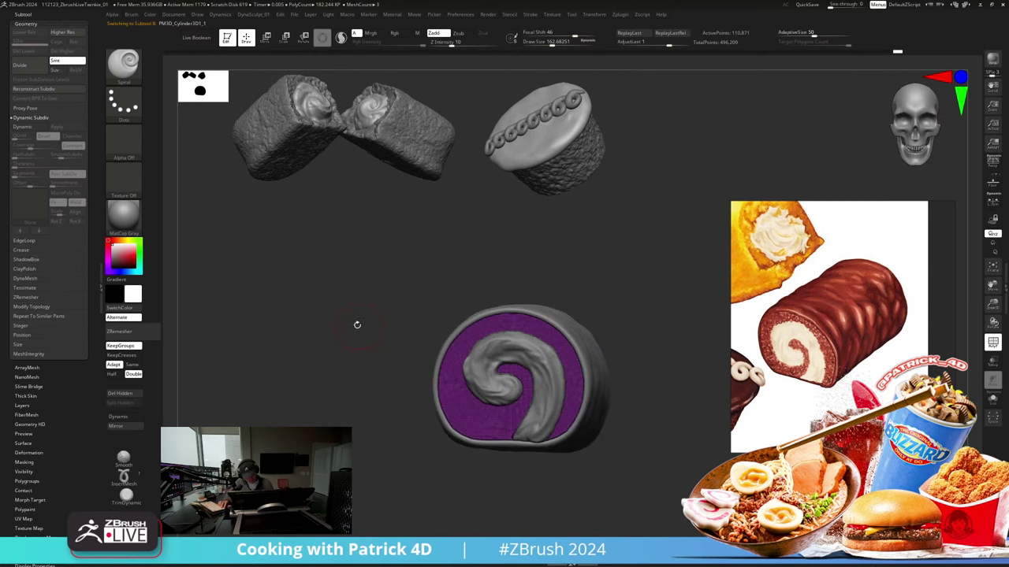
# Step: Mask the cake core's body so only its front face stays unmasked
pyautogui.keyDown('ctrl'); pyautogui.click(388, 347); pyautogui.keyUp('ctrl')
pyautogui.keyDown('ctrl'); pyautogui.click(417, 358); pyautogui.keyUp('ctrl')
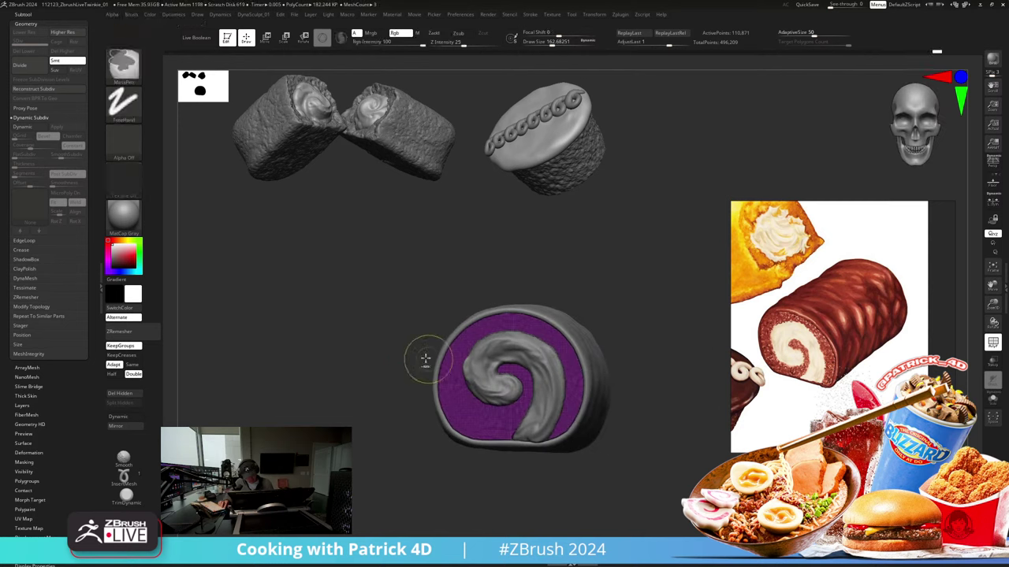
pyautogui.keyDown('ctrl'); pyautogui.click(427, 362); pyautogui.keyUp('ctrl')
pyautogui.keyDown('ctrl'); pyautogui.click(367, 322); pyautogui.keyUp('ctrl')
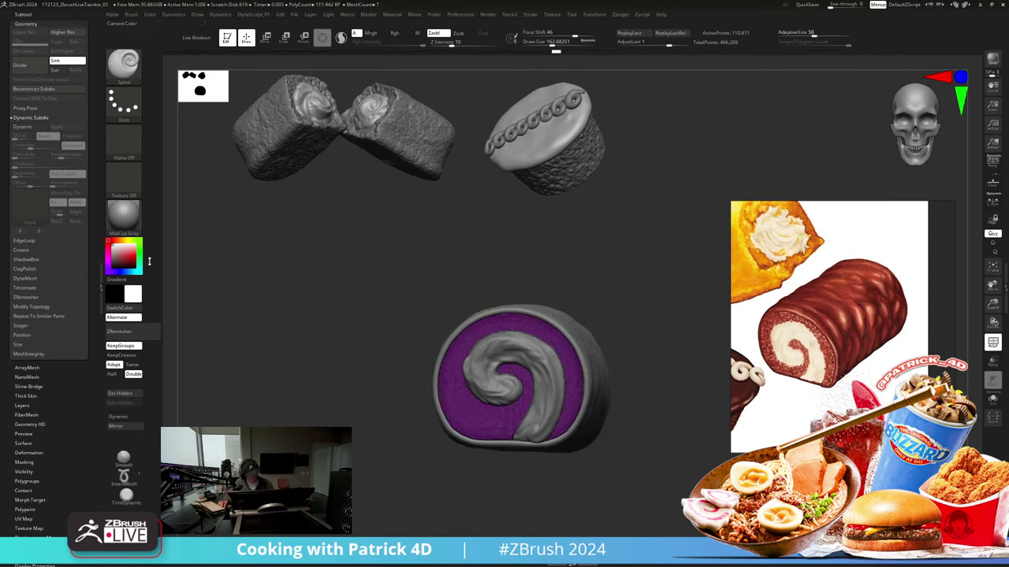
pyautogui.keyDown('ctrl'); pyautogui.click(385, 355); pyautogui.keyUp('ctrl')
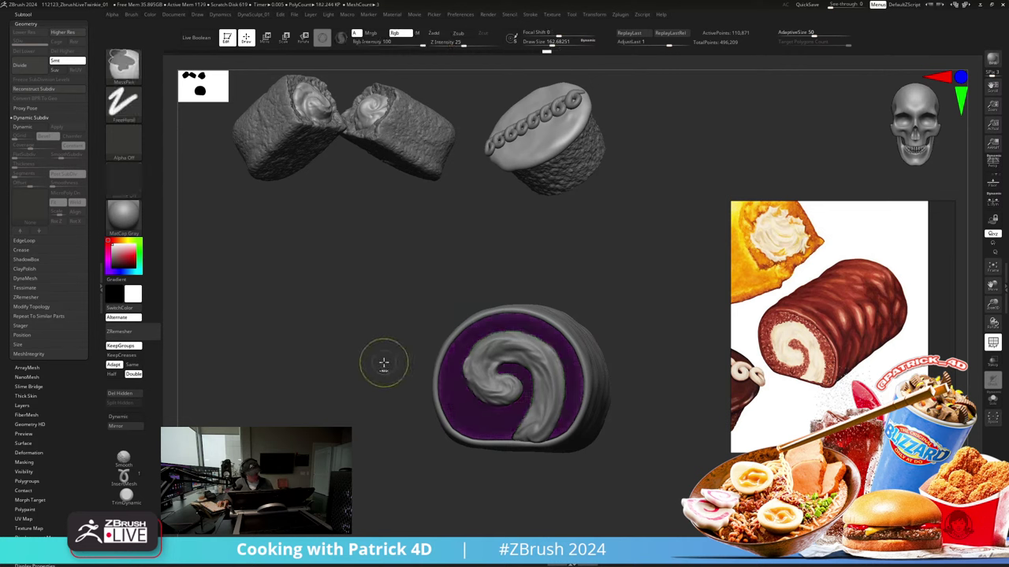
pyautogui.keyDown('ctrl'); pyautogui.click(377, 357); pyautogui.keyUp('ctrl')
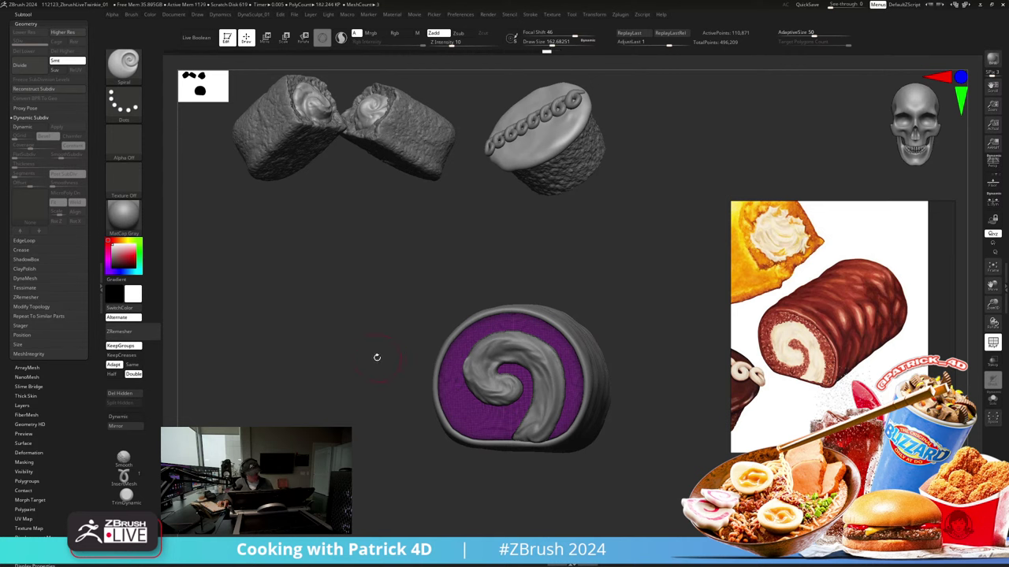
# Step: Apply surface noise to the cake core's front face with a noise scale of about 27.6 and a stronger negative strength
pyautogui.click(22, 444)
pyautogui.click(18, 116)
pyautogui.moveTo(121, 215)
pyautogui.mouseDown()
pyautogui.moveTo(105, 219)
pyautogui.moveTo(121, 210)
pyautogui.moveTo(129, 218)
pyautogui.mouseUp()
pyautogui.moveTo(301, 144); pyautogui.dragTo(320, 144)
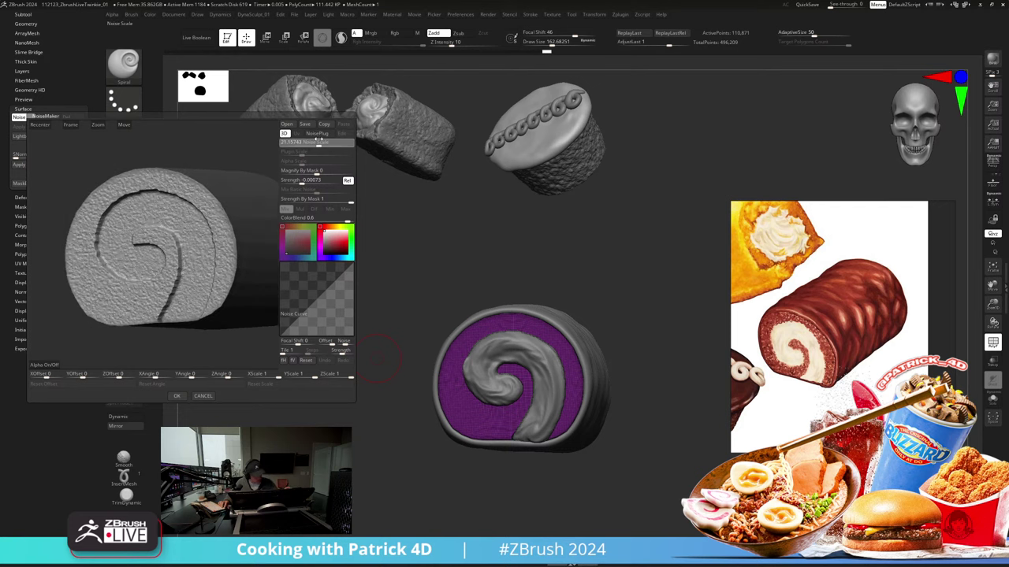
pyautogui.moveTo(301, 182); pyautogui.dragTo(292, 182)
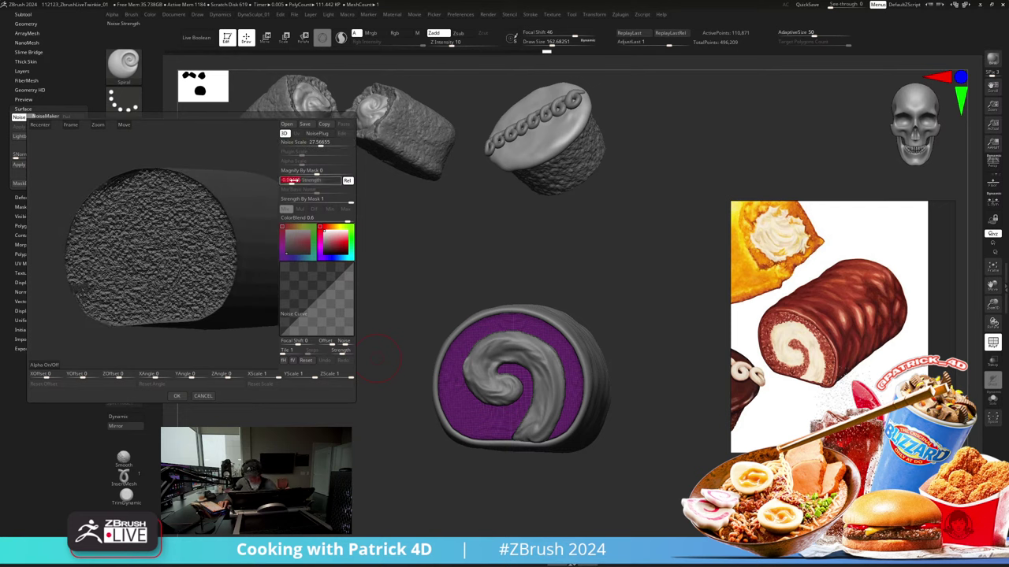
pyautogui.click(176, 396)
pyautogui.click(52, 184)
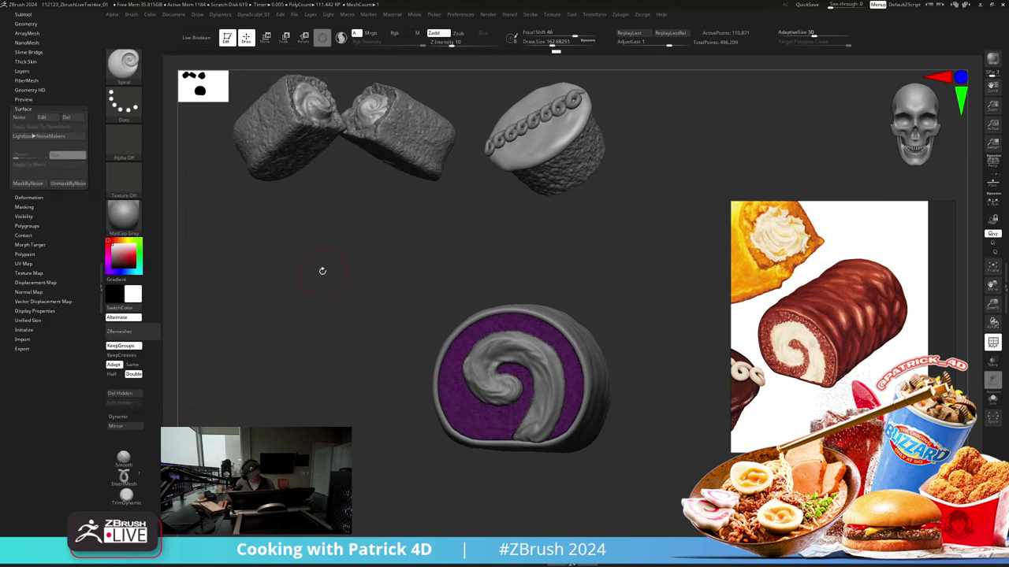
# Step: Try inflating the cake core's noise-textured front face
pyautogui.moveTo(322, 271); pyautogui.dragTo(291, 298)
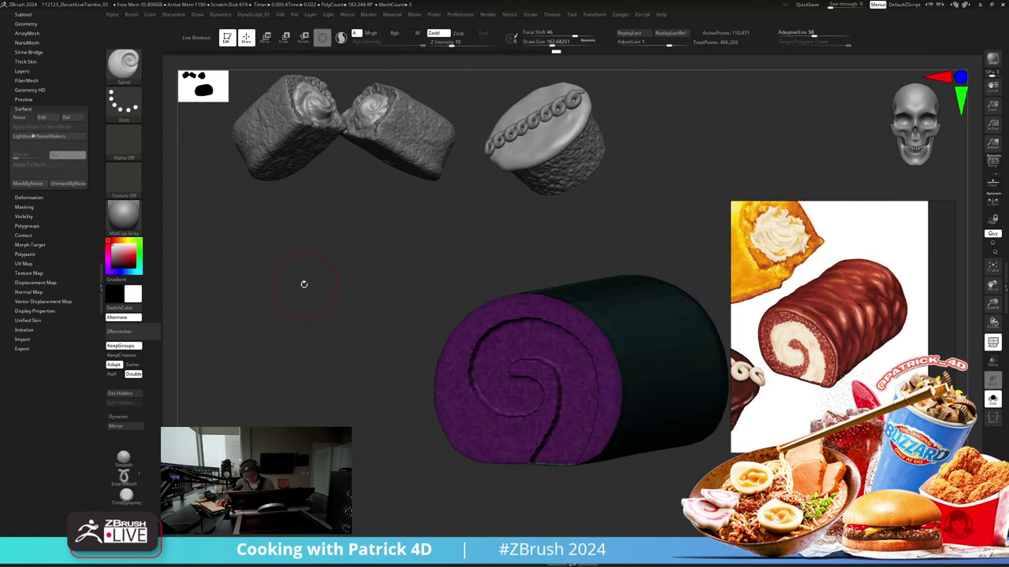
pyautogui.keyDown('ctrl'); pyautogui.click(293, 300); pyautogui.keyUp('ctrl')
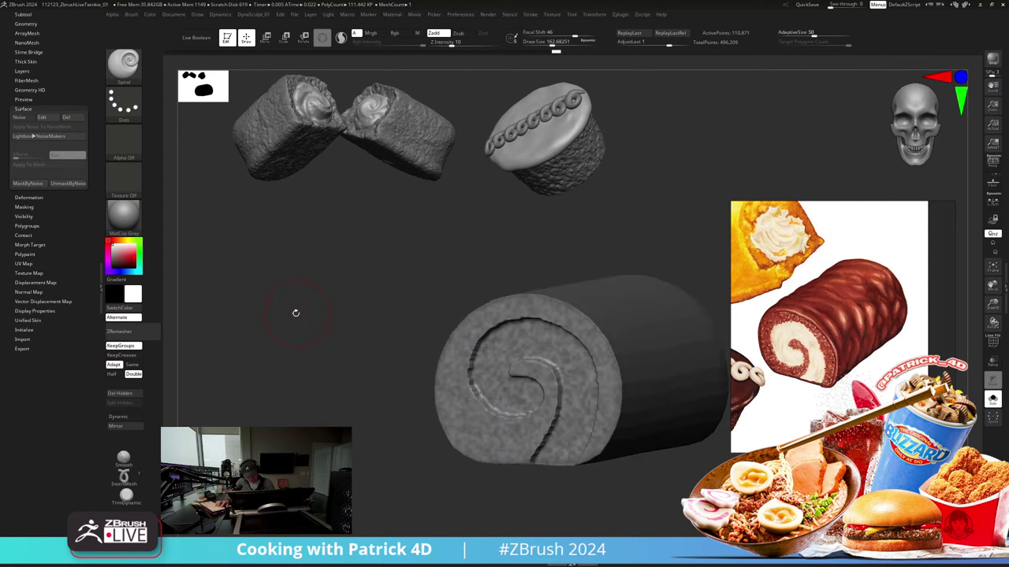
pyautogui.hotkey('alt', 's')
pyautogui.press('d')
pyautogui.moveTo(297, 294)
pyautogui.mouseDown()
pyautogui.moveTo(321, 295)
pyautogui.moveTo(297, 295)
pyautogui.mouseUp()
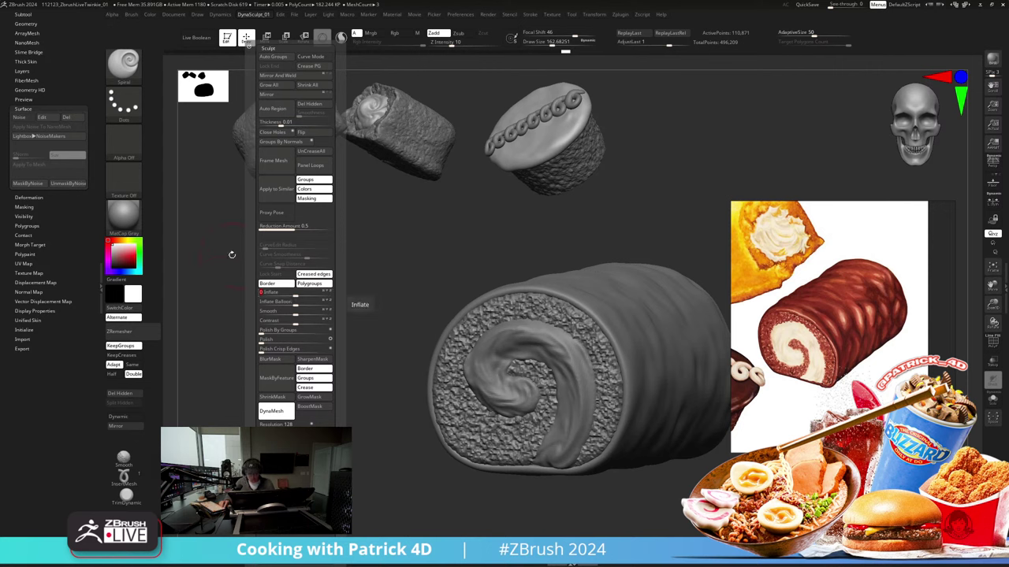
pyautogui.keyDown('ctrl'); pyautogui.moveTo(232, 276); pyautogui.dragTo(226, 300); pyautogui.keyUp('ctrl')
pyautogui.hotkey('ctrl', 'z')
pyautogui.hotkey('ctrl', 'z')
pyautogui.hotkey('ctrl', 'z')
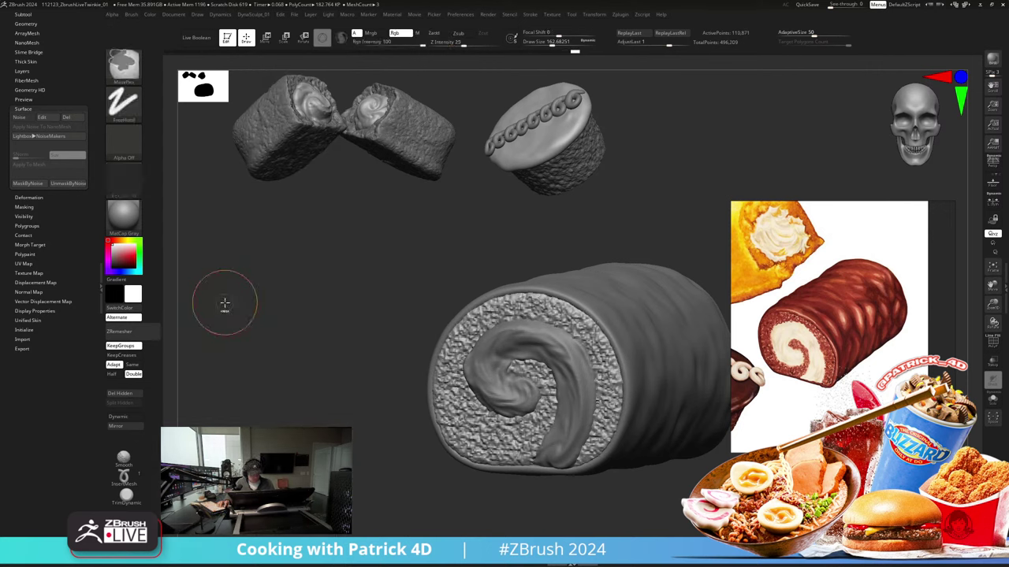
# Step: Clear the cake core's mask, isolate it with its polygroups shown, and align the view with its length
pyautogui.keyDown('ctrl'); pyautogui.moveTo(232, 283); pyautogui.dragTo(232, 307); pyautogui.keyUp('ctrl')
pyautogui.hotkey('shift', 'f')
pyautogui.hotkey('alt', 's')
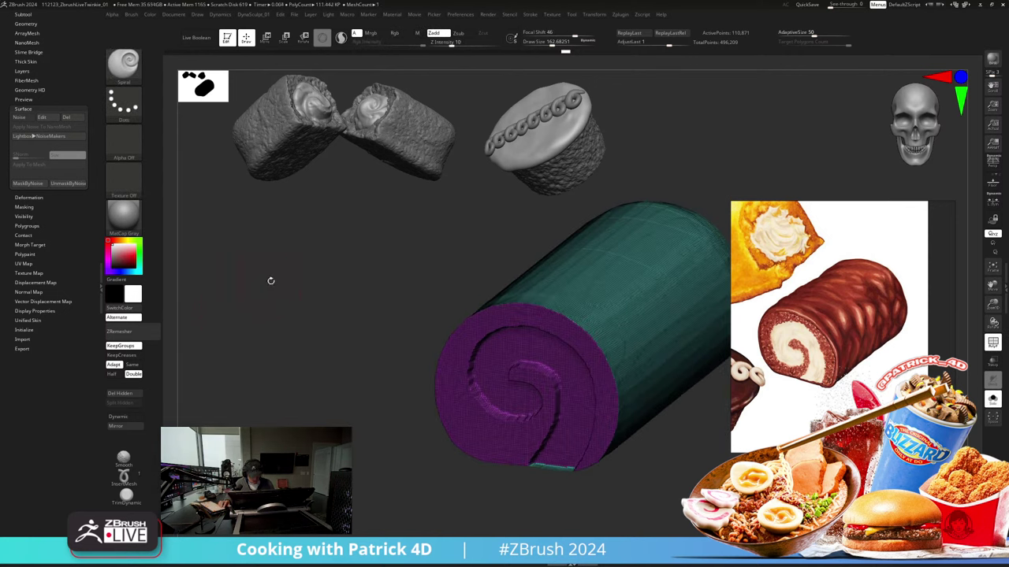
pyautogui.keyDown('shift'); pyautogui.moveTo(338, 396); pyautogui.dragTo(383, 269); pyautogui.keyUp('shift')
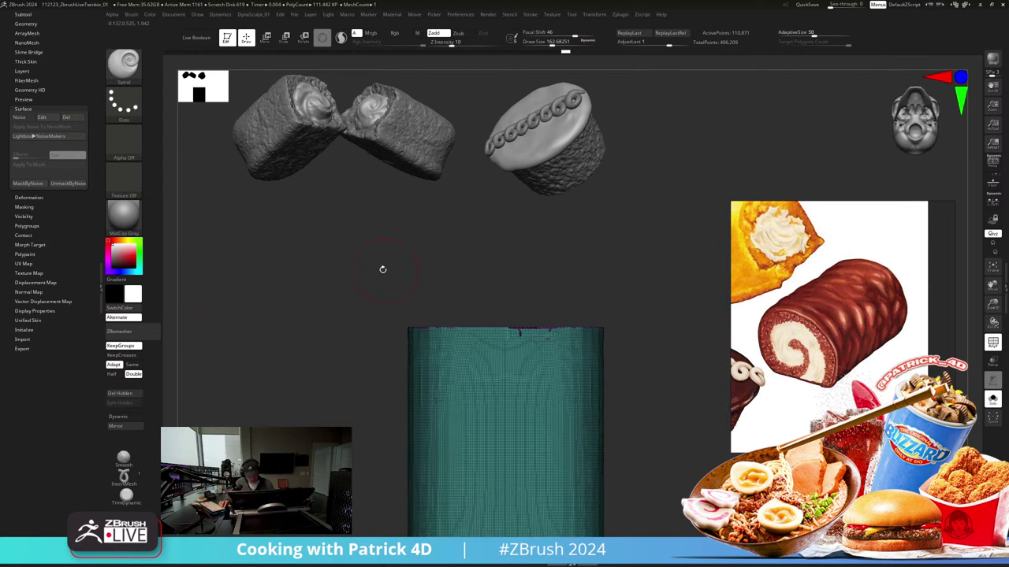
pyautogui.hotkey('ctrl', 'z')
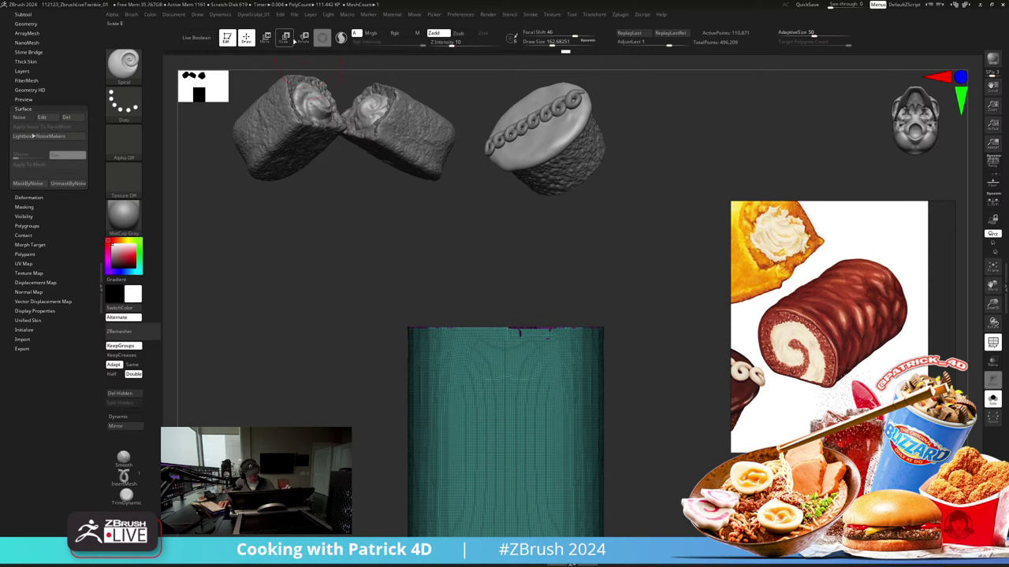
# Step: Bring up the scaling gizmo on the cake core and reposition its pivot close to the core's front end
pyautogui.click(284, 37)
pyautogui.keyDown('alt'); pyautogui.moveTo(397, 471); pyautogui.dragTo(394, 401); pyautogui.keyUp('alt')
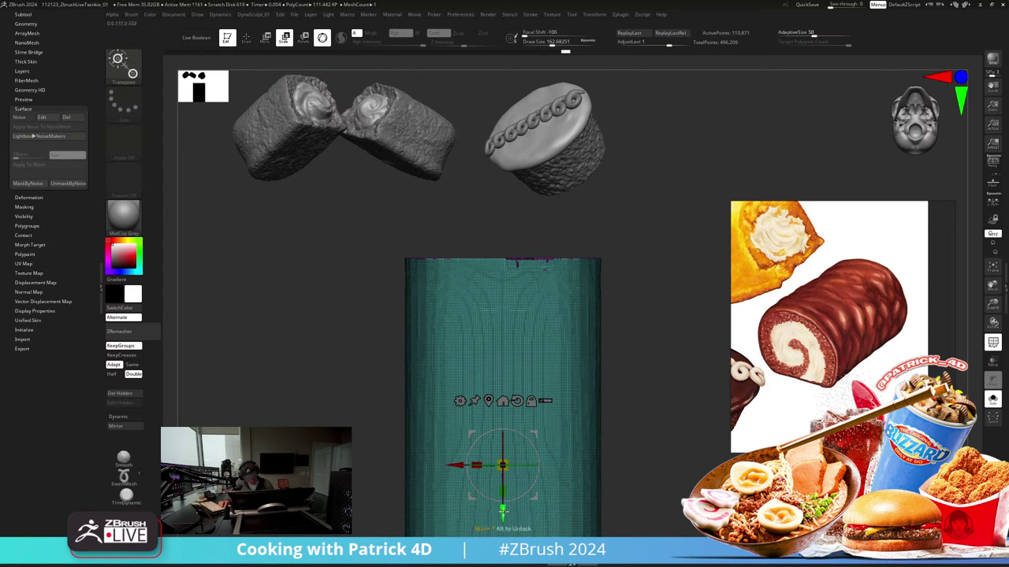
pyautogui.keyDown('ctrl'); pyautogui.moveTo(502, 513); pyautogui.dragTo(502, 340); pyautogui.keyUp('ctrl')
pyautogui.hotkey('ctrl', 'z')
pyautogui.keyDown('alt'); pyautogui.moveTo(502, 512); pyautogui.dragTo(501, 317); pyautogui.keyUp('alt')
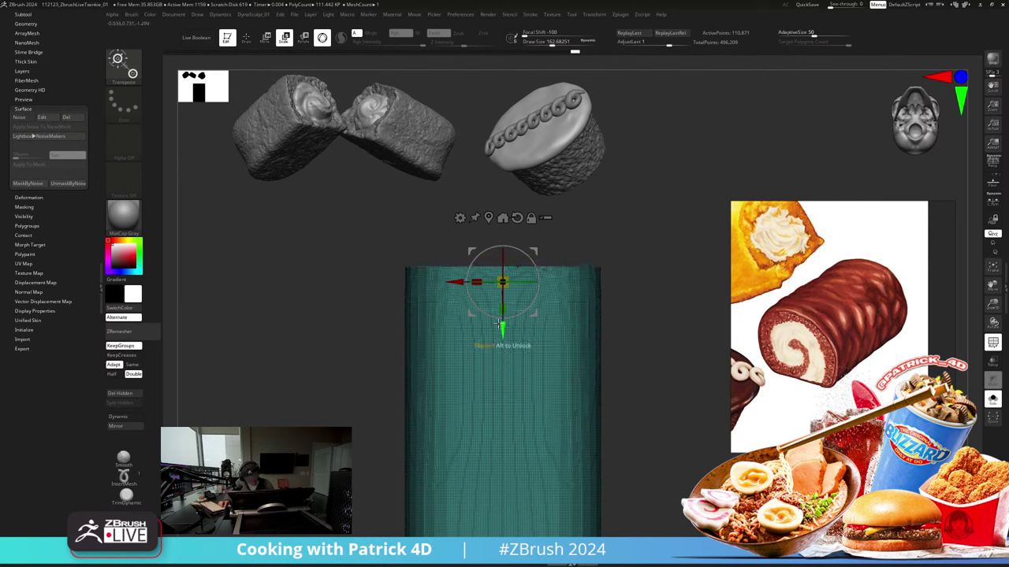
# Step: Mask all of the cake core except its front end and move that end outward along the roll by about 0.09
pyautogui.moveTo(334, 253); pyautogui.dragTo(667, 293)
pyautogui.keyDown('ctrl'); pyautogui.click(312, 268); pyautogui.keyUp('ctrl')
pyautogui.hotkey('alt', 's')
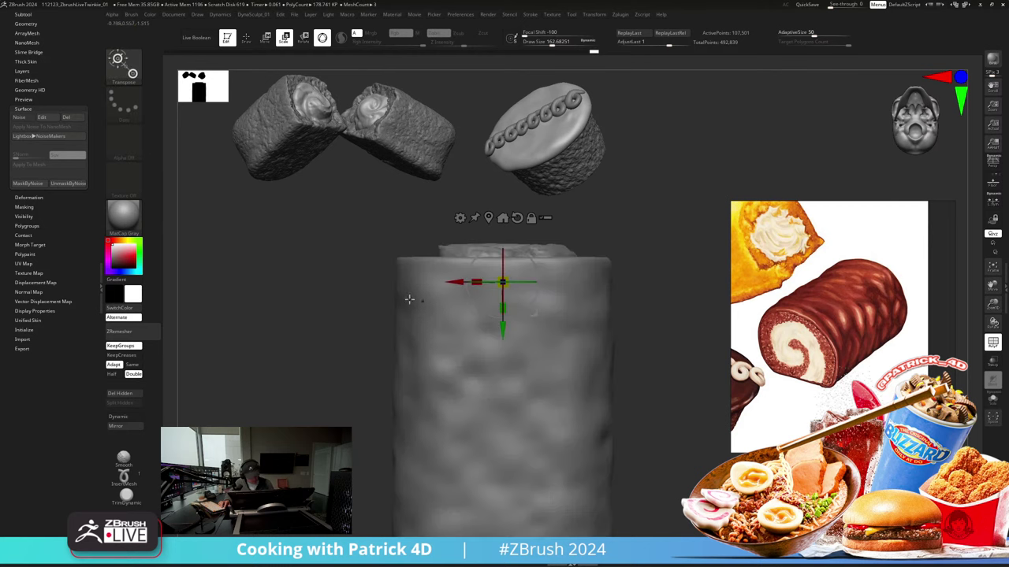
pyautogui.moveTo(502, 325); pyautogui.dragTo(502, 318)
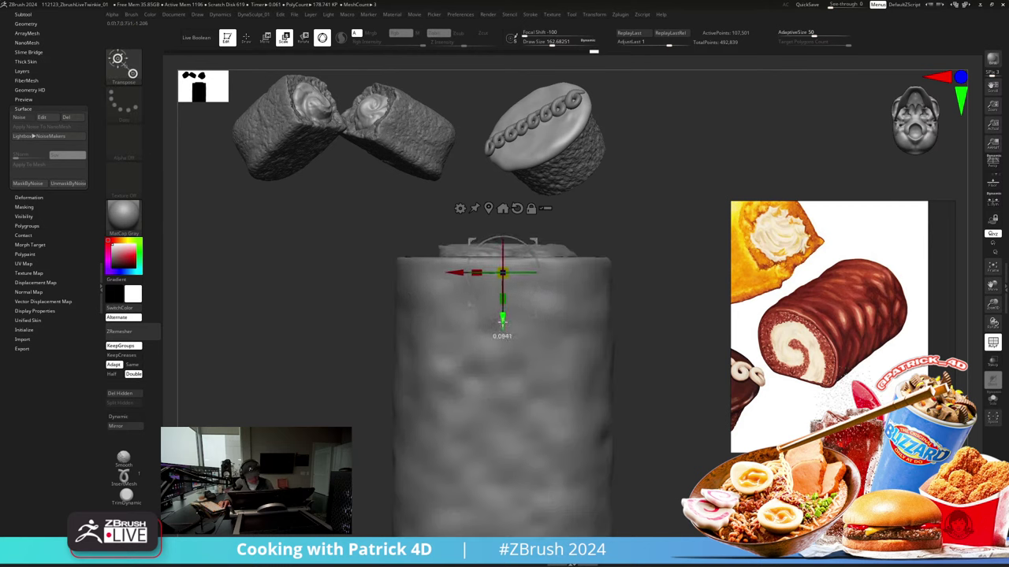
# Step: Isolate the cake core and smooth the spiral groove at the centre of its front face
pyautogui.moveTo(293, 228)
pyautogui.mouseDown()
pyautogui.moveTo(291, 282)
pyautogui.moveTo(301, 177)
pyautogui.mouseUp()
pyautogui.click(247, 39)
pyautogui.hotkey('alt', 's')
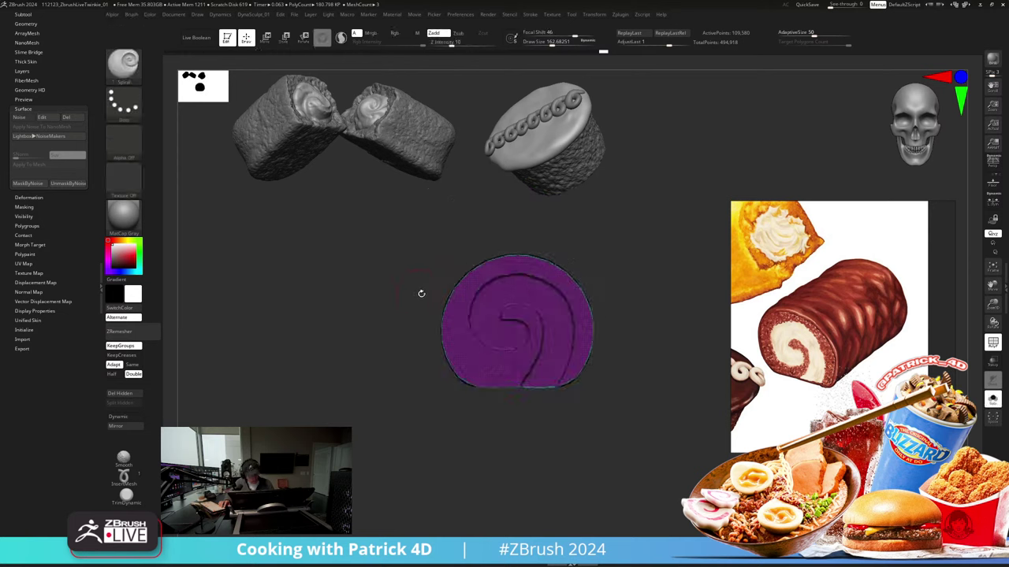
pyautogui.moveTo(509, 329)
pyautogui.keyDown('shift'); pyautogui.mouseDown()
pyautogui.moveTo(505, 319)
pyautogui.moveTo(540, 336)
pyautogui.mouseUp(); pyautogui.keyUp('shift')
pyautogui.hotkey('ctrl', 'shift', 's')
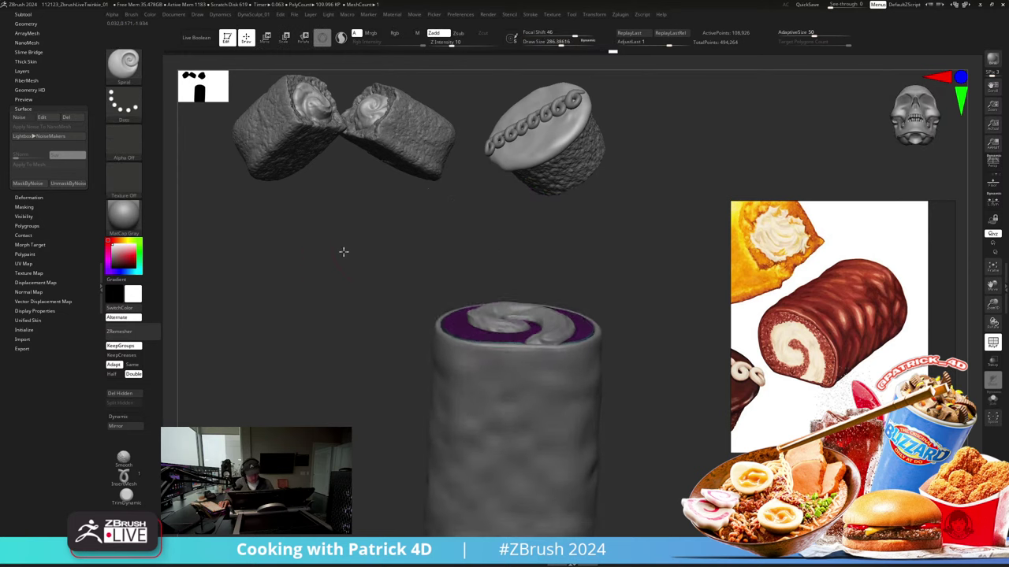
# Step: Nudge the cake core's front end slightly outward along the roll's length and check it head-on
pyautogui.moveTo(343, 252); pyautogui.dragTo(347, 232)
pyautogui.keyDown('ctrl'); pyautogui.click(365, 279); pyautogui.keyUp('ctrl')
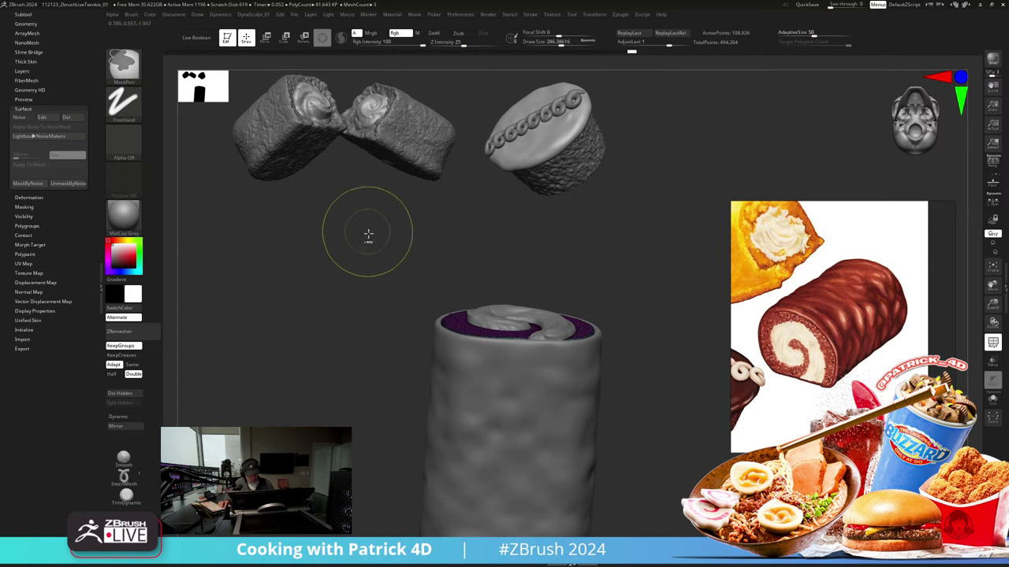
pyautogui.press('e')
pyautogui.moveTo(513, 386); pyautogui.dragTo(513, 382)
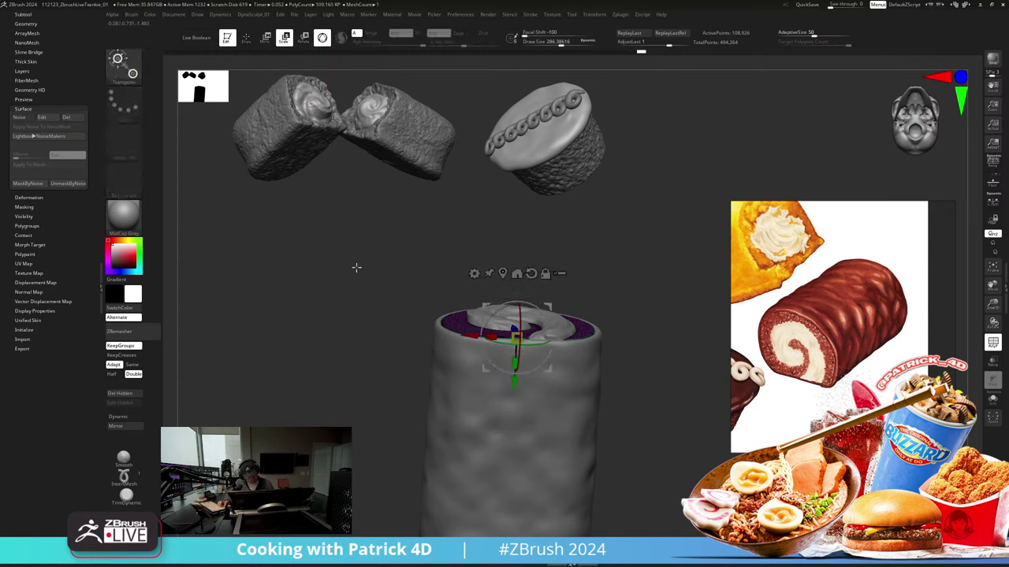
pyautogui.moveTo(324, 265); pyautogui.dragTo(339, 296)
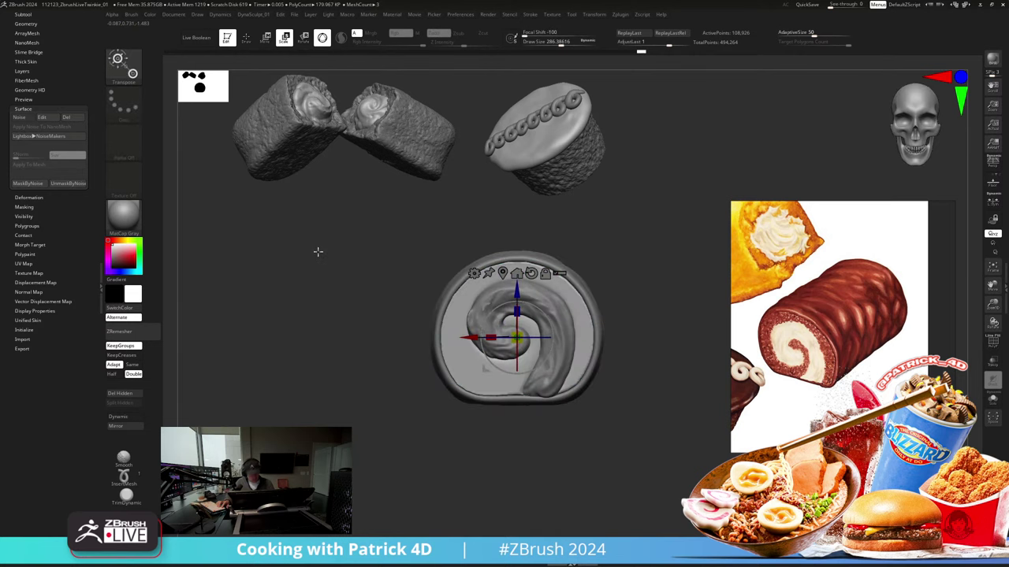
# Step: Fill and soften the spiral groove on the isolated core's front face with the Inflate and Smooth brushes
pyautogui.press('q')
pyautogui.hotkey('alt', 's')
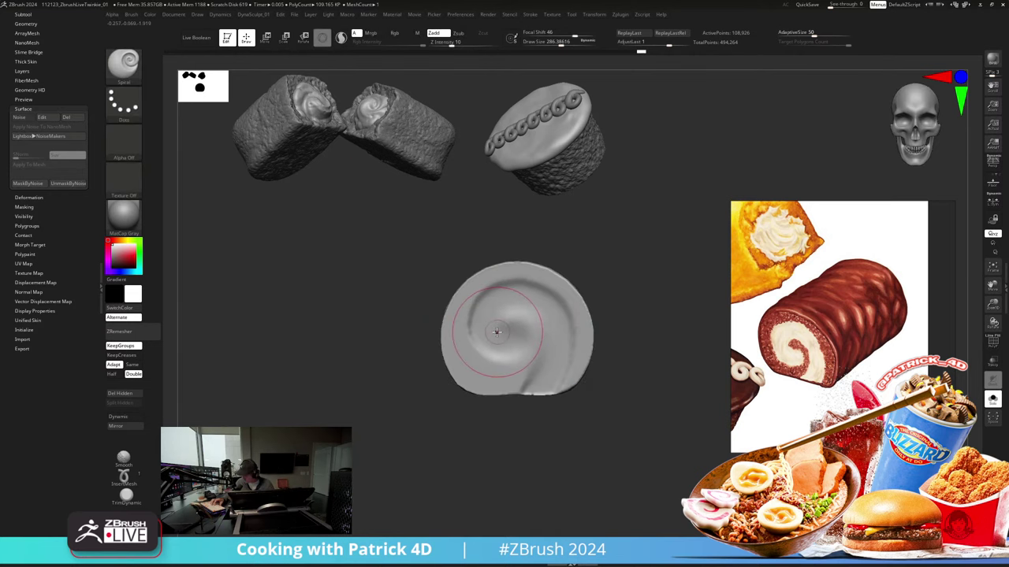
pyautogui.press('b')
pyautogui.press('i')
pyautogui.press('n')
pyautogui.moveTo(497, 333)
pyautogui.mouseDown()
pyautogui.moveTo(479, 303)
pyautogui.moveTo(524, 292)
pyautogui.moveTo(559, 354)
pyautogui.moveTo(499, 309)
pyautogui.mouseUp()
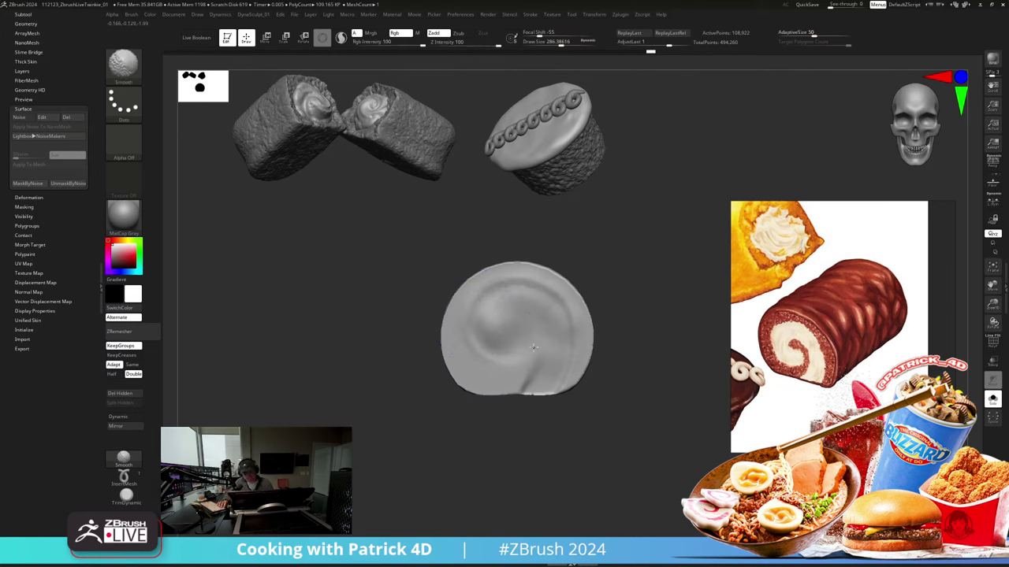
pyautogui.moveTo(344, 276); pyautogui.dragTo(324, 289)
pyautogui.hotkey('shift', 'f')
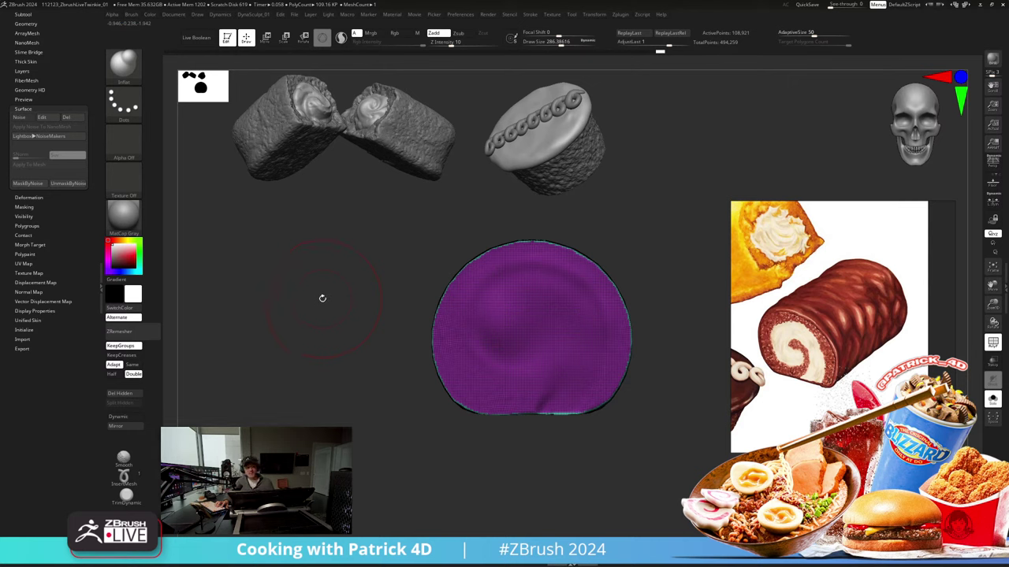
# Step: Adjust the cream spiral's shape with the Move Topological brush at a draw size of about 257
pyautogui.moveTo(331, 304); pyautogui.dragTo(368, 324)
pyautogui.keyDown('alt'); pyautogui.click(515, 441); pyautogui.keyUp('alt')
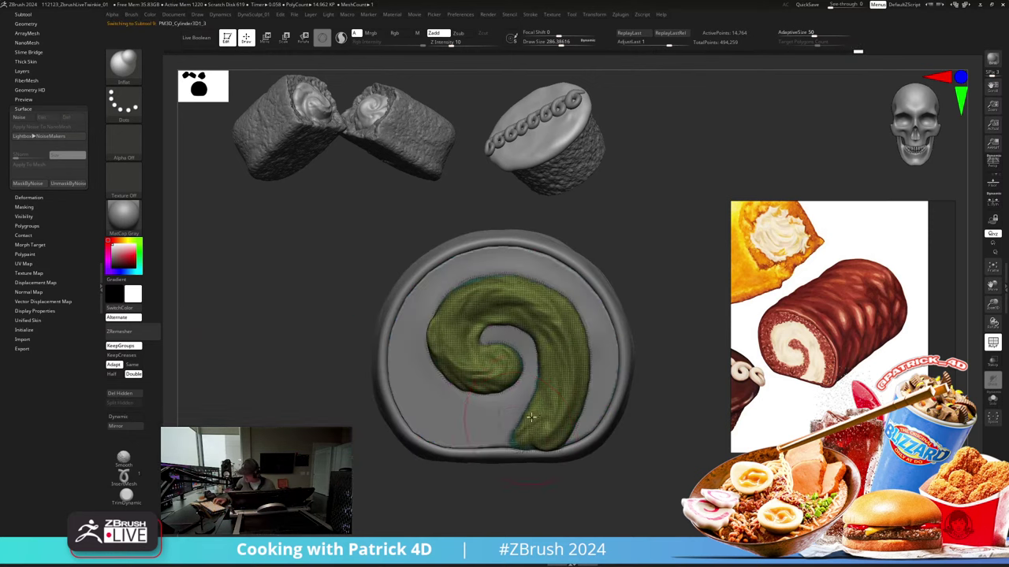
pyautogui.press('b')
pyautogui.press('m')
pyautogui.press('t')
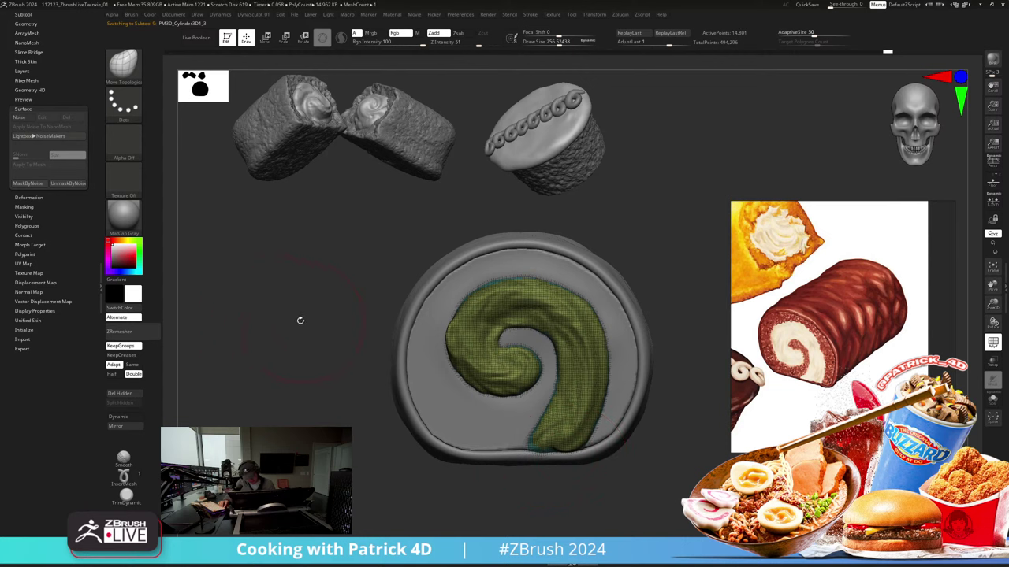
# Step: Isolate the cake core and ZRemesh it twice at half density while keeping its polygroups
pyautogui.keyDown('alt'); pyautogui.click(431, 372); pyautogui.keyUp('alt')
pyautogui.moveTo(284, 315); pyautogui.dragTo(265, 290)
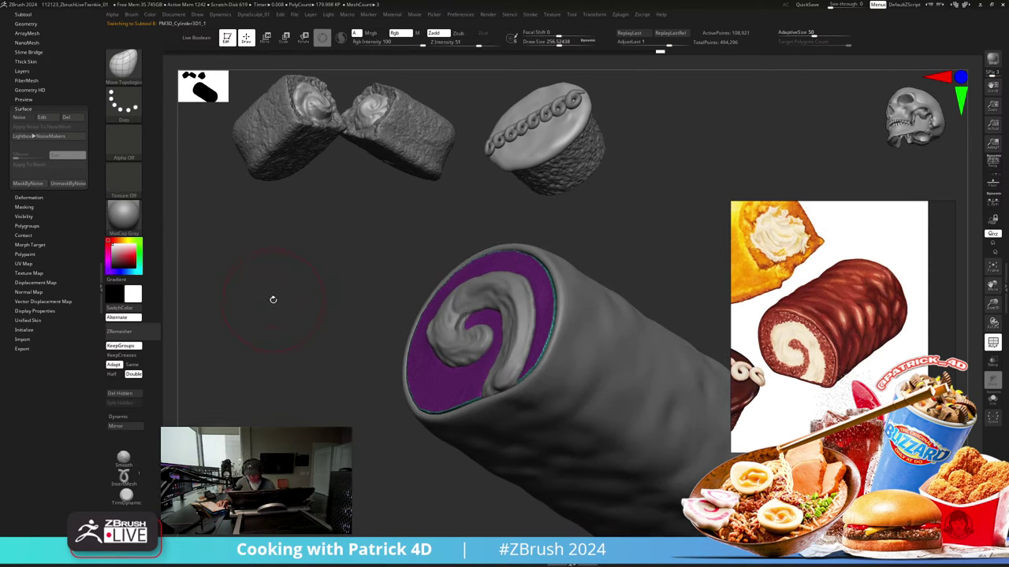
pyautogui.hotkey('shift', 'f')
pyautogui.hotkey('alt', 's')
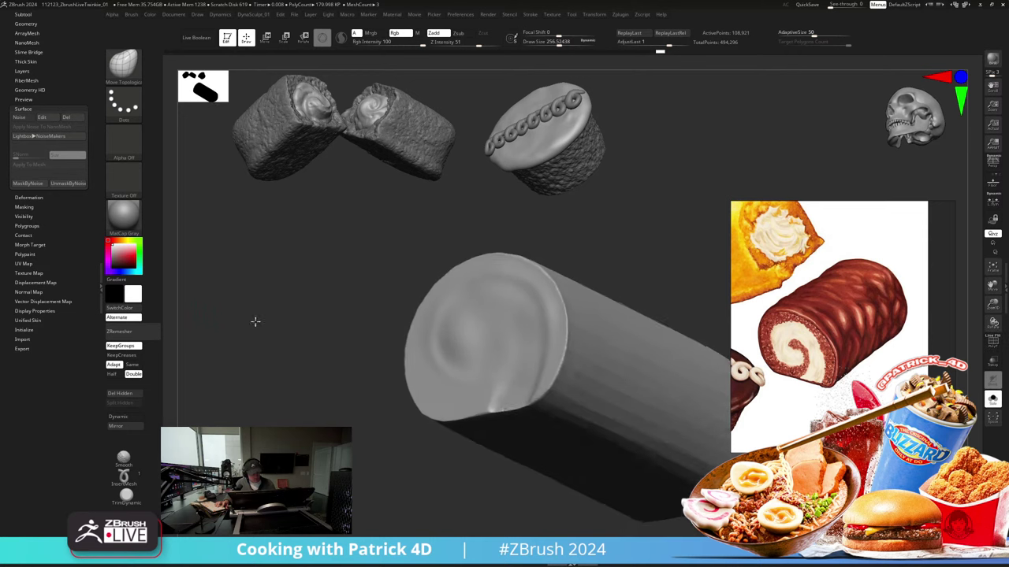
pyautogui.hotkey('shift', 'f')
pyautogui.moveTo(252, 326)
pyautogui.mouseDown()
pyautogui.moveTo(248, 367)
pyautogui.moveTo(252, 310)
pyautogui.mouseUp()
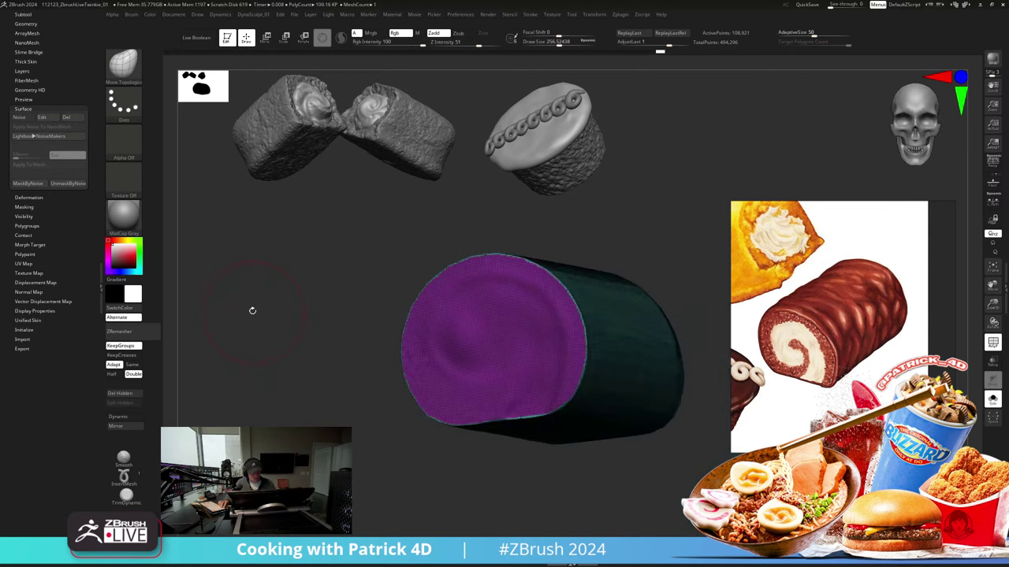
pyautogui.click(26, 23)
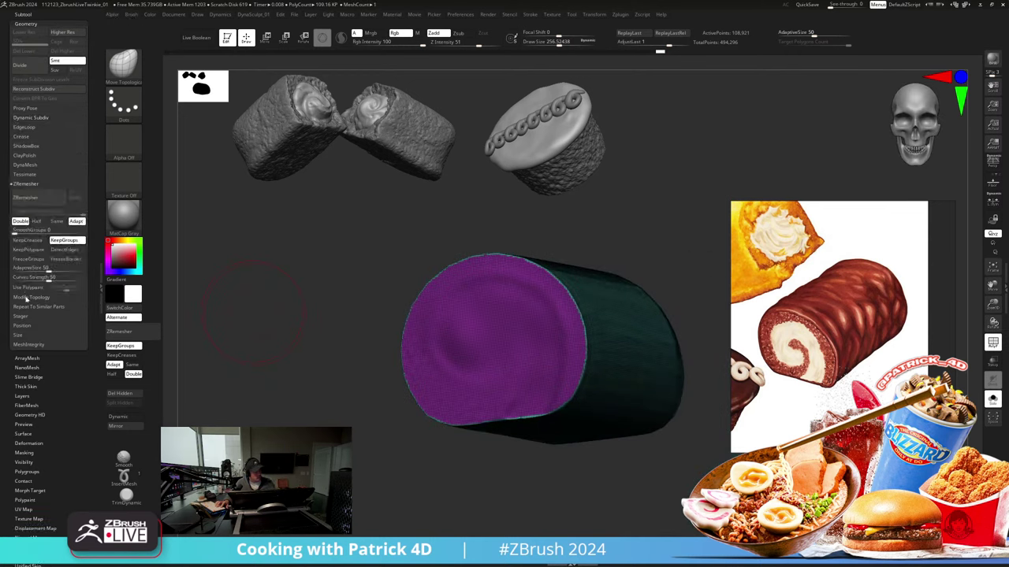
pyautogui.click(36, 221)
pyautogui.click(34, 197)
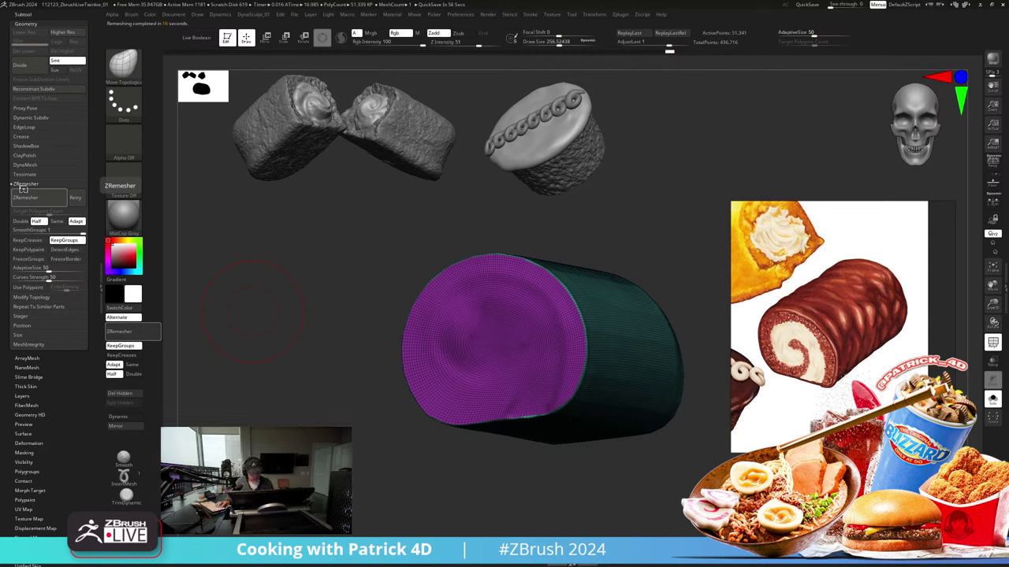
pyautogui.click(27, 196)
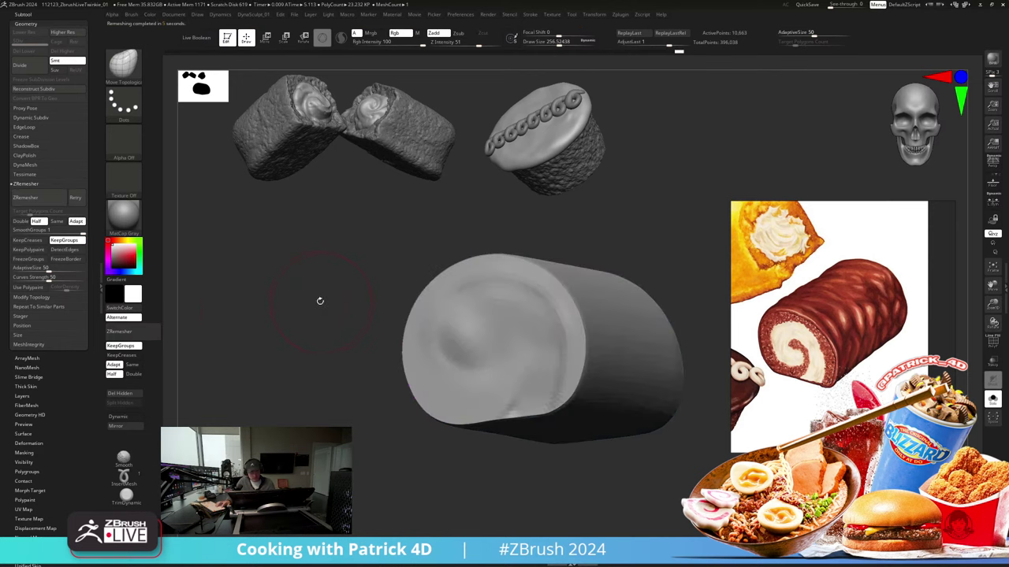
# Step: Subdivide the remeshed cake core three times, up to subdivision level 4
pyautogui.moveTo(320, 301)
pyautogui.mouseDown()
pyautogui.moveTo(295, 336)
pyautogui.moveTo(303, 343)
pyautogui.mouseUp()
pyautogui.hotkey('alt', 's')
pyautogui.hotkey('ctrl', 'd')
pyautogui.hotkey('ctrl', 'd')
pyautogui.hotkey('ctrl', 'd')
# Step: Isolate the core's front-face polygroup and mask the core so that only the front face stays editable
pyautogui.keyDown('ctrl'); pyautogui.keyDown('shift'); pyautogui.click(305, 308); pyautogui.keyUp('shift'); pyautogui.keyUp('ctrl')
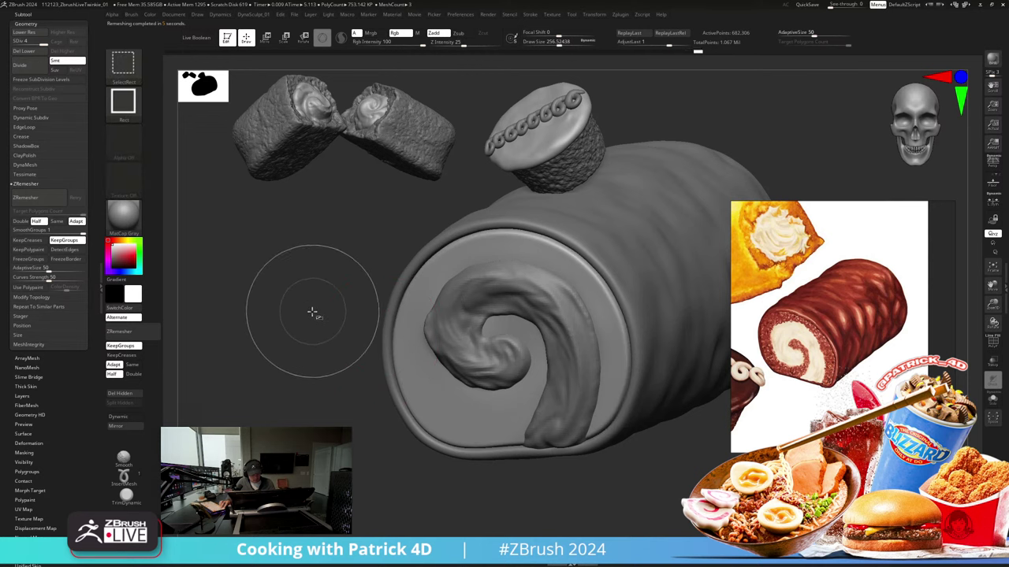
pyautogui.hotkey('alt', 's')
pyautogui.keyDown('ctrl'); pyautogui.keyDown('shift'); pyautogui.click(399, 330); pyautogui.keyUp('shift'); pyautogui.keyUp('ctrl')
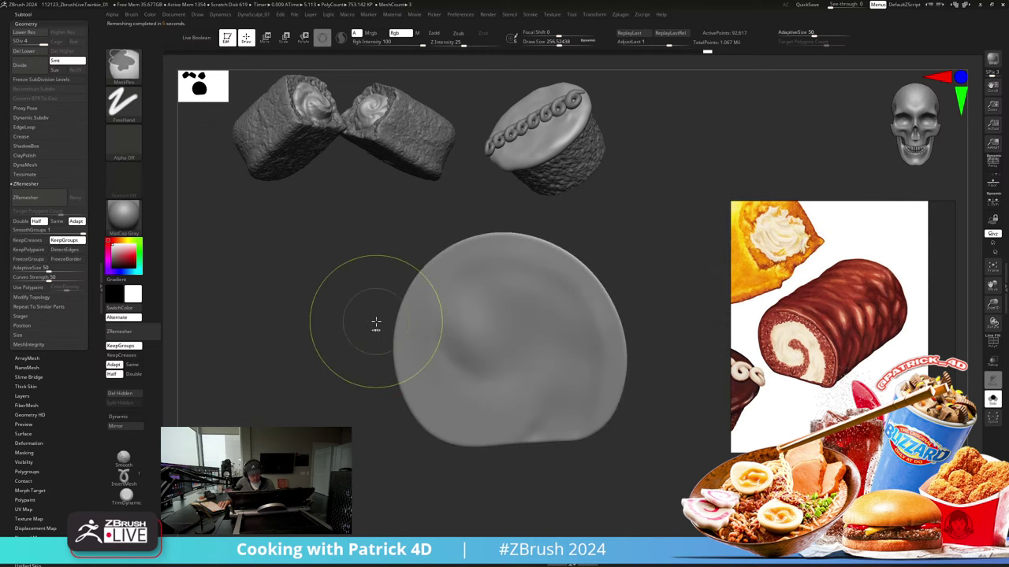
pyautogui.press('d')
pyautogui.press('d')
pyautogui.press('d')
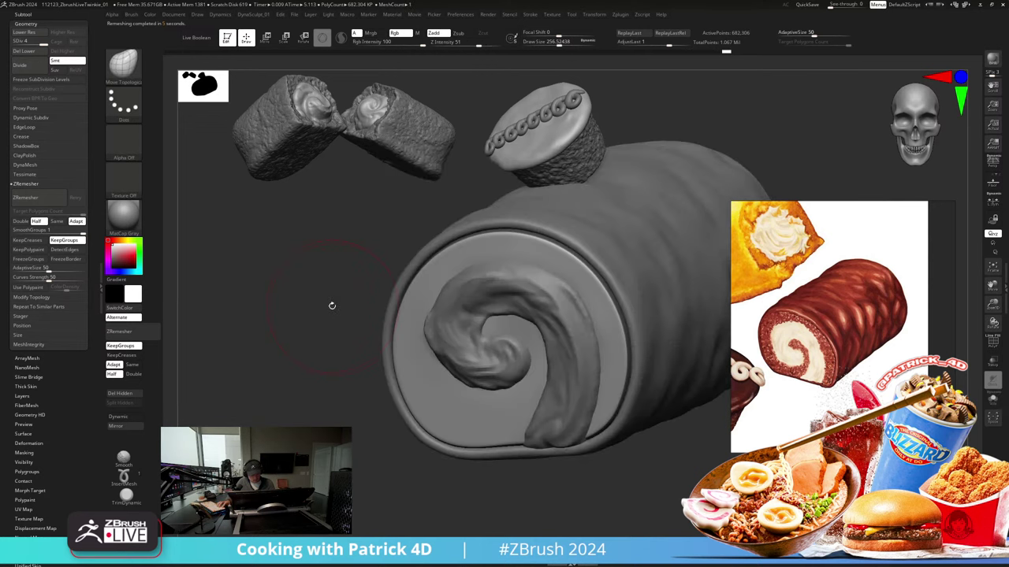
pyautogui.keyDown('ctrl'); pyautogui.click(353, 317); pyautogui.keyUp('ctrl')
pyautogui.keyDown('ctrl'); pyautogui.click(417, 340); pyautogui.keyUp('ctrl')
pyautogui.keyDown('ctrl'); pyautogui.click(364, 313); pyautogui.keyUp('ctrl')
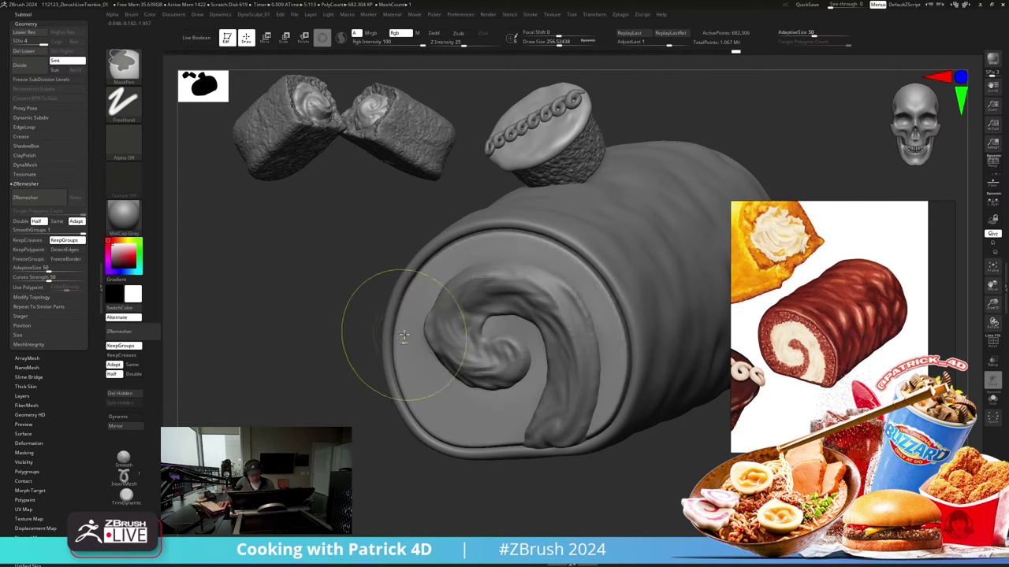
# Step: Mask the cake core's front face by noise and apply an Inflate deformation of -28
pyautogui.click(28, 434)
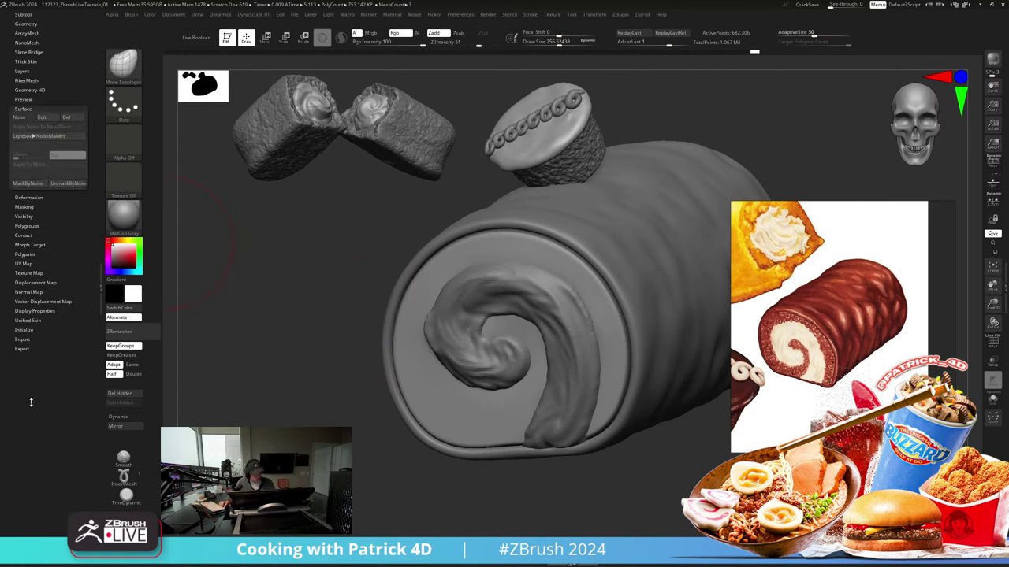
pyautogui.click(43, 183)
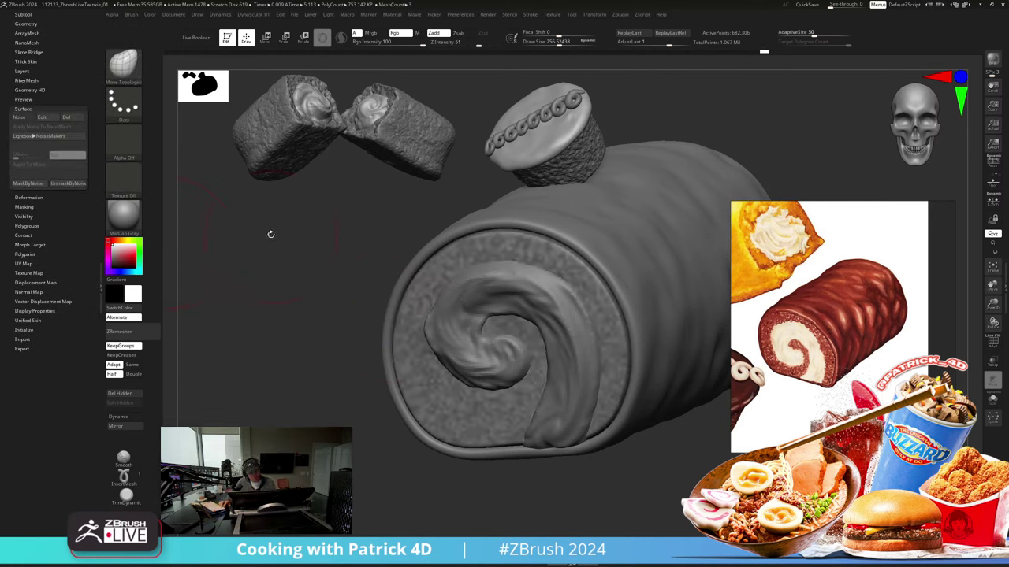
pyautogui.press('2')
pyautogui.moveTo(268, 294); pyautogui.dragTo(254, 294)
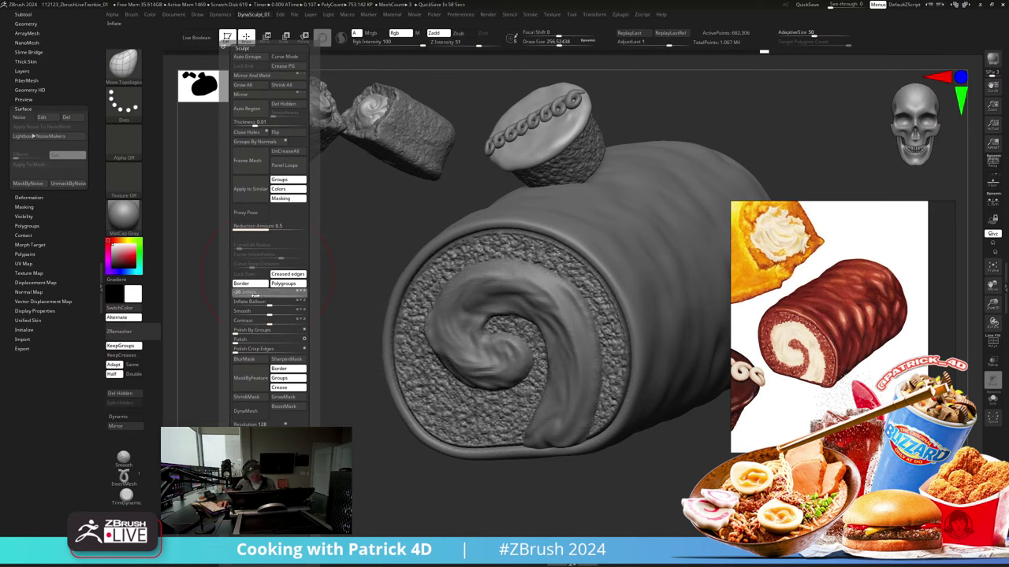
# Step: Inflate the front face's noise pattern by about 38 and try further inflate adjustments
pyautogui.moveTo(253, 294); pyautogui.dragTo(282, 292)
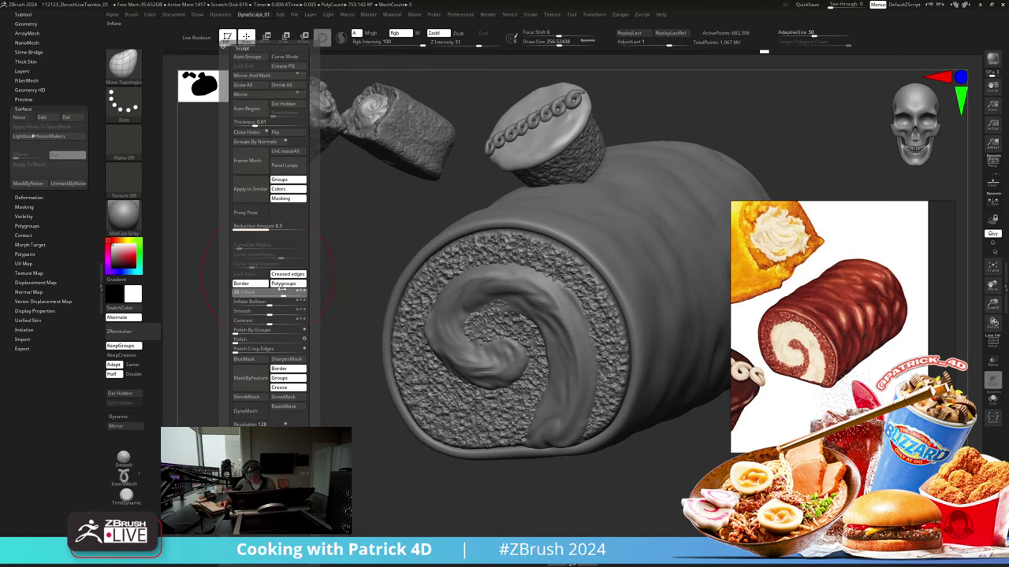
pyautogui.moveTo(282, 291); pyautogui.dragTo(283, 292)
pyautogui.hotkey('ctrl', 'z')
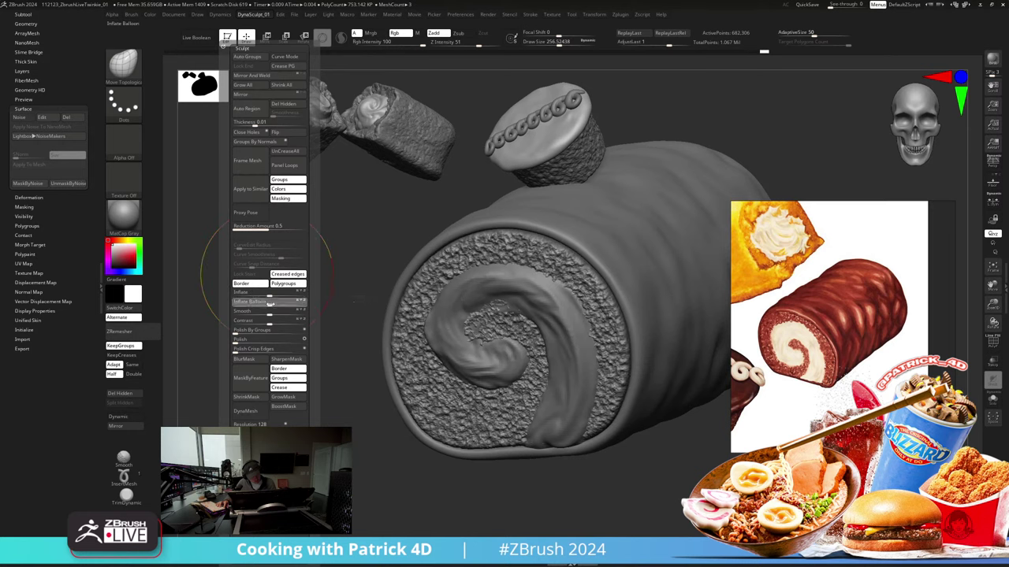
pyautogui.moveTo(271, 304)
pyautogui.mouseDown()
pyautogui.moveTo(267, 281)
pyautogui.moveTo(268, 294)
pyautogui.mouseUp()
pyautogui.hotkey('ctrl', 'z')
pyautogui.press('d')
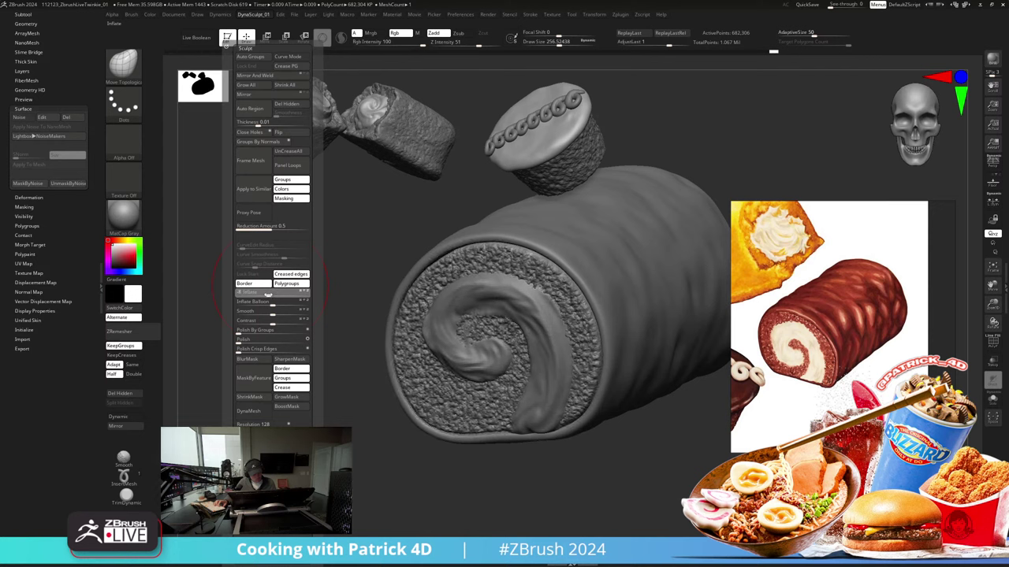
# Step: Mask the core by its polygroup borders, grow the mask, and invert it to expose only the front rim
pyautogui.moveTo(209, 277)
pyautogui.keyDown('alt'); pyautogui.mouseDown()
pyautogui.moveTo(200, 261)
pyautogui.moveTo(231, 265)
pyautogui.moveTo(273, 334)
pyautogui.moveTo(402, 292)
pyautogui.mouseUp(); pyautogui.keyUp('alt')
pyautogui.hotkey('shift', 'f')
pyautogui.moveTo(253, 14)
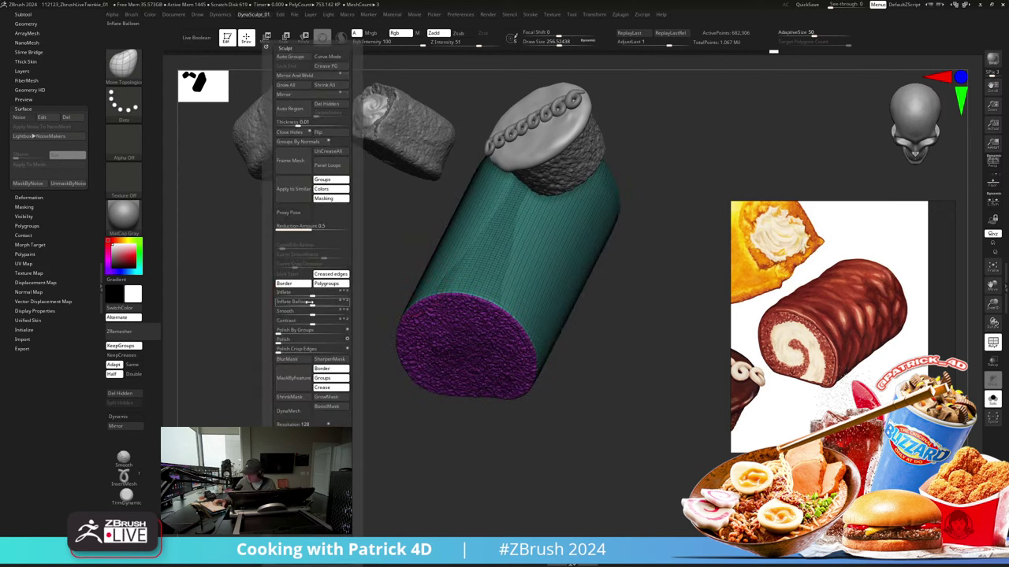
pyautogui.click(295, 377)
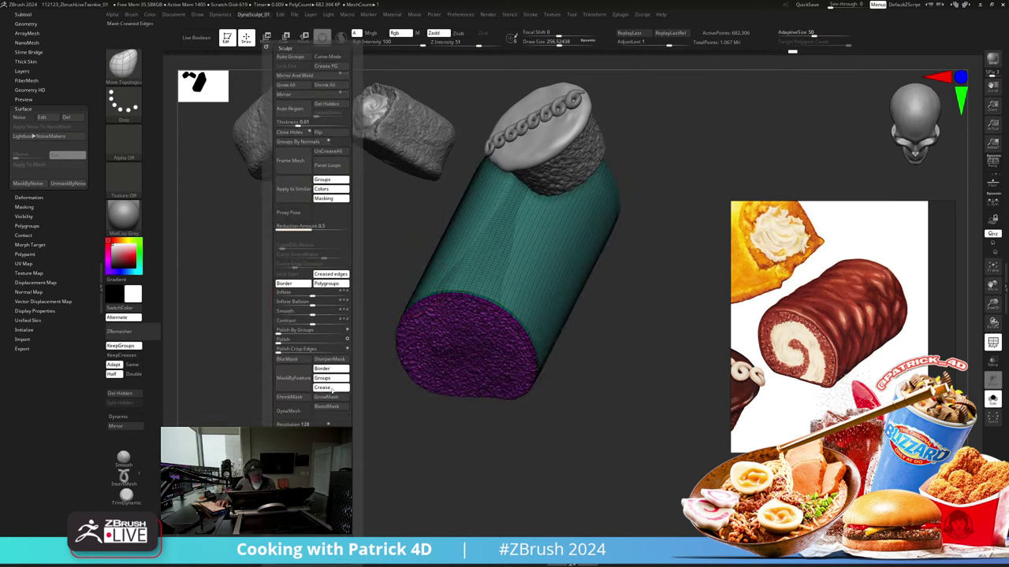
pyautogui.click(331, 396)
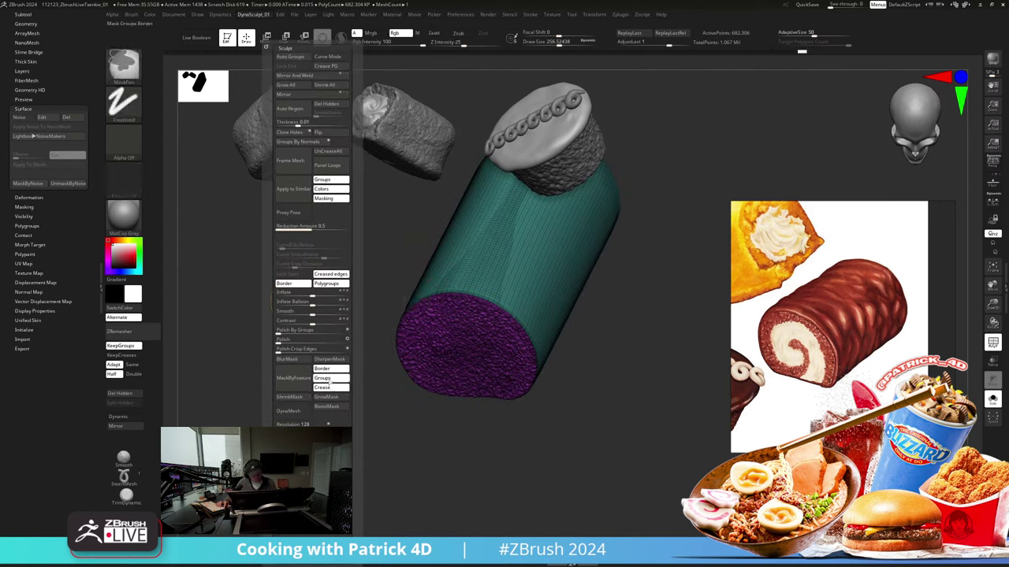
pyautogui.keyDown('ctrl'); pyautogui.click(240, 277); pyautogui.keyUp('ctrl')
pyautogui.keyDown('shift'); pyautogui.moveTo(241, 277); pyautogui.dragTo(224, 296); pyautogui.keyUp('shift')
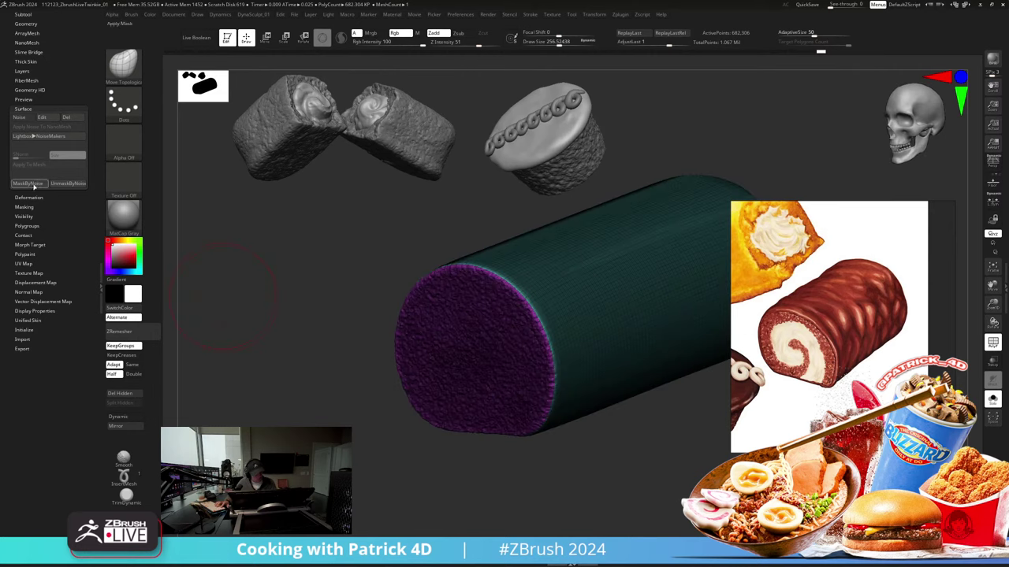
# Step: Add surface noise with a scale of about 80 to the exposed front rim of the cake core
pyautogui.click(23, 117)
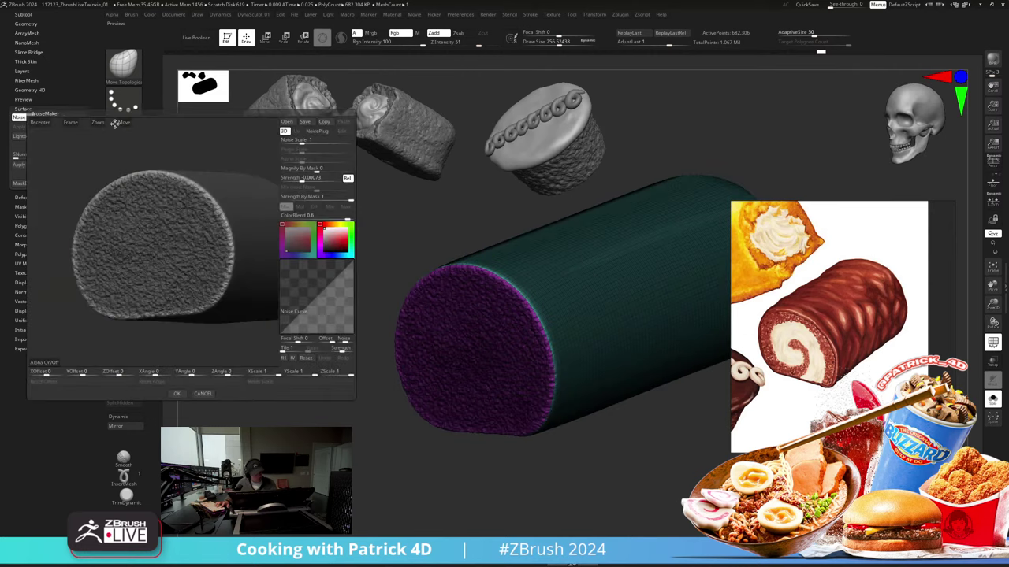
pyautogui.moveTo(115, 123); pyautogui.dragTo(131, 182)
pyautogui.click(315, 141)
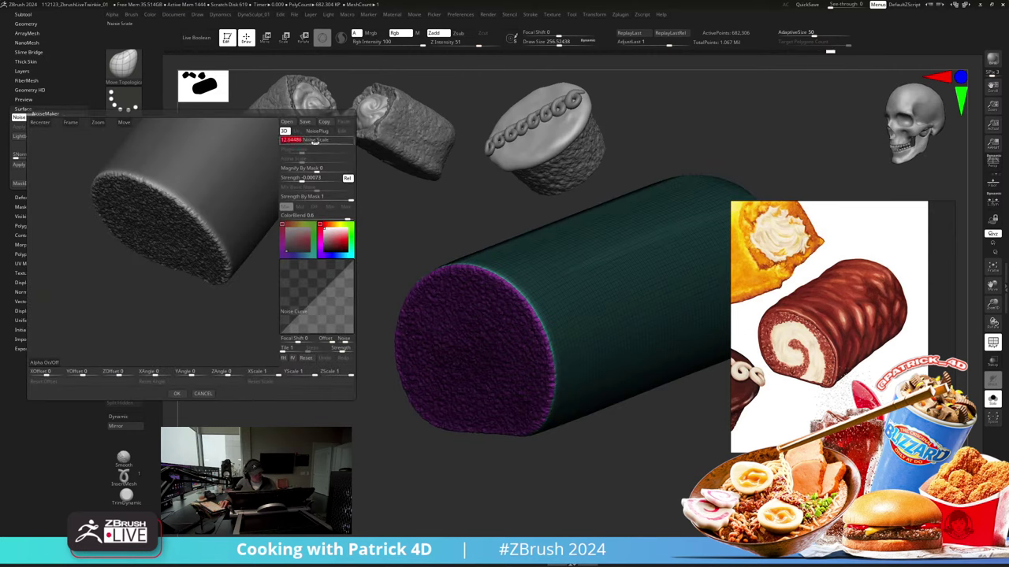
pyautogui.moveTo(314, 140); pyautogui.dragTo(329, 140)
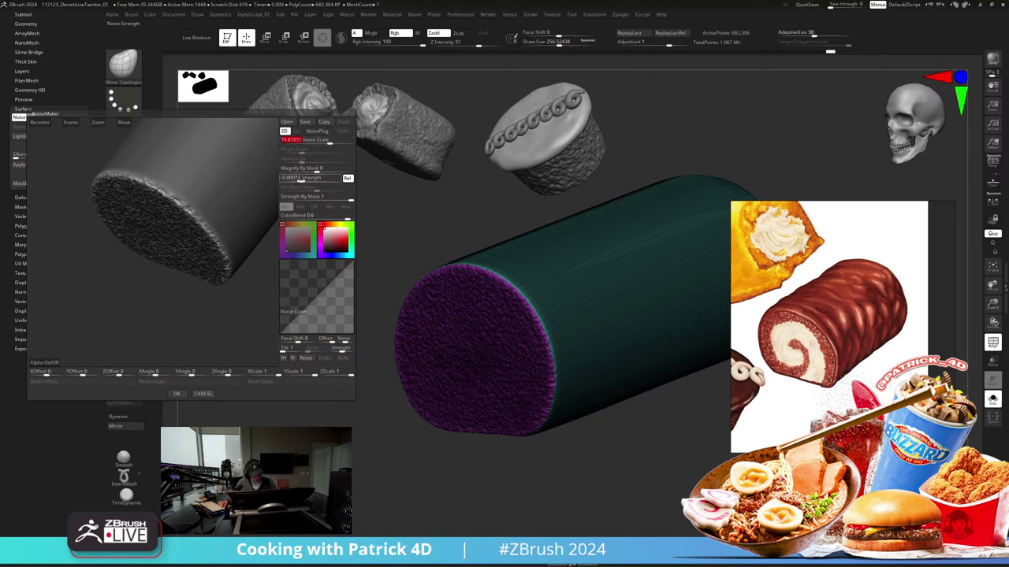
pyautogui.click(176, 393)
pyautogui.keyDown('shift'); pyautogui.moveTo(239, 320); pyautogui.dragTo(259, 276); pyautogui.keyUp('shift')
pyautogui.hotkey('shift', 'f')
pyautogui.hotkey('shift', 'f')
pyautogui.hotkey('shift', 'f')
pyautogui.hotkey('alt', 's')
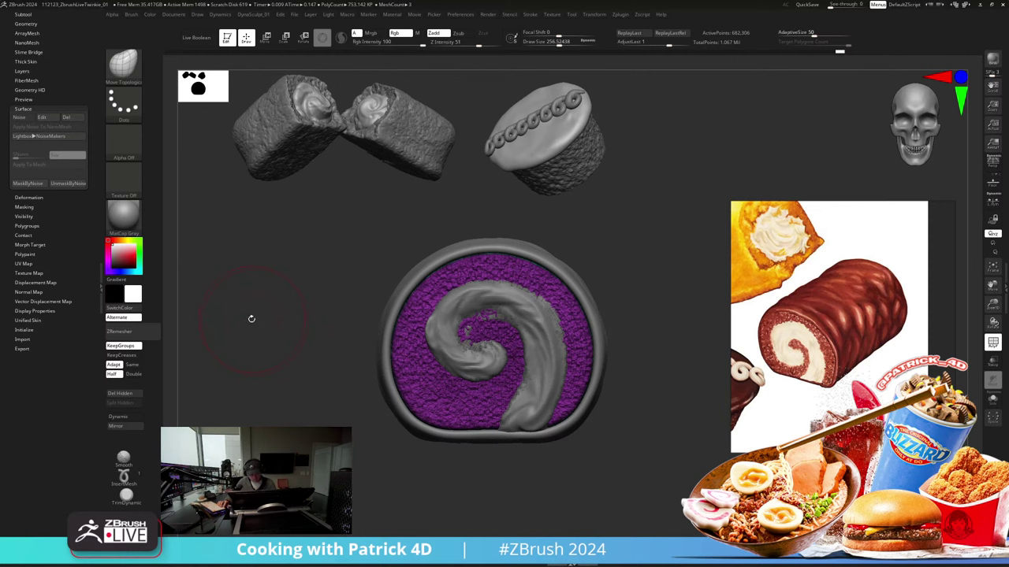
# Step: Enlarge the Move Topological brush to about 500, adjust the cake core's outer edge inside the coating, and clear the mask
pyautogui.press('b')
pyautogui.press('m')
pyautogui.press('t')
pyautogui.press('s')
pyautogui.moveTo(446, 286)
pyautogui.mouseDown()
pyautogui.moveTo(491, 253)
pyautogui.moveTo(489, 268)
pyautogui.mouseUp()
pyautogui.keyDown('ctrl'); pyautogui.click(354, 236); pyautogui.keyUp('ctrl')
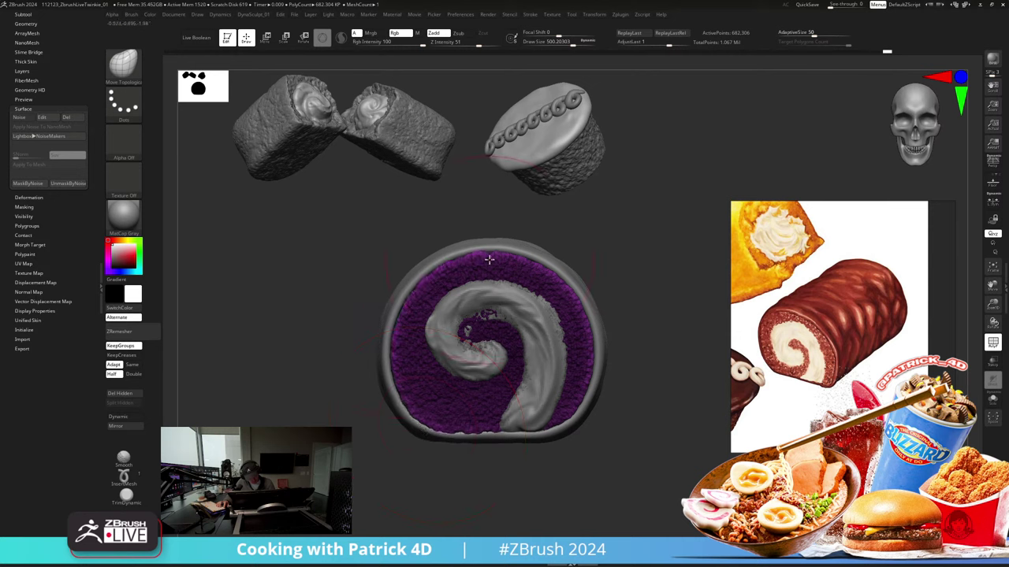
pyautogui.moveTo(298, 253)
pyautogui.keyDown('ctrl'); pyautogui.mouseDown()
pyautogui.moveTo(313, 250)
pyautogui.moveTo(311, 227)
pyautogui.moveTo(340, 261)
pyautogui.mouseUp(); pyautogui.keyUp('ctrl')
pyautogui.hotkey('shift', 'f')
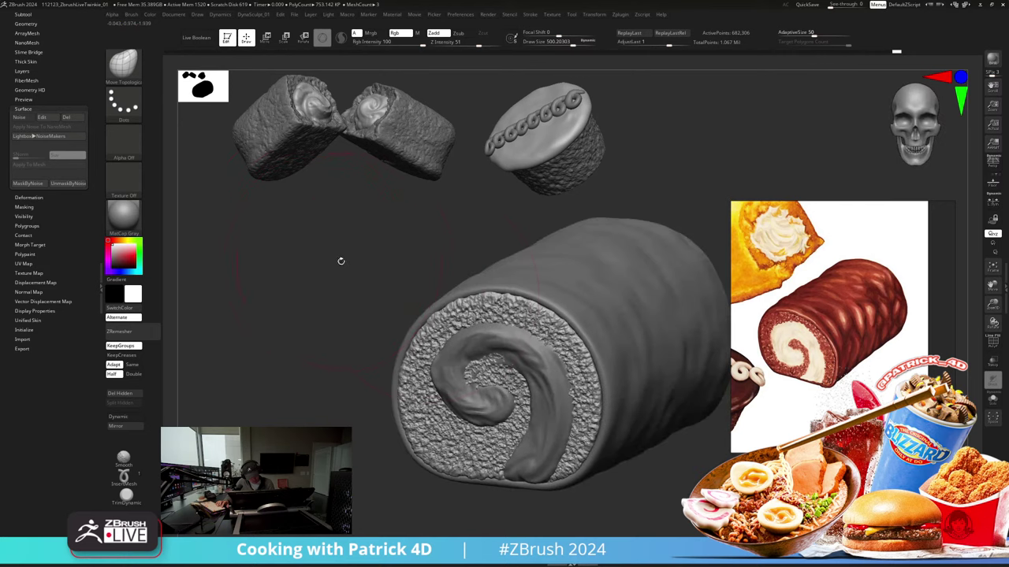
# Step: Select the chocolate coating and mask everything on it except its front rim polygroup
pyautogui.keyDown('alt'); pyautogui.click(439, 305); pyautogui.keyUp('alt')
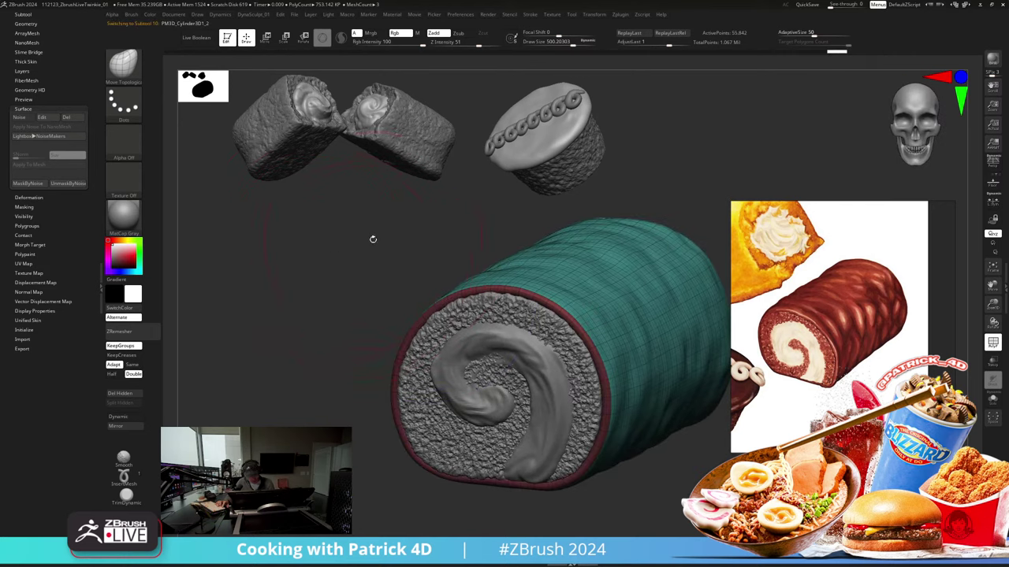
pyautogui.moveTo(269, 266); pyautogui.dragTo(245, 268)
pyautogui.hotkey('shift', 'f')
pyautogui.keyDown('ctrl'); pyautogui.keyDown('shift'); pyautogui.click(408, 342); pyautogui.keyUp('shift'); pyautogui.keyUp('ctrl')
pyautogui.keyDown('ctrl'); pyautogui.click(256, 275); pyautogui.keyUp('ctrl')
pyautogui.keyDown('ctrl'); pyautogui.keyDown('shift'); pyautogui.click(256, 275); pyautogui.keyUp('shift'); pyautogui.keyUp('ctrl')
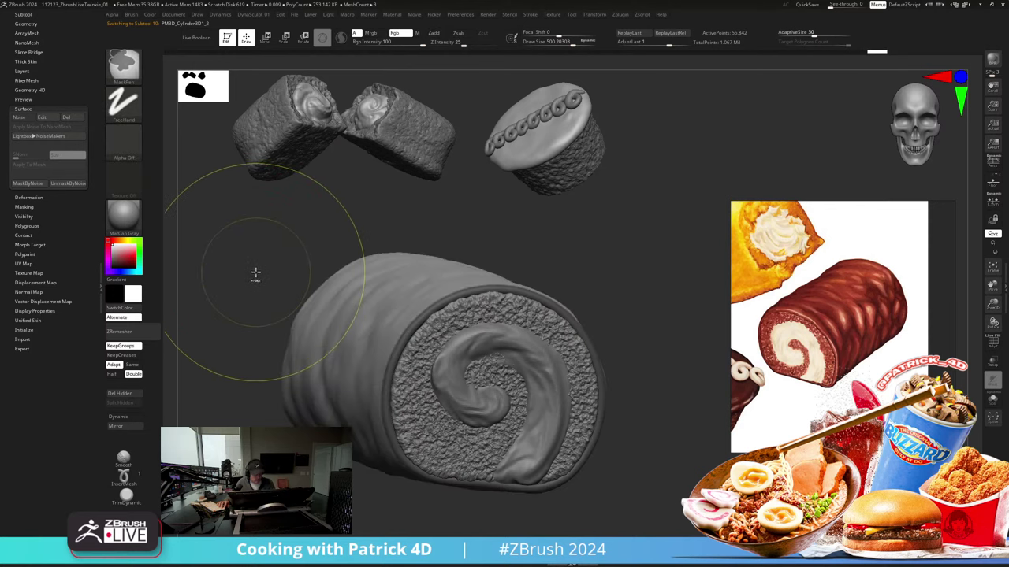
pyautogui.keyDown('ctrl'); pyautogui.click(256, 276); pyautogui.keyUp('ctrl')
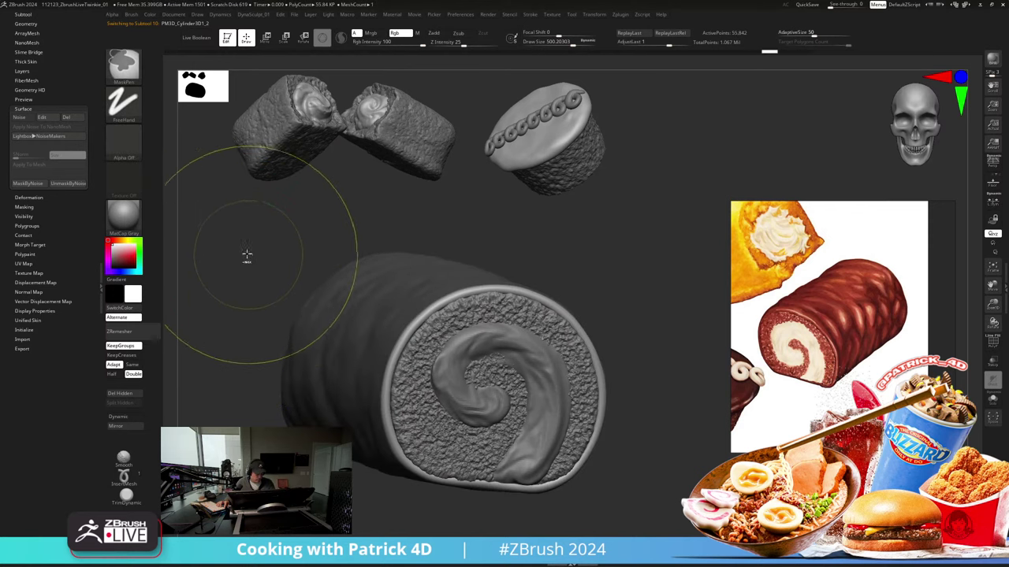
# Step: Soften the mask border between the coating's body and its front rim
pyautogui.keyDown('ctrl'); pyautogui.click(275, 273); pyautogui.keyUp('ctrl')
pyautogui.keyDown('ctrl'); pyautogui.click(367, 327); pyautogui.keyUp('ctrl')
pyautogui.keyDown('ctrl'); pyautogui.click(260, 264); pyautogui.keyUp('ctrl')
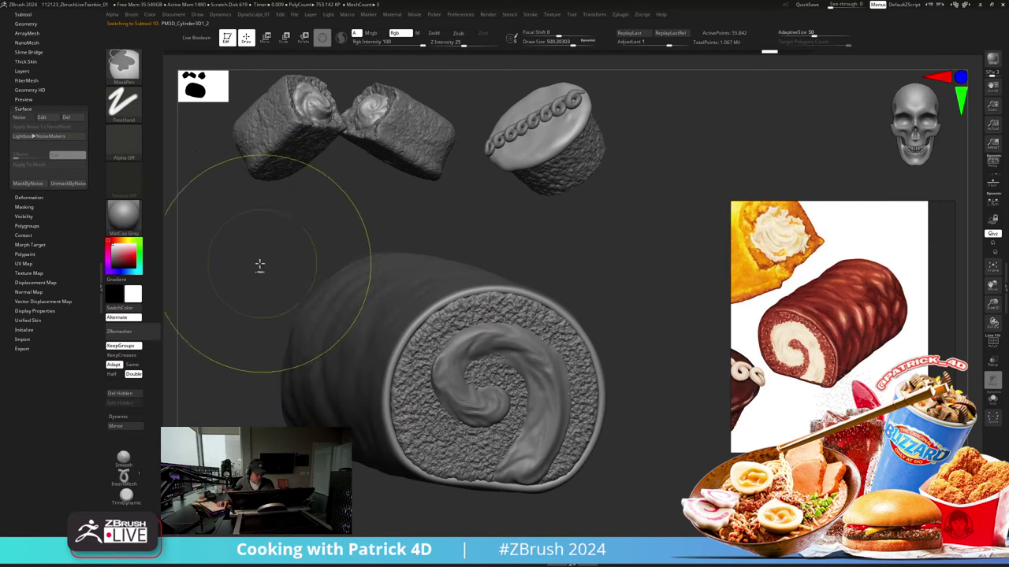
pyautogui.keyDown('ctrl'); pyautogui.click(349, 330); pyautogui.keyUp('ctrl')
pyautogui.click(33, 184)
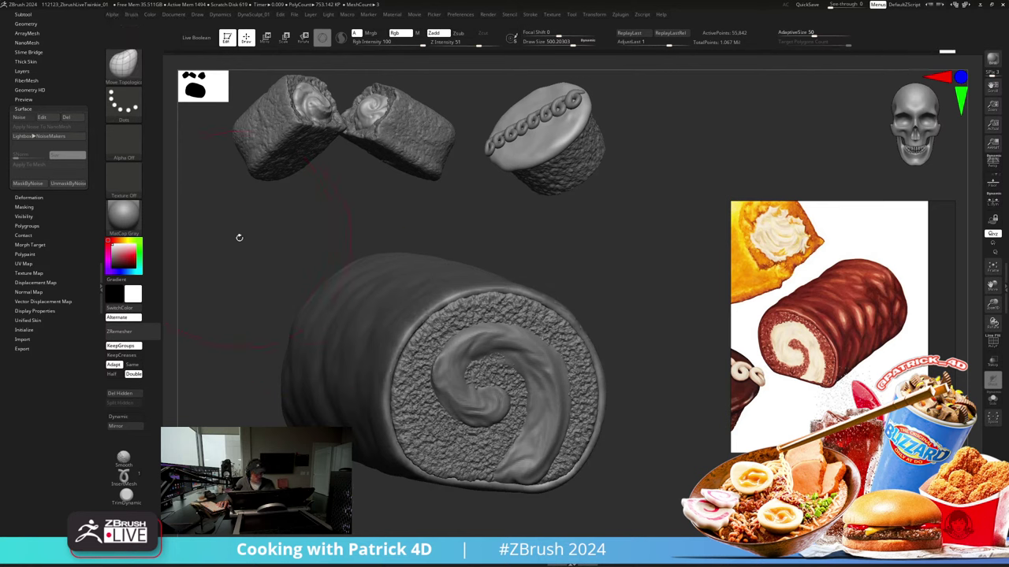
# Step: Scale the coating's front rim slightly along the roll's length with the gizmo, clear the mask, and return to sculpting
pyautogui.moveTo(239, 237); pyautogui.dragTo(244, 257)
pyautogui.press('e')
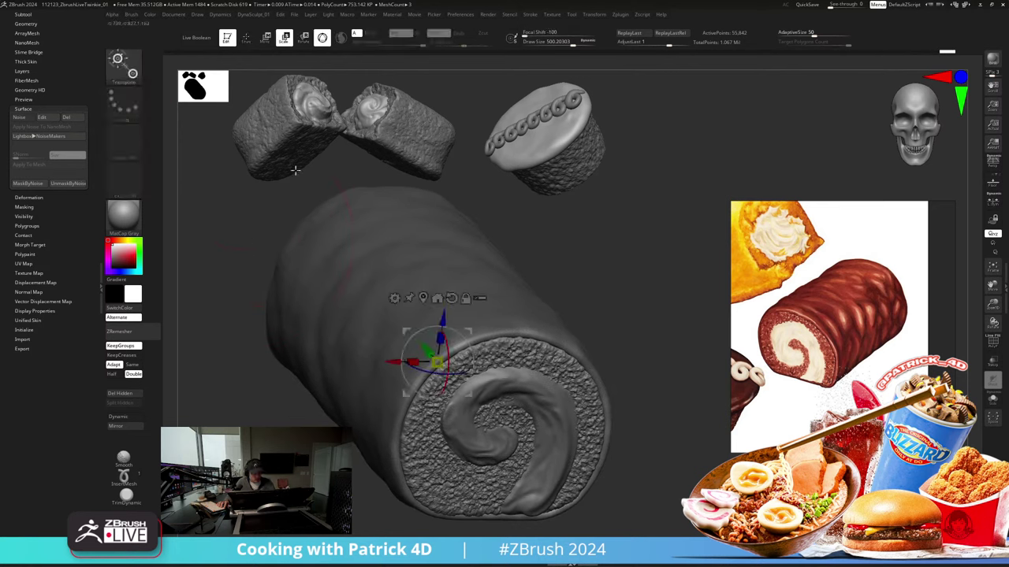
pyautogui.moveTo(415, 347); pyautogui.dragTo(424, 348)
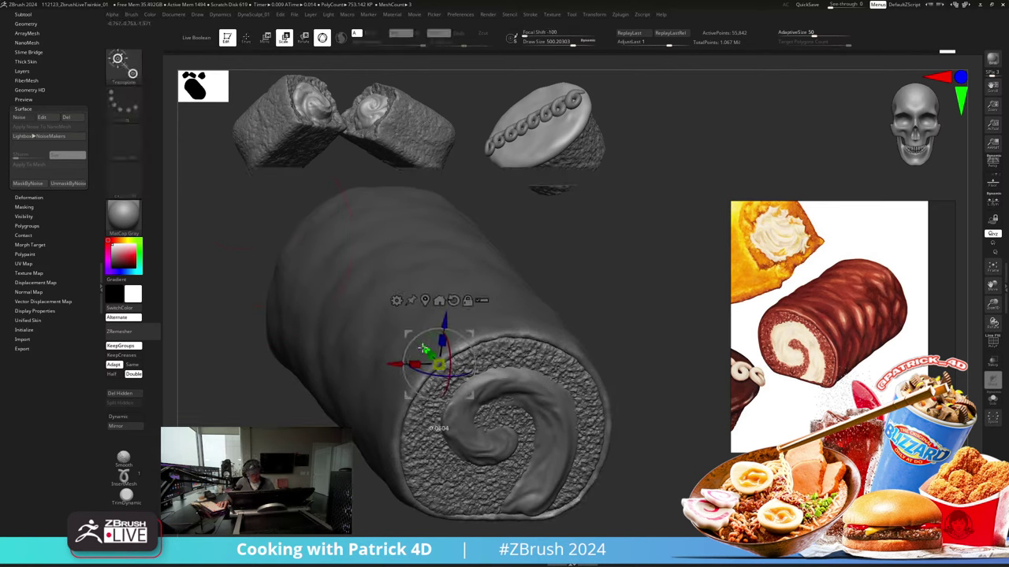
pyautogui.keyDown('ctrl'); pyautogui.moveTo(215, 257); pyautogui.dragTo(285, 290); pyautogui.keyUp('ctrl')
pyautogui.click(246, 37)
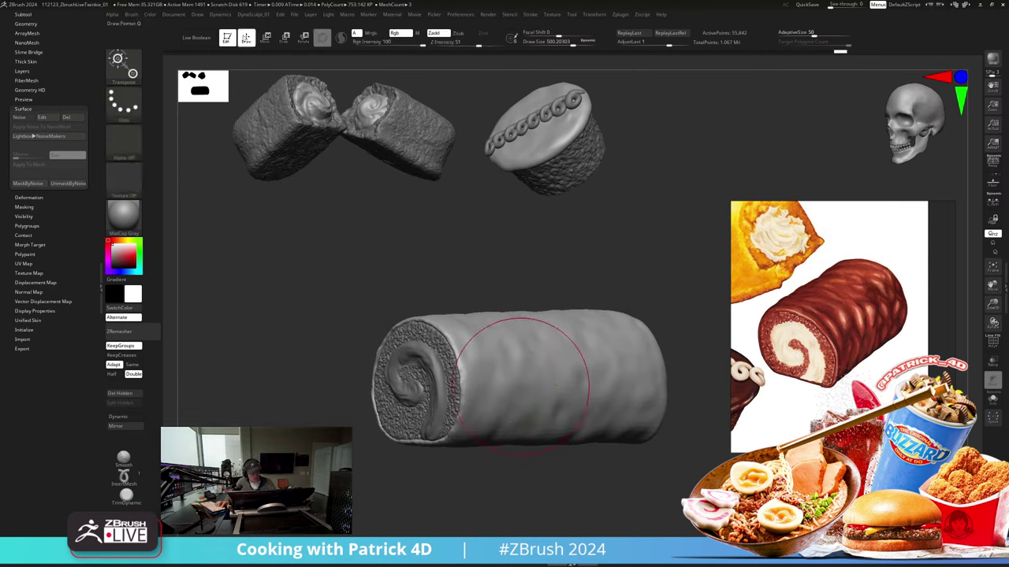
# Step: Select the cream swirl and widen its lower end toward the coating with the Move Topological brush at about 217
pyautogui.hotkey('shift', 'f')
pyautogui.moveTo(252, 326)
pyautogui.mouseDown()
pyautogui.moveTo(271, 313)
pyautogui.moveTo(277, 339)
pyautogui.mouseUp()
pyautogui.keyDown('alt'); pyautogui.click(506, 364); pyautogui.keyUp('alt')
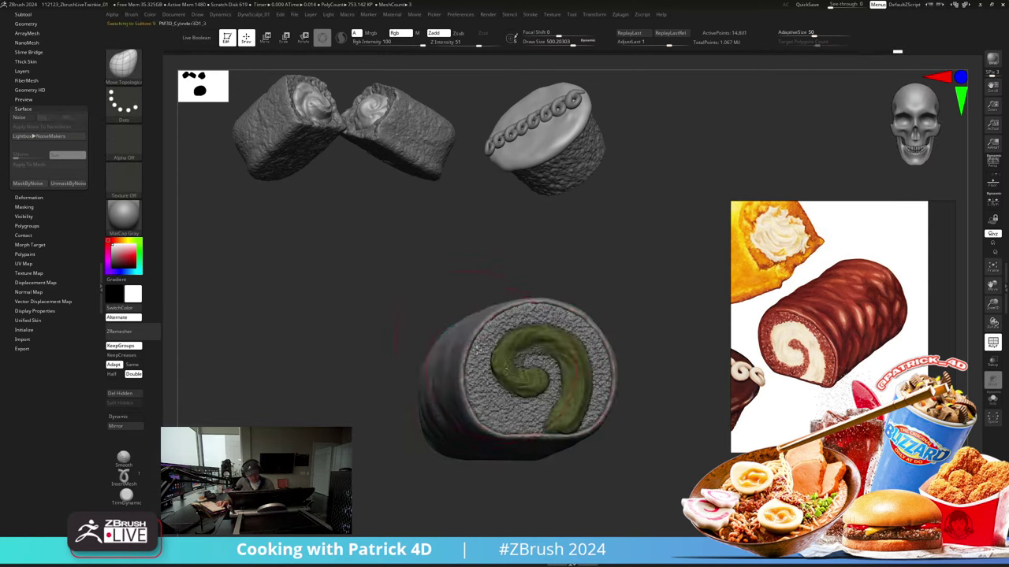
pyautogui.hotkey('shift', 'f')
pyautogui.moveTo(322, 303); pyautogui.dragTo(272, 344)
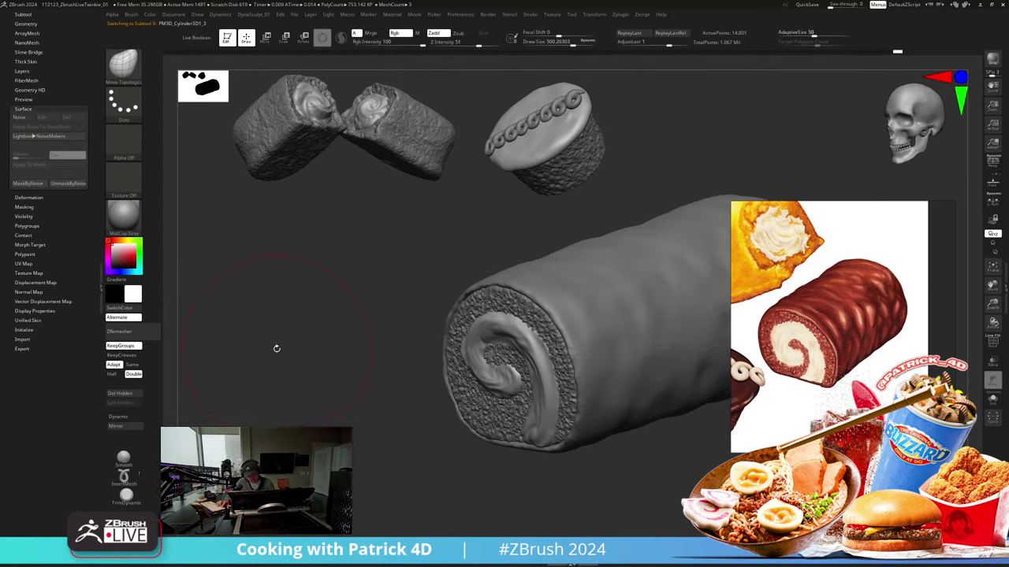
pyautogui.moveTo(277, 348); pyautogui.dragTo(277, 294)
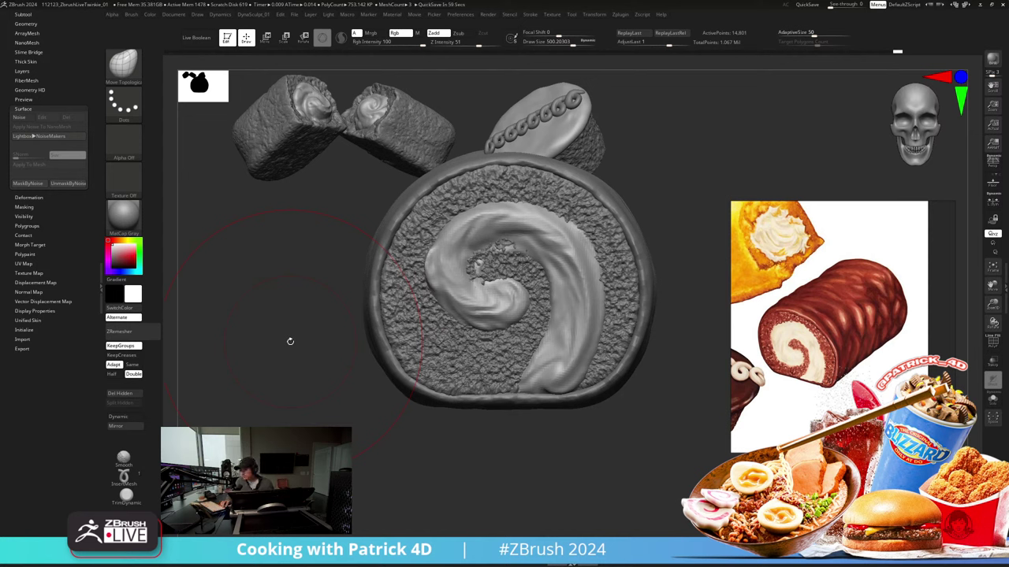
pyautogui.moveTo(315, 347); pyautogui.dragTo(327, 342)
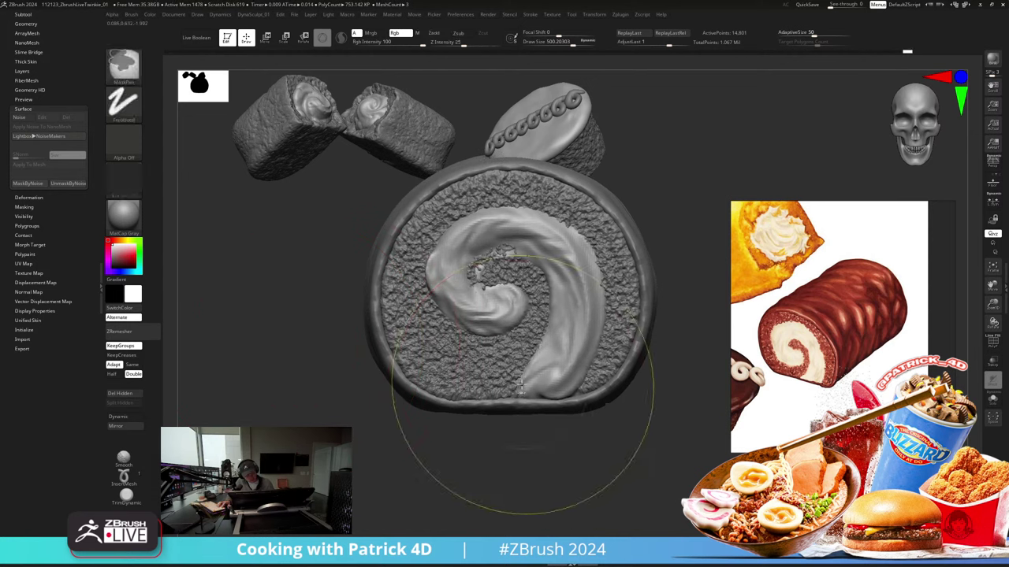
pyautogui.press('s')
pyautogui.moveTo(548, 382)
pyautogui.mouseDown()
pyautogui.moveTo(509, 387)
pyautogui.moveTo(586, 390)
pyautogui.mouseUp()
pyautogui.press('s')
pyautogui.click(550, 404)
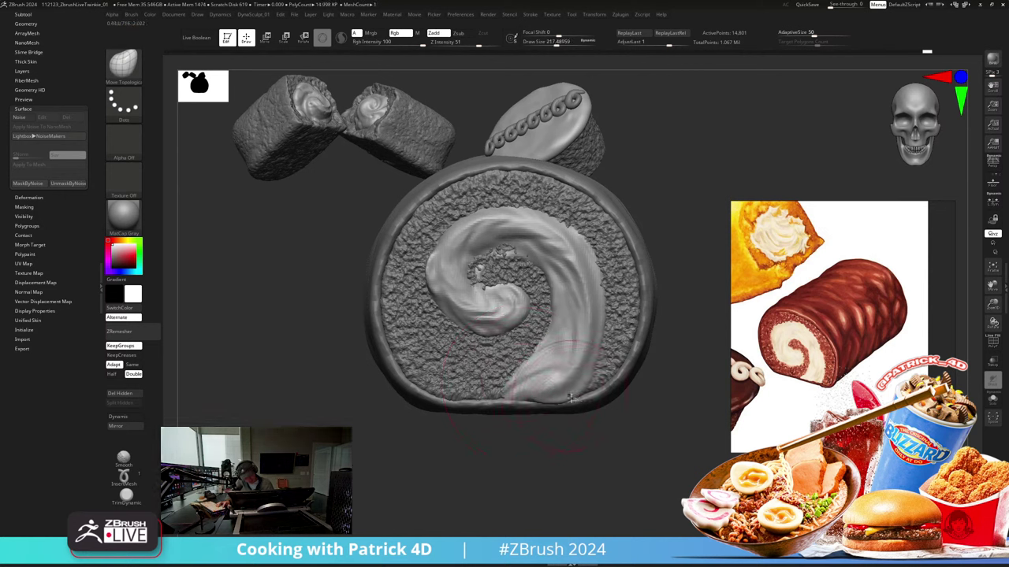
# Step: Remesh the cream swirl and adjust the shape of its inner curl, undoing the unwanted stroke
pyautogui.keyDown('ctrl'); pyautogui.moveTo(490, 467); pyautogui.dragTo(473, 487); pyautogui.keyUp('ctrl')
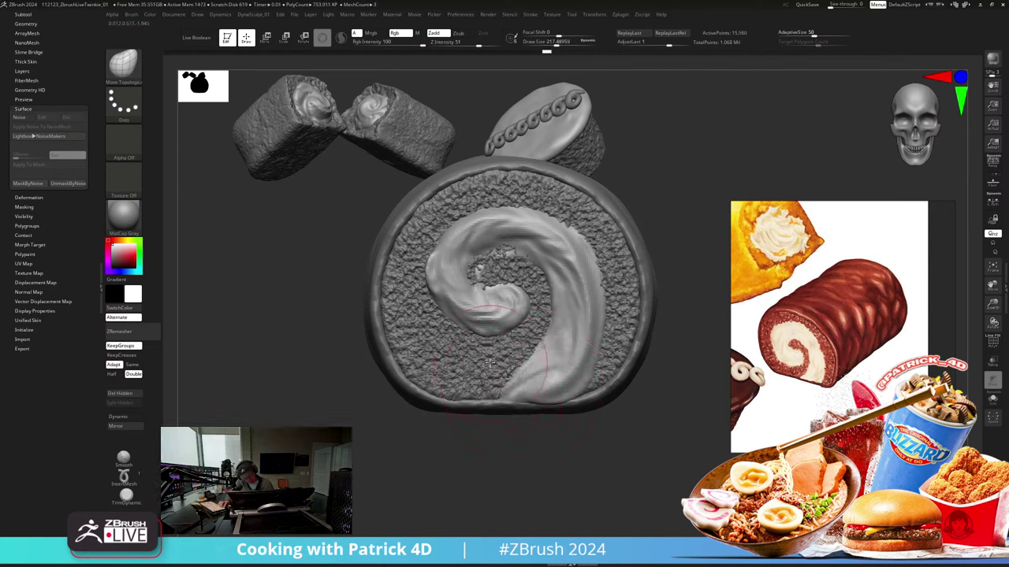
pyautogui.moveTo(511, 299)
pyautogui.mouseDown()
pyautogui.moveTo(529, 287)
pyautogui.moveTo(491, 276)
pyautogui.mouseUp()
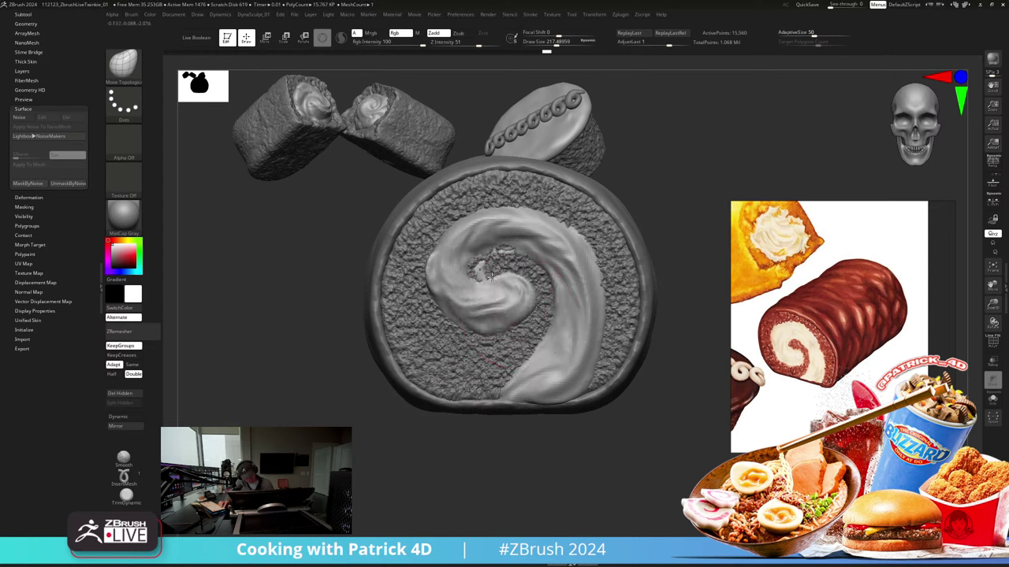
pyautogui.hotkey('ctrl', 'z')
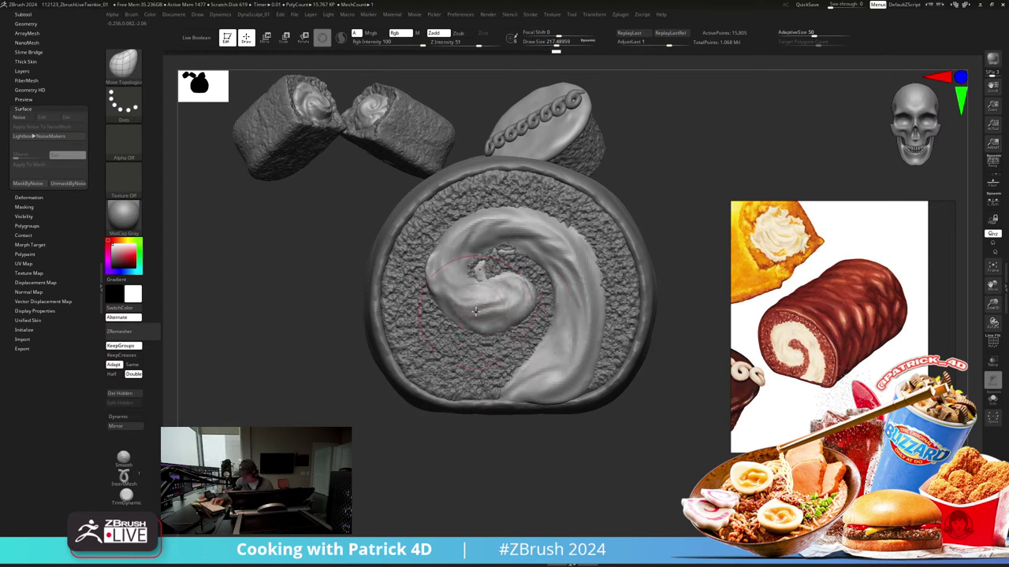
# Step: Inflate the cream swirl with the Inflate brush and smooth its lower end where it meets the coating
pyautogui.press('b')
pyautogui.press('i')
pyautogui.press('n')
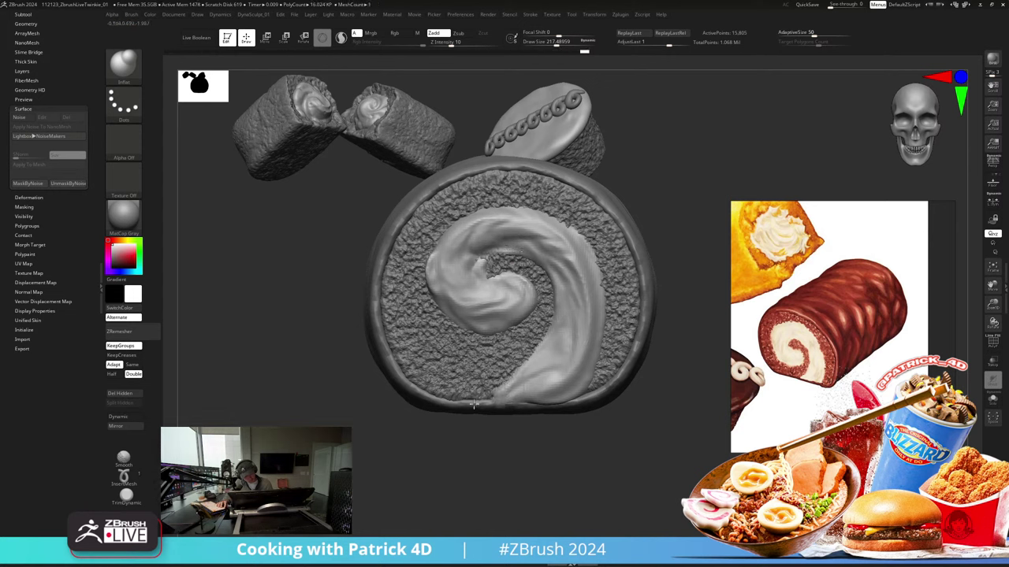
pyautogui.moveTo(257, 314); pyautogui.dragTo(291, 245)
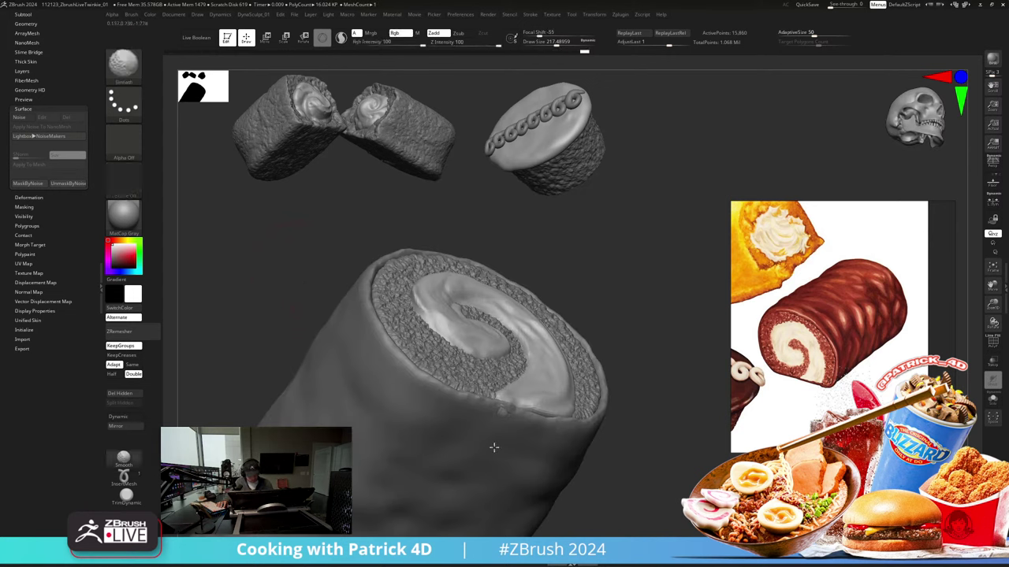
pyautogui.moveTo(236, 278)
pyautogui.mouseDown()
pyautogui.moveTo(259, 286)
pyautogui.moveTo(237, 280)
pyautogui.mouseUp()
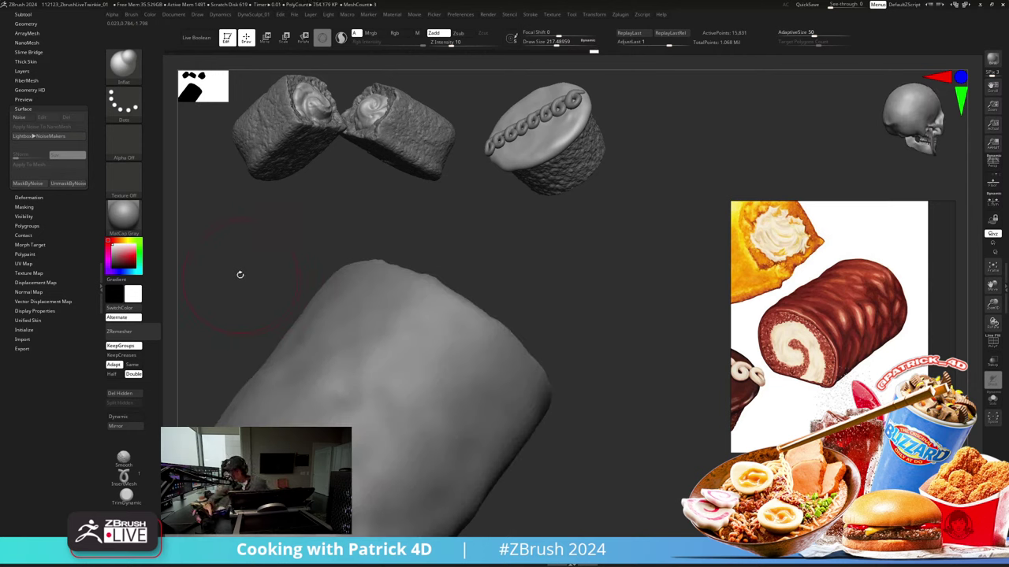
pyautogui.moveTo(238, 273)
pyautogui.mouseDown()
pyautogui.moveTo(220, 268)
pyautogui.moveTo(220, 278)
pyautogui.moveTo(402, 329)
pyautogui.mouseUp()
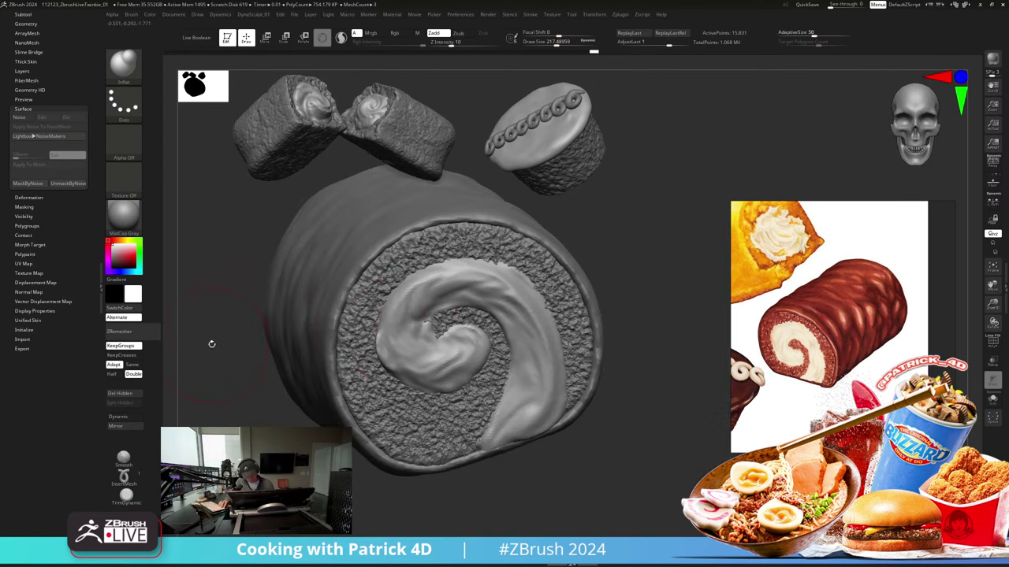
pyautogui.moveTo(211, 344); pyautogui.dragTo(305, 370)
# Step: Try applying surface noise with a scale of about 287 and an adjusted strength to the cake core's mesh
pyautogui.keyDown('alt'); pyautogui.click(476, 345); pyautogui.keyUp('alt')
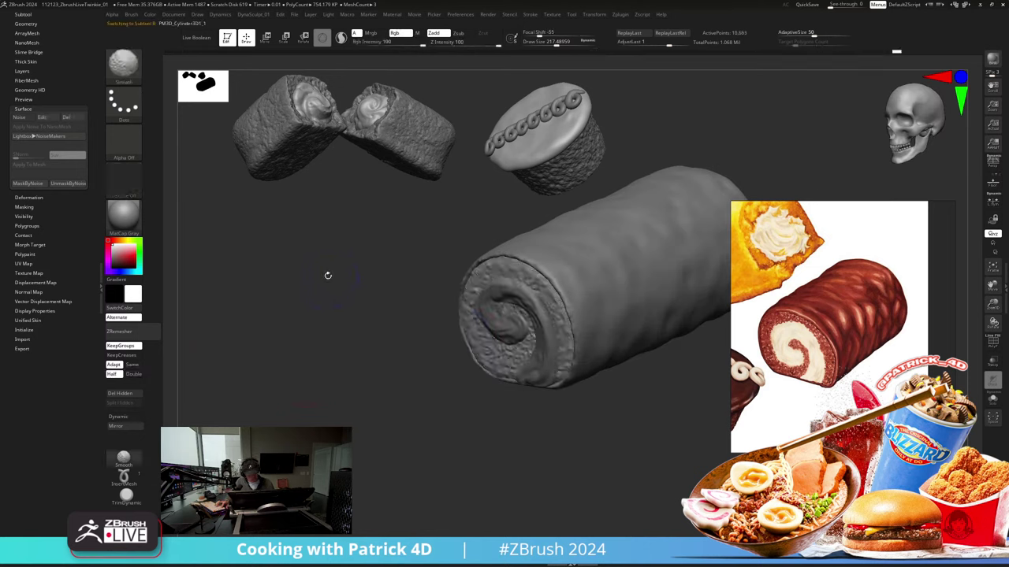
pyautogui.click(19, 118)
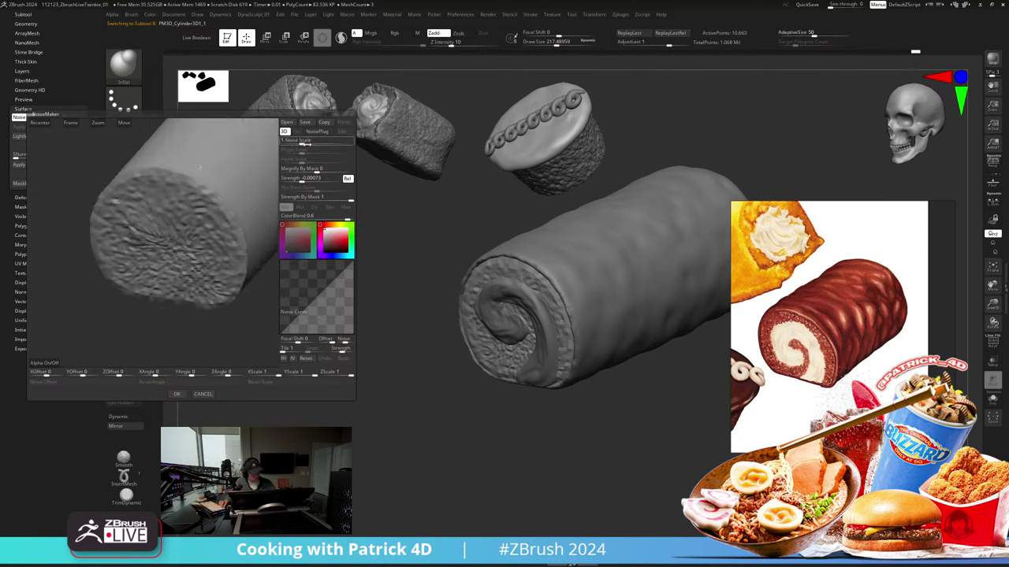
pyautogui.moveTo(309, 140); pyautogui.dragTo(343, 140)
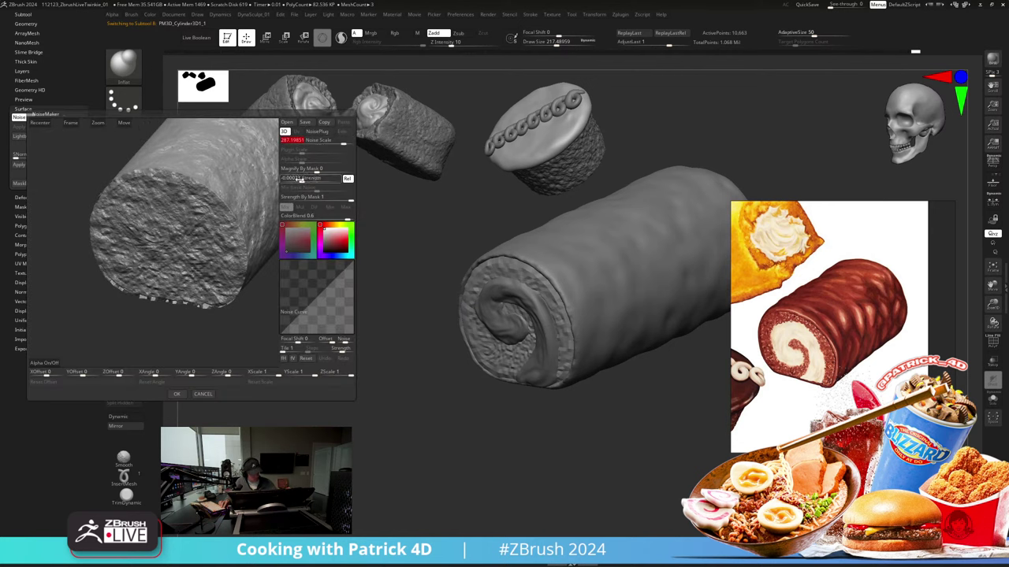
pyautogui.moveTo(297, 178); pyautogui.dragTo(293, 226)
pyautogui.click(177, 394)
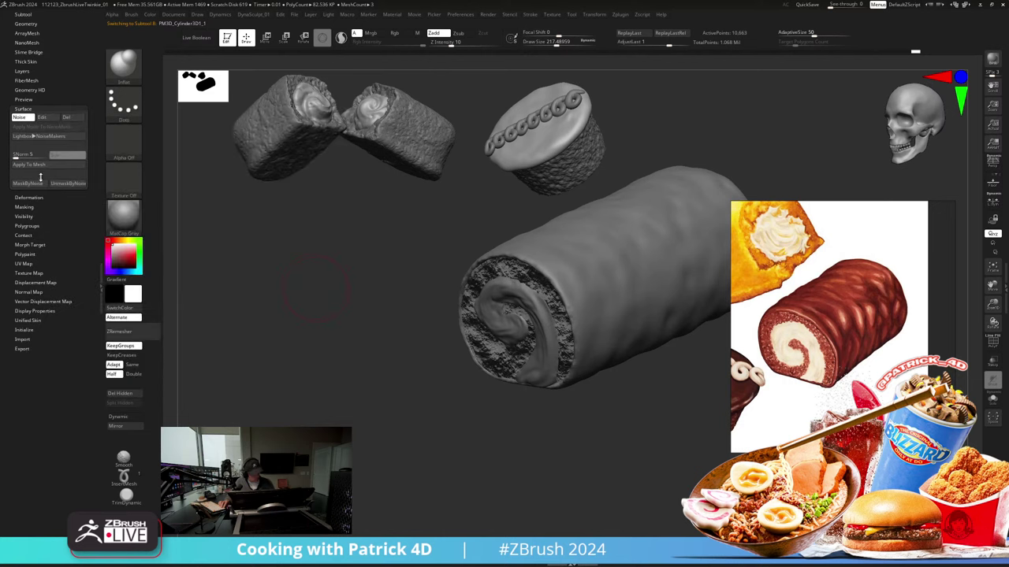
pyautogui.click(40, 166)
# Step: Enlarge the Inflate brush to about 299 and try inflating the cake core's front face around the swirl
pyautogui.moveTo(291, 281); pyautogui.dragTo(315, 248)
pyautogui.press('s')
pyautogui.moveTo(487, 278); pyautogui.dragTo(494, 276)
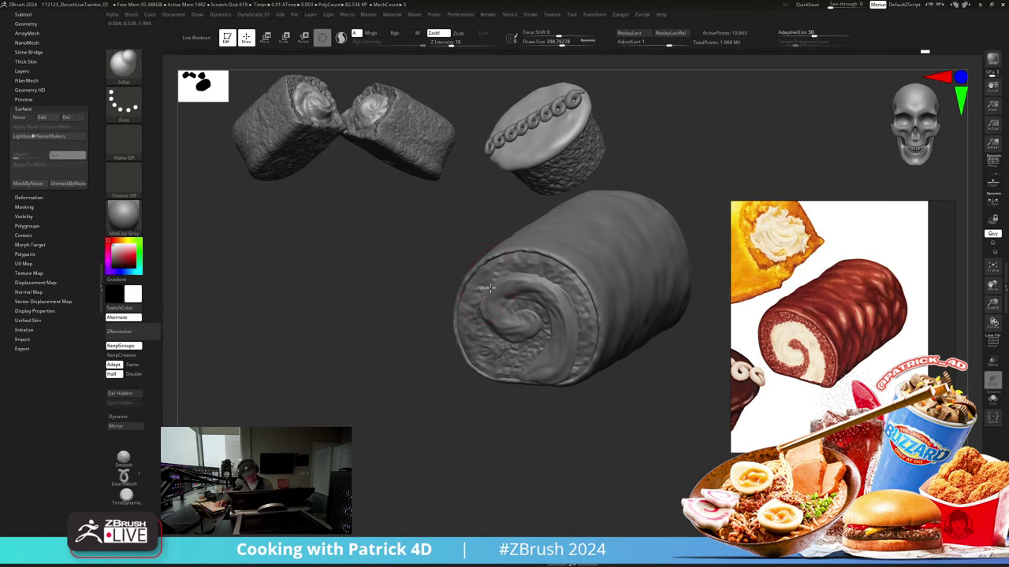
pyautogui.moveTo(484, 364); pyautogui.dragTo(573, 345)
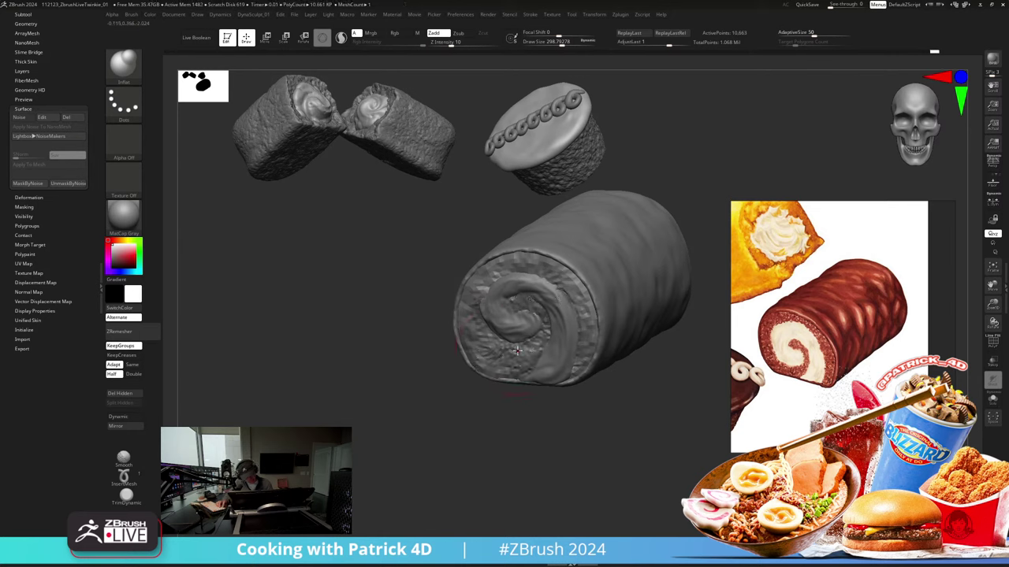
# Step: Step back through the cake core's edit history to compare earlier versions of its front face
pyautogui.moveTo(338, 234); pyautogui.dragTo(266, 276)
pyautogui.hotkey('shift', 'f')
pyautogui.hotkey('shift', 'f')
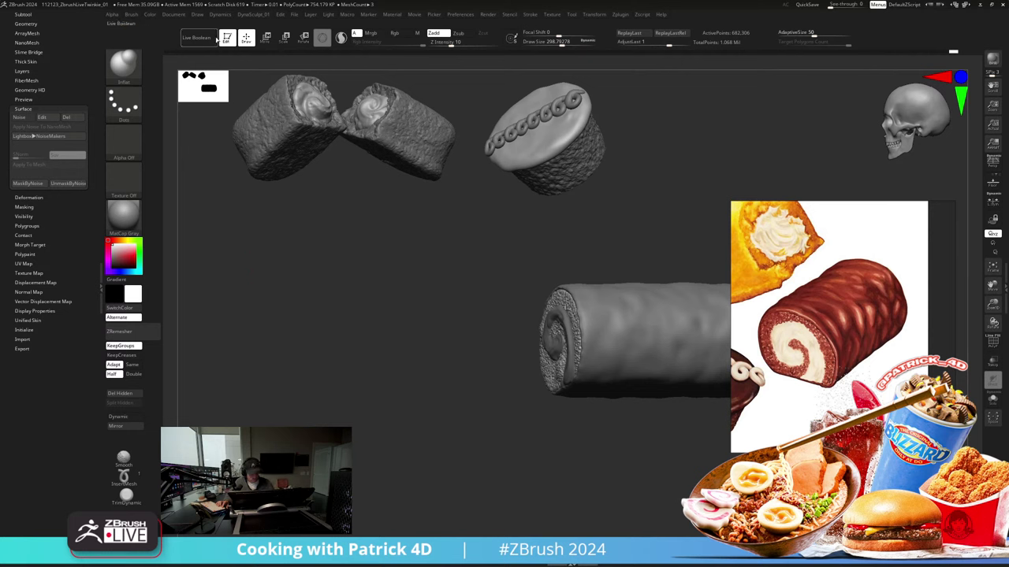
pyautogui.moveTo(331, 315); pyautogui.dragTo(344, 309)
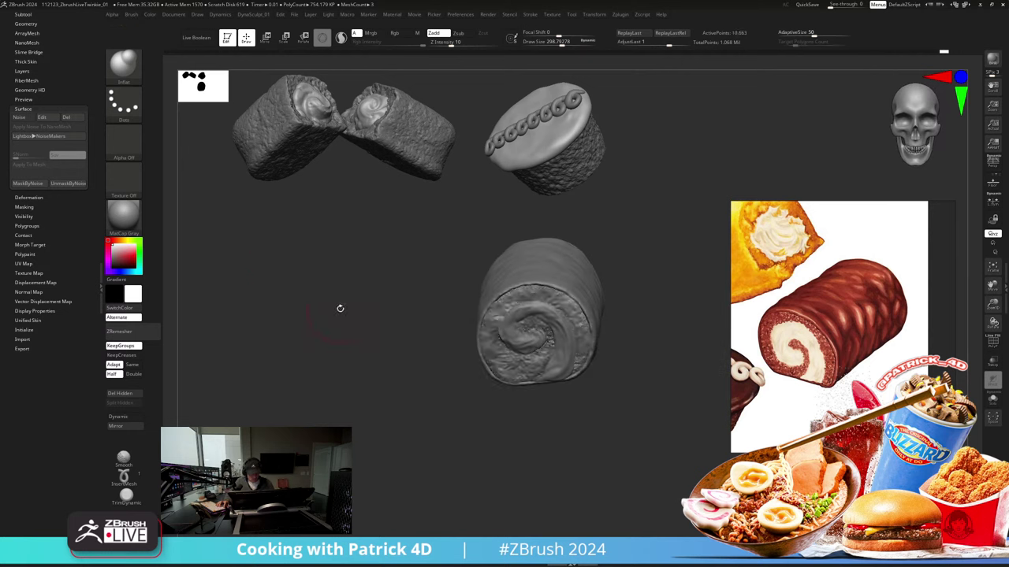
pyautogui.hotkey('ctrl', 'z')
pyautogui.hotkey('ctrl', 'z')
pyautogui.hotkey('ctrl', 'z')
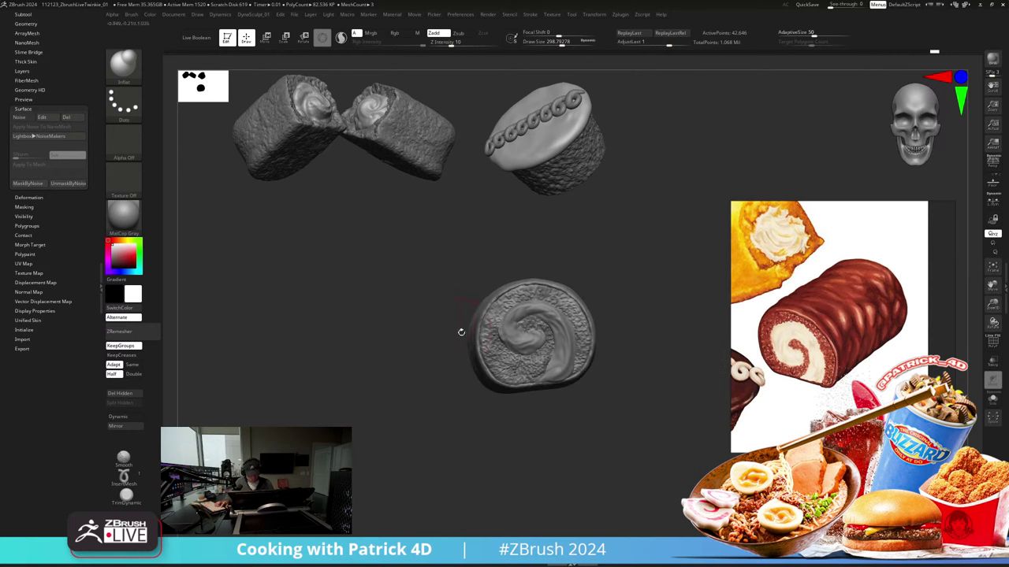
# Step: Try smoothing the crumb texture on the cake core's front face
pyautogui.press('shift')
pyautogui.keyDown('shift'); pyautogui.moveTo(556, 313); pyautogui.dragTo(533, 296); pyautogui.keyUp('shift')
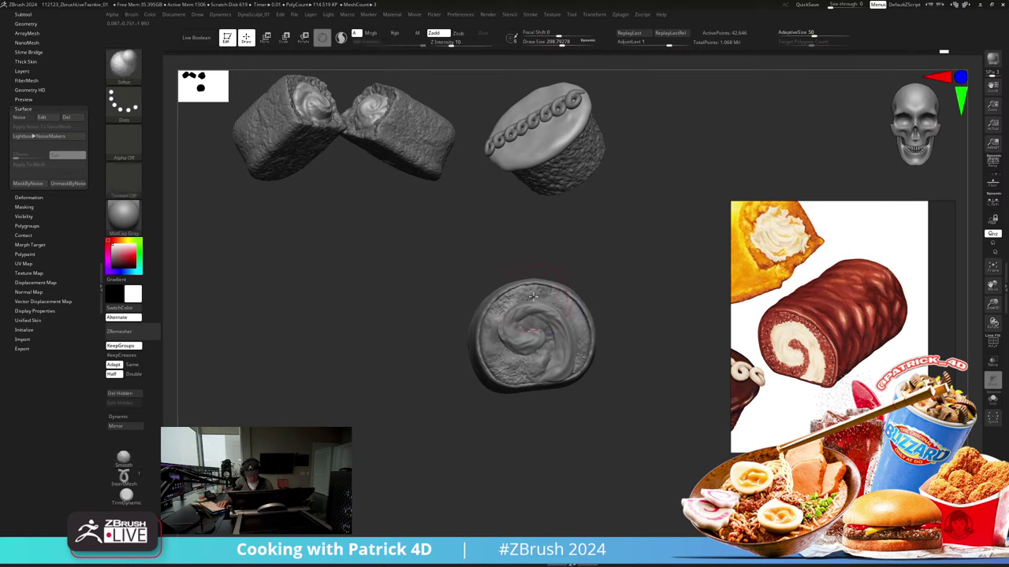
pyautogui.moveTo(350, 265)
pyautogui.mouseDown()
pyautogui.moveTo(320, 292)
pyautogui.moveTo(340, 297)
pyautogui.mouseUp()
# Step: Undo the face smoothing and the coarser core versions to restore the cake core's fine crumb texture
pyautogui.hotkey('ctrl', 'z')
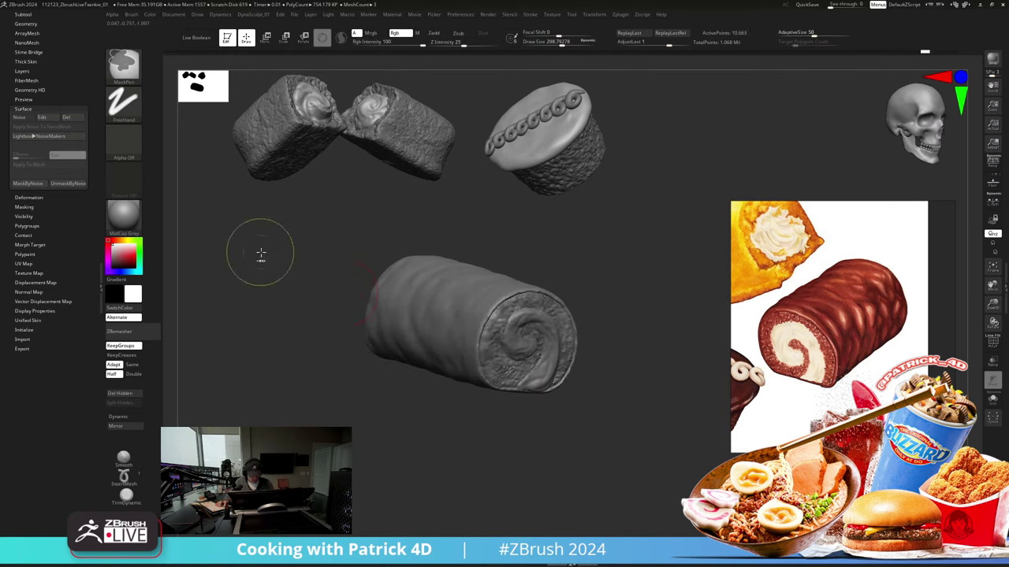
pyautogui.hotkey('ctrl', 'z')
pyautogui.hotkey('ctrl', 'z')
pyautogui.moveTo(248, 248); pyautogui.dragTo(374, 158)
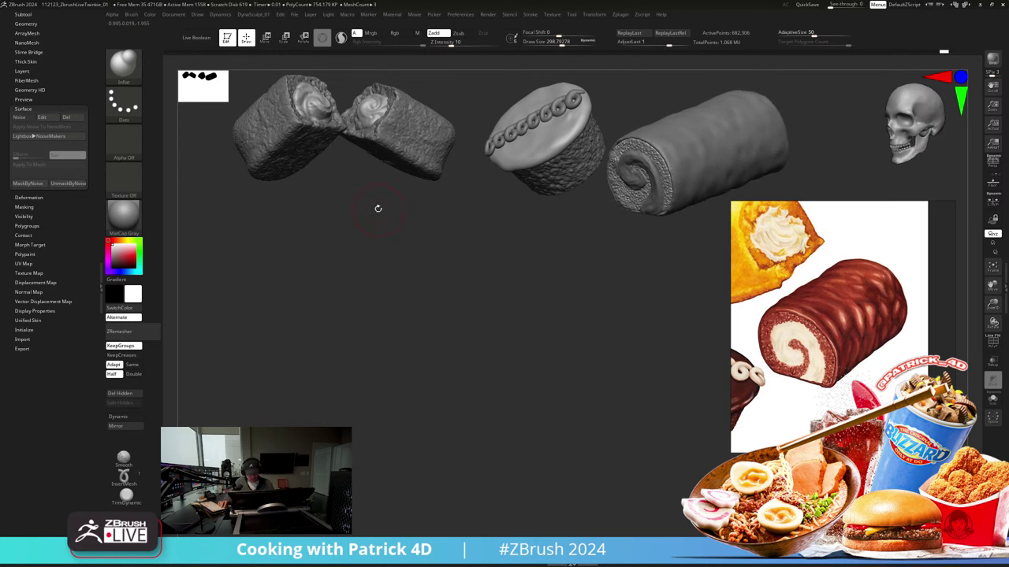
pyautogui.moveTo(378, 208); pyautogui.dragTo(378, 219)
pyautogui.keyDown('alt'); pyautogui.moveTo(381, 224); pyautogui.dragTo(192, 360); pyautogui.keyUp('alt')
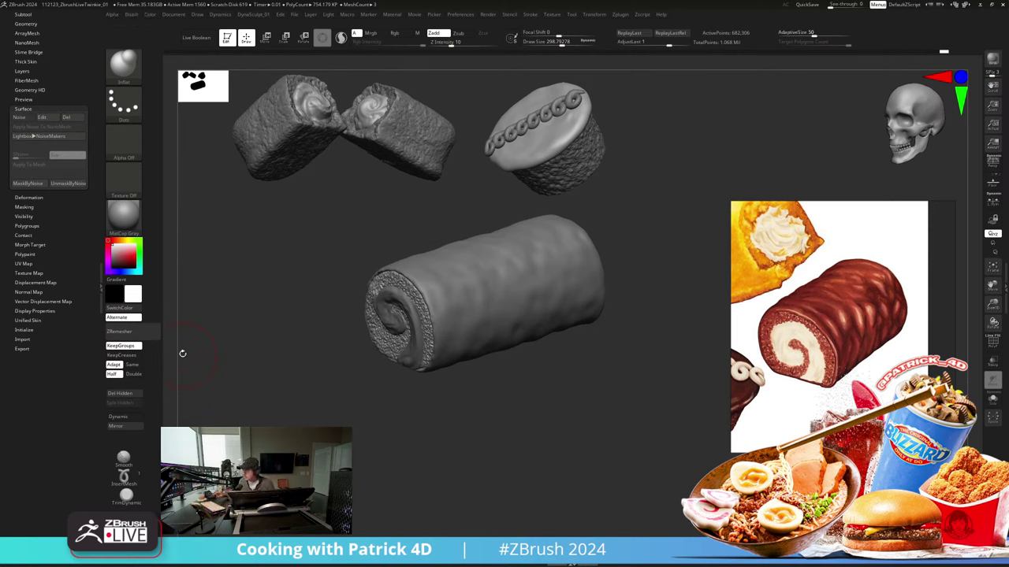